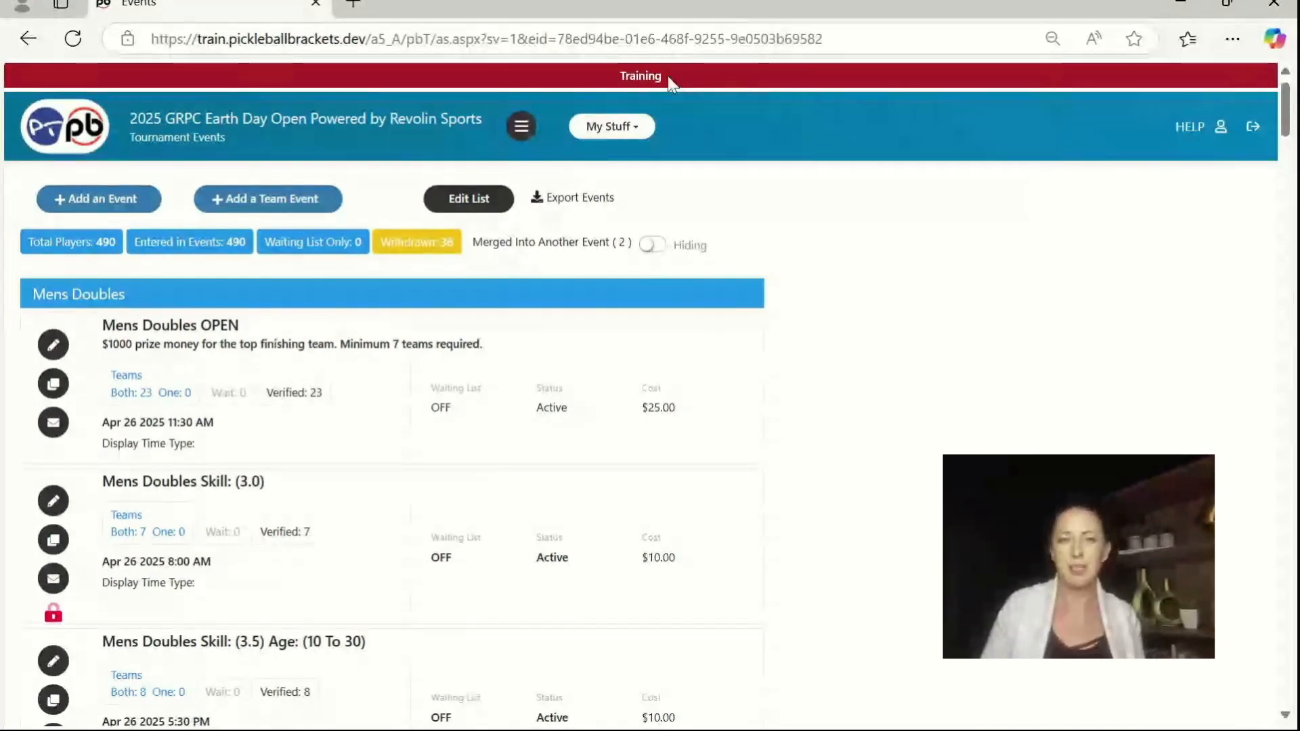
pyautogui.click(521, 129)
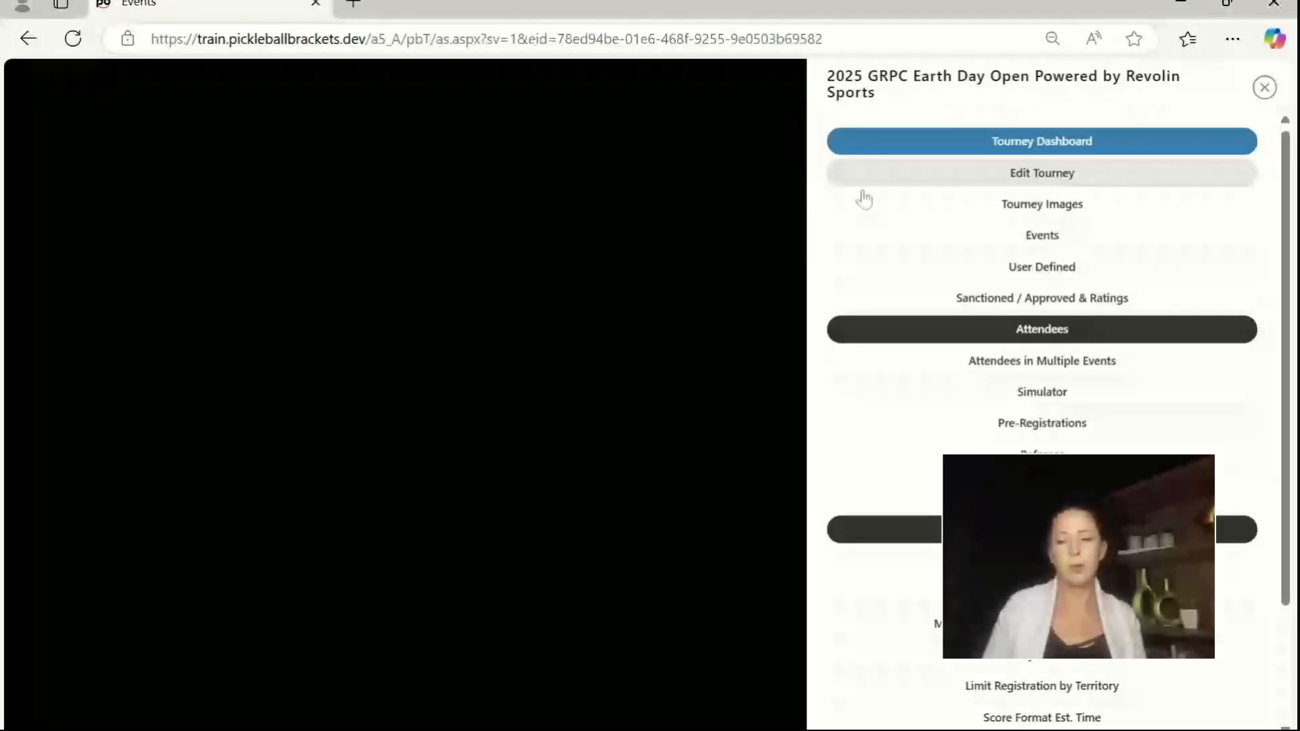
pyautogui.click(704, 252)
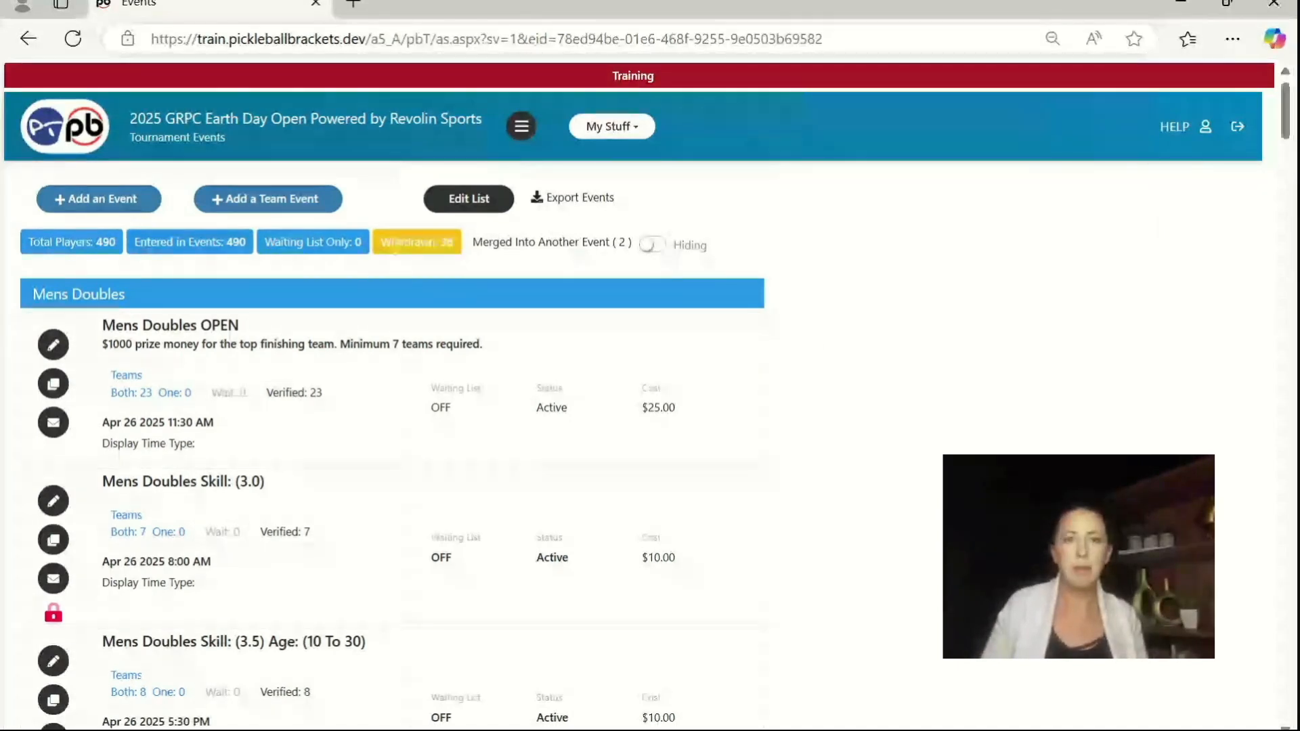
pyautogui.click(520, 125)
pyautogui.click(625, 324)
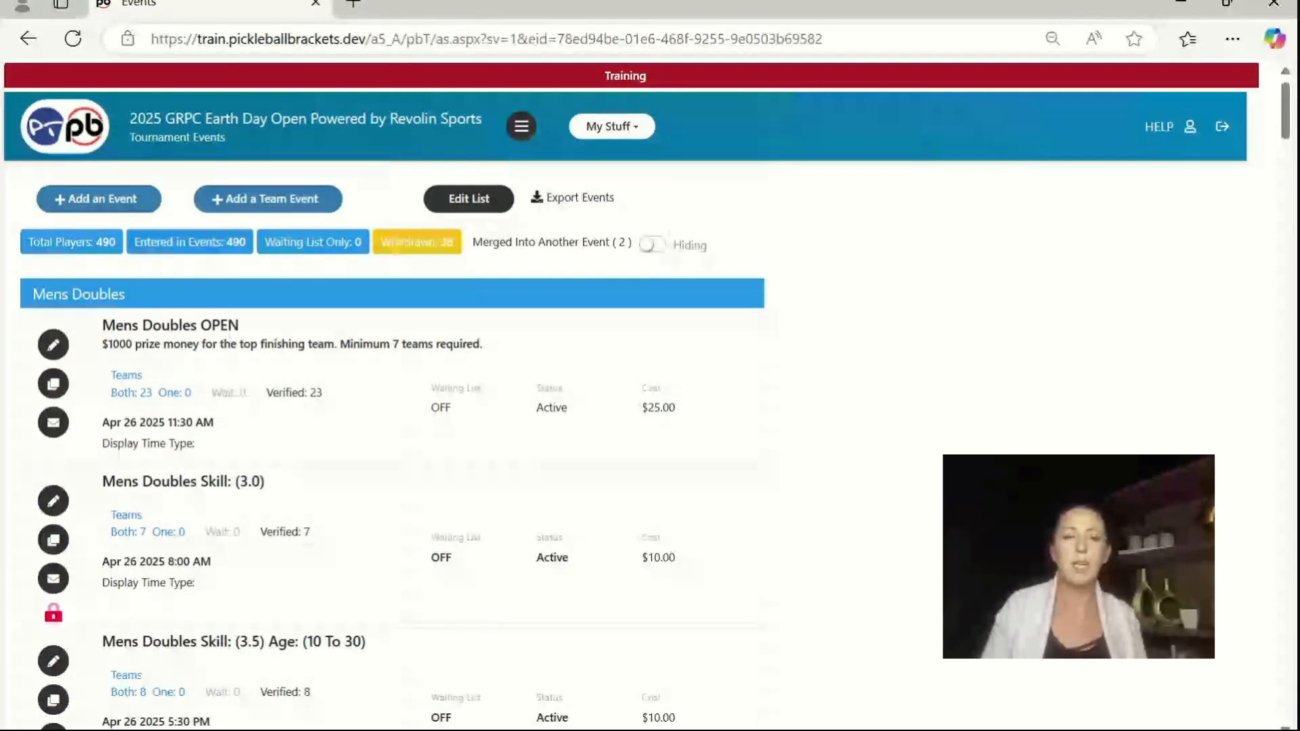
# Step: Open the Mens Doubles Skill: (4.0) Age: (10 To 49) event for editing
pyautogui.scroll(-1, 650, 393)
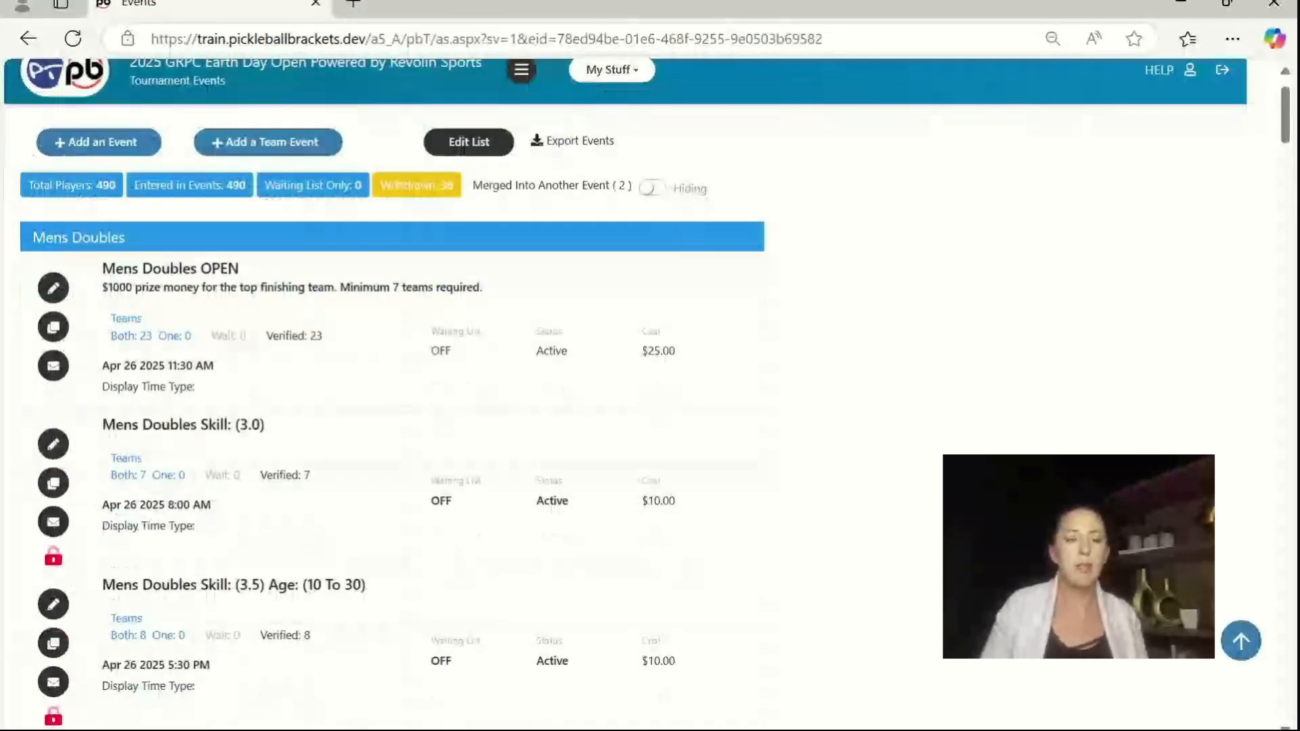
pyautogui.scroll(-1, 72, 248)
pyautogui.scroll(-1, 185, 359)
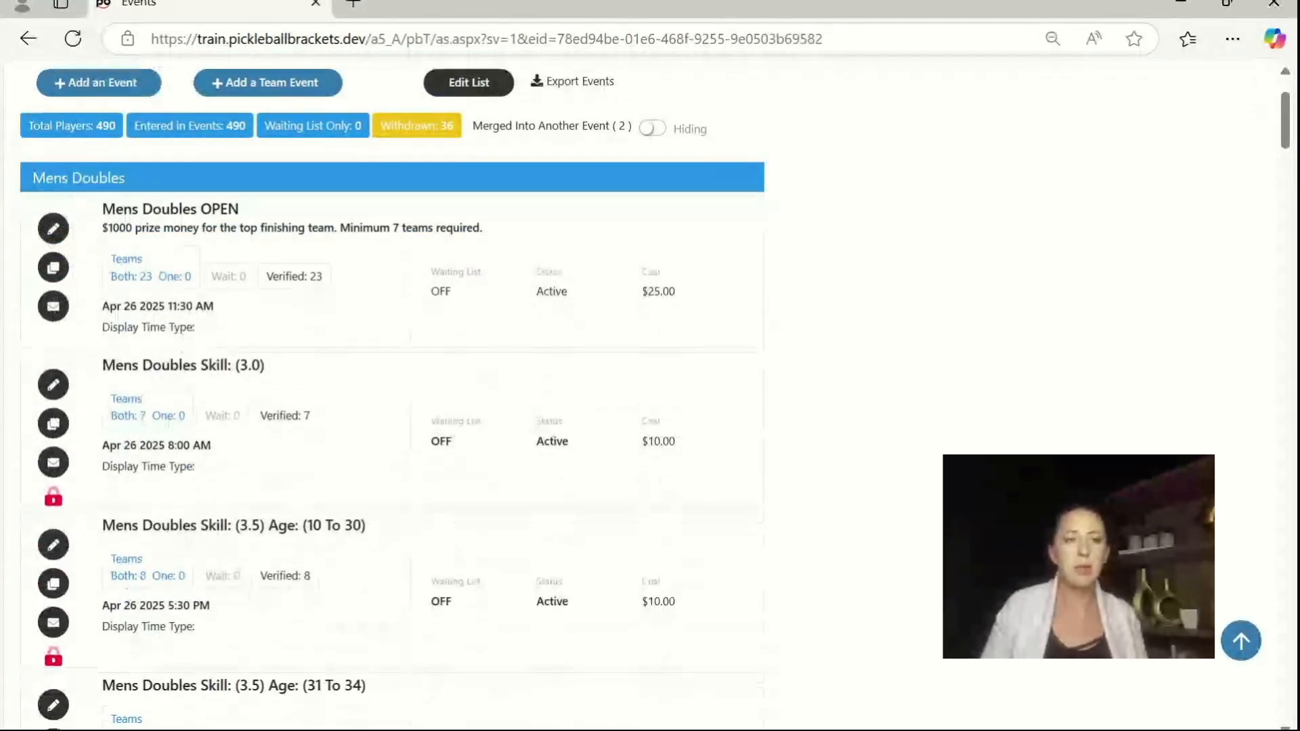
pyautogui.scroll(-10, 188, 348)
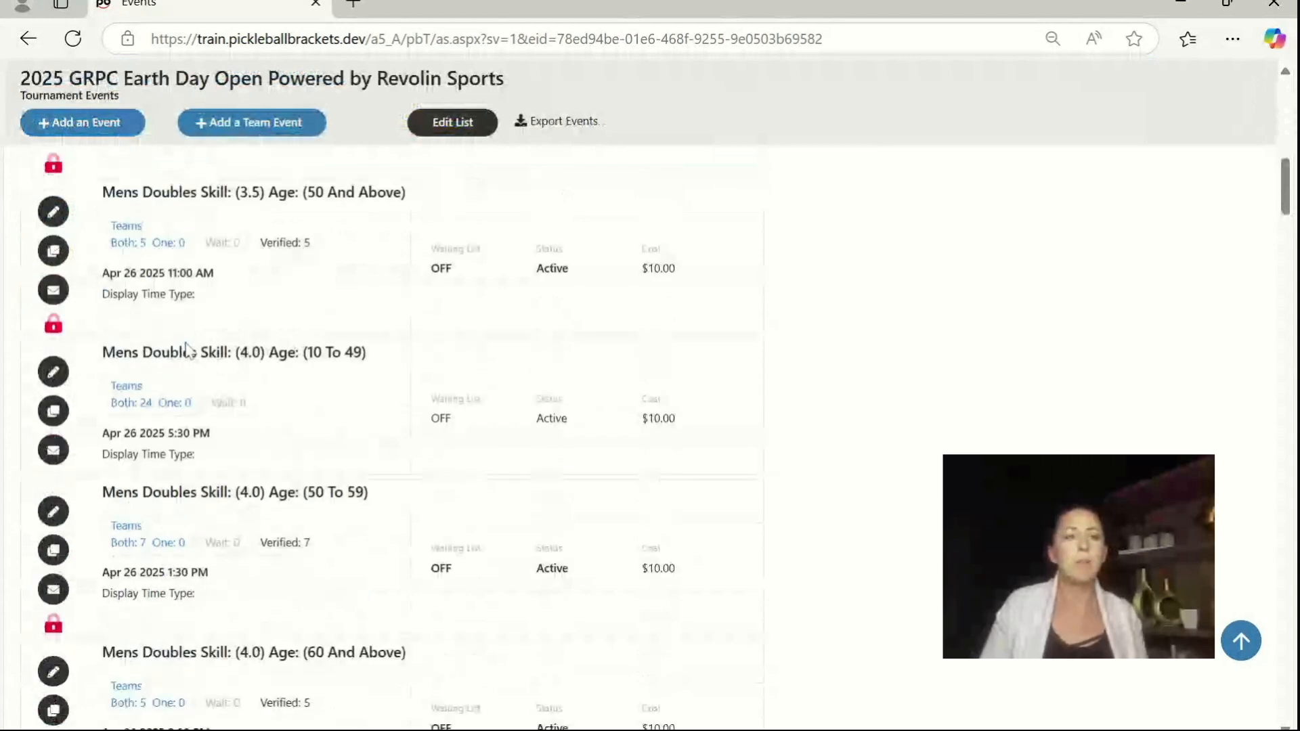
pyautogui.scroll(-1, 188, 348)
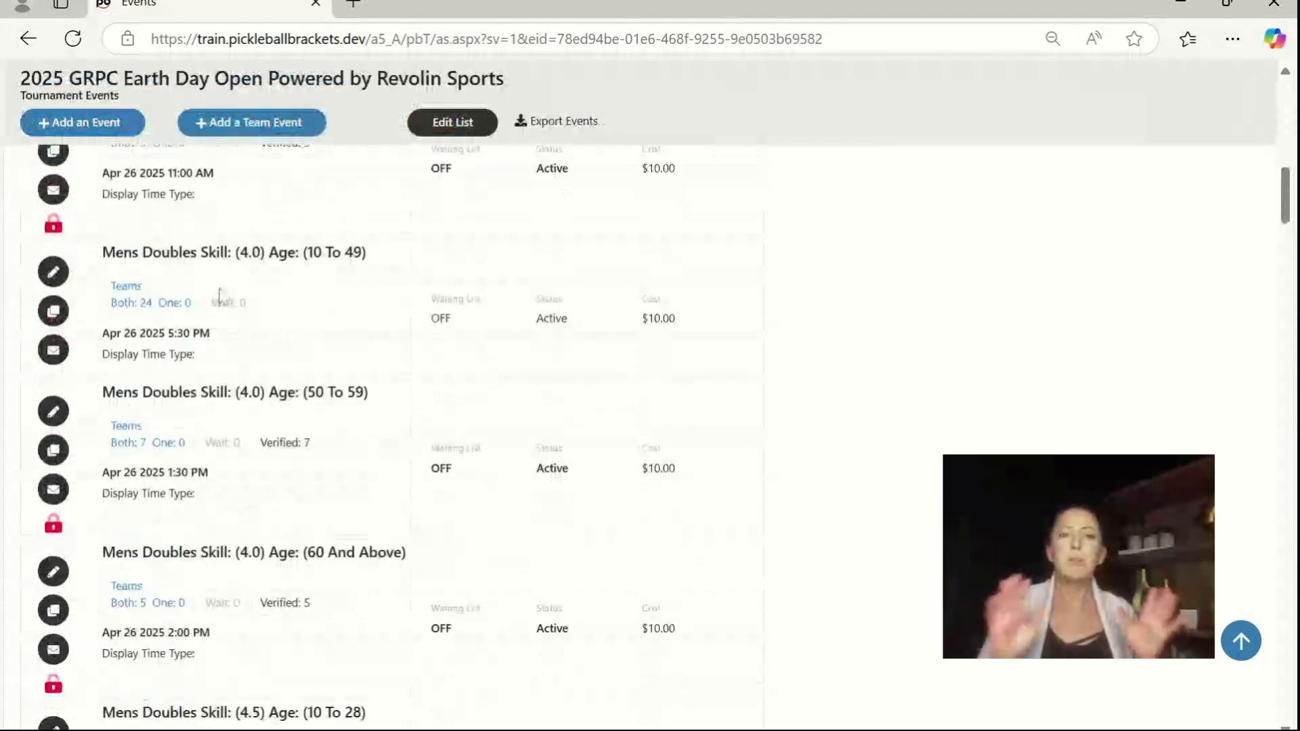
pyautogui.click(139, 306)
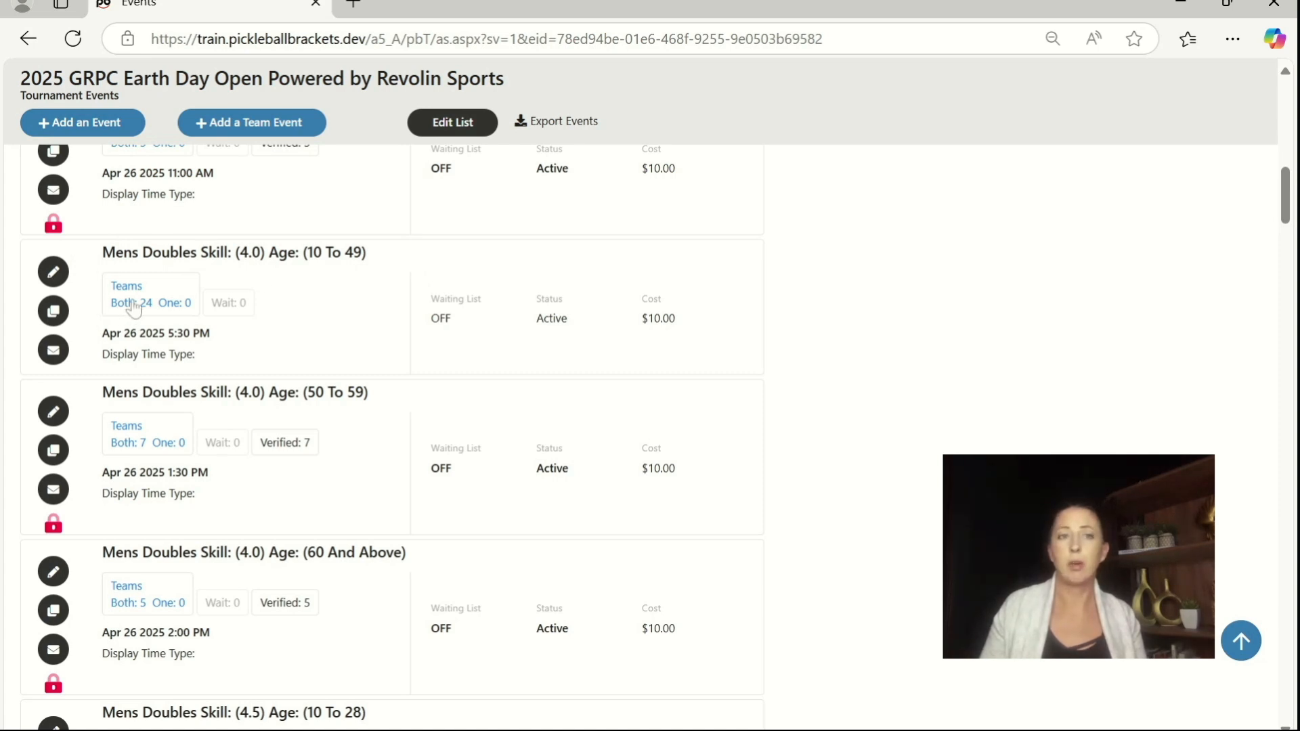
pyautogui.click(60, 279)
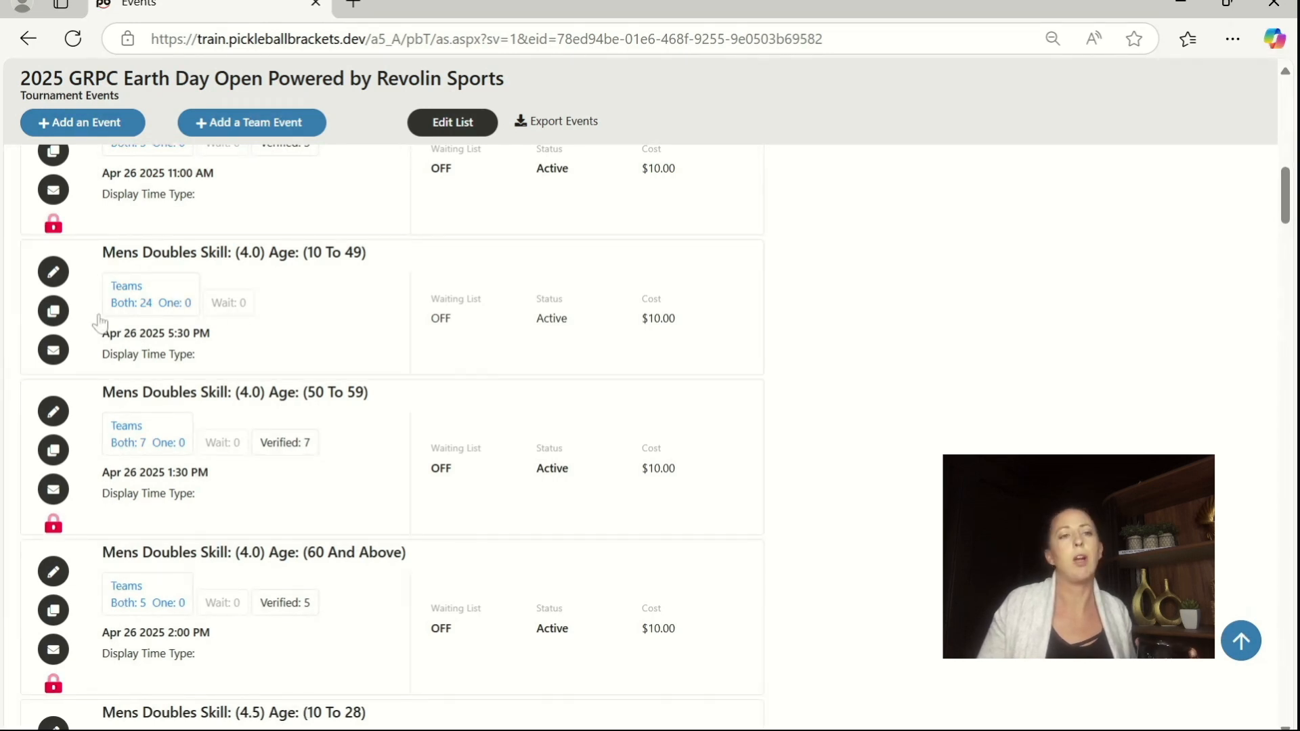
pyautogui.click(57, 278)
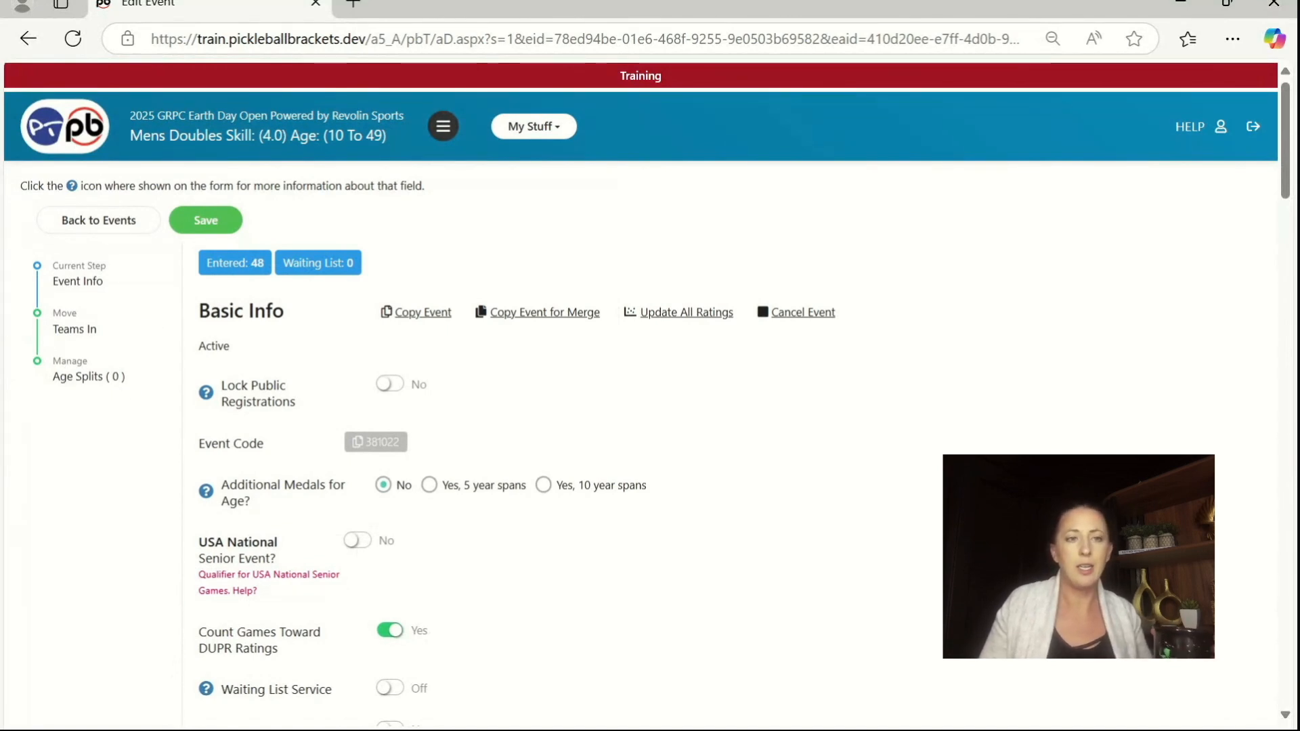
# Step: Add a new age split to the event covering ages 10 to 24 and review the teams in it
pyautogui.click(68, 376)
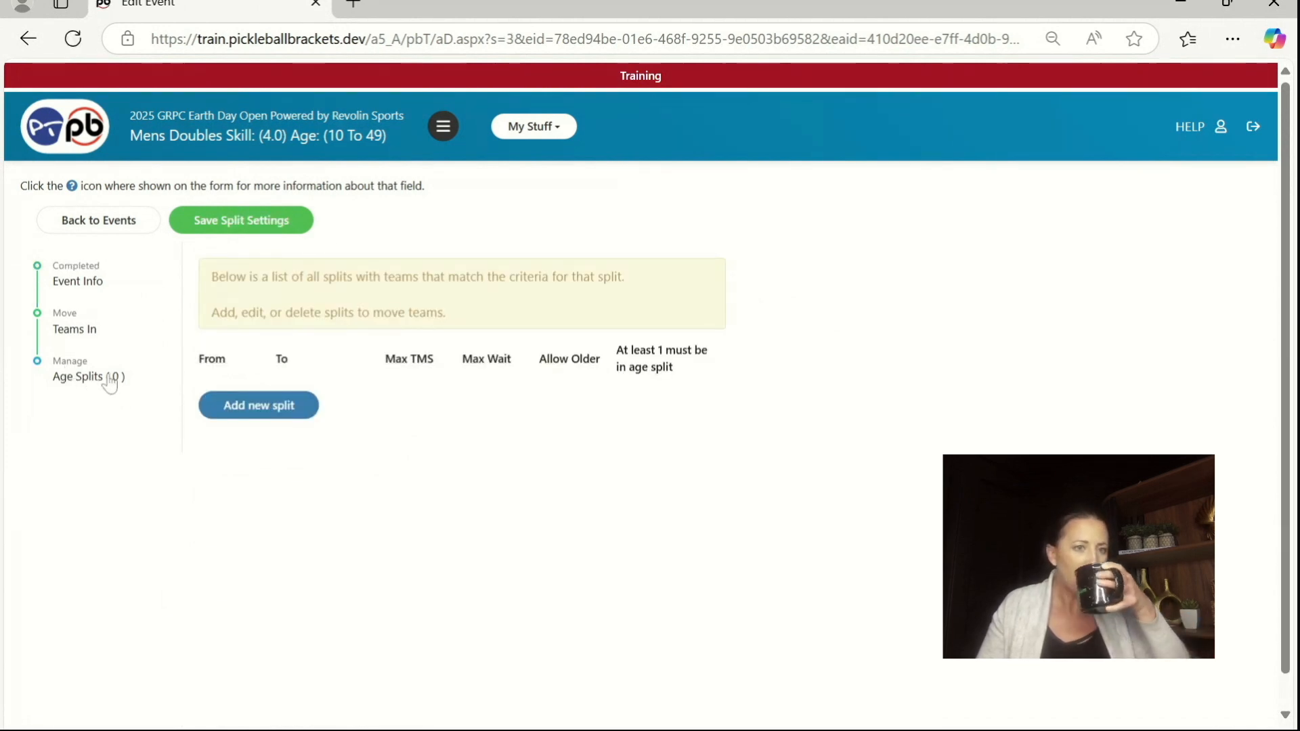
pyautogui.click(262, 406)
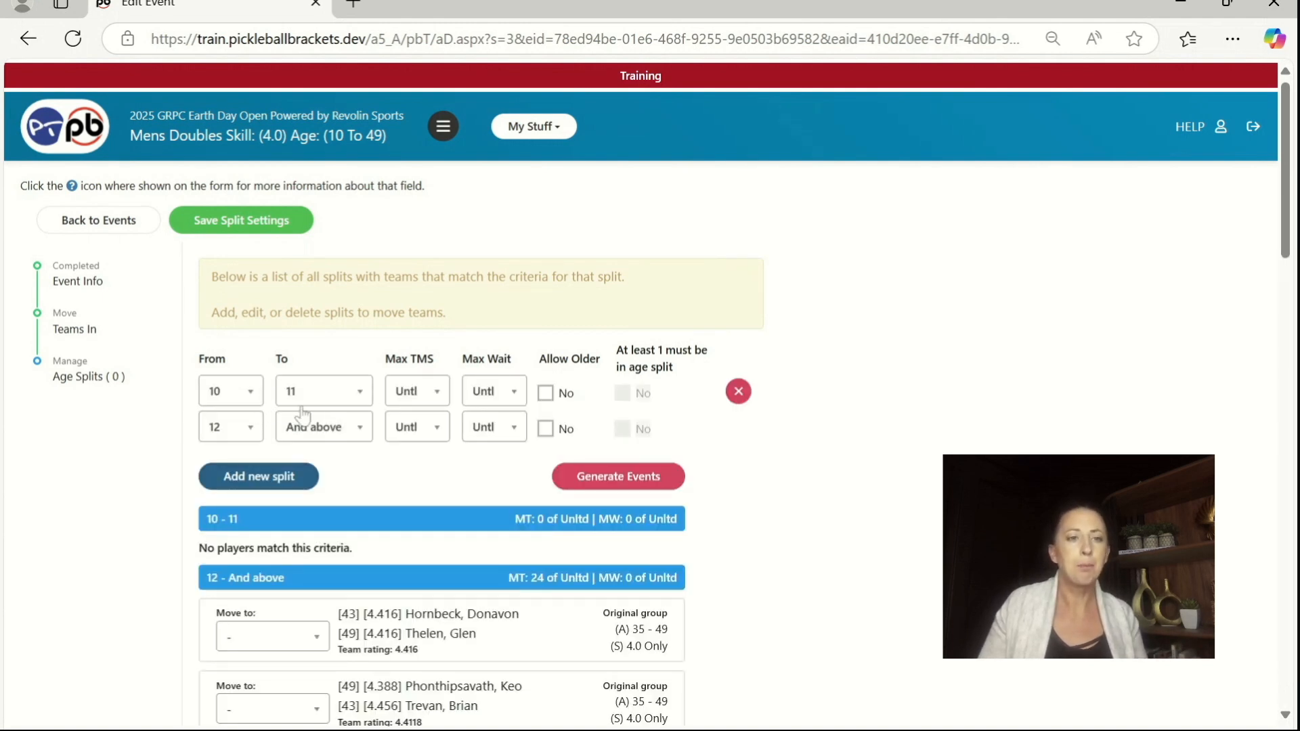
pyautogui.click(301, 407)
pyautogui.write('24')
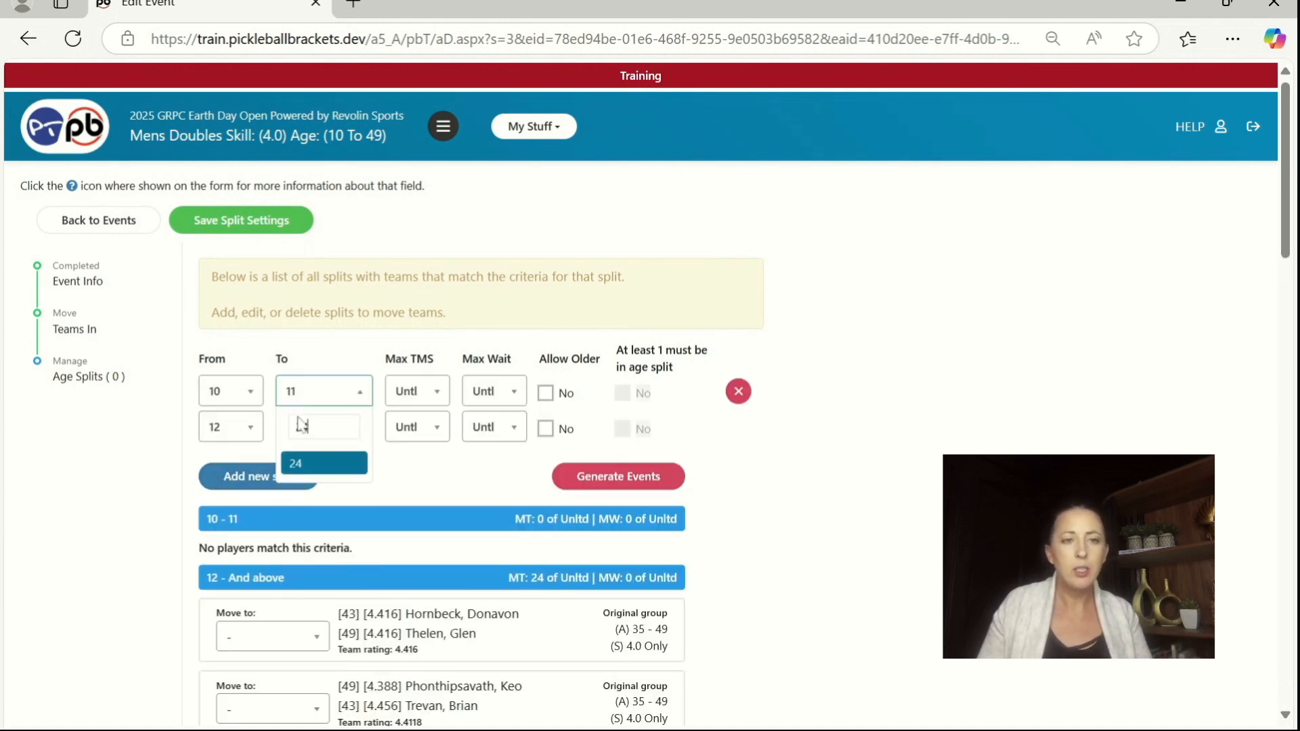
pyautogui.click(300, 464)
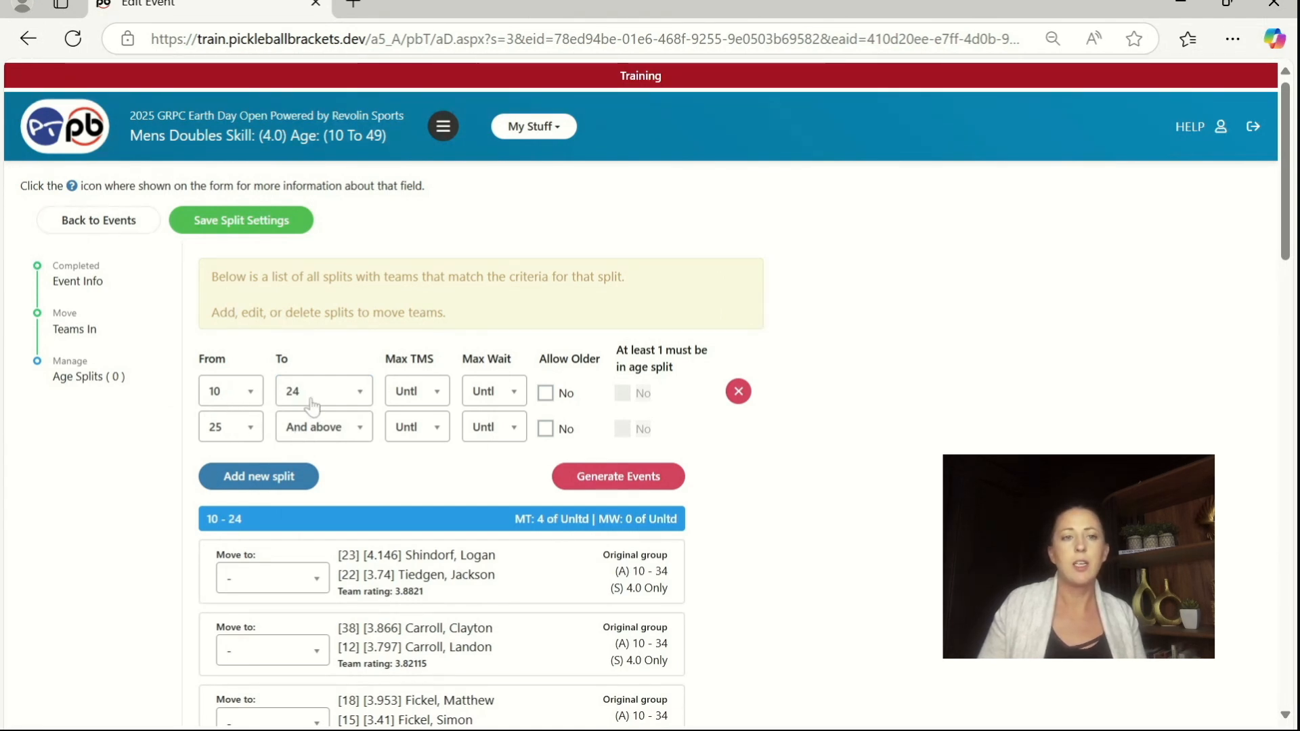
pyautogui.scroll(-2, 405, 469)
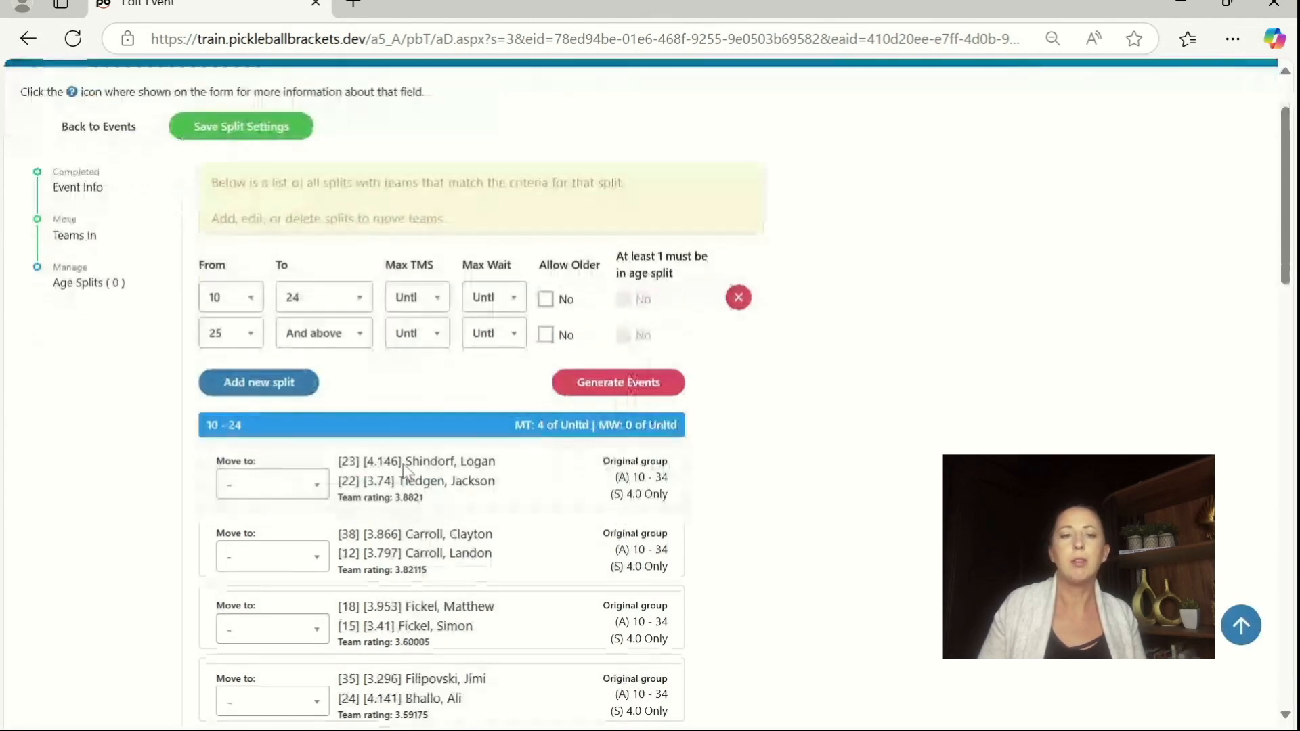
pyautogui.scroll(-2, 404, 469)
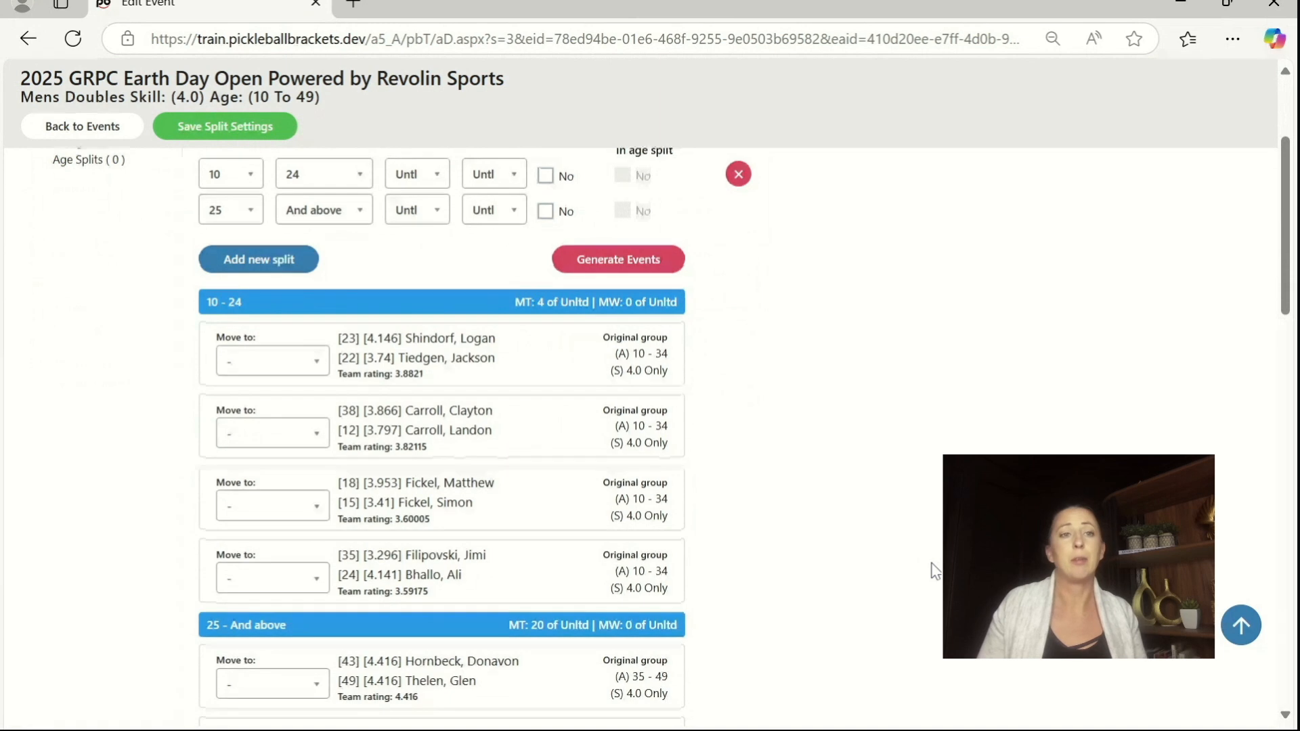
# Step: Set the first age split's upper limit to 29 and review the teams in both groups
pyautogui.scroll(2, 880, 555)
pyautogui.click(318, 293)
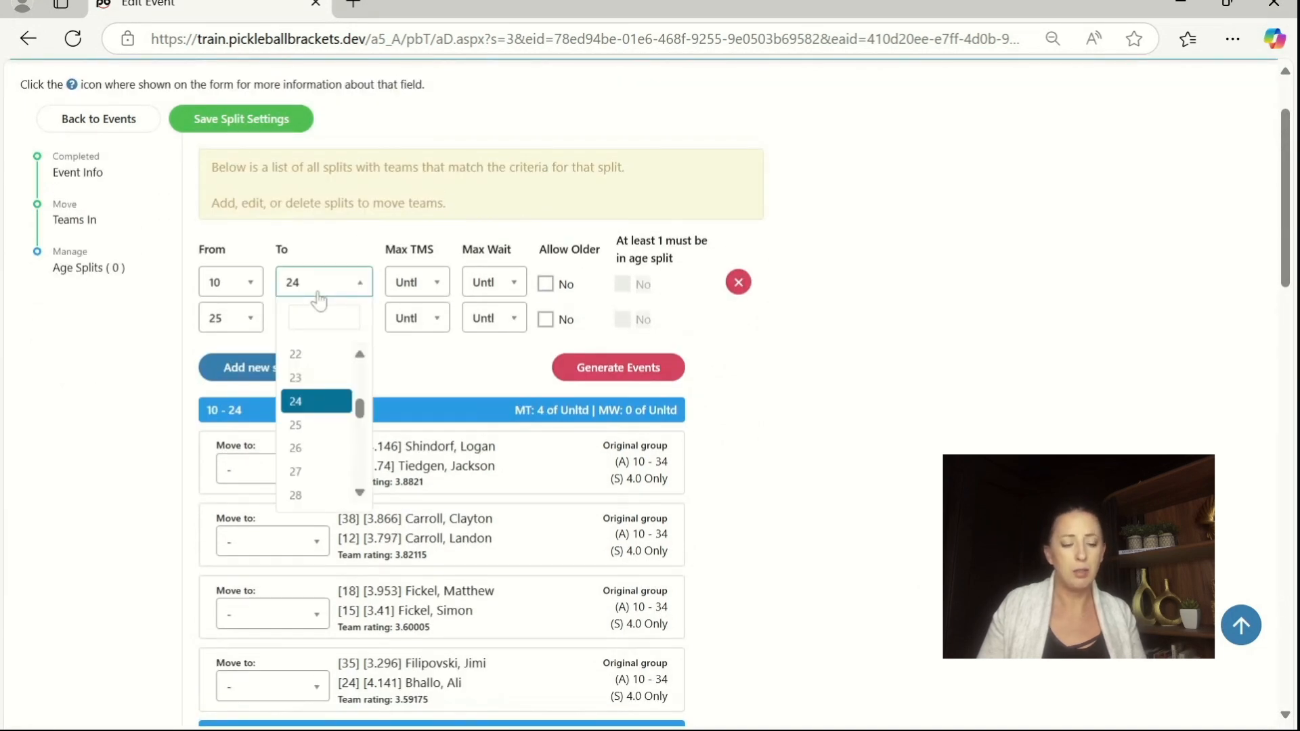
pyautogui.write('29')
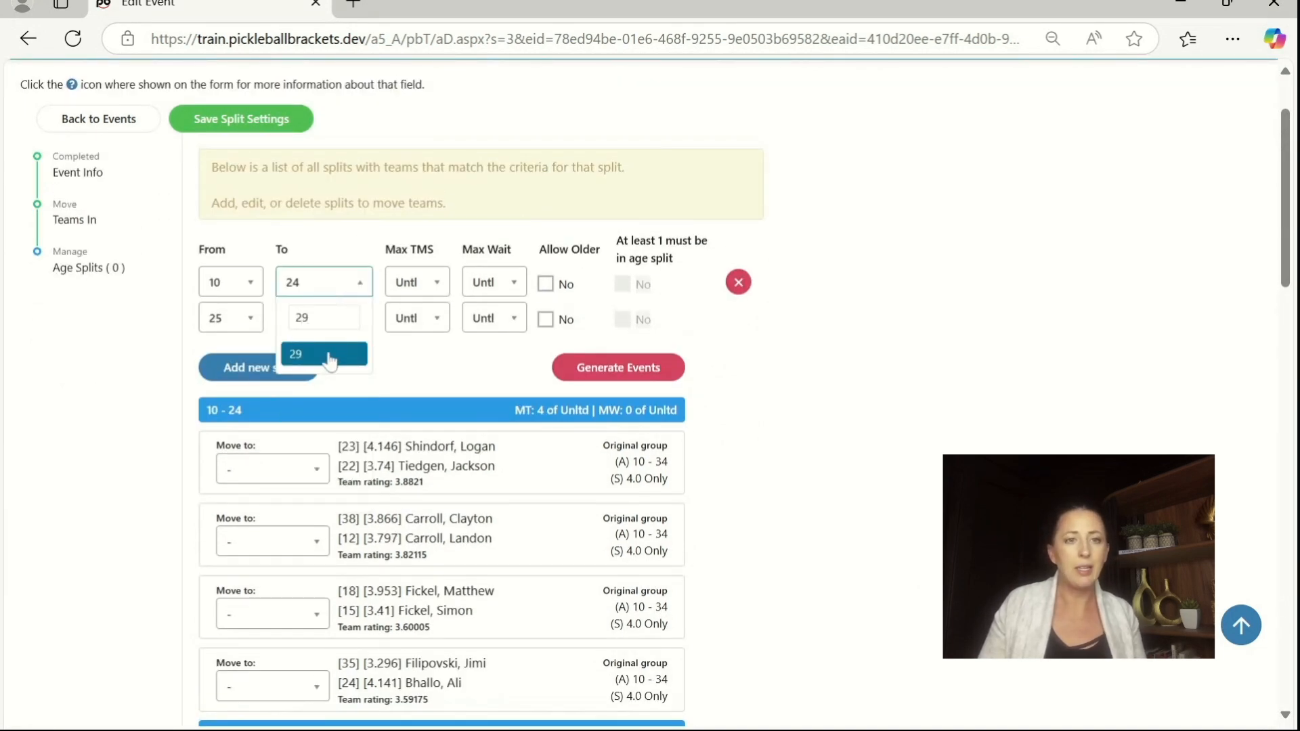
pyautogui.click(329, 363)
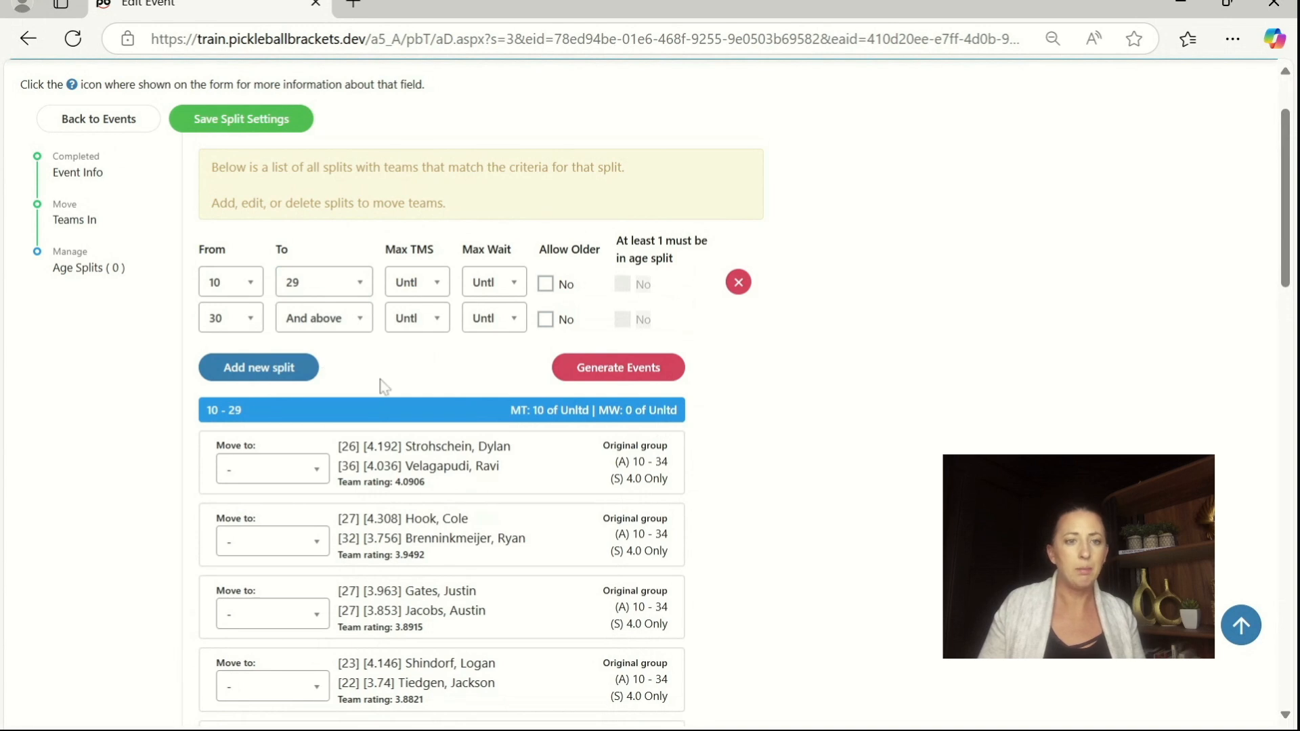
pyautogui.scroll(-2, 478, 398)
pyautogui.scroll(-6, 502, 368)
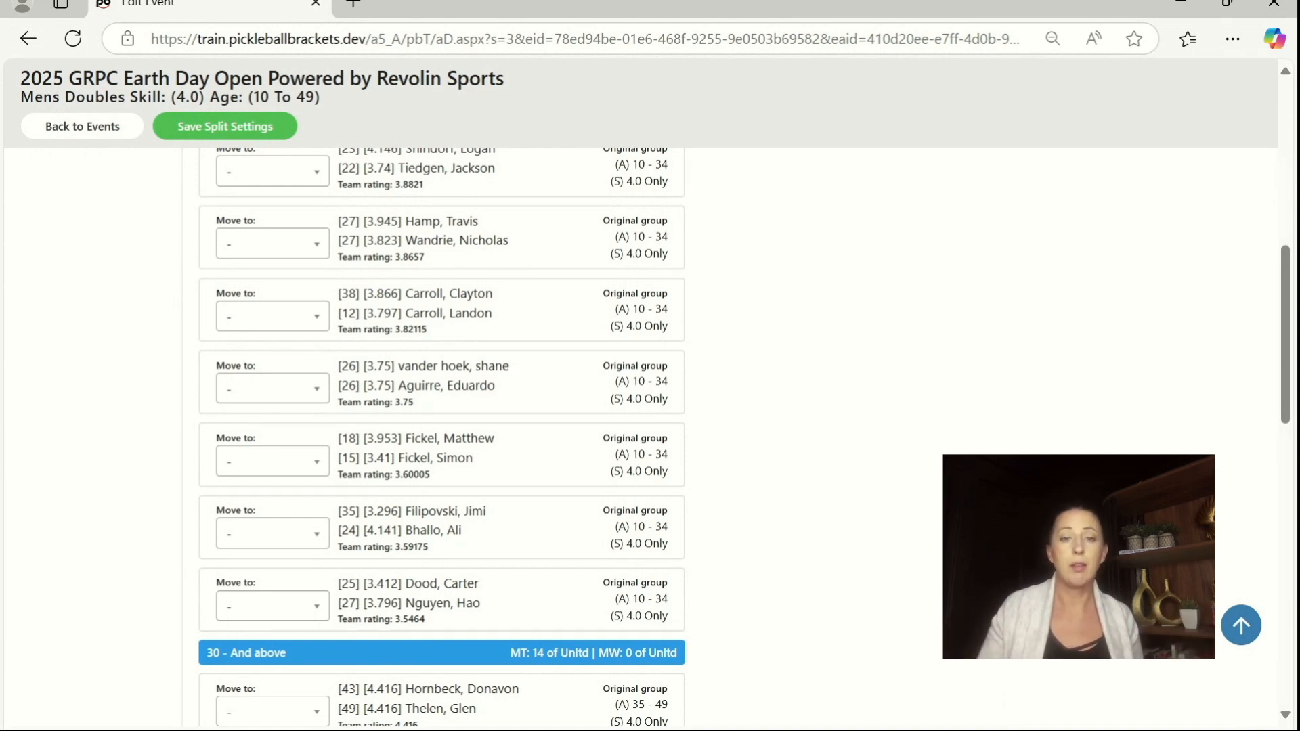
pyautogui.scroll(-7, 441, 433)
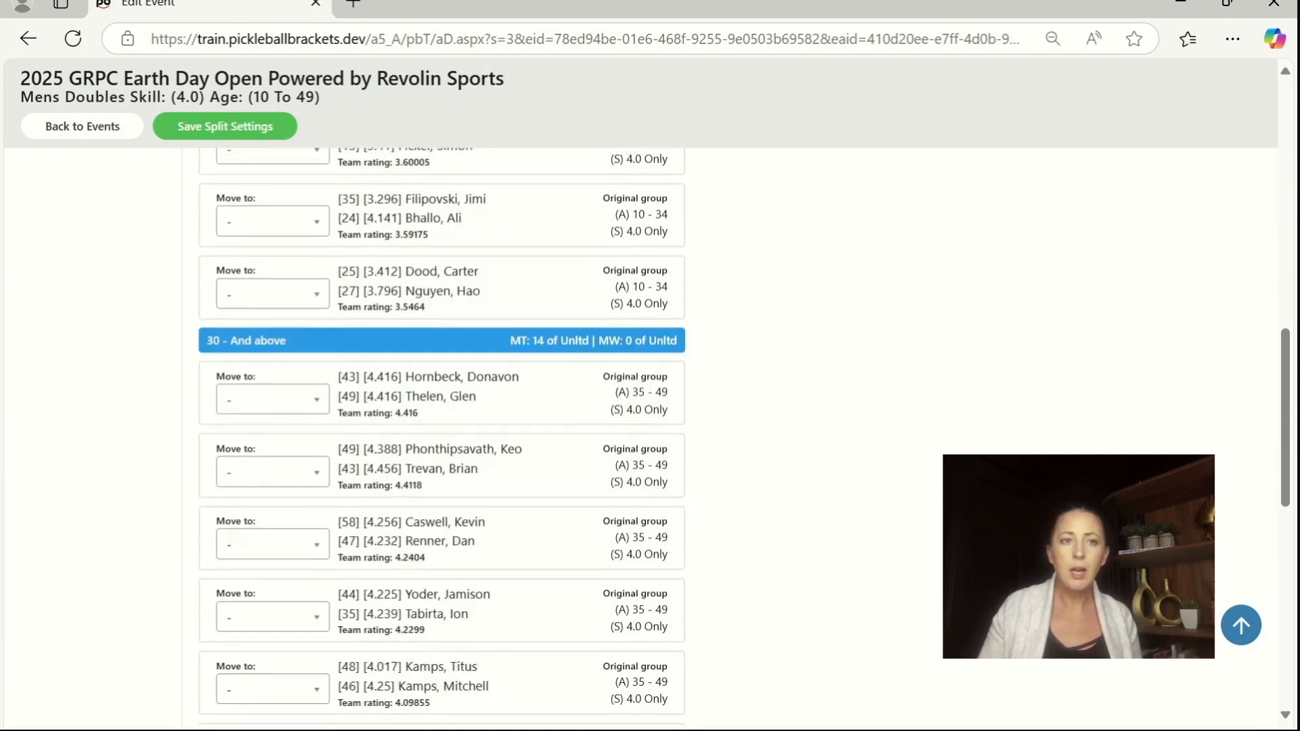
# Step: Add another age split with an upper limit of 34 and review the teams in each group
pyautogui.scroll(8, 441, 433)
pyautogui.scroll(10, 283, 403)
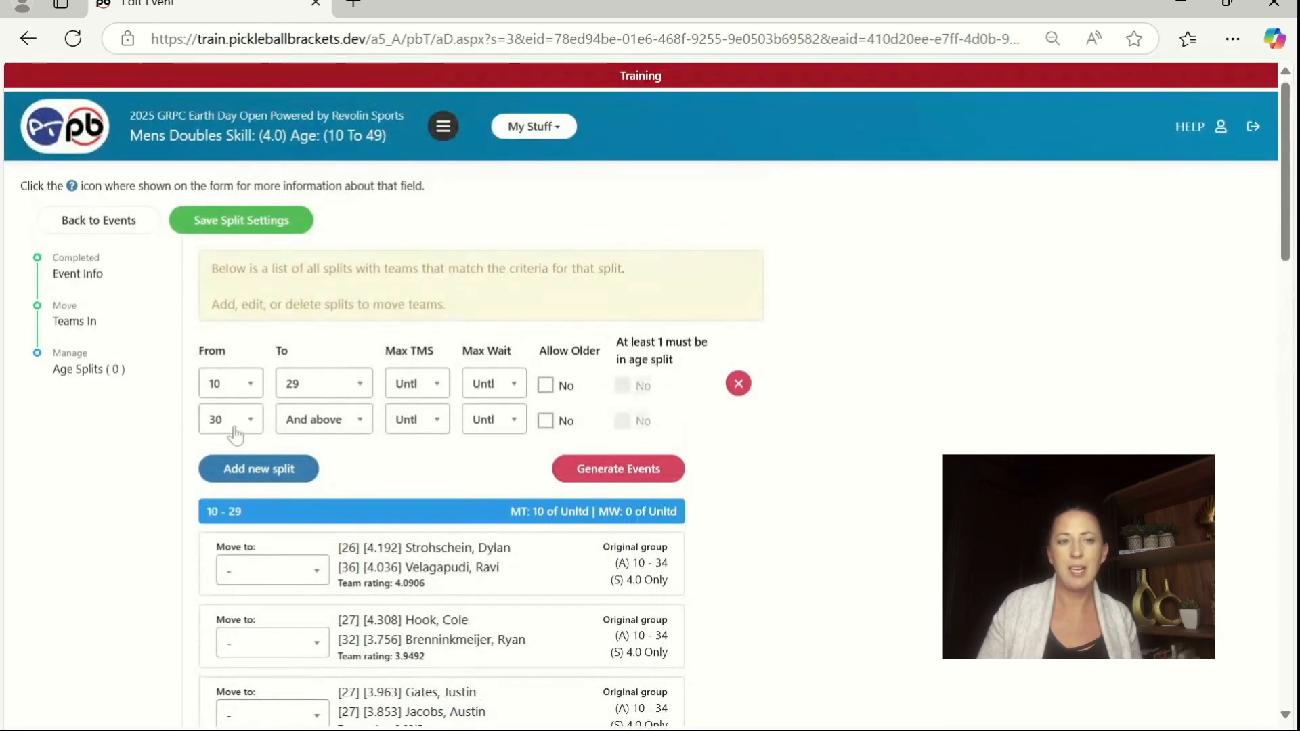
pyautogui.click(283, 474)
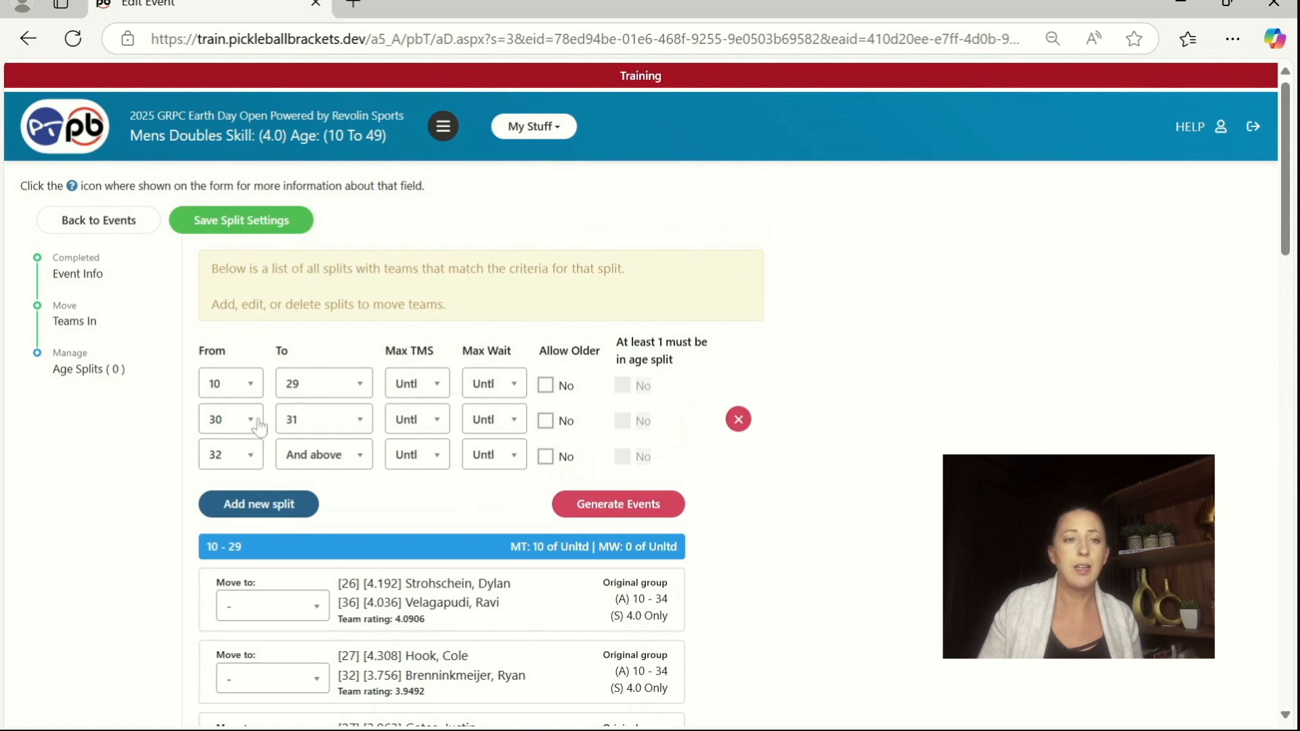
pyautogui.click(298, 425)
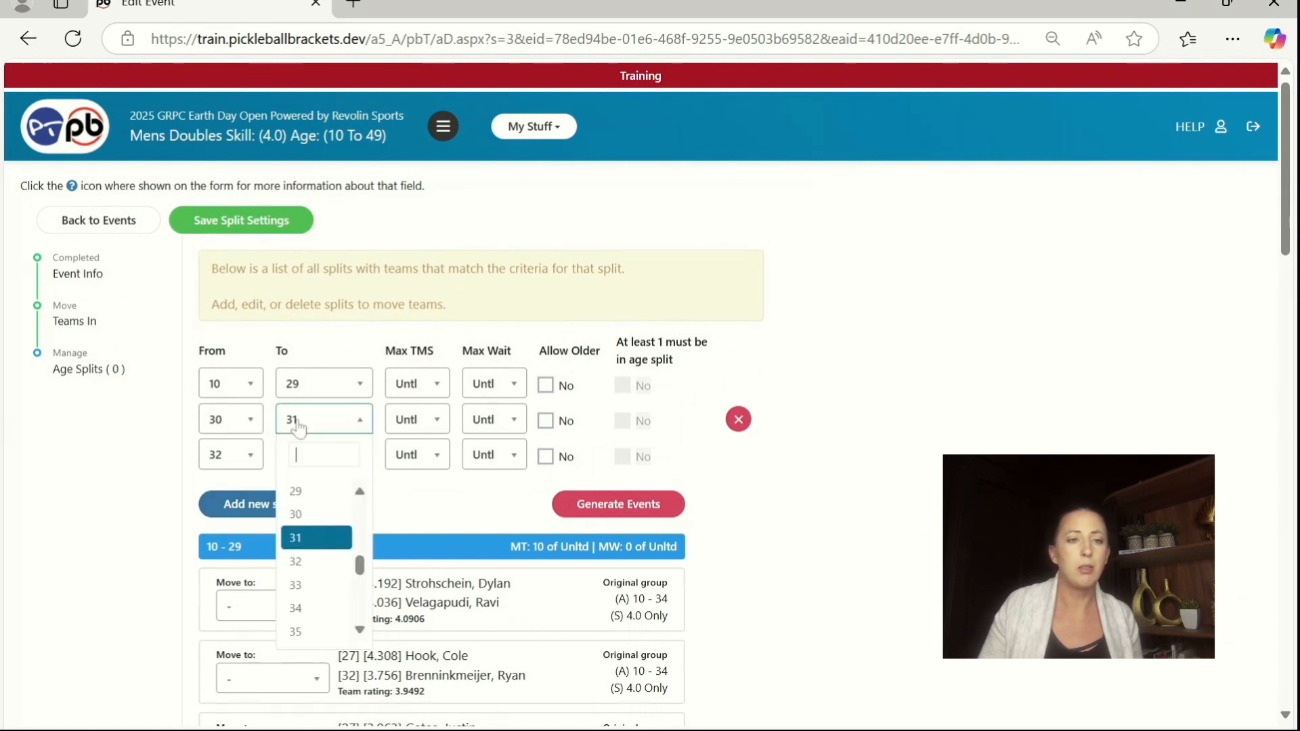
pyautogui.write('34')
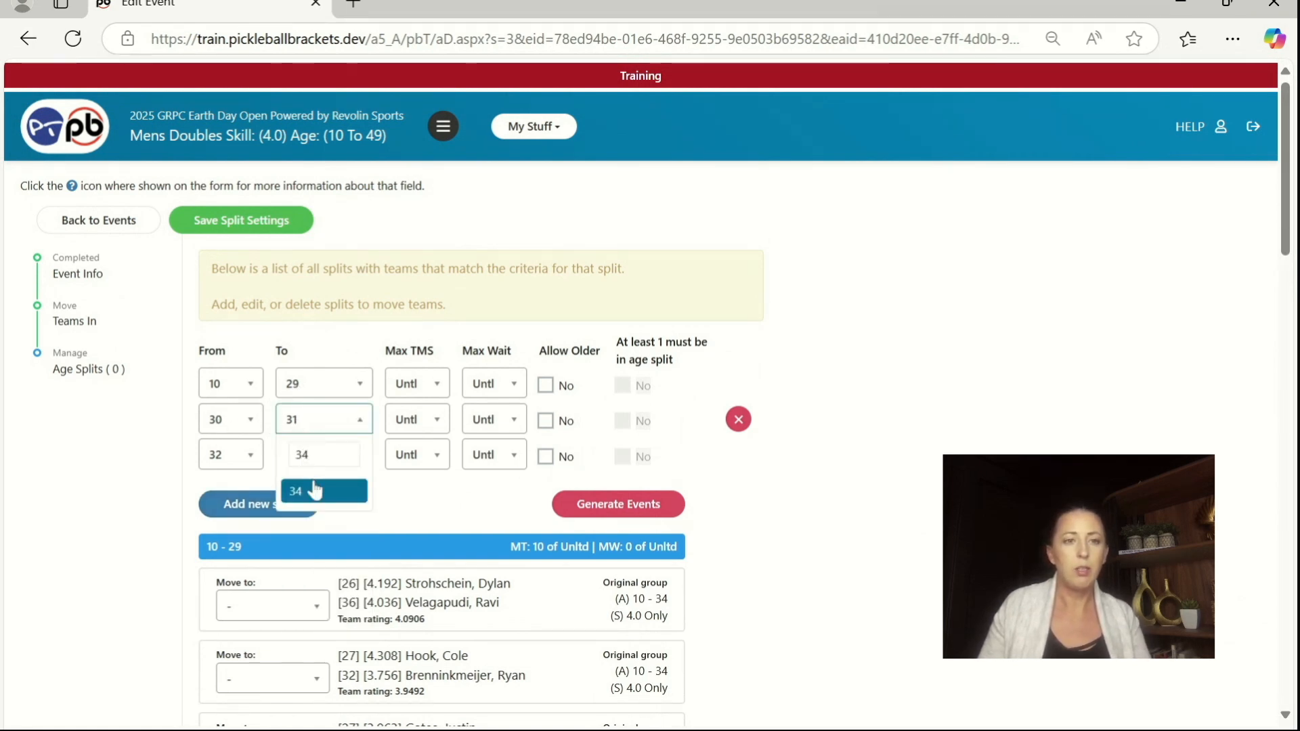
pyautogui.click(313, 489)
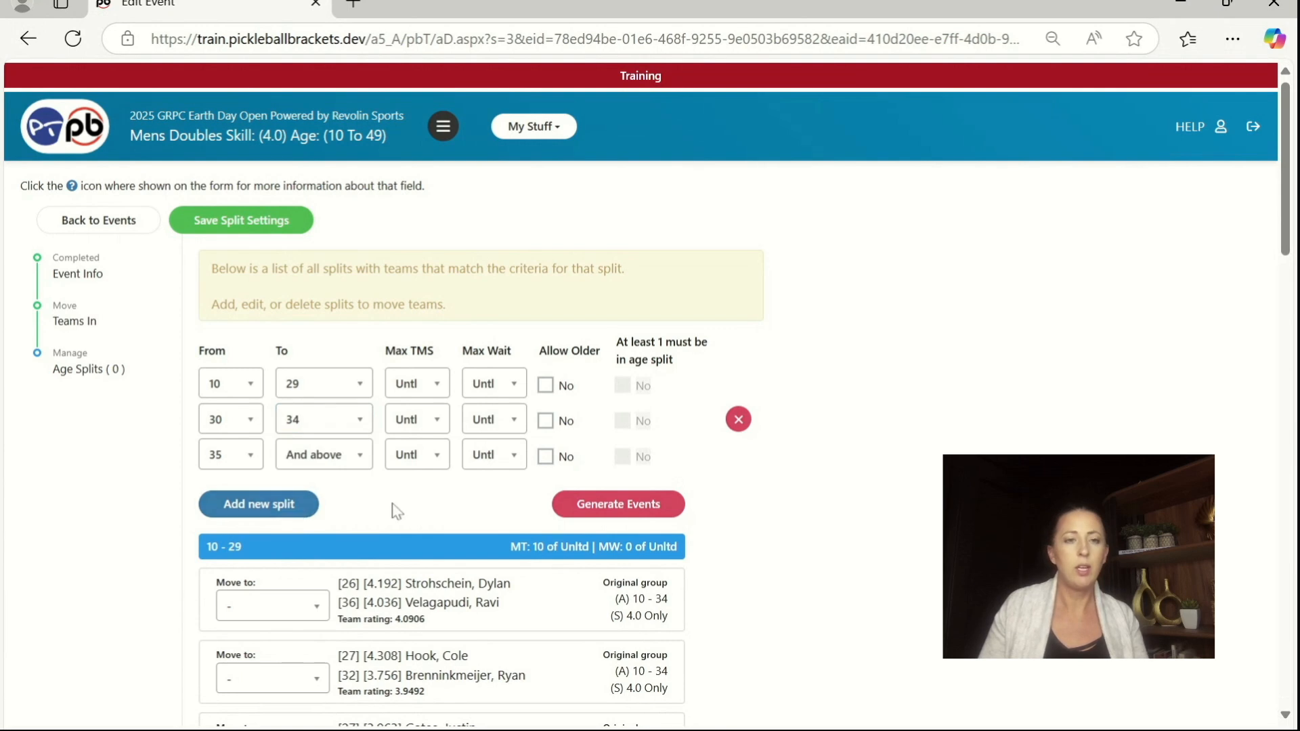
pyautogui.scroll(-12, 811, 500)
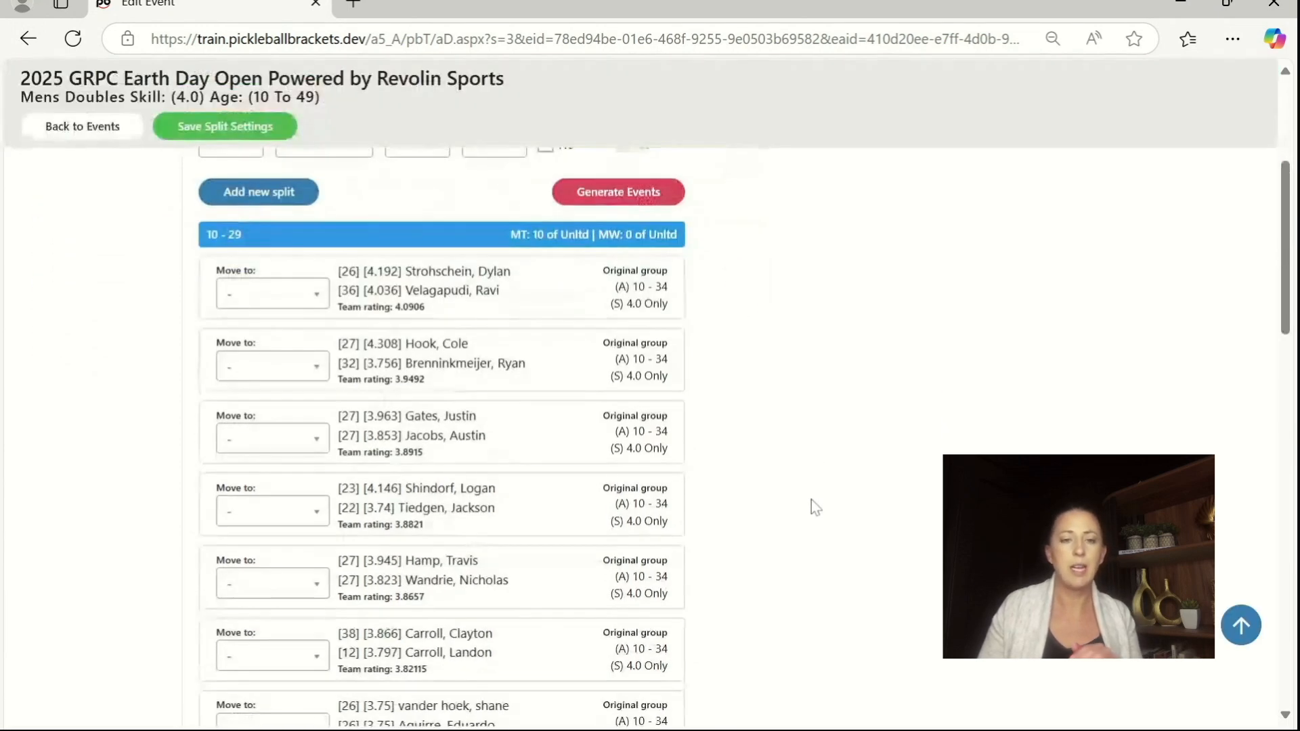
pyautogui.scroll(-4, 811, 500)
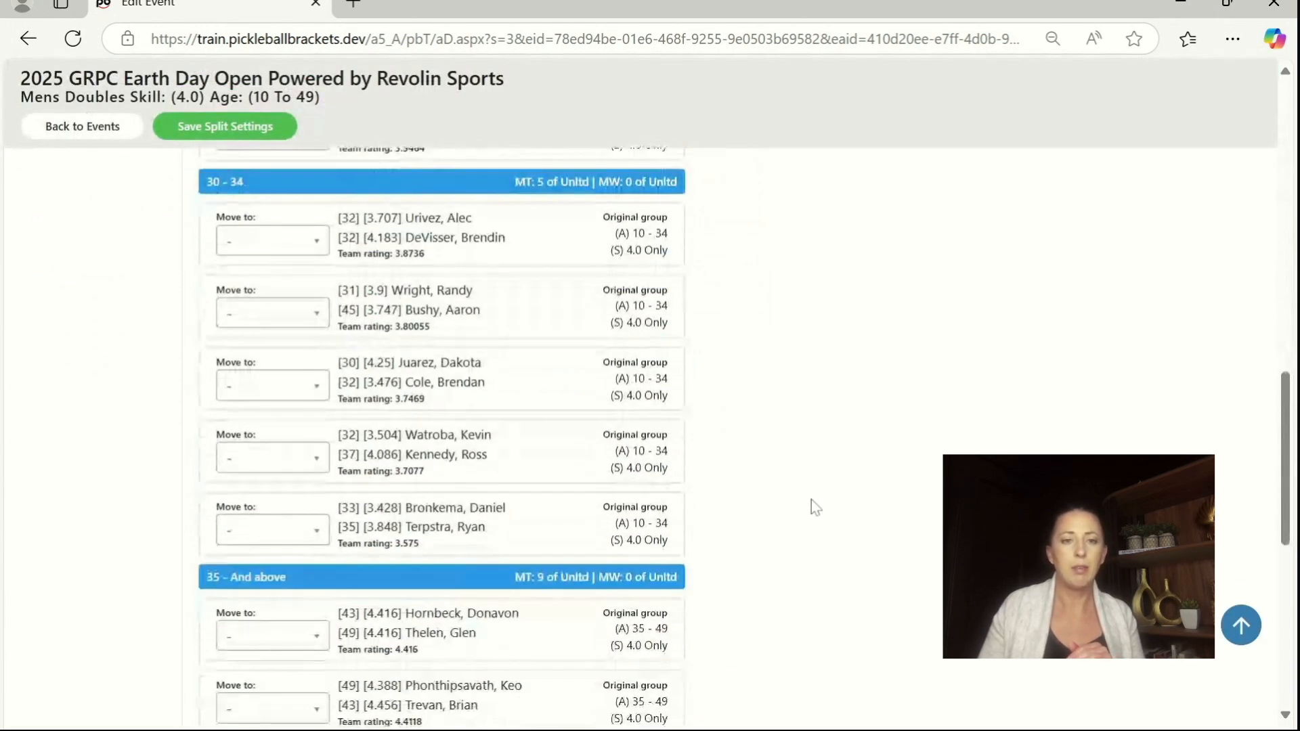
# Step: Try 27 as the first age split's upper limit, settle on 26, and review the teams in each group
pyautogui.scroll(4, 817, 504)
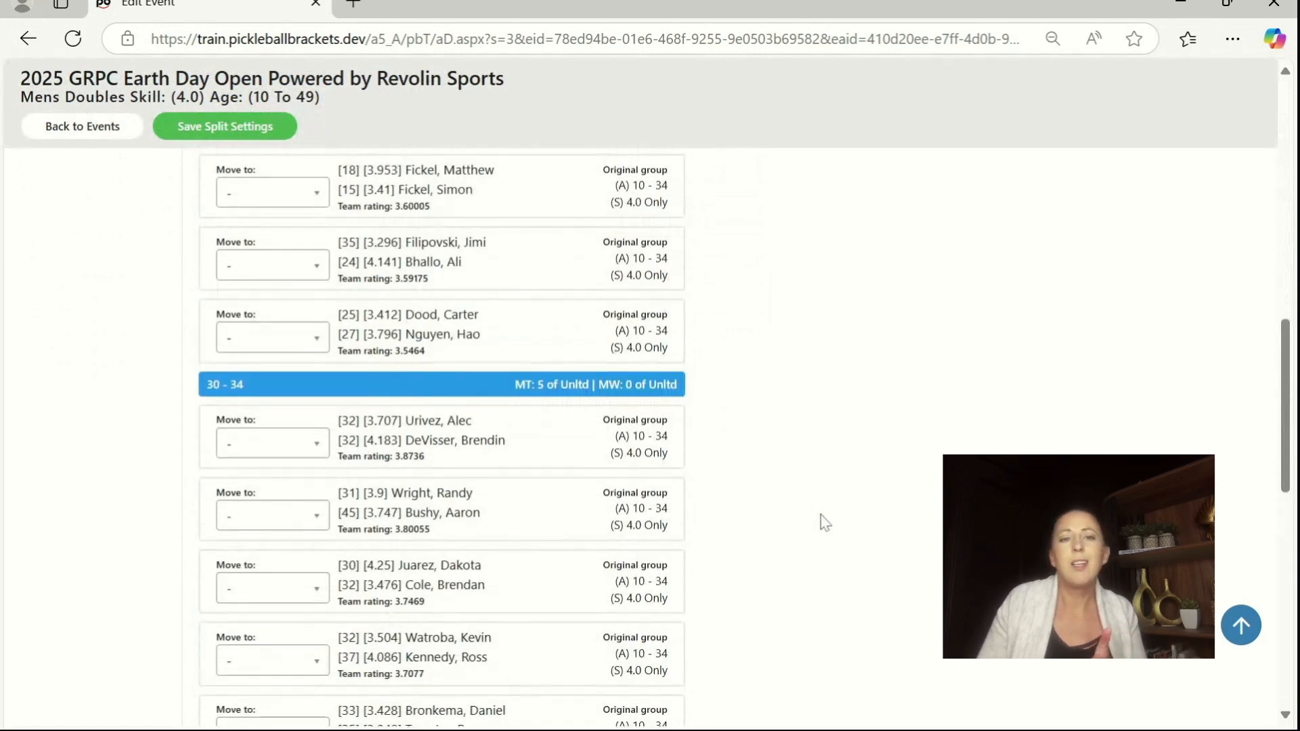
pyautogui.scroll(1, 824, 520)
pyautogui.scroll(11, 822, 516)
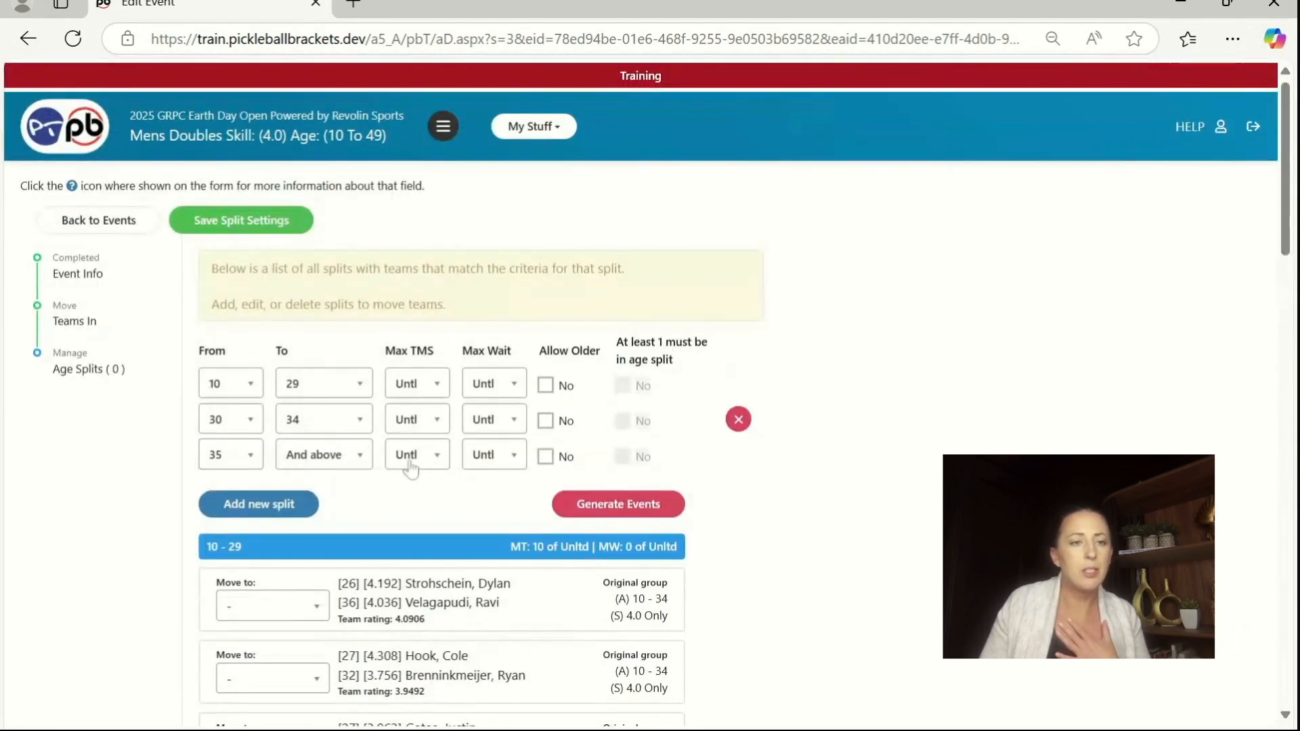
pyautogui.click(324, 389)
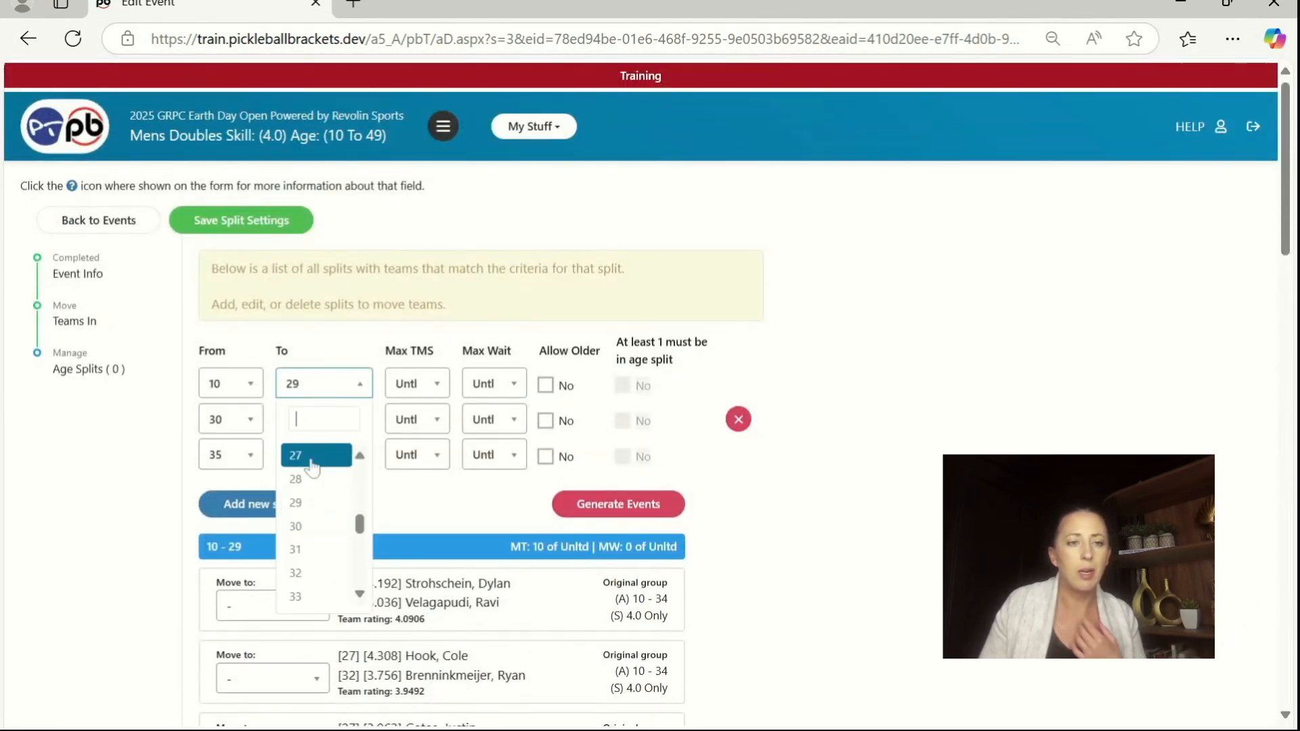
pyautogui.click(312, 458)
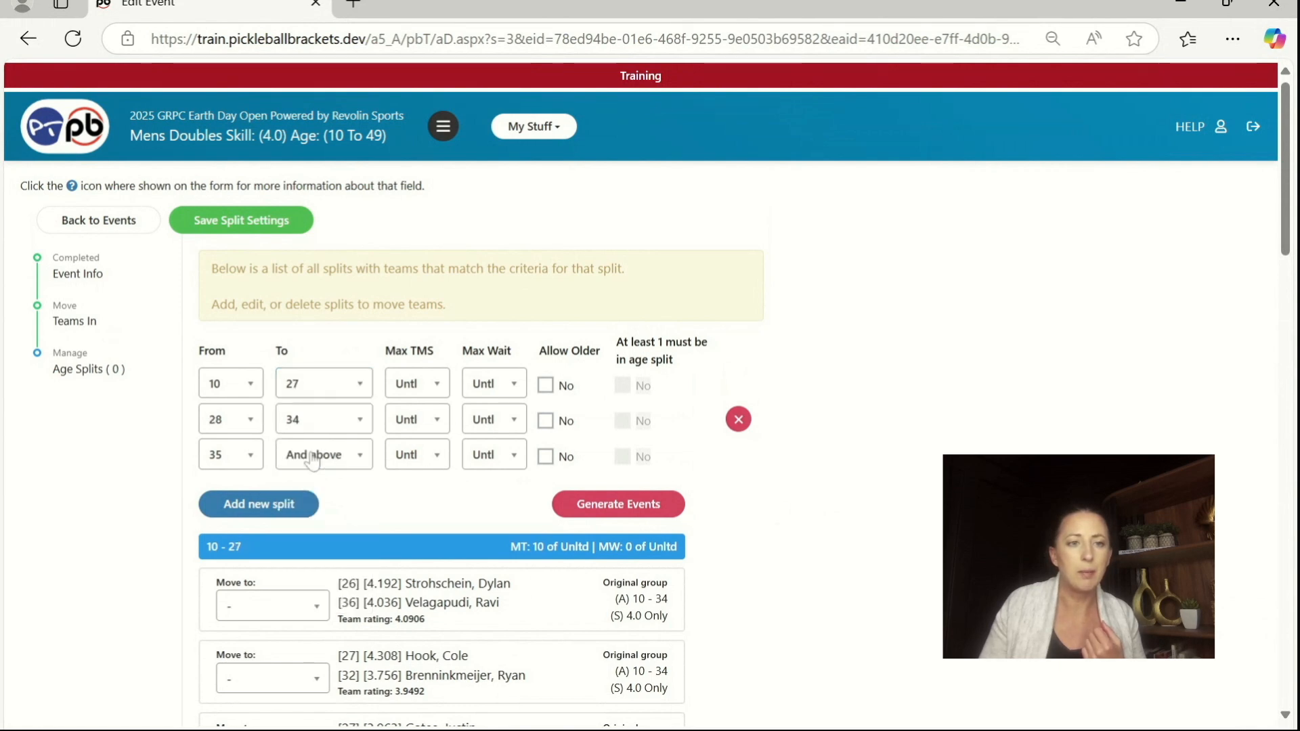
pyautogui.click(329, 398)
pyautogui.click(327, 480)
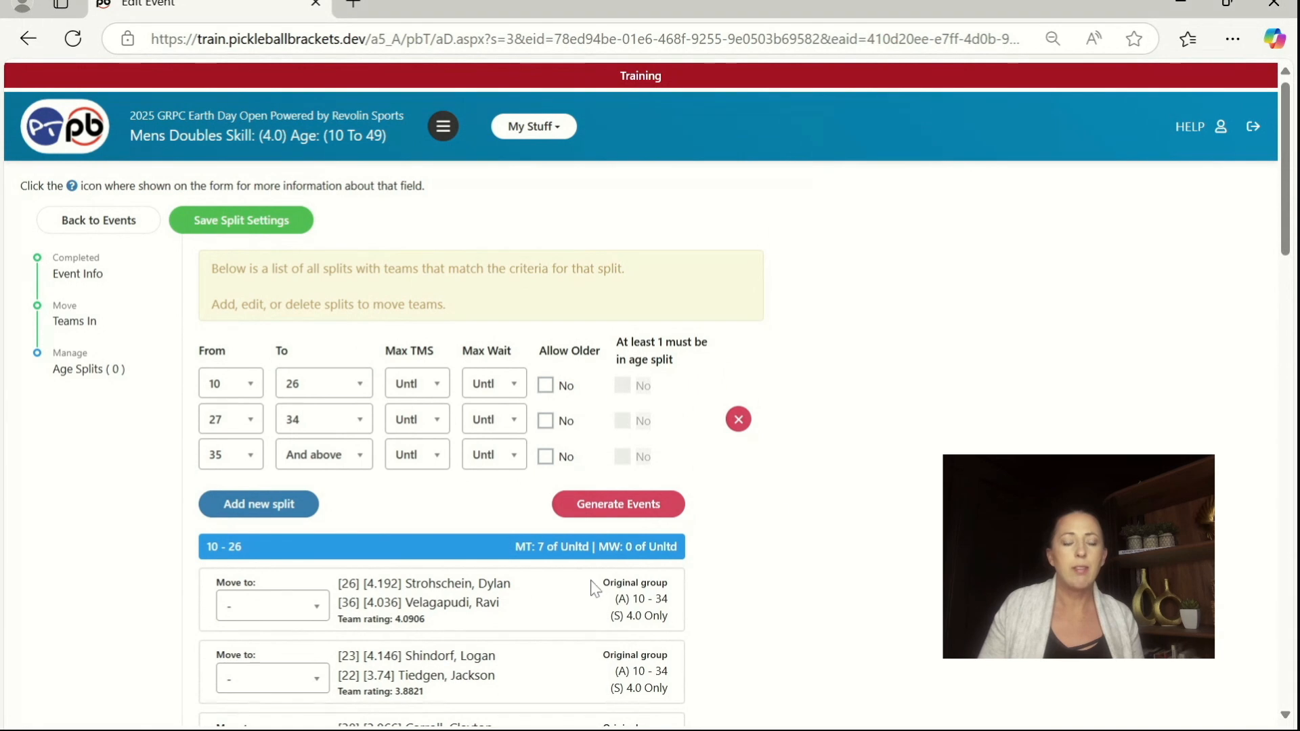
pyautogui.scroll(-6, 513, 559)
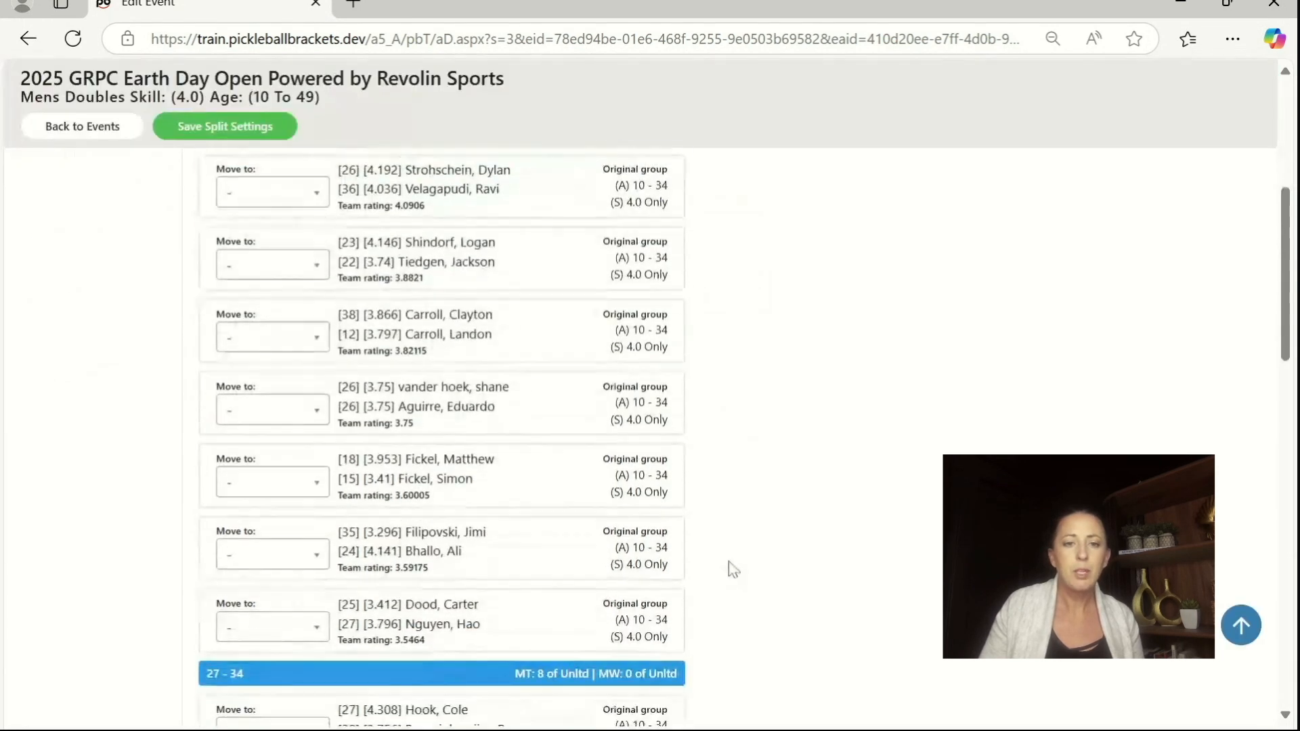
pyautogui.scroll(-10, 885, 595)
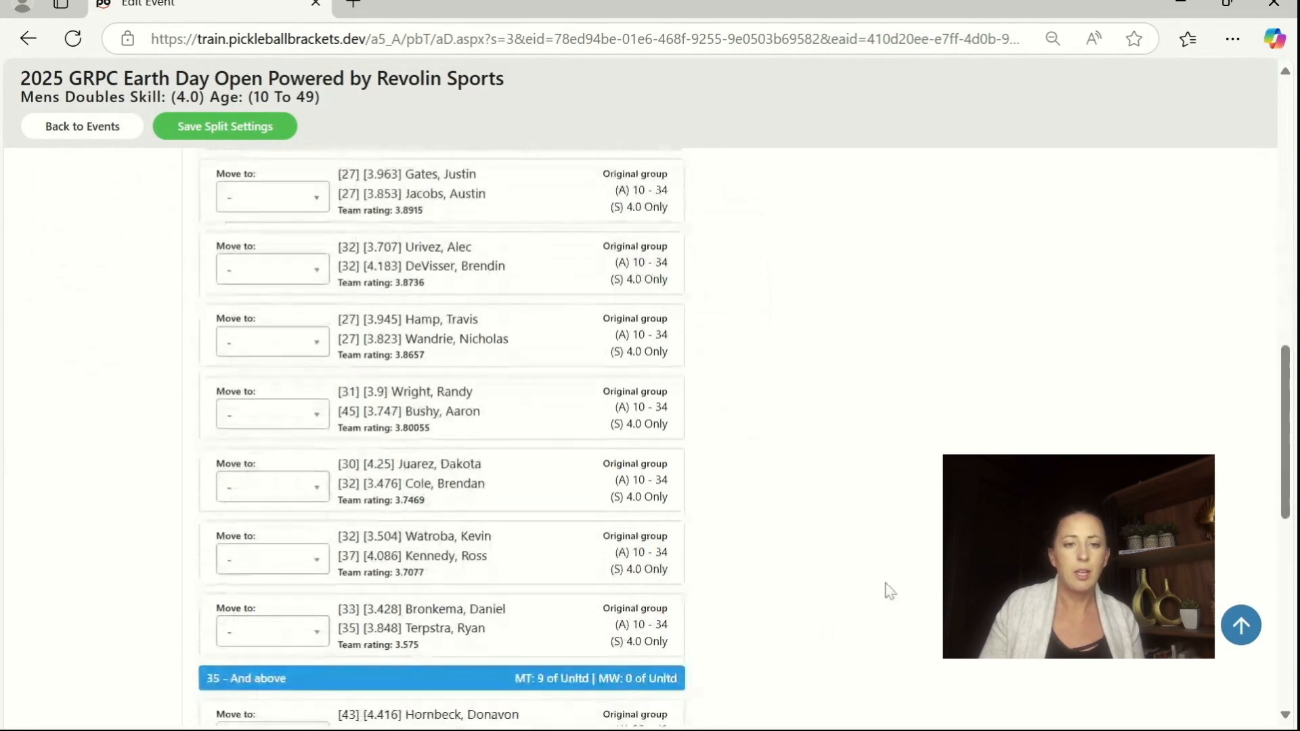
# Step: Generate separate events for all splits of the Mens Doubles 4.0 event, agreeing to proceed
pyautogui.moveTo(1286, 507); pyautogui.dragTo(1275, 220)
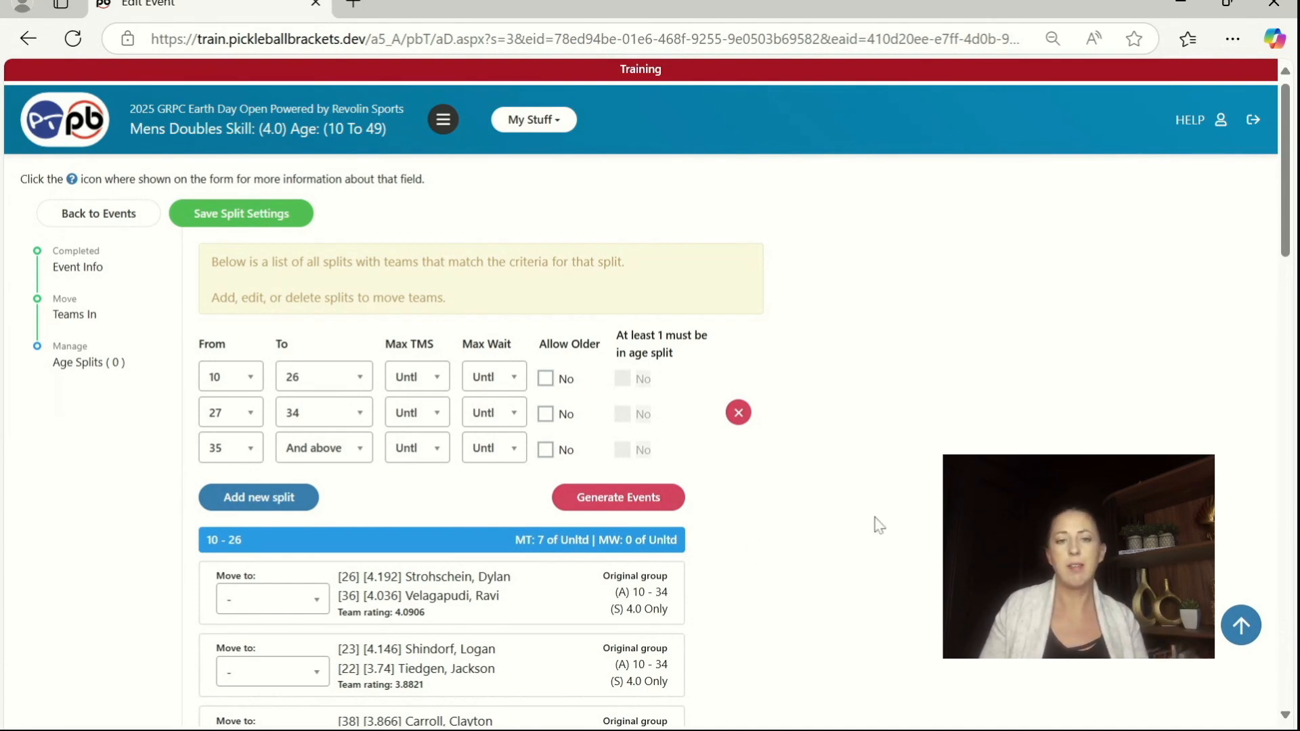
pyautogui.scroll(-1, 873, 522)
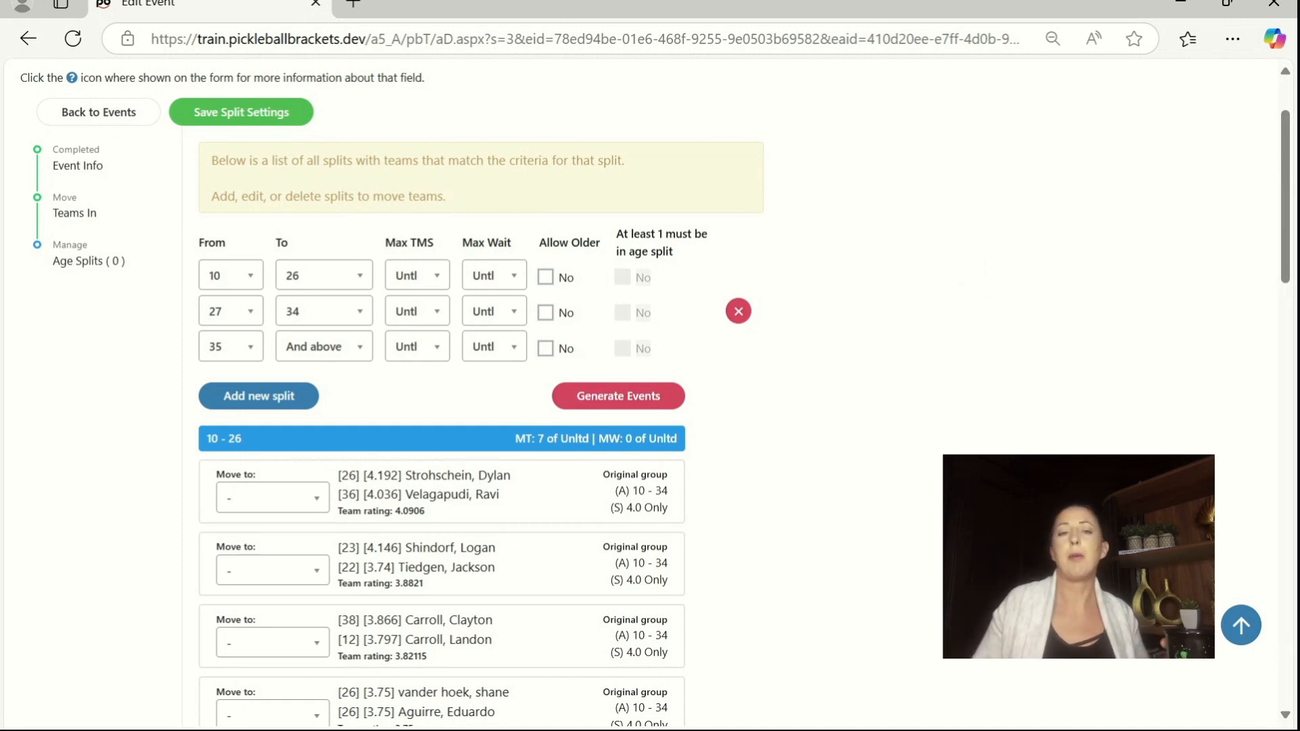
pyautogui.click(574, 400)
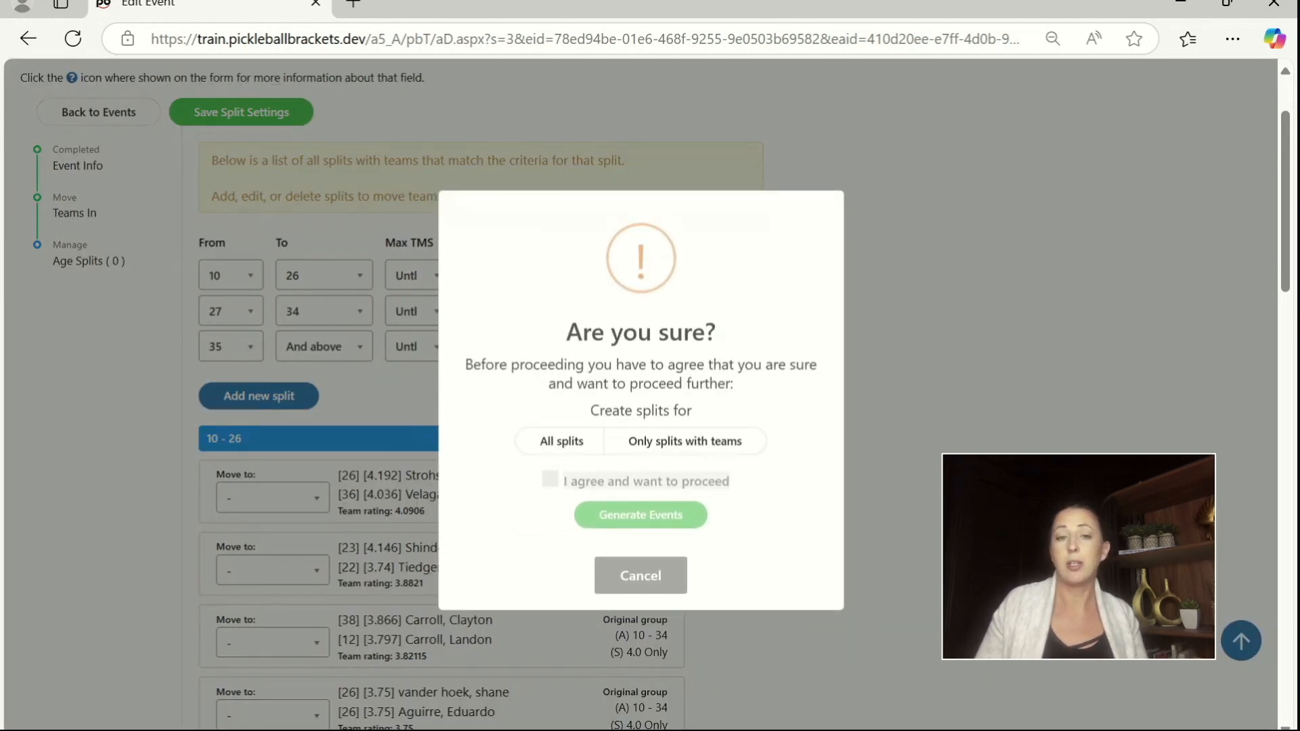
pyautogui.click(566, 442)
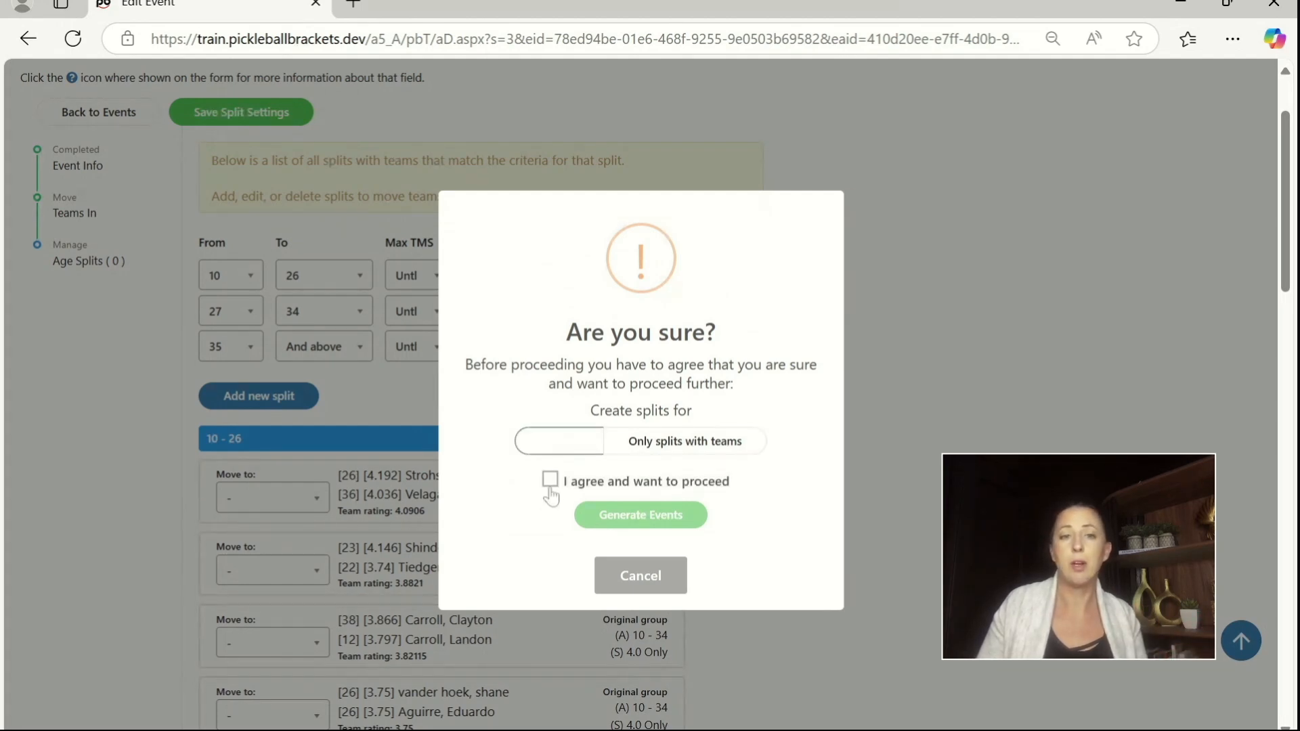
pyautogui.click(551, 482)
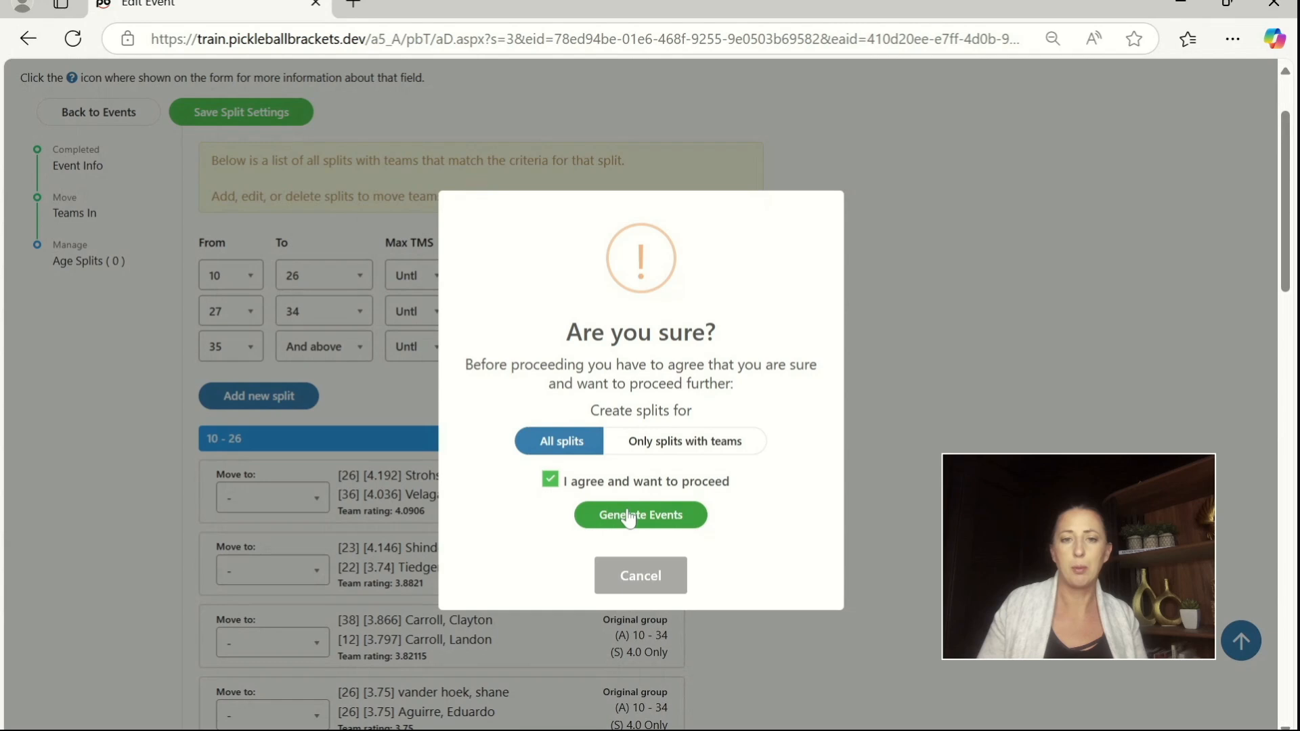
pyautogui.click(630, 515)
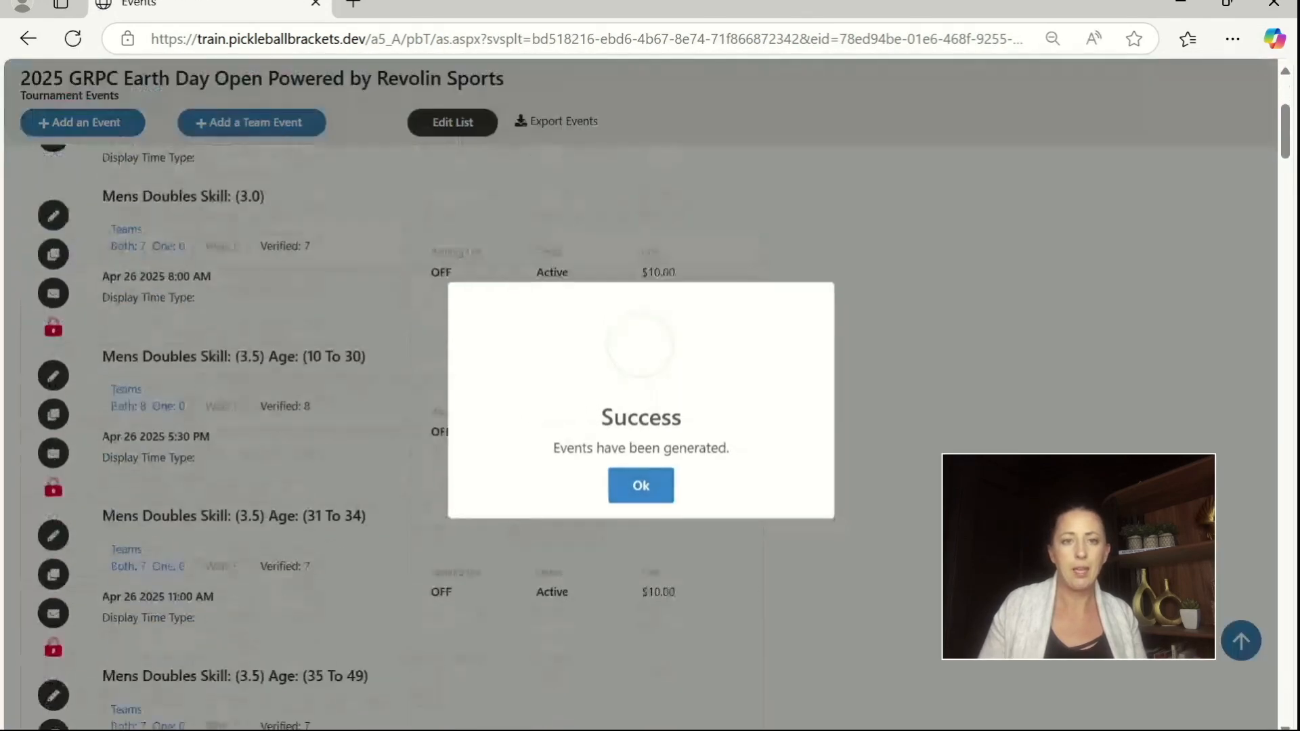
pyautogui.click(636, 488)
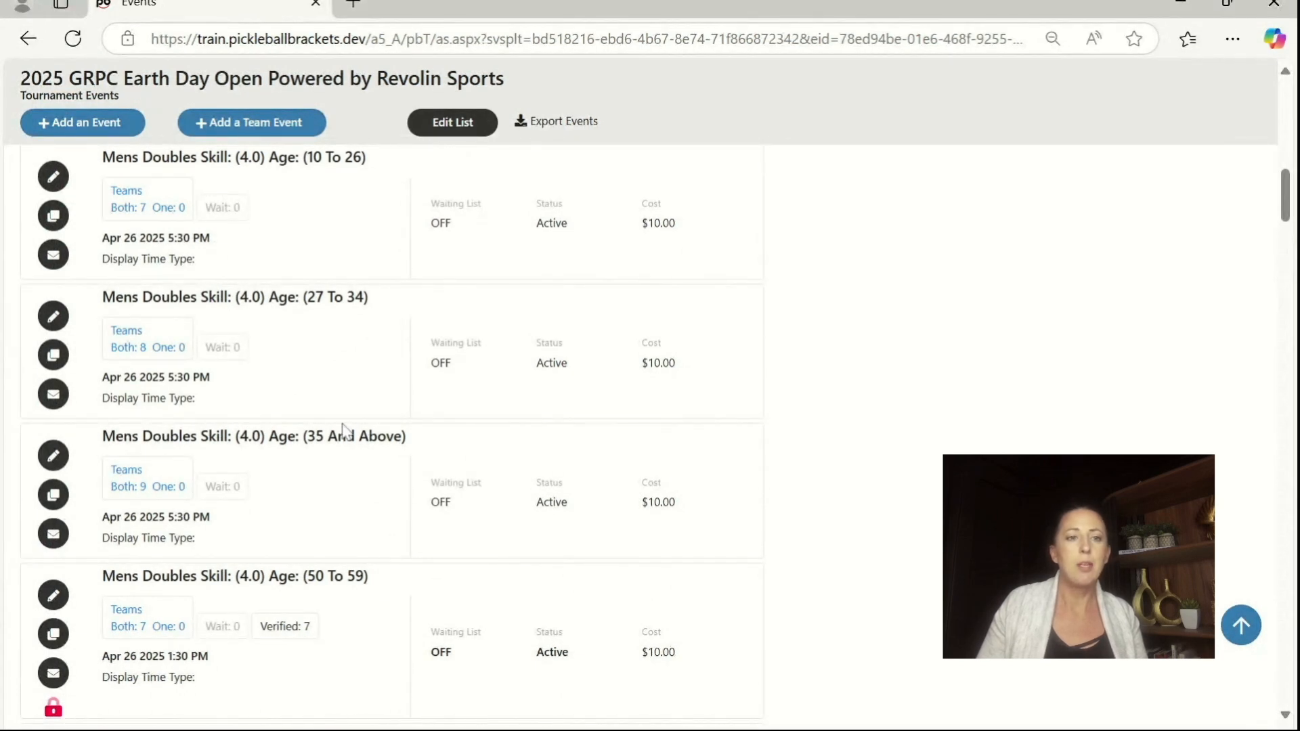
# Step: Set the age range of the new Mens Doubles 4.0 "35 And Above" event to 35 To 49, save, and return to the events list
pyautogui.moveTo(316, 436); pyautogui.dragTo(407, 436)
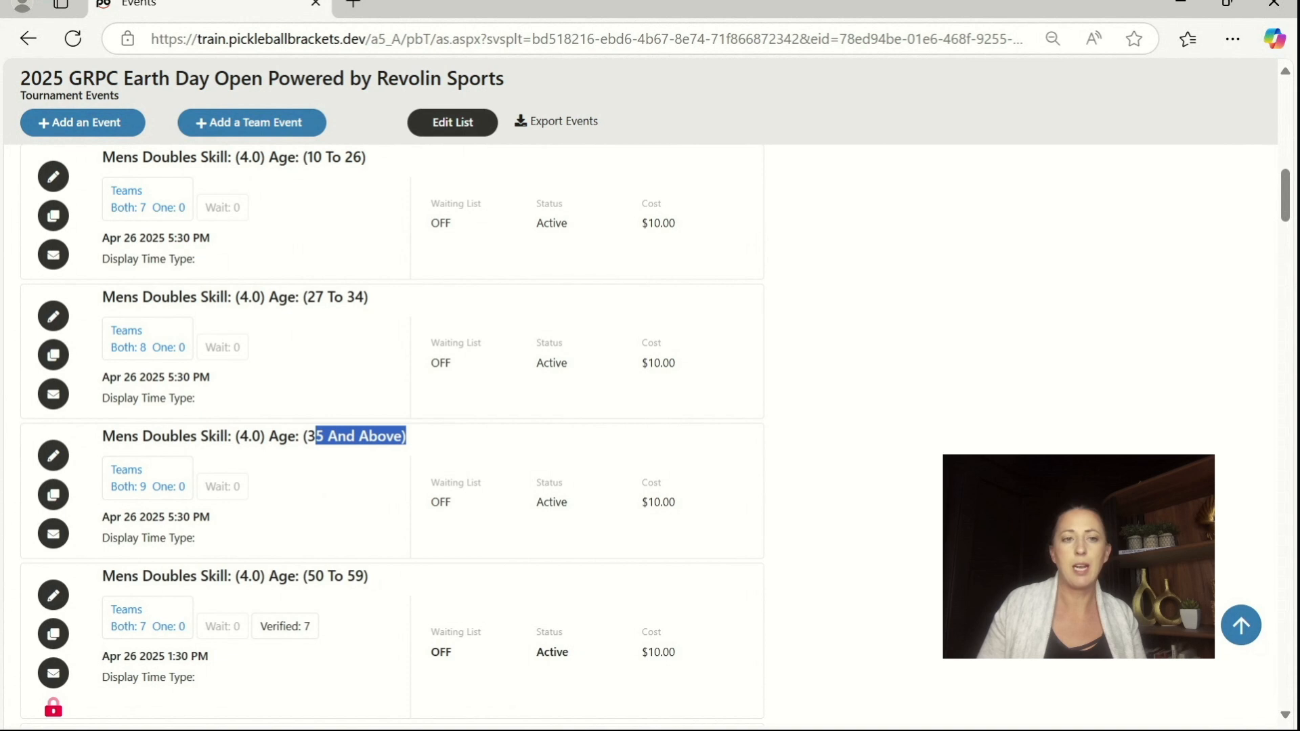
pyautogui.click(54, 459)
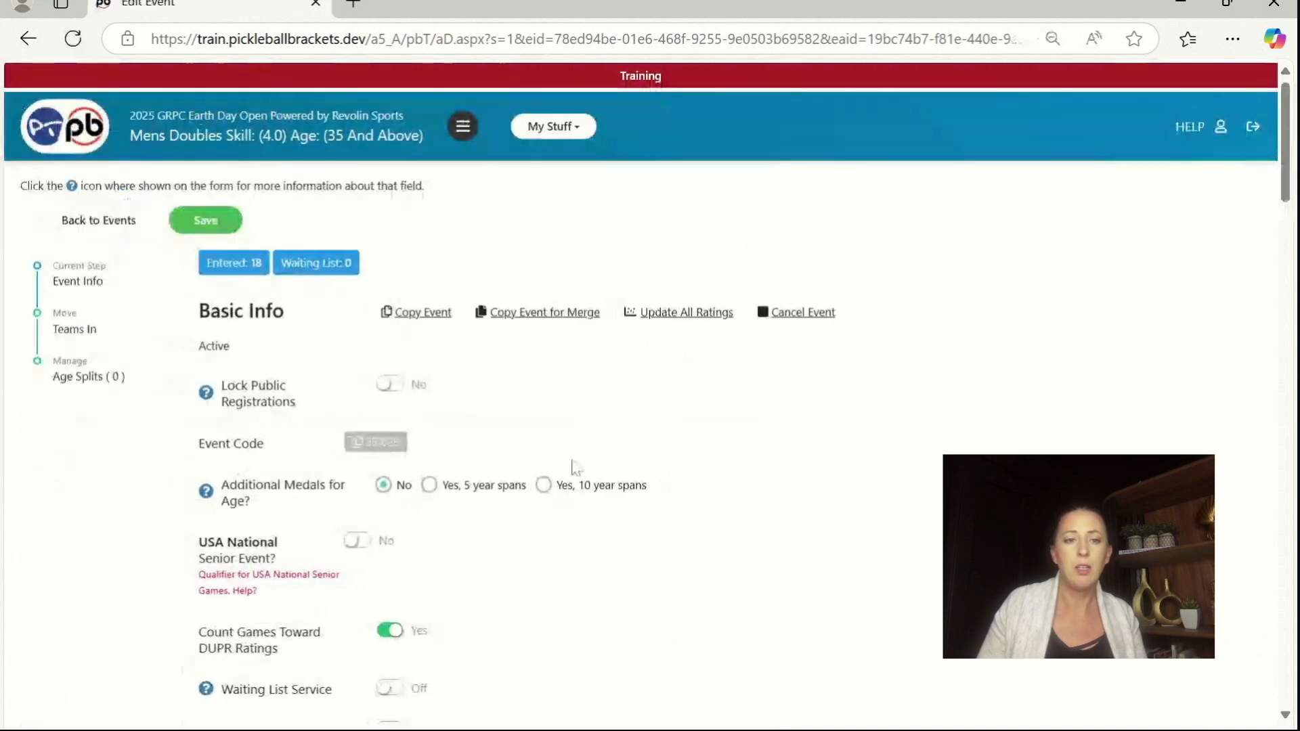
pyautogui.scroll(-8, 737, 471)
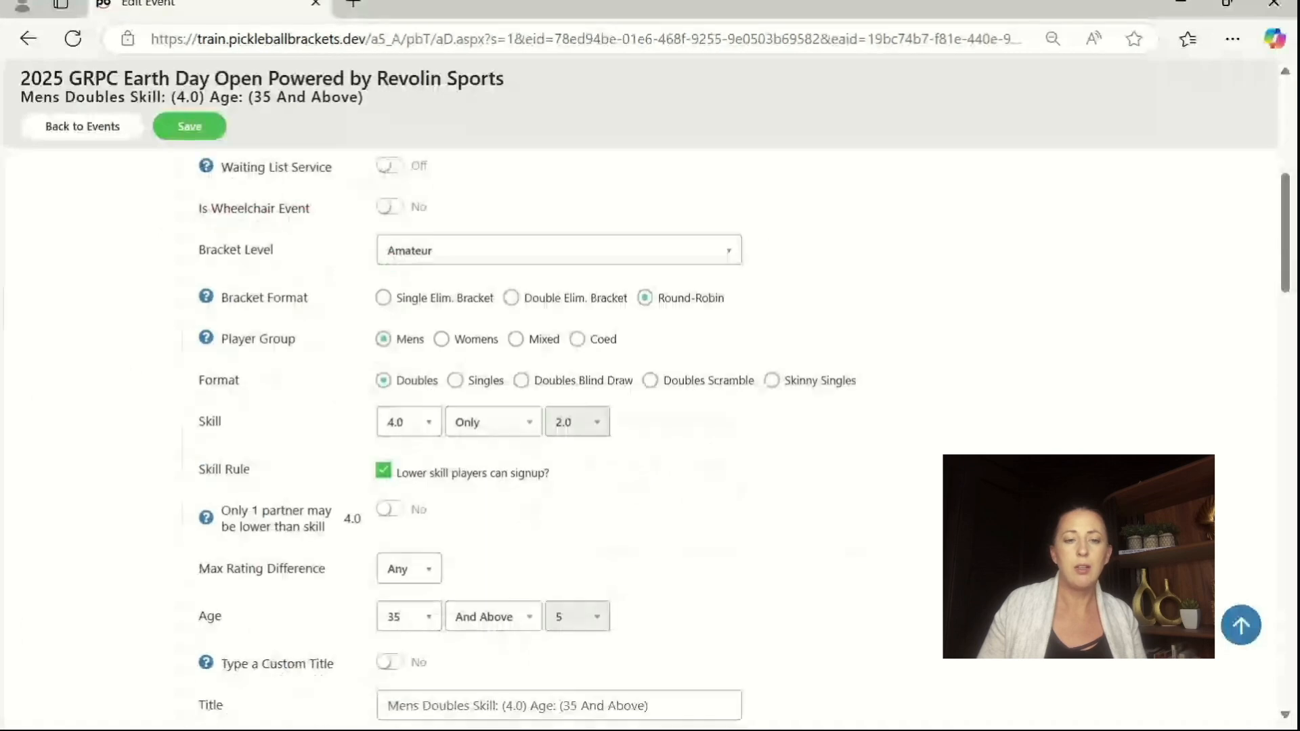
pyautogui.click(493, 515)
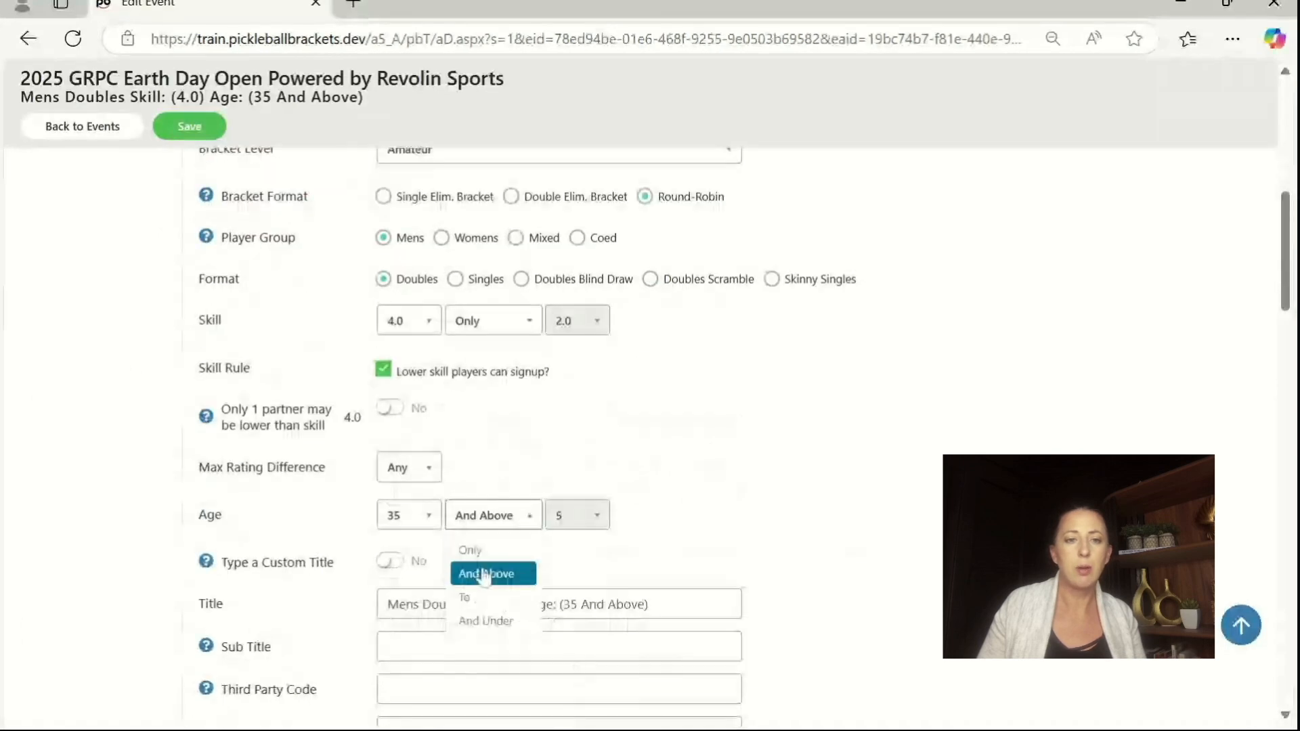
pyautogui.click(477, 591)
pyautogui.click(577, 515)
pyautogui.scroll(-5, 575, 407)
pyautogui.click(583, 482)
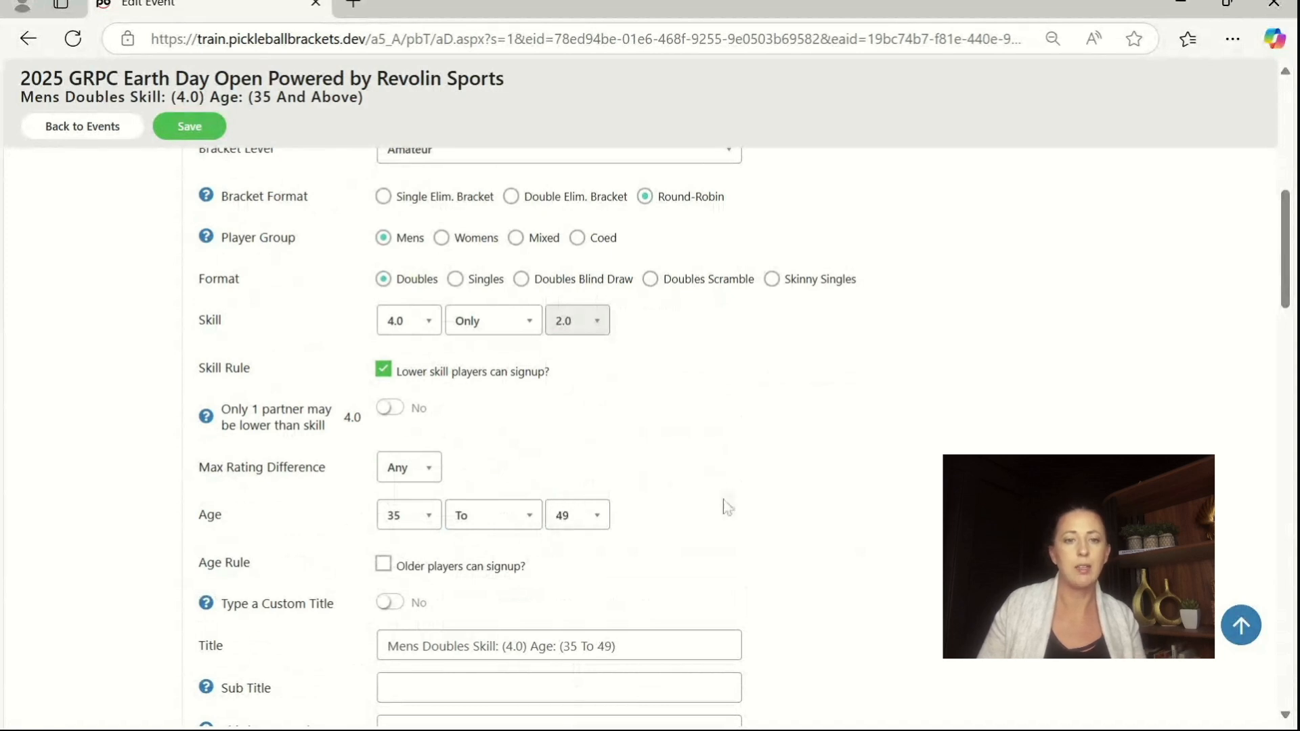
pyautogui.click(182, 127)
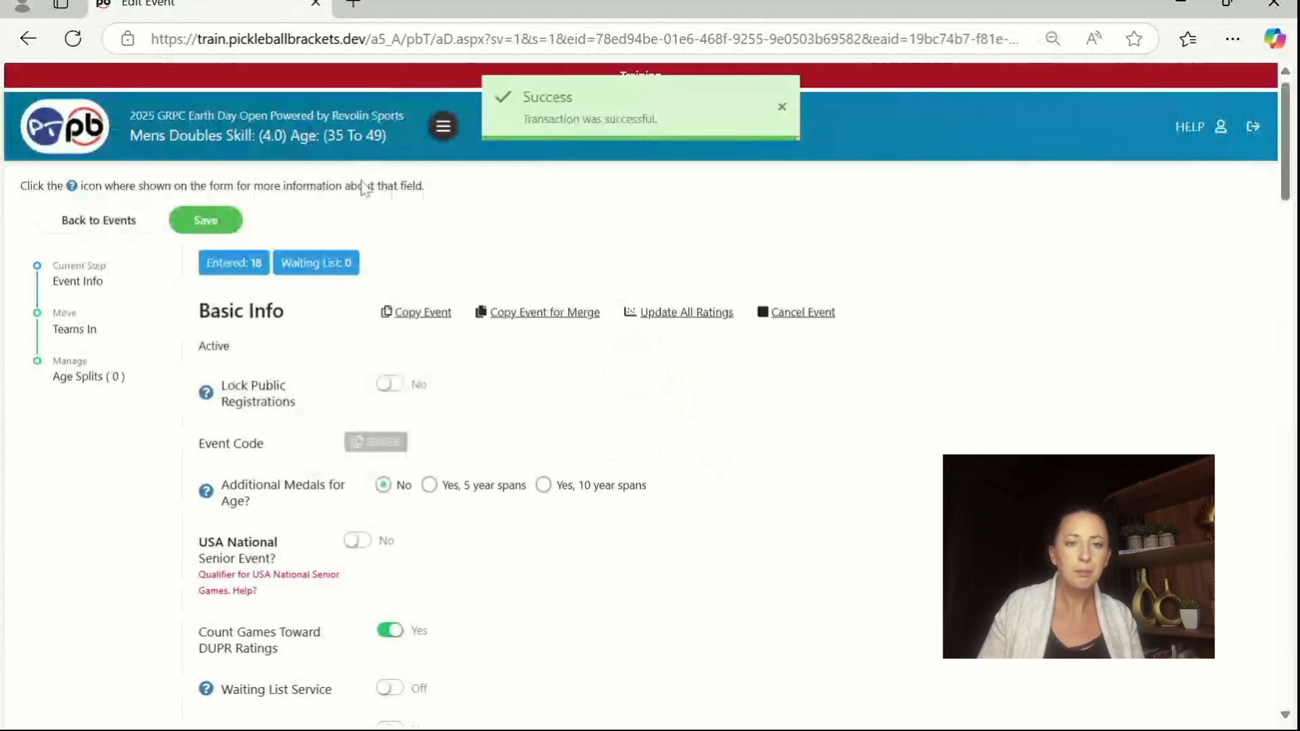
pyautogui.click(108, 224)
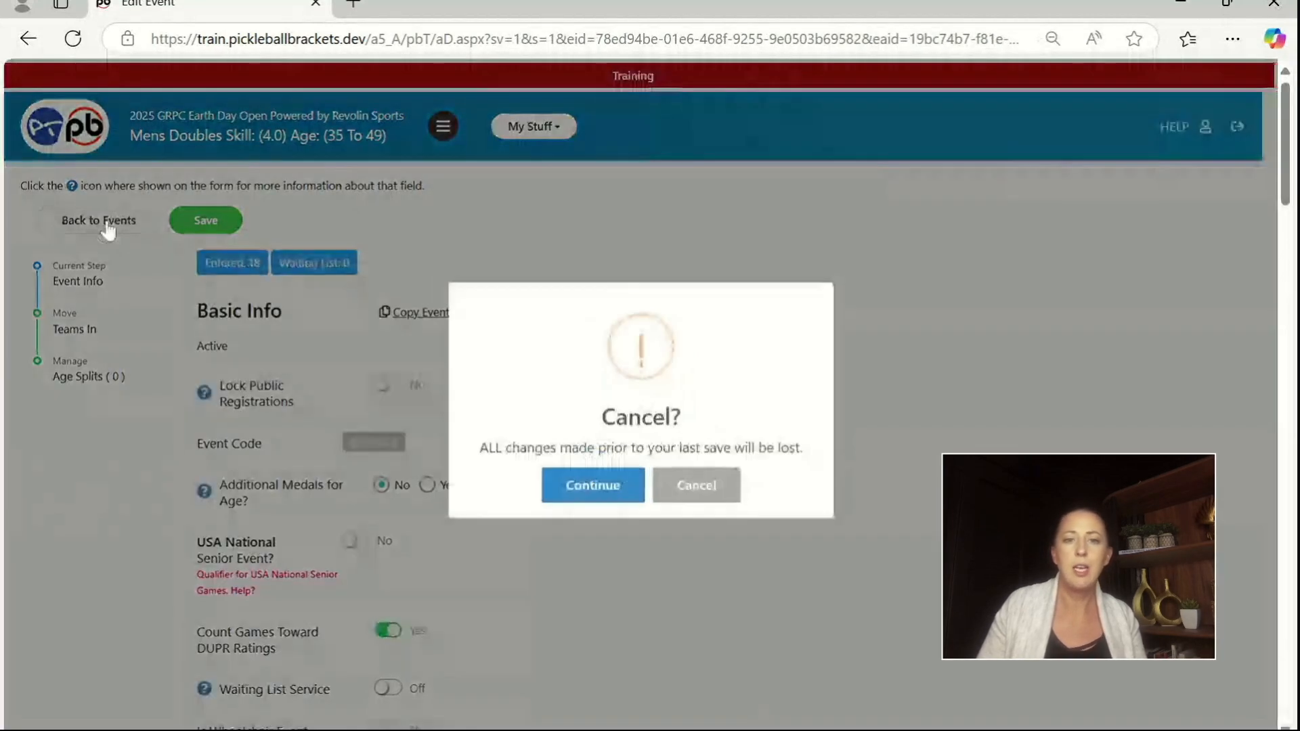
pyautogui.click(566, 476)
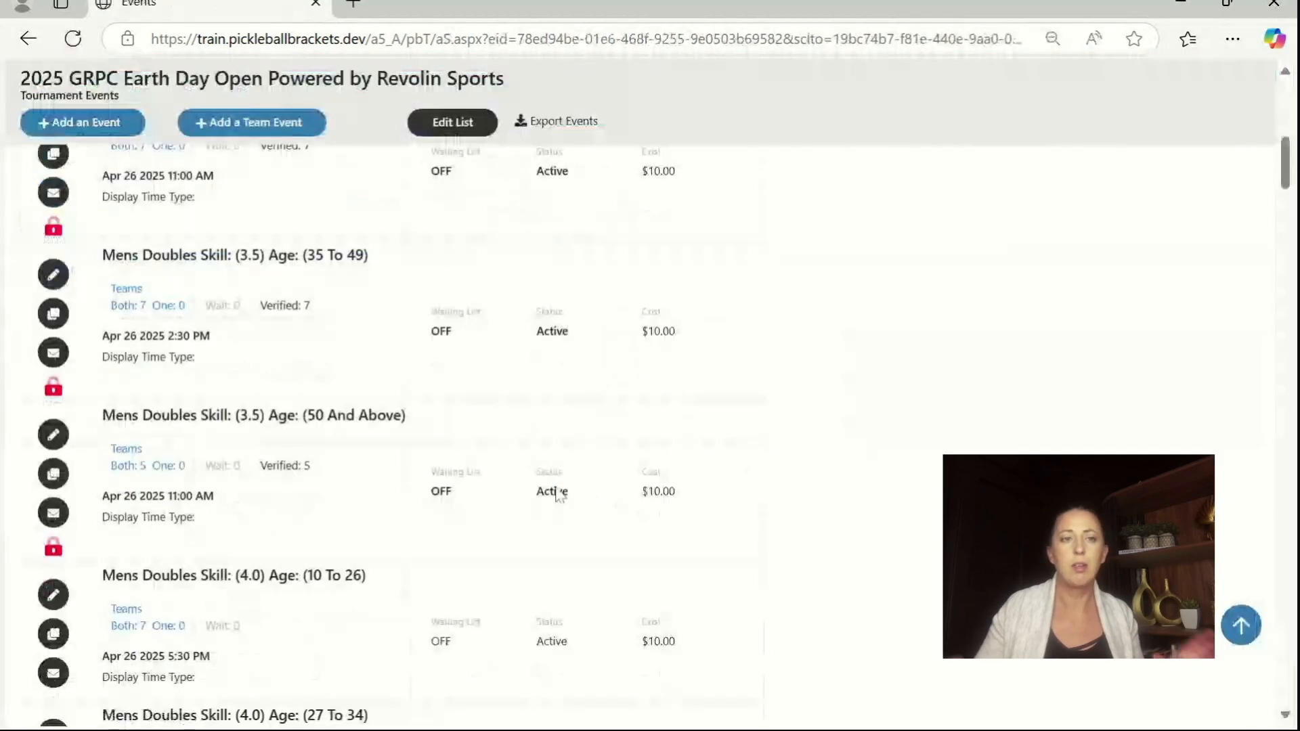
# Step: Unmerge both the 3.5 and 4.0 events from the Womens Singles Skill (3.5-4.0) event
pyautogui.scroll(-10, 551, 494)
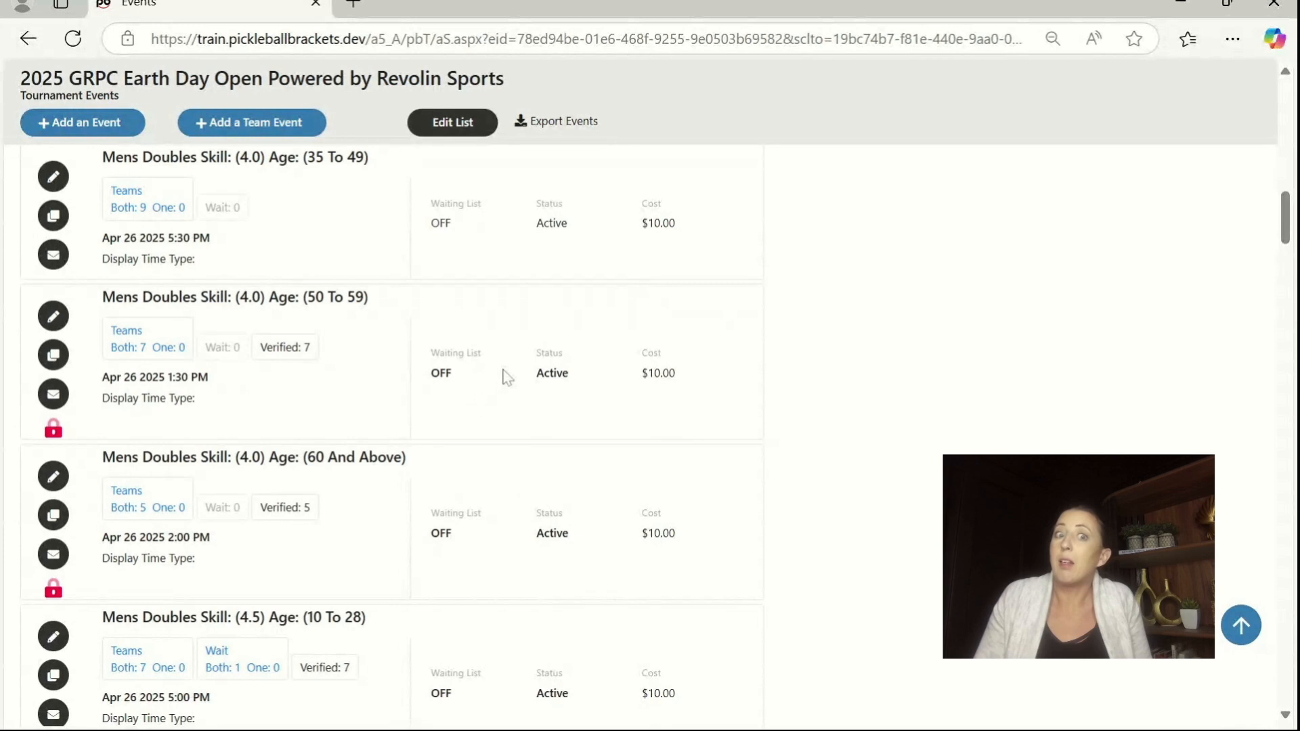
pyautogui.scroll(2, 504, 390)
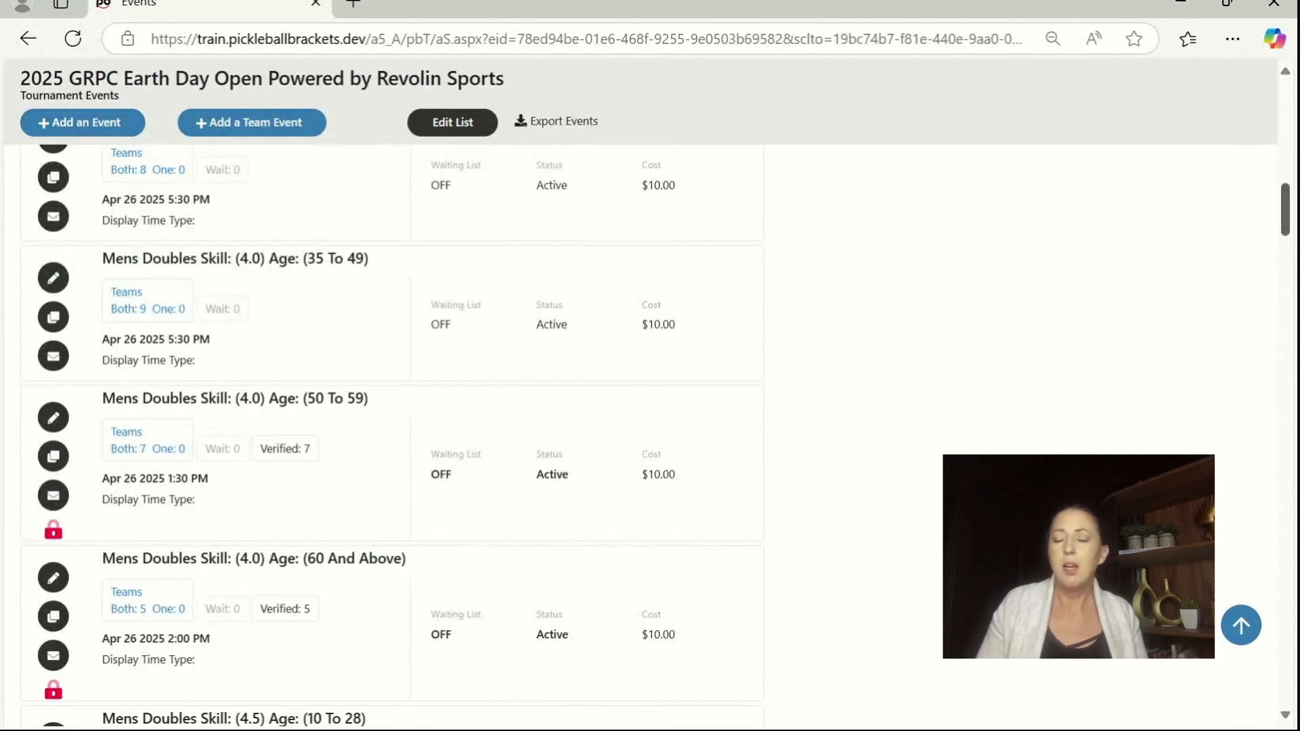
pyautogui.moveTo(1288, 204); pyautogui.dragTo(968, 667)
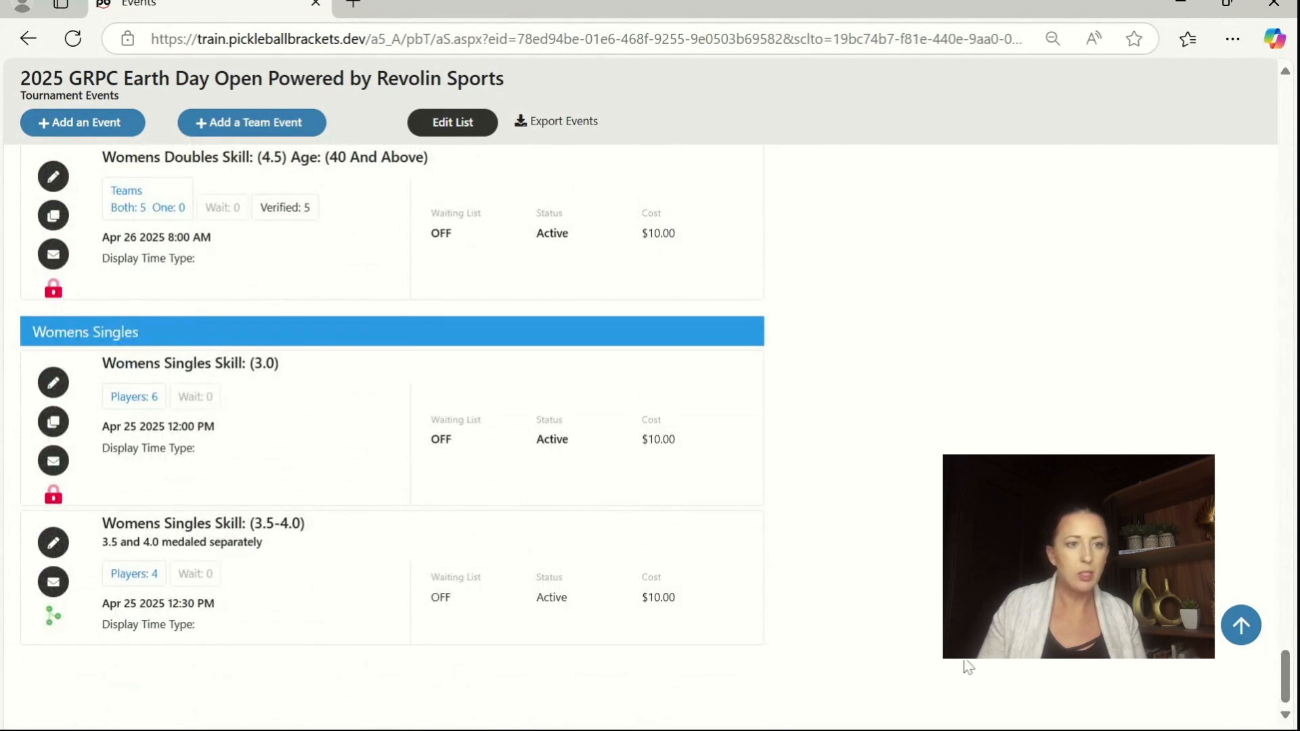
pyautogui.click(57, 546)
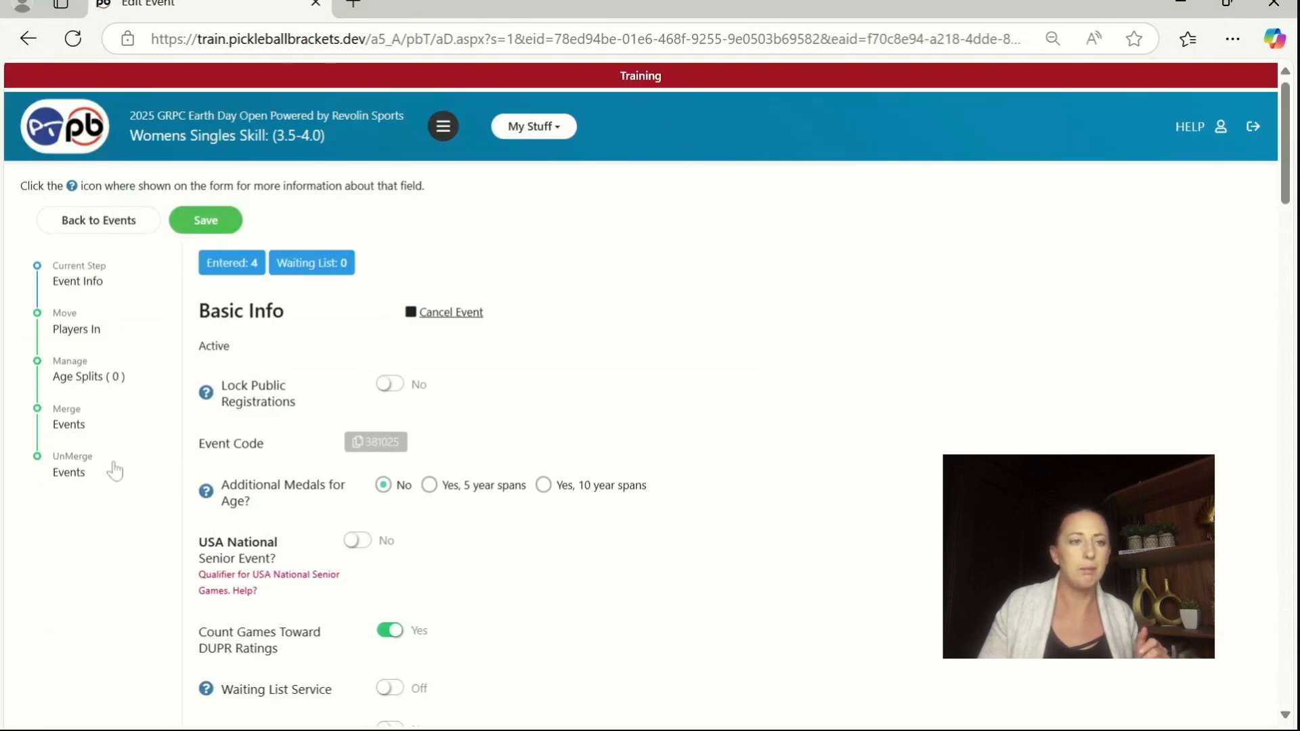
pyautogui.click(66, 472)
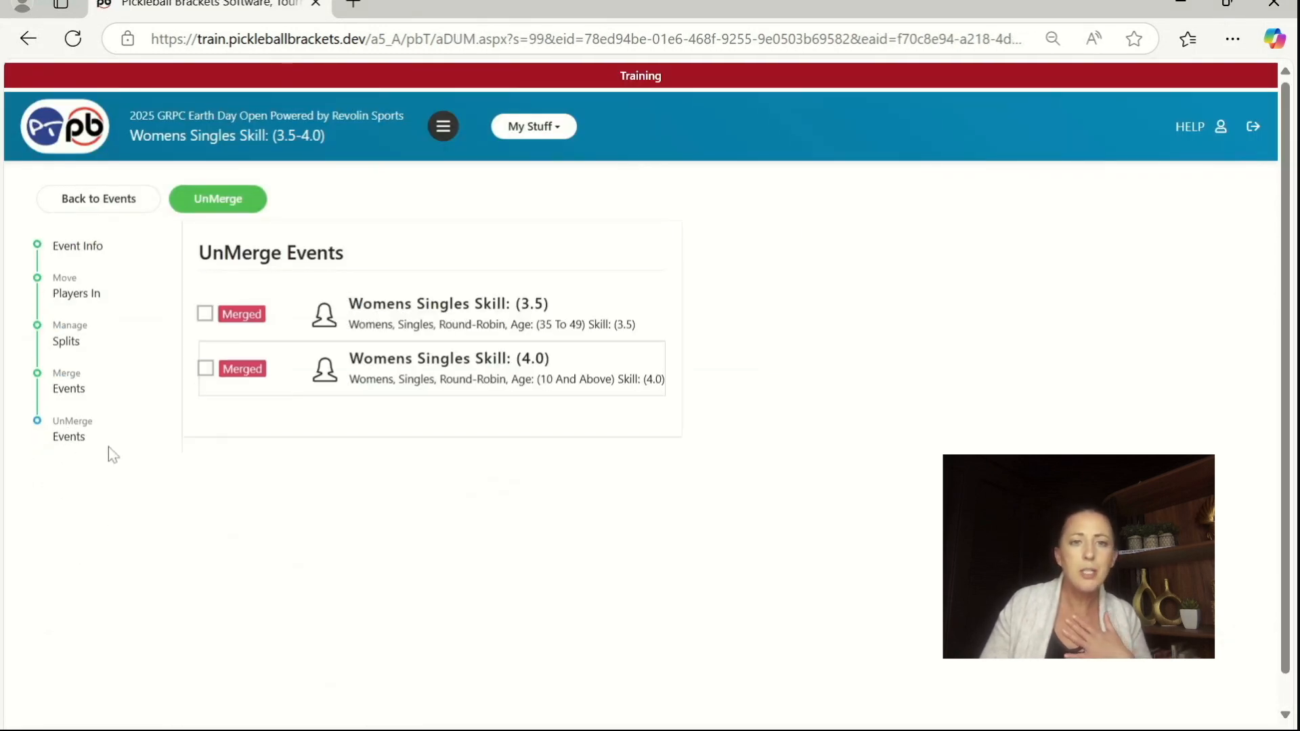
pyautogui.click(205, 368)
pyautogui.click(205, 314)
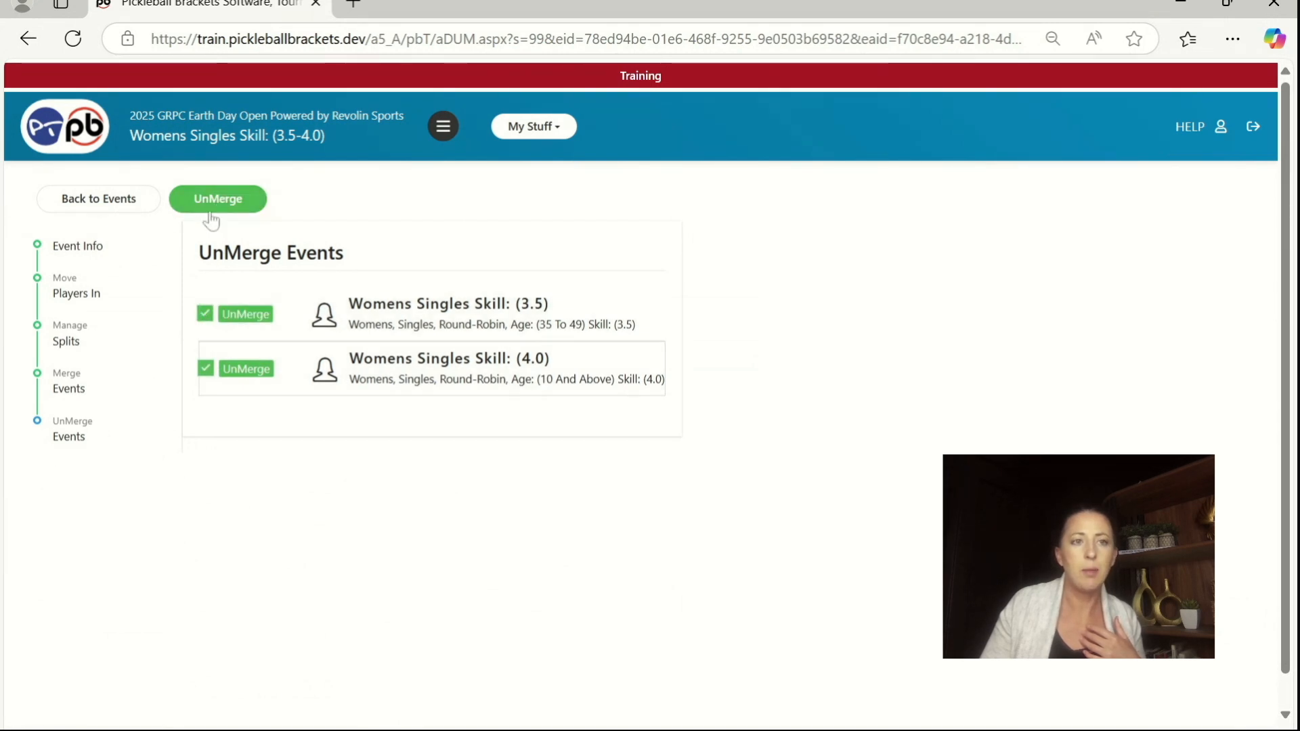
pyautogui.click(211, 214)
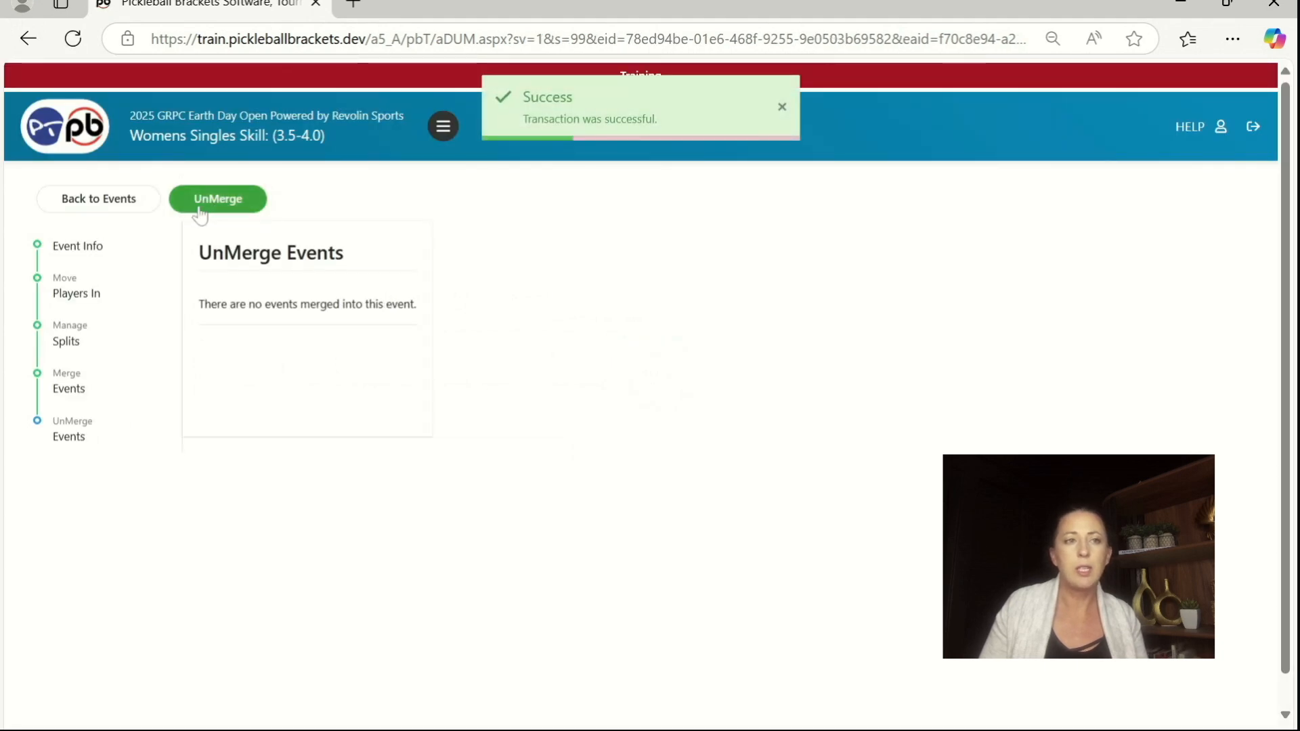
# Step: Delete the emptied Womens Singles Skill (3.5-4.0) event from its event info and confirm the deletion
pyautogui.click(58, 251)
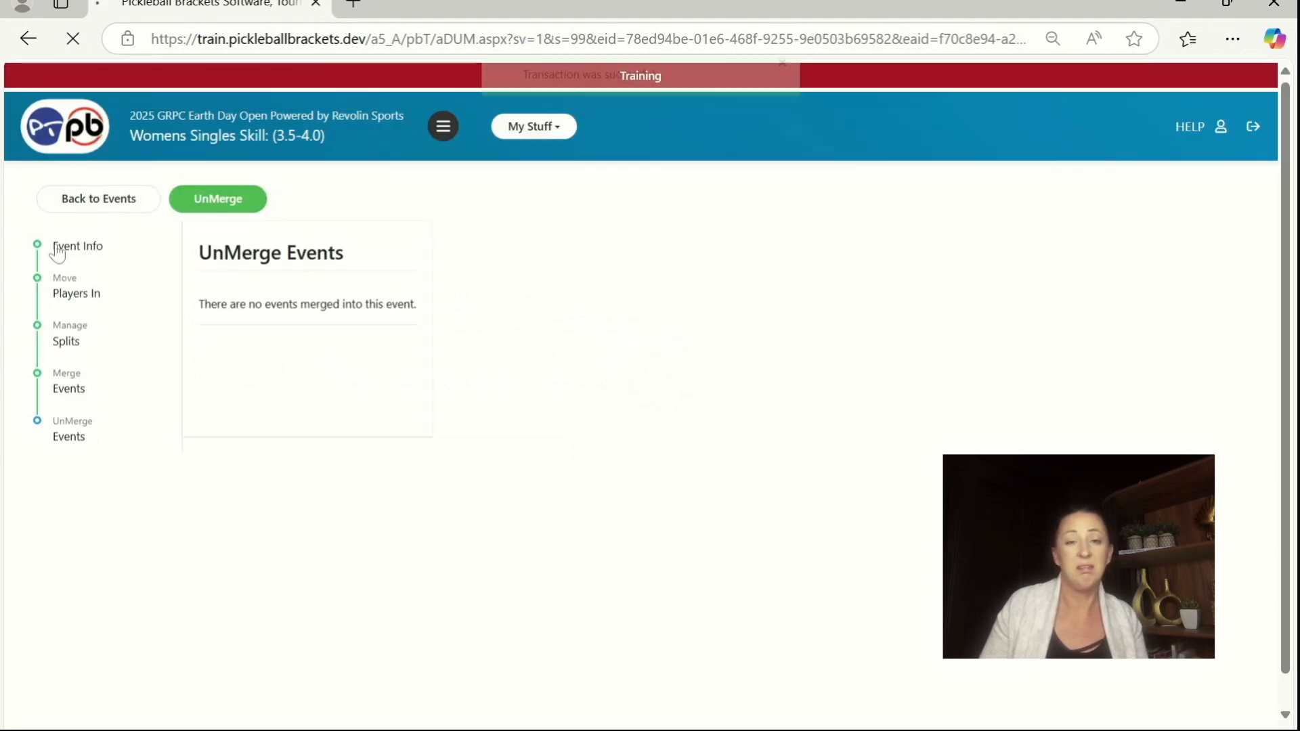
pyautogui.click(560, 313)
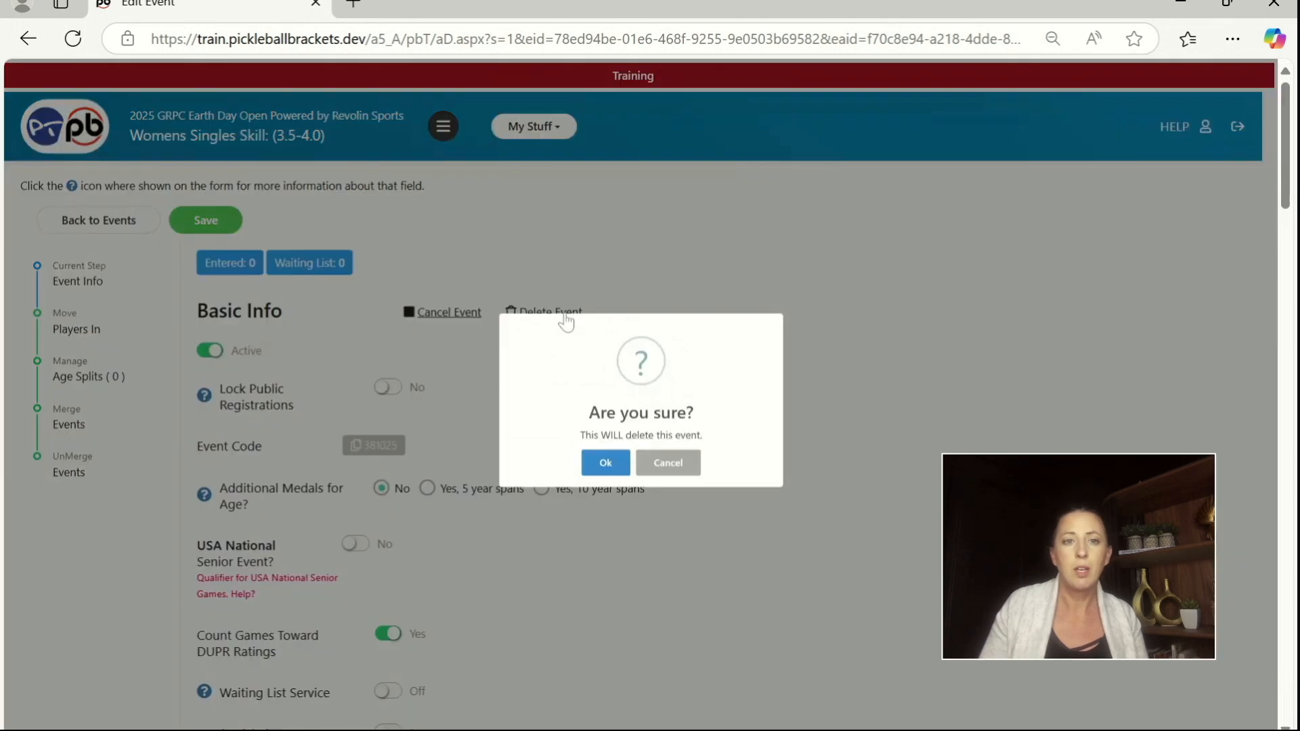
pyautogui.click(596, 464)
pyautogui.click(590, 488)
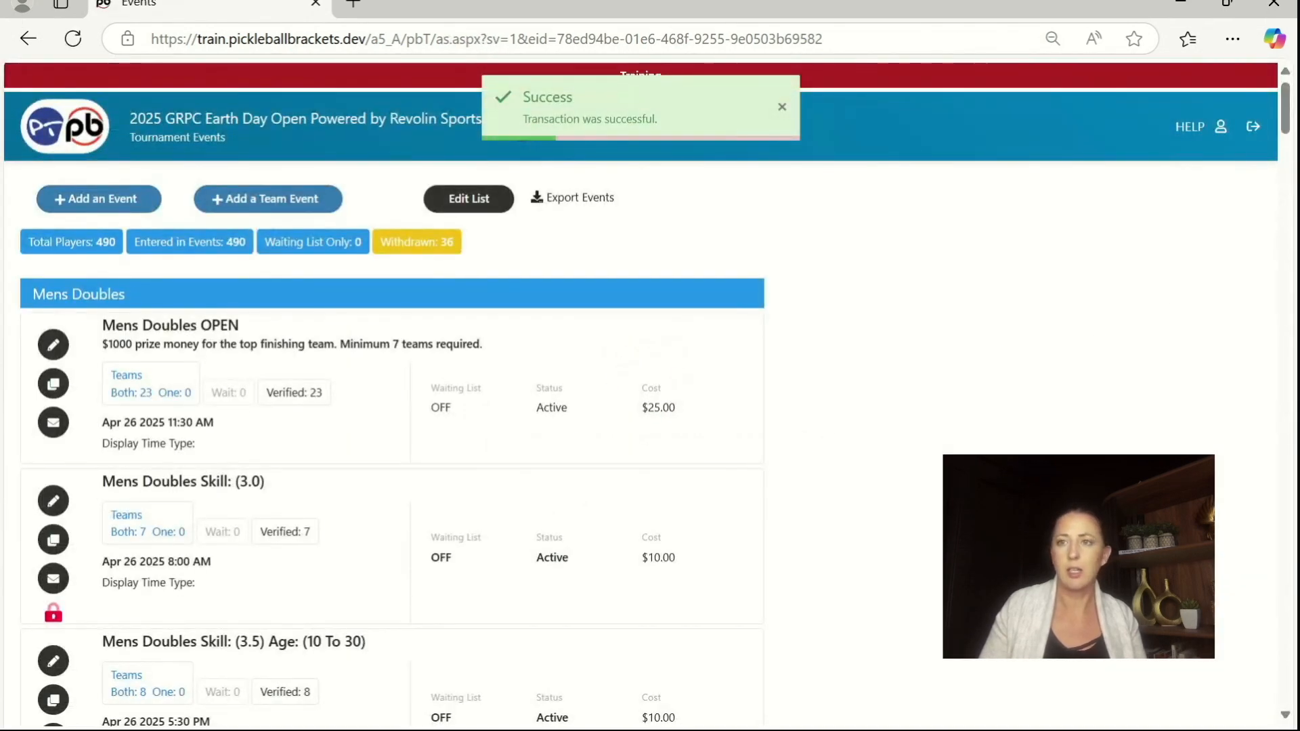
# Step: Create a copy of the Womens Singles Skill (3.5) event for use as a merge event
pyautogui.scroll(-20, 393, 441)
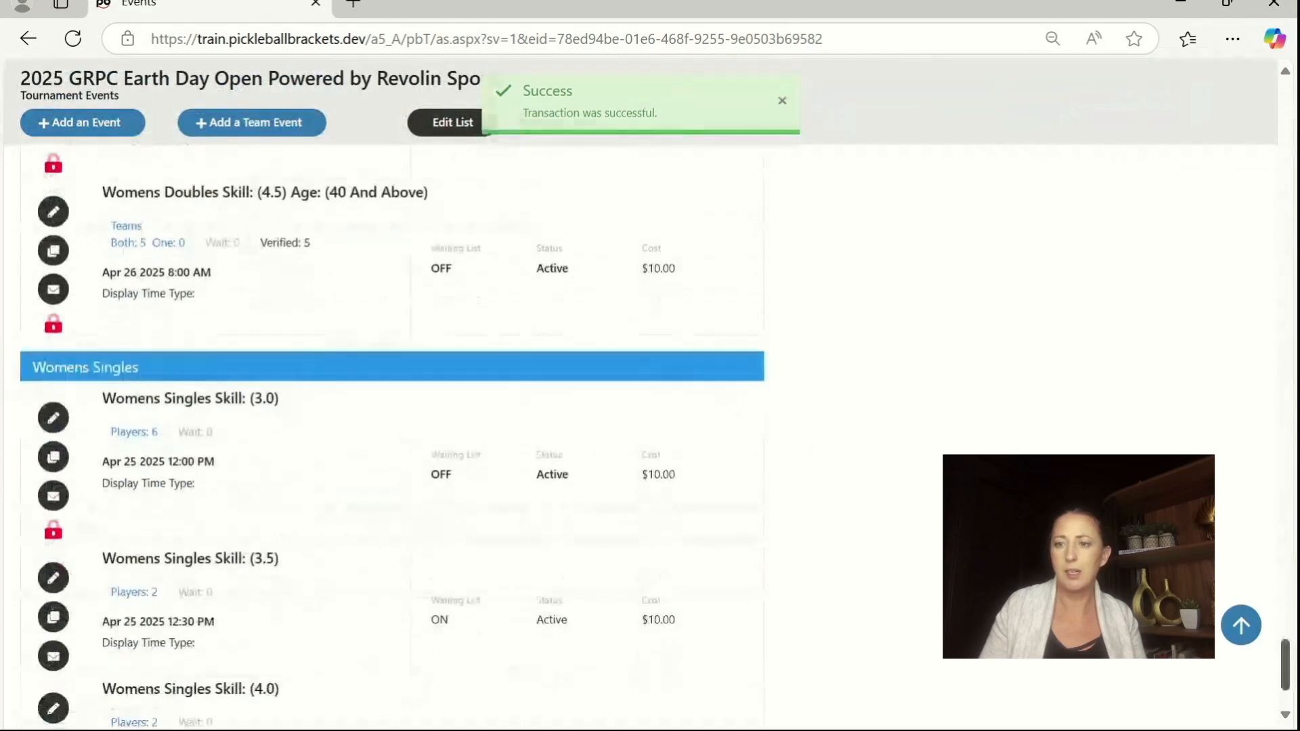
pyautogui.scroll(-3, 218, 608)
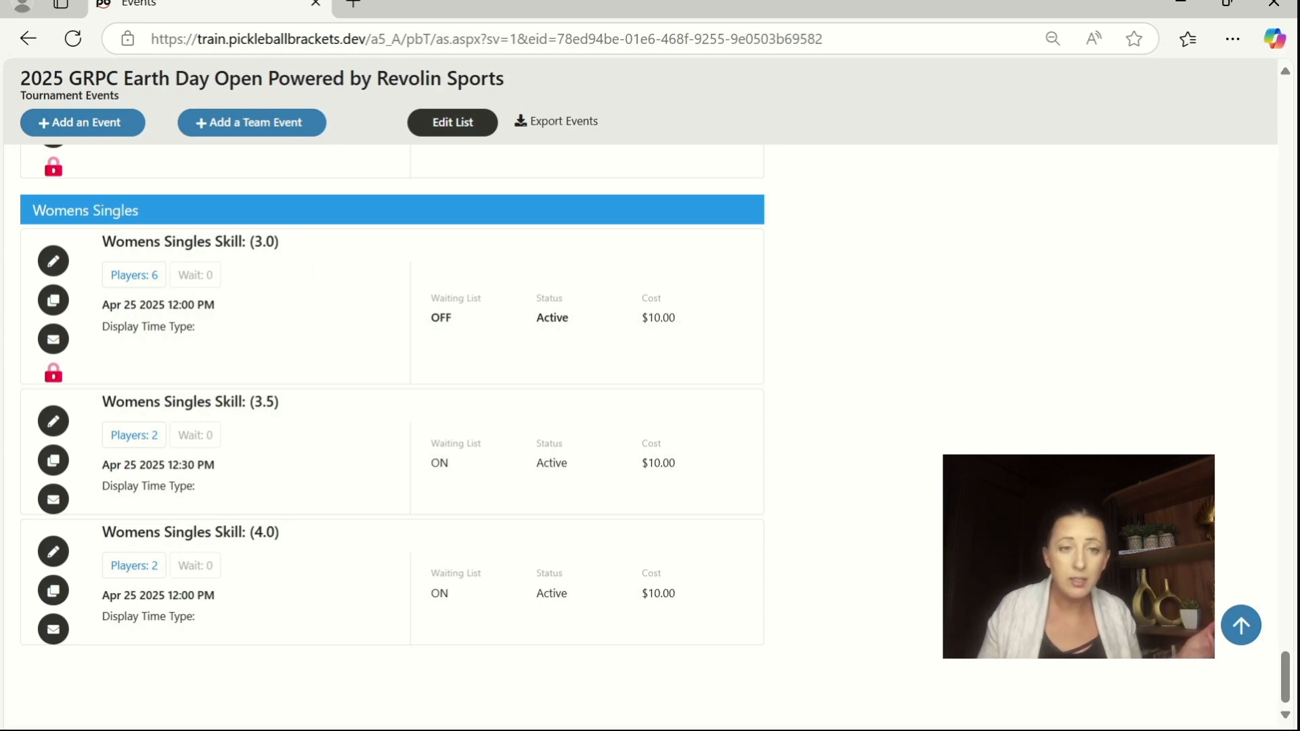
pyautogui.click(53, 422)
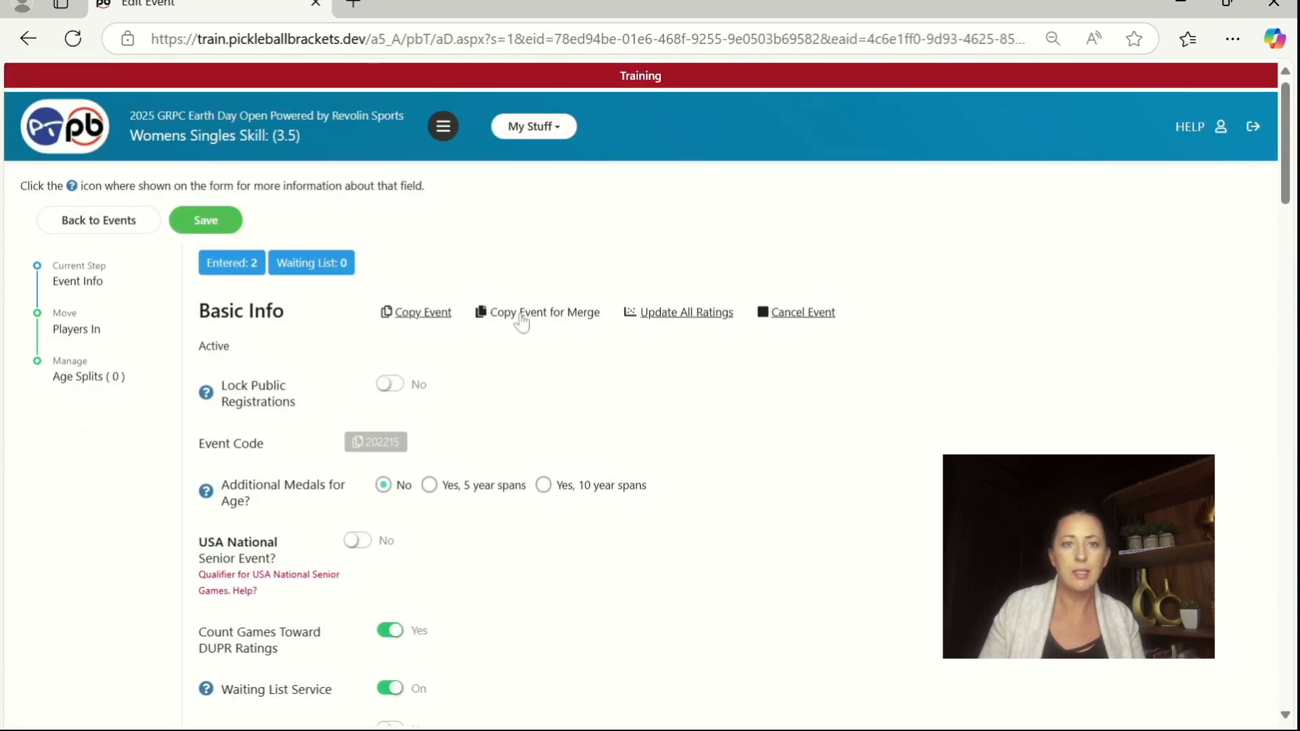
pyautogui.click(527, 316)
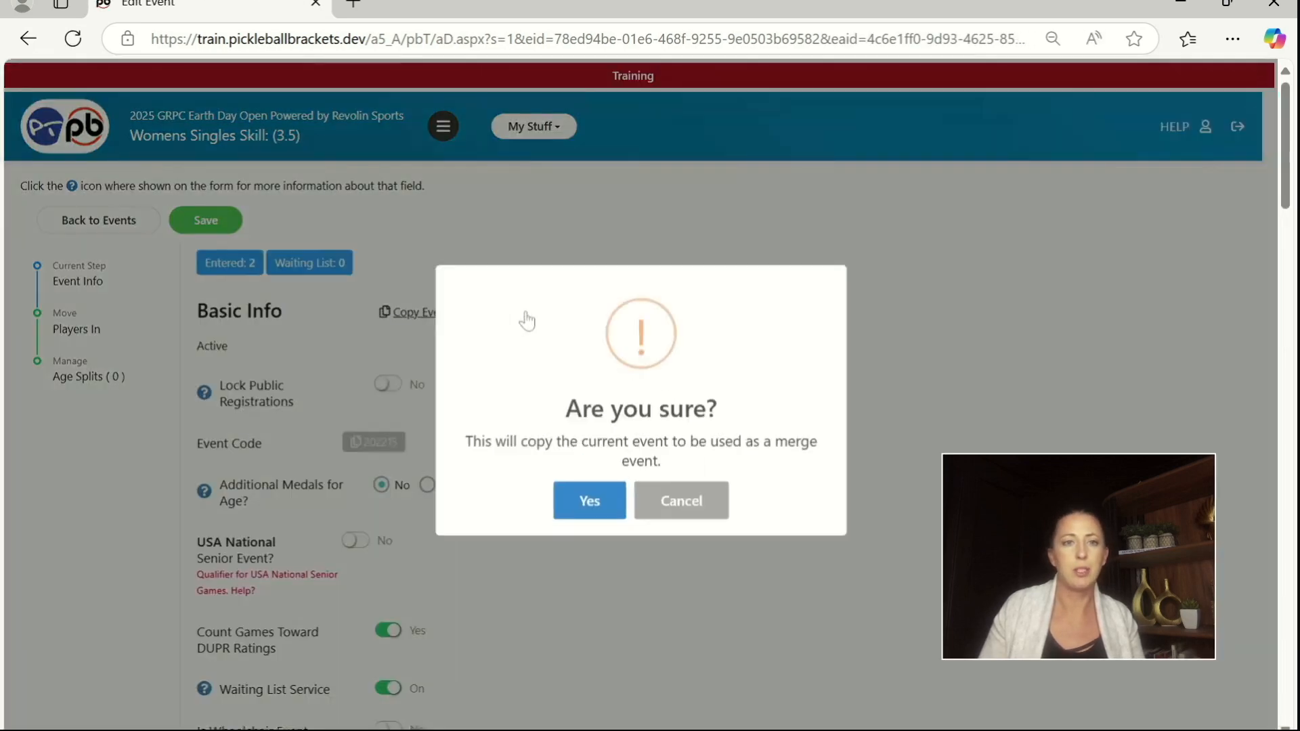
pyautogui.click(589, 499)
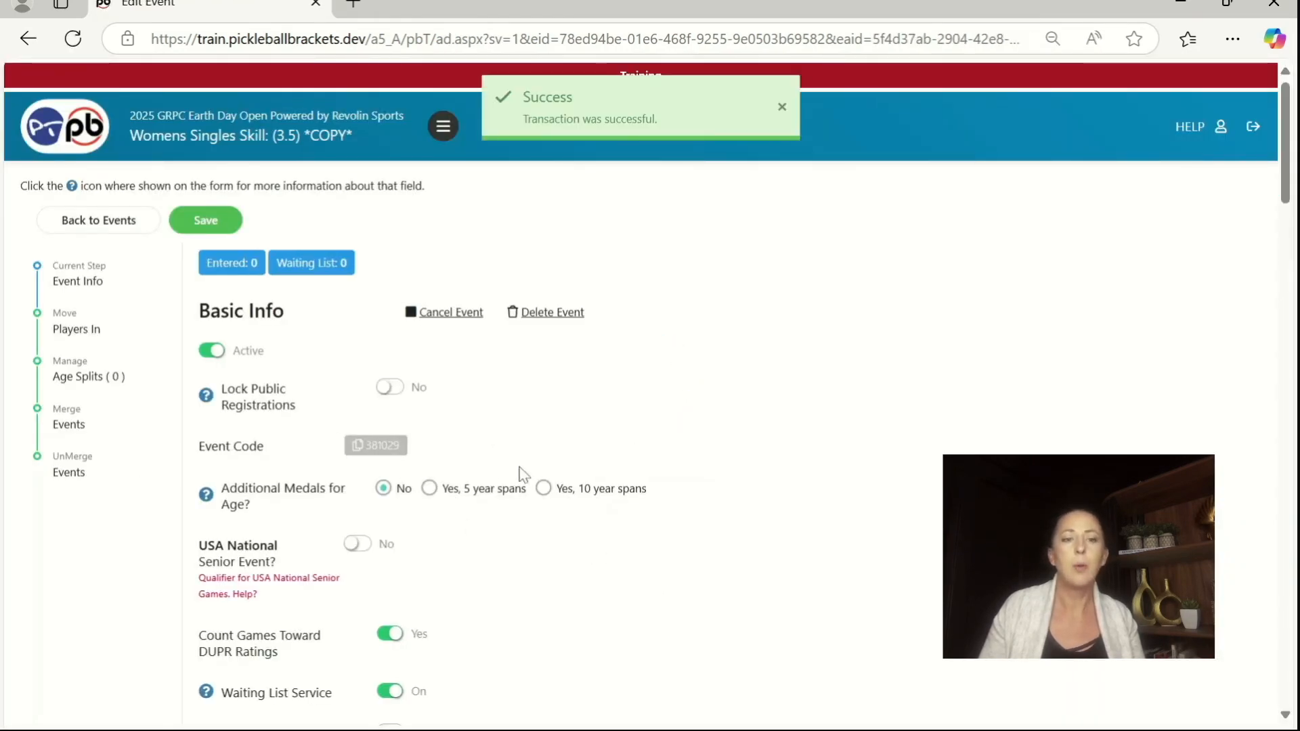
# Step: Merge the Womens Singles 3.5 and 4.0 events into the copied event and return to its event info
pyautogui.scroll(-7, 519, 470)
pyautogui.scroll(7, 516, 473)
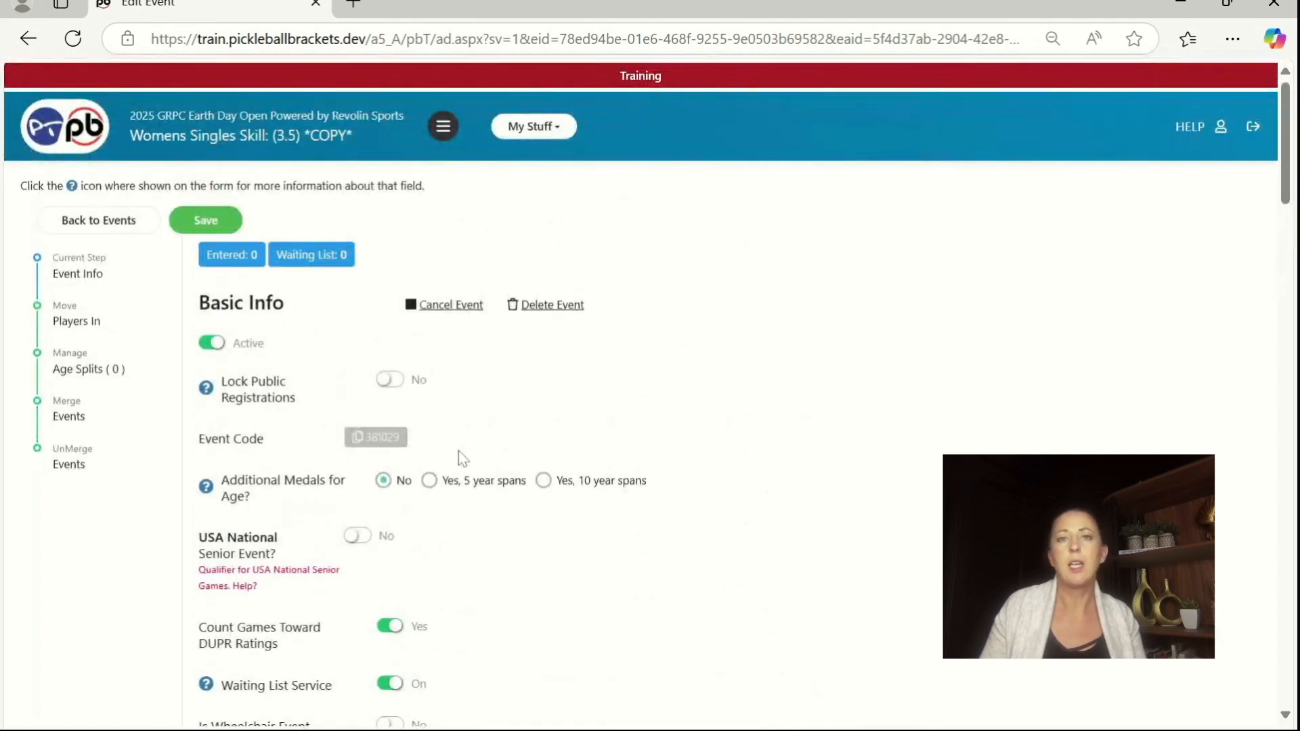
pyautogui.click(67, 417)
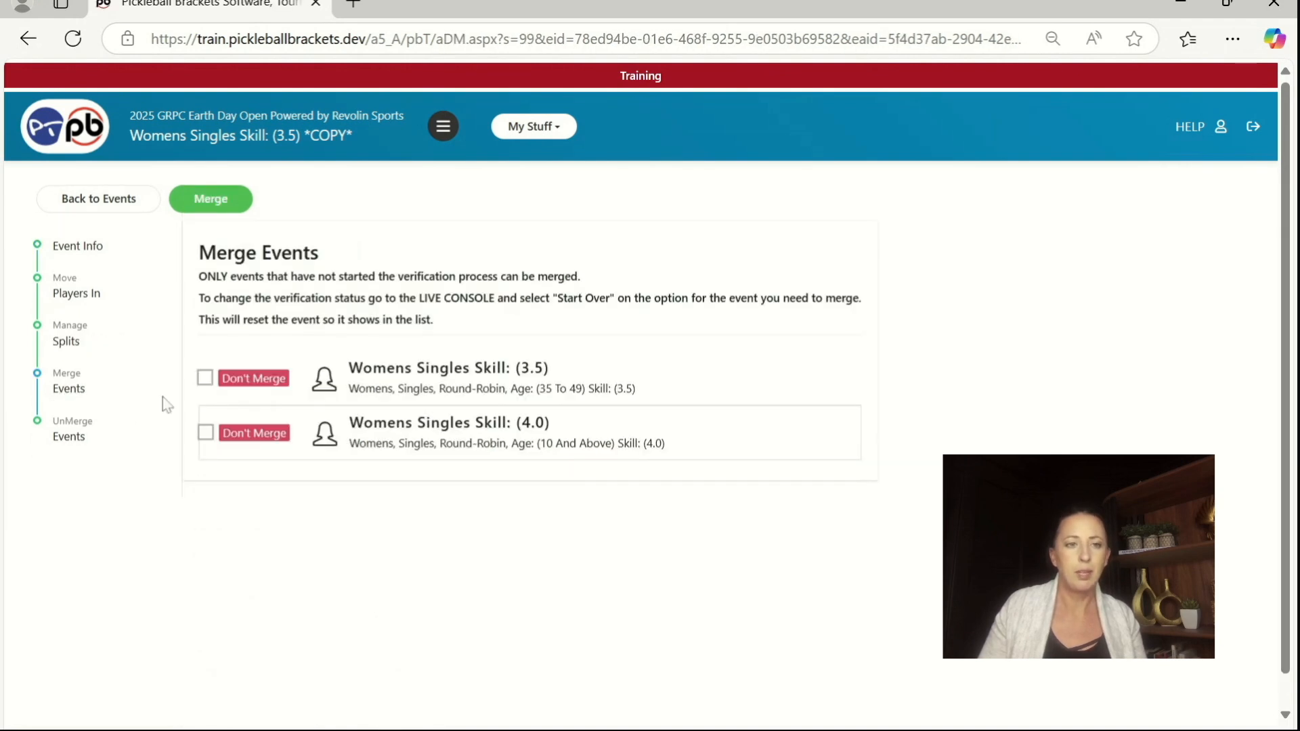
pyautogui.click(206, 377)
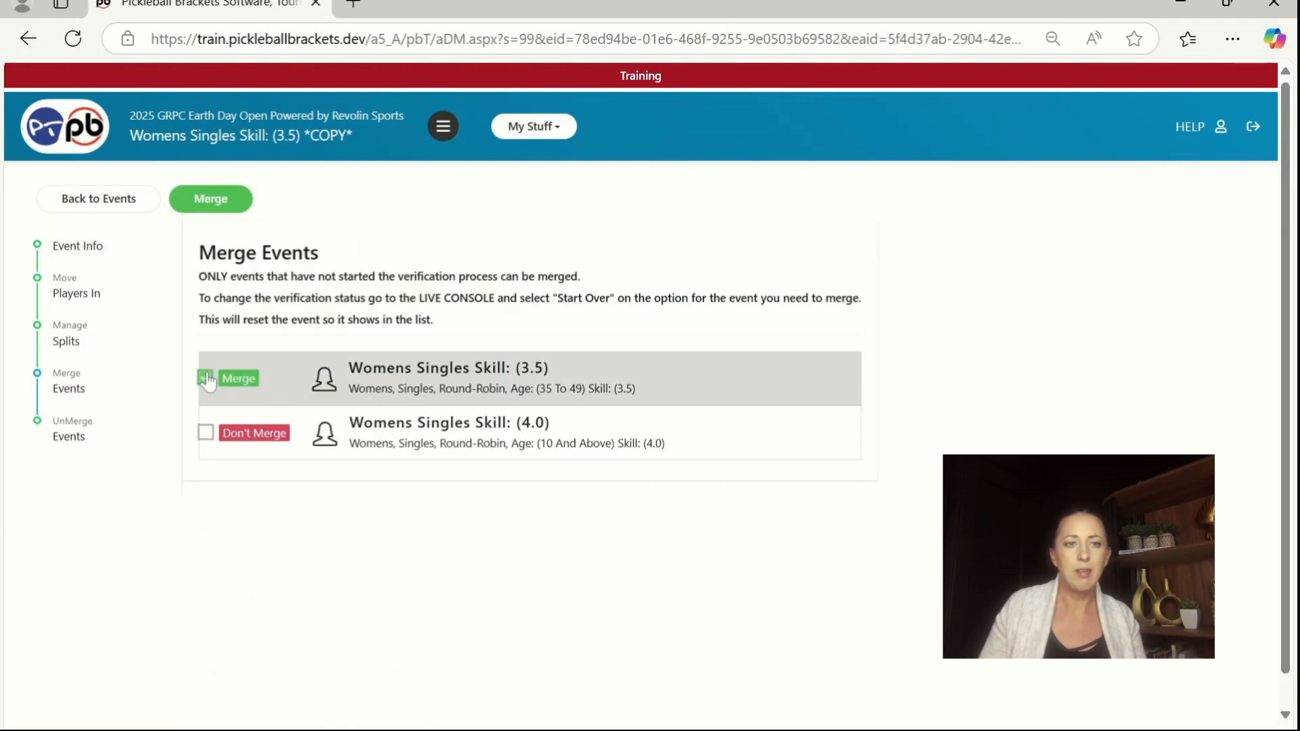
pyautogui.click(206, 434)
pyautogui.click(207, 201)
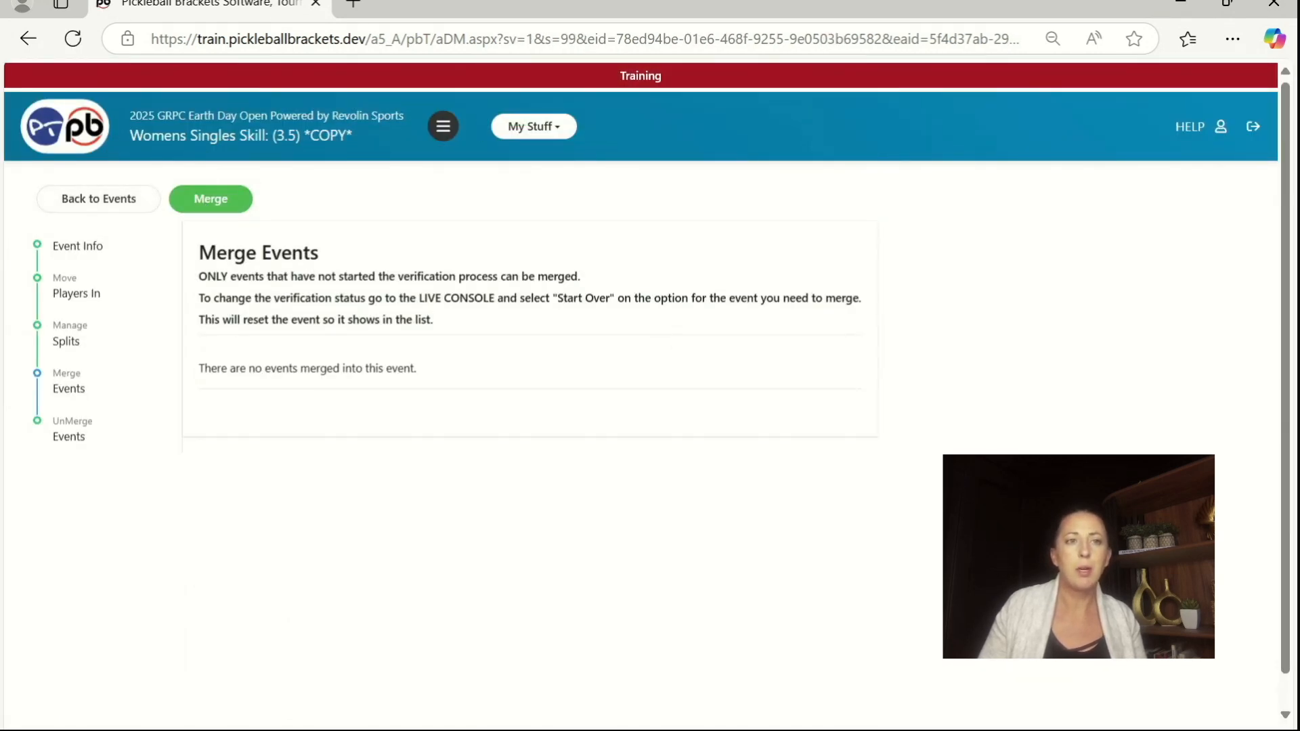
pyautogui.click(91, 248)
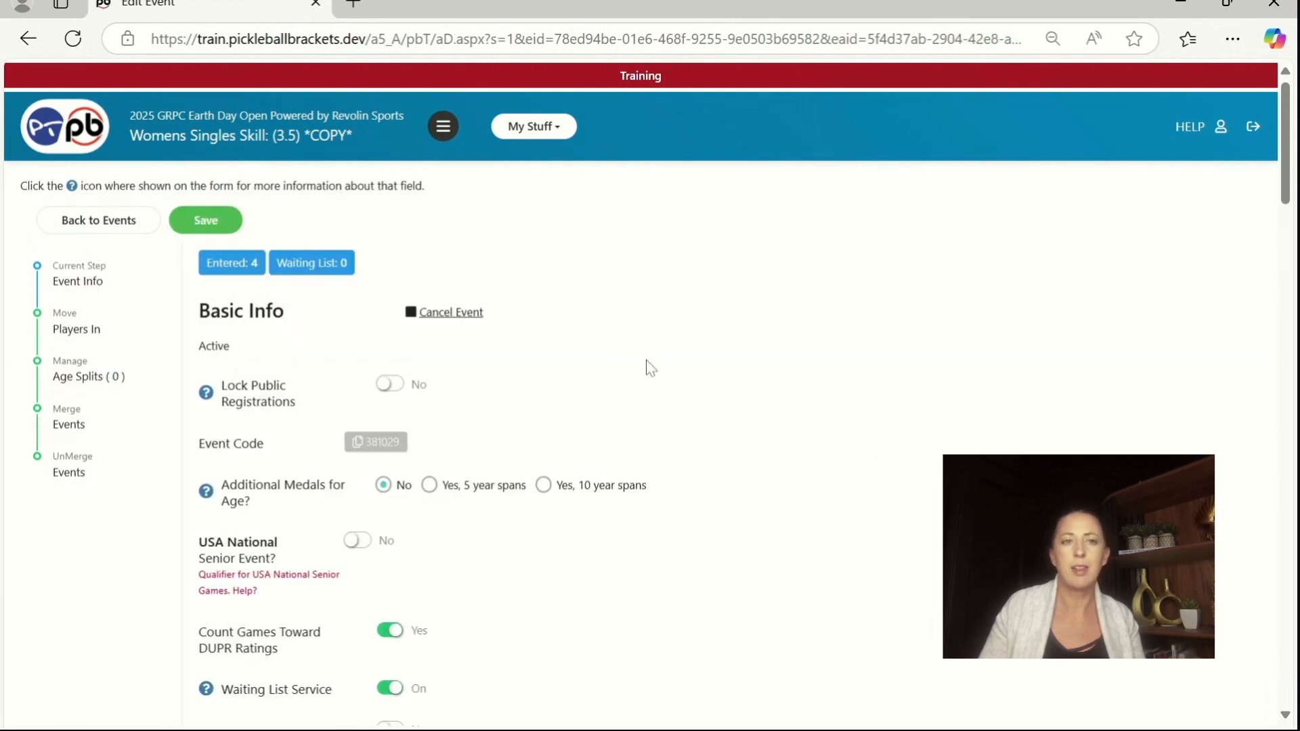
# Step: Change the copied event's custom title to "Womens Singles Skill: (3.5-4.0)"
pyautogui.scroll(-10, 648, 368)
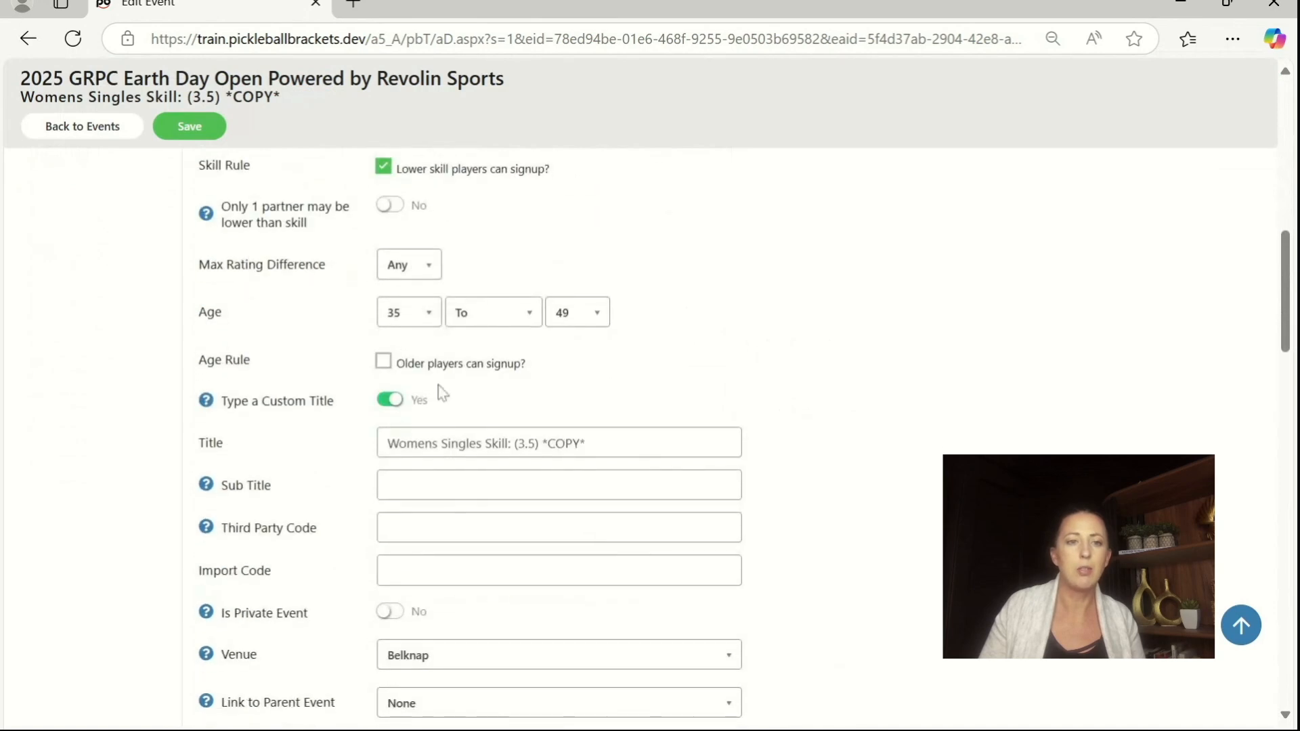
pyautogui.click(586, 443)
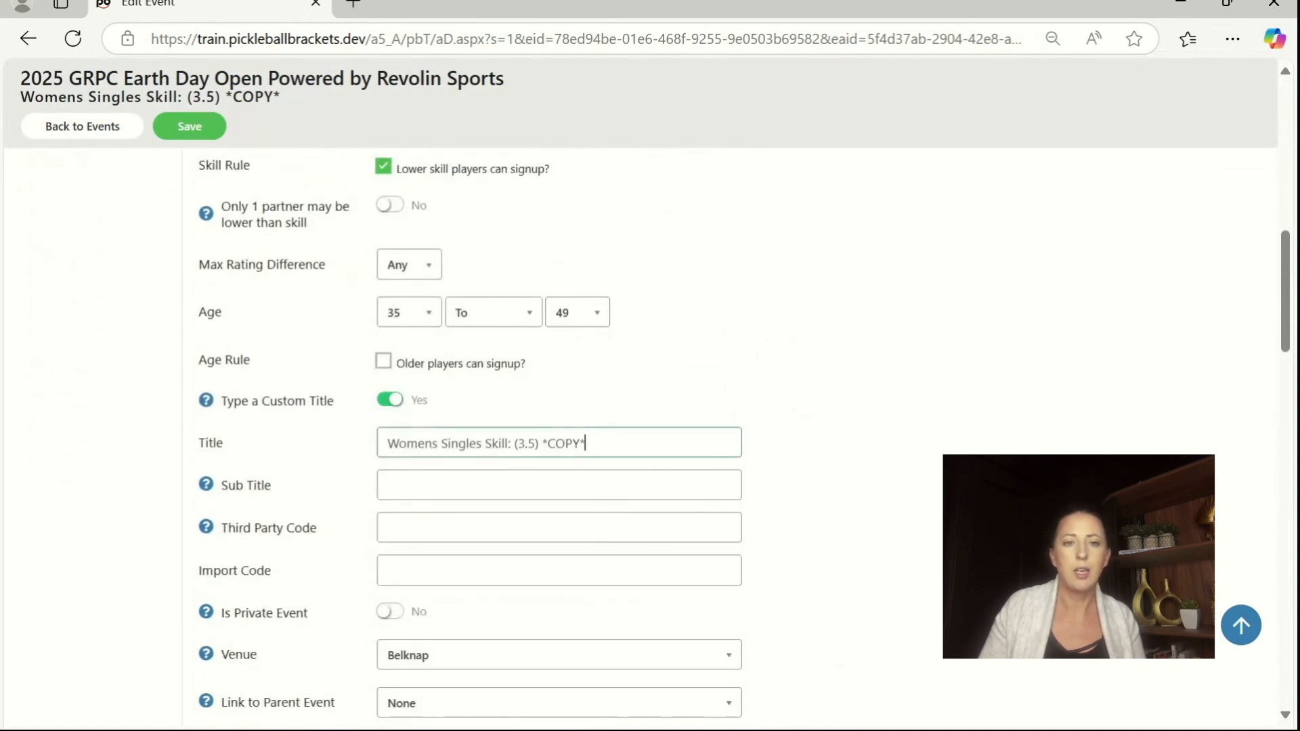
pyautogui.moveTo(586, 443); pyautogui.dragTo(526, 444)
pyautogui.write('5-4')
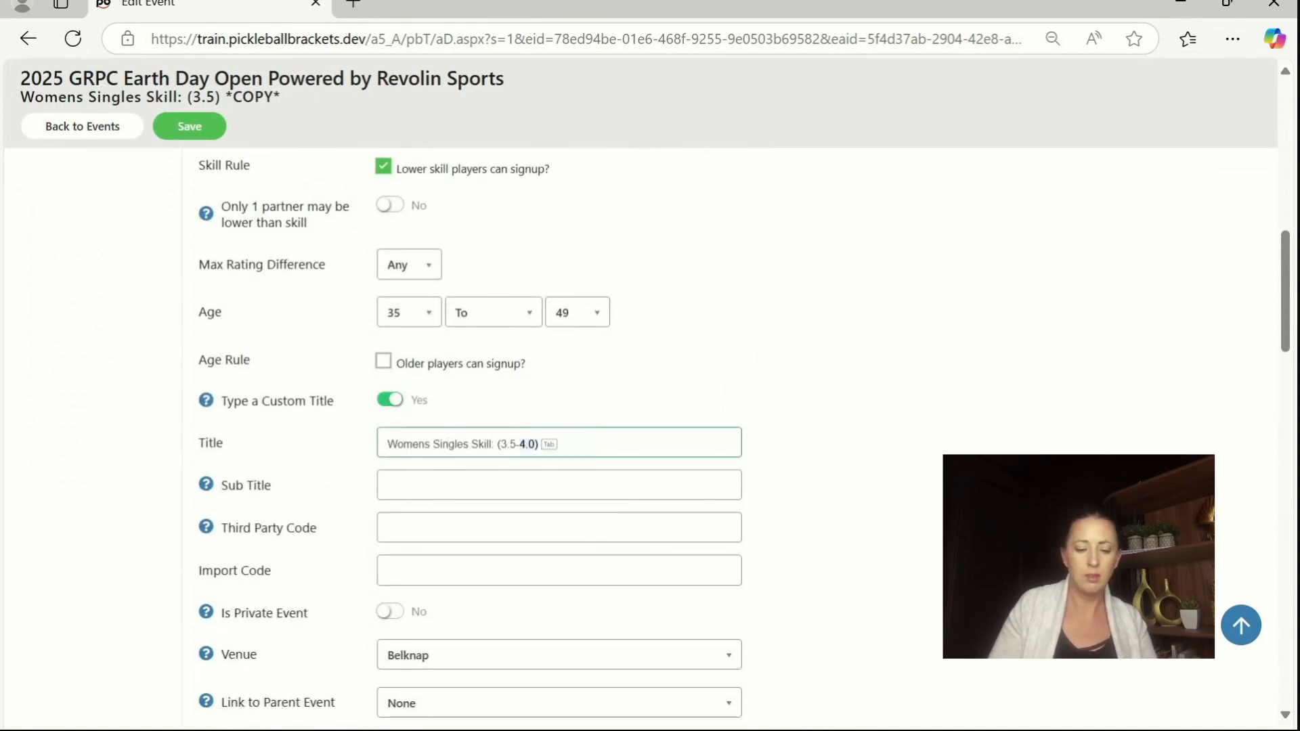
pyautogui.press('Tab')
# Step: Give the merged event the subtitle "3.5 and 4.0 medaled separately" and save the event info
pyautogui.scroll(-20, 640, 439)
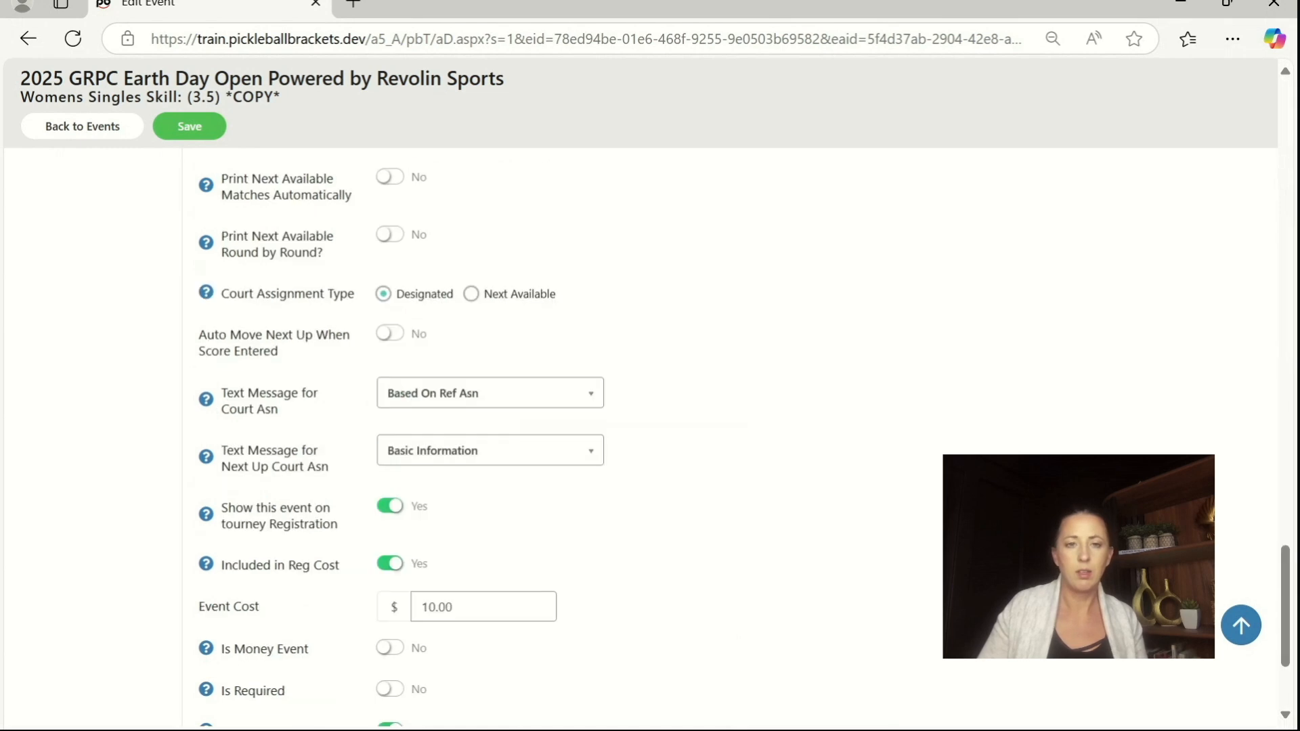
pyautogui.scroll(8, 666, 444)
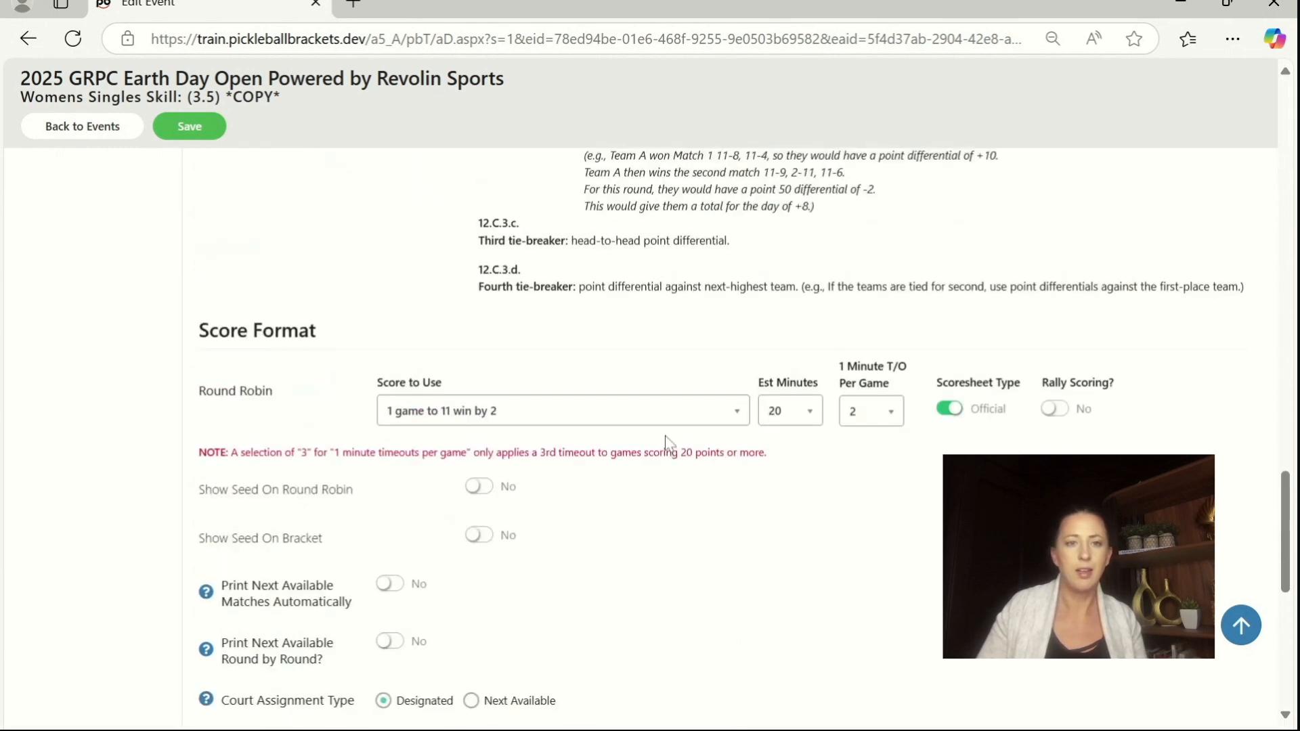
pyautogui.scroll(-8, 669, 444)
pyautogui.scroll(18, 669, 443)
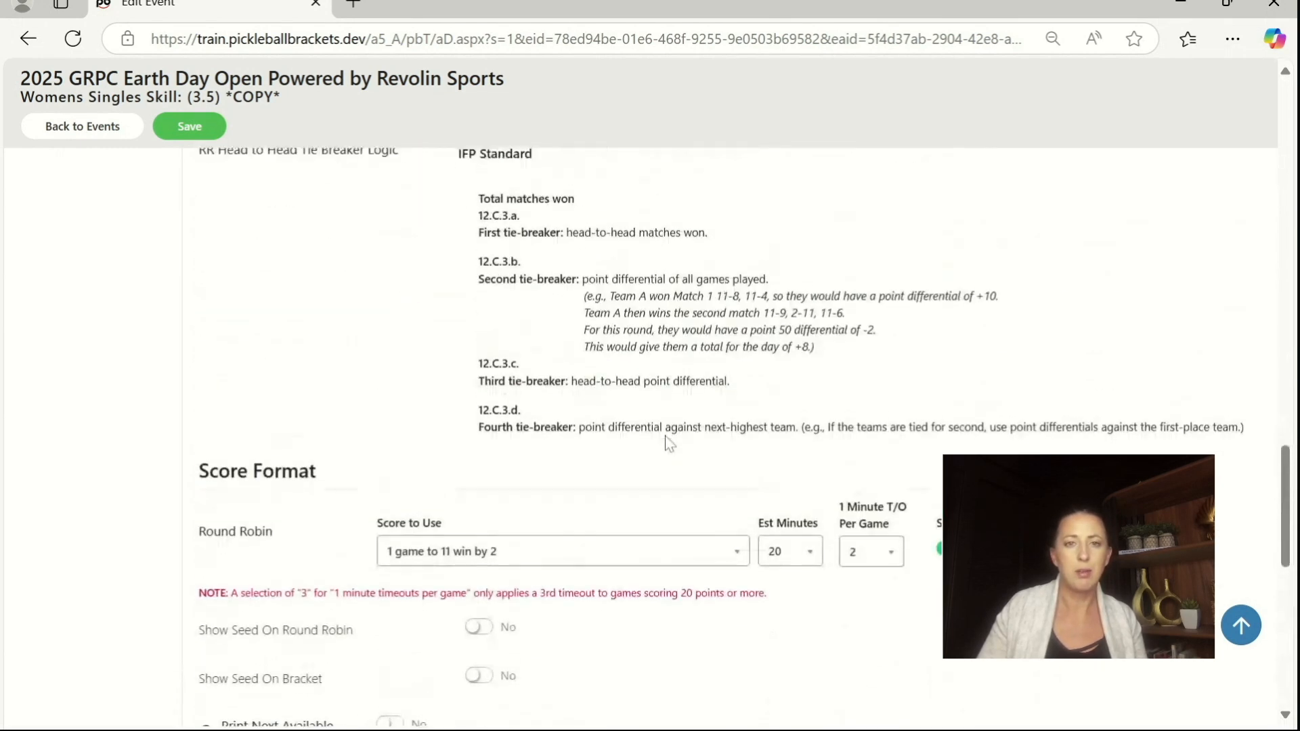
pyautogui.scroll(6, 667, 443)
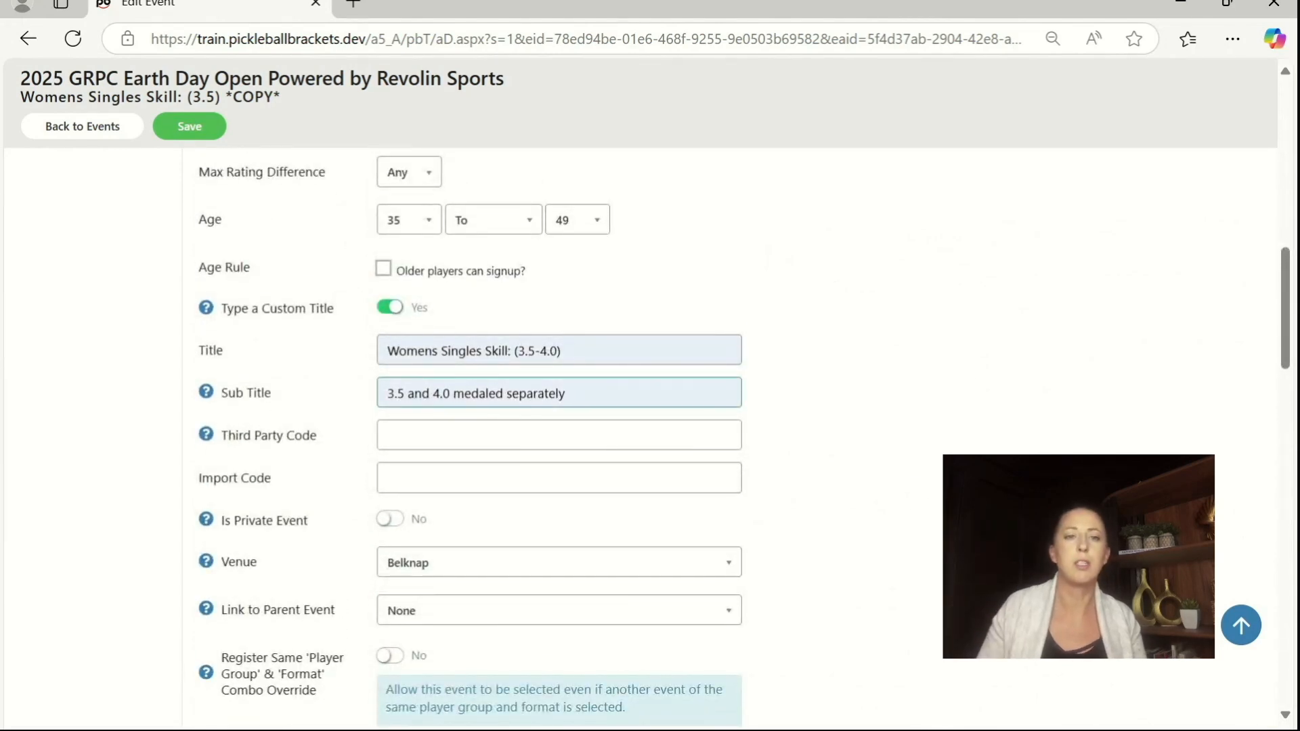
pyautogui.click(563, 351)
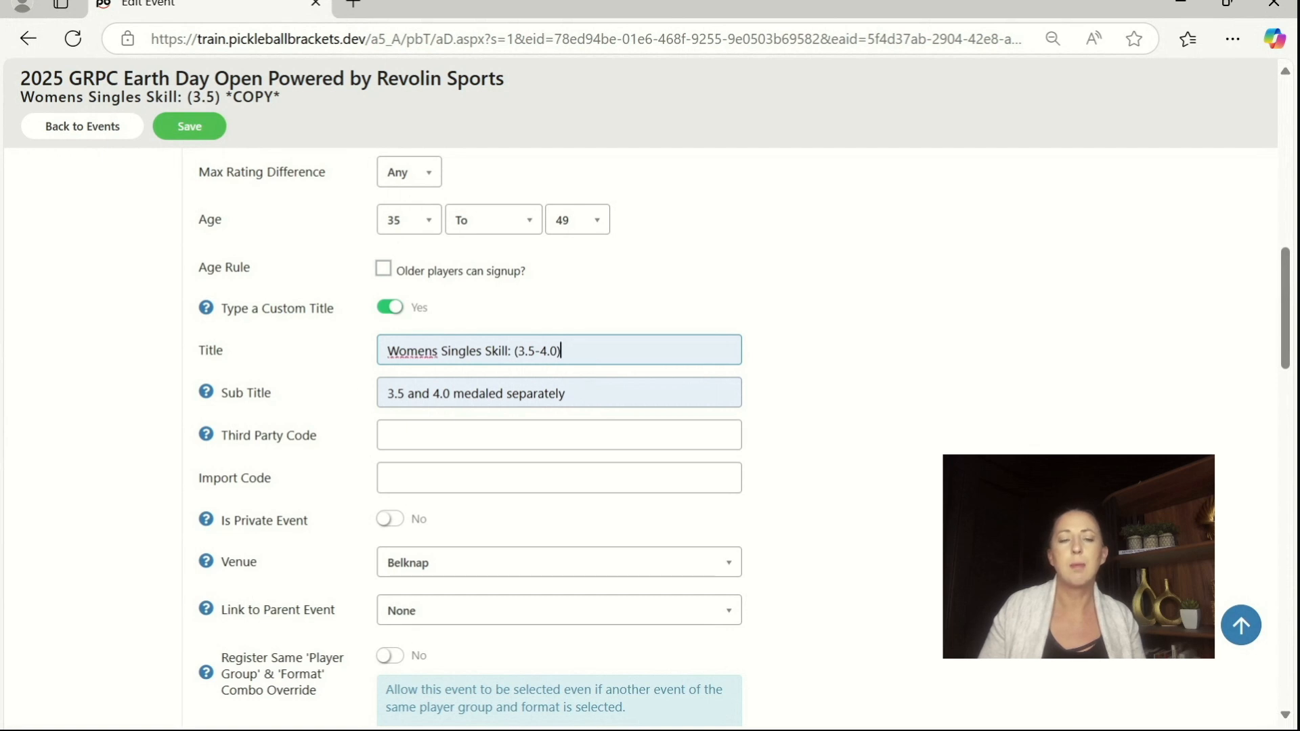
pyautogui.moveTo(386, 393); pyautogui.dragTo(566, 394)
pyautogui.click(567, 394)
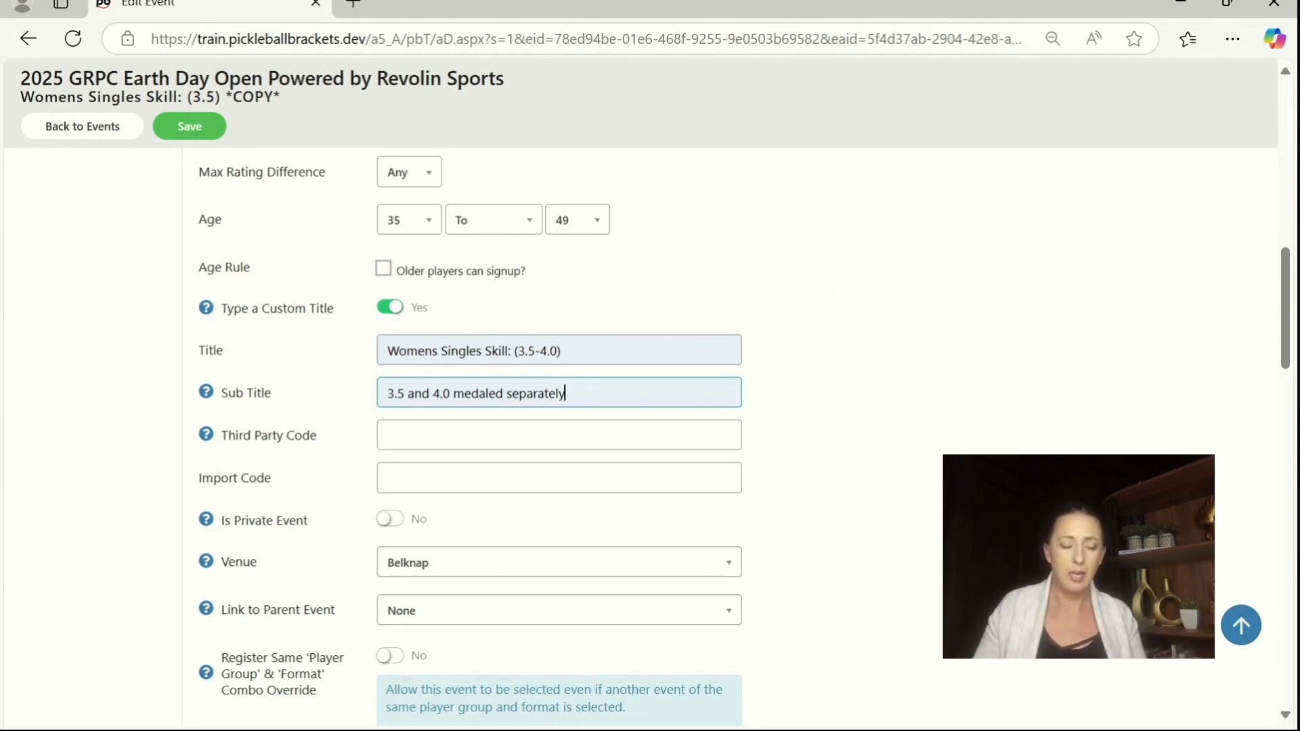
pyautogui.click(188, 127)
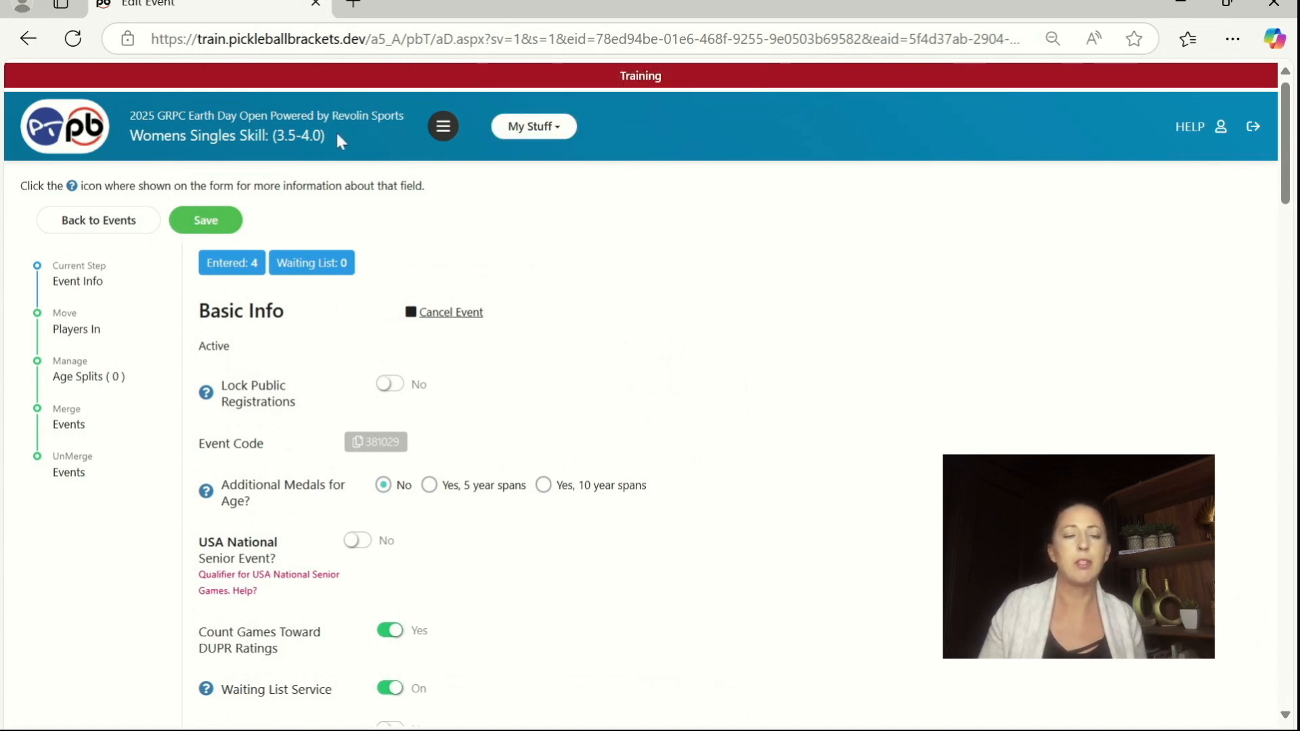
# Step: Return to the tournament events list and open the tournament's live console
pyautogui.click(125, 222)
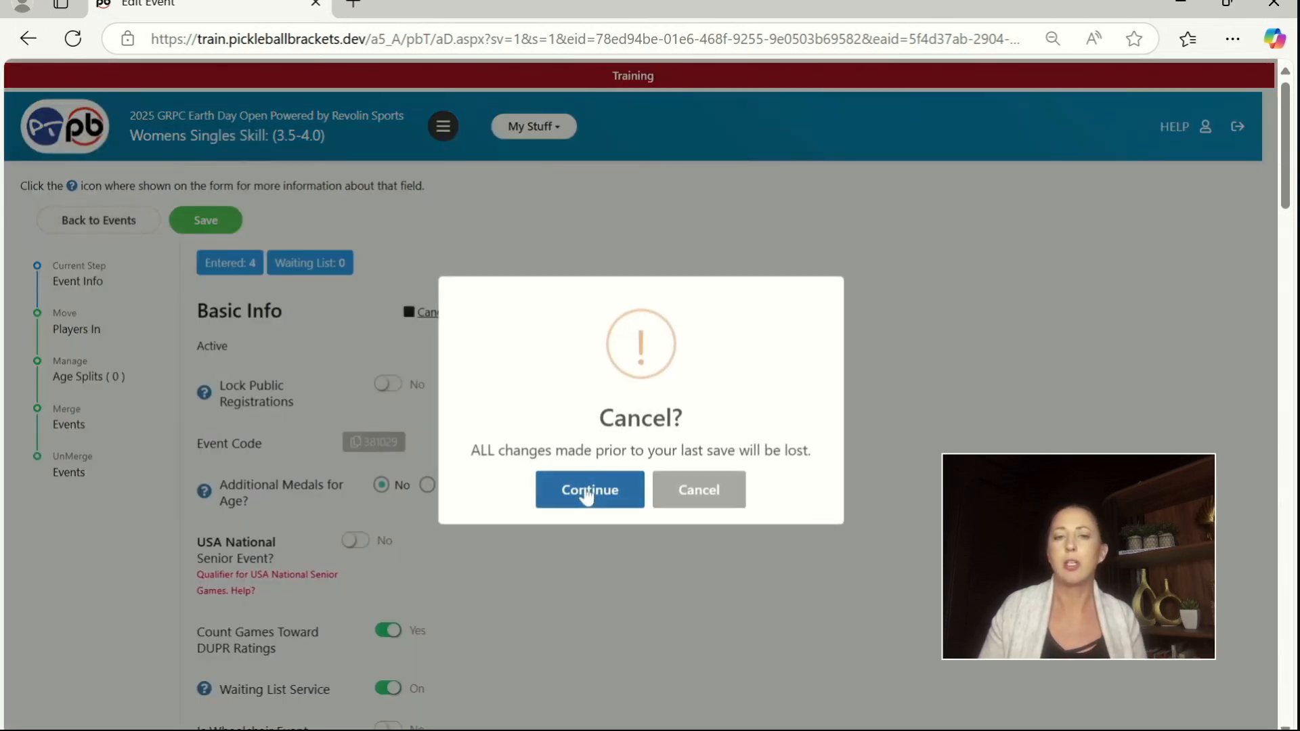
pyautogui.click(588, 494)
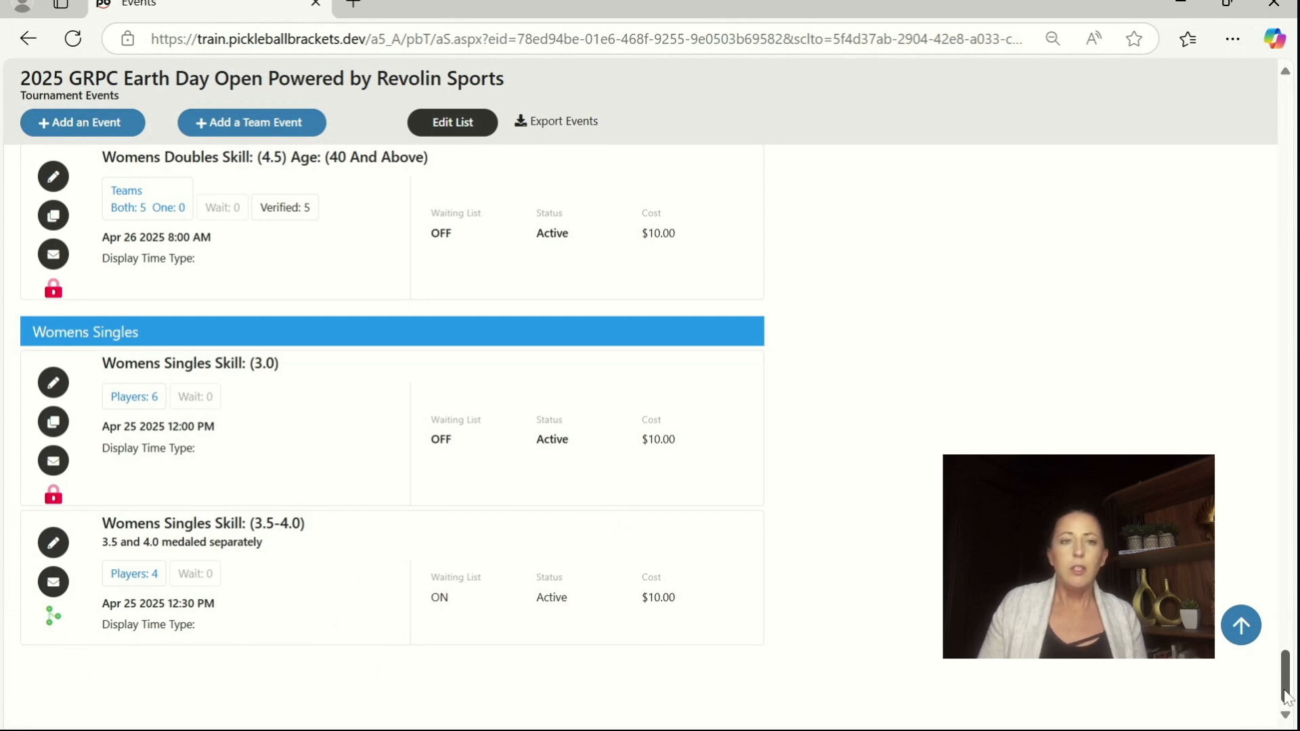
pyautogui.moveTo(1287, 698); pyautogui.dragTo(1286, 74)
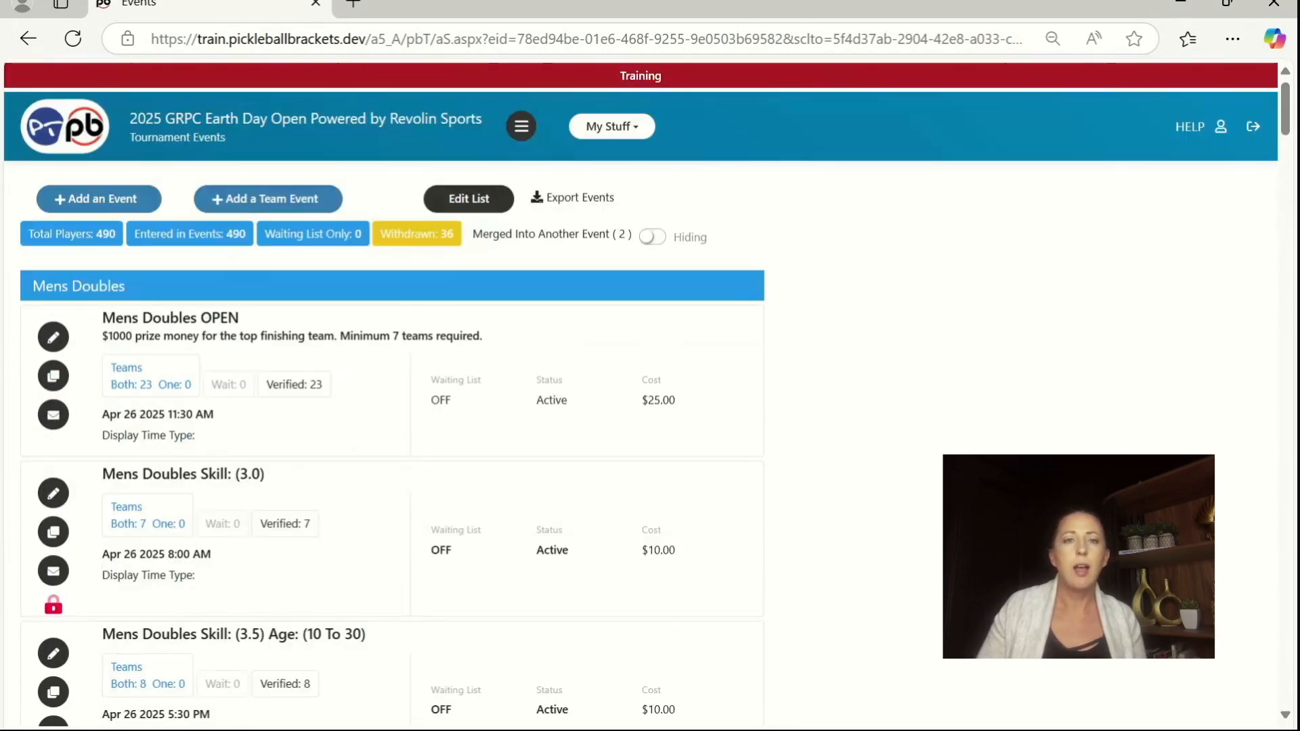
pyautogui.click(527, 123)
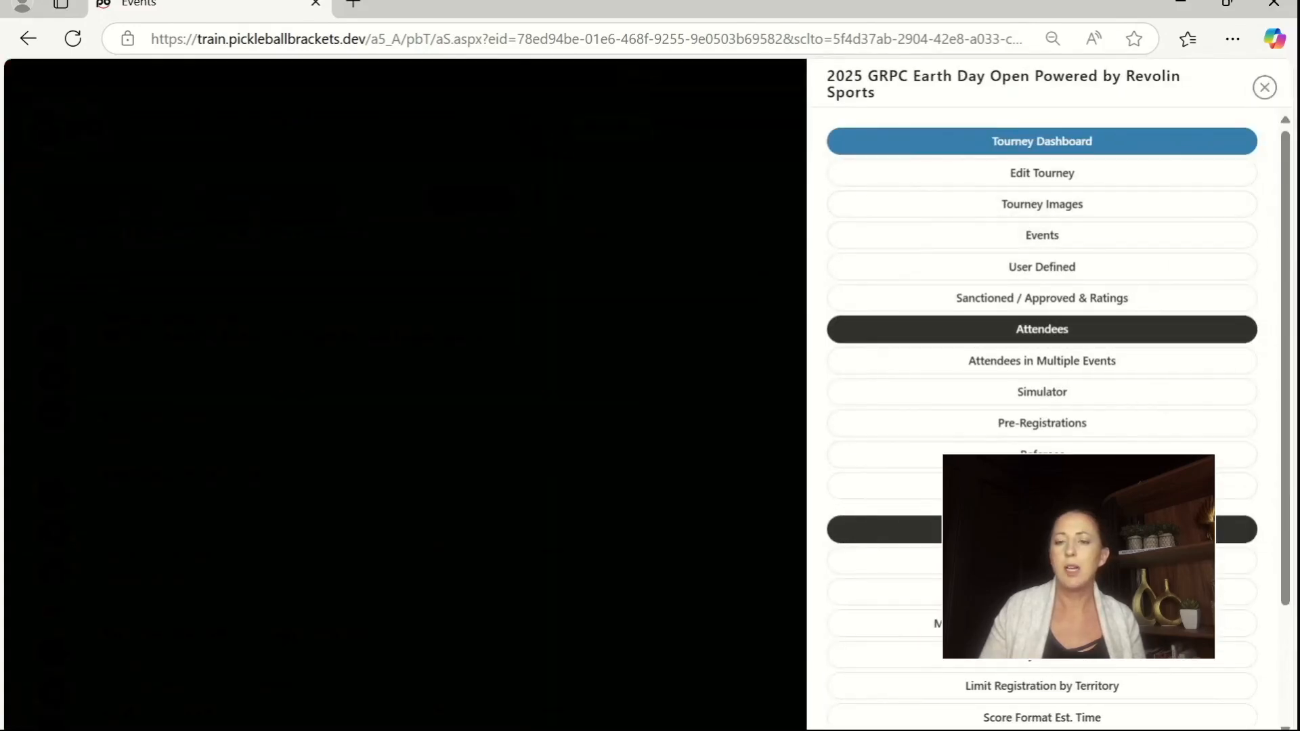
pyautogui.click(1042, 529)
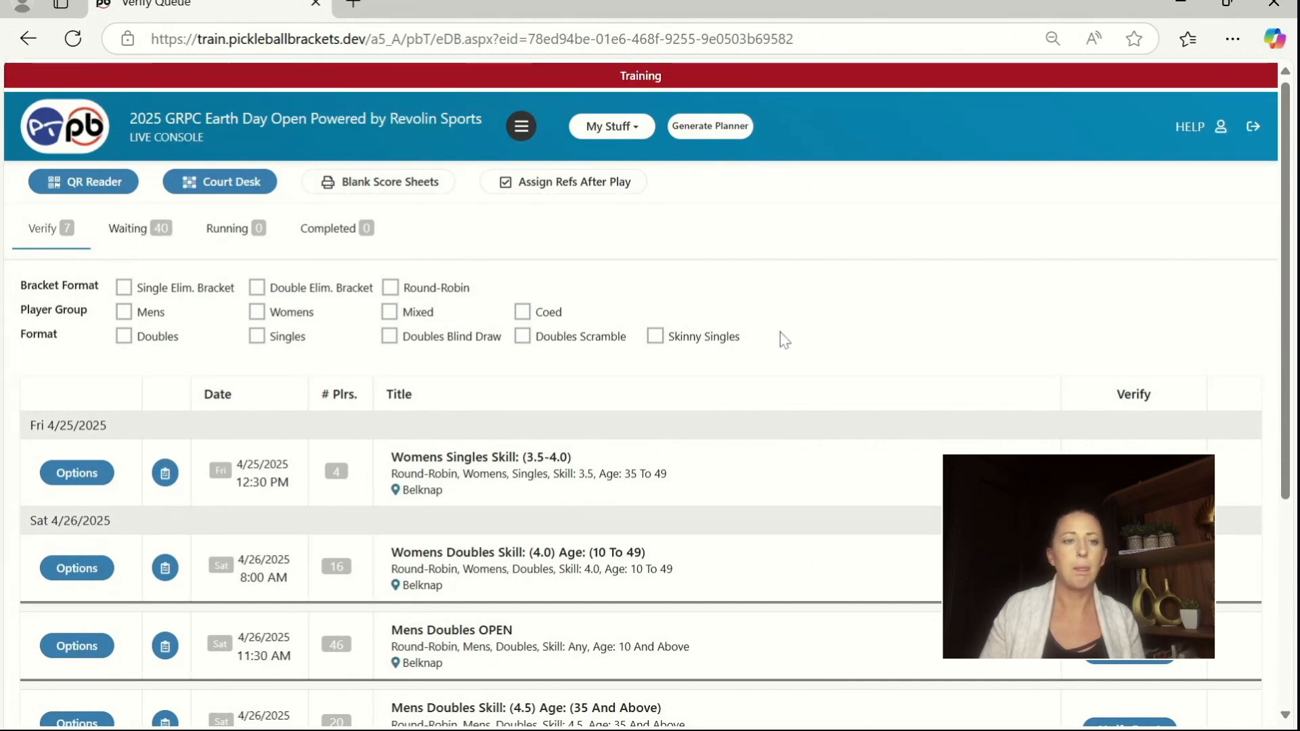
# Step: Start the verification of the Mens Doubles Skill (4.0) Age (10 To 26) event from the verify queue
pyautogui.scroll(-3, 780, 333)
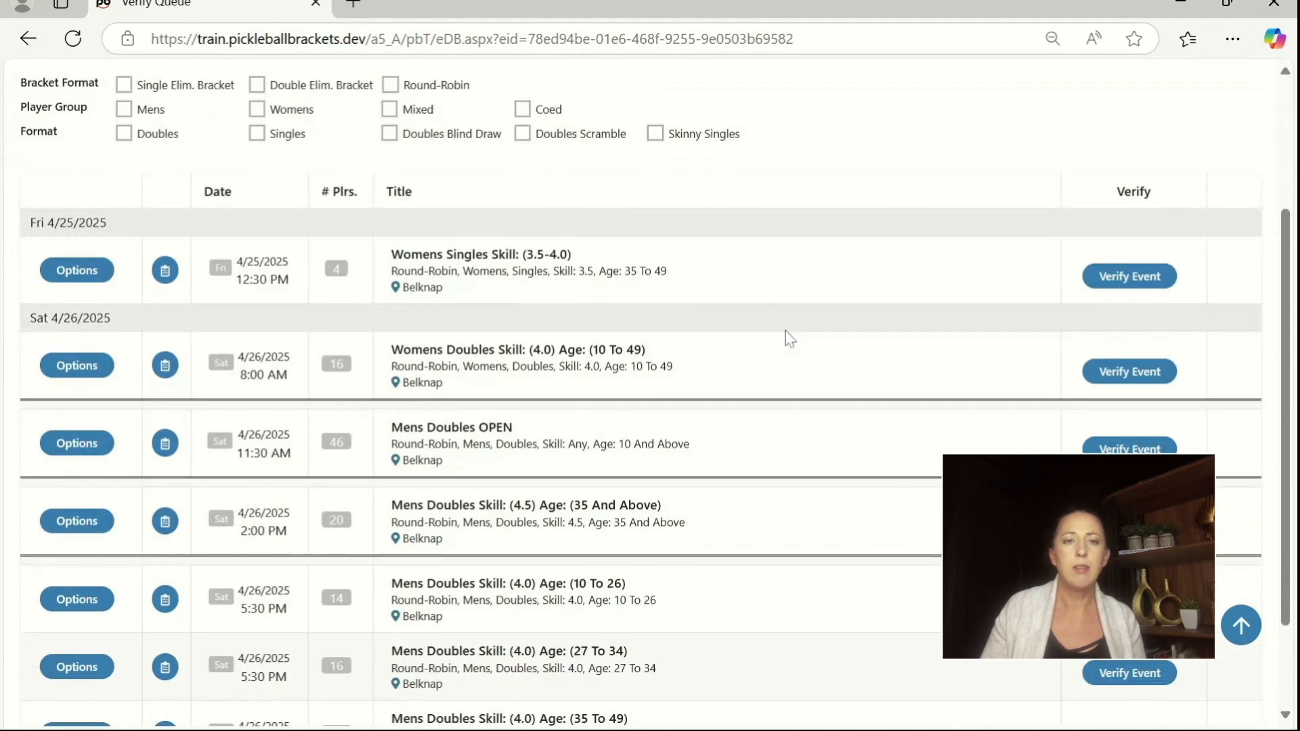
pyautogui.scroll(-2, 737, 315)
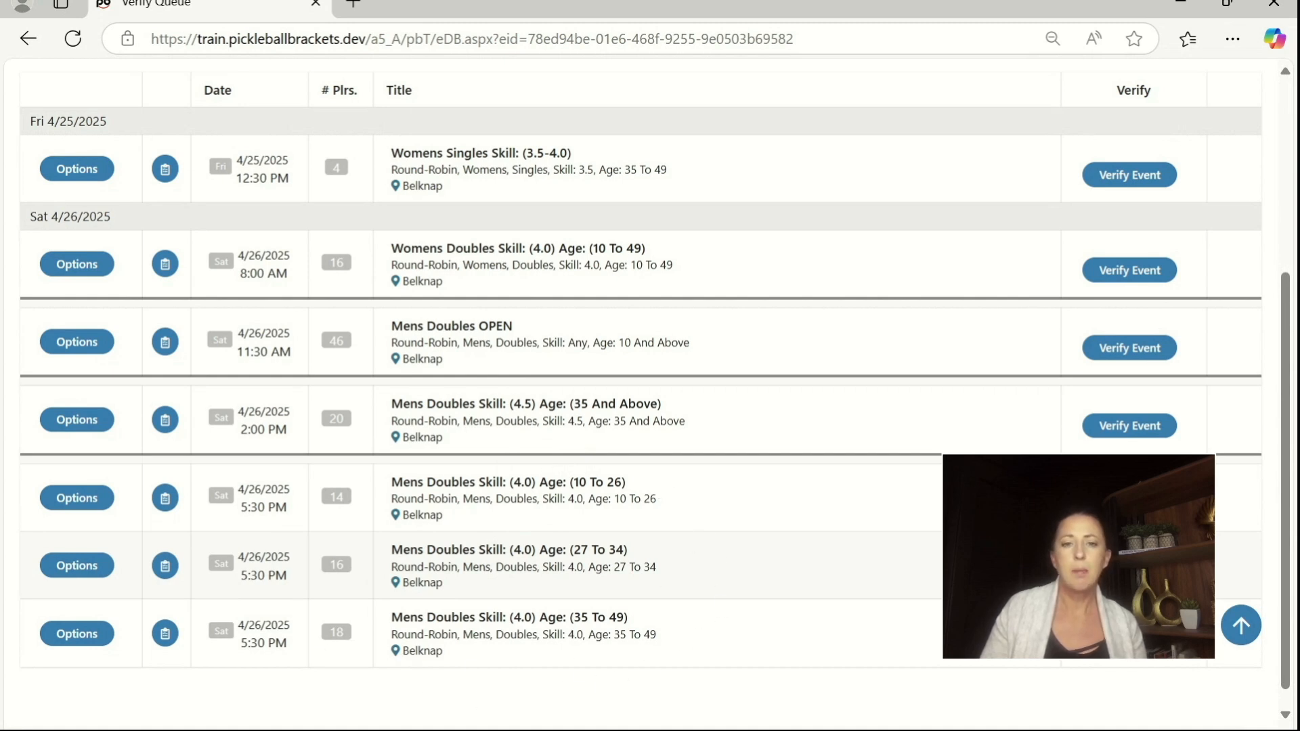
pyautogui.press('F5')
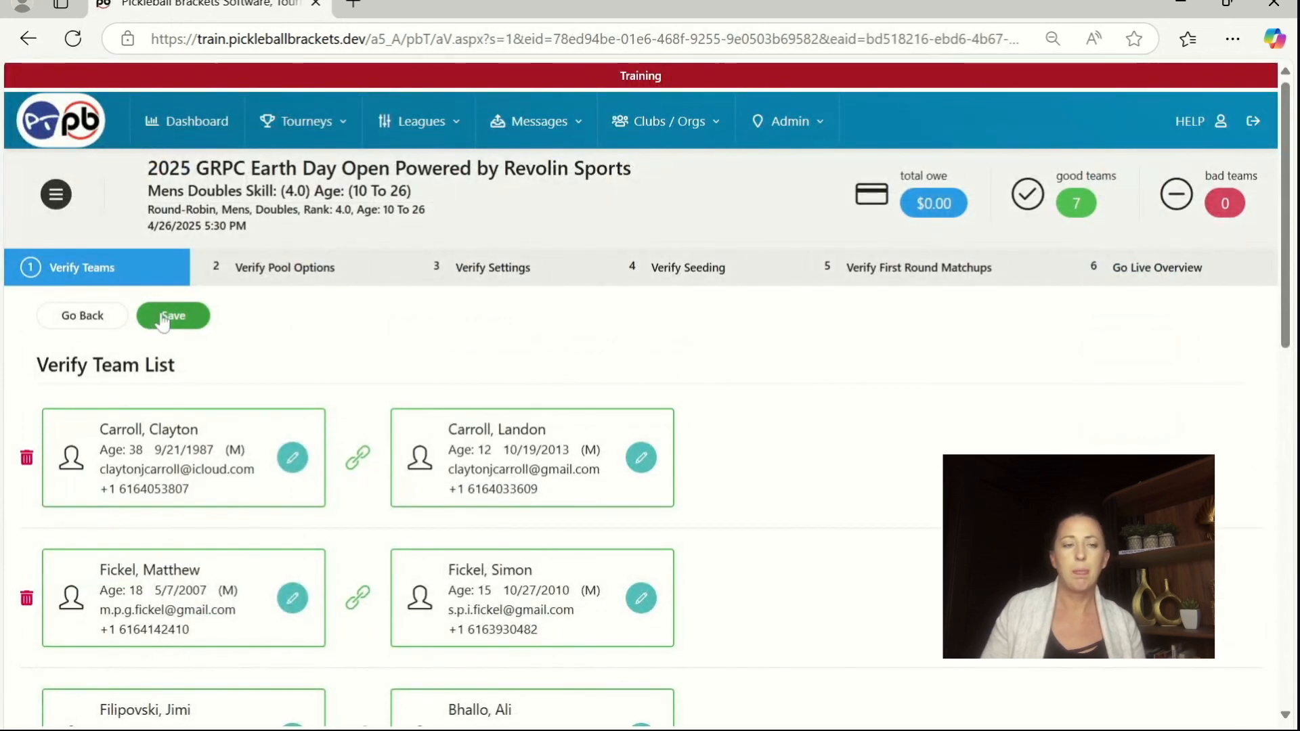
# Step: Save and confirm the event's team list and its pool options, using Round-Robin format without pools
pyautogui.click(173, 316)
pyautogui.moveTo(487, 393); pyautogui.dragTo(765, 394)
pyautogui.click(572, 556)
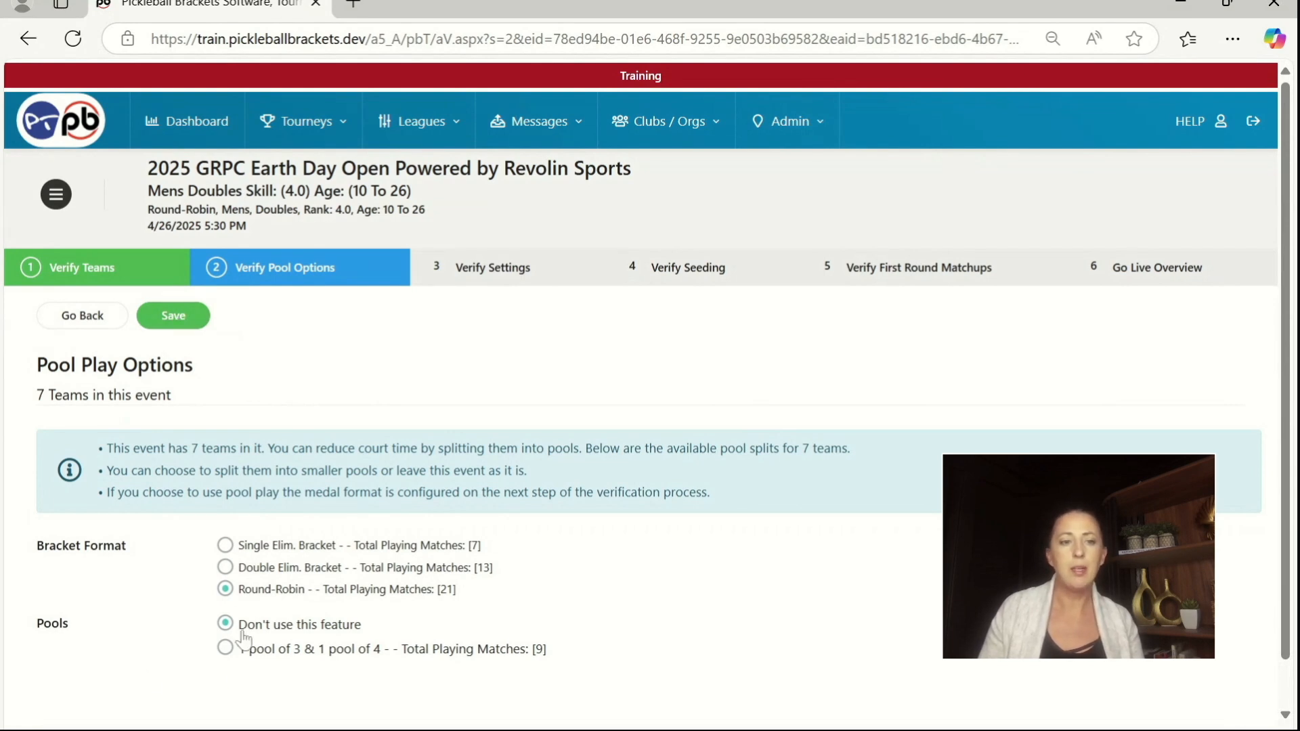
pyautogui.click(182, 316)
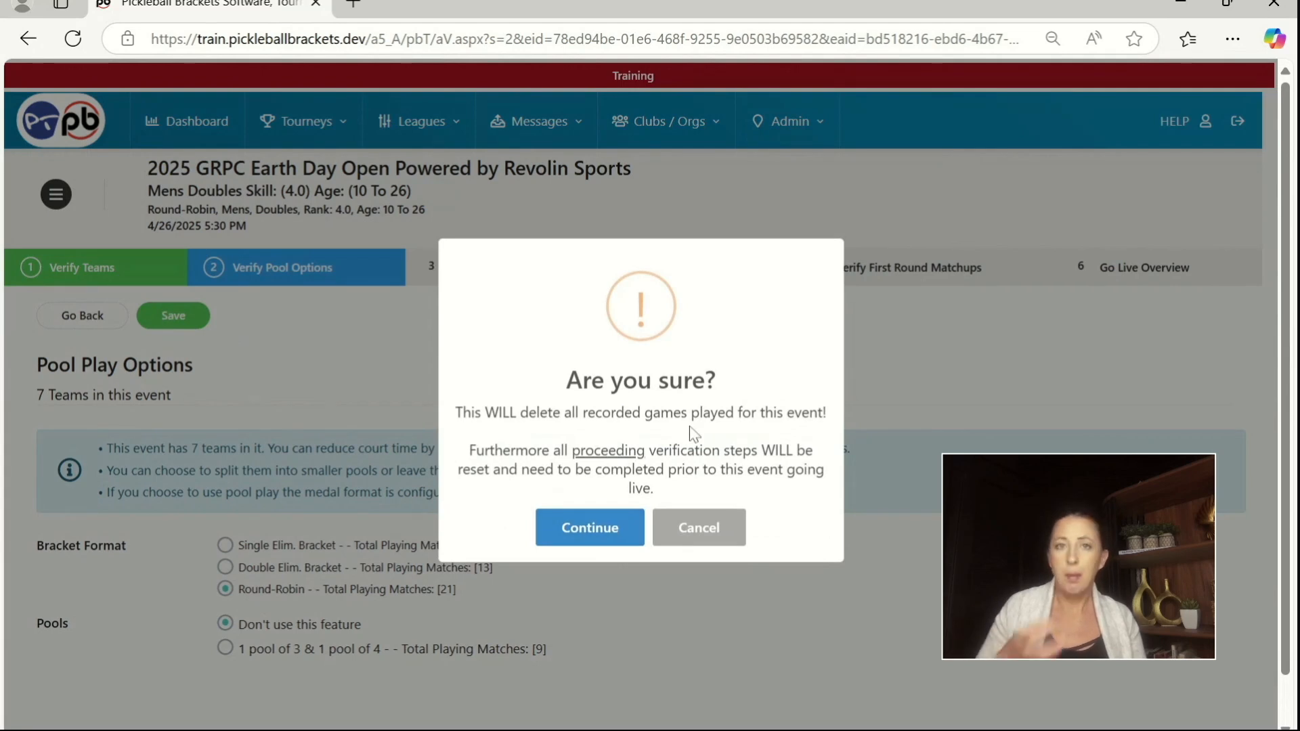
pyautogui.click(561, 545)
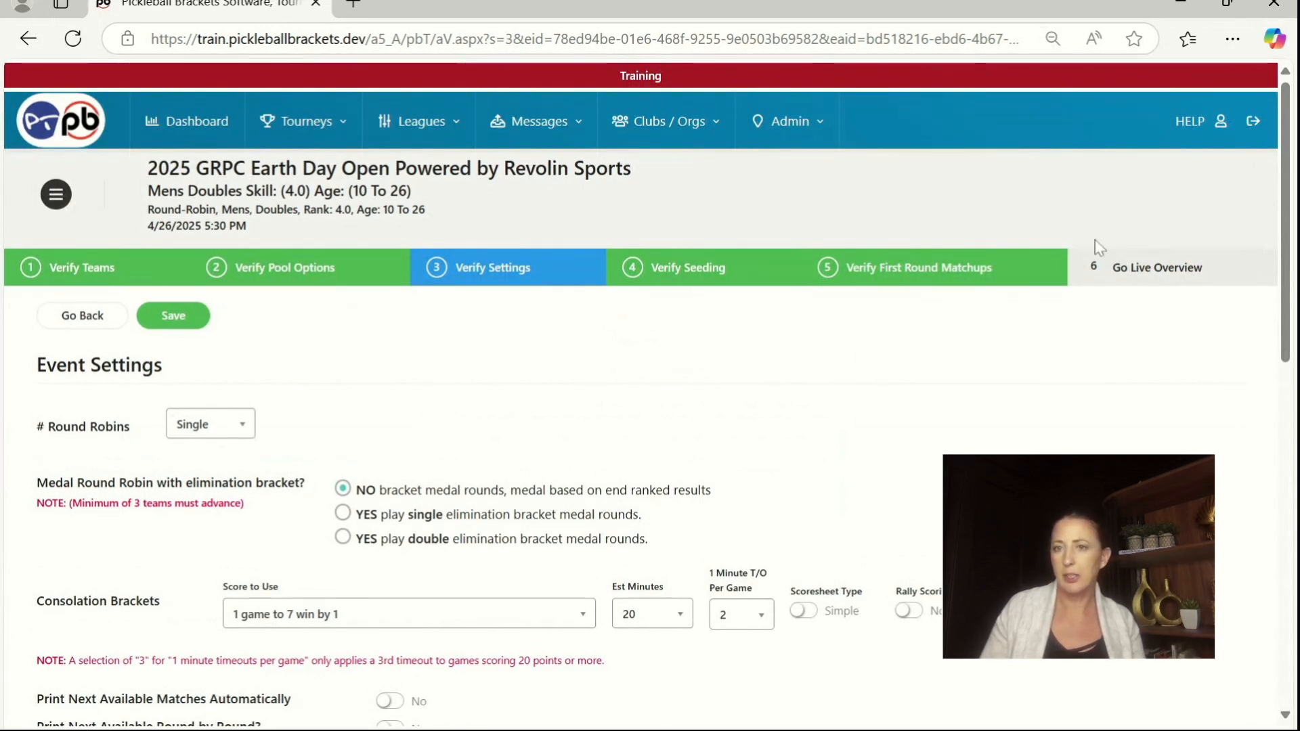
# Step: Review the event settings, keep the round robin scoresheet type on Official, and save and confirm the settings
pyautogui.scroll(-2, 415, 368)
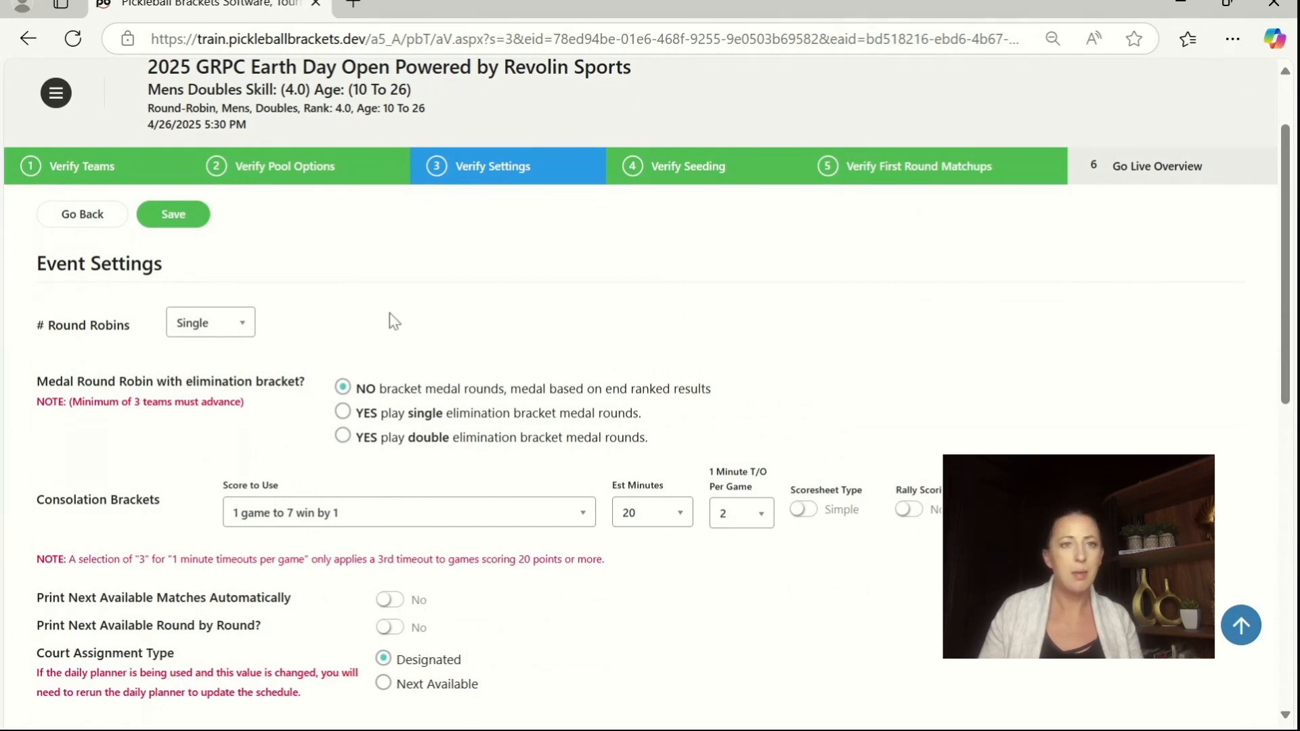
pyautogui.scroll(-3, 413, 321)
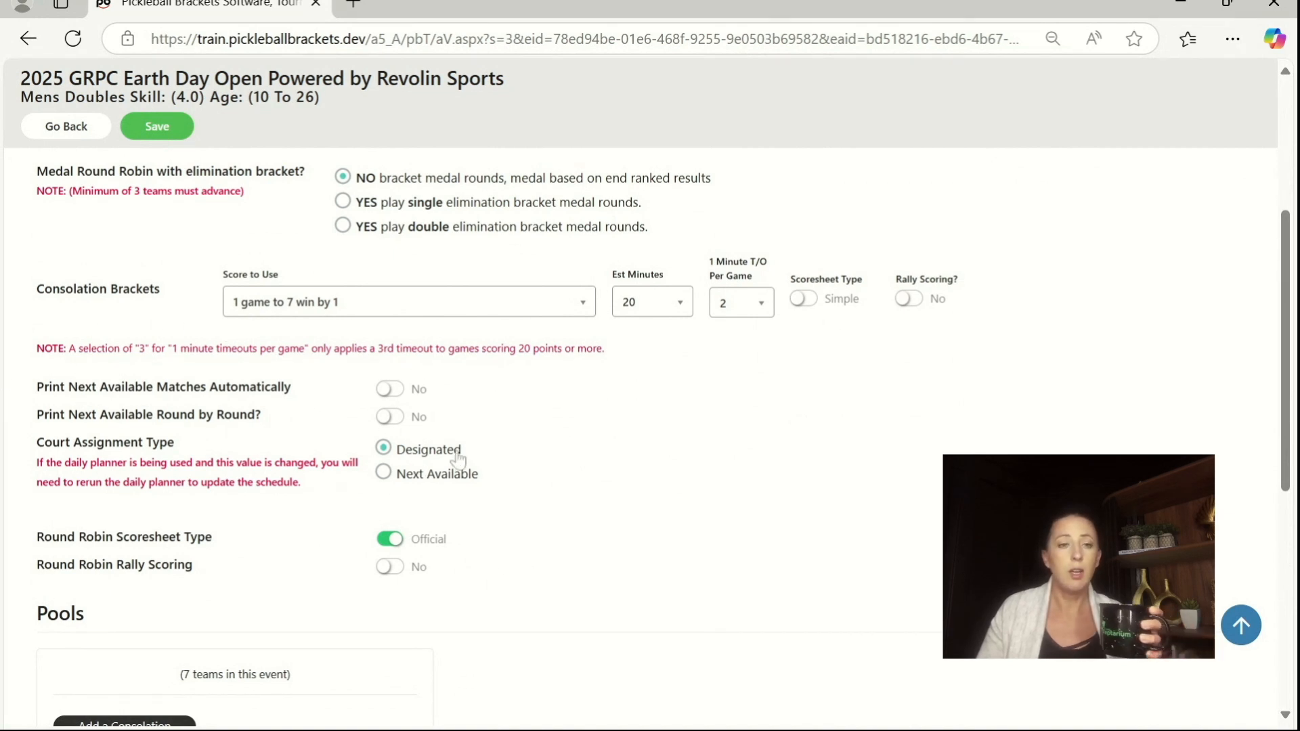
pyautogui.click(392, 545)
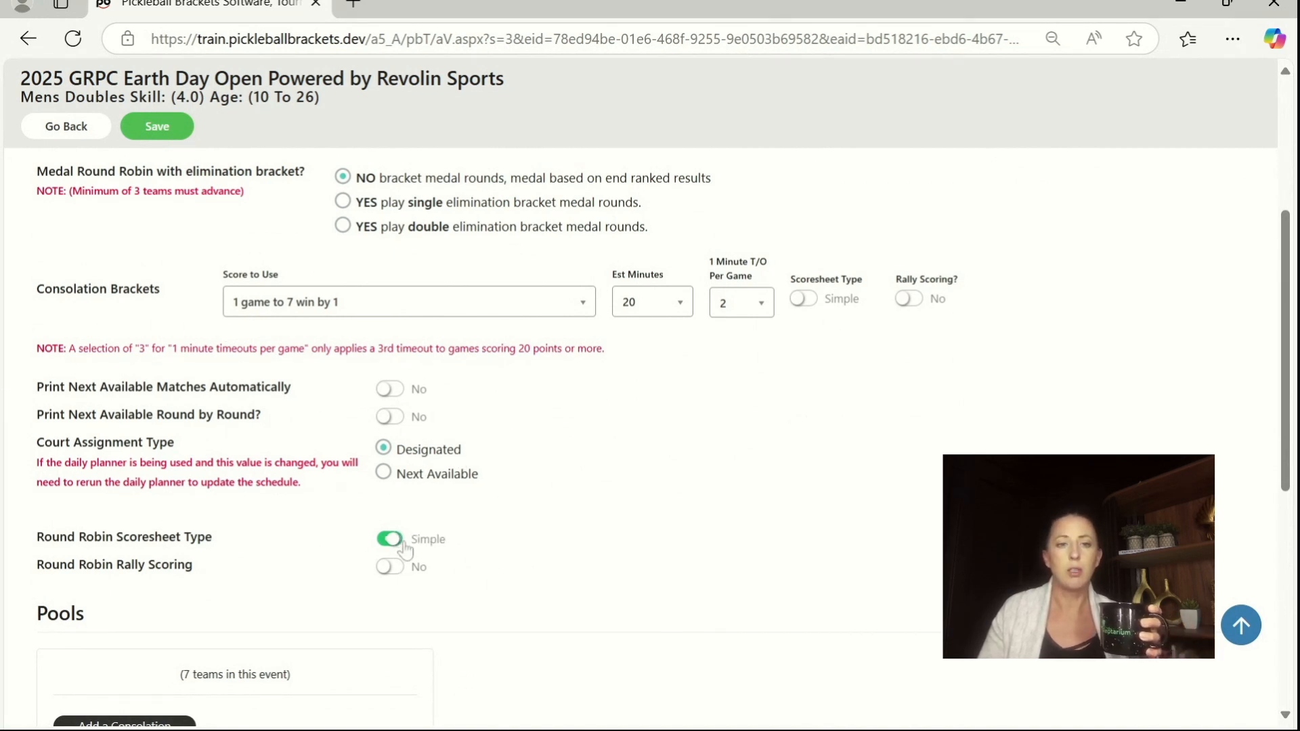
pyautogui.click(392, 542)
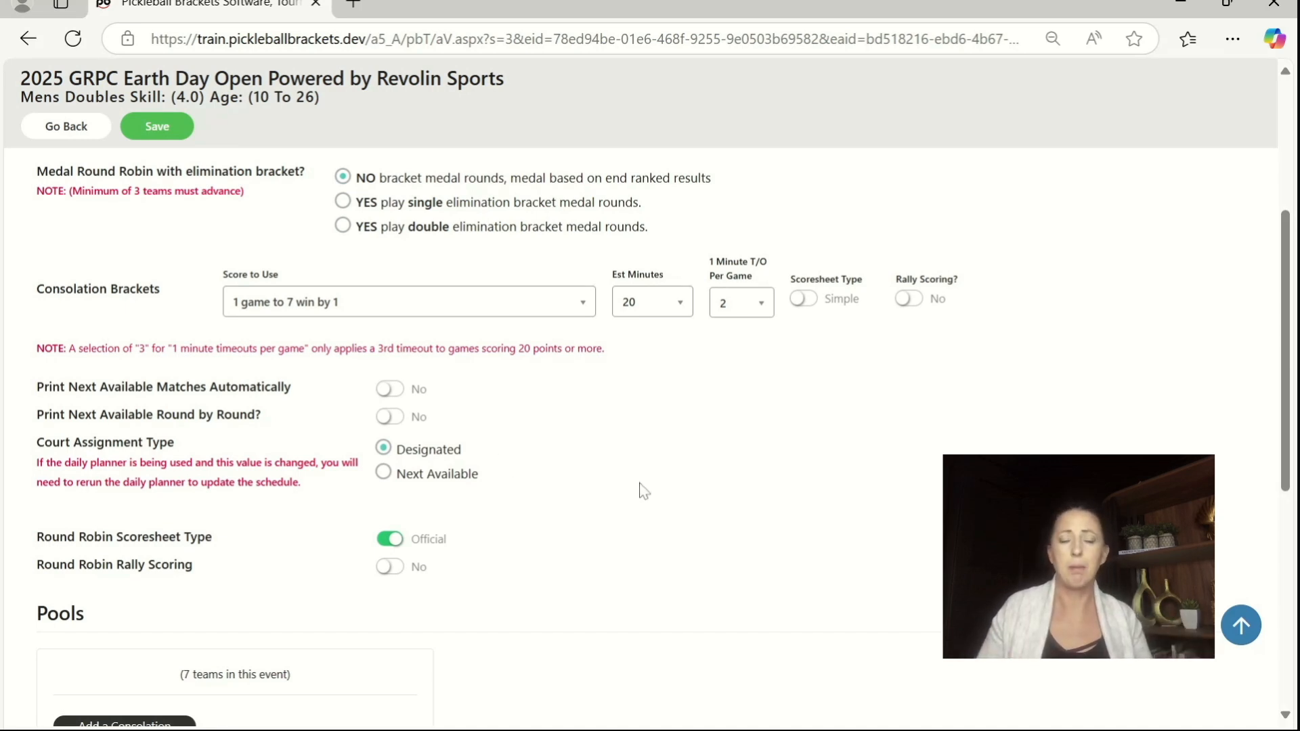
pyautogui.scroll(-2, 668, 476)
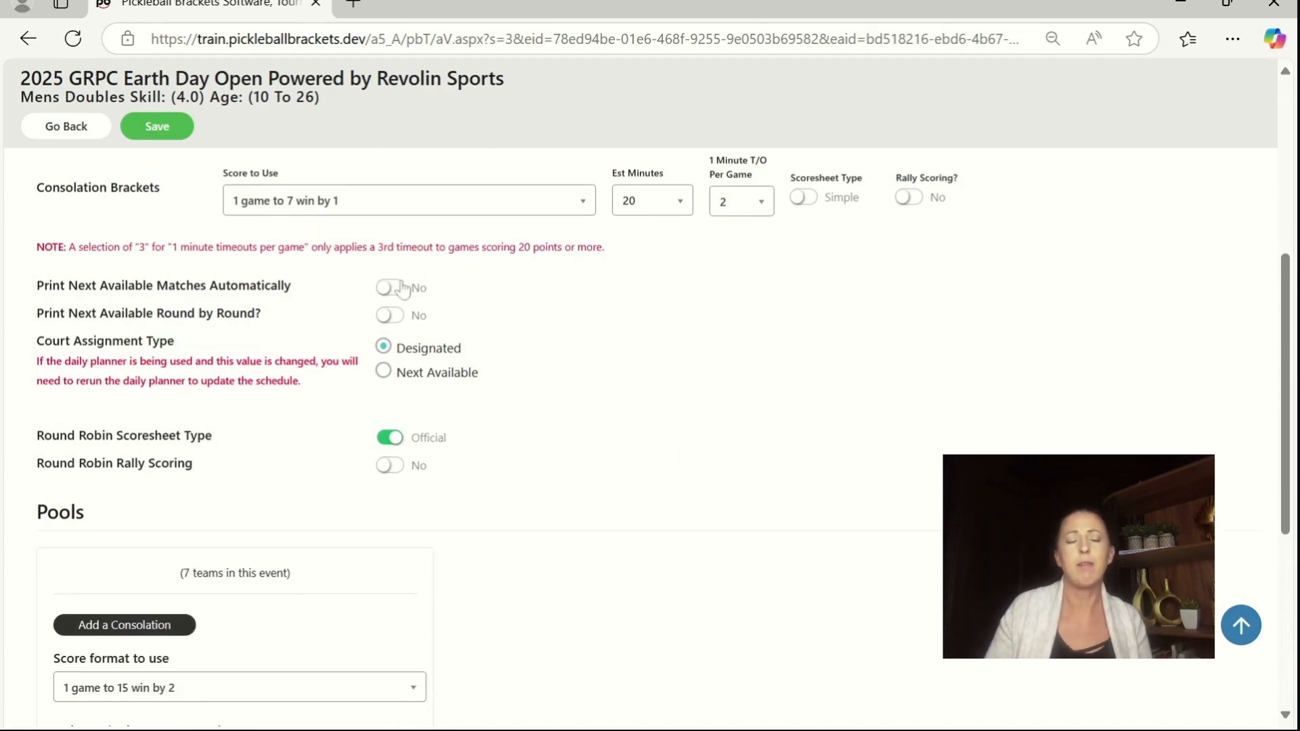
pyautogui.scroll(-2, 582, 383)
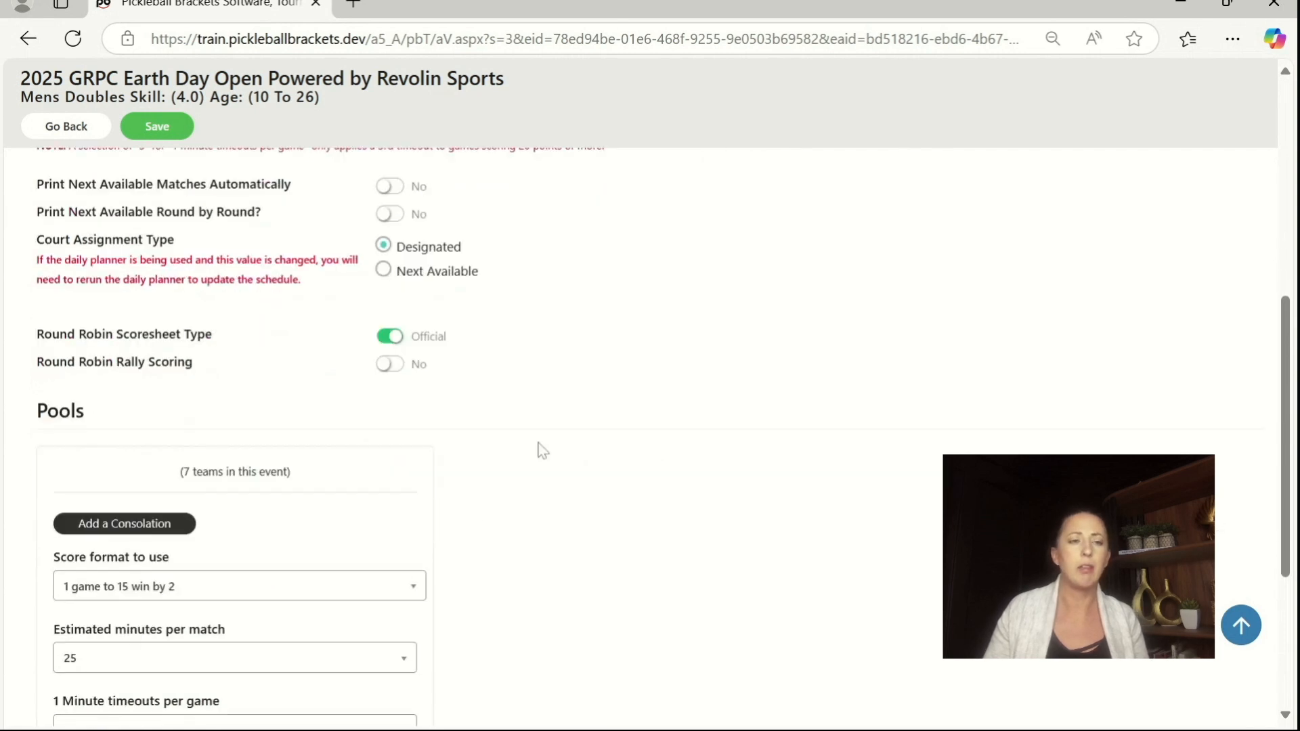
pyautogui.scroll(-2, 452, 602)
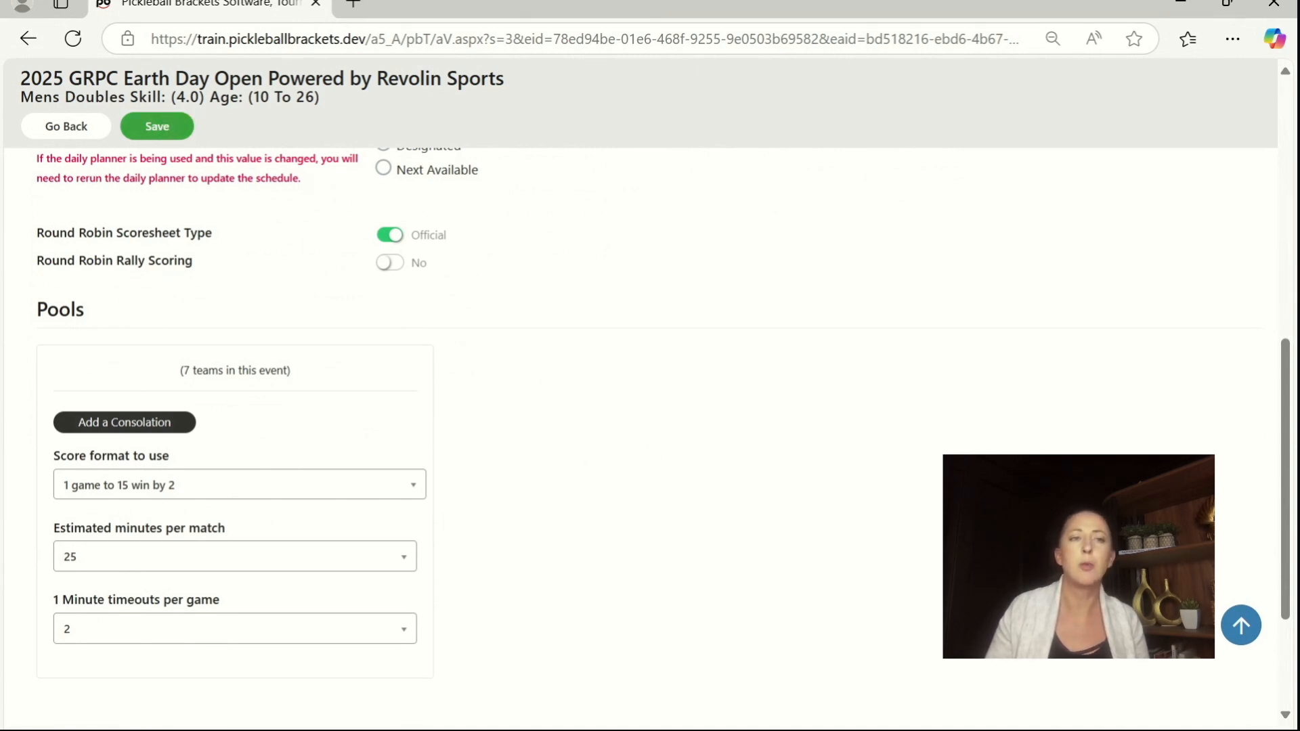
pyautogui.click(165, 128)
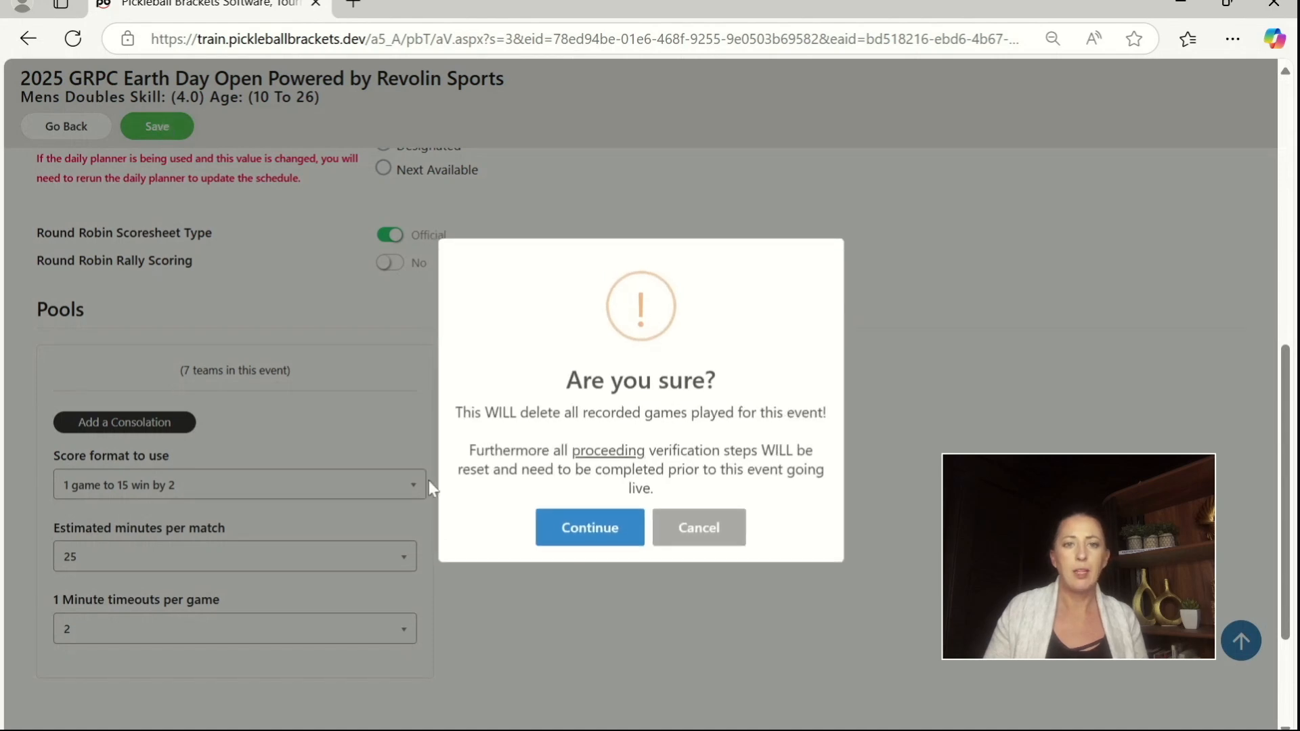
pyautogui.click(567, 540)
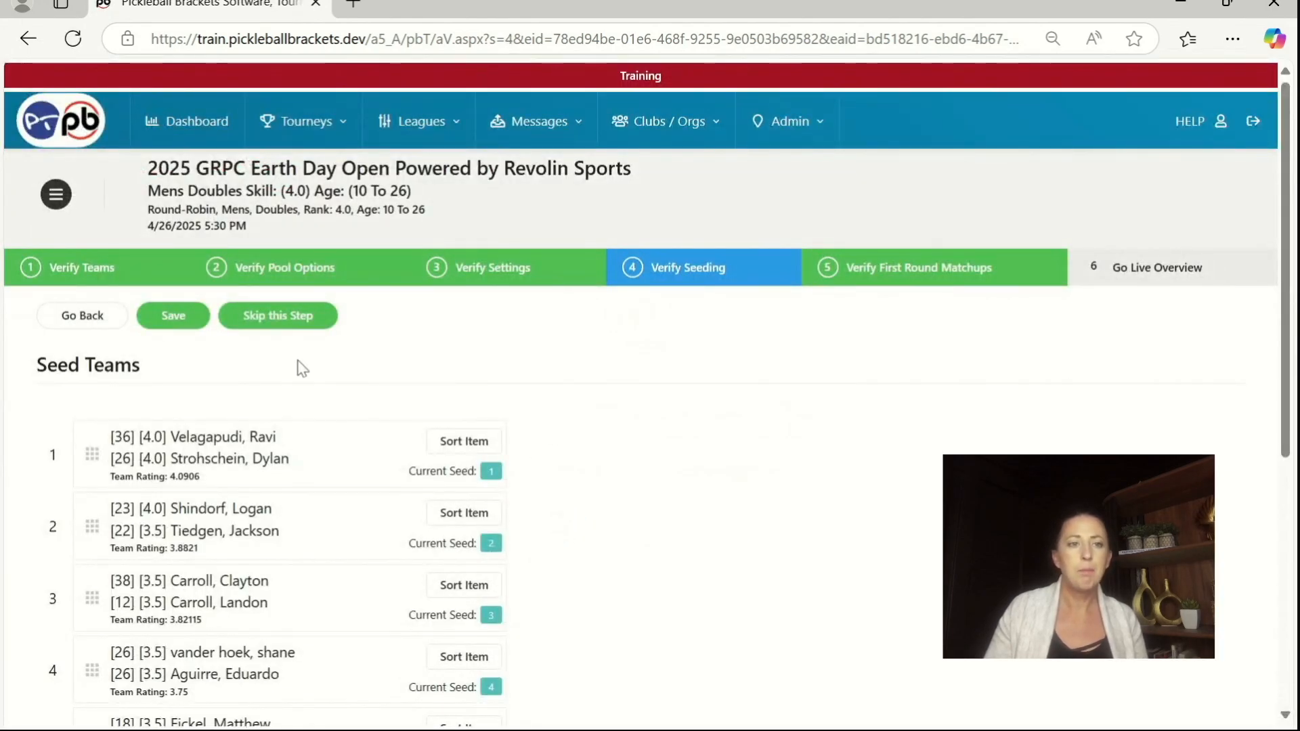
# Step: Look over the seeded teams and skip the seeding verification step
pyautogui.scroll(-2, 284, 359)
pyautogui.scroll(1, 282, 351)
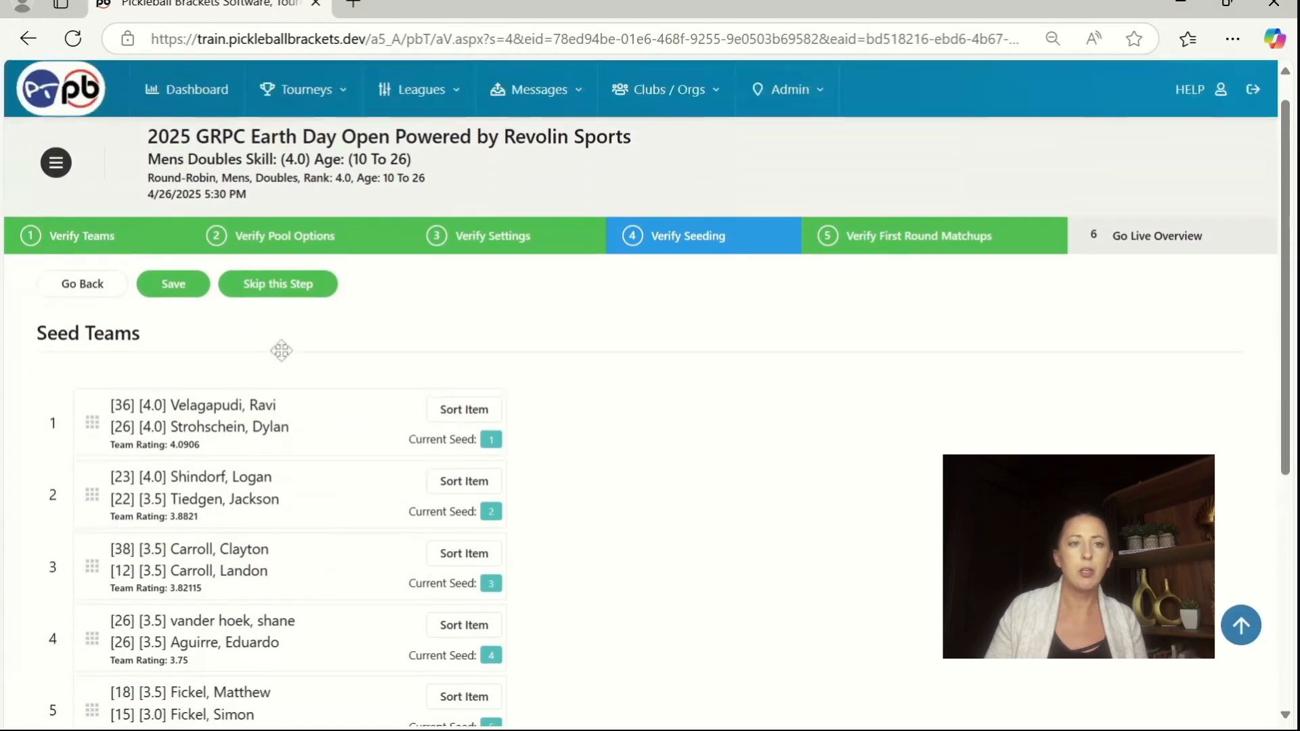
pyautogui.scroll(1, 281, 350)
pyautogui.click(283, 319)
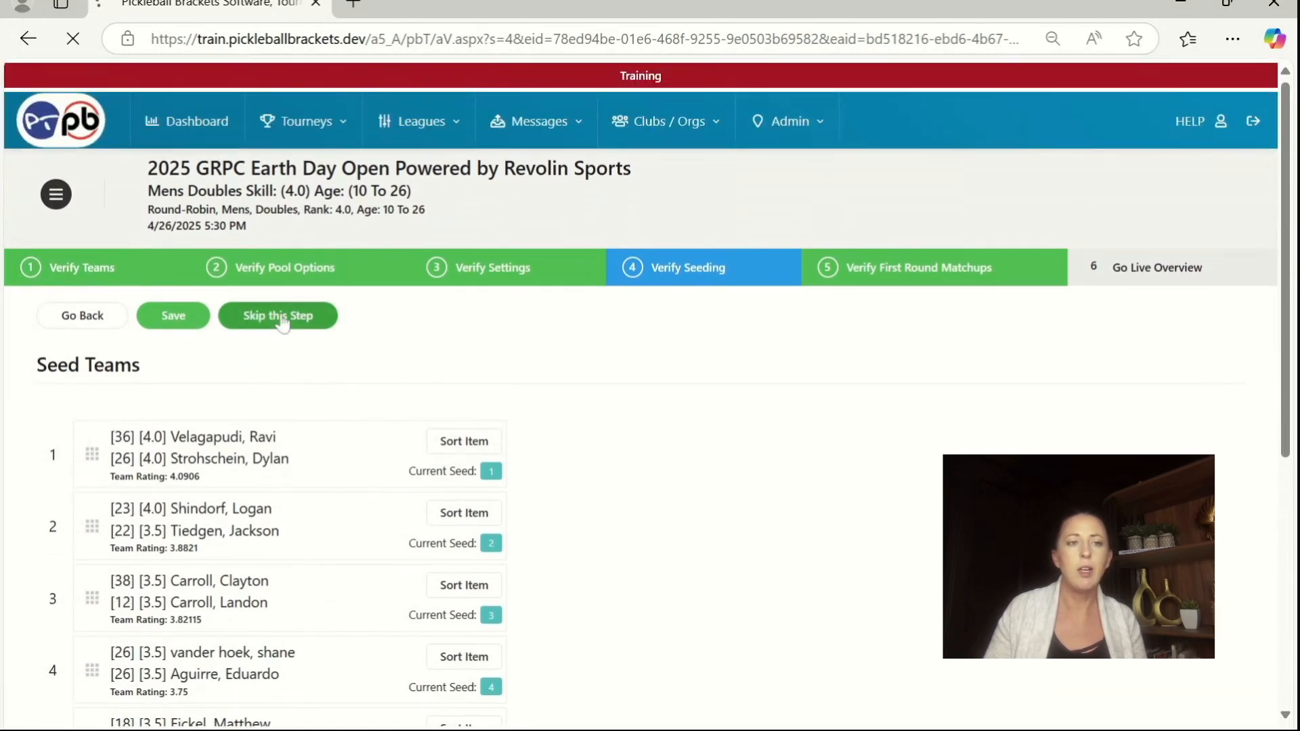
# Step: Try swapping the teams in positions 1 and 3 of the first-round matchups, and swap them back
pyautogui.scroll(-2, 545, 325)
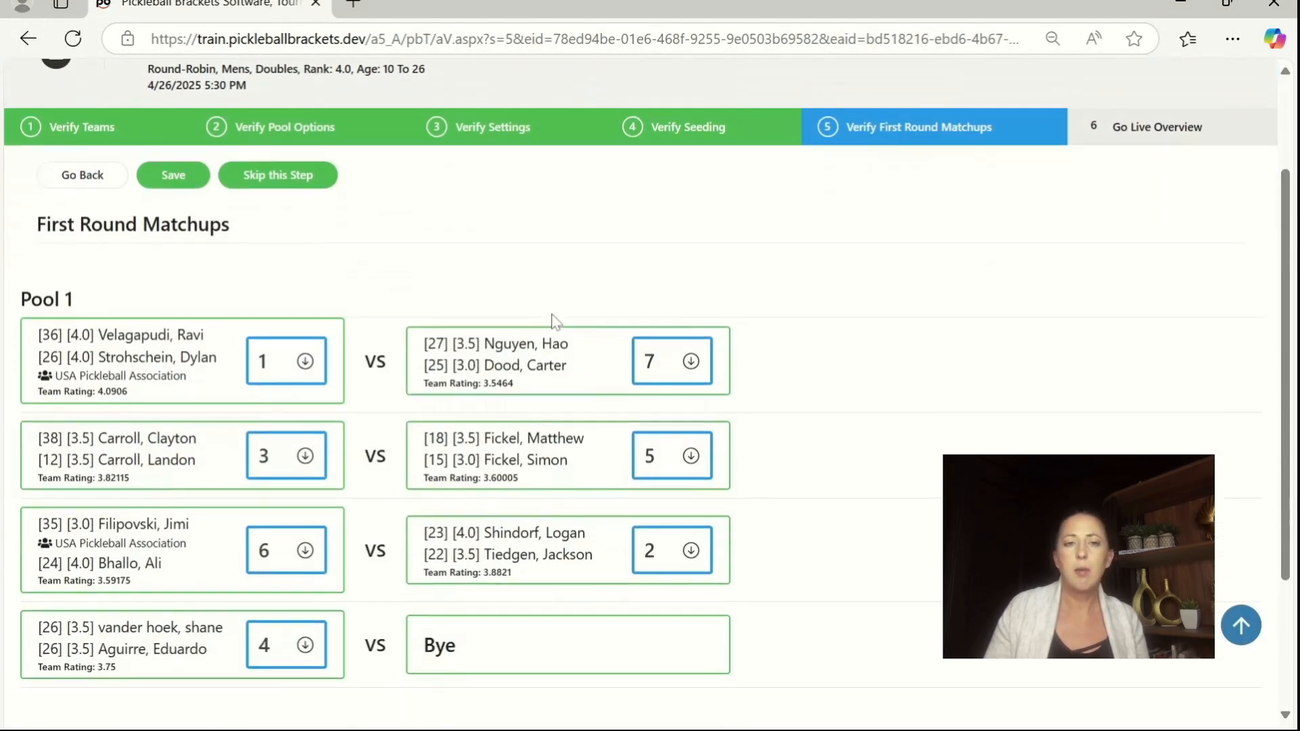
pyautogui.scroll(-1, 551, 321)
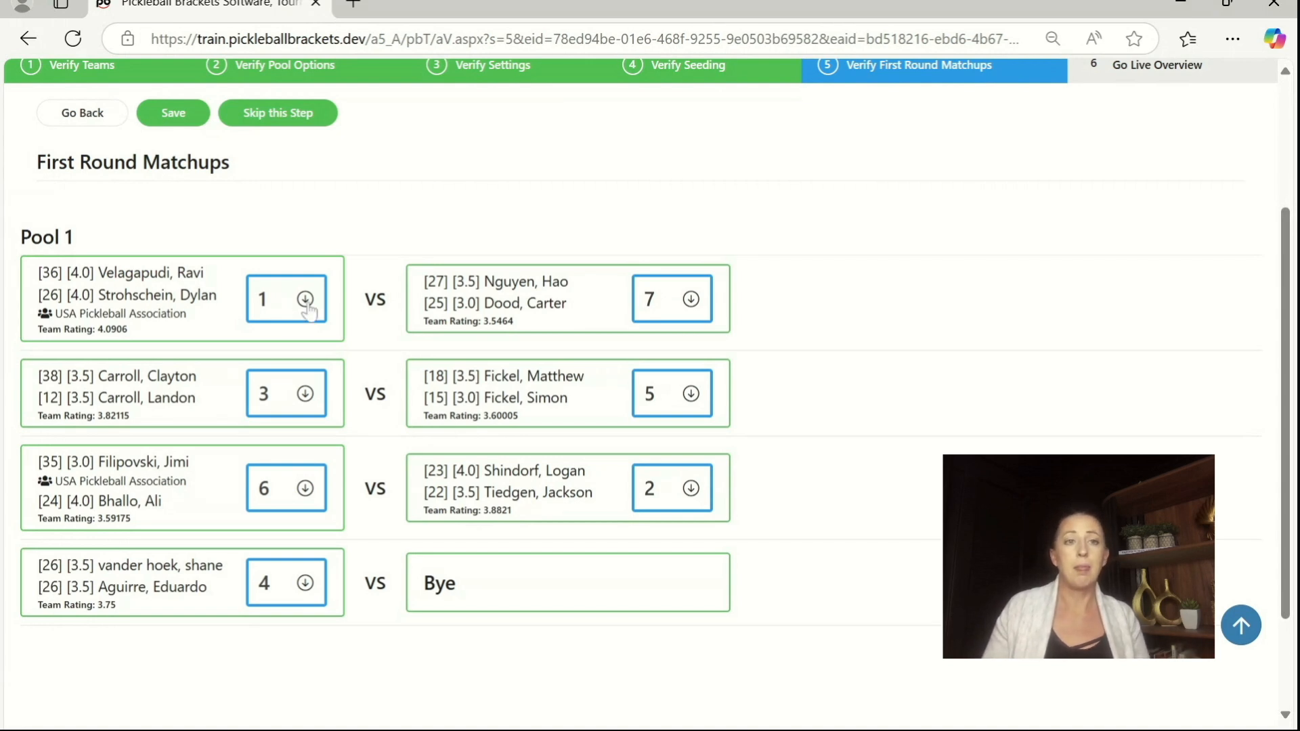
pyautogui.click(276, 313)
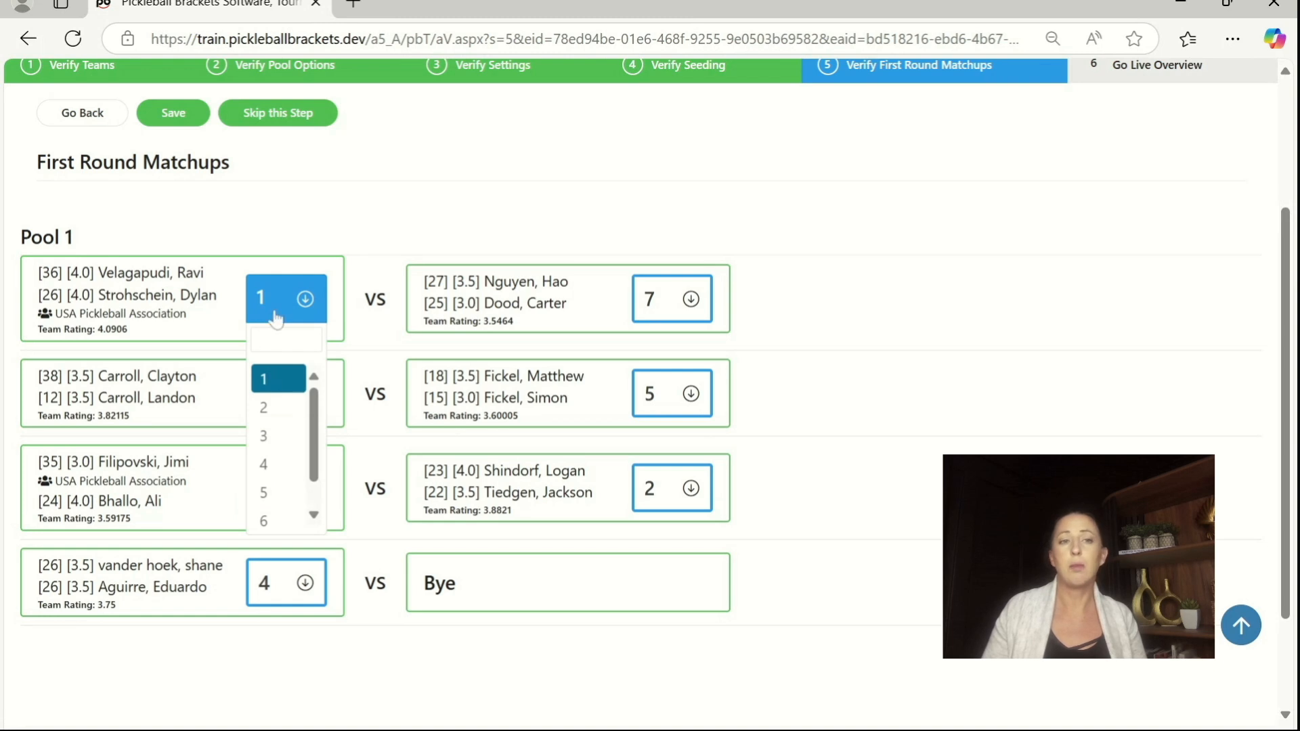
pyautogui.click(275, 315)
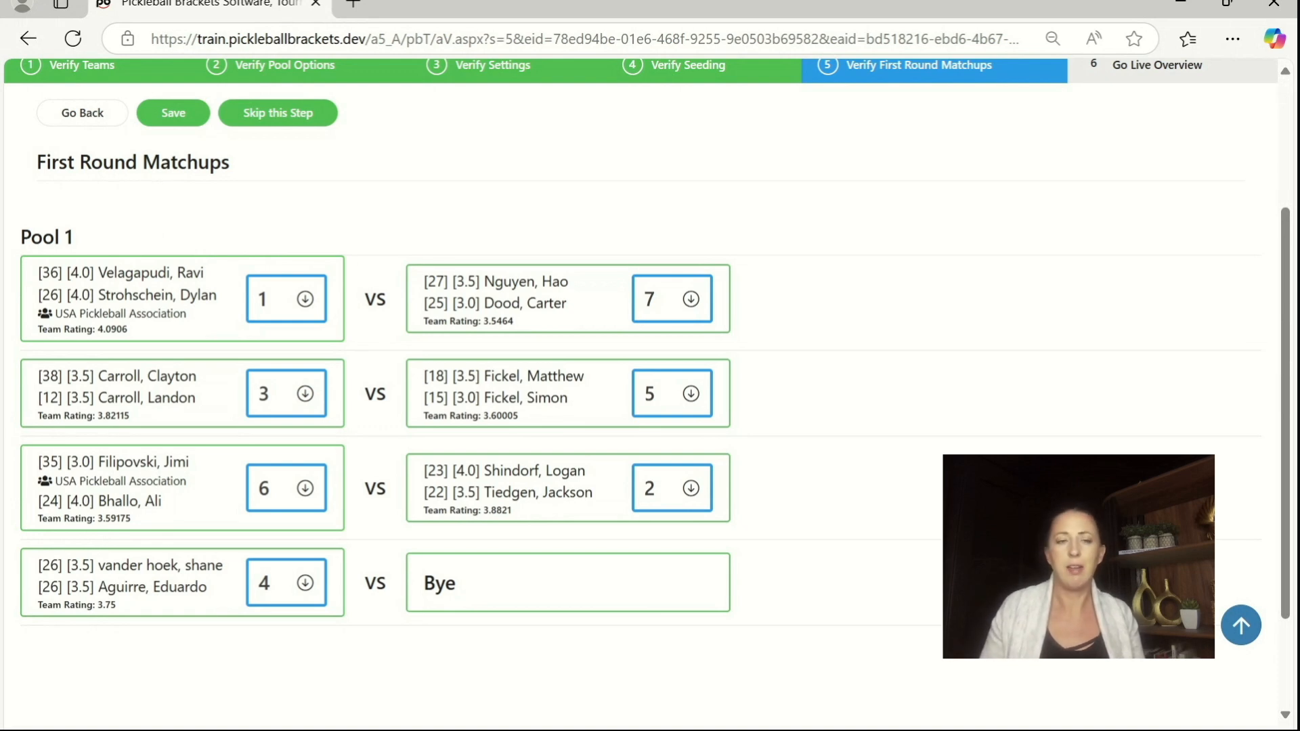
pyautogui.click(274, 298)
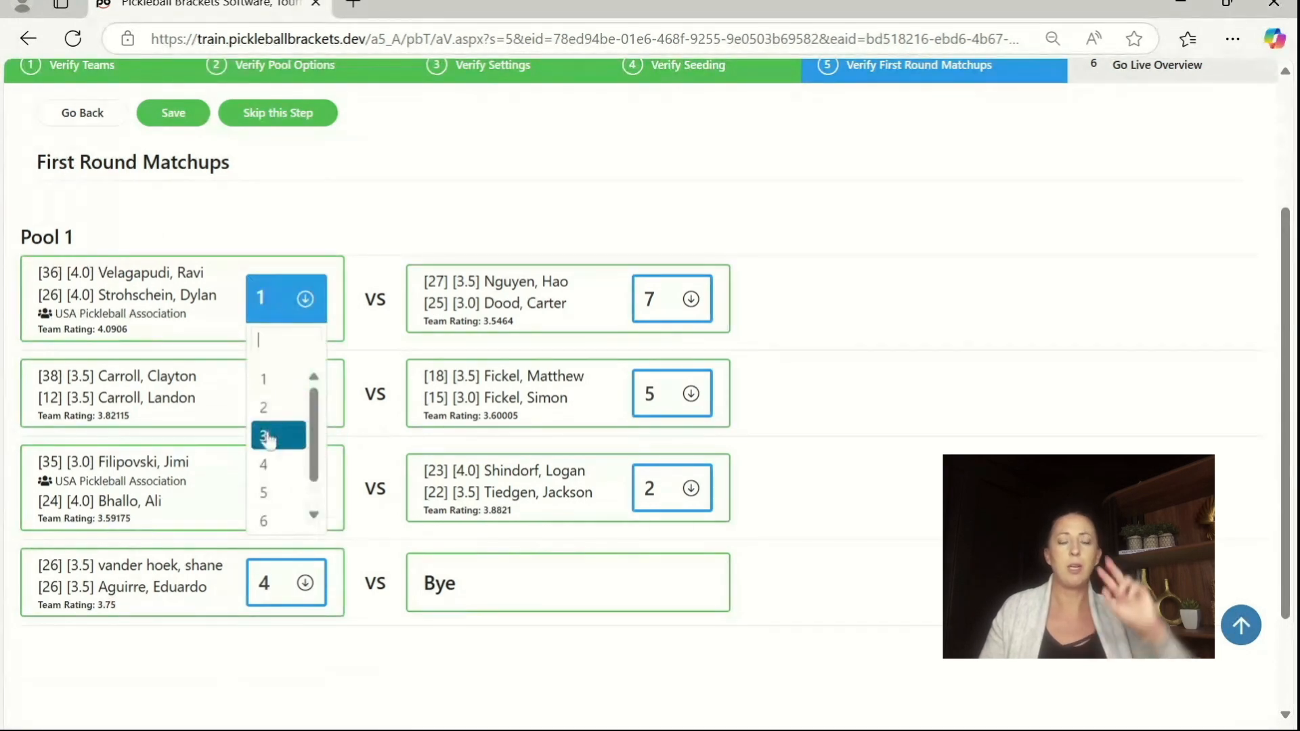
pyautogui.press('Down')
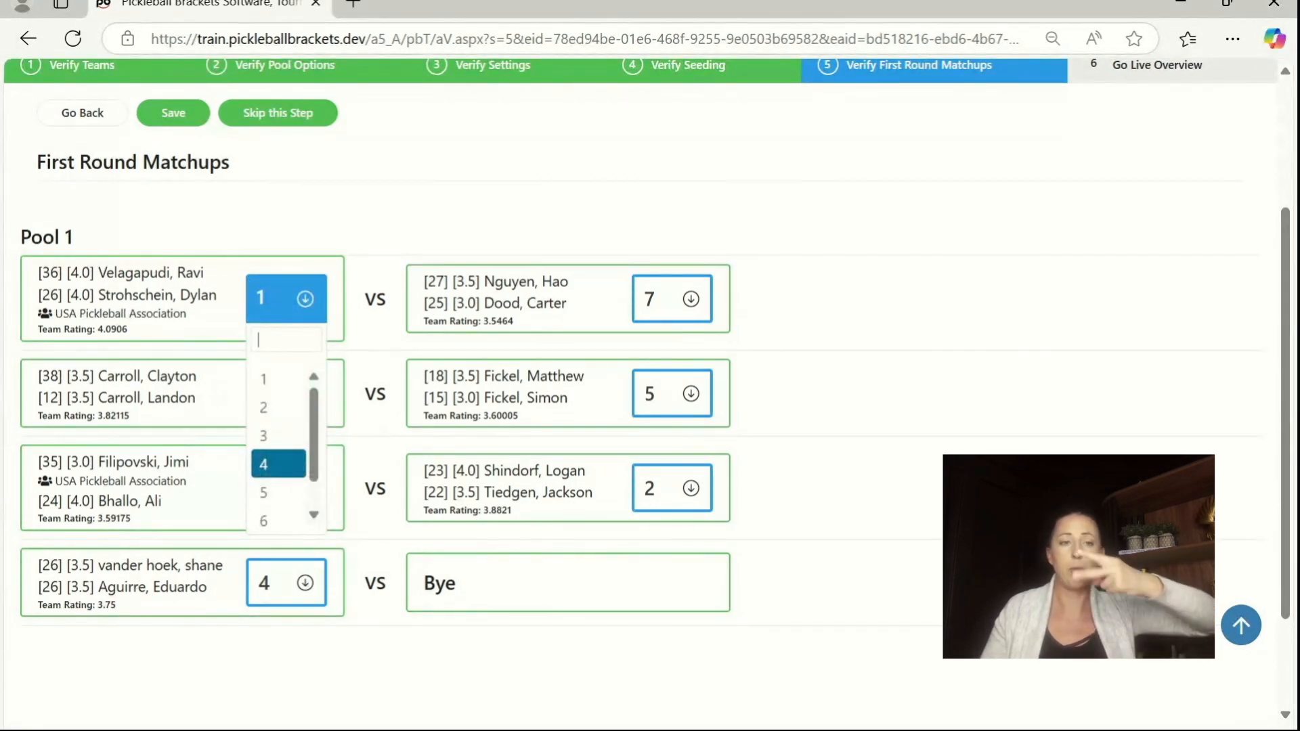
pyautogui.click(265, 436)
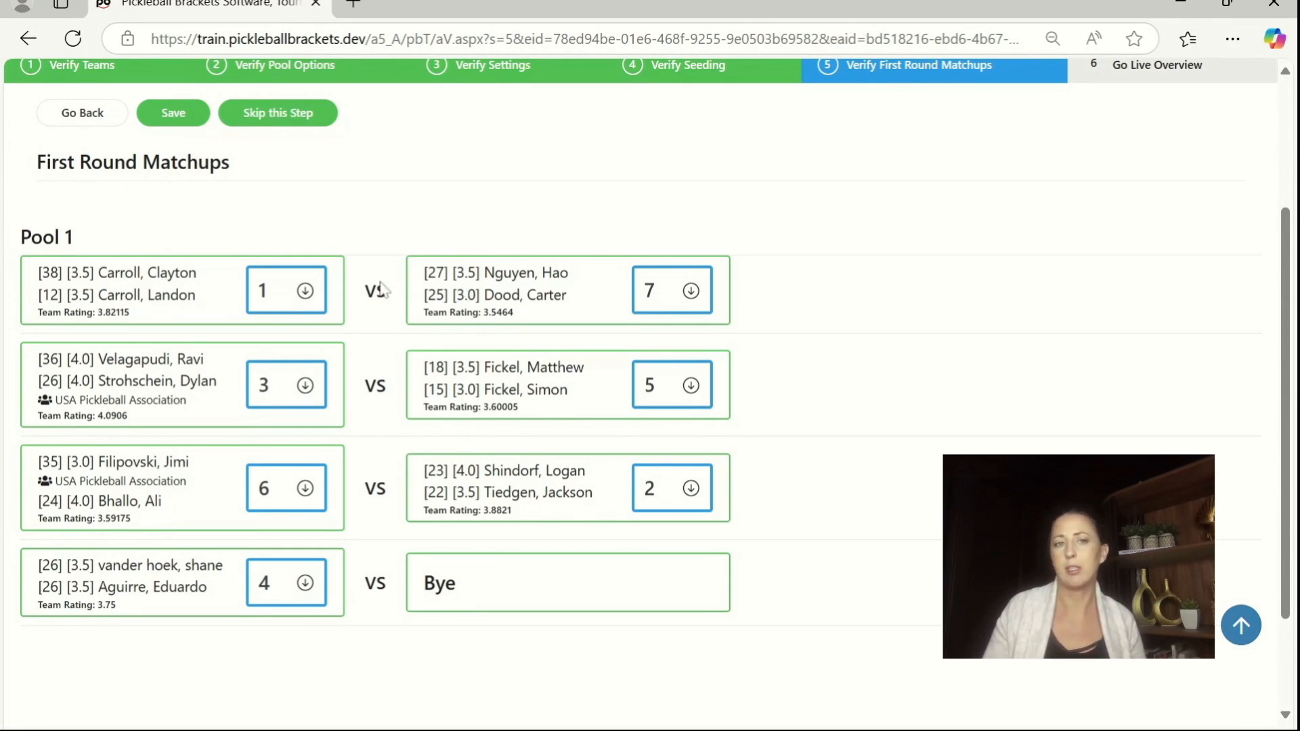
pyautogui.click(303, 296)
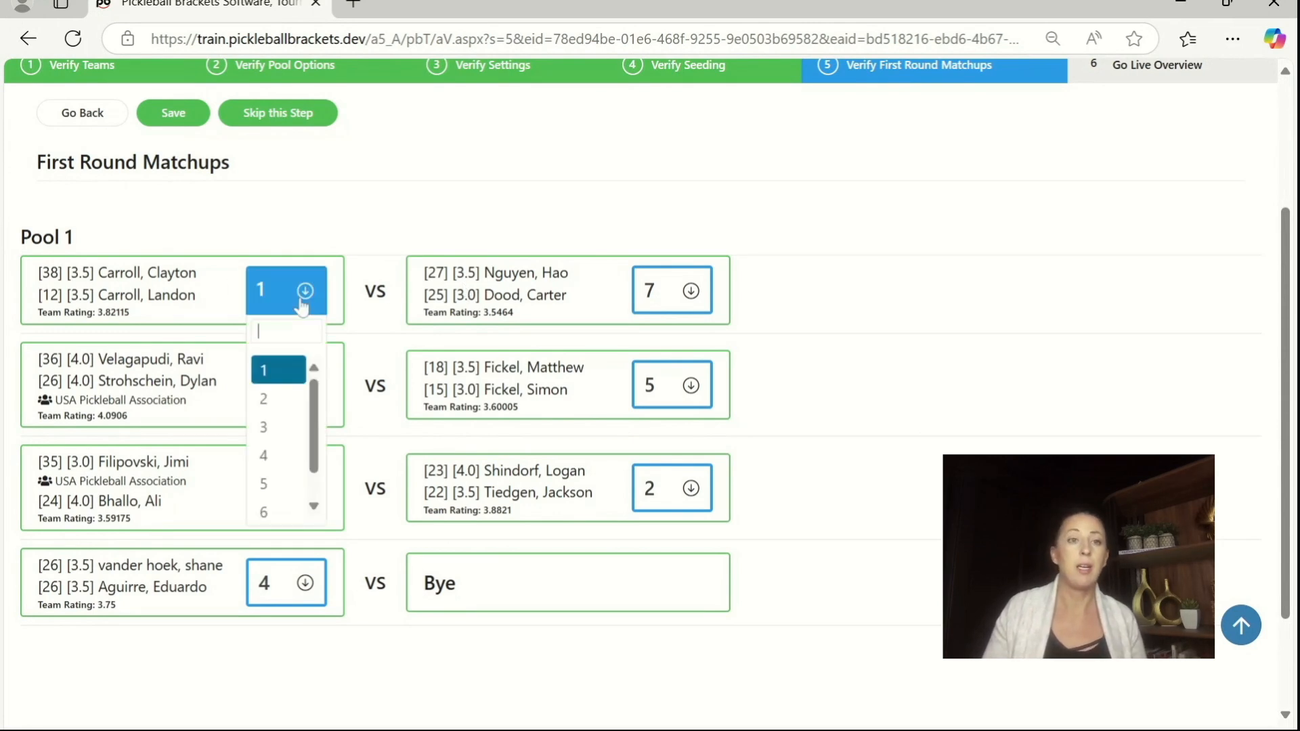
pyautogui.click(287, 427)
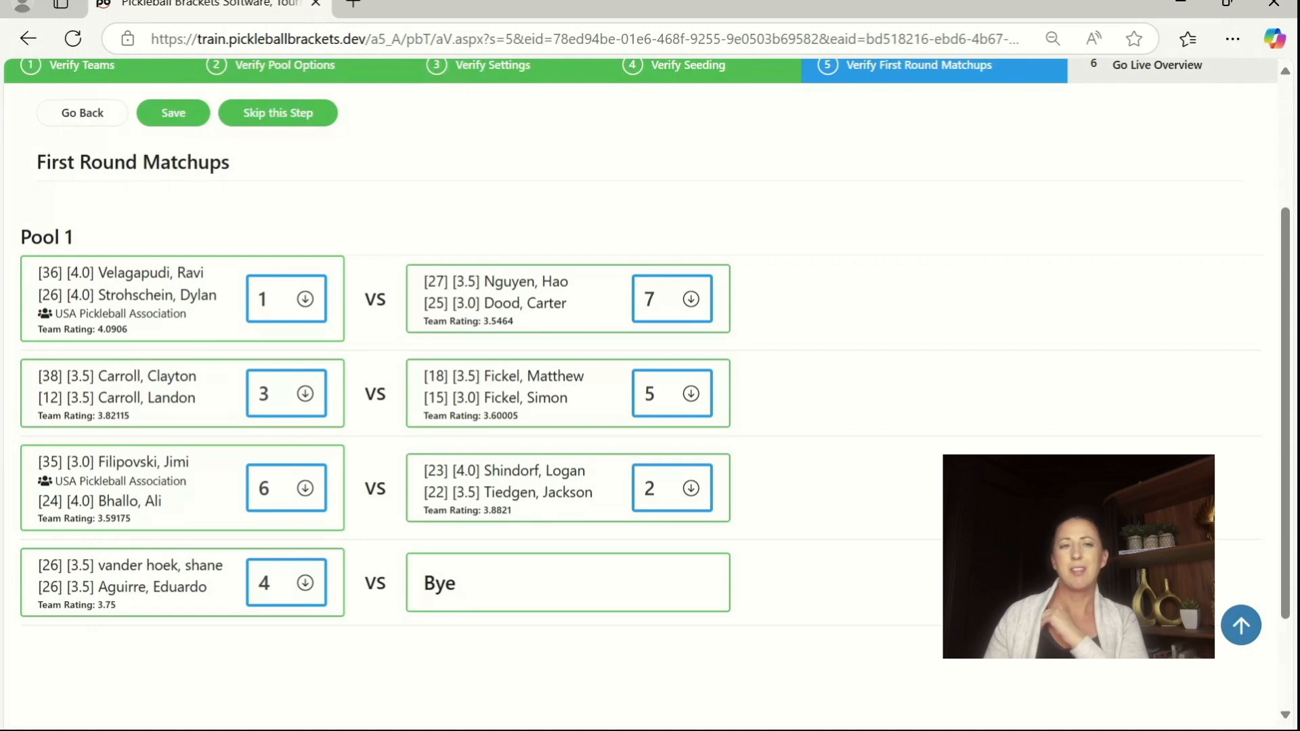
# Step: Skip the first-round matchups step and complete and confirm the verification of the Mens Doubles Skill (4.0) Age (10 To 26) event
pyautogui.click(262, 115)
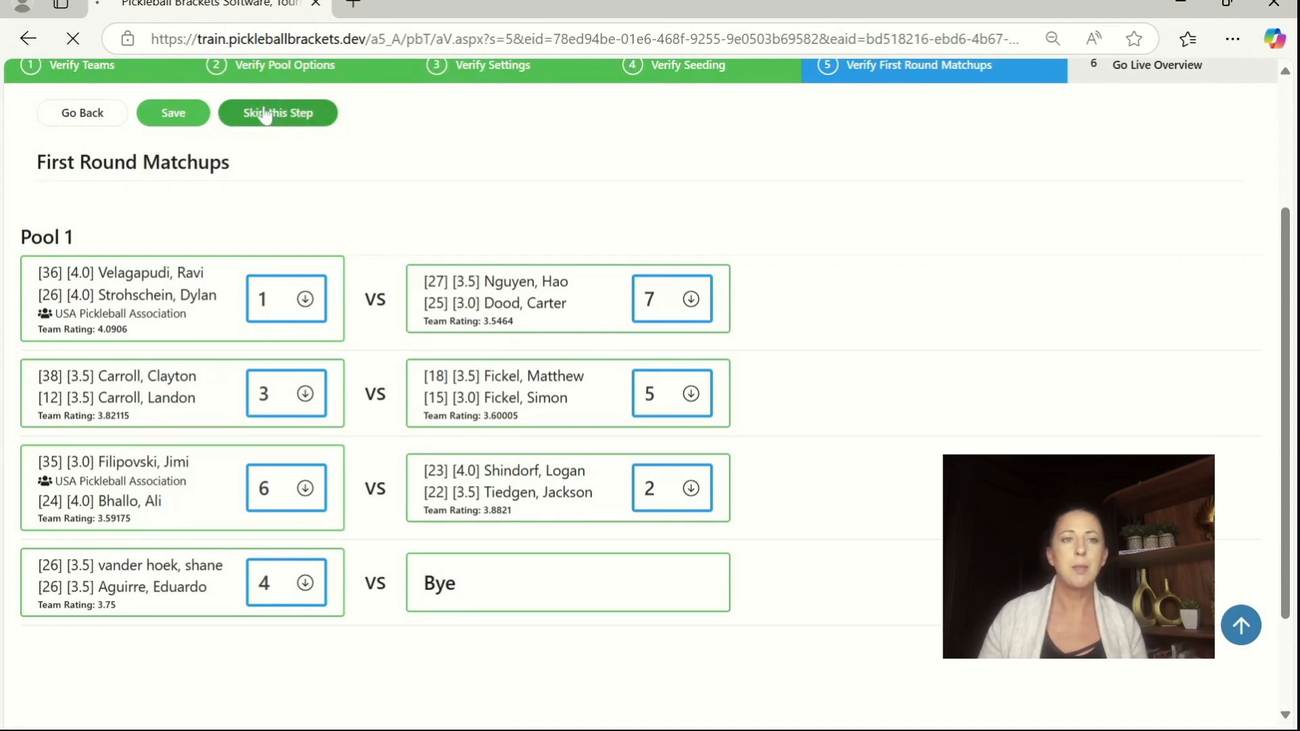
pyautogui.scroll(-2, 552, 389)
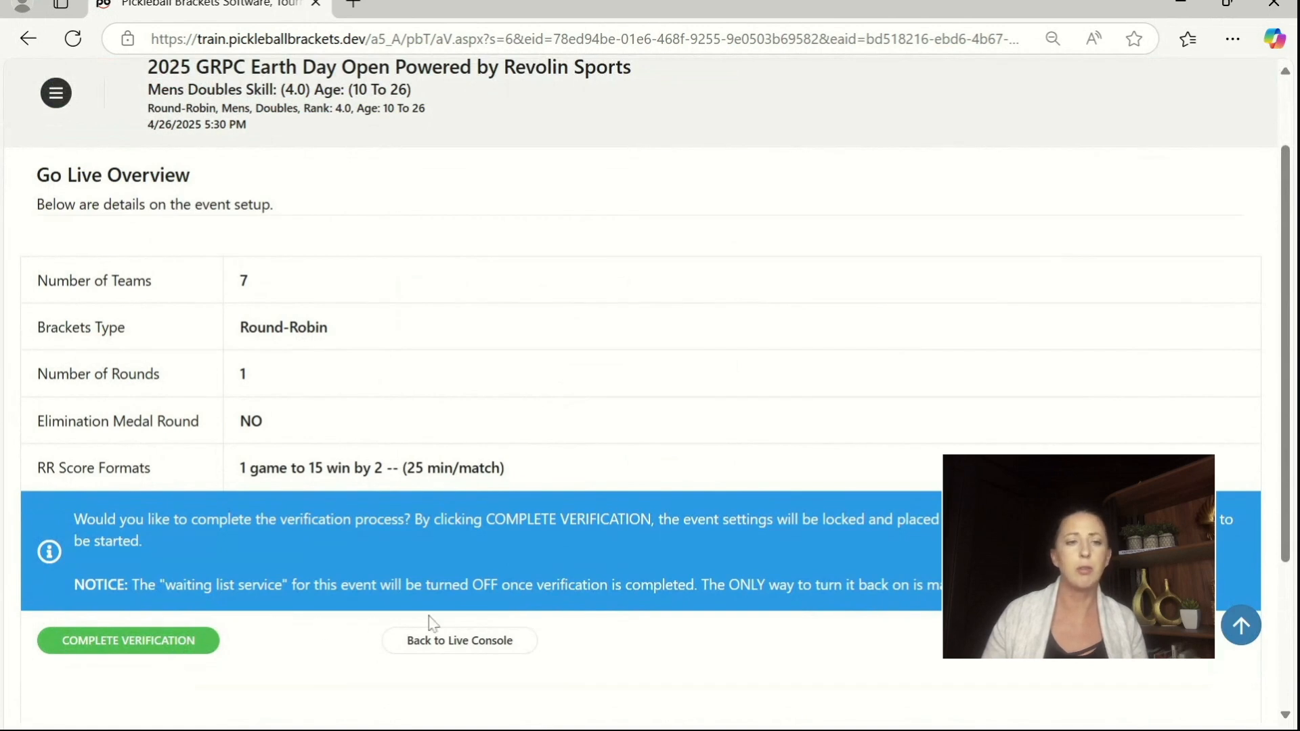
pyautogui.click(152, 645)
pyautogui.click(587, 535)
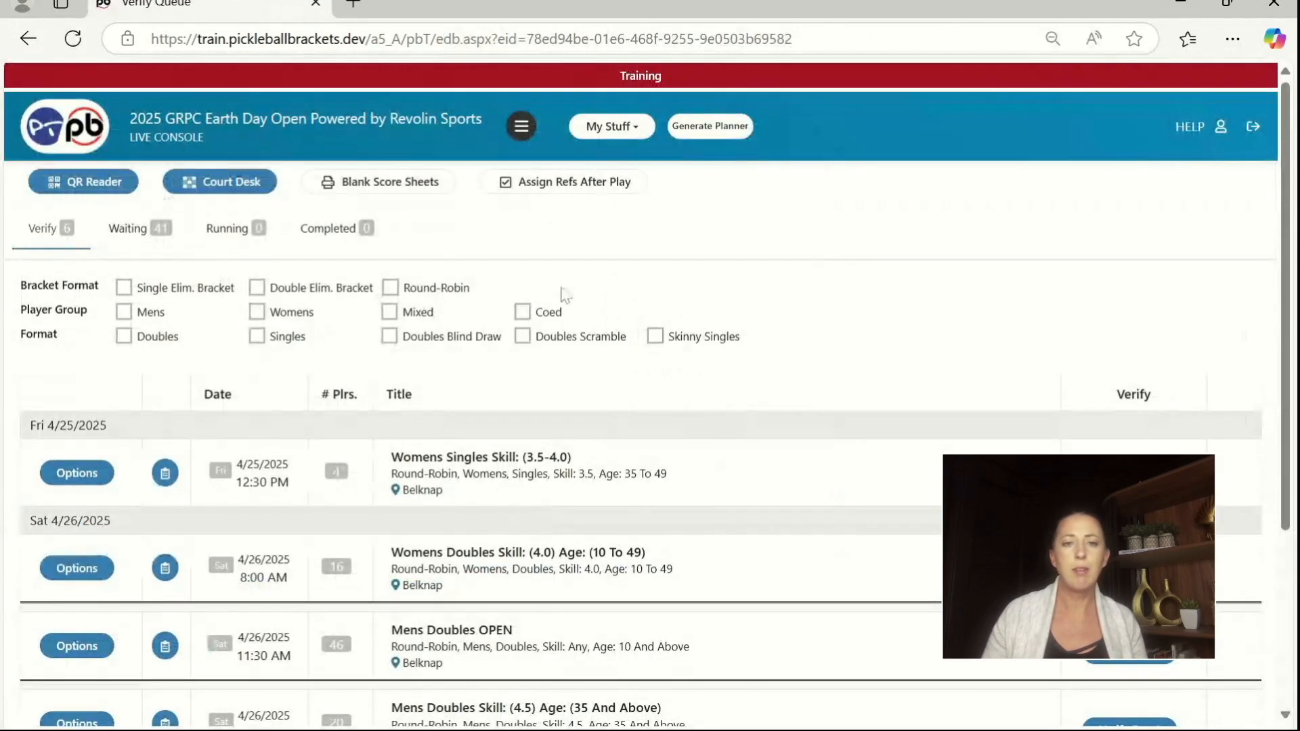
# Step: Verify the team list and pool options of the Mens Doubles Skill (4.0) Age (27 To 34) event, keeping Round-Robin without pools
pyautogui.scroll(-1, 625, 391)
pyautogui.scroll(-3, 625, 391)
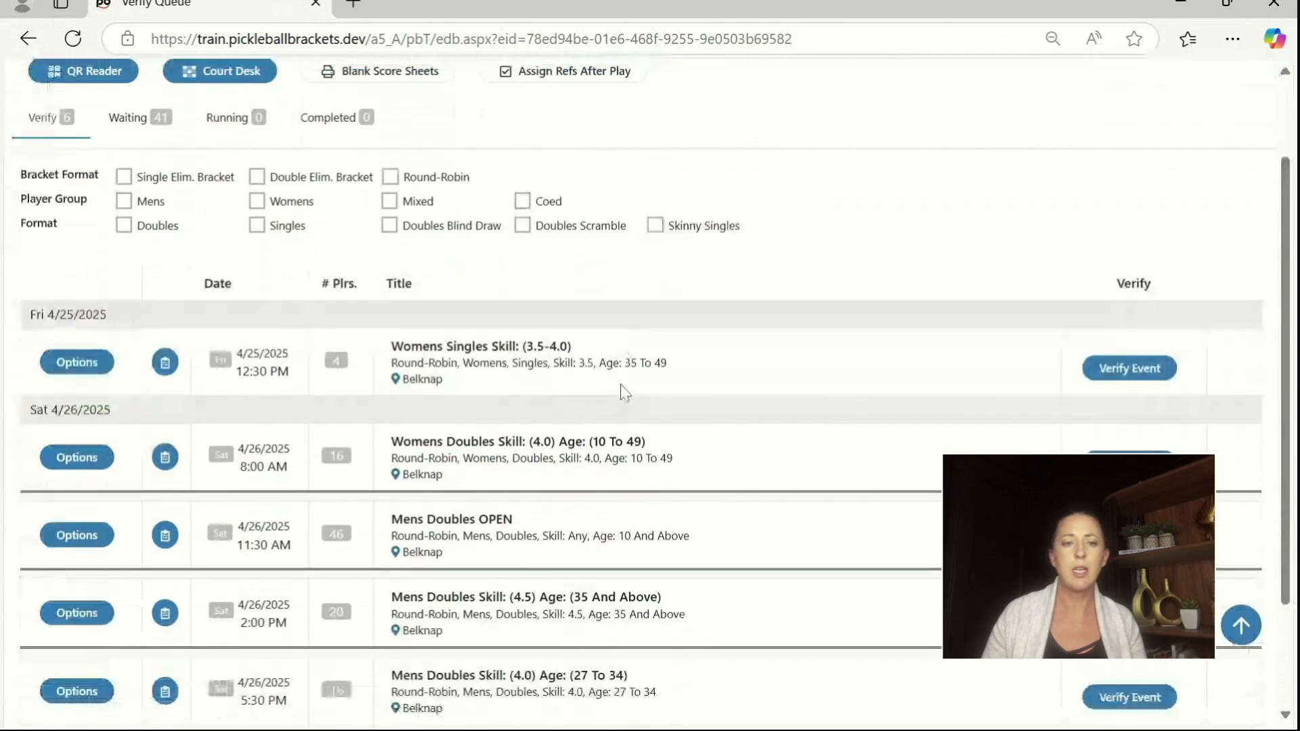
pyautogui.moveTo(418, 583); pyautogui.dragTo(429, 616)
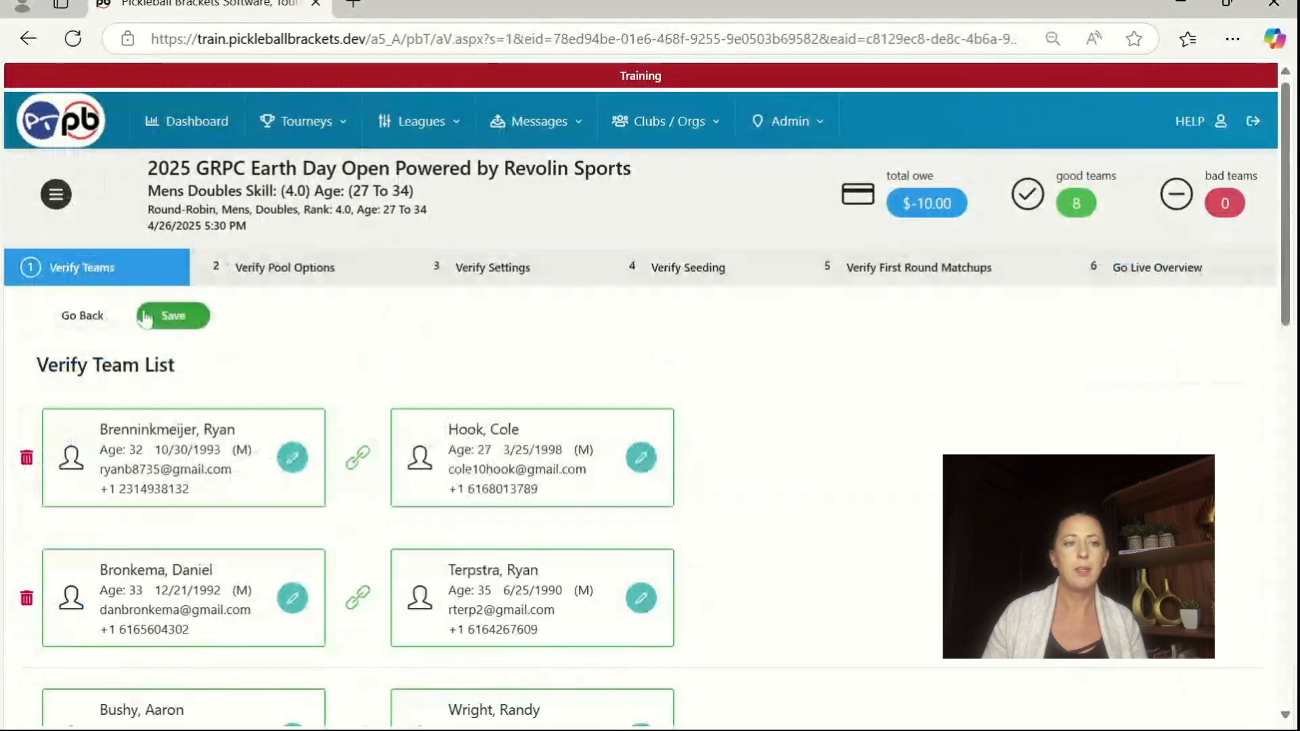
pyautogui.click(147, 317)
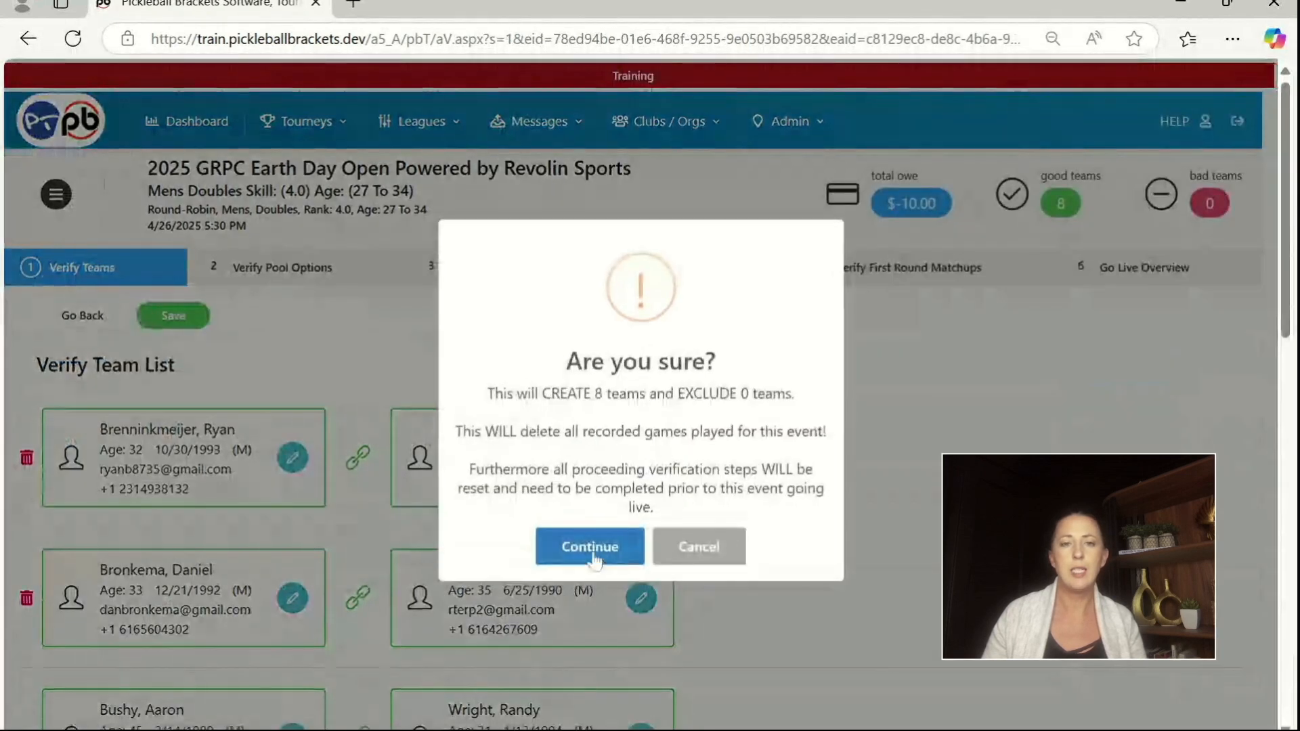
pyautogui.click(593, 549)
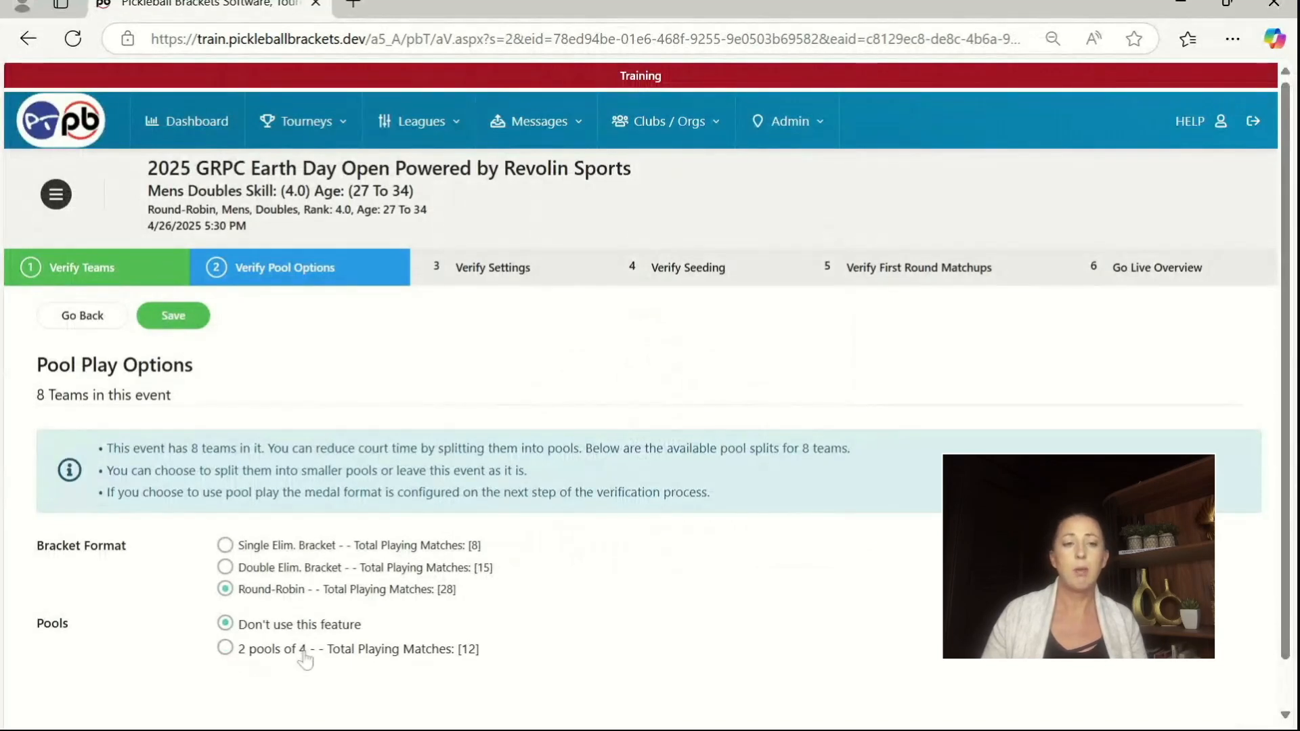
pyautogui.click(166, 318)
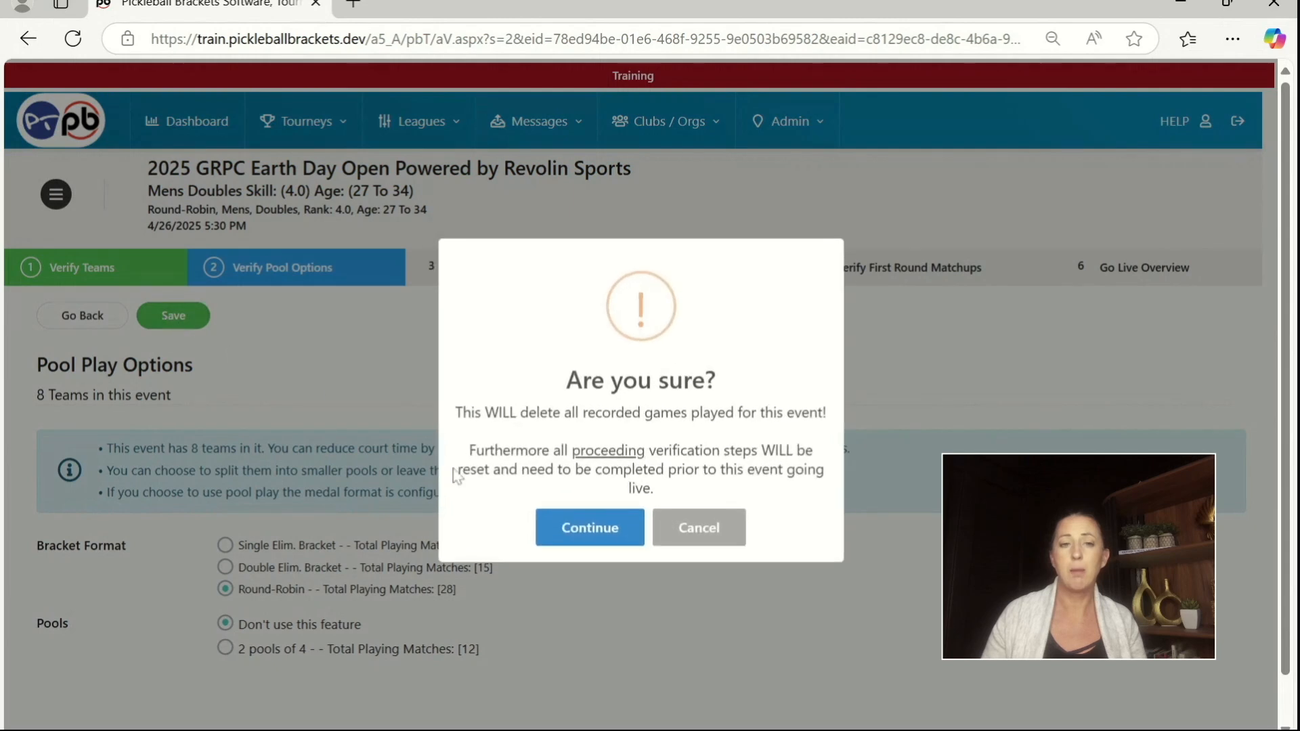
pyautogui.click(592, 532)
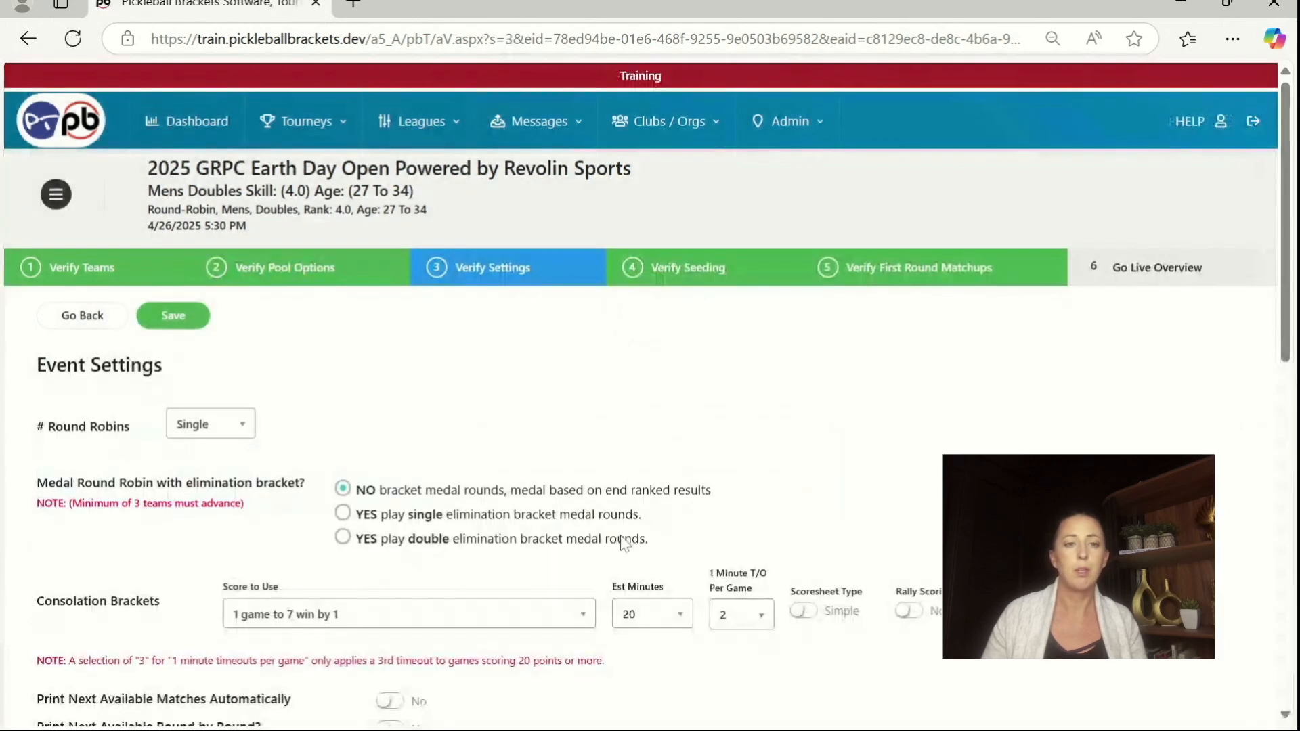
# Step: Review the event settings, keep the score format of 1 game to 15 win by 2, and save and confirm them
pyautogui.scroll(-5, 308, 423)
pyautogui.scroll(-1, 300, 416)
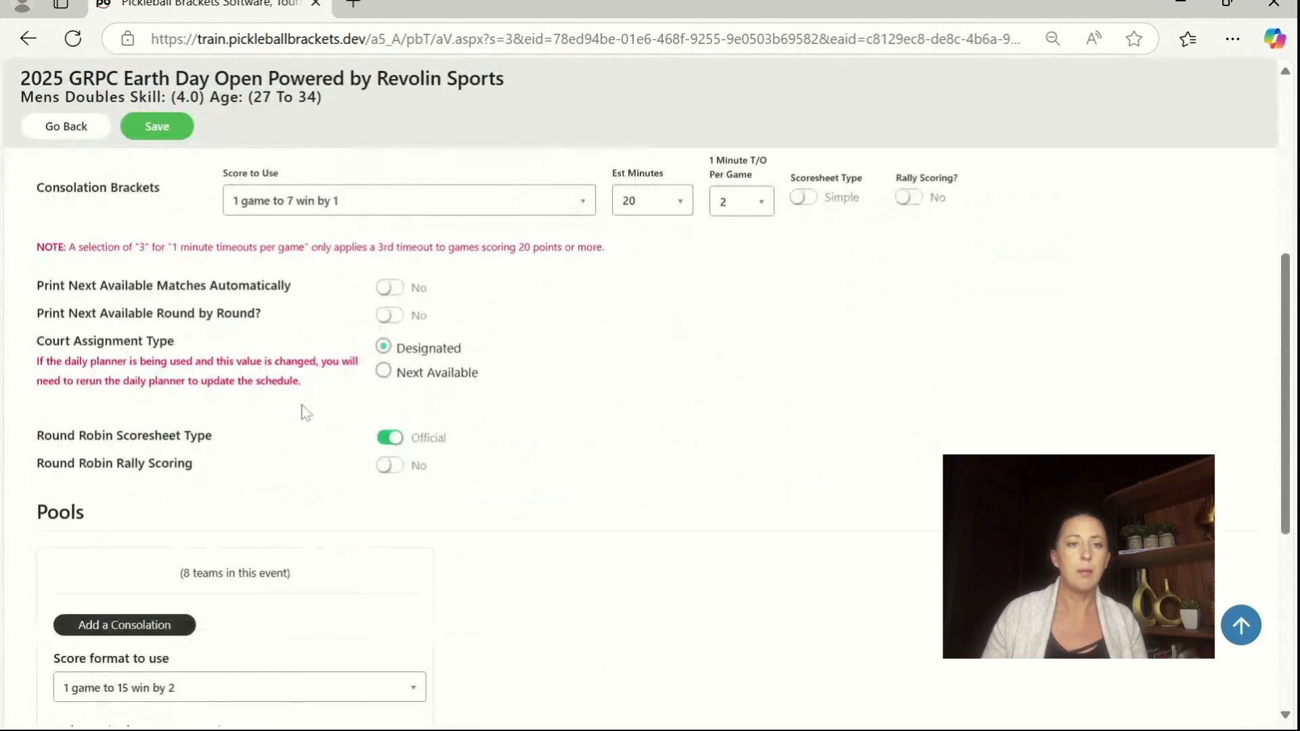
pyautogui.scroll(-1, 294, 481)
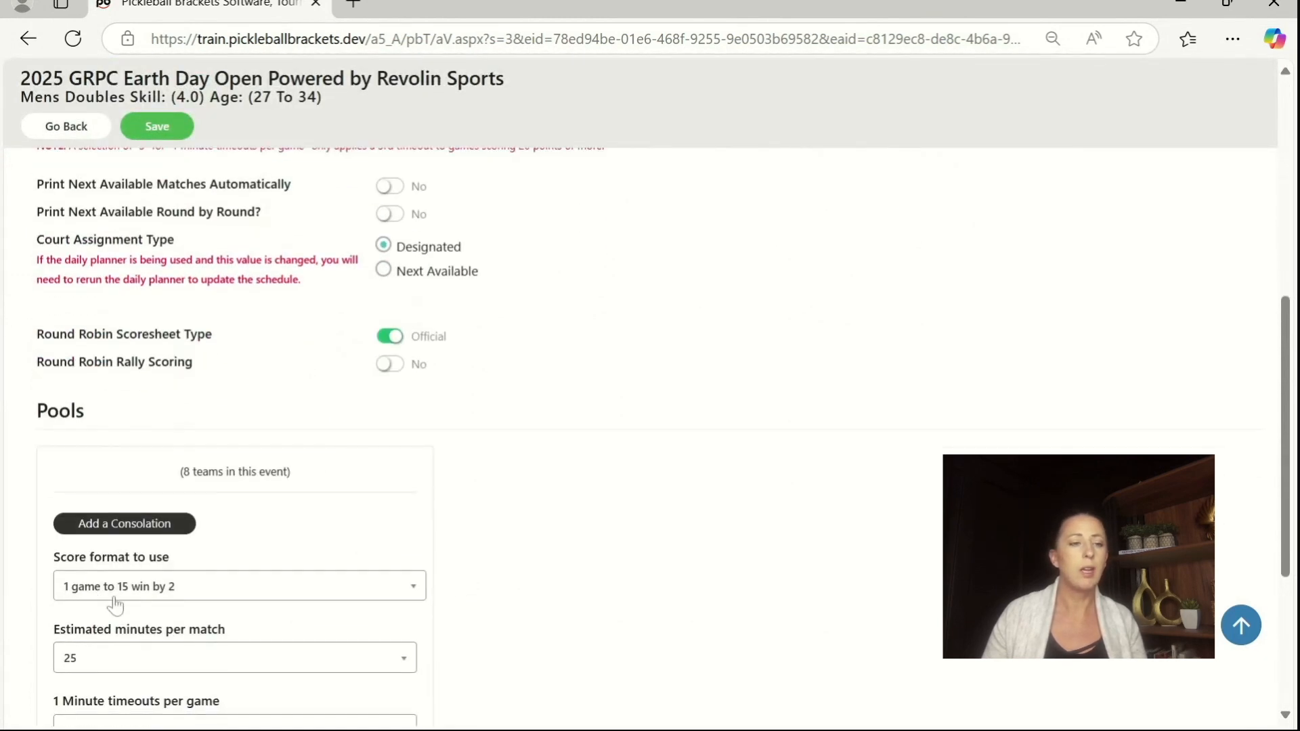
pyautogui.click(161, 135)
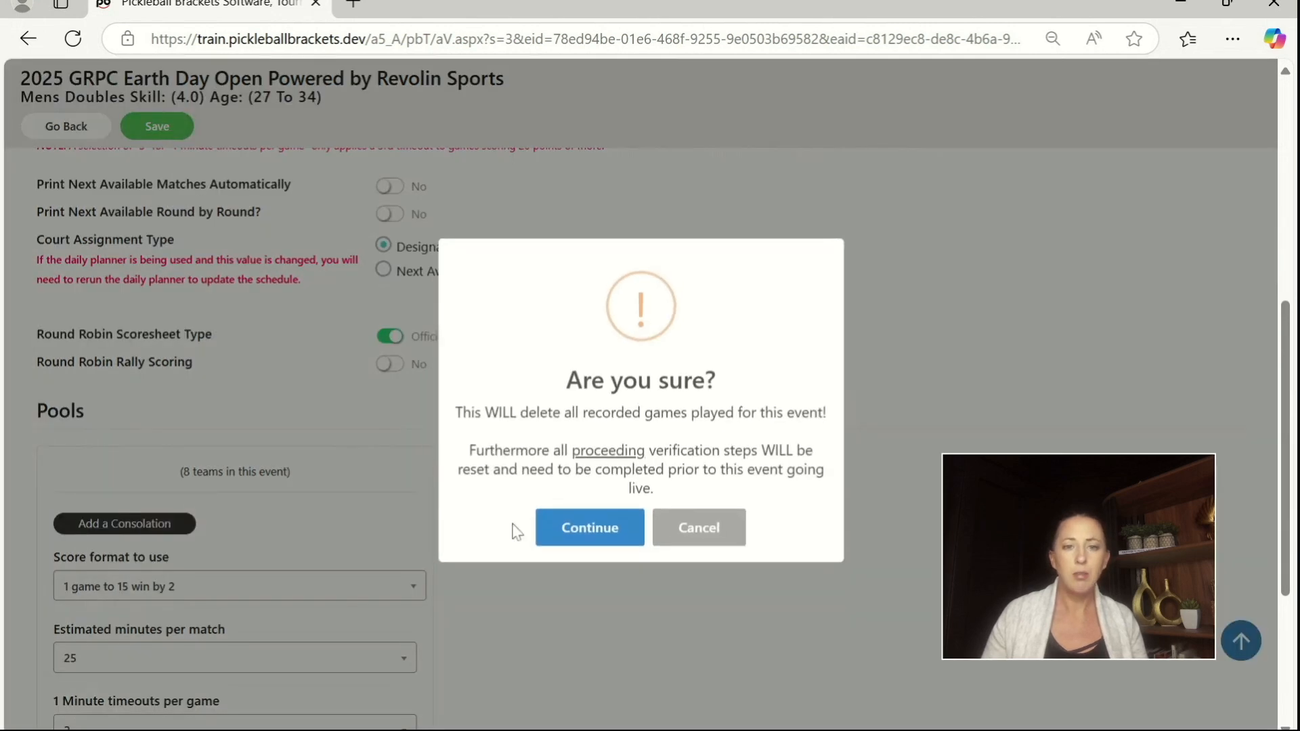
pyautogui.click(588, 532)
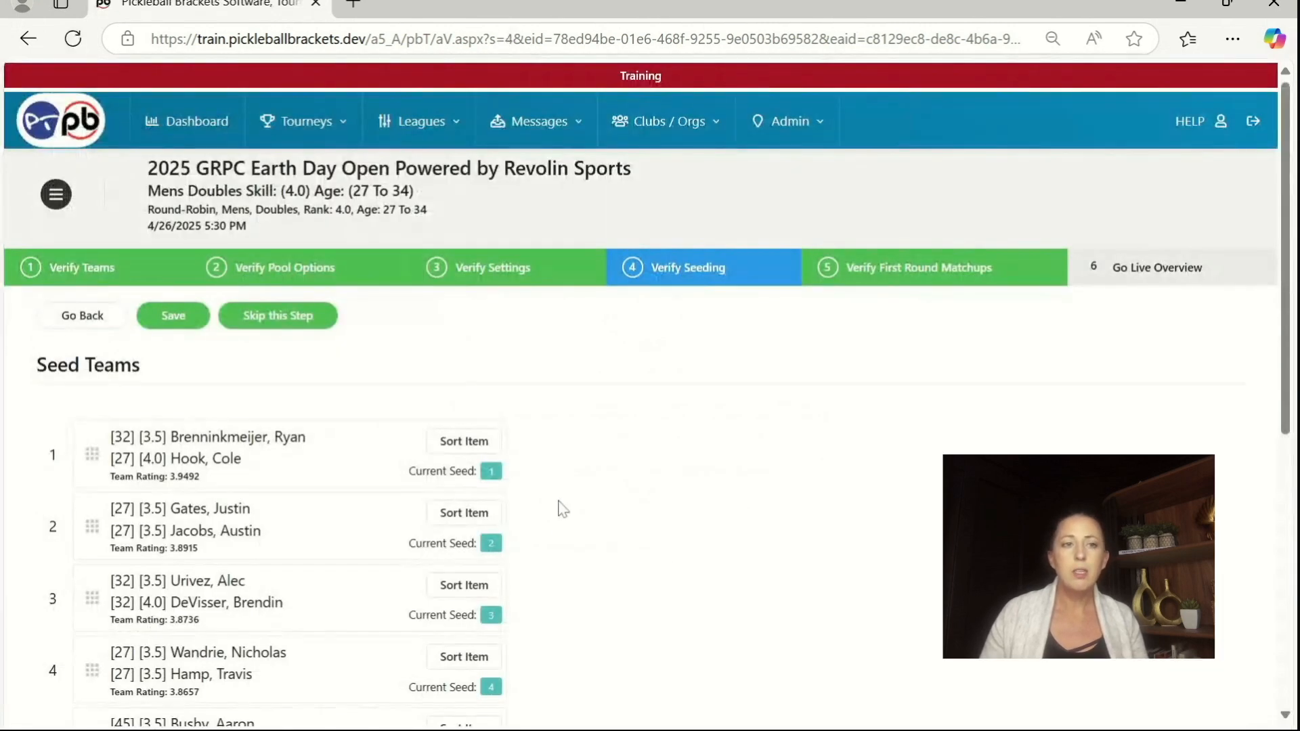
# Step: Skip the seeding and first-round matchups steps, and complete and confirm the event's verification
pyautogui.click(293, 316)
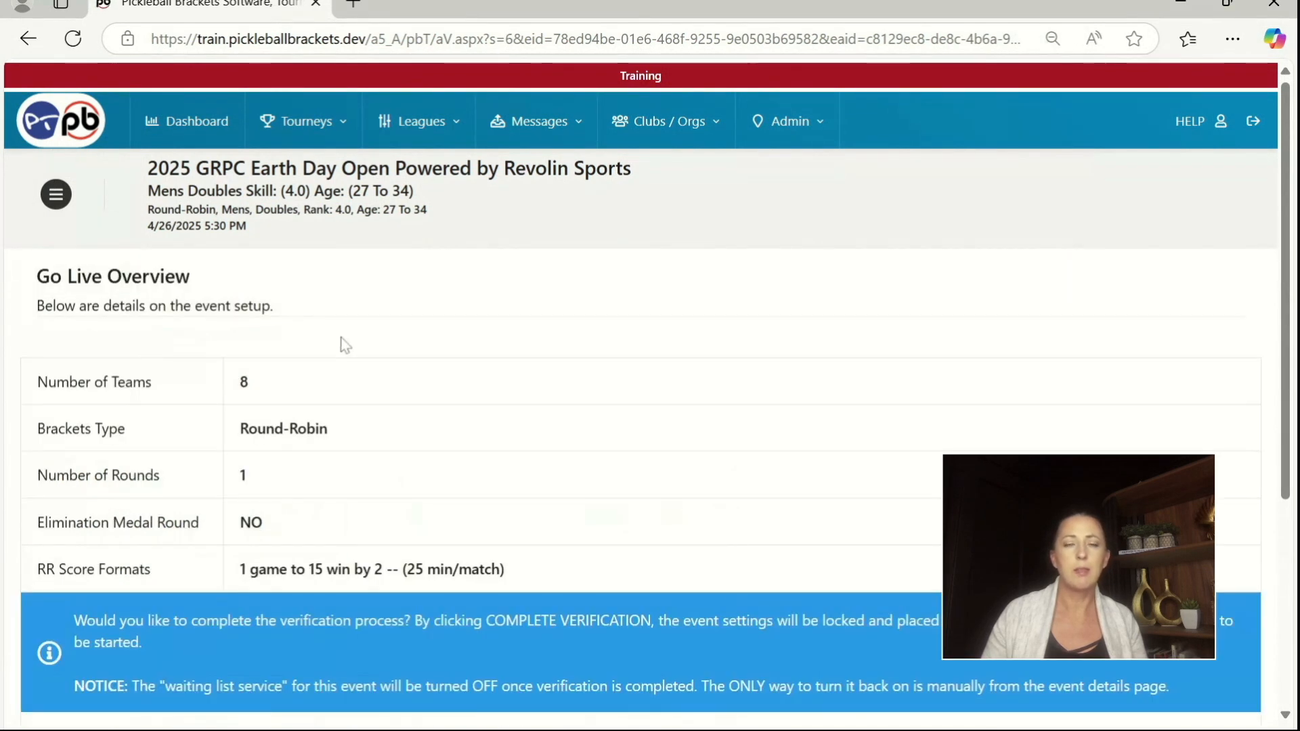
pyautogui.scroll(-3, 284, 291)
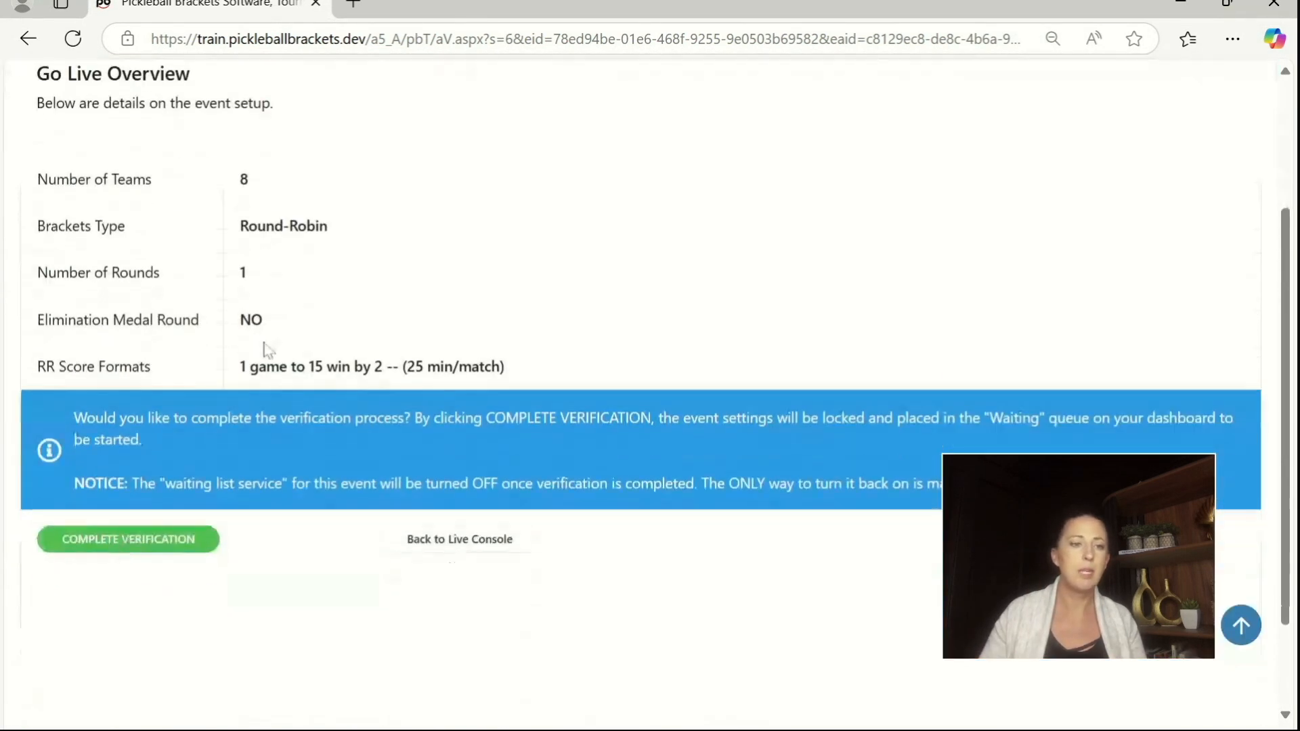
pyautogui.click(138, 541)
pyautogui.click(589, 530)
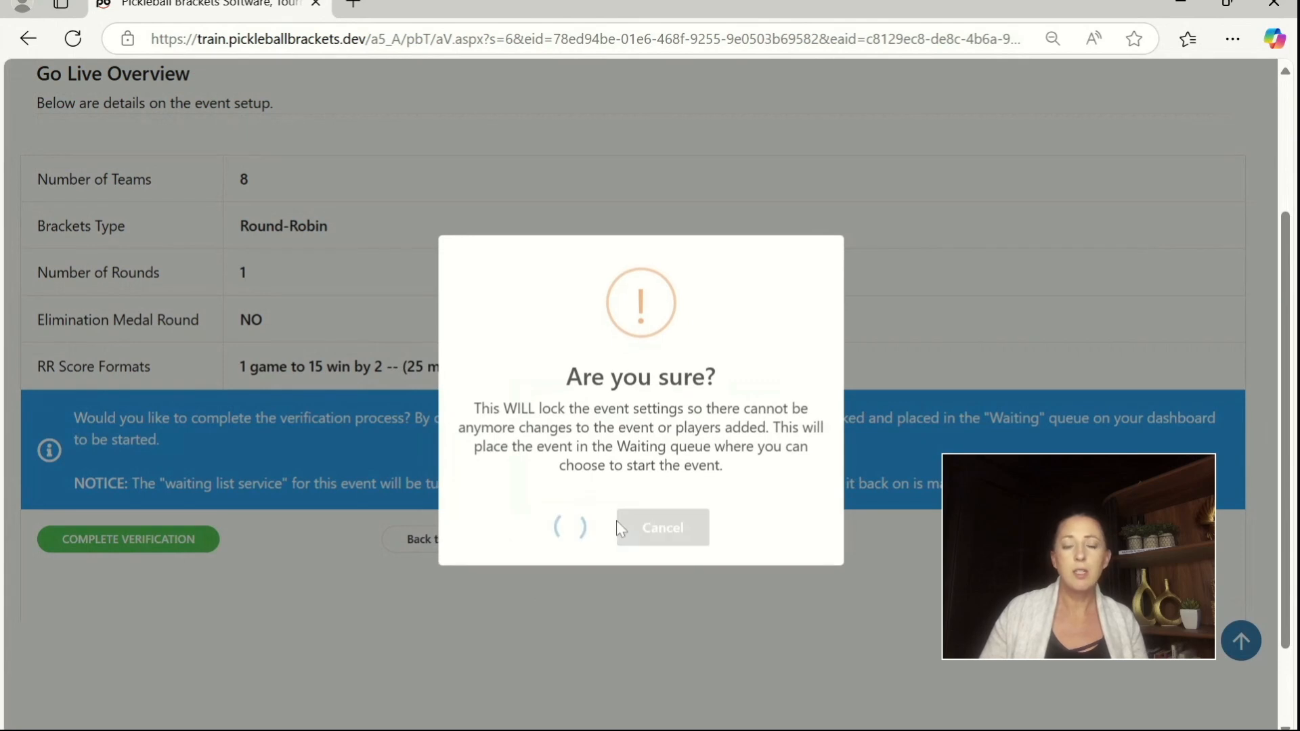
# Step: Verify the team list and pool options of the Mens Doubles Skill (4.0) Age (35 To 49) event, keeping Round-Robin without pools
pyautogui.scroll(-3, 752, 541)
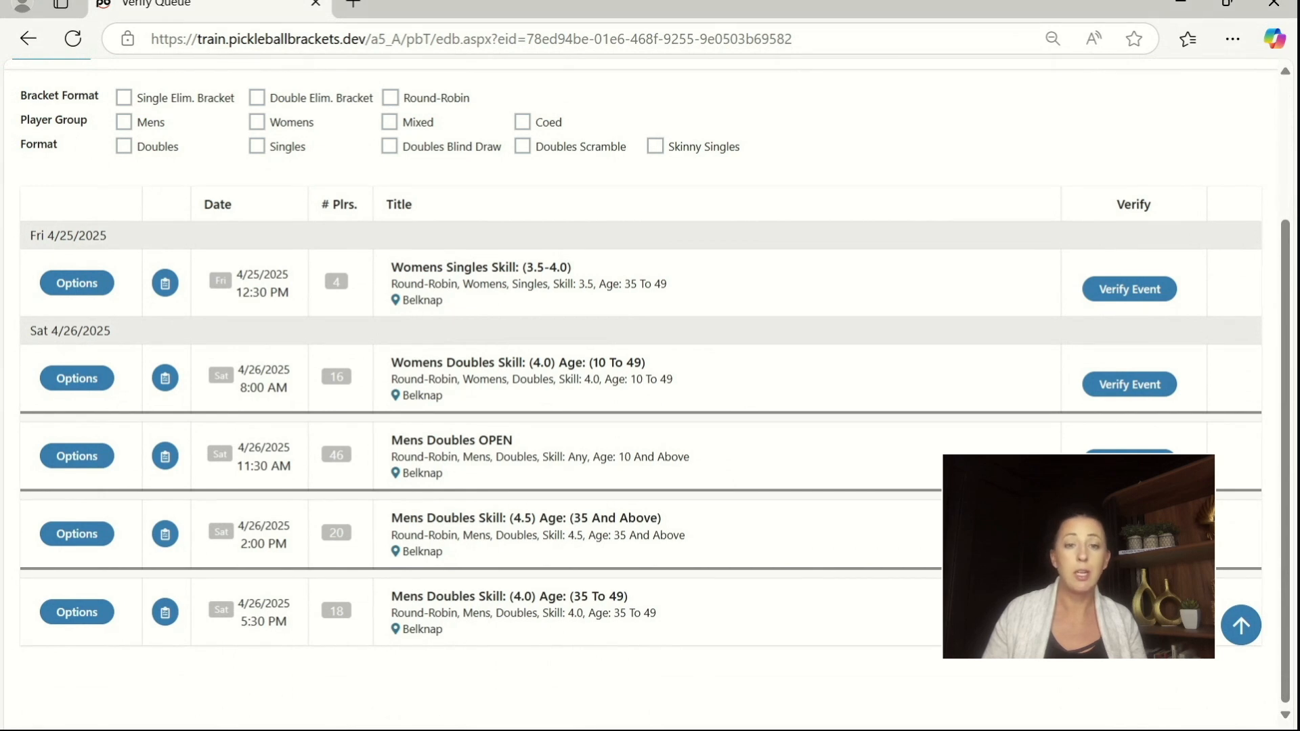
pyautogui.click(1129, 617)
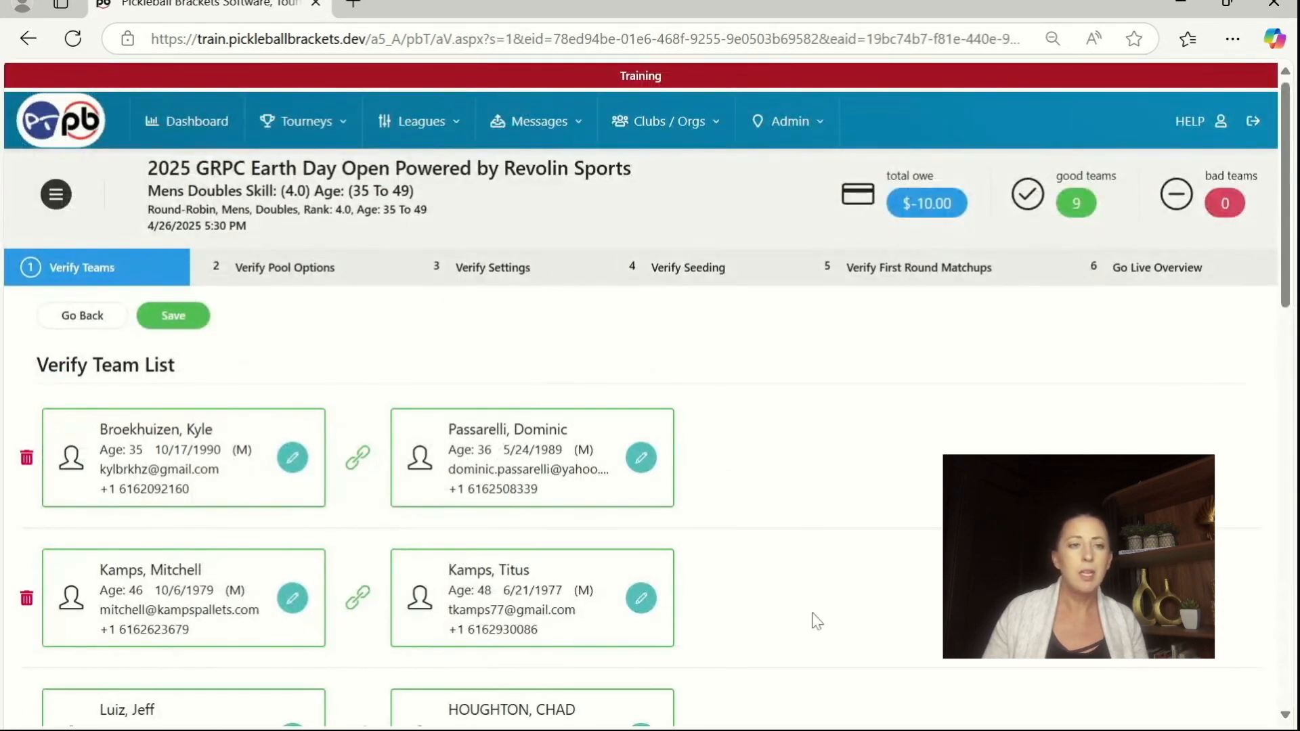
pyautogui.click(173, 315)
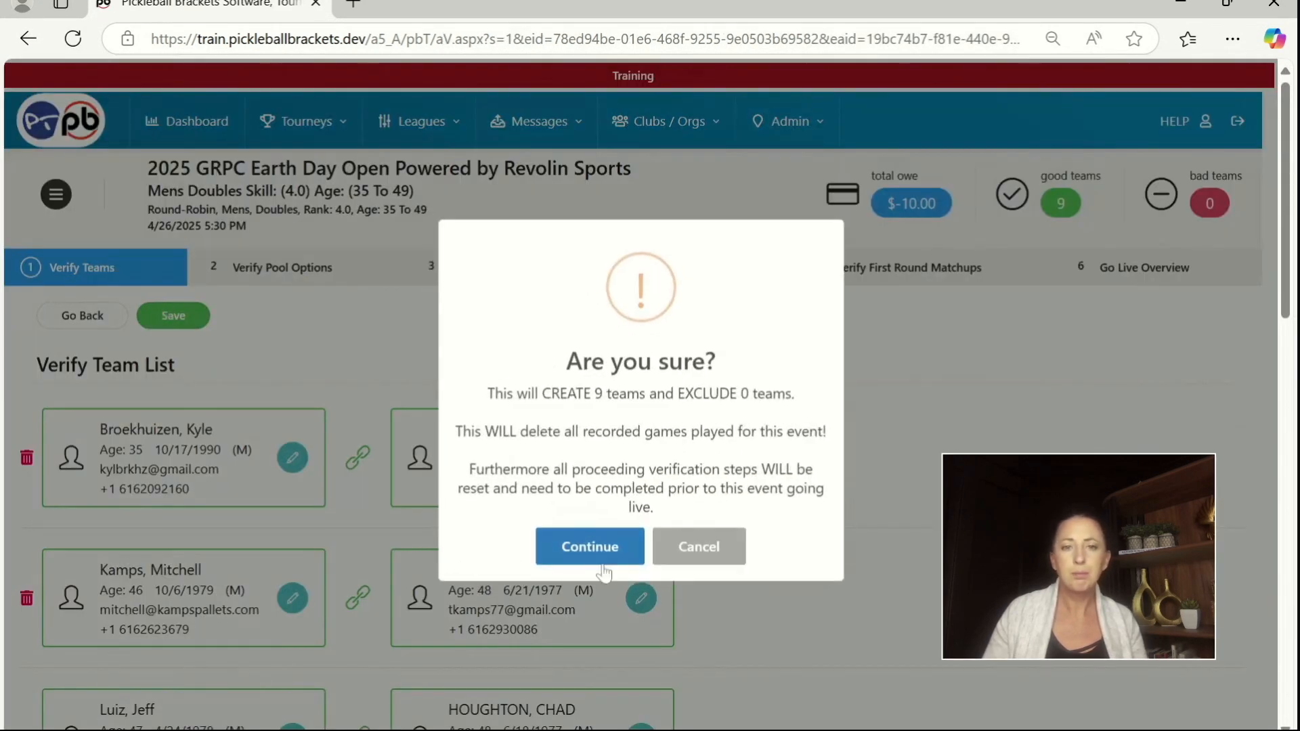
pyautogui.click(604, 562)
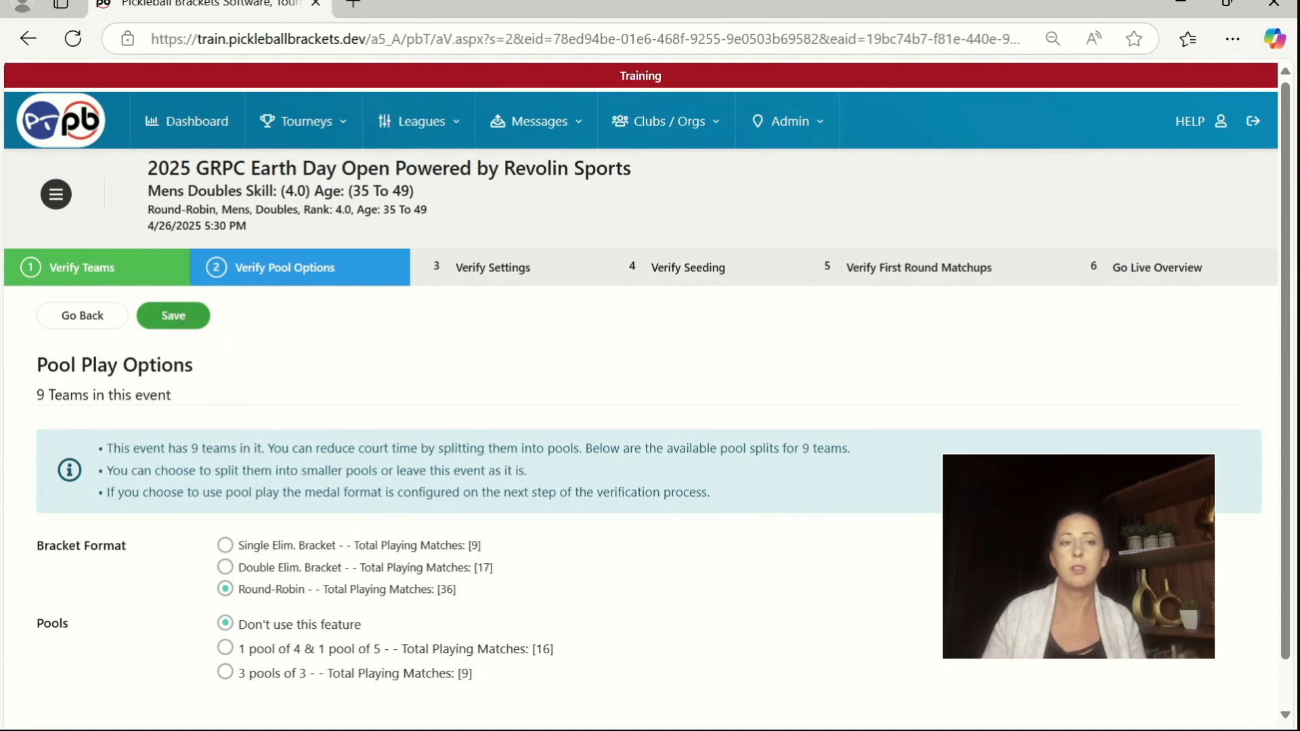
pyautogui.click(174, 316)
pyautogui.click(580, 529)
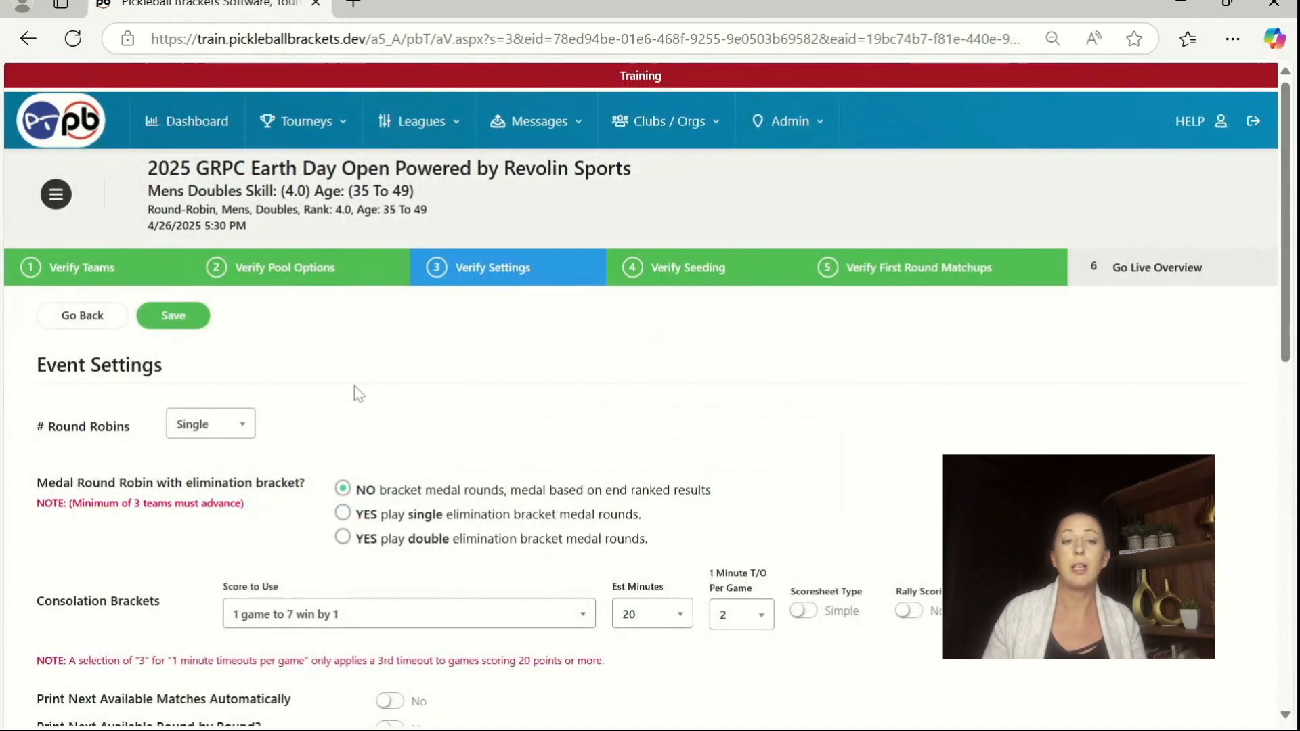
# Step: Set the pool's score format to 1 game to 11 win by 2 in the event settings
pyautogui.scroll(-3, 359, 394)
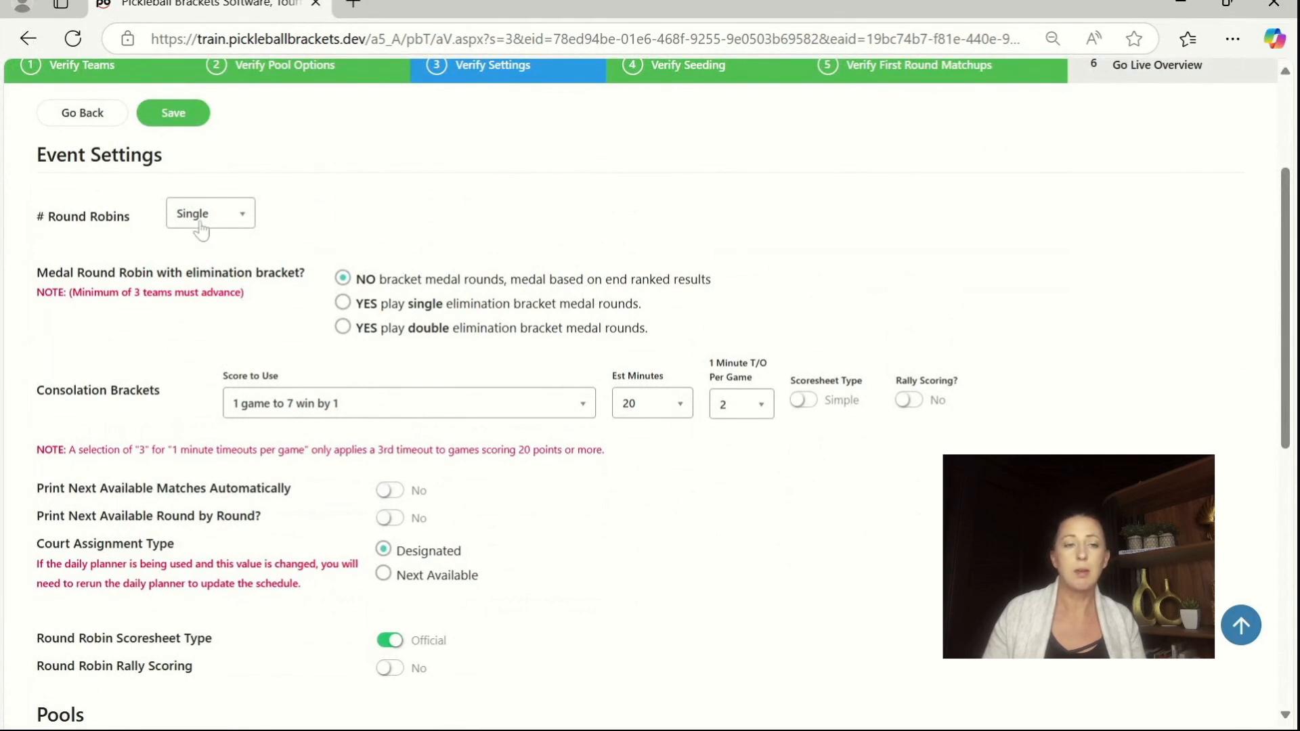
pyautogui.scroll(-2, 350, 389)
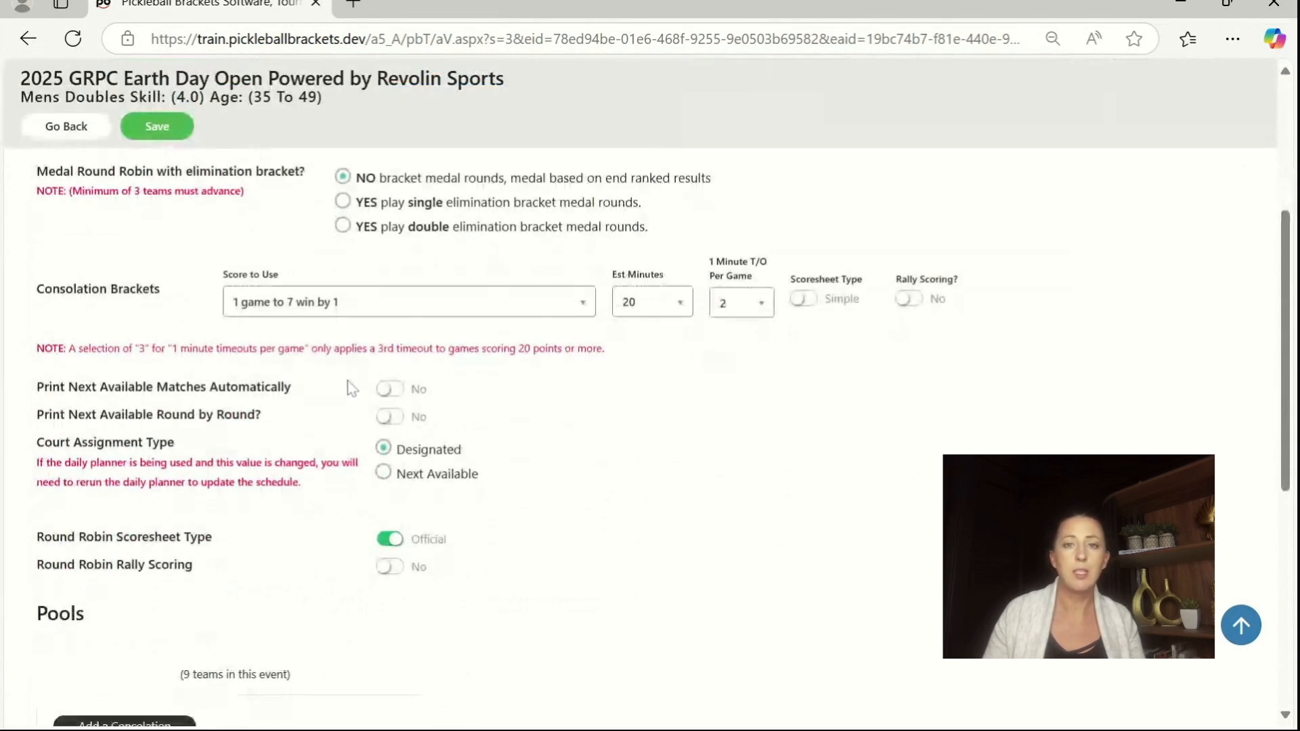
pyautogui.scroll(-2, 570, 480)
pyautogui.scroll(-2, 570, 479)
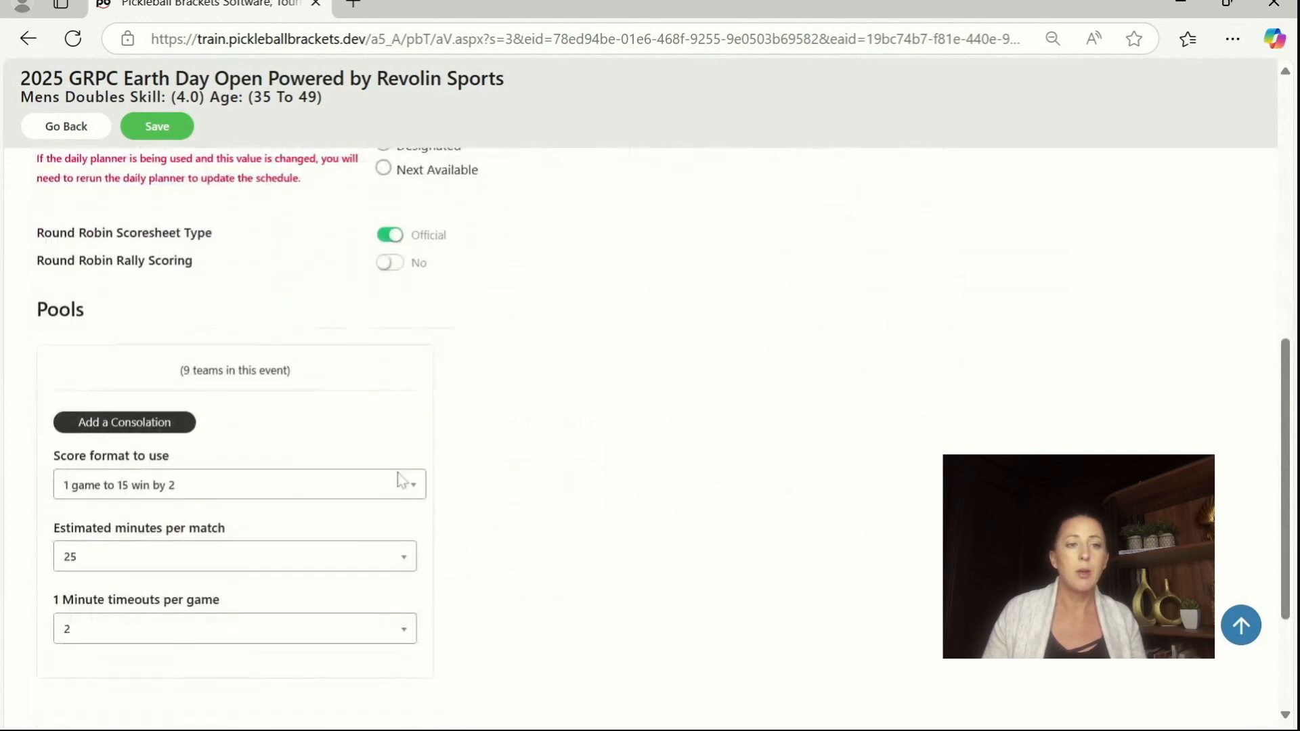
pyautogui.click(176, 494)
pyautogui.scroll(3, 180, 542)
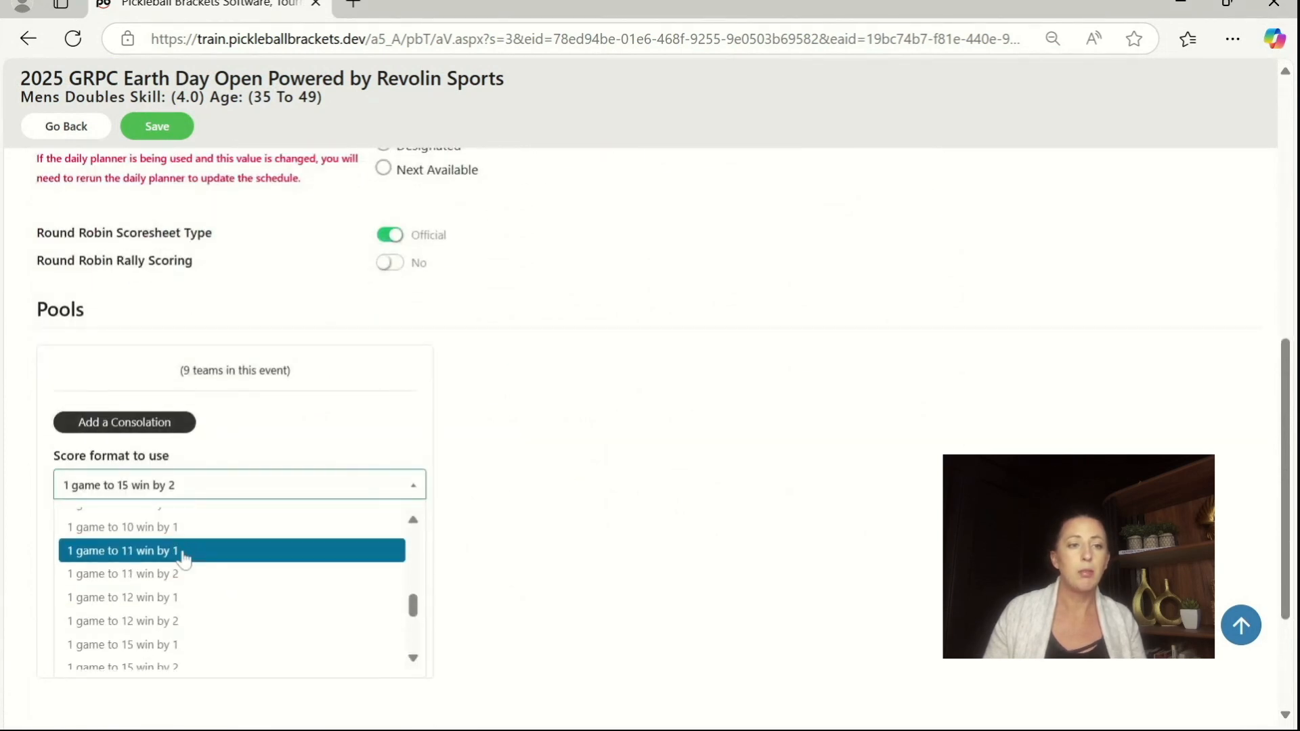
pyautogui.click(194, 579)
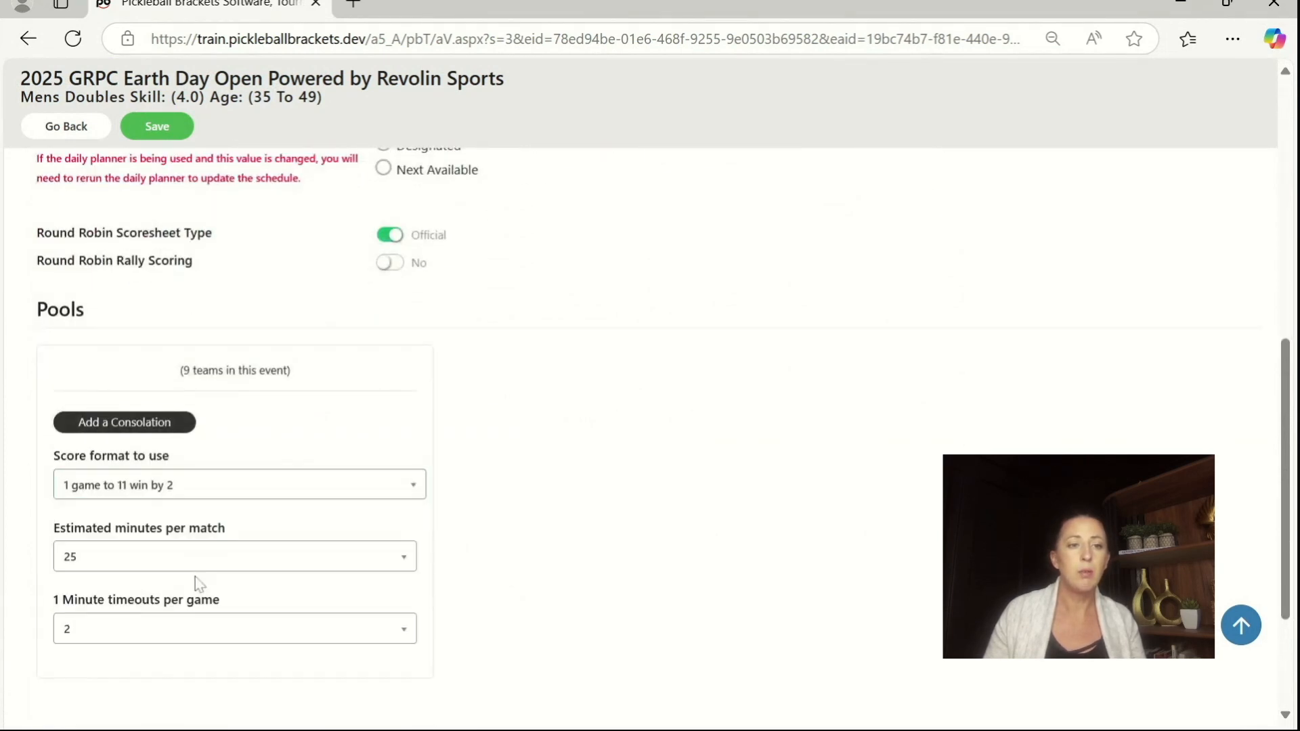
# Step: Set the pool's estimated minutes per match to 20, and save and confirm the event settings
pyautogui.click(153, 570)
pyautogui.click(150, 436)
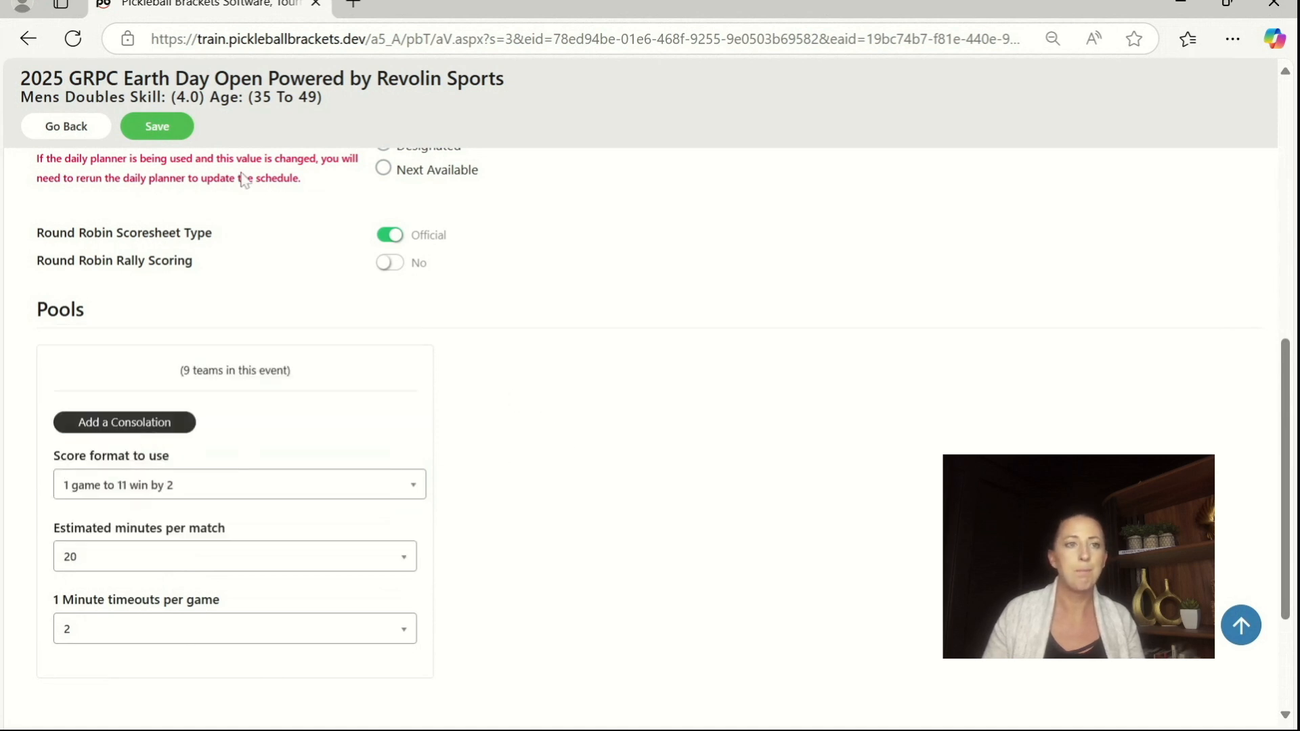
pyautogui.click(157, 129)
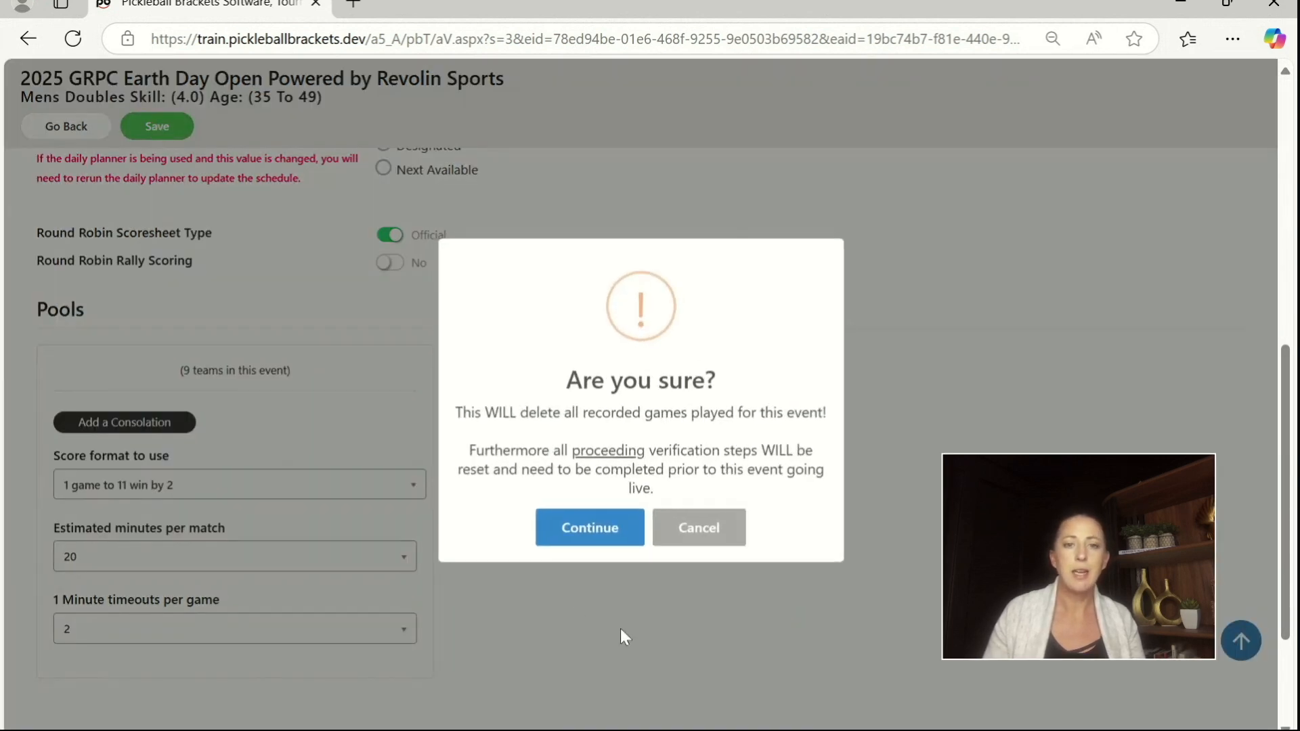
pyautogui.click(594, 525)
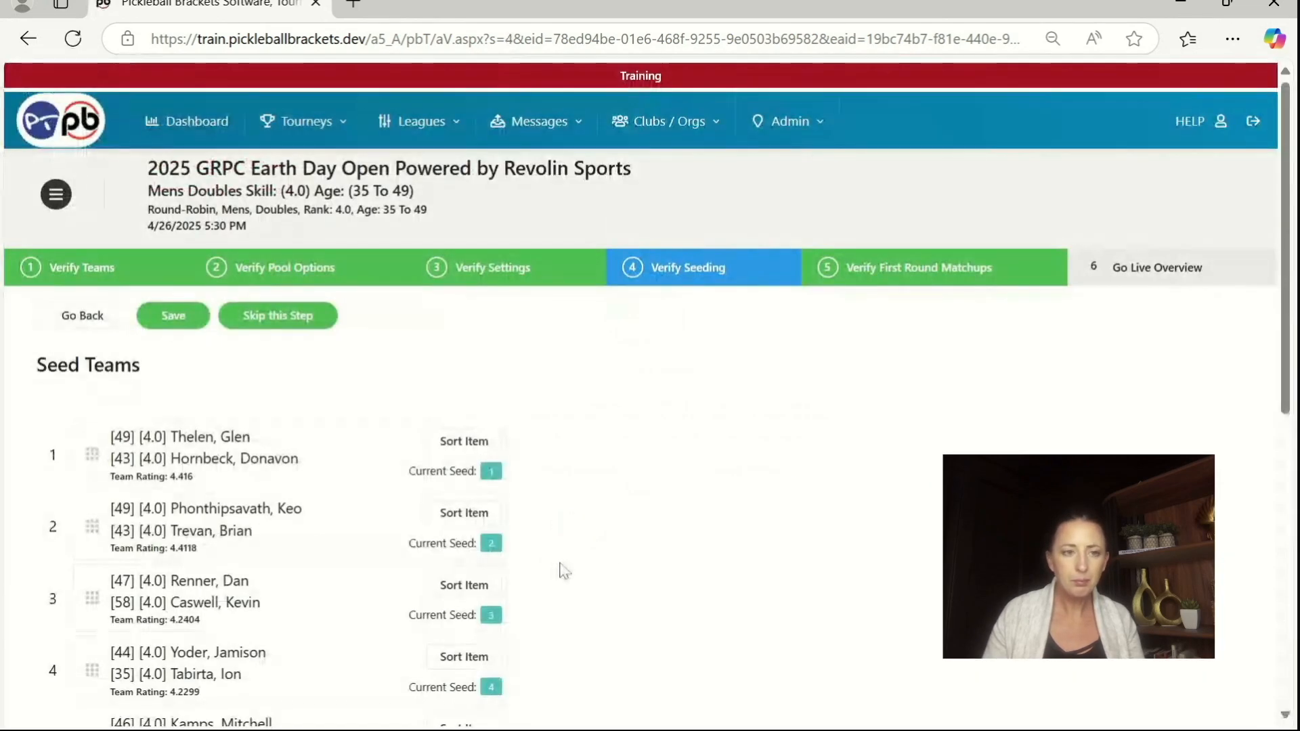
# Step: Skip the seeding and first-round matchups steps of the Mens Doubles event, and complete and confirm its verification
pyautogui.click(308, 325)
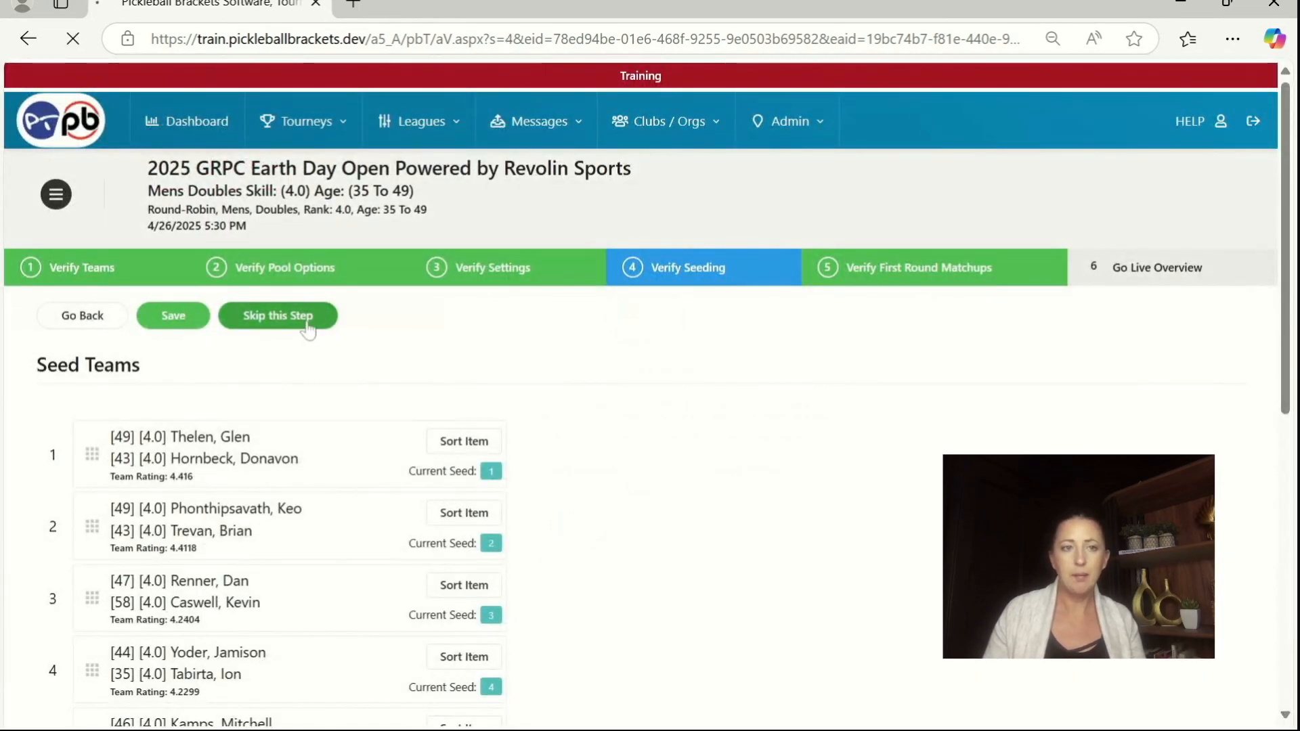
pyautogui.click(291, 321)
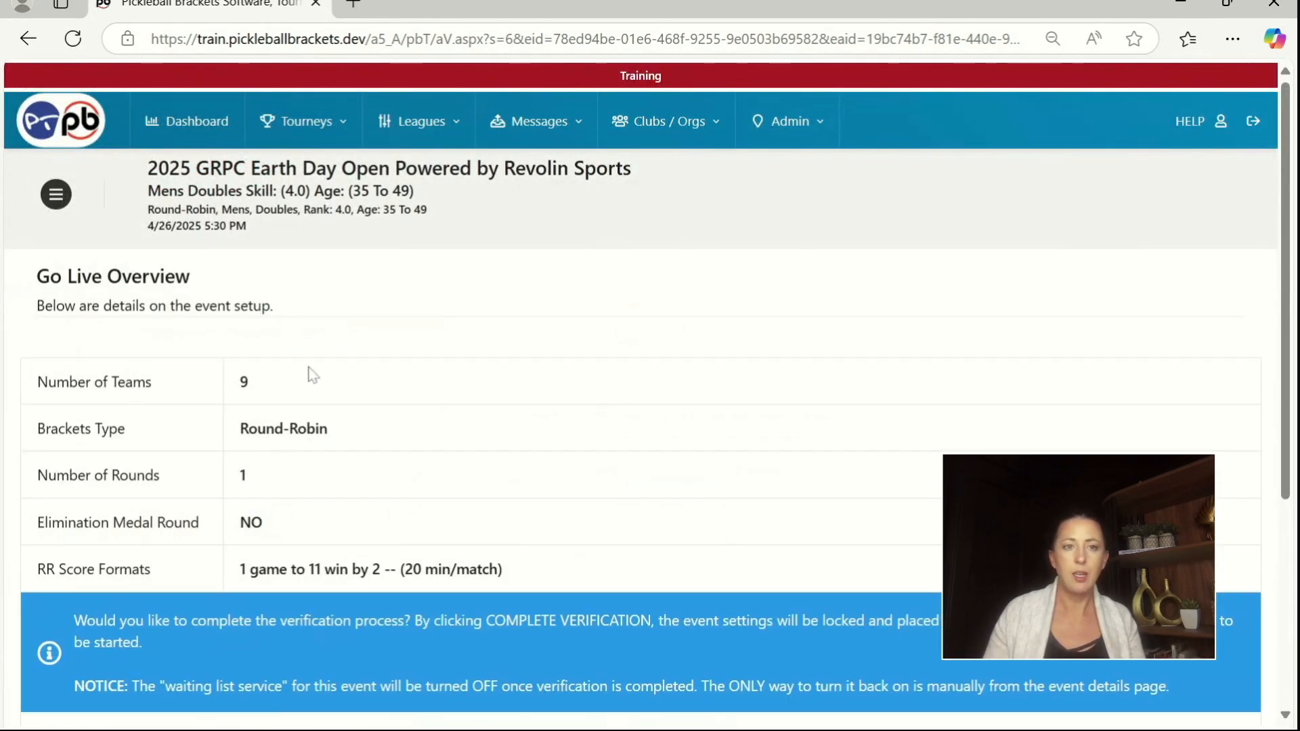
pyautogui.scroll(-2, 311, 374)
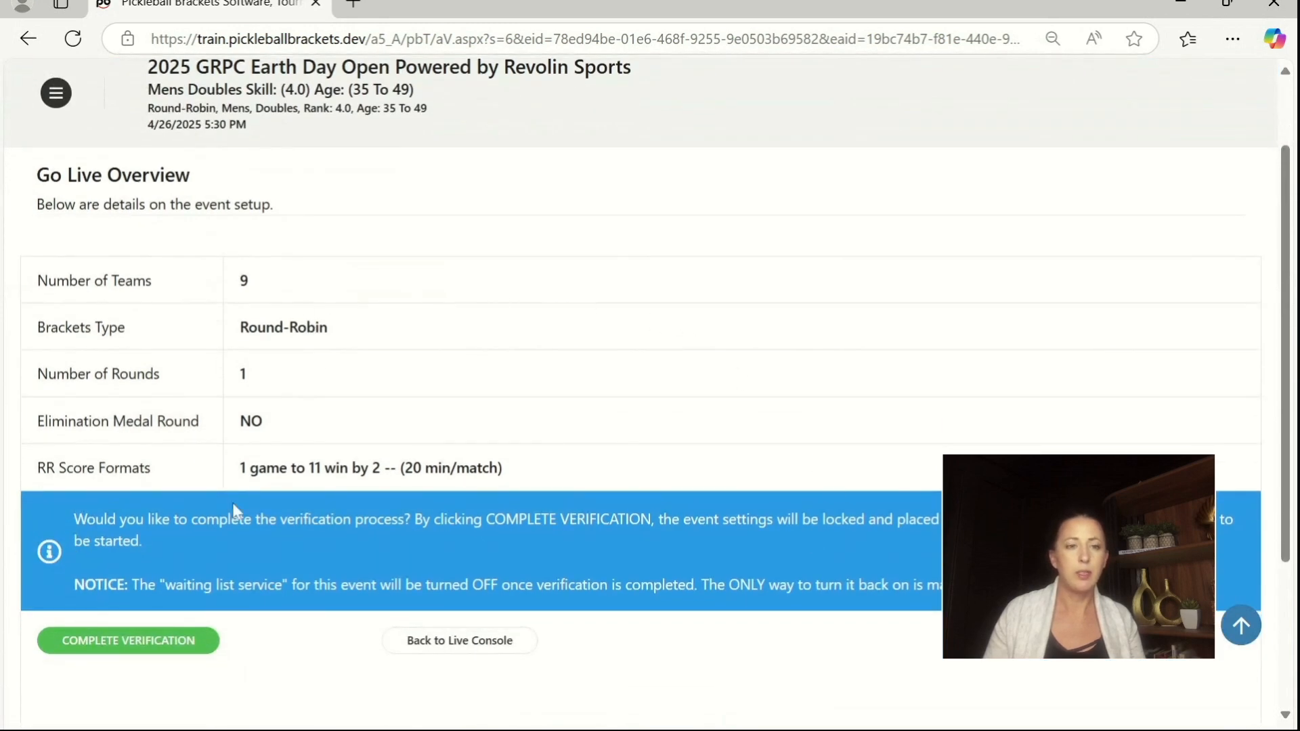
pyautogui.click(161, 651)
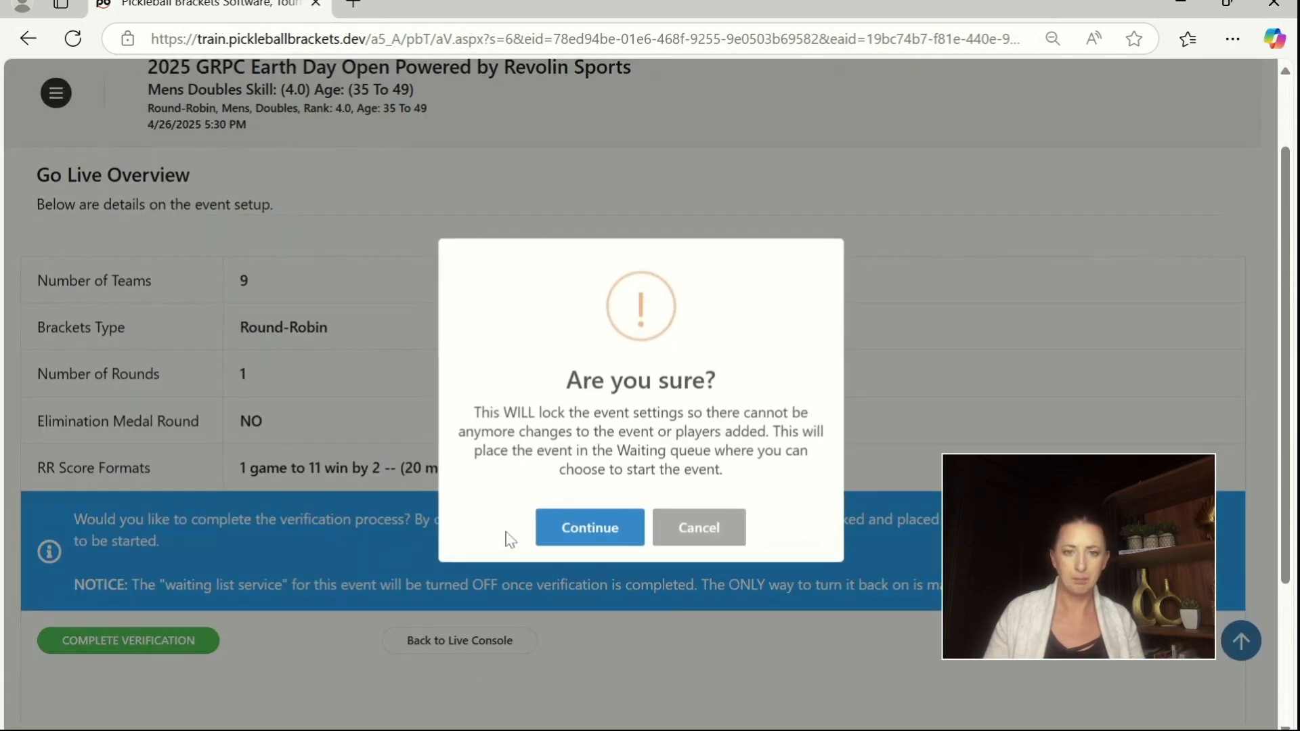
pyautogui.click(591, 527)
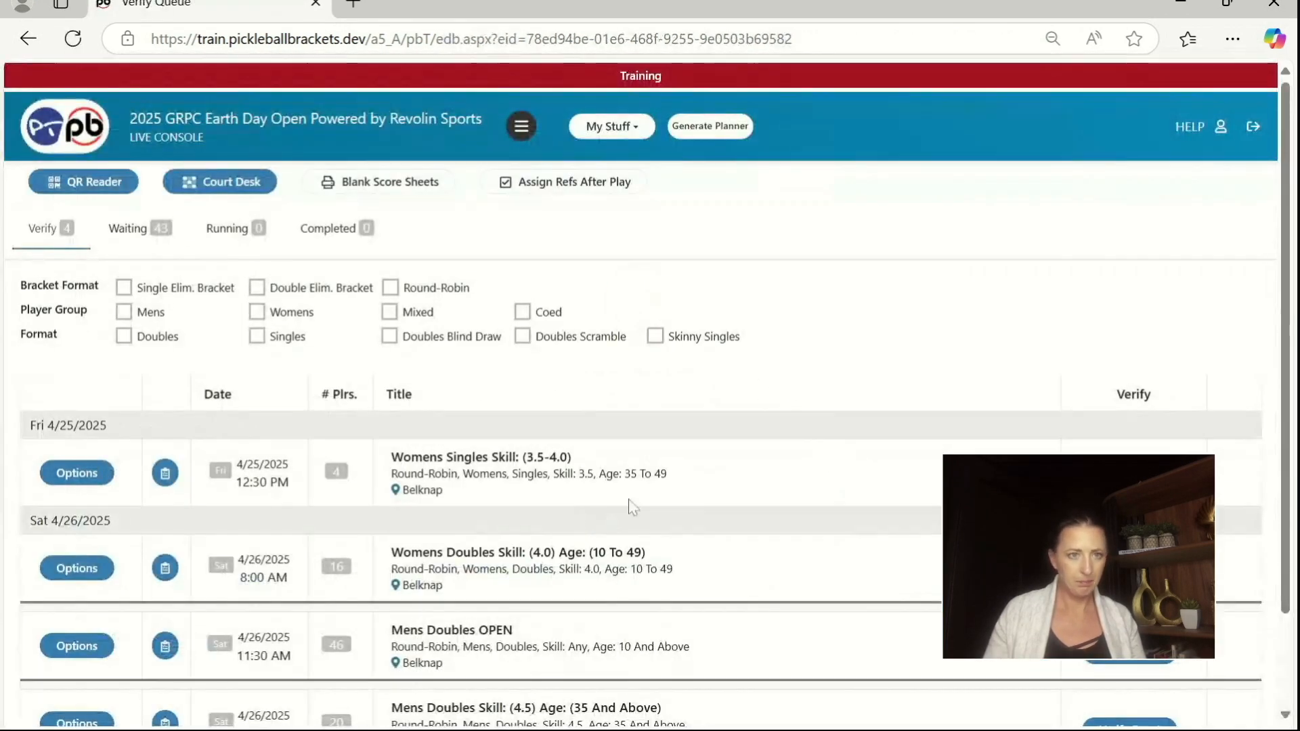
# Step: Verify the team list and pool options of the Womens Doubles Skill (4.0) Age (10 To 49) event, keeping Round-Robin without pools
pyautogui.scroll(-2, 839, 411)
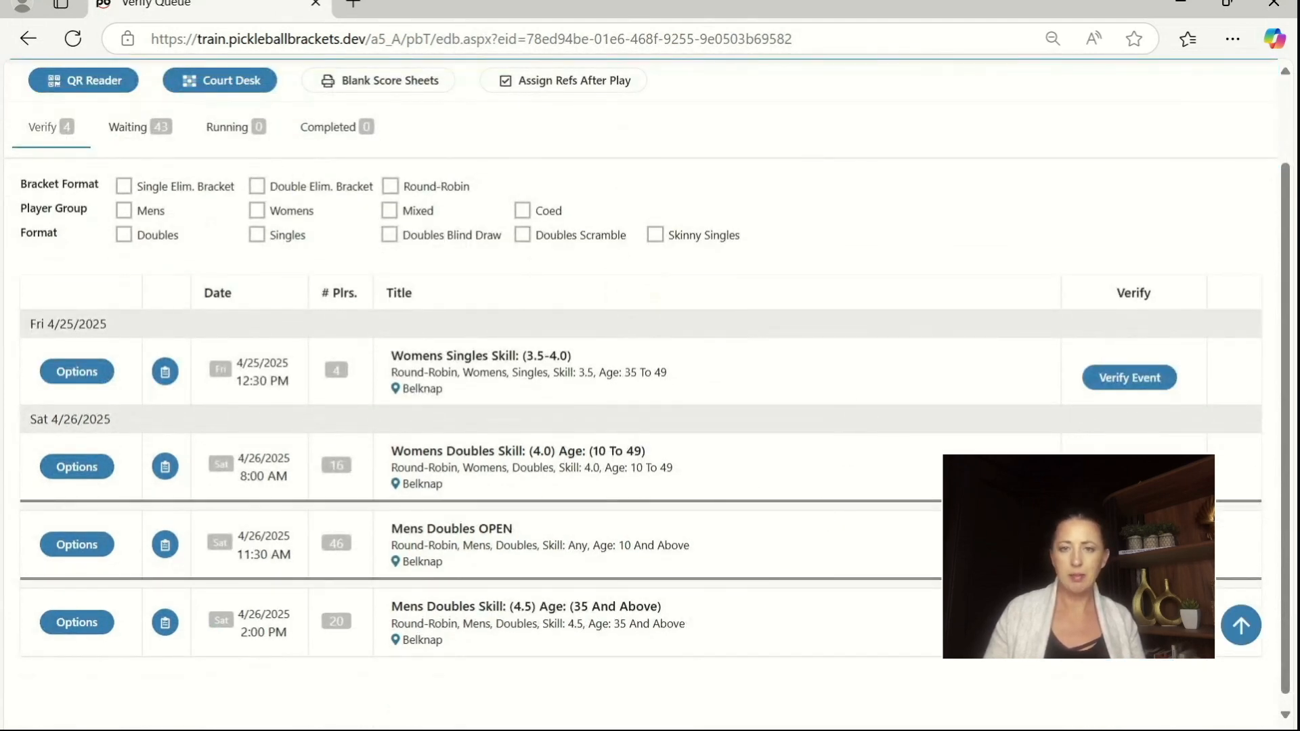
pyautogui.click(1129, 473)
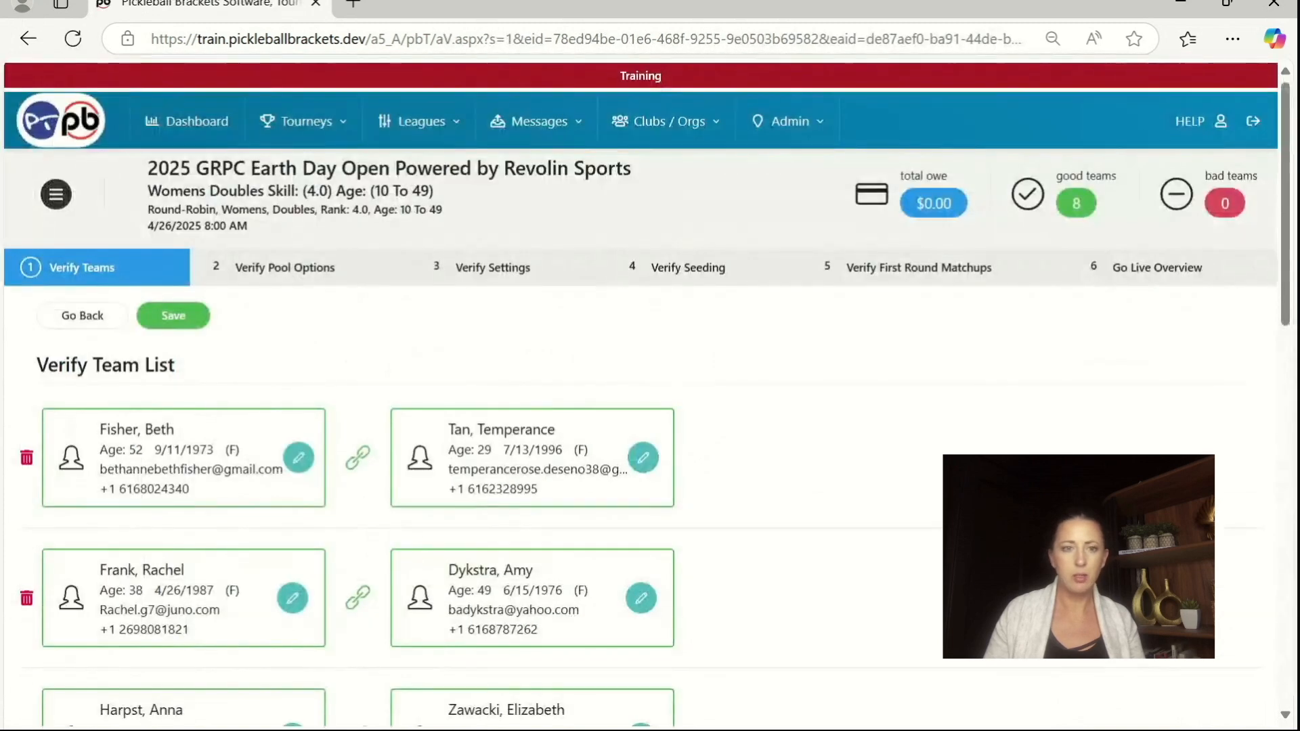
pyautogui.click(162, 323)
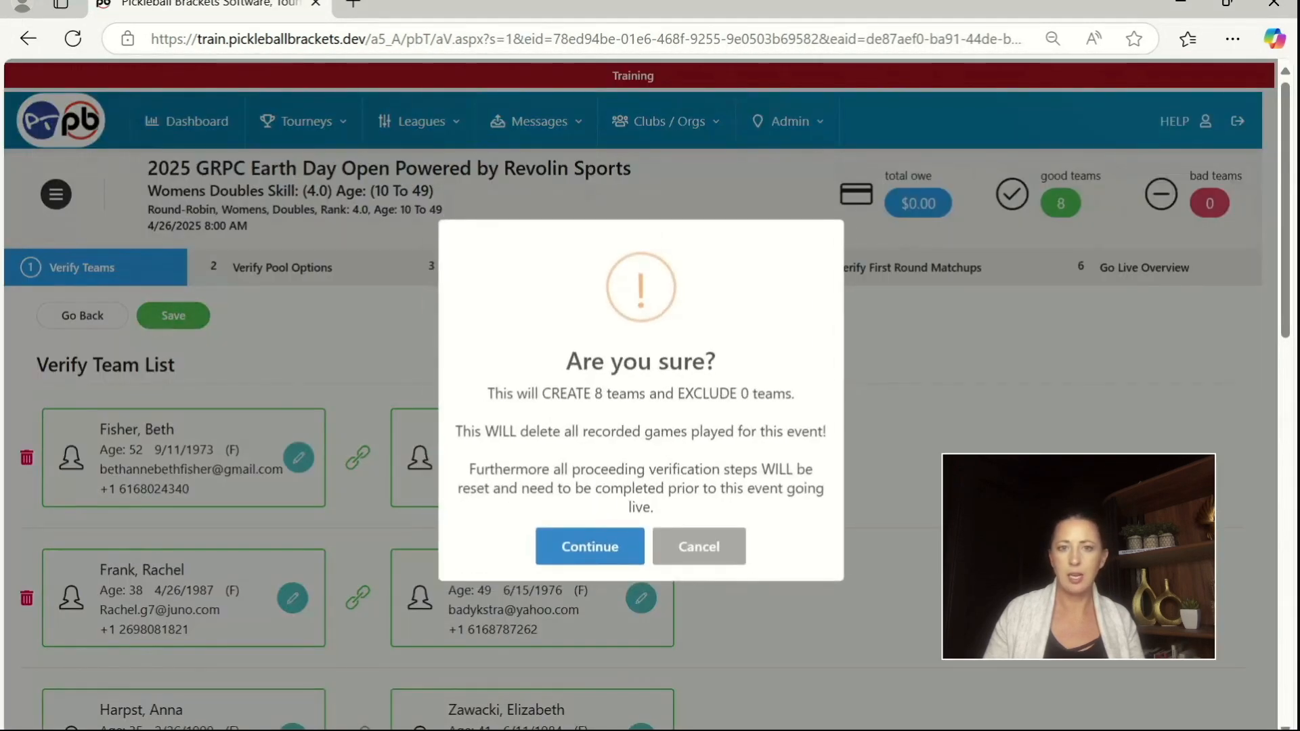
pyautogui.click(588, 547)
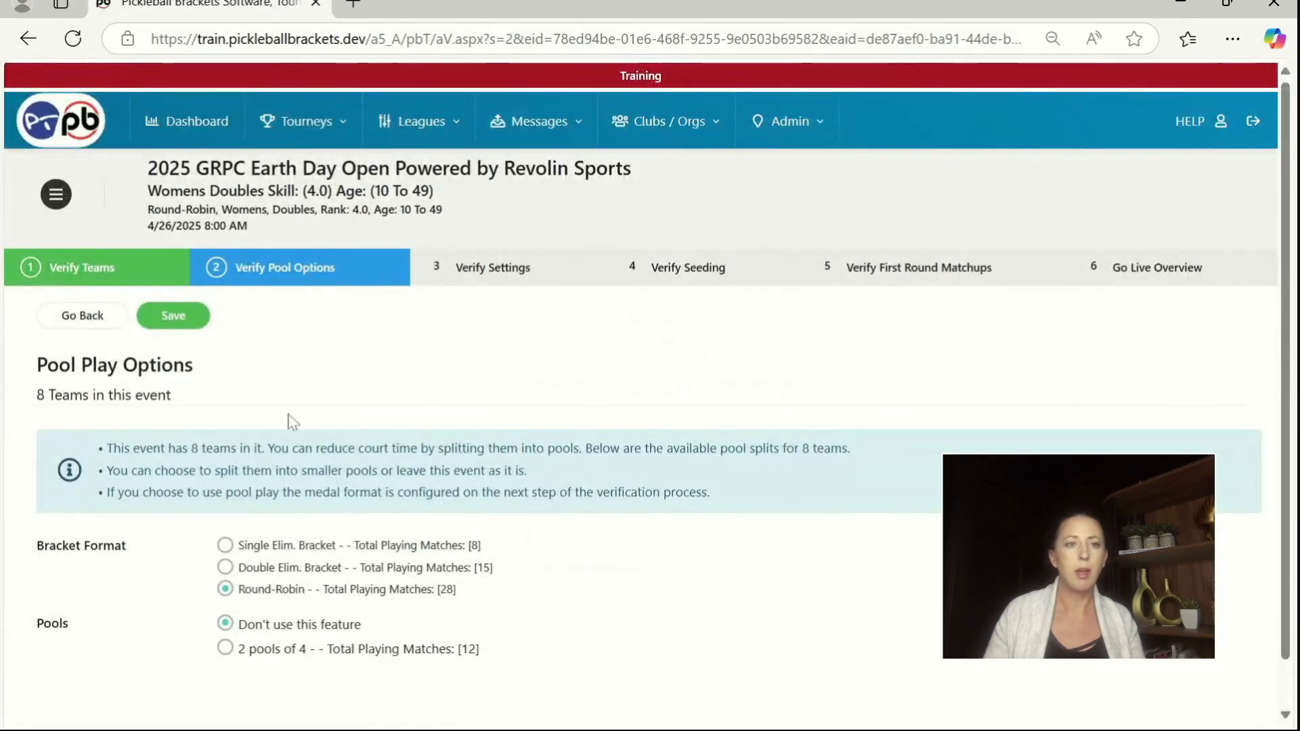
pyautogui.click(174, 319)
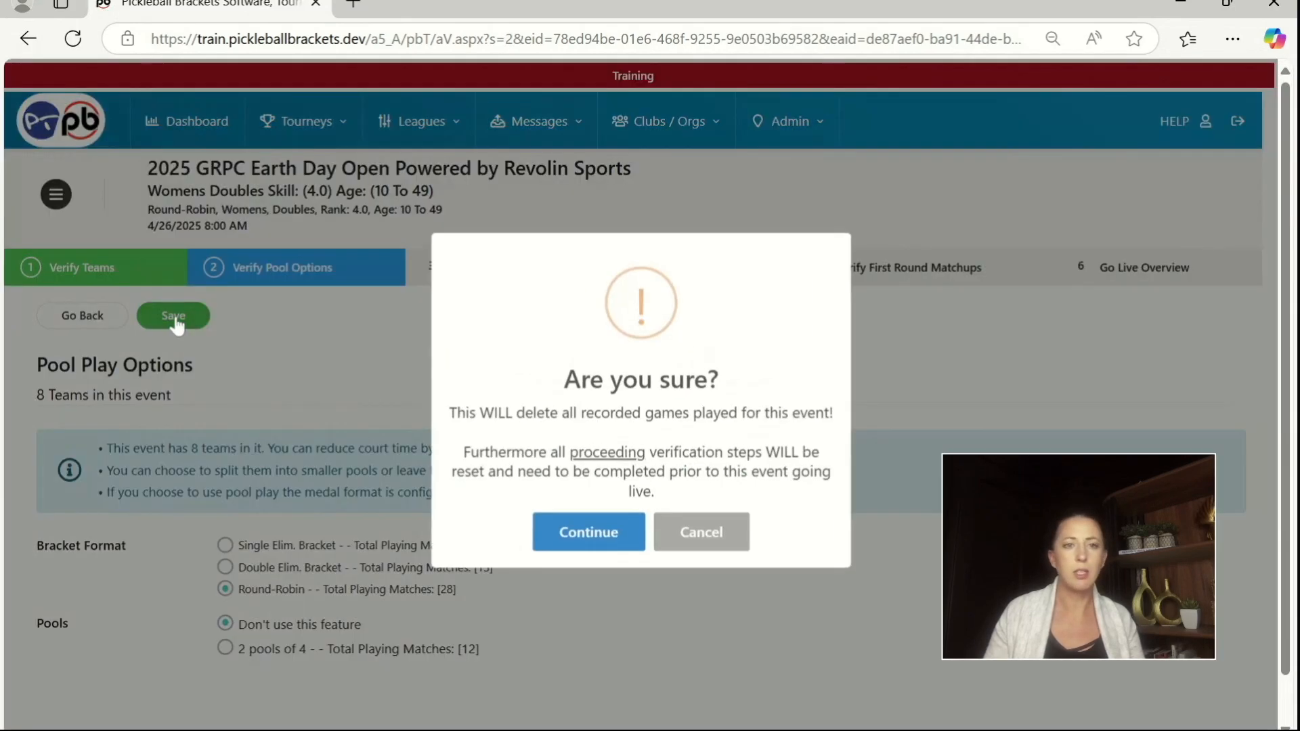
pyautogui.click(582, 526)
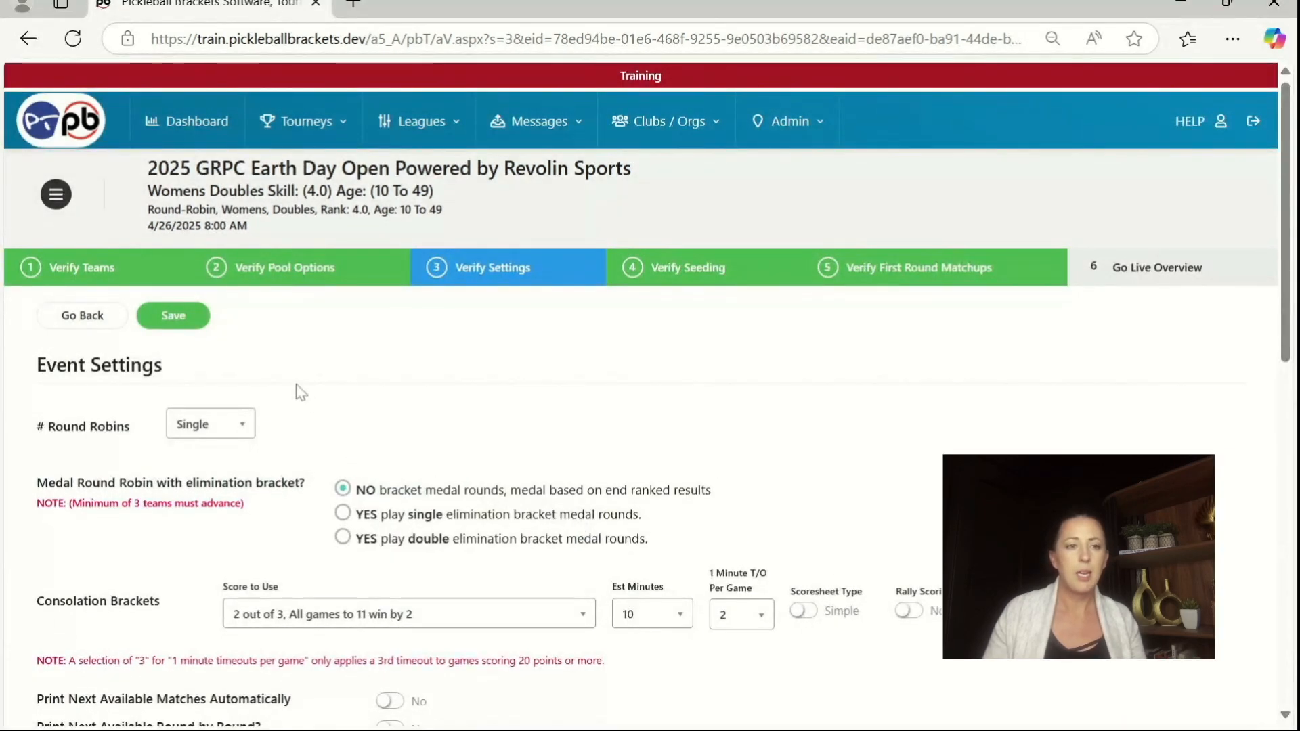
# Step: Review the Womens Doubles event settings, keep 1 game to 15 win by 2 and 25 minutes per match, and save and confirm them
pyautogui.scroll(-2, 146, 513)
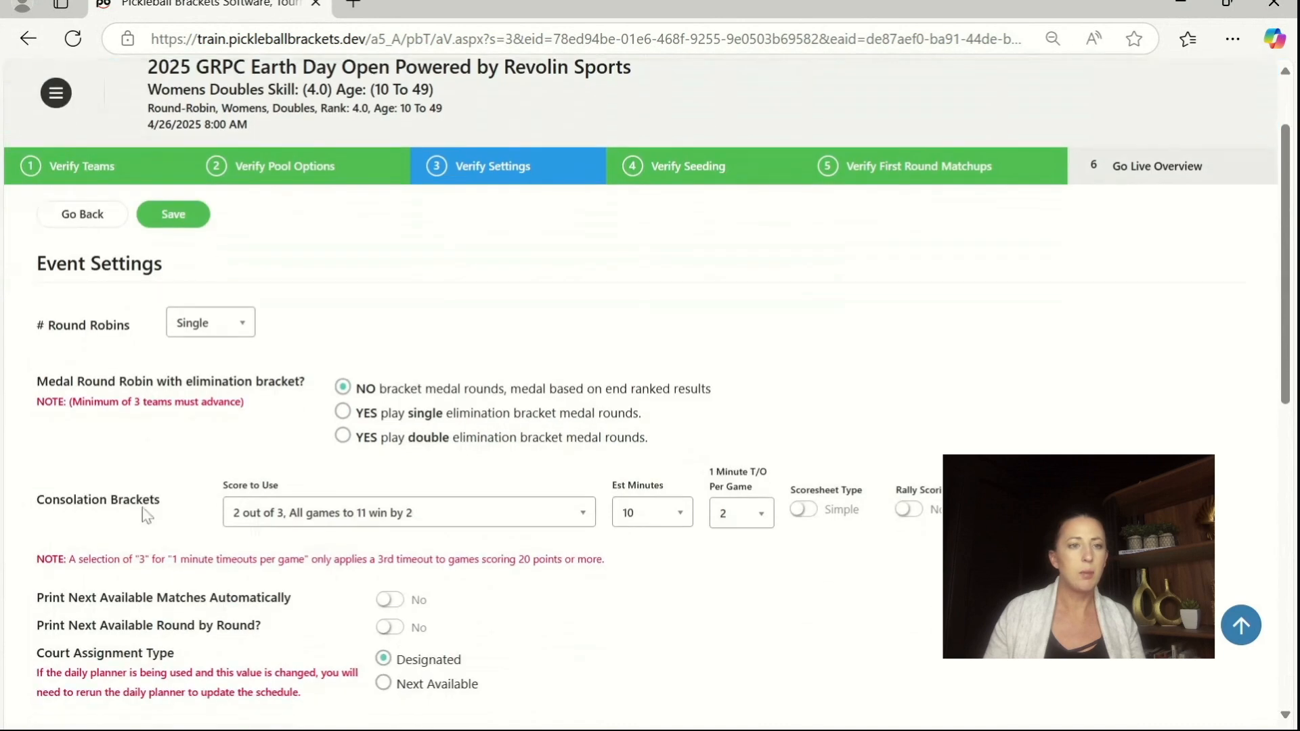
pyautogui.scroll(-5, 244, 511)
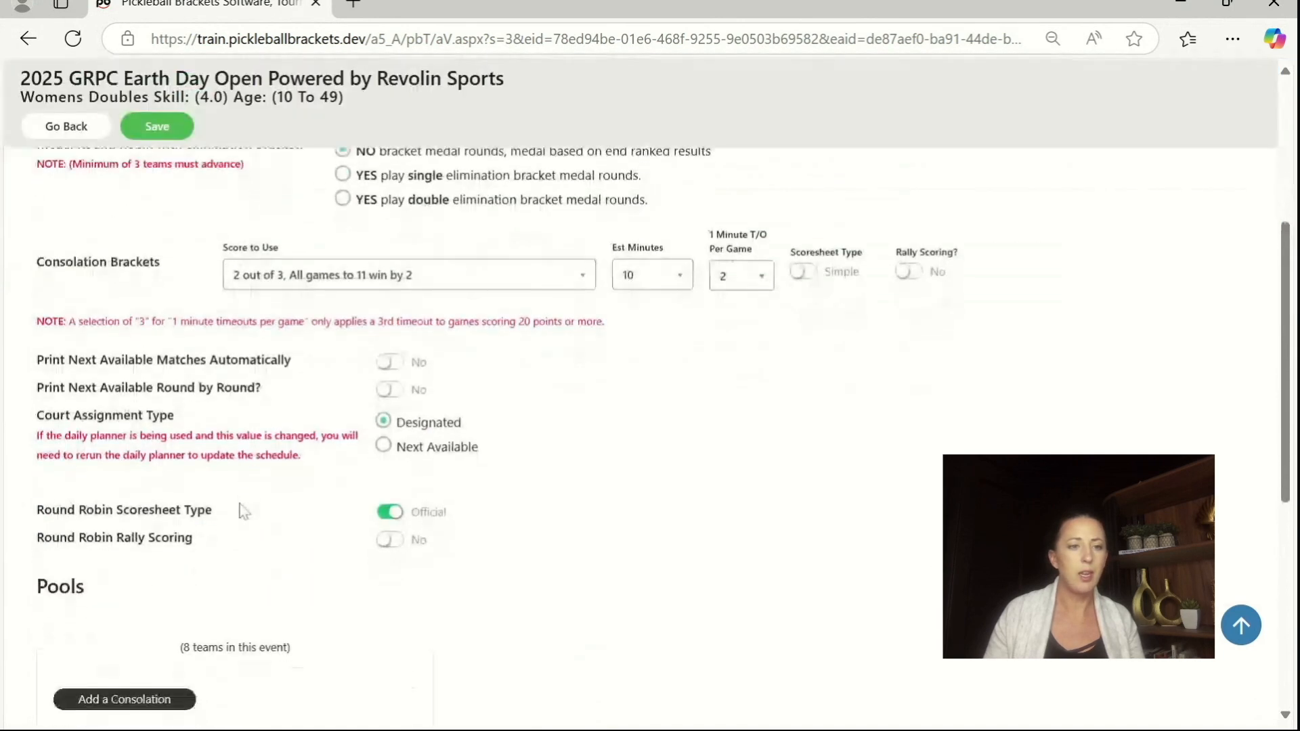
pyautogui.scroll(-1, 243, 511)
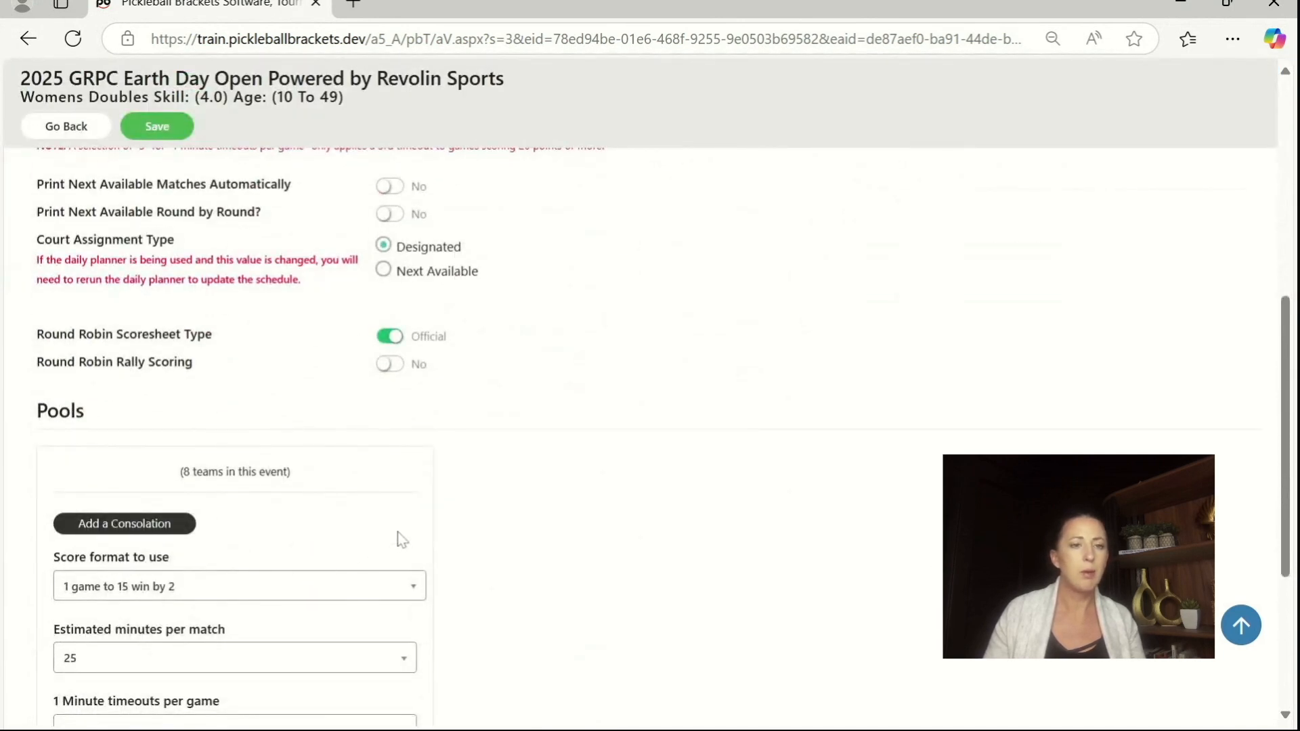
pyautogui.scroll(-2, 400, 540)
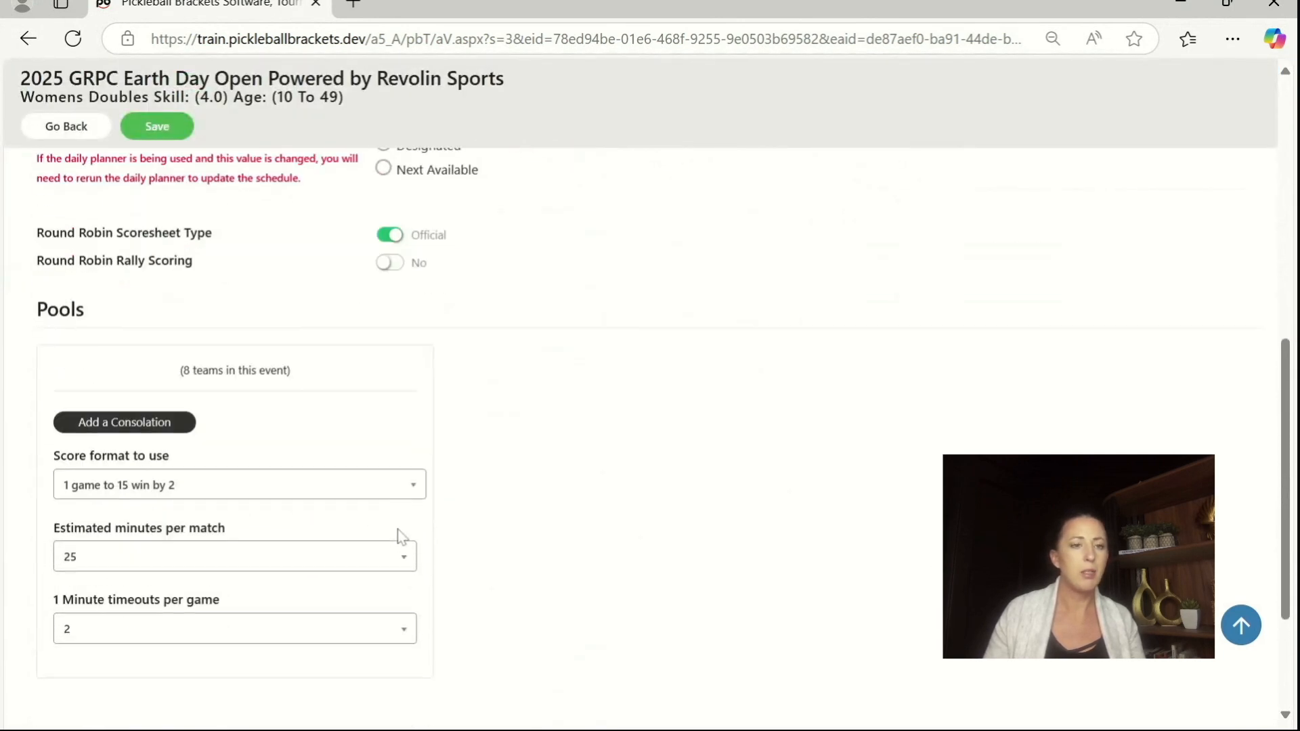
pyautogui.click(179, 134)
pyautogui.click(613, 536)
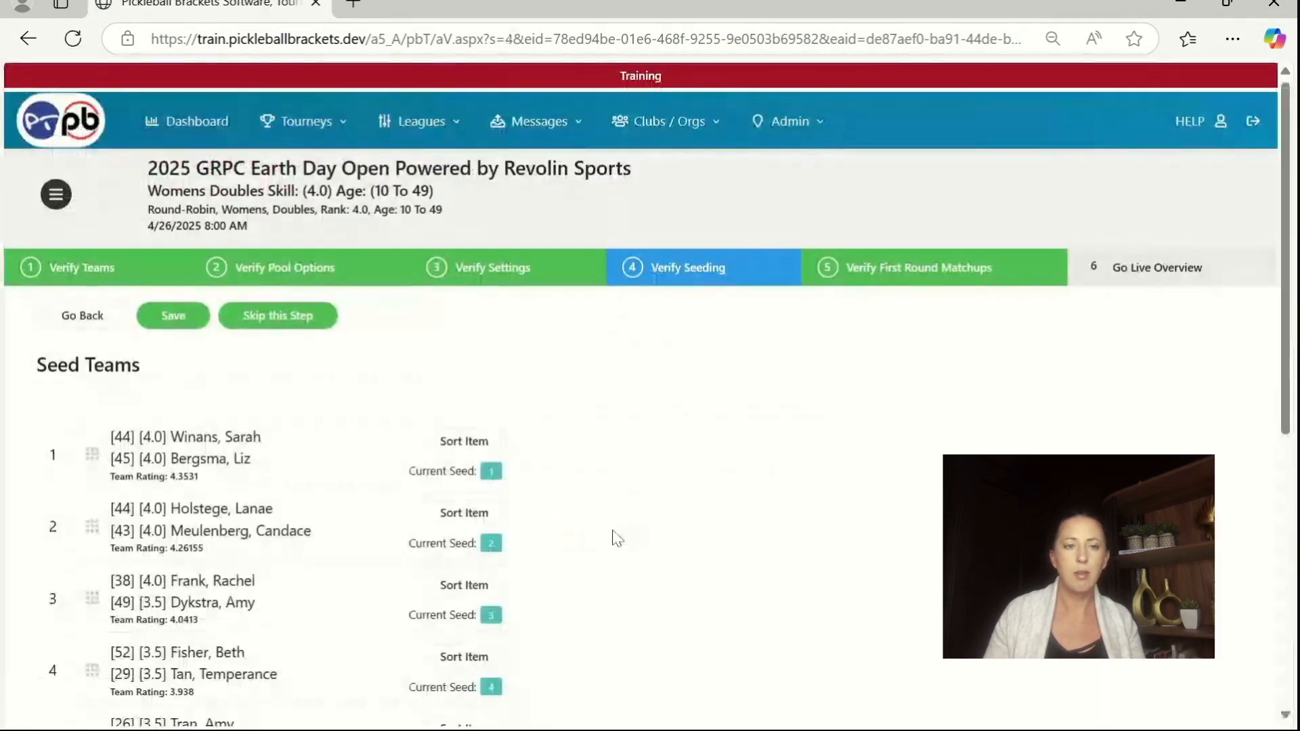
# Step: Skip the seeding and first-round matchups steps of the Womens Doubles event, and complete and confirm its verification
pyautogui.click(311, 321)
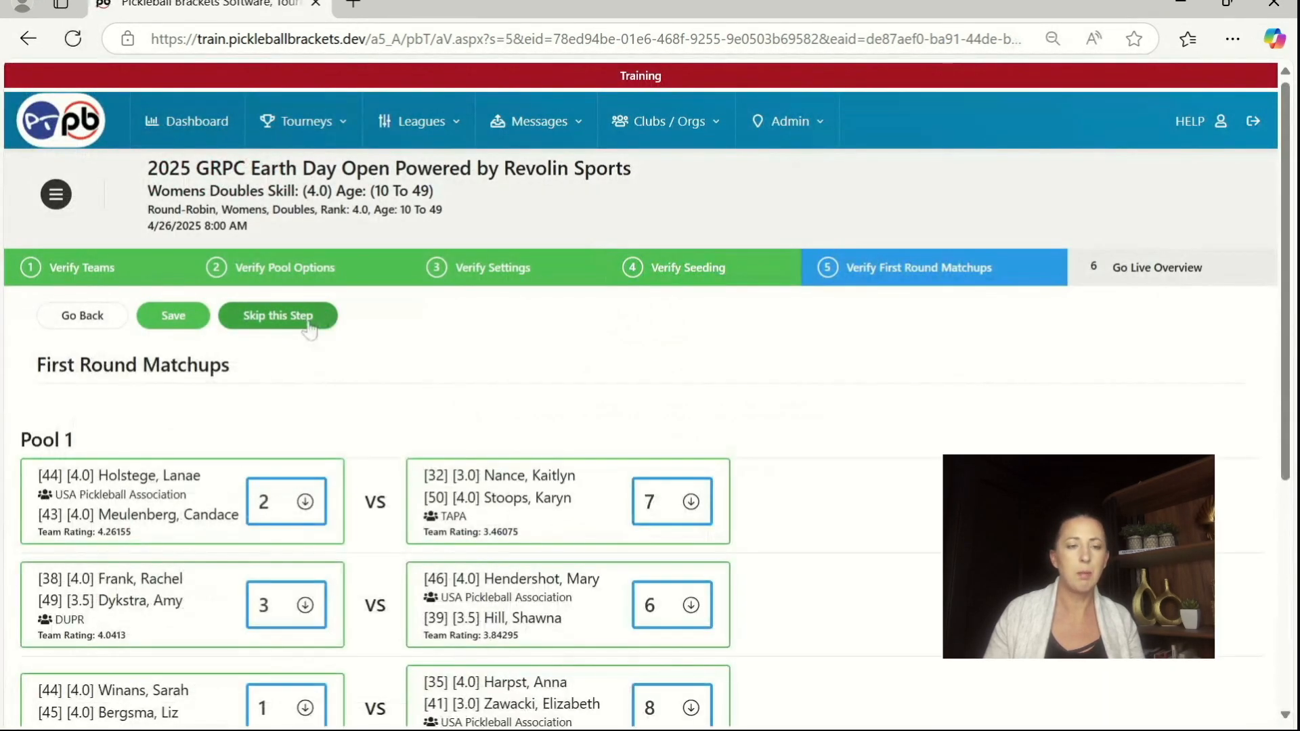
pyautogui.click(310, 327)
pyautogui.scroll(-5, 290, 420)
pyautogui.click(193, 439)
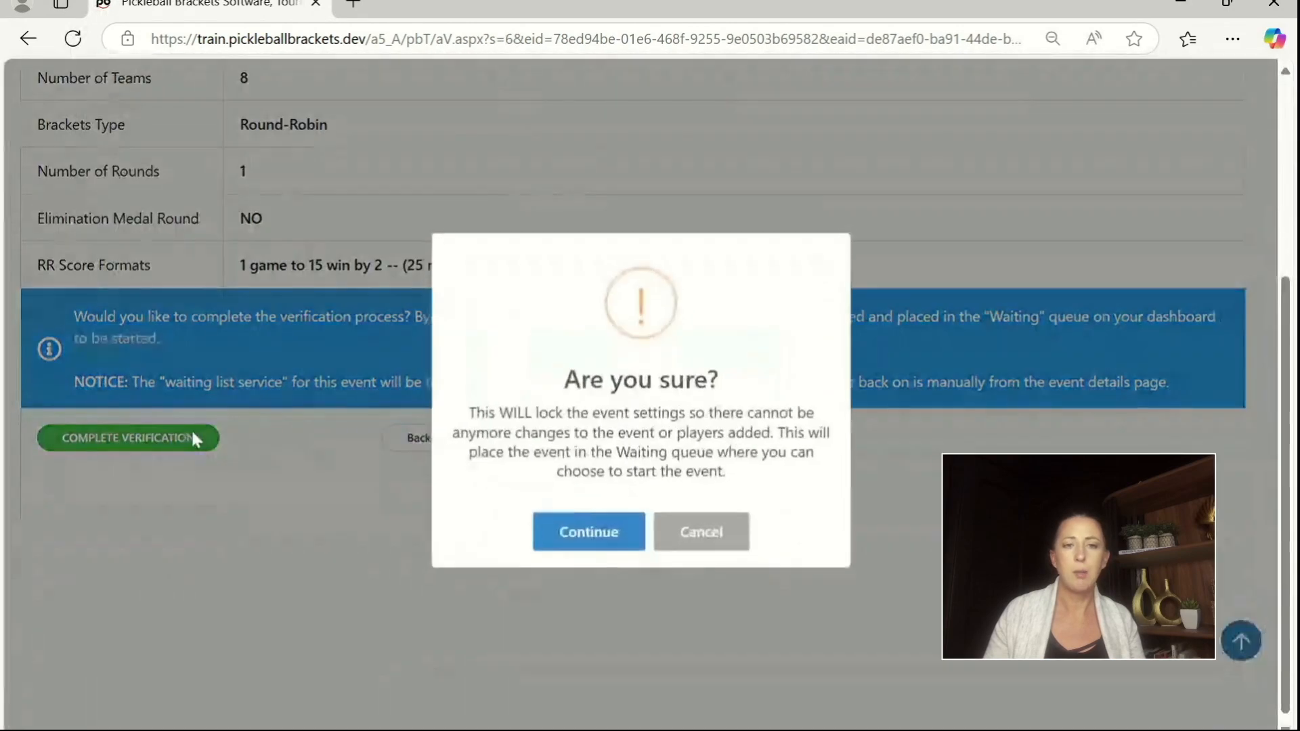
pyautogui.click(579, 529)
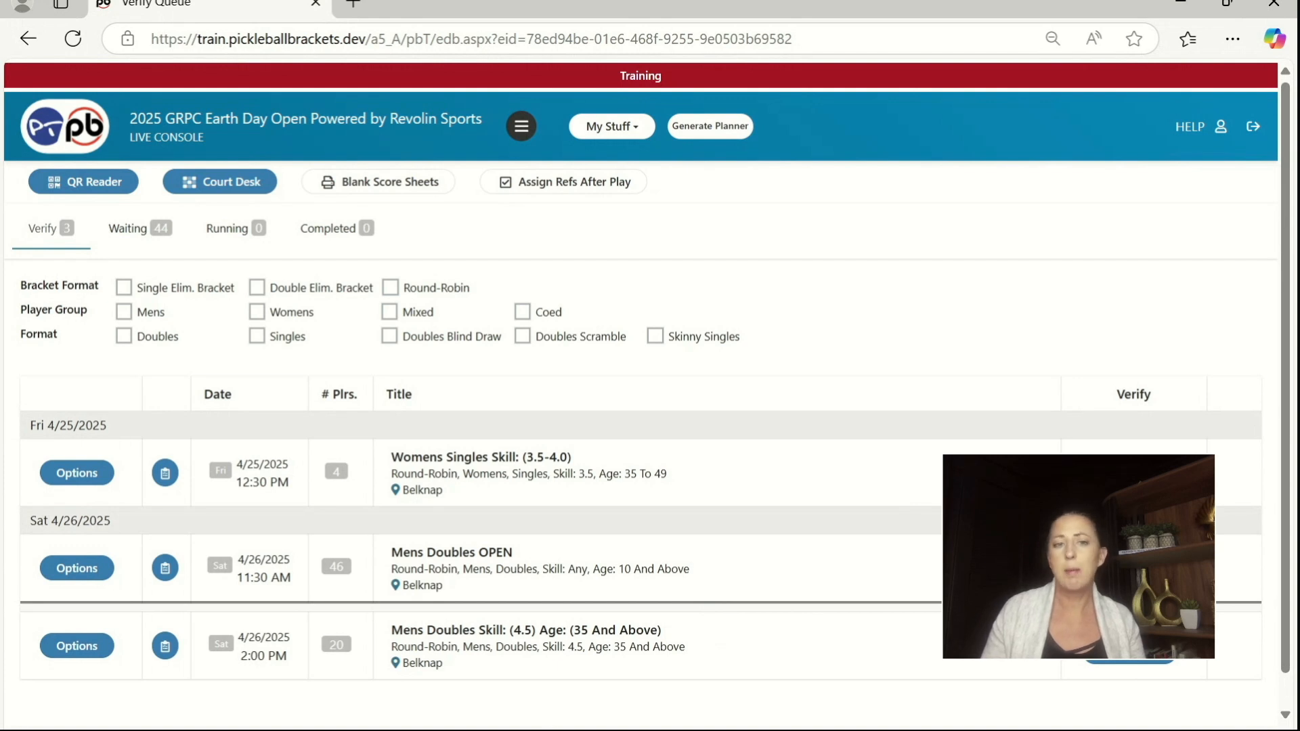
# Step: Verify the player list and pool options of the Womens Singles Skill (3.5-4.0) event, keeping the Round-Robin format
pyautogui.click(1129, 473)
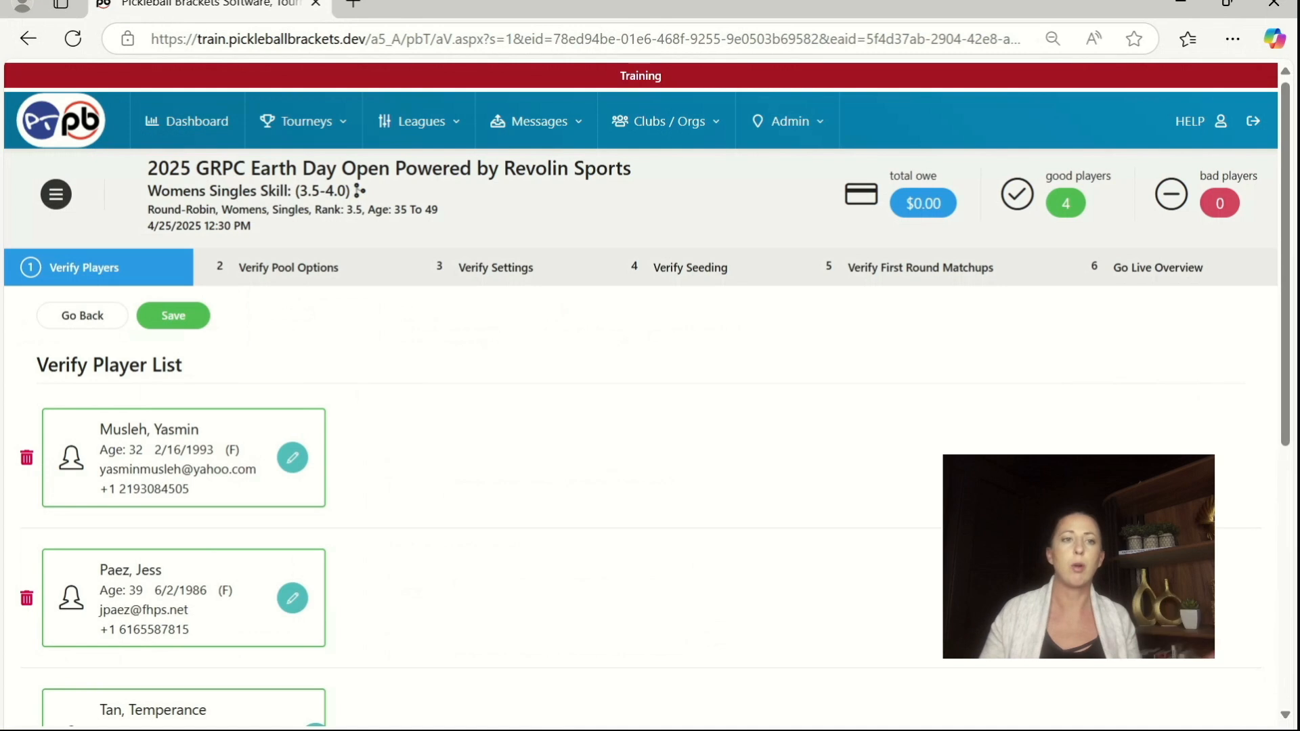
pyautogui.click(210, 316)
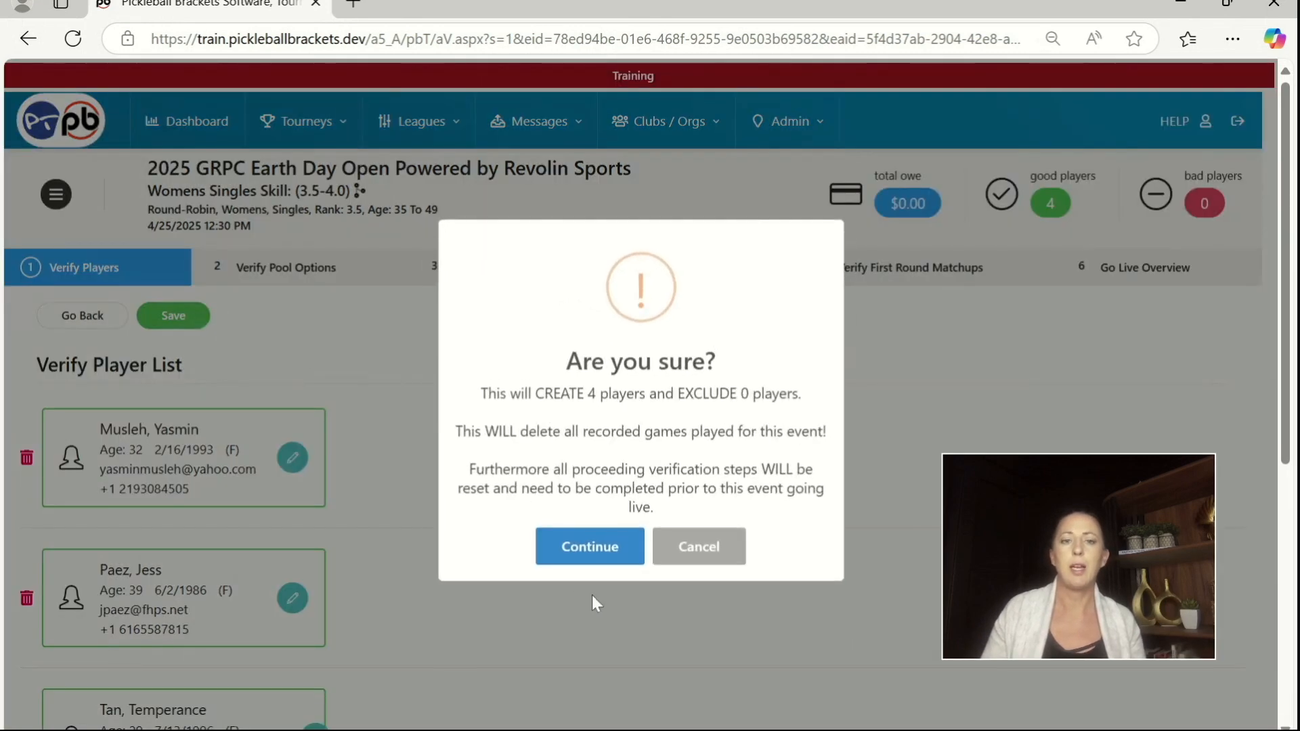
pyautogui.click(589, 554)
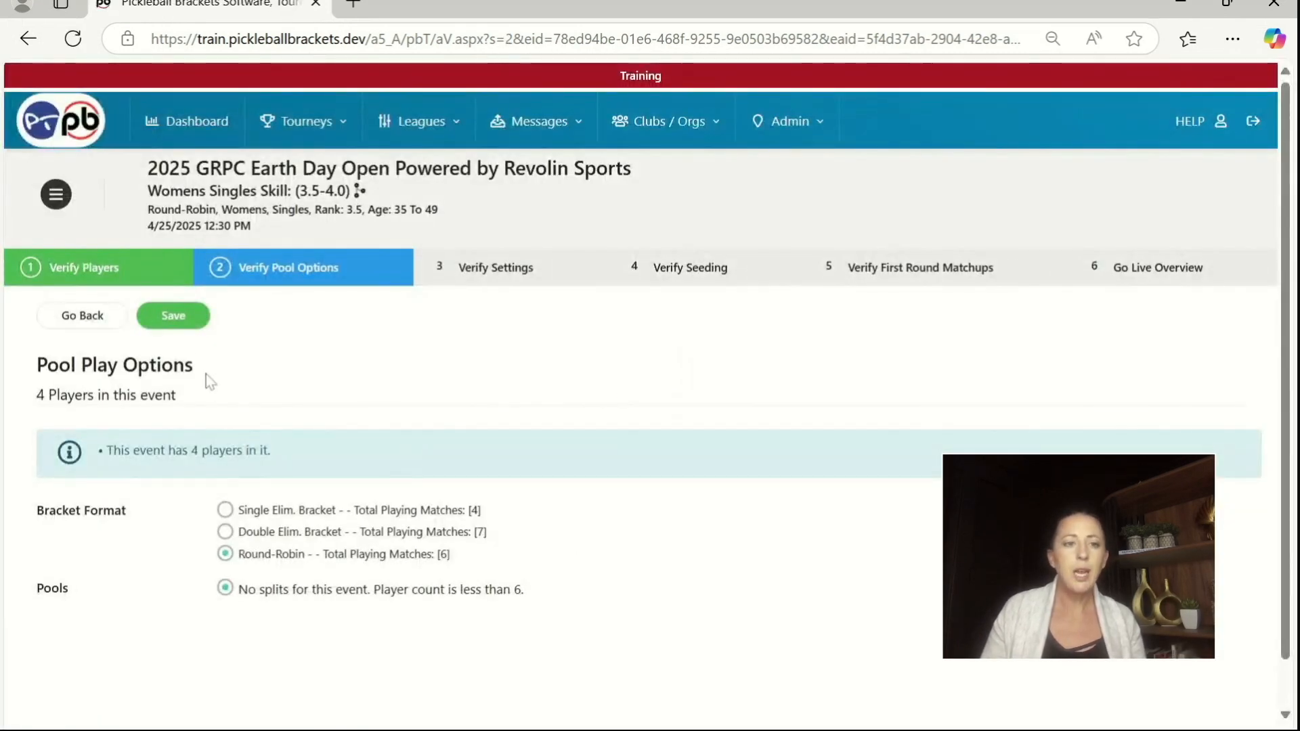
pyautogui.click(178, 317)
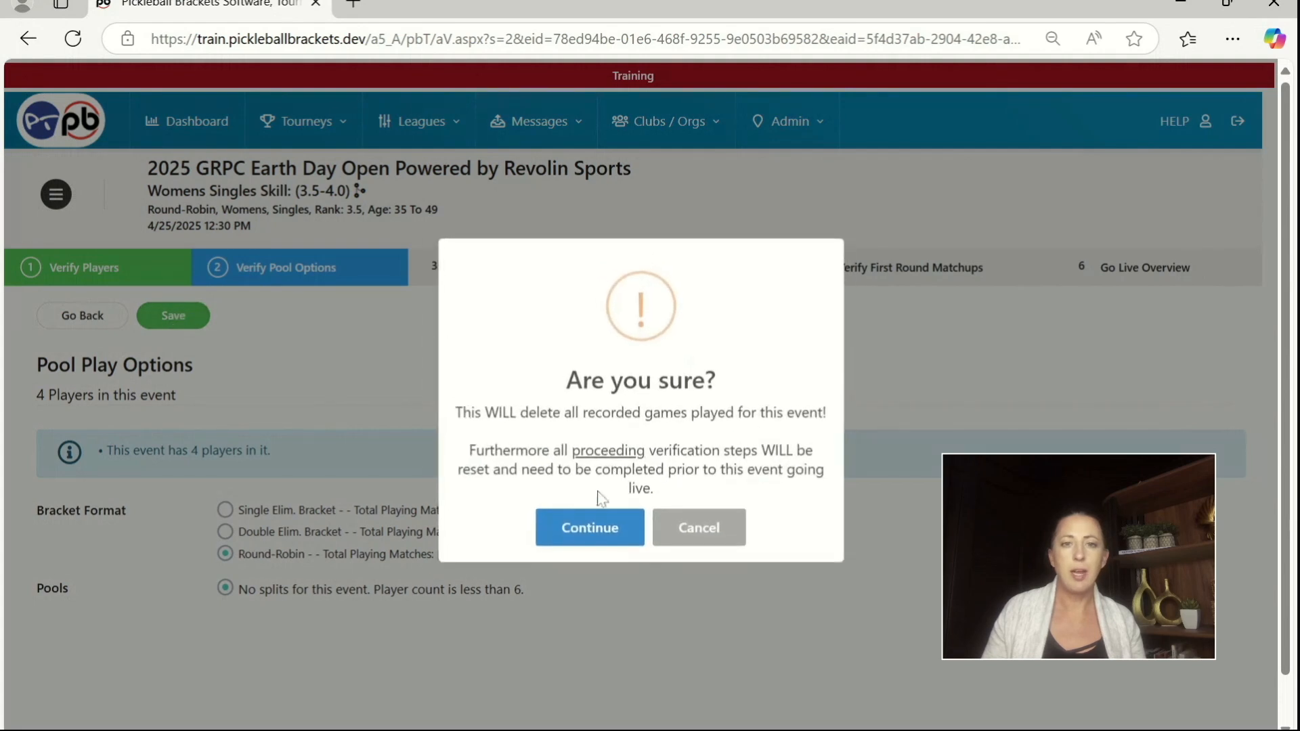
pyautogui.click(596, 527)
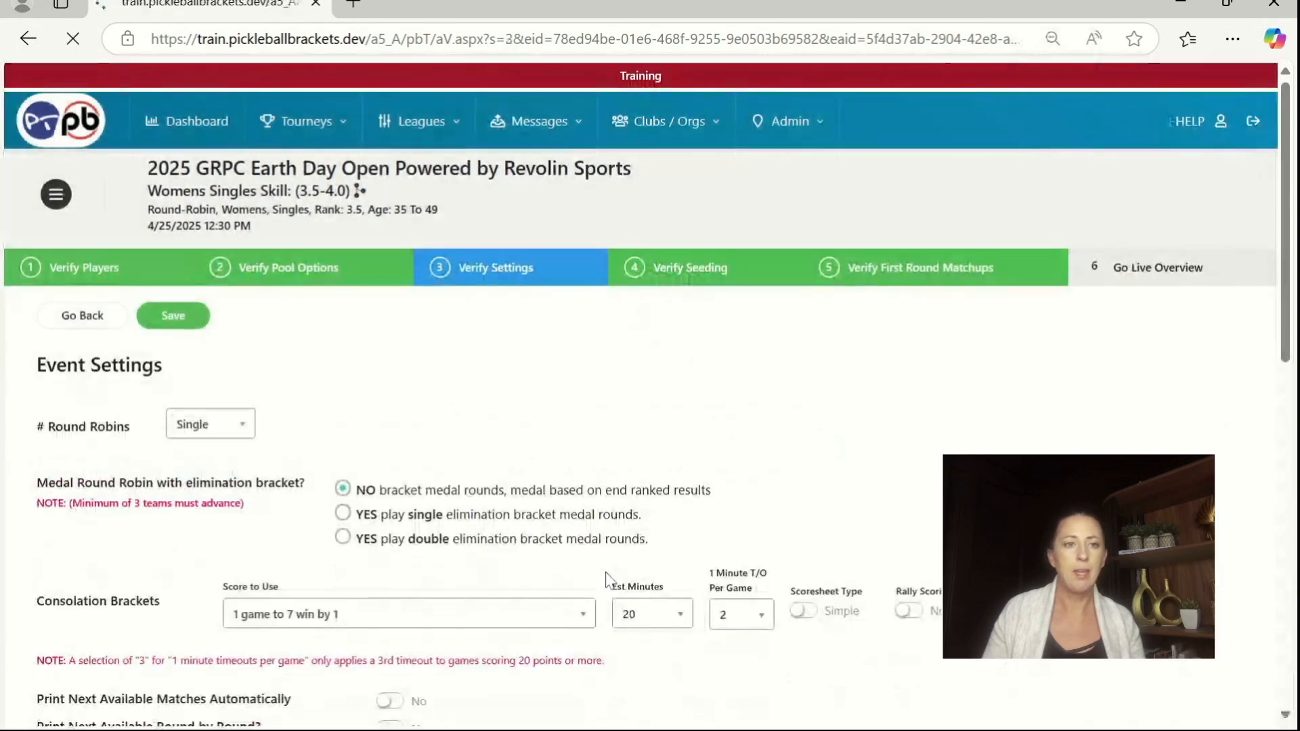
# Step: Configure the event as a double round robin, with 1 game to 15 win by 2 and 25 estimated minutes per match
pyautogui.click(211, 426)
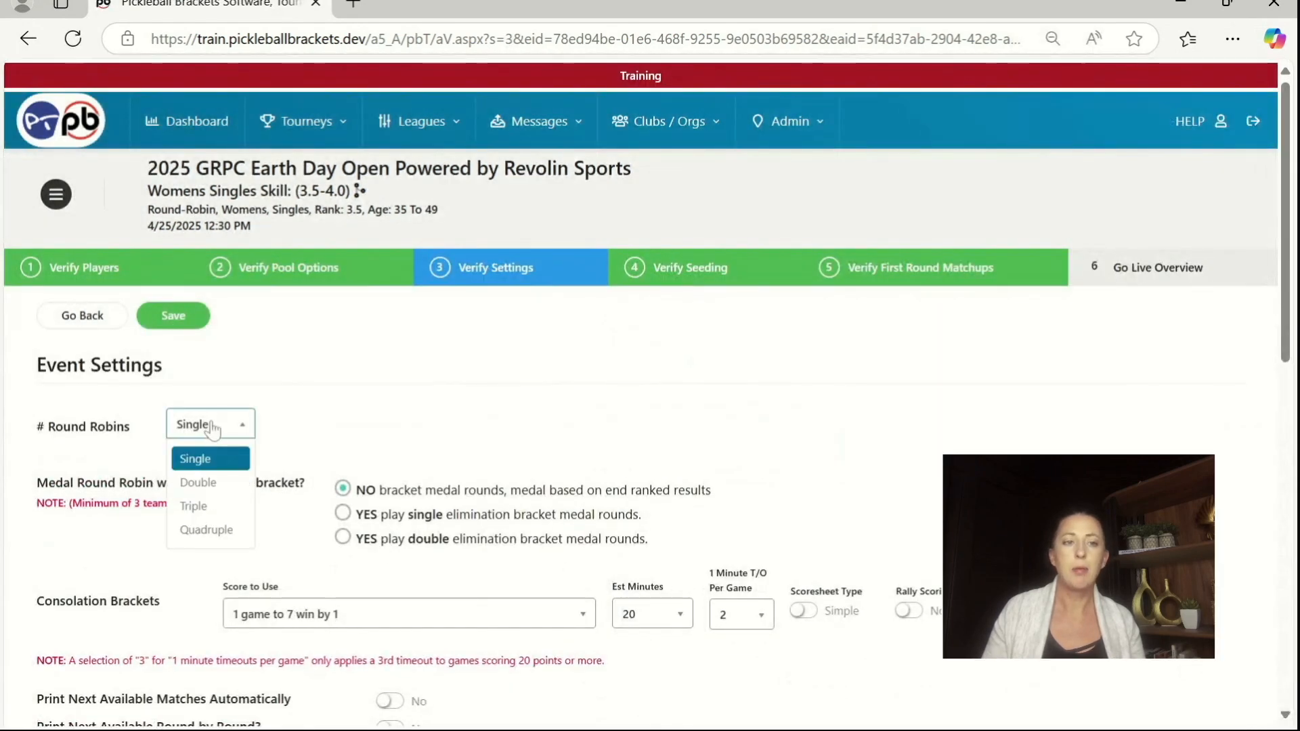
pyautogui.click(198, 483)
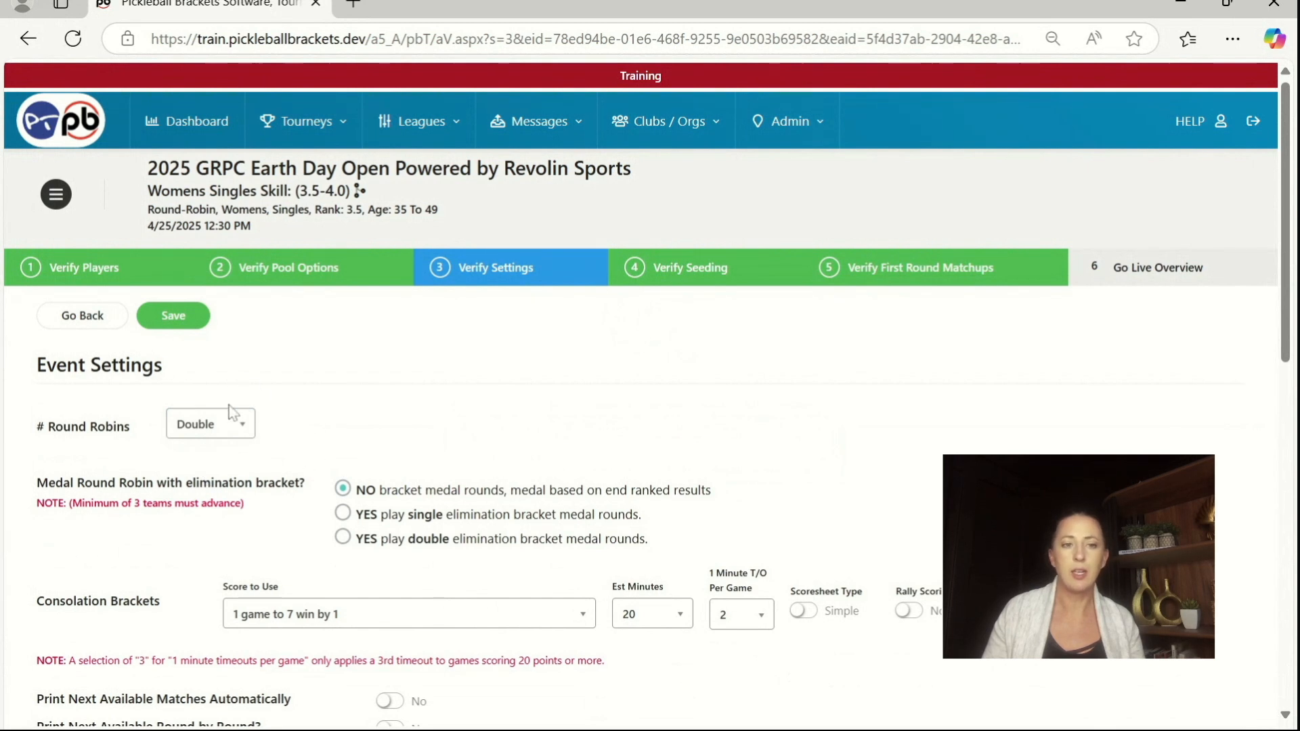
pyautogui.scroll(-2, 466, 400)
pyautogui.scroll(-6, 465, 399)
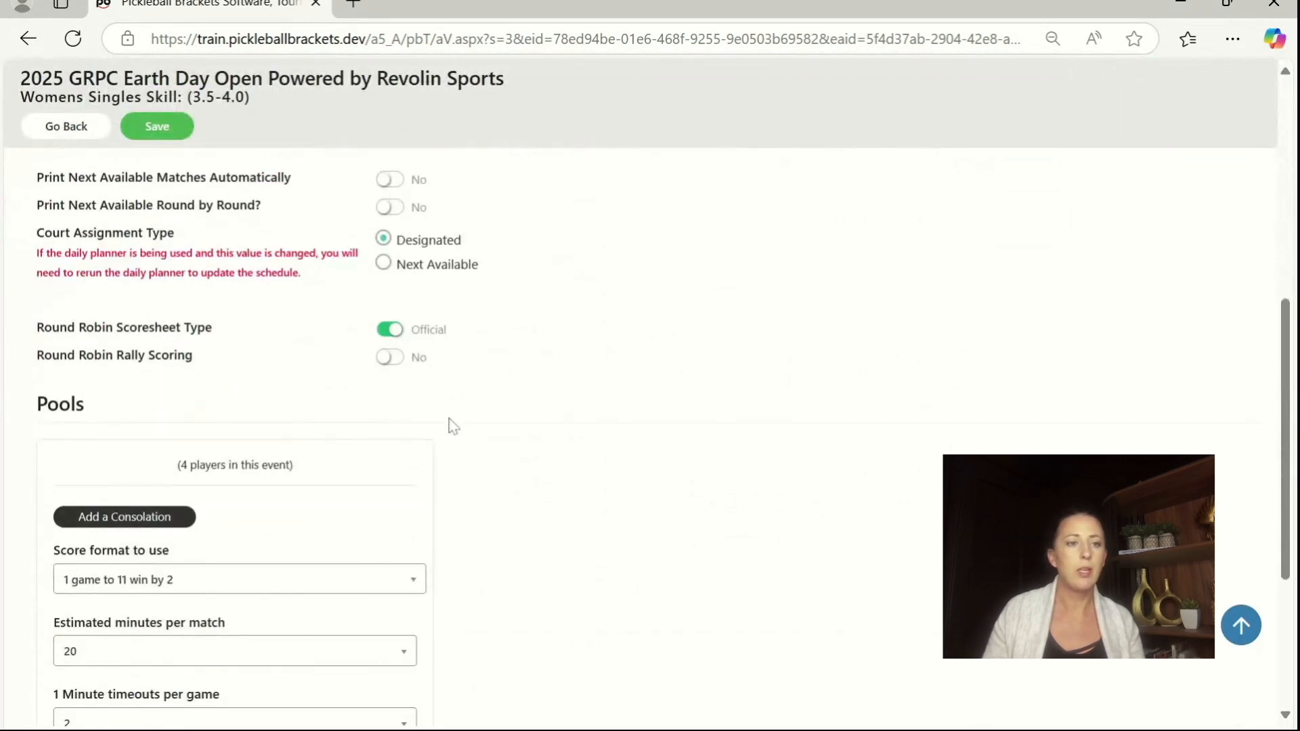
pyautogui.scroll(-2, 447, 426)
pyautogui.click(189, 485)
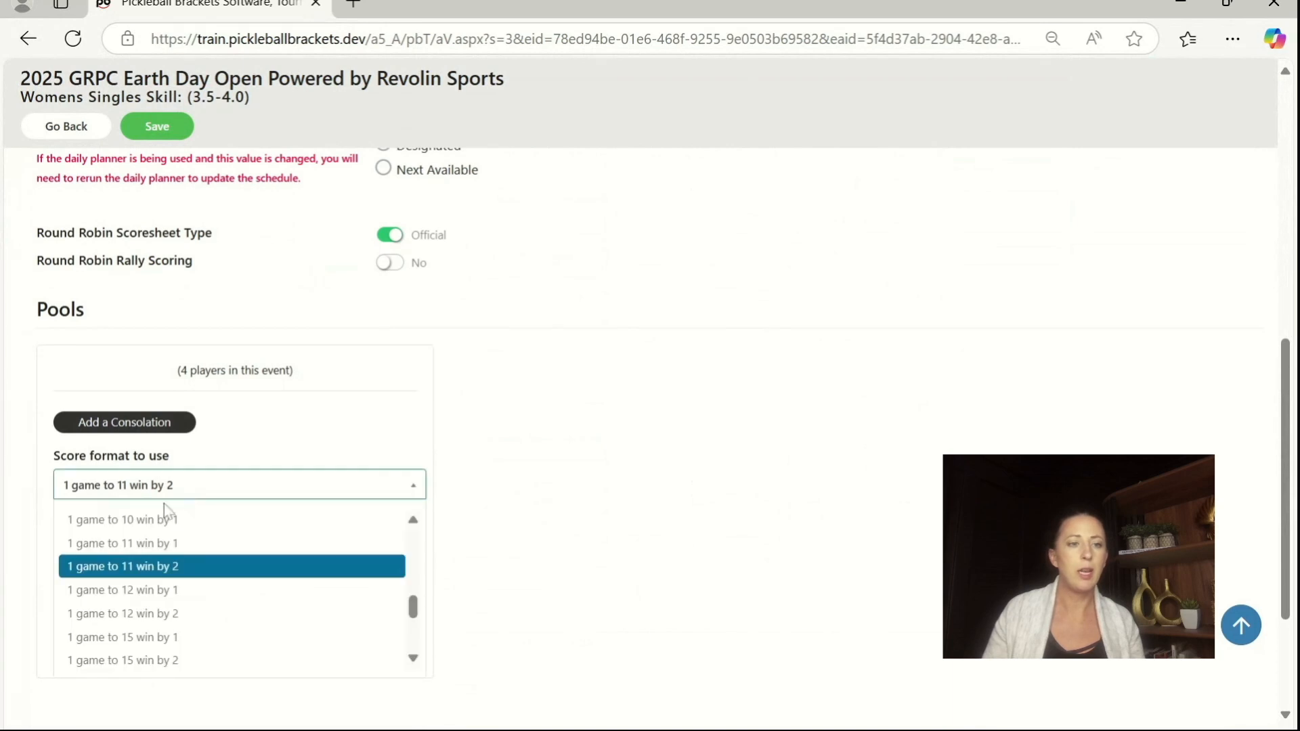
pyautogui.click(153, 659)
pyautogui.click(149, 568)
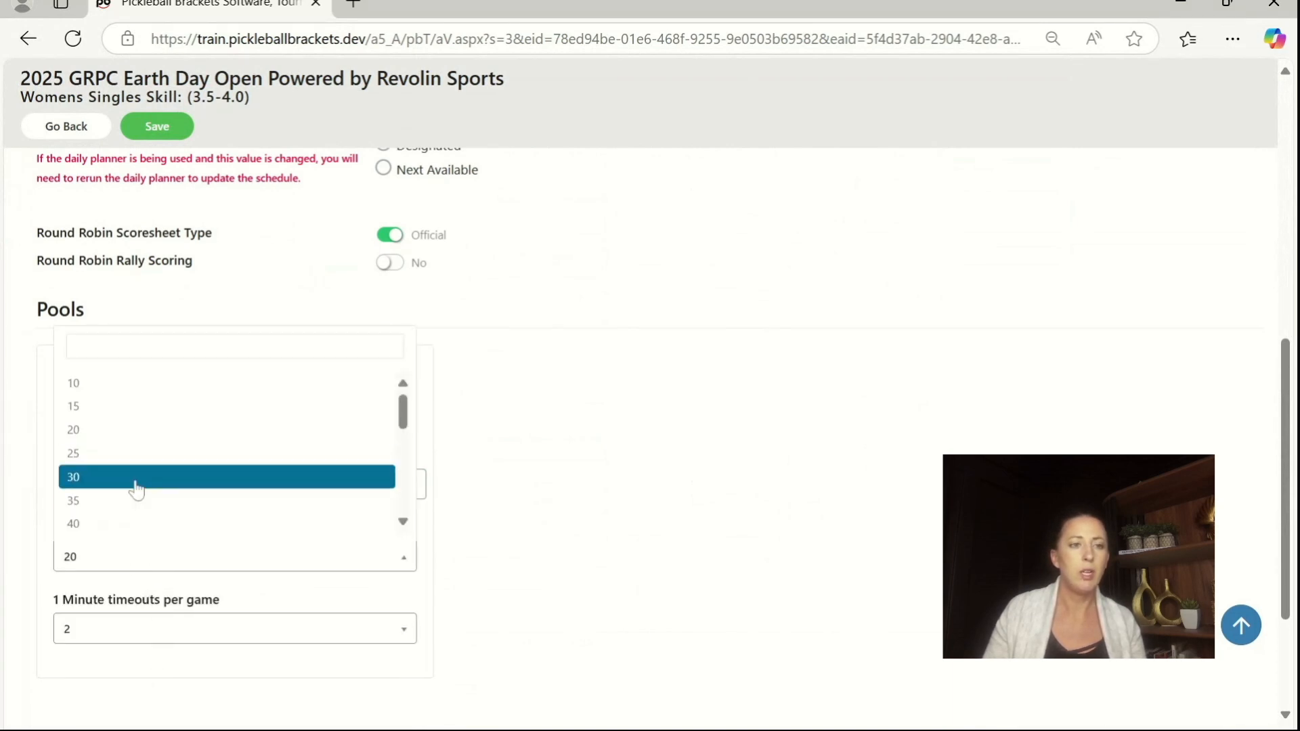
pyautogui.click(143, 452)
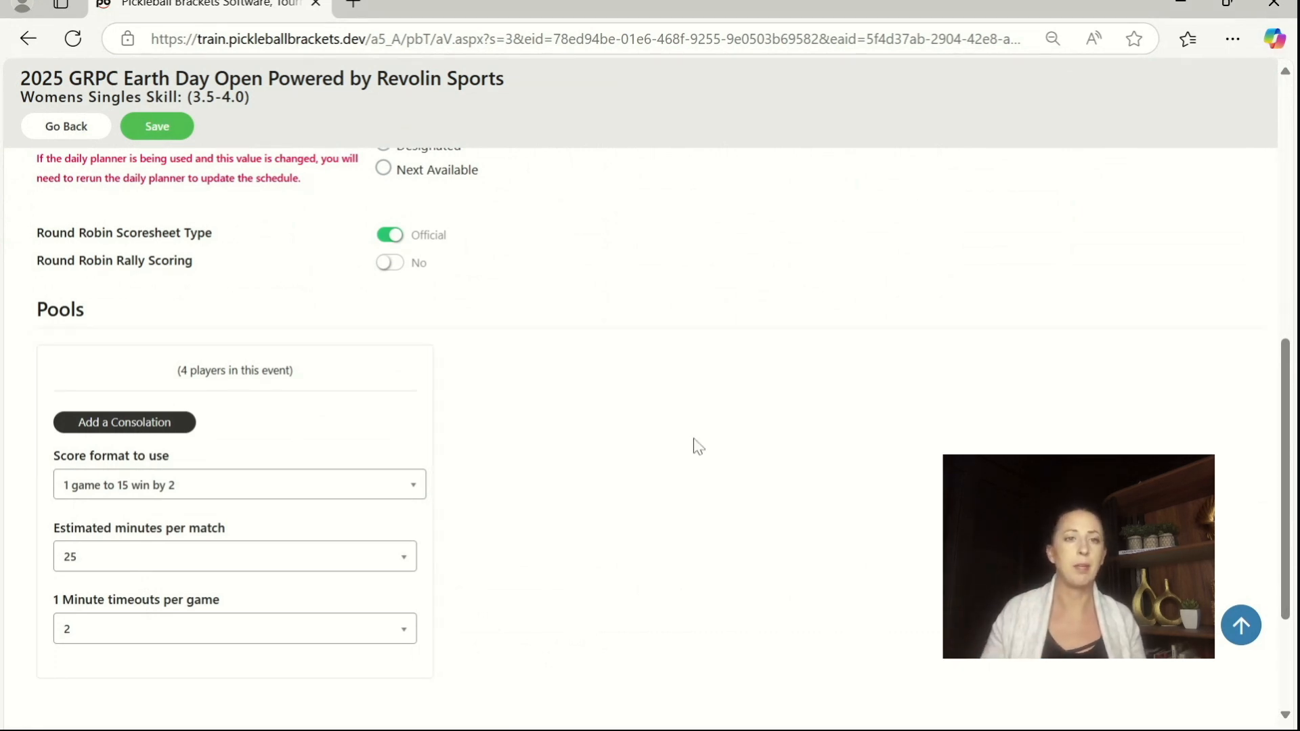
pyautogui.scroll(-3, 718, 476)
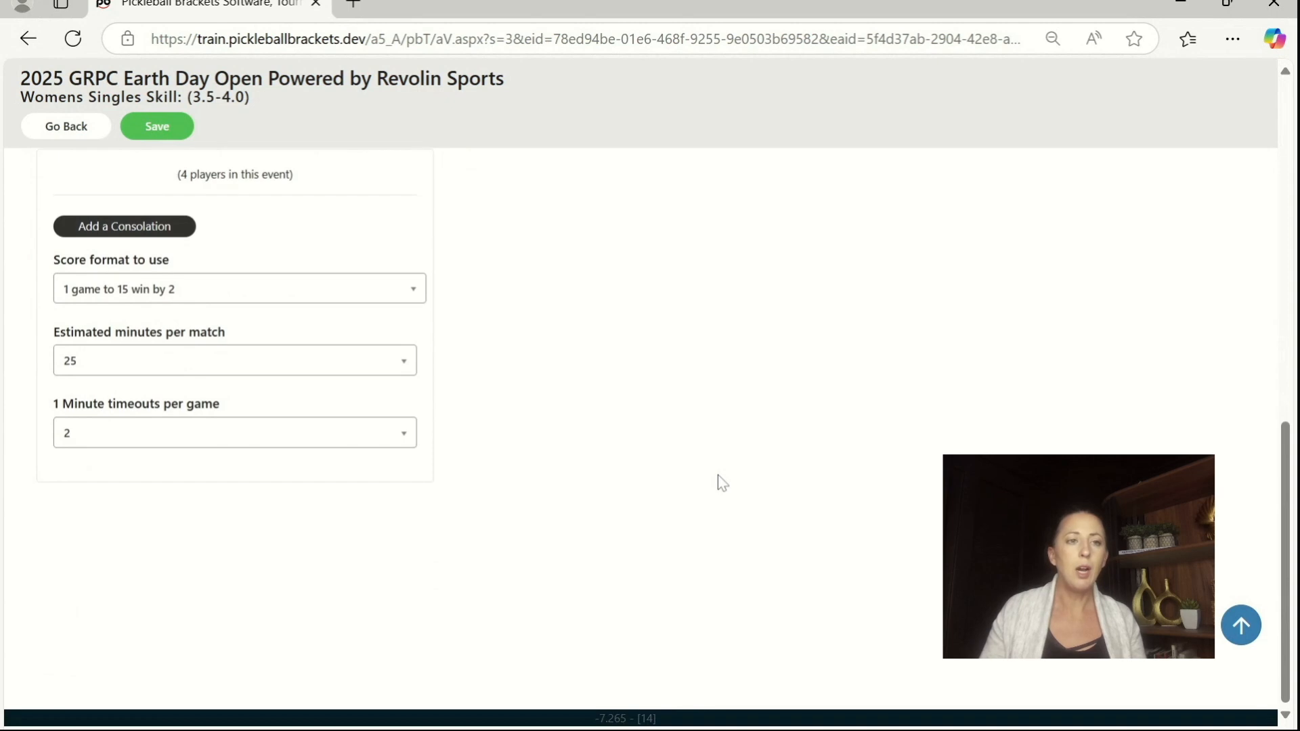
pyautogui.scroll(4, 720, 480)
pyautogui.scroll(4, 721, 479)
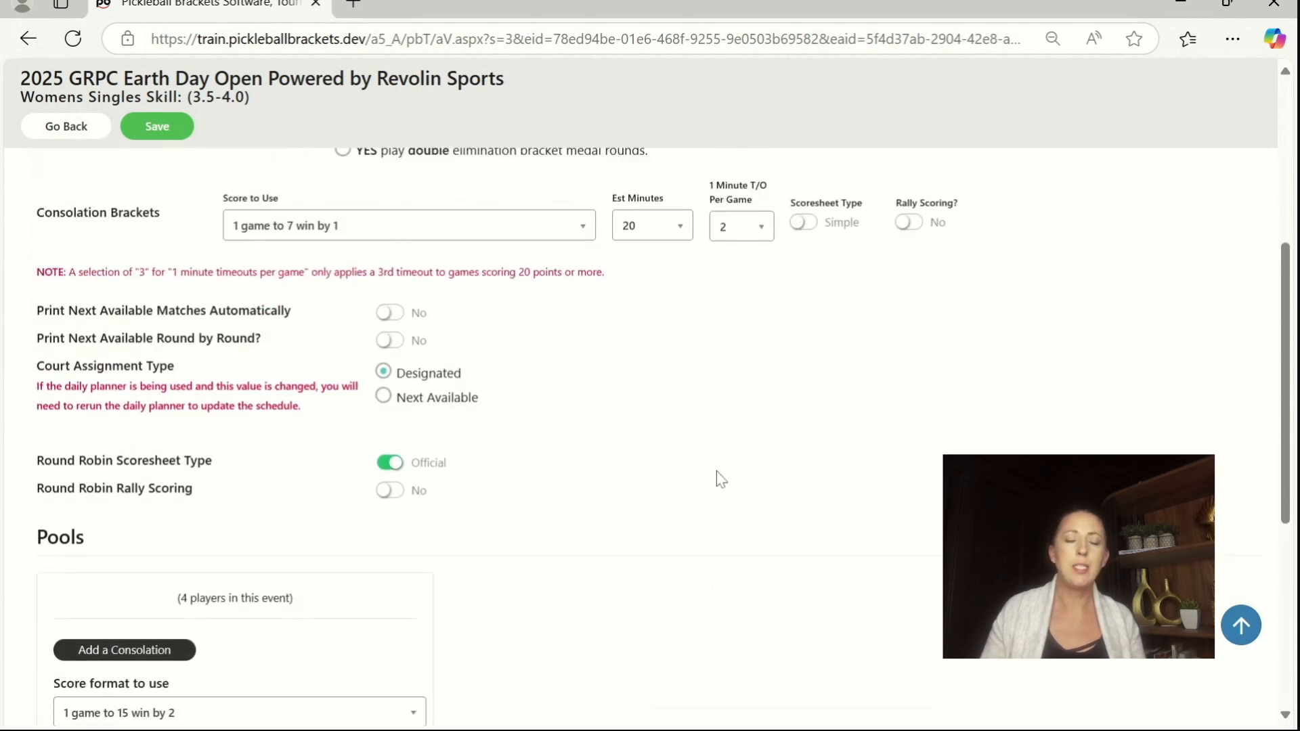
# Step: Review the remaining court assignment, scoresheet and pool options of the Womens Singles Skill (3.5-4.0) event, and save and confirm its settings
pyautogui.scroll(-1, 720, 478)
pyautogui.scroll(-2, 721, 479)
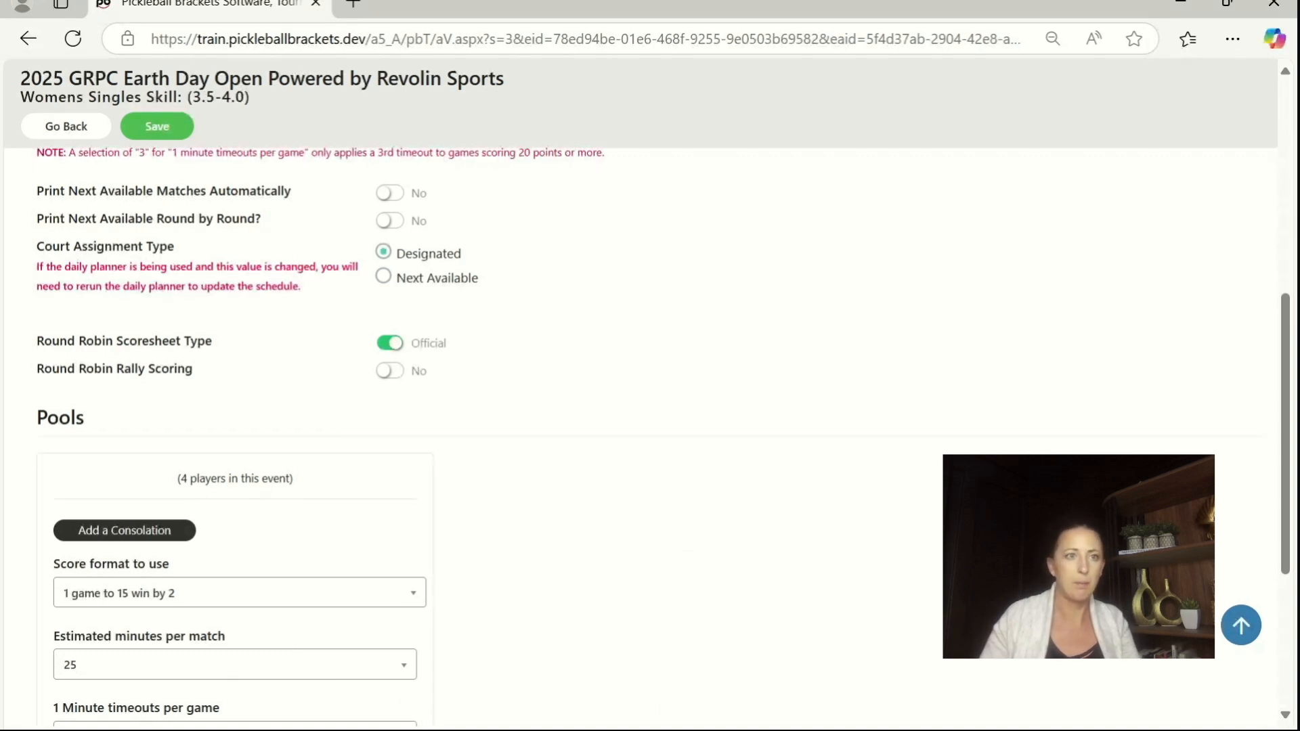
pyautogui.click(156, 126)
pyautogui.click(545, 528)
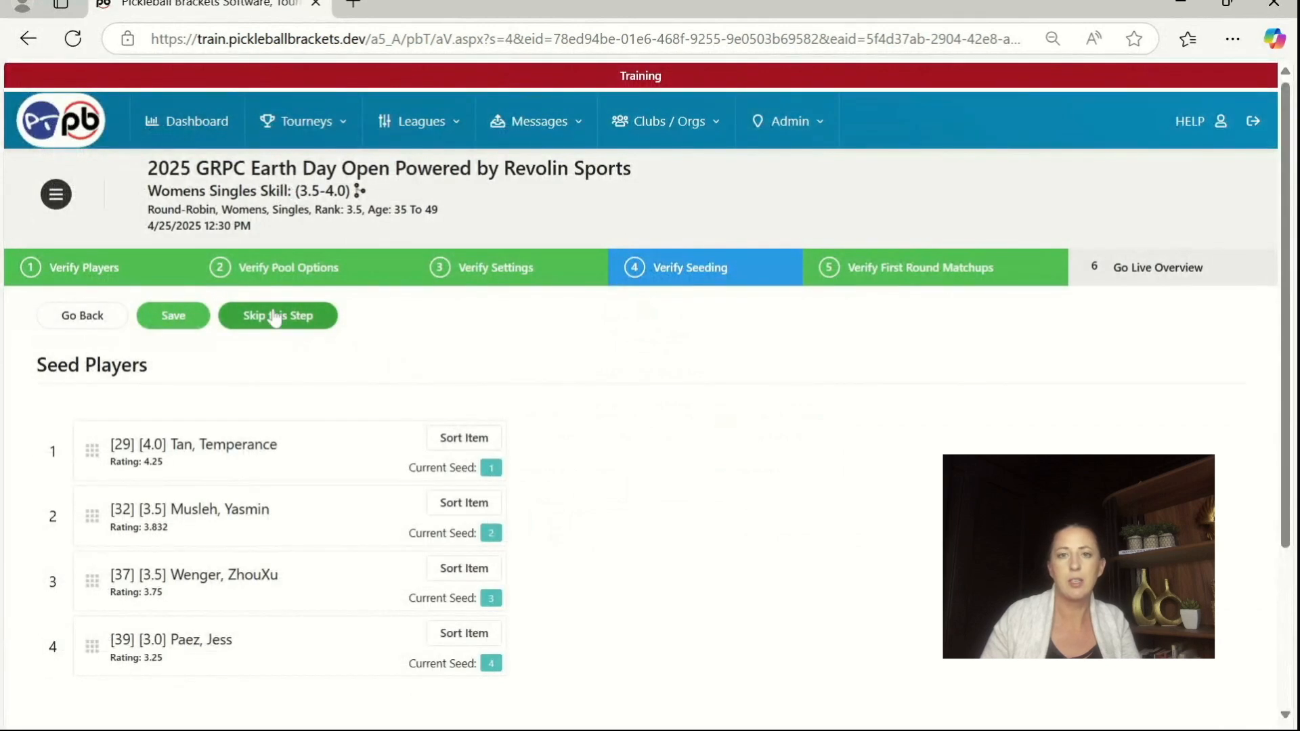
# Step: Skip the seeding and first-round matchups steps of the Womens Singles Skill (3.5-4.0) event, and complete and confirm its verification
pyautogui.click(274, 315)
pyautogui.click(273, 315)
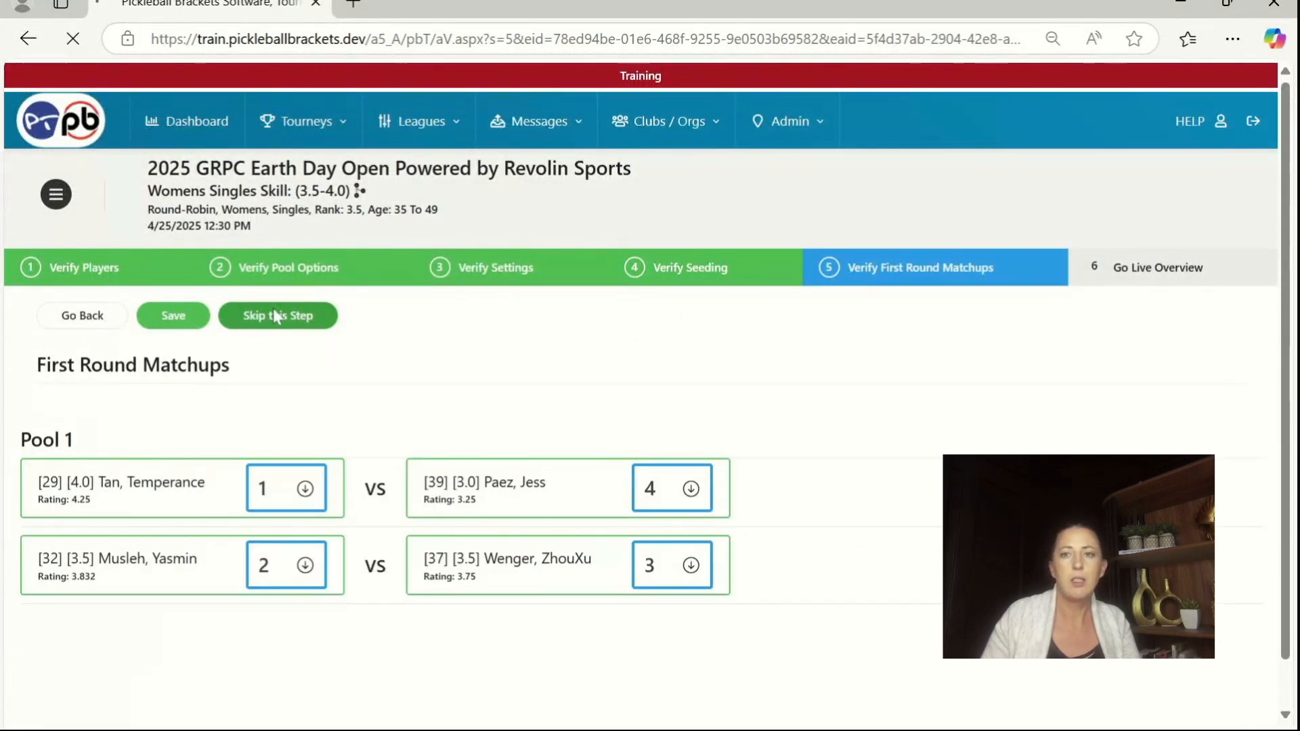
pyautogui.scroll(-2, 305, 348)
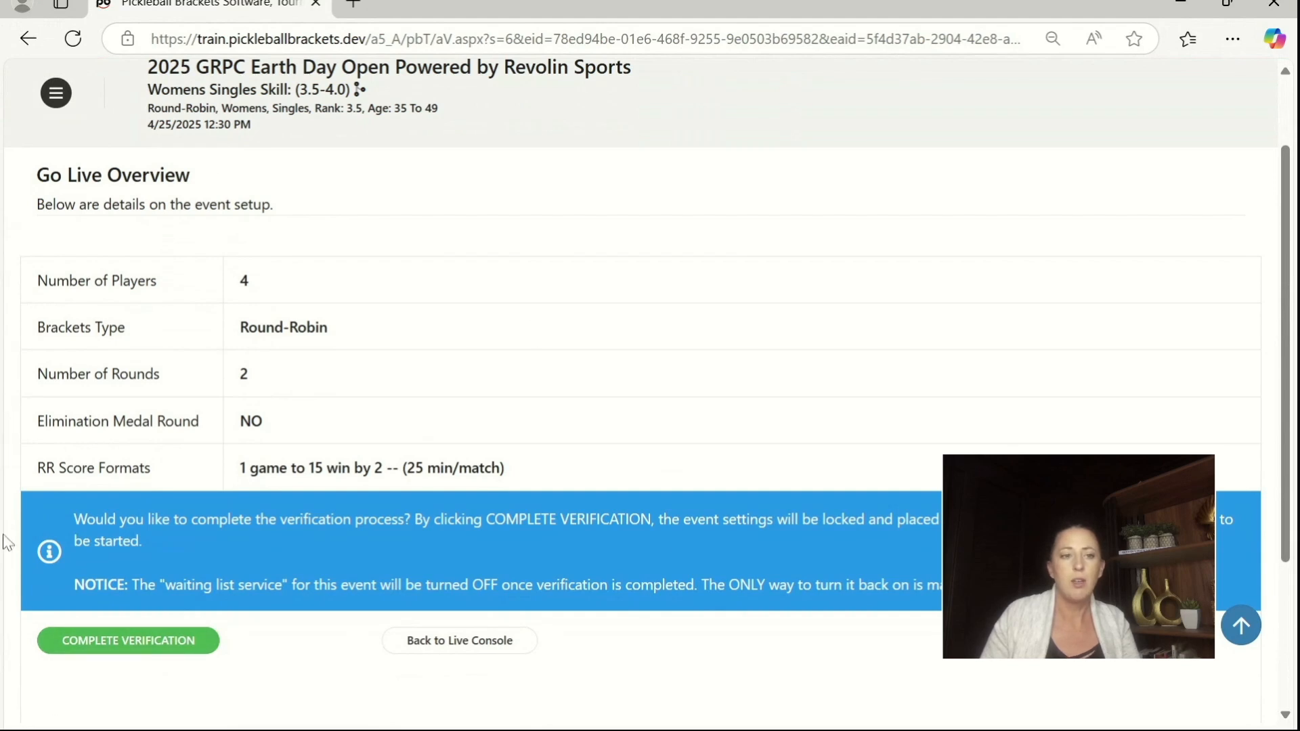
pyautogui.click(127, 647)
pyautogui.click(589, 528)
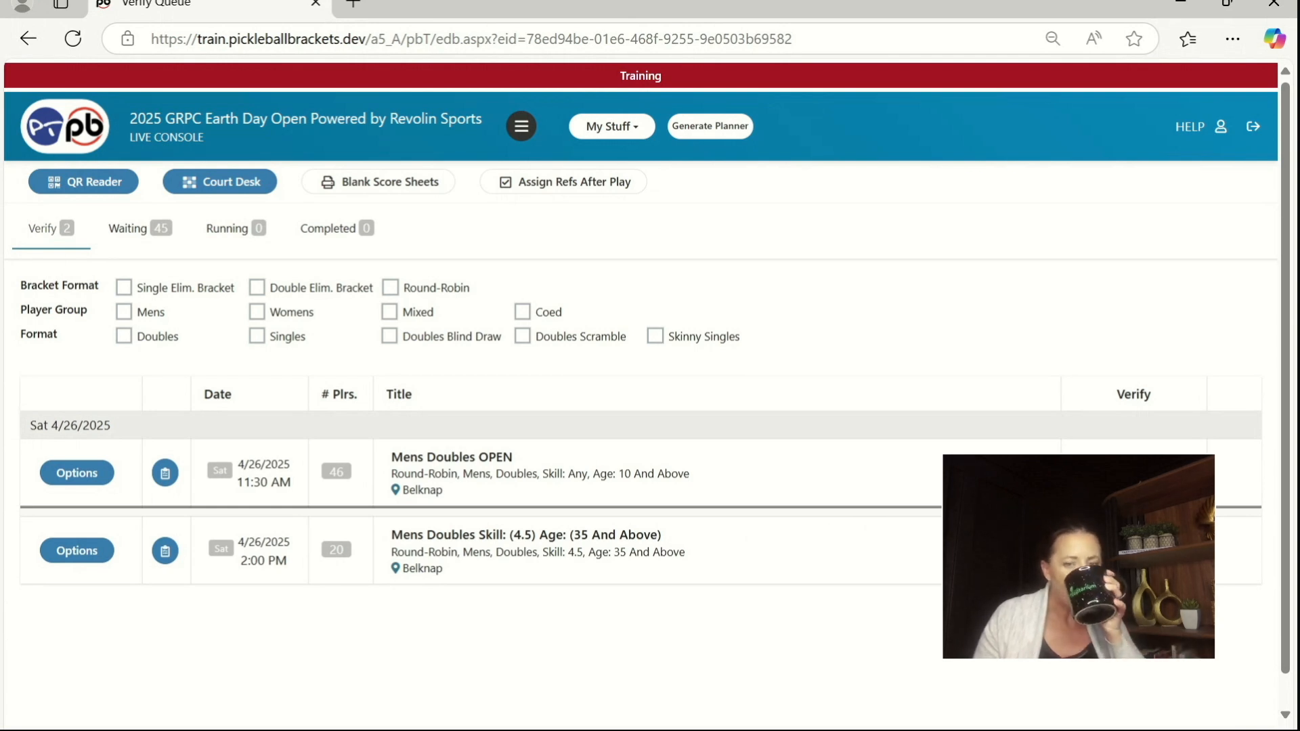
# Step: Verify the team list and pool options of the Mens Doubles Skill (4.5) Age (35 And Above) event, keeping Round-Robin with 2 pools of 5
pyautogui.click(1133, 550)
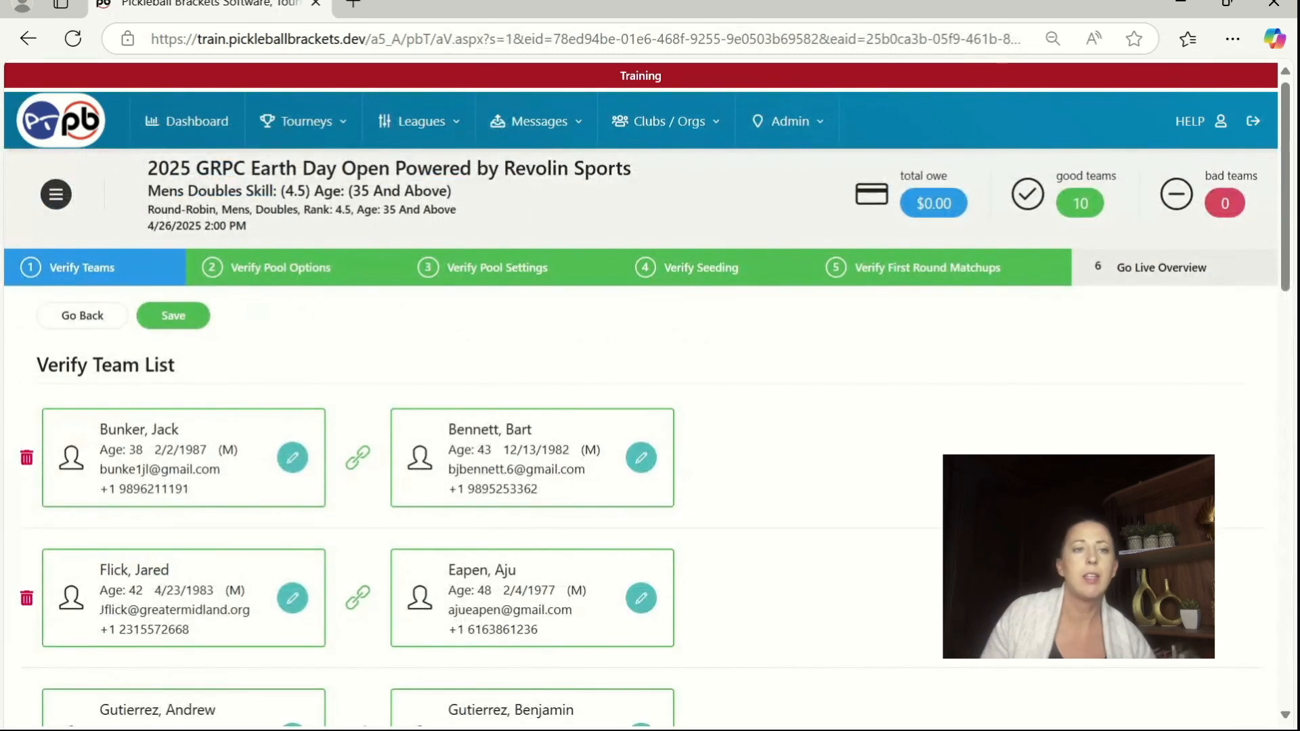
pyautogui.click(174, 315)
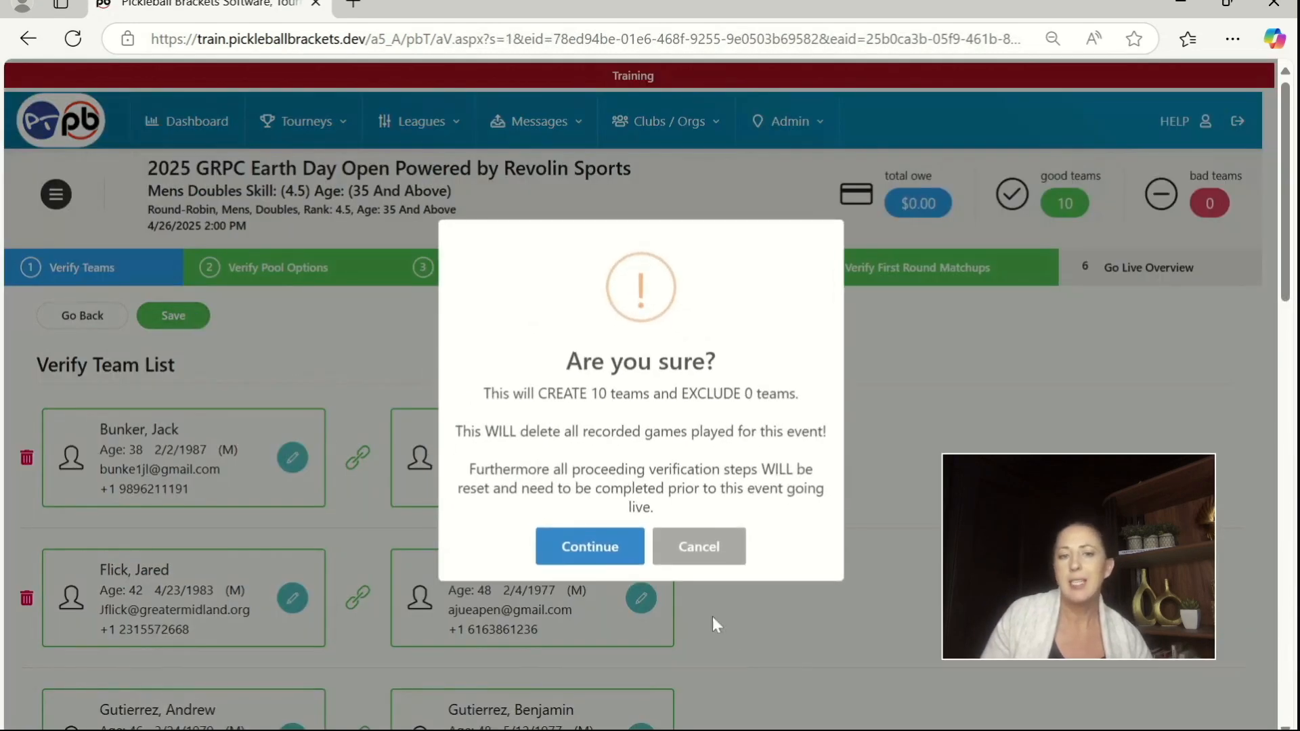
pyautogui.click(566, 542)
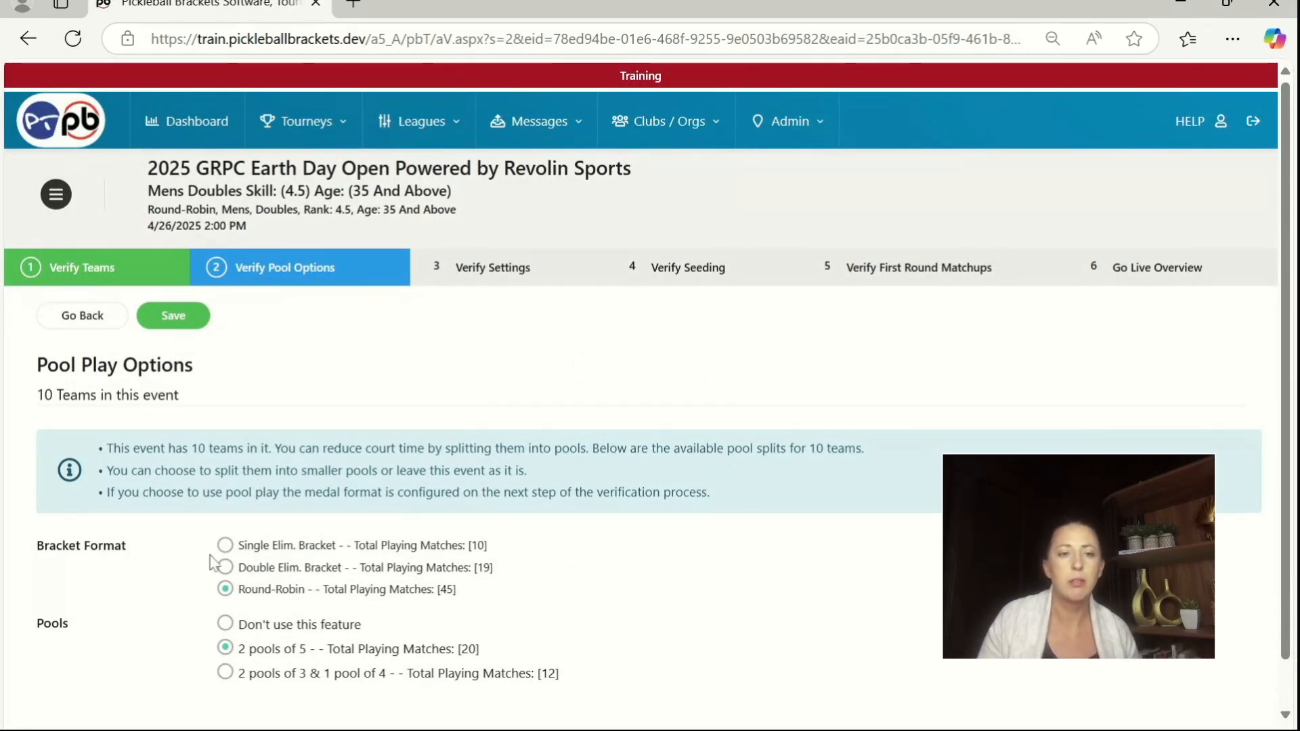
pyautogui.click(173, 319)
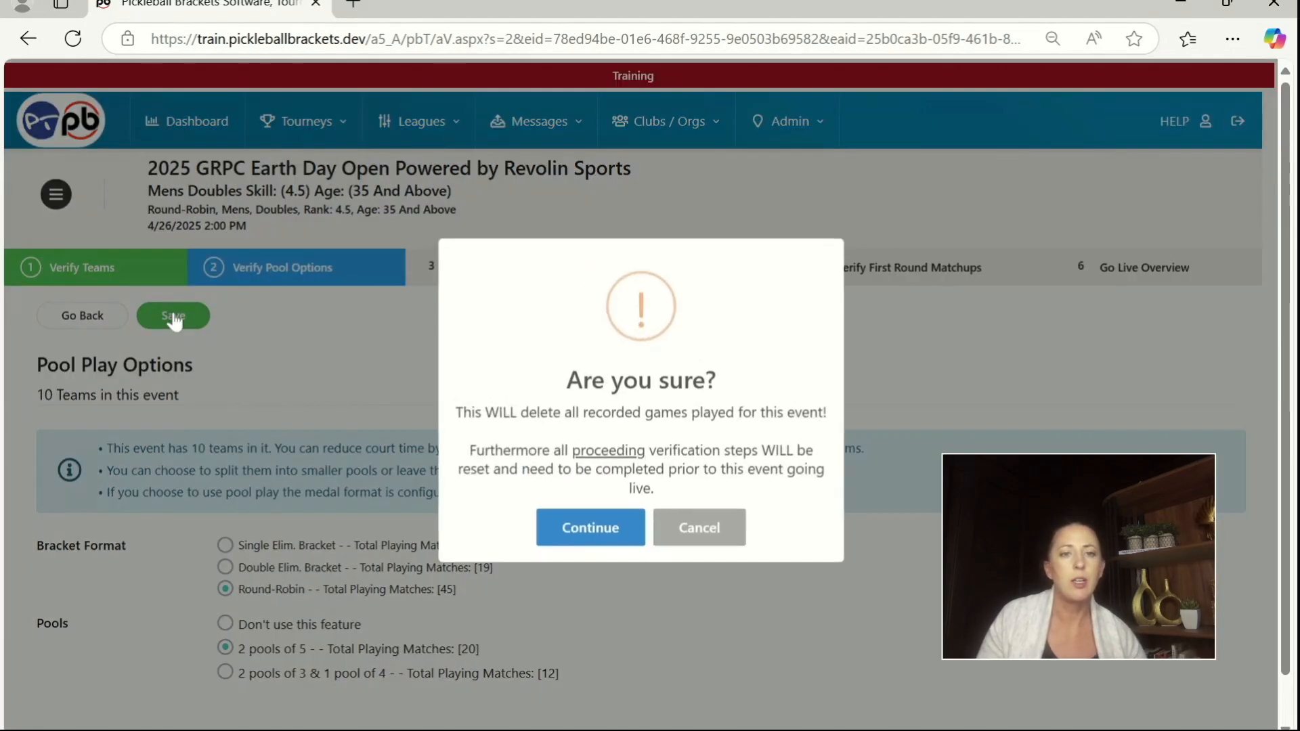
pyautogui.click(609, 532)
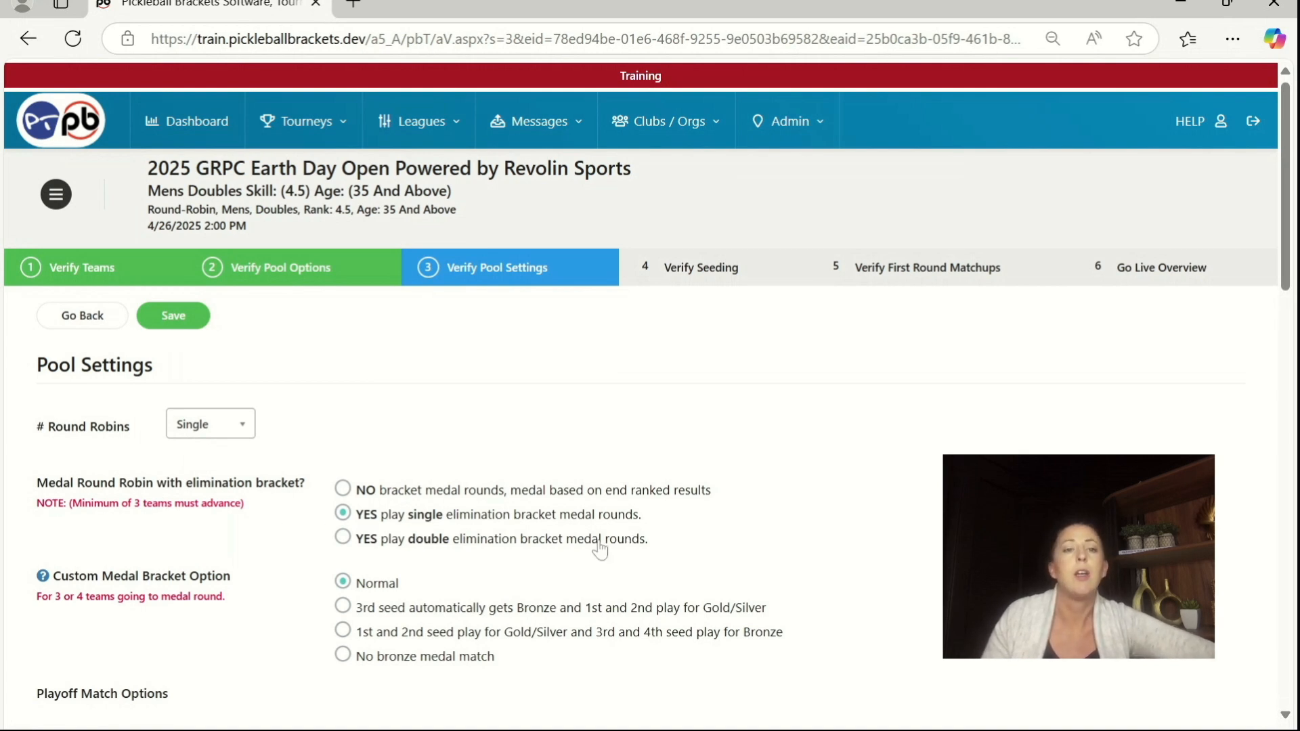
# Step: Review the pool settings, keeping single elimination medal rounds, and set the team count moving to the medal round to 2 for Pool 1 and Pool 2
pyautogui.scroll(-2, 894, 482)
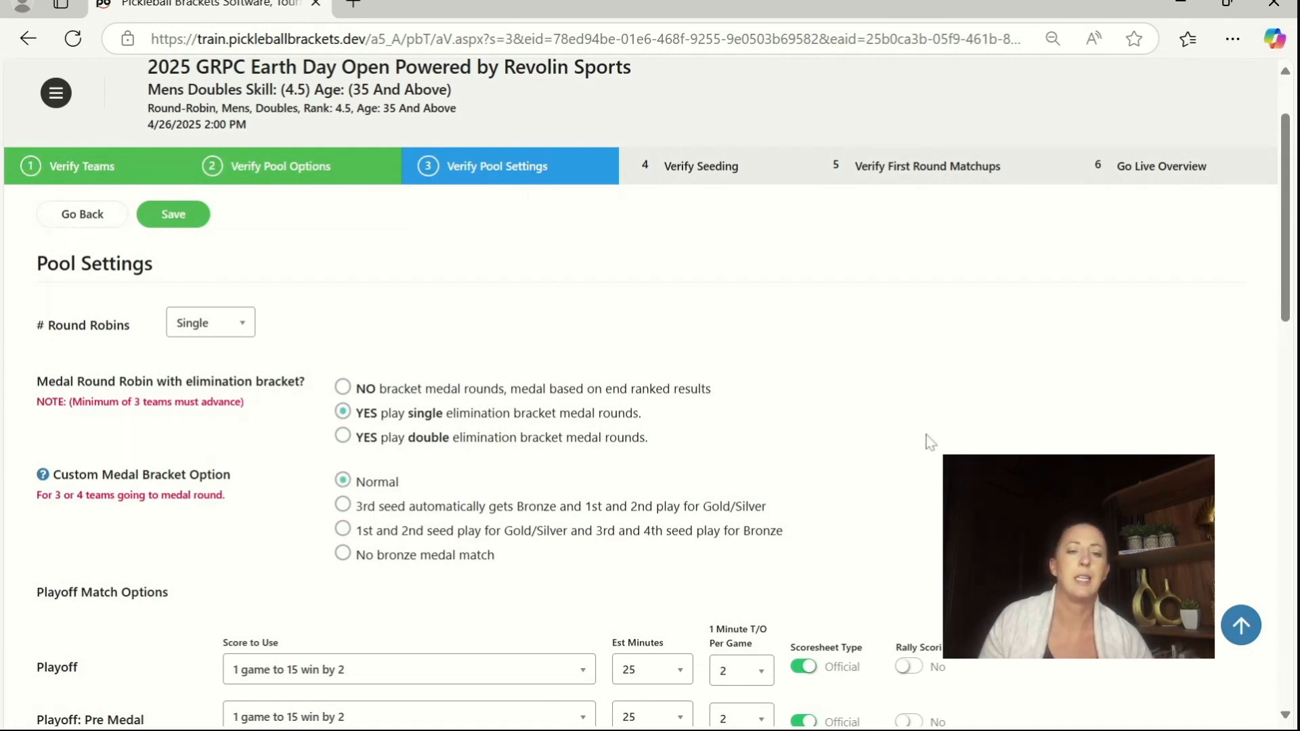
pyautogui.scroll(-3, 929, 442)
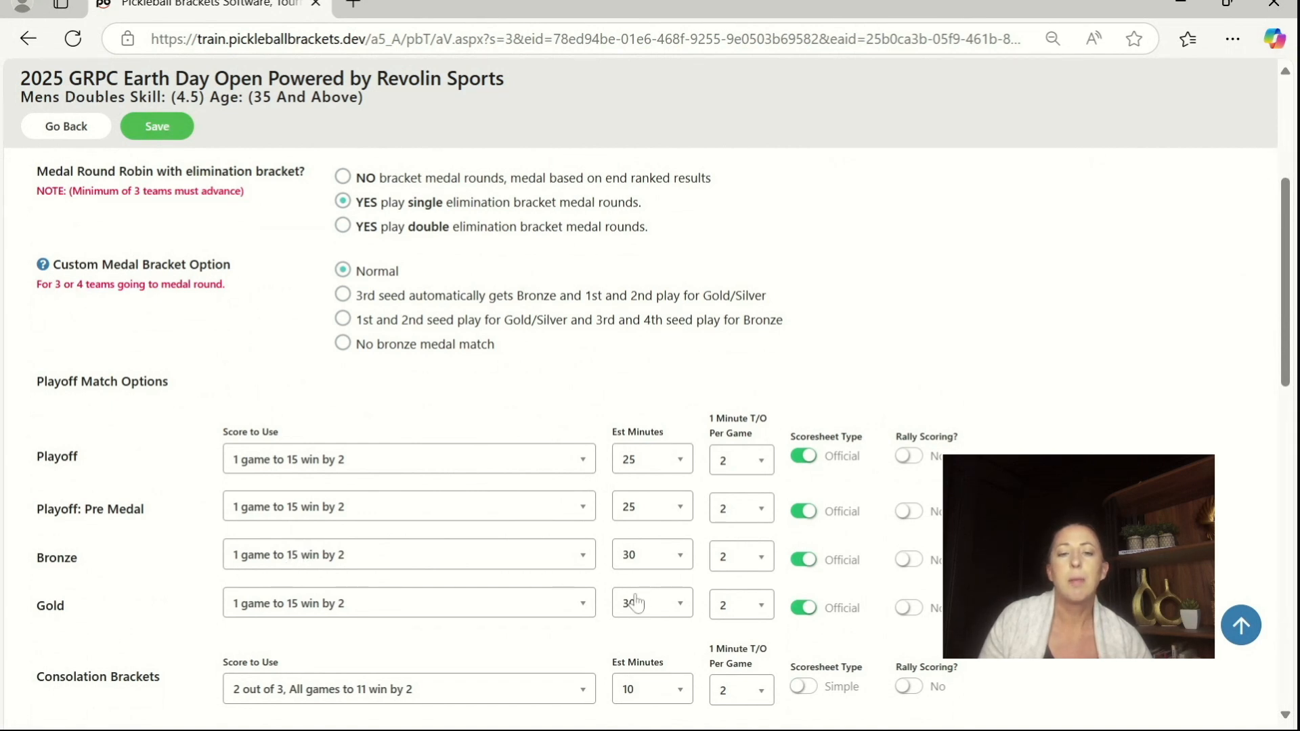
pyautogui.scroll(-2, 1005, 443)
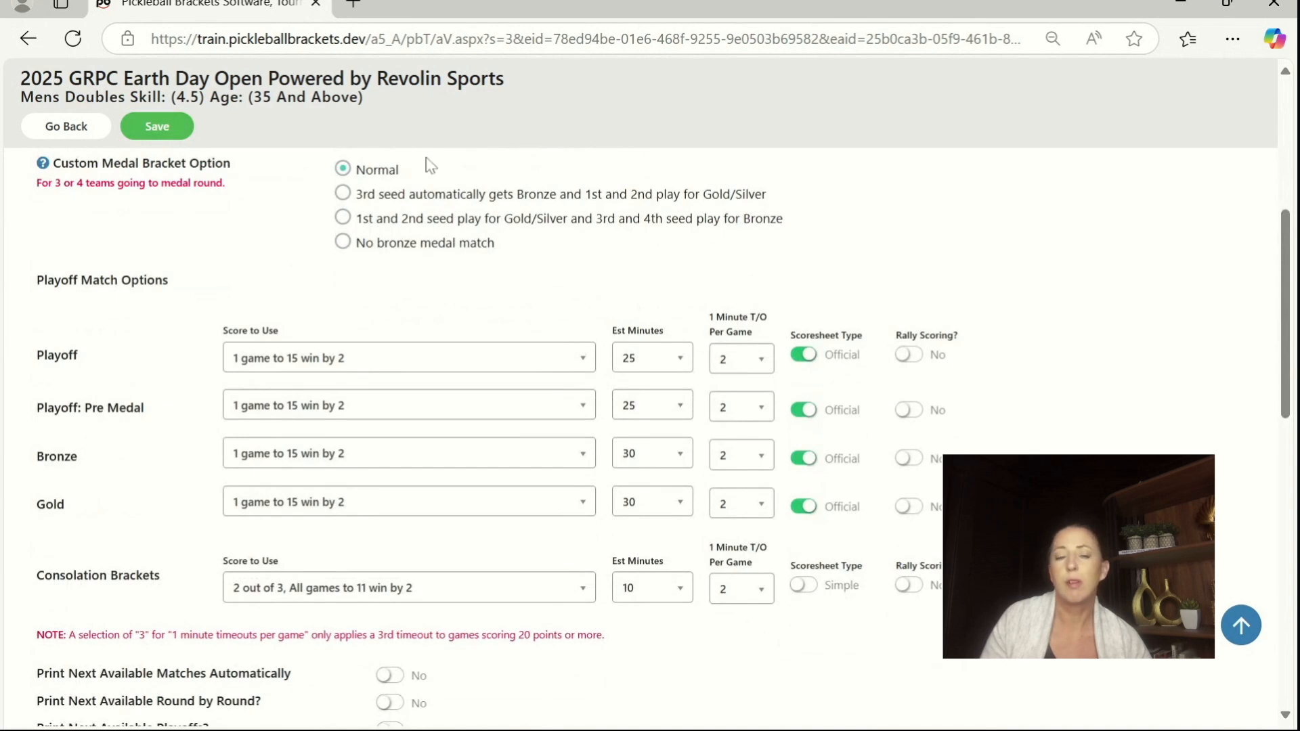
pyautogui.scroll(-1, 493, 285)
pyautogui.scroll(-1, 493, 298)
pyautogui.scroll(-2, 551, 398)
pyautogui.scroll(-2, 553, 398)
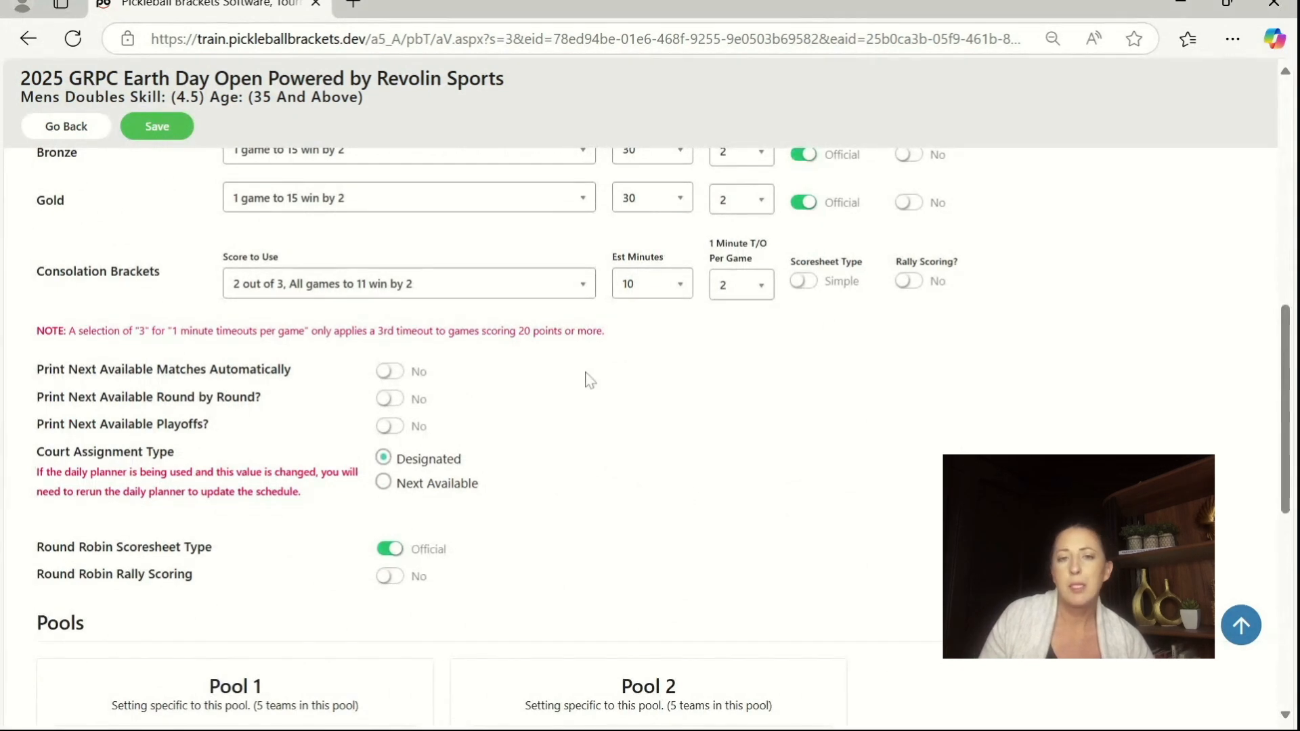
pyautogui.scroll(-2, 551, 427)
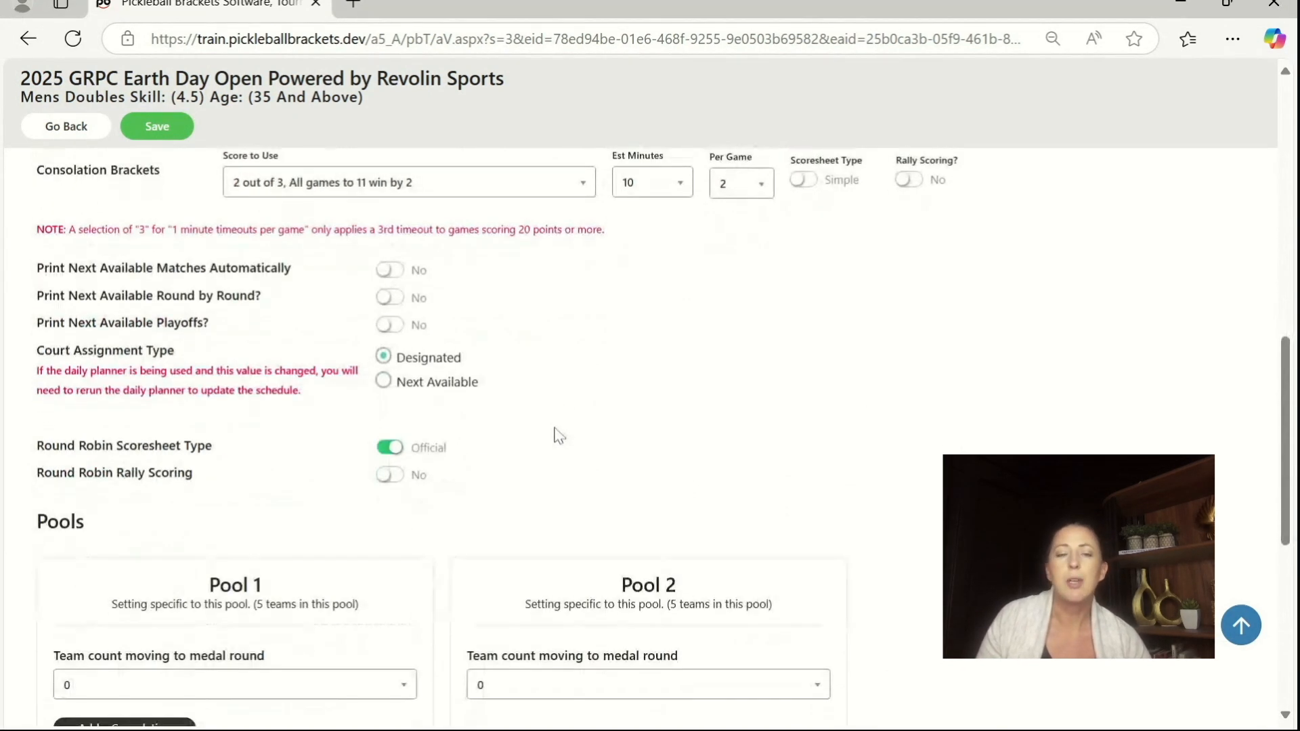
pyautogui.scroll(-2, 557, 436)
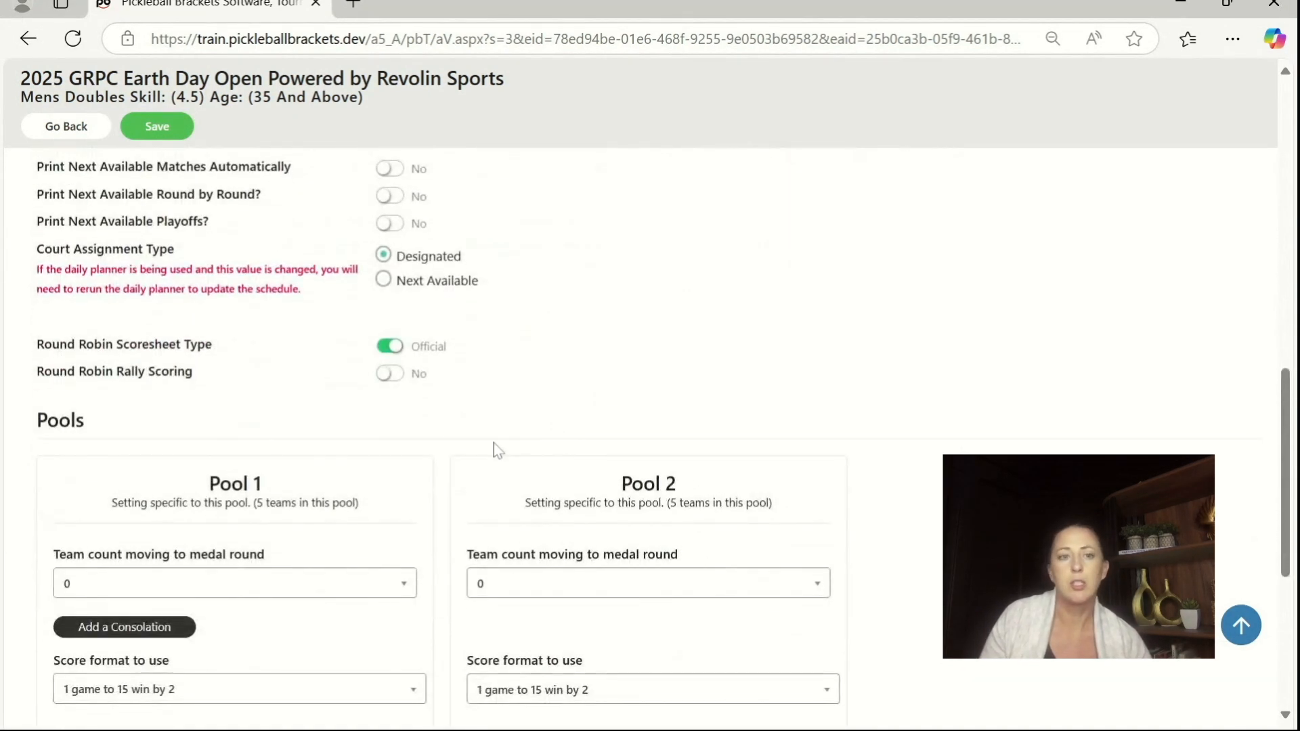
pyautogui.scroll(-2, 231, 580)
pyautogui.scroll(-5, 248, 569)
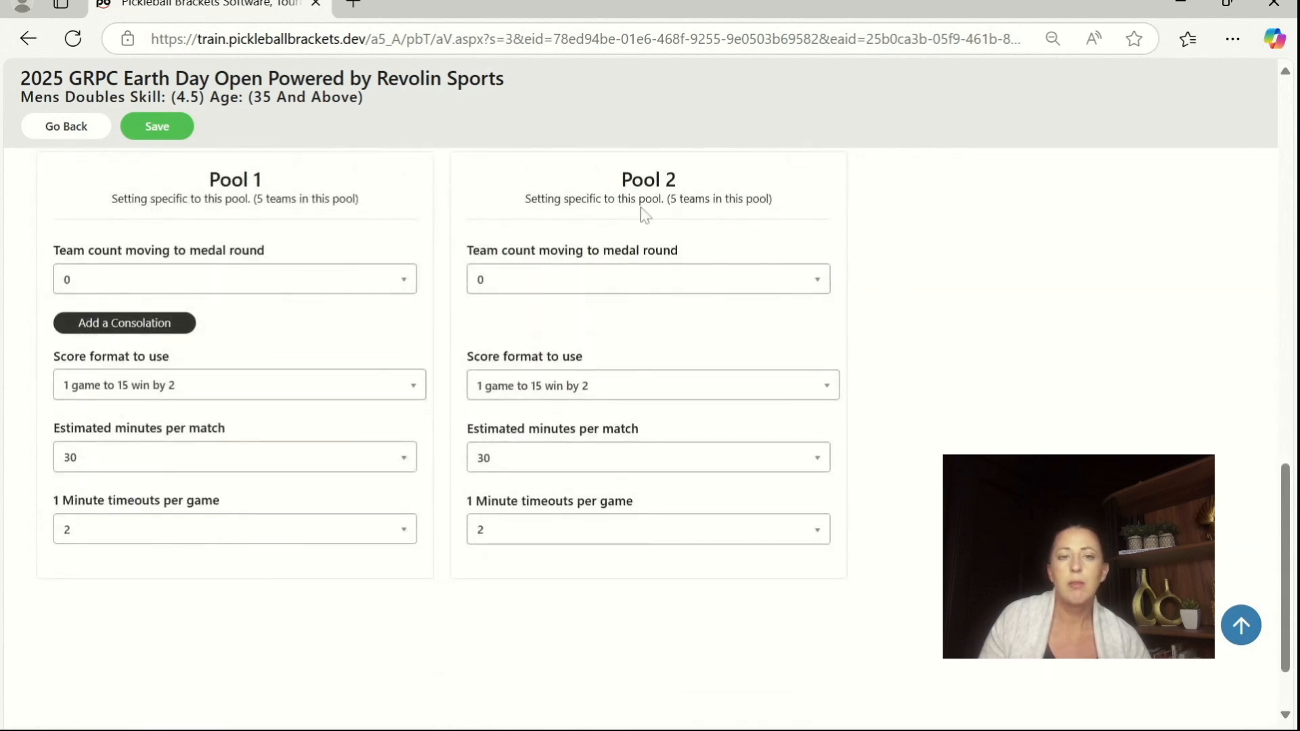
pyautogui.click(233, 293)
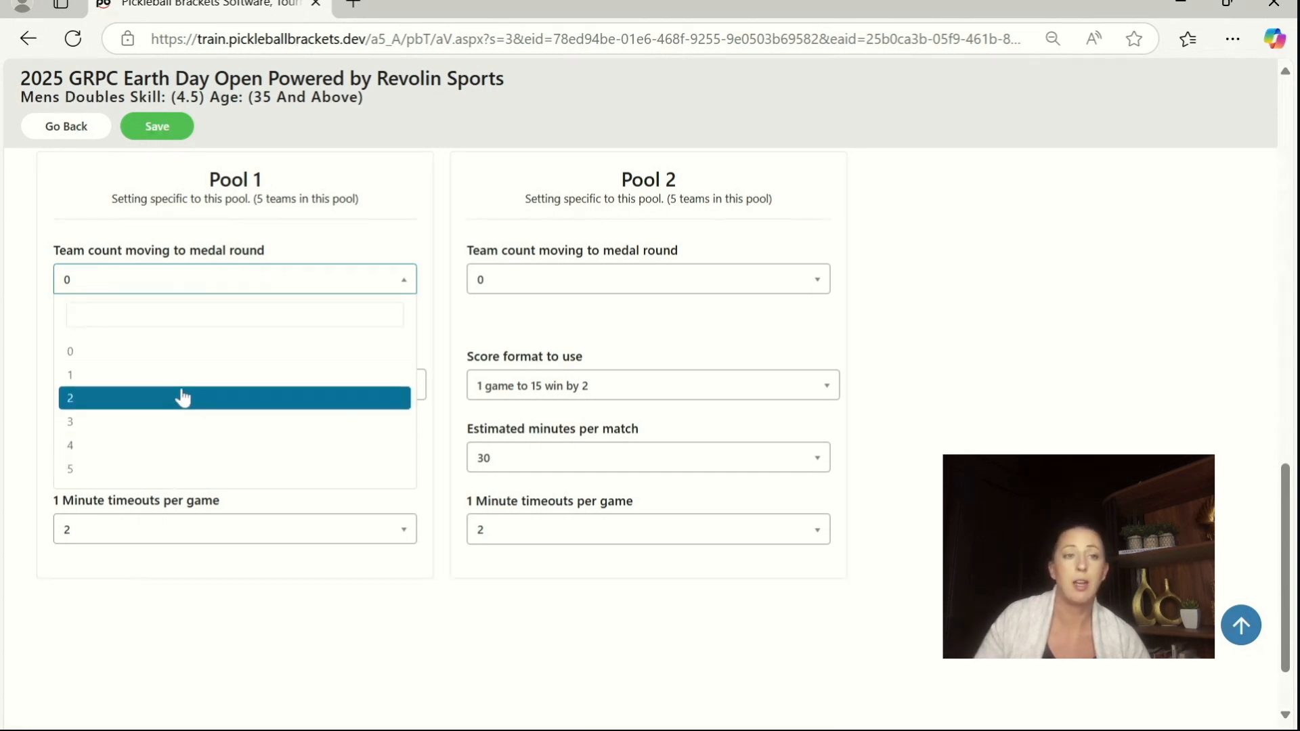
pyautogui.click(183, 398)
pyautogui.click(602, 281)
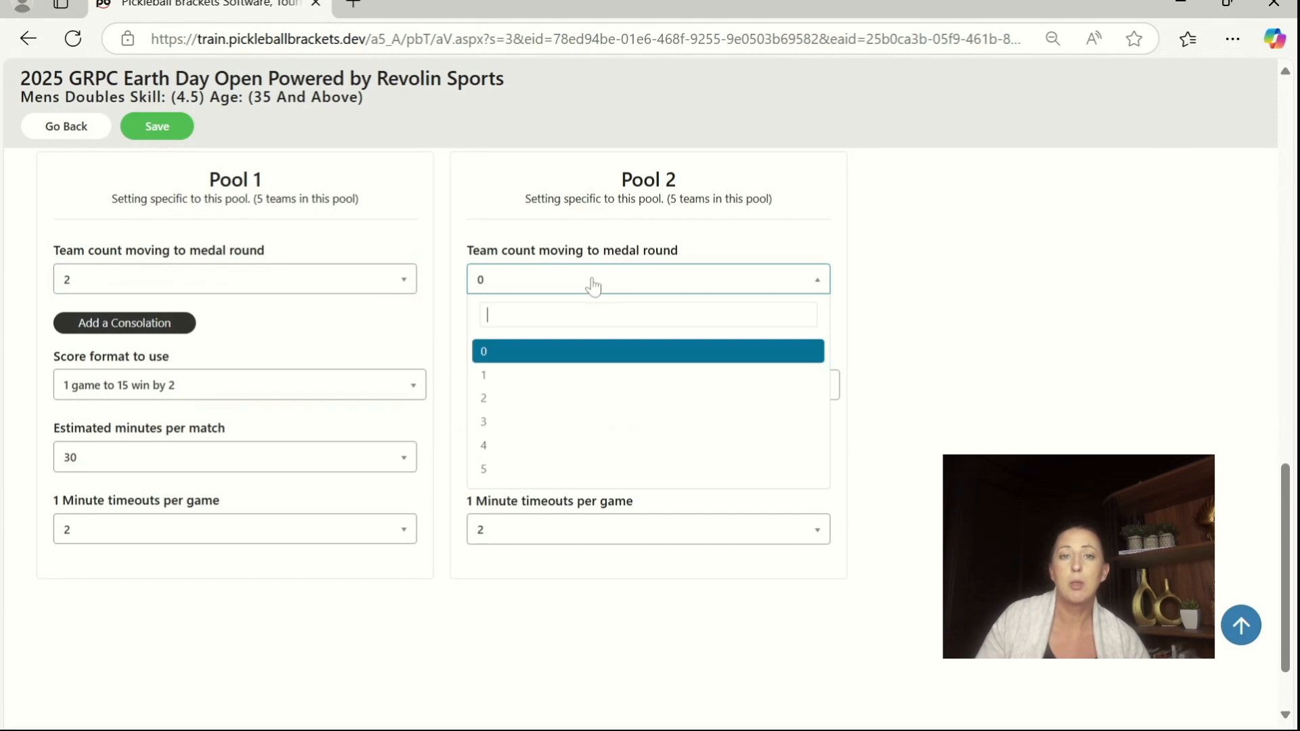
pyautogui.click(561, 396)
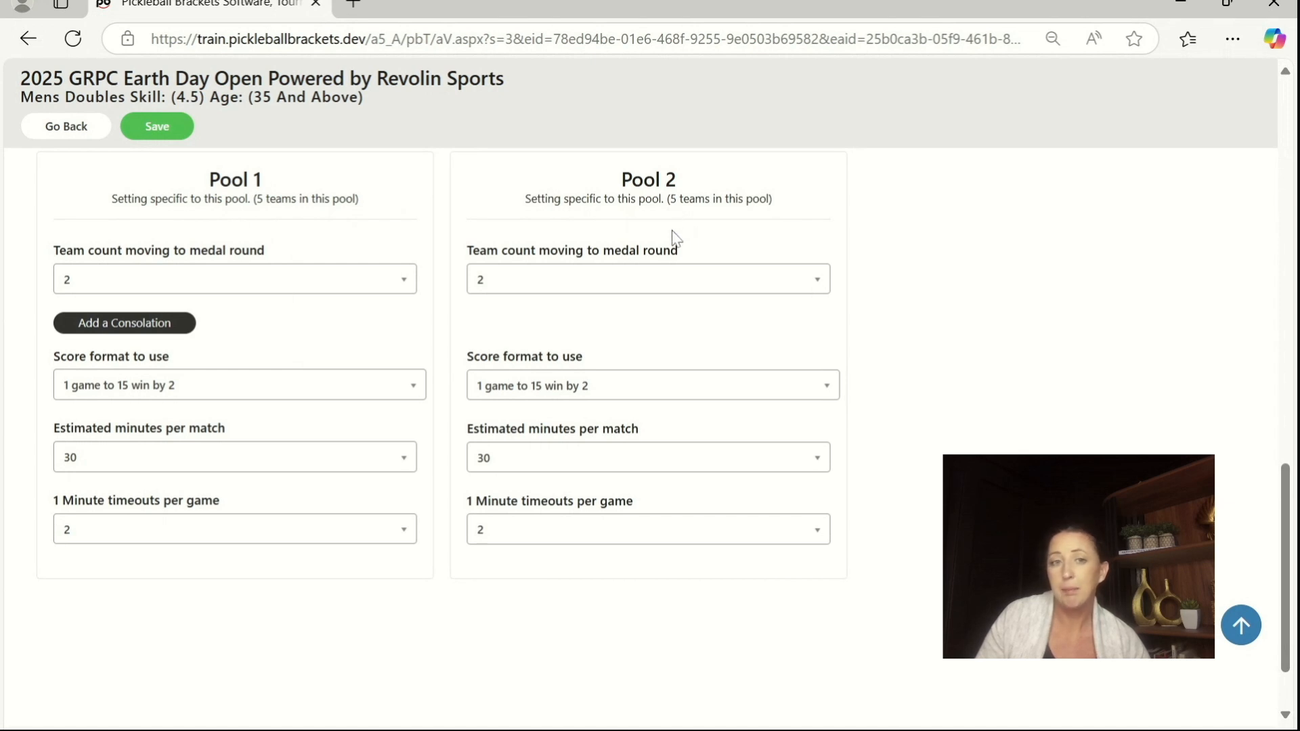
# Step: Try 1 game to 11 win by 2 as Pool 2's score format and restore 1 game to 15 win by 2
pyautogui.click(539, 387)
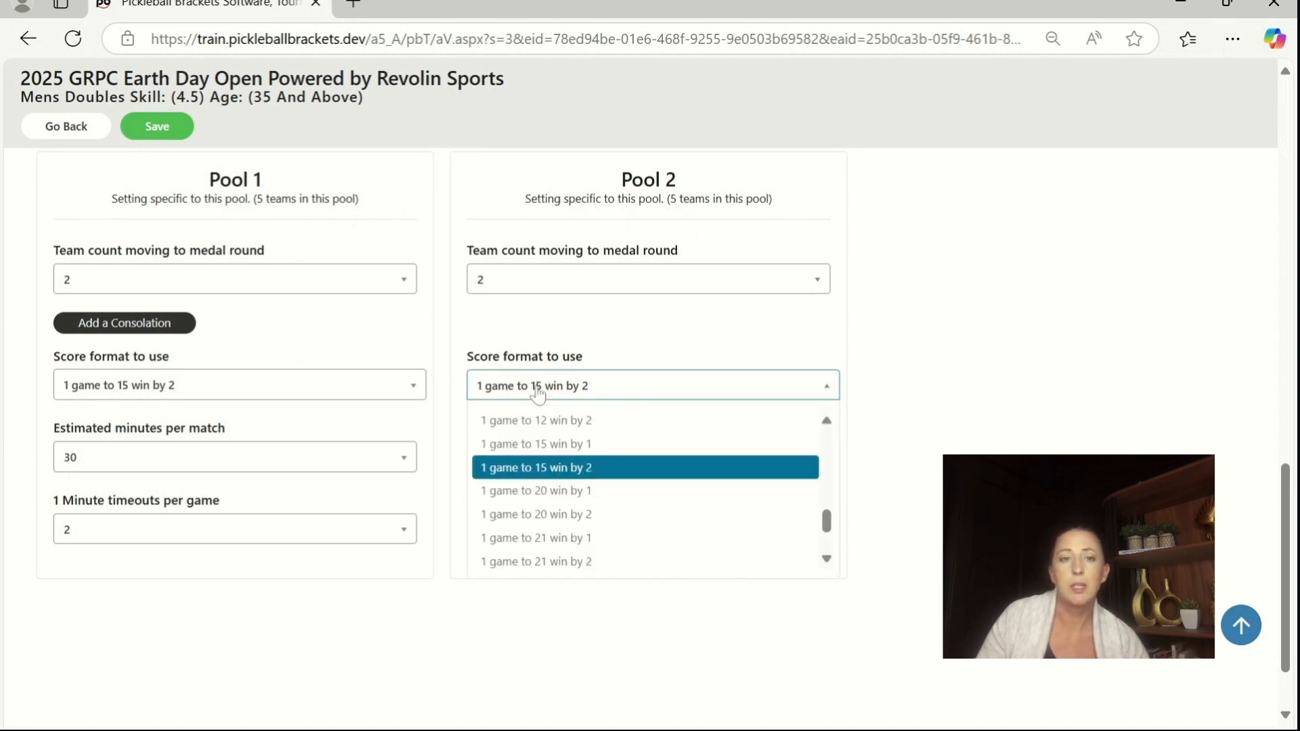
pyautogui.click(511, 384)
pyautogui.click(510, 384)
pyautogui.scroll(5, 502, 449)
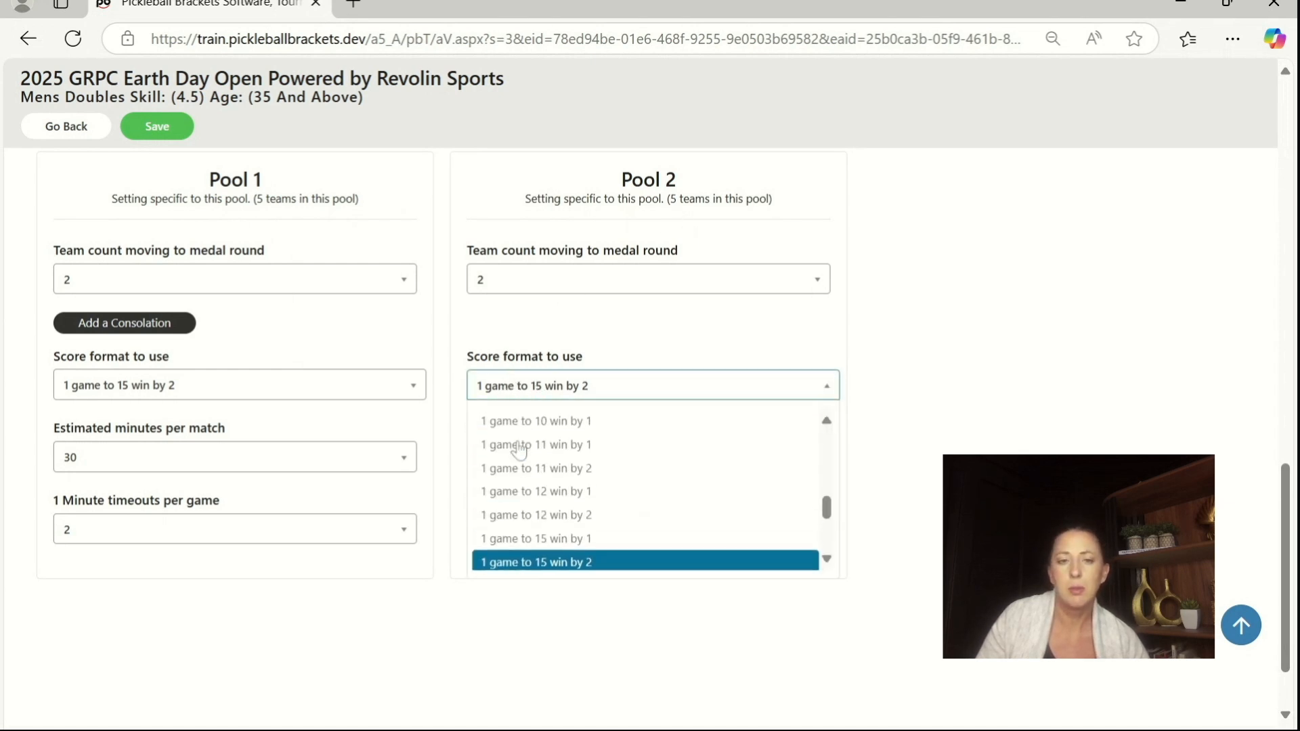
pyautogui.click(559, 553)
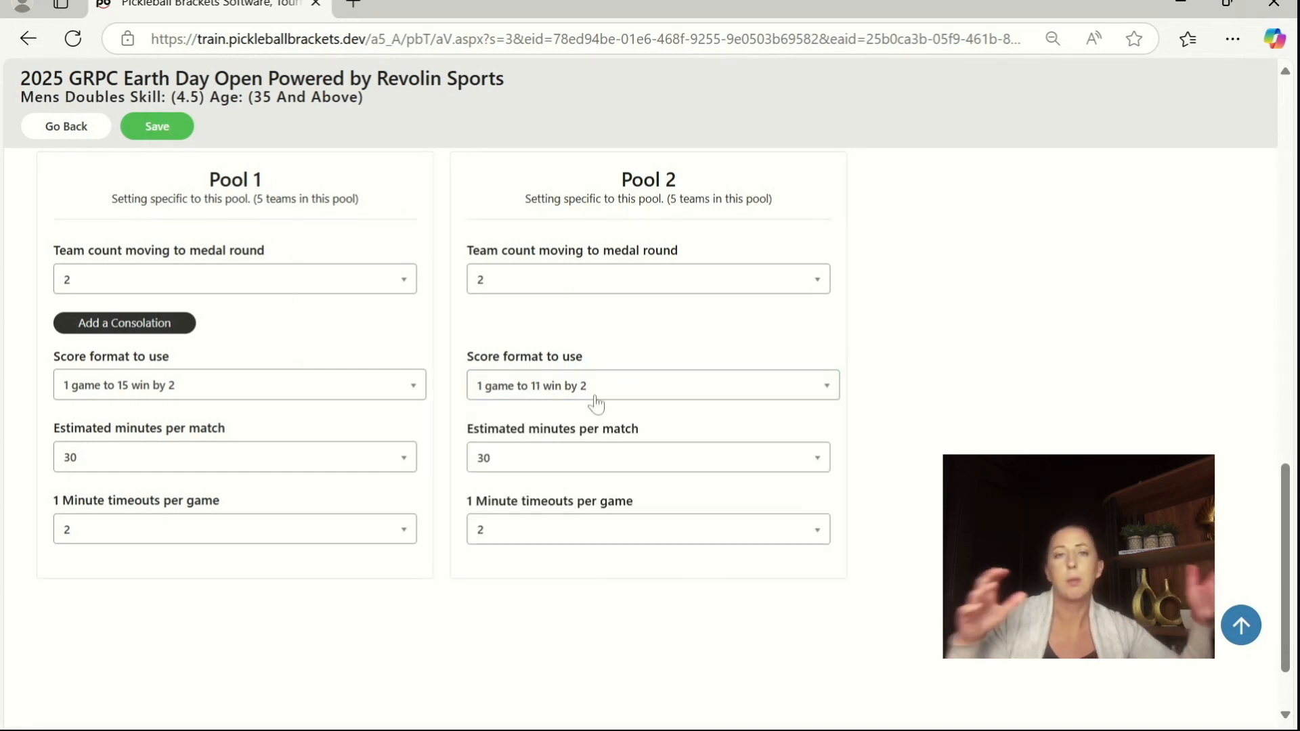
pyautogui.click(540, 394)
pyautogui.click(532, 539)
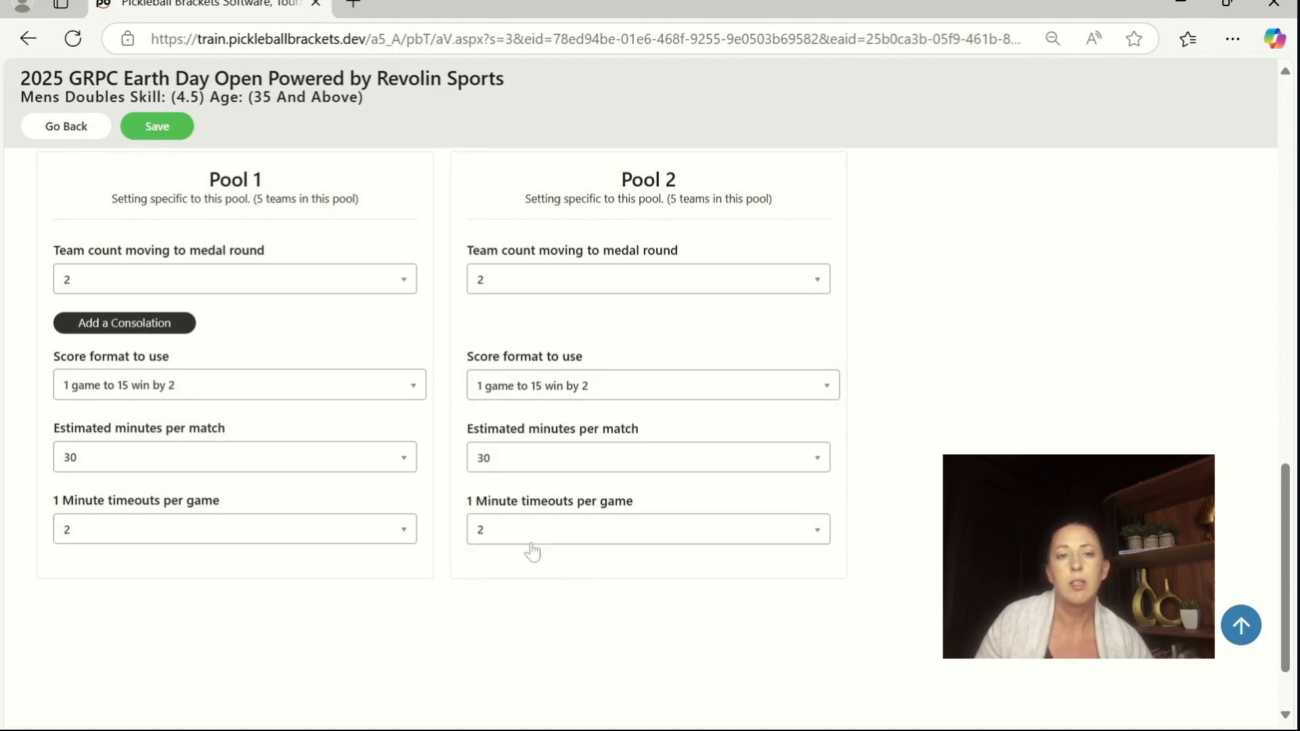
# Step: Save and confirm the Mens Doubles Skill (4.5) pool settings, and skip its seeding and first-round matchups steps
pyautogui.click(152, 127)
pyautogui.click(593, 527)
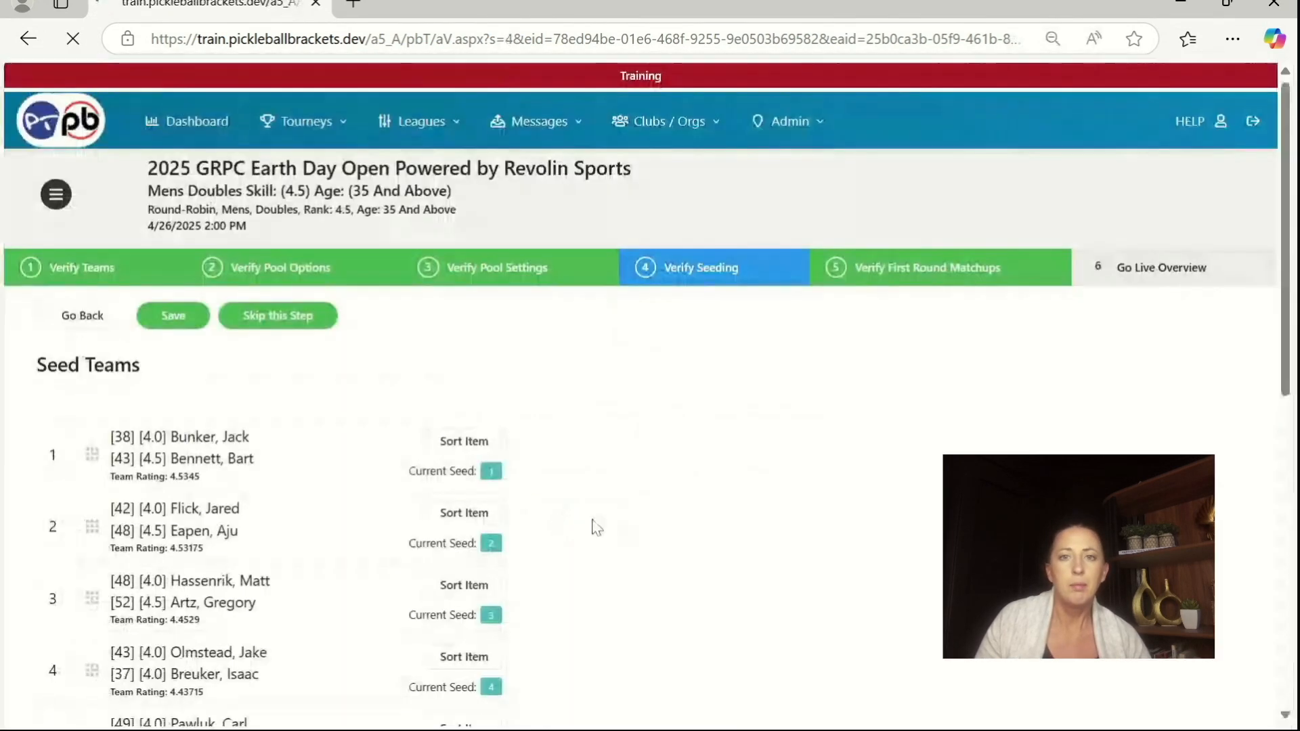
pyautogui.click(299, 316)
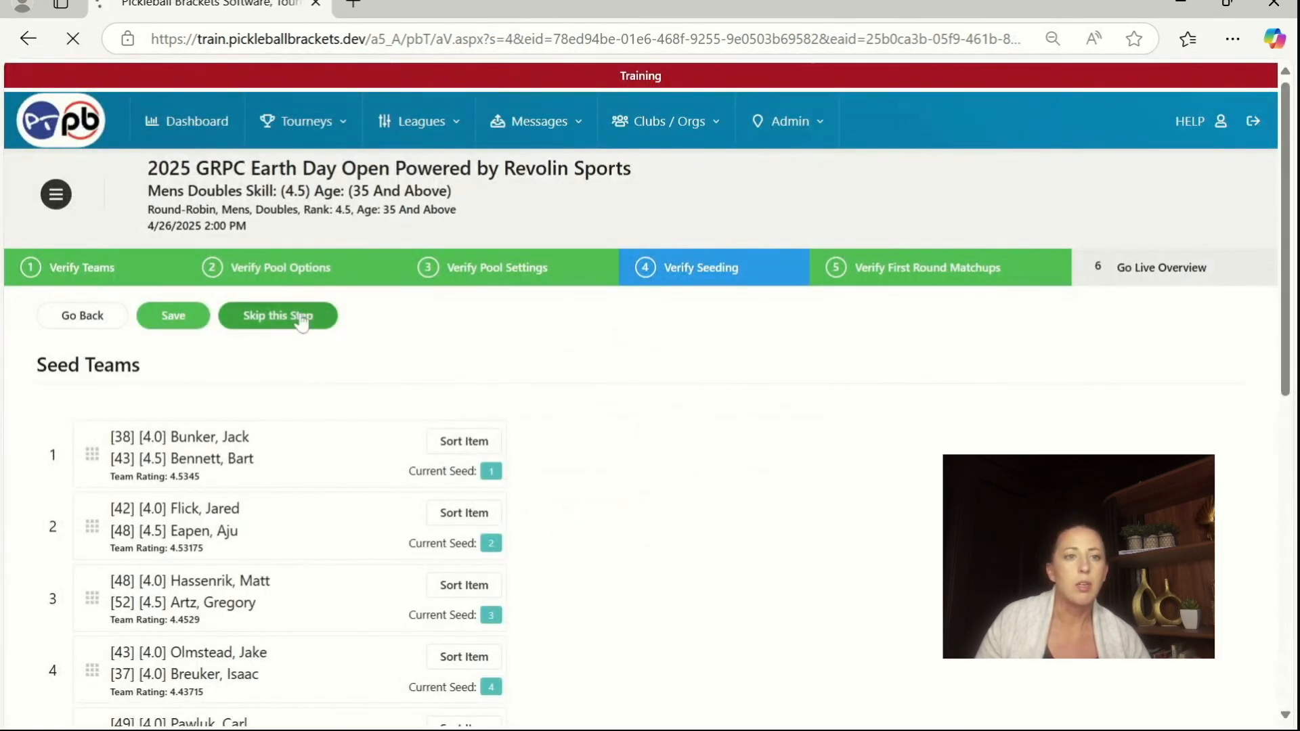
pyautogui.click(301, 318)
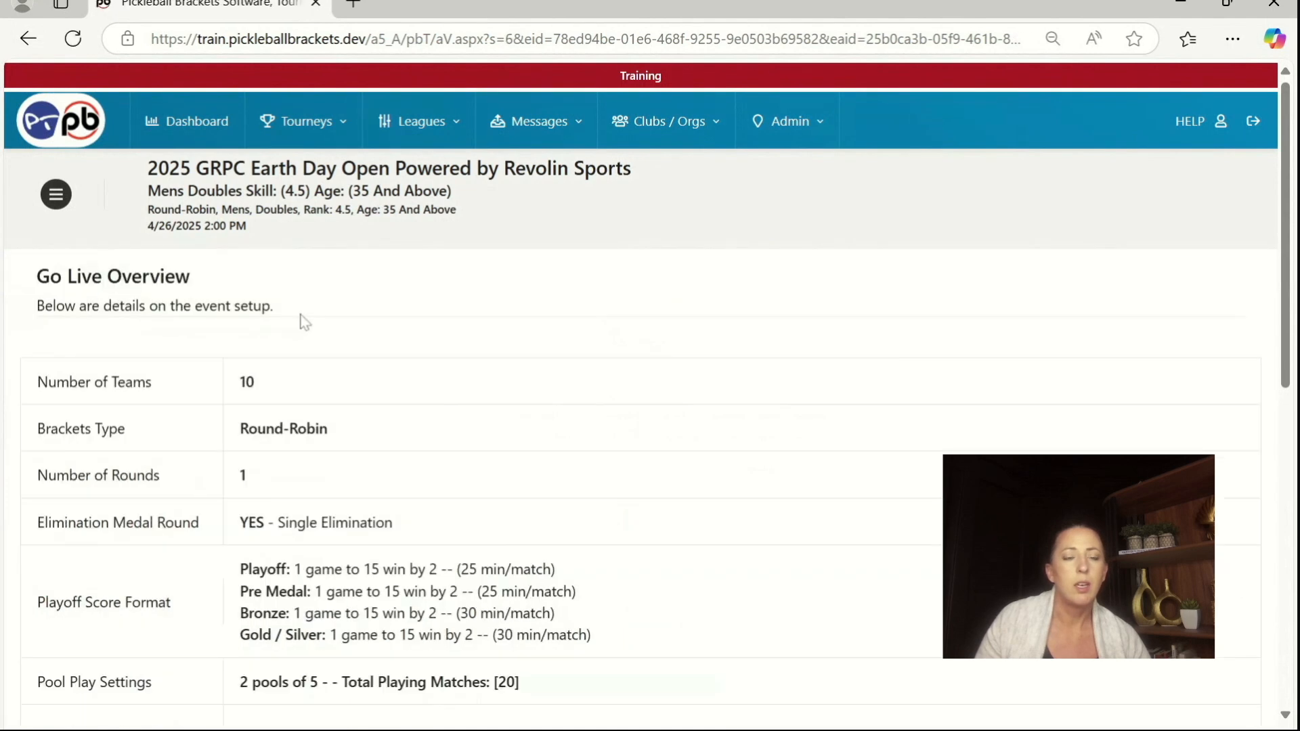
# Step: Review the Go Live Overview of the Mens Doubles Skill (4.5) event, and complete and confirm its verification
pyautogui.scroll(-5, 303, 328)
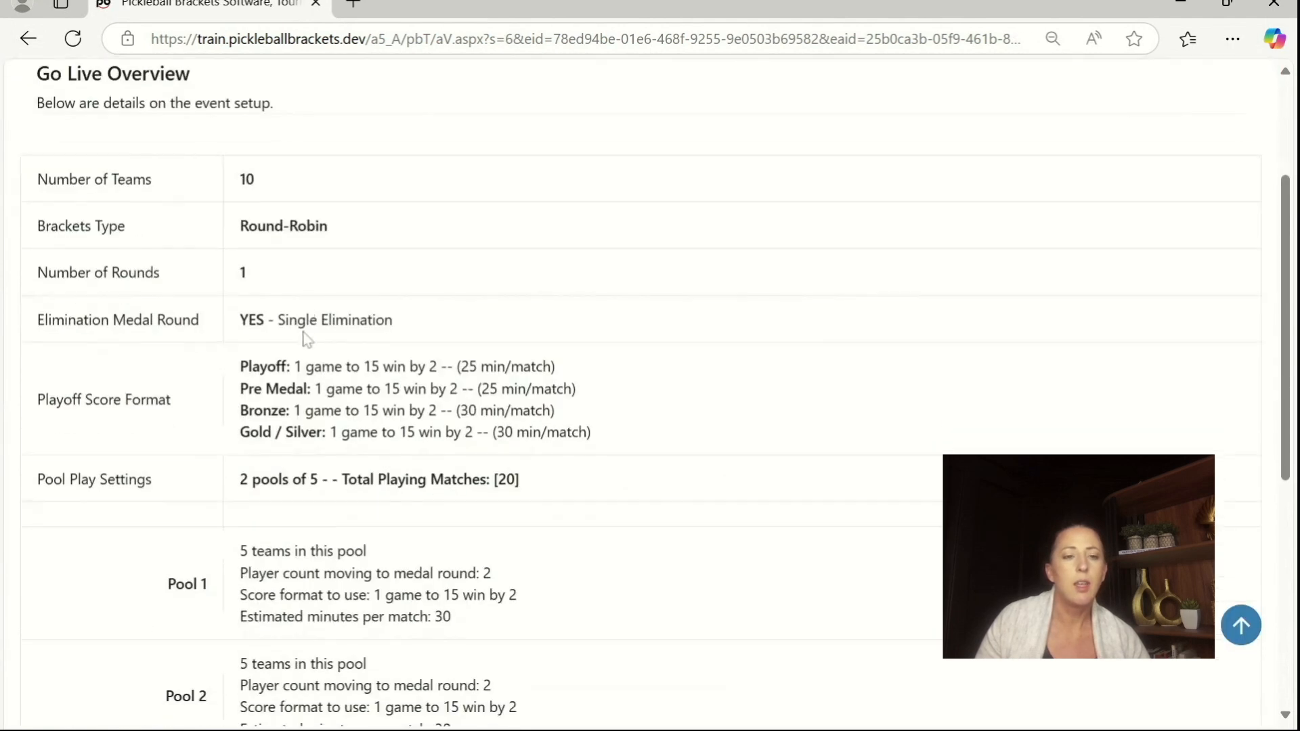
pyautogui.scroll(-3, 303, 339)
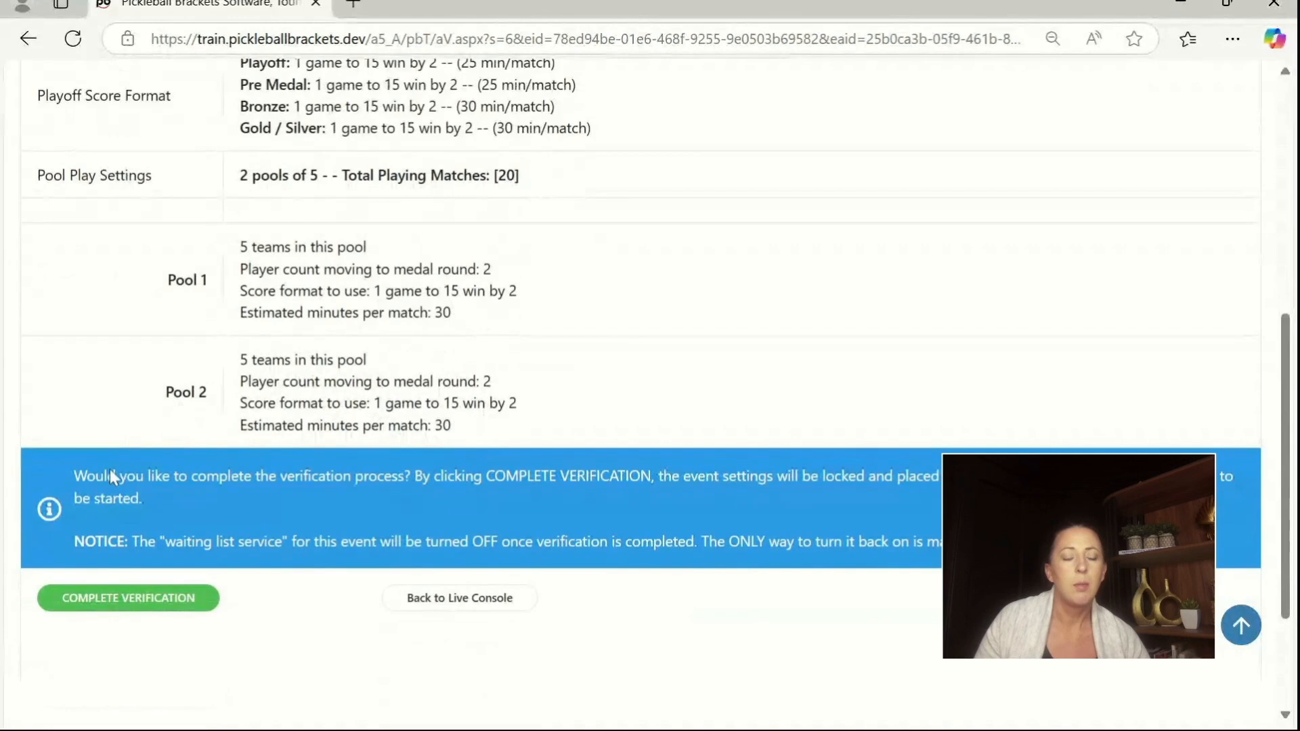
pyautogui.click(103, 599)
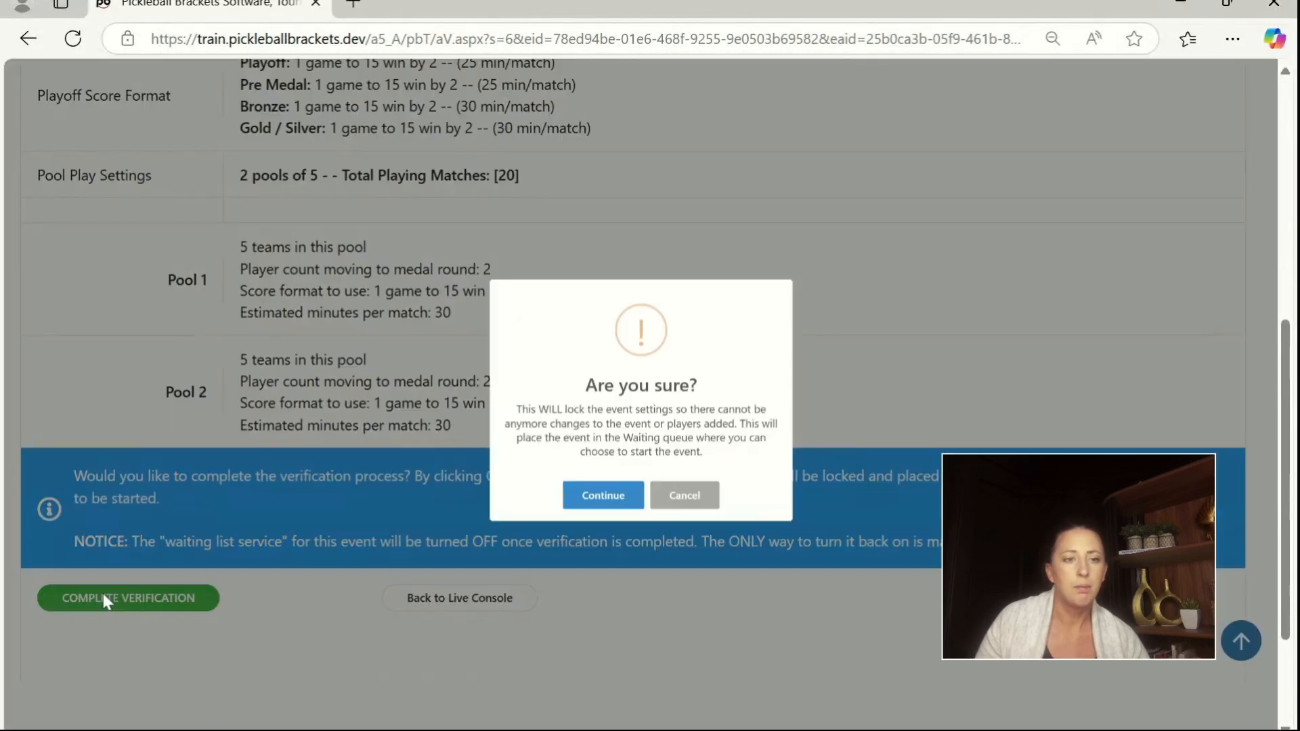
pyautogui.click(585, 531)
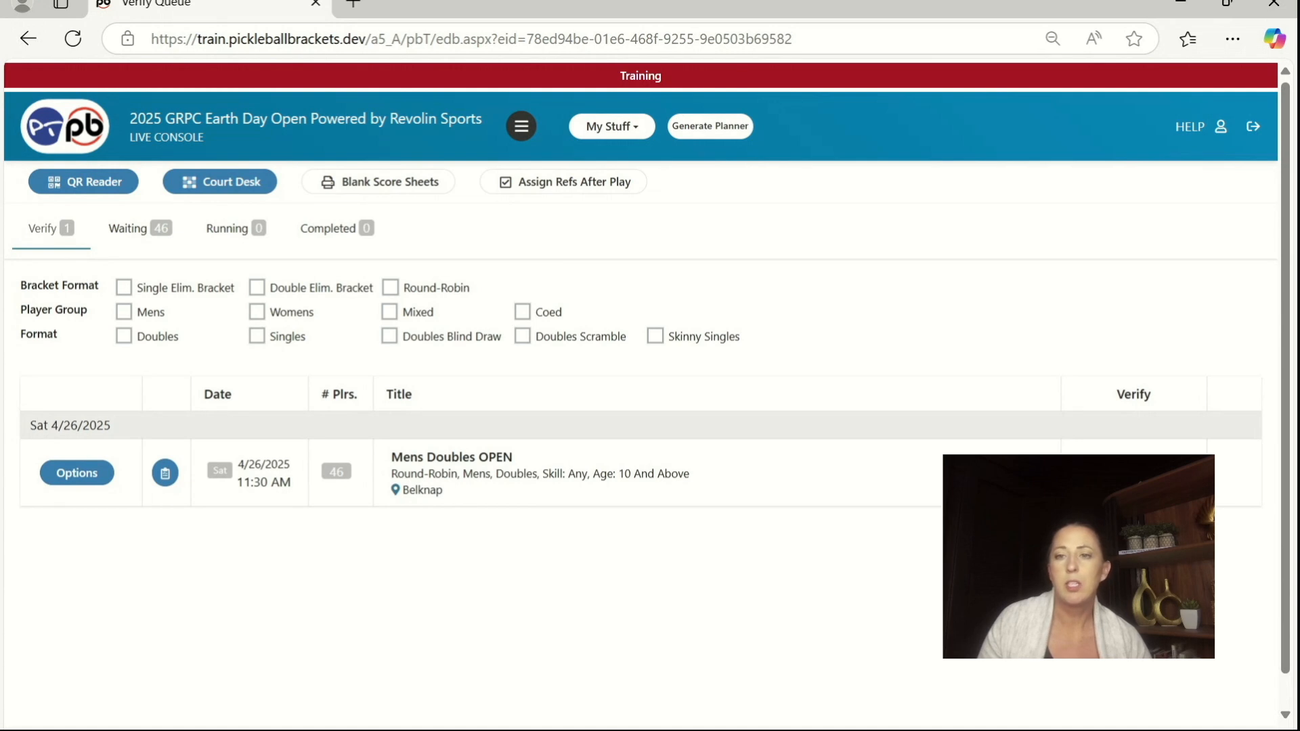
# Step: Start verifying the Mens Doubles OPEN event, and save and confirm its team list
pyautogui.click(1134, 472)
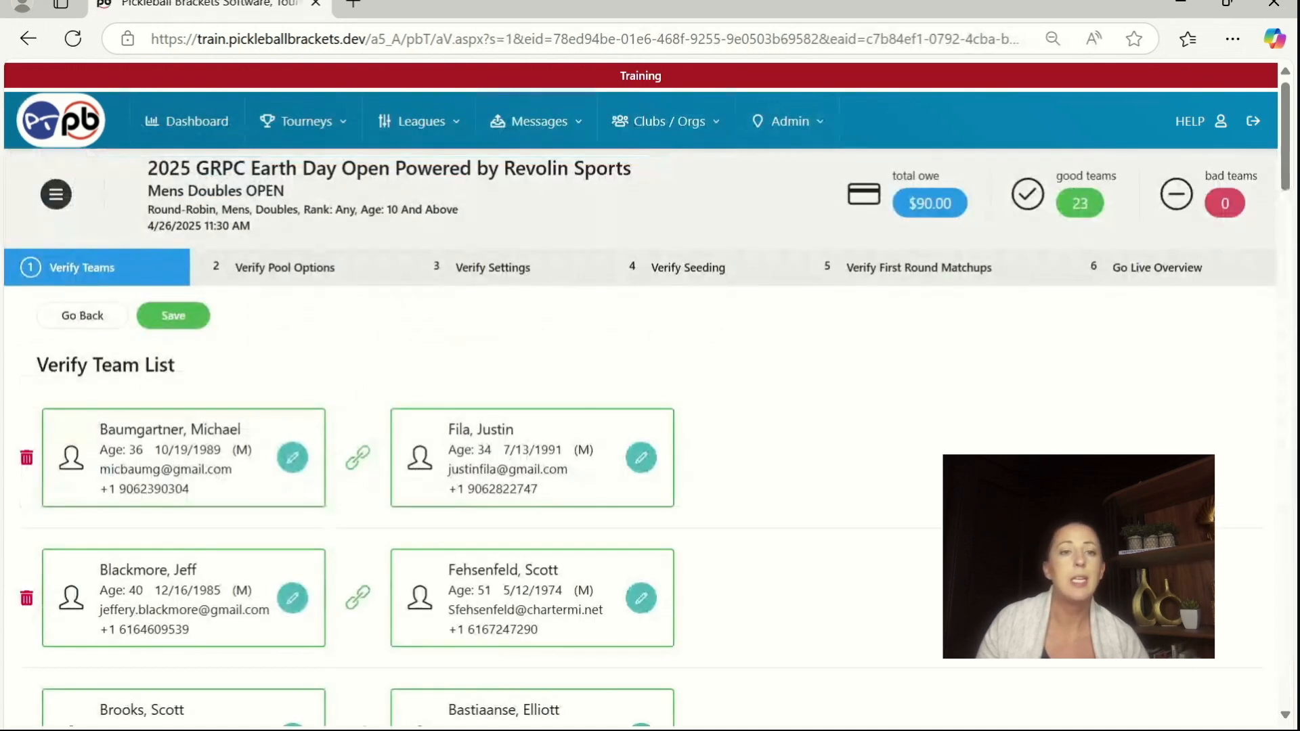
pyautogui.click(173, 315)
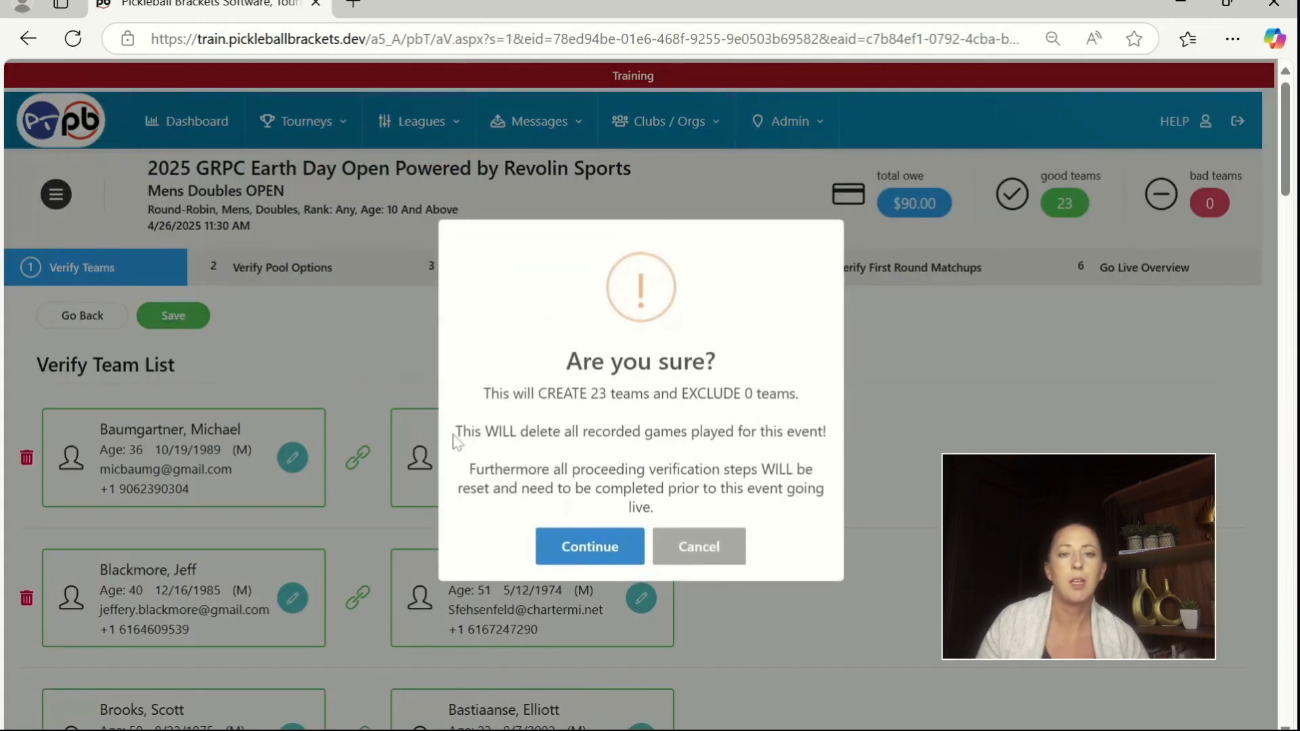
pyautogui.click(595, 547)
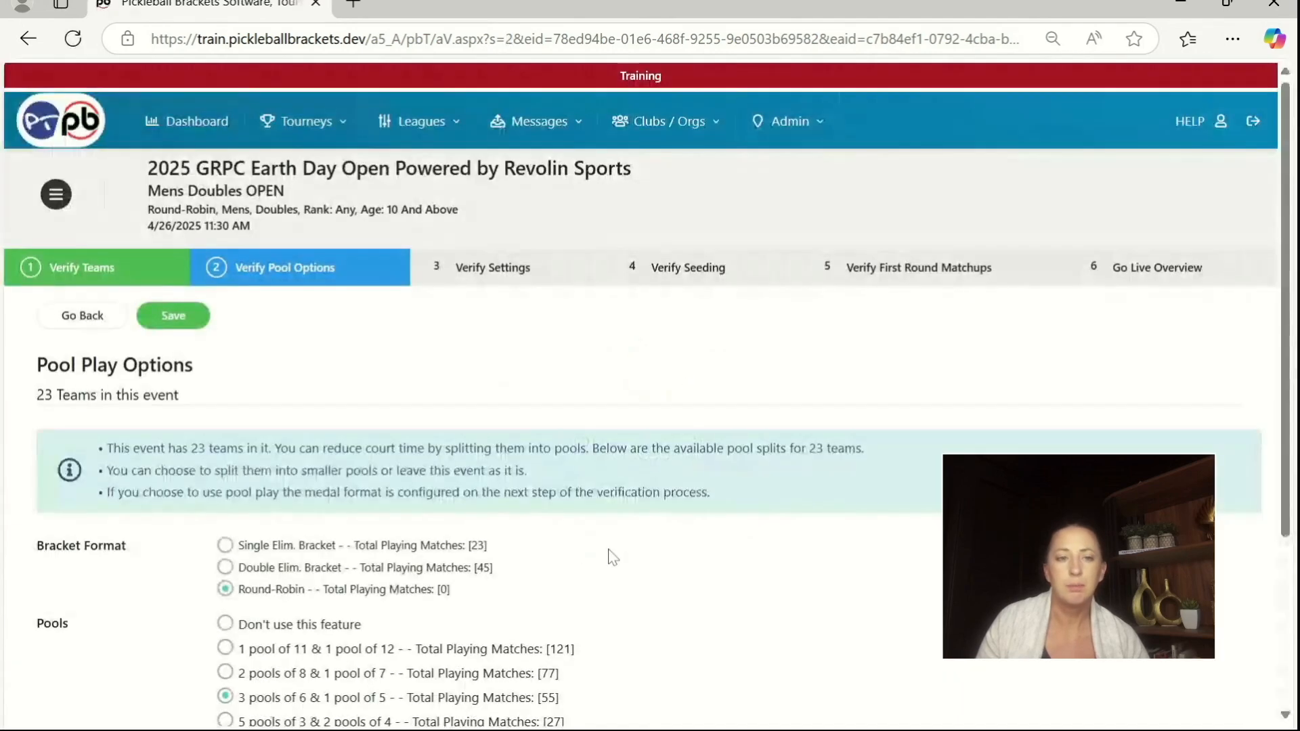
# Step: Keep the round-robin format with 3 pools of 6 and 1 pool of 5, and save and confirm the pool options
pyautogui.scroll(-1, 652, 559)
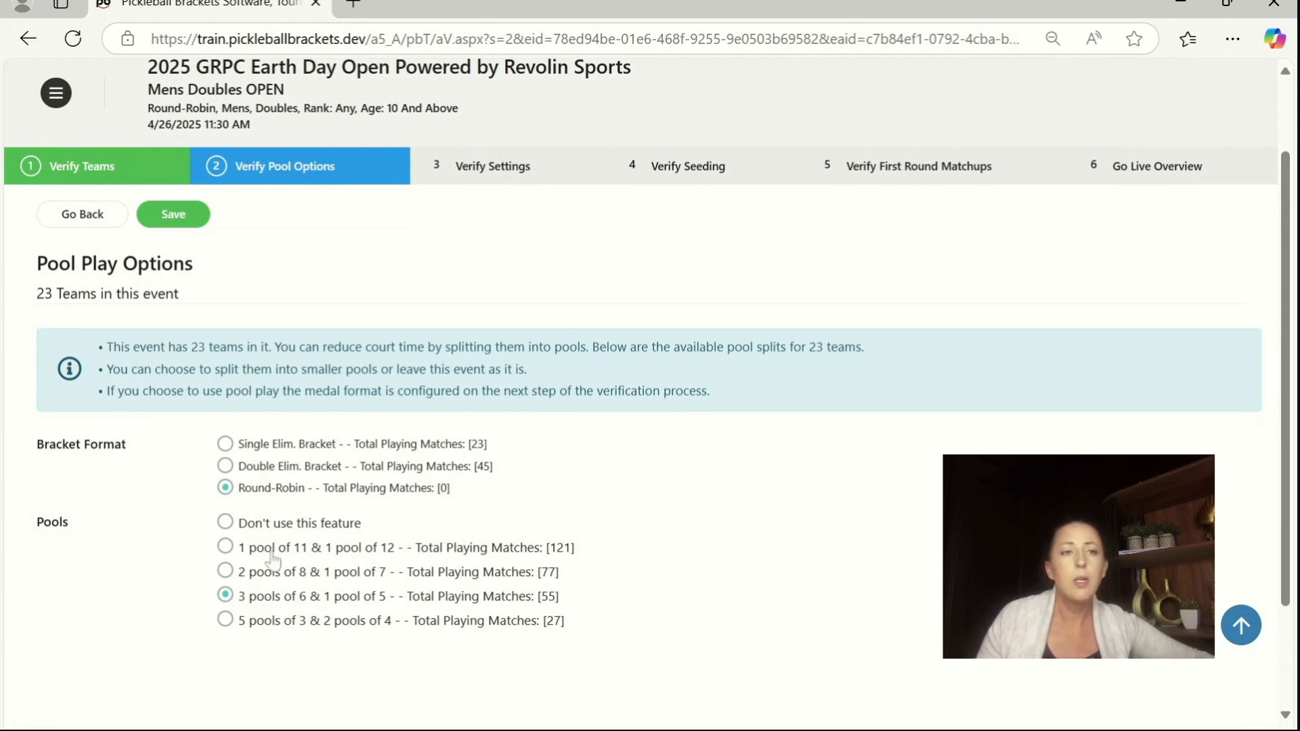
pyautogui.click(185, 225)
pyautogui.click(577, 531)
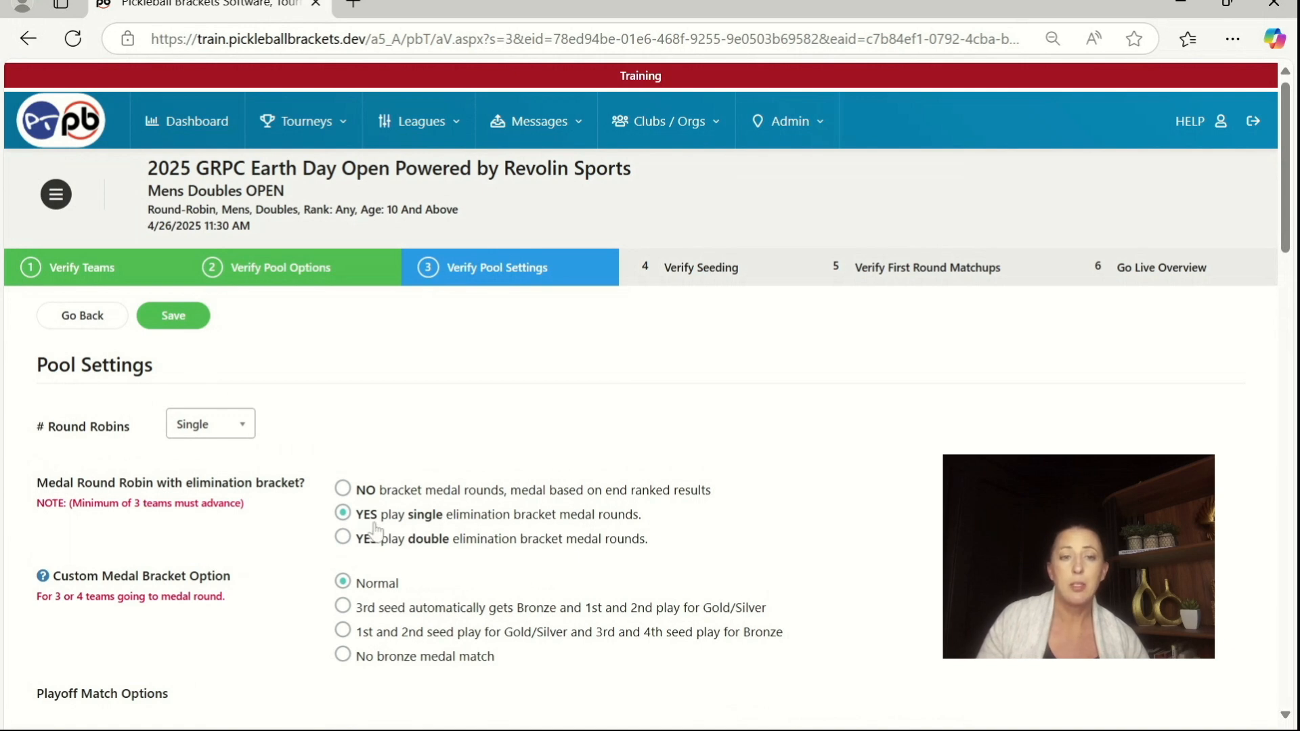
# Step: Review the playoff match options, keeping single elimination medal rounds, and set the team count moving to the medal round to 2 for Pool 1 and Pool 2
pyautogui.scroll(-1, 372, 531)
pyautogui.scroll(-1, 377, 533)
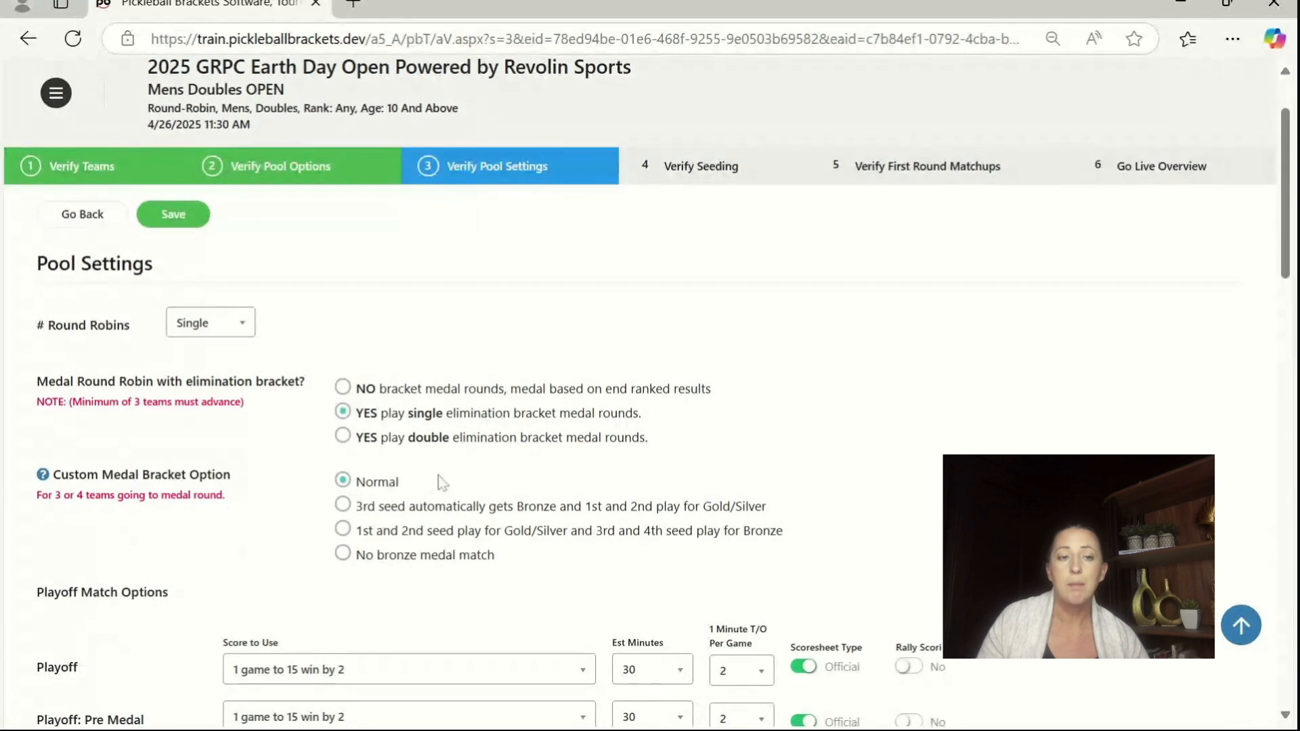
pyautogui.scroll(-3, 406, 482)
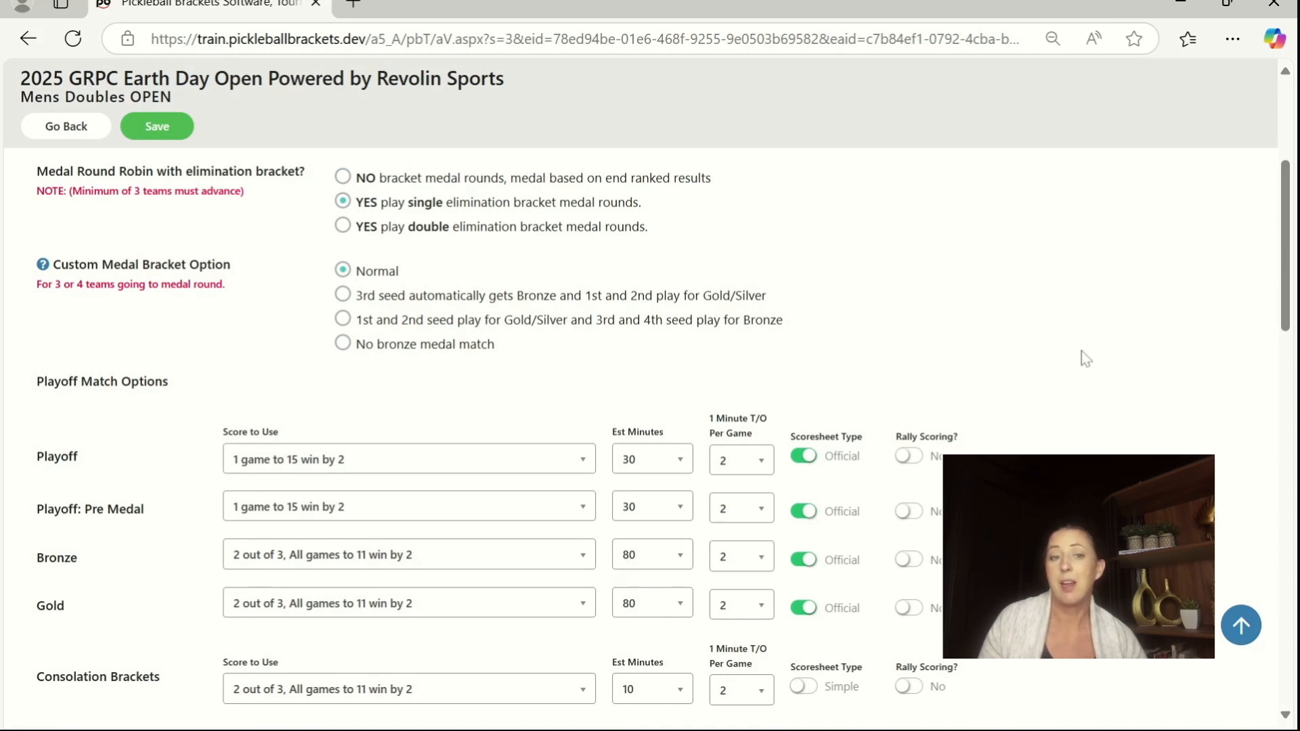
pyautogui.scroll(-2, 1088, 364)
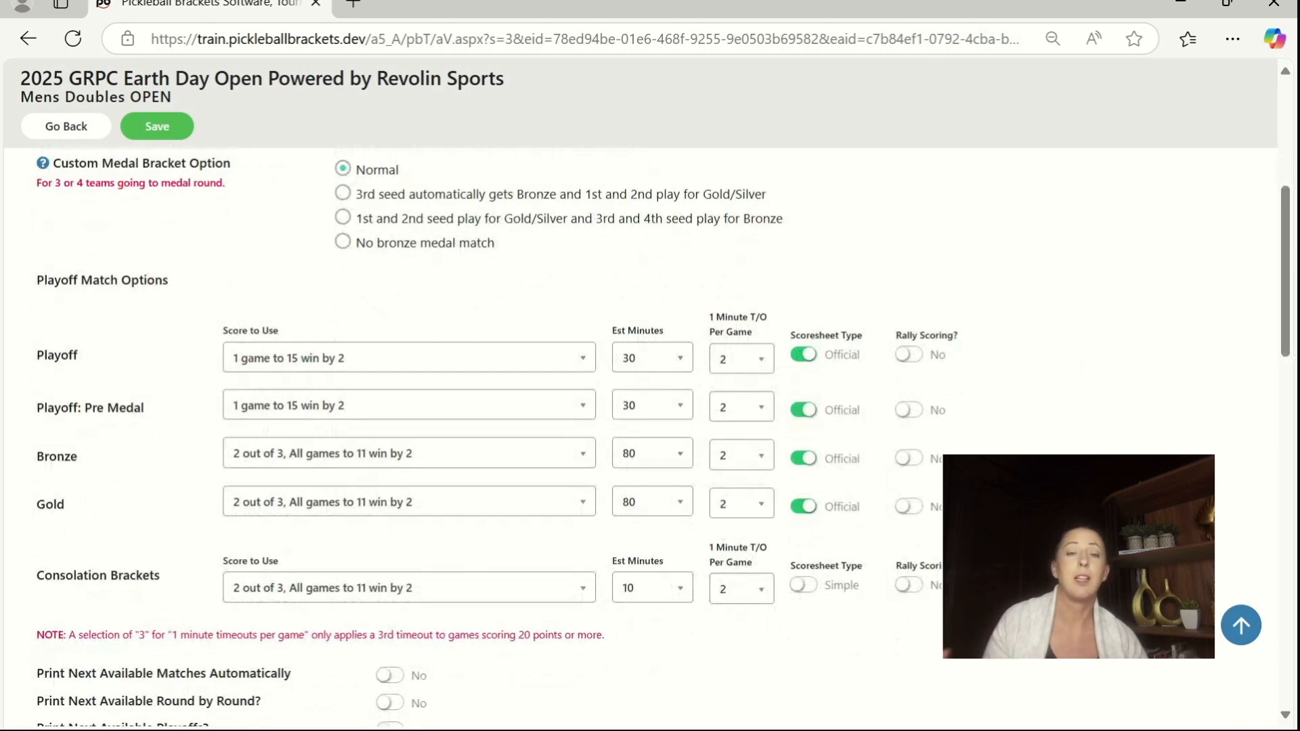
pyautogui.scroll(-4, 1082, 362)
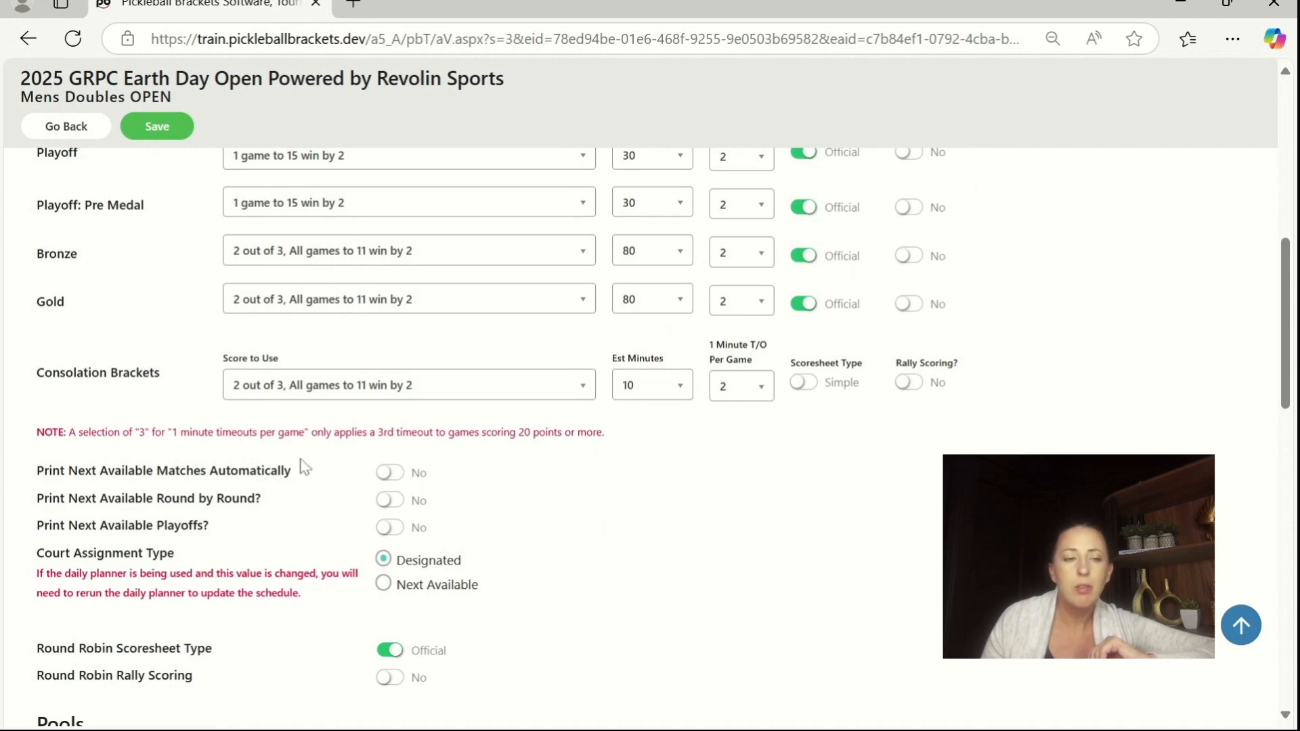
pyautogui.scroll(-9, 770, 563)
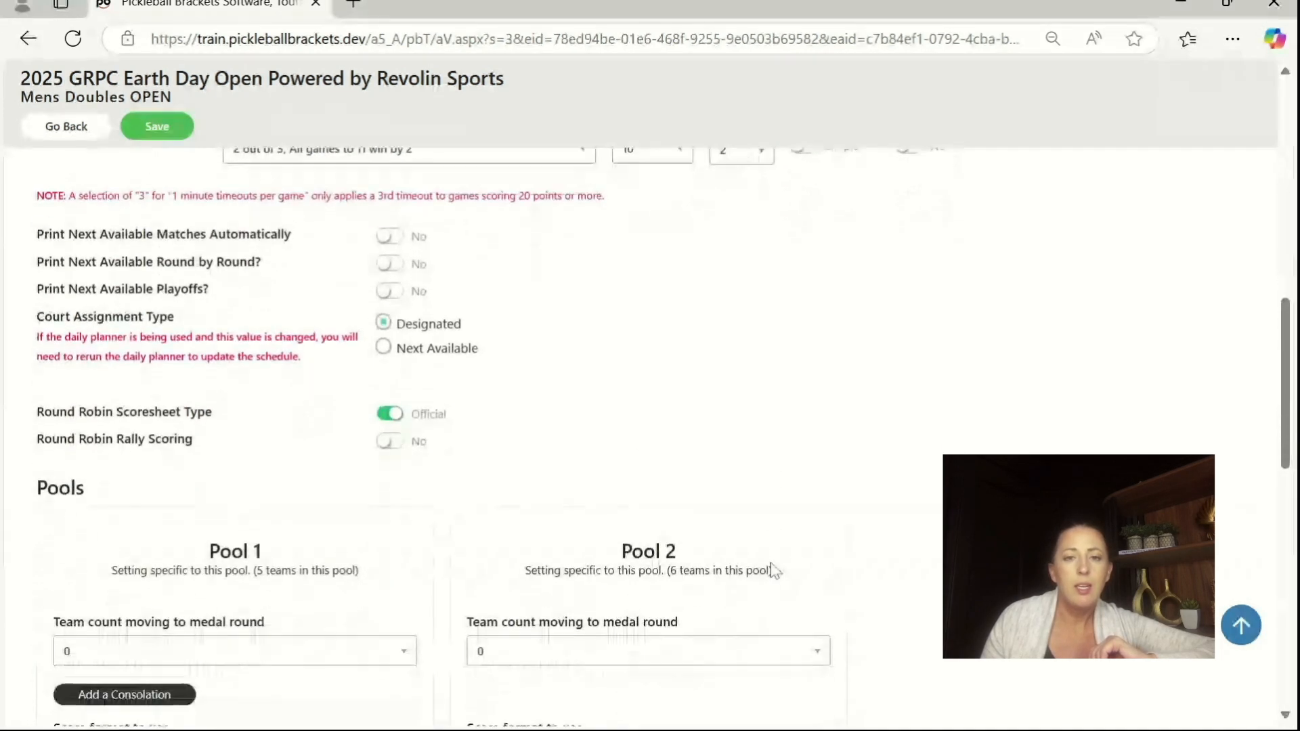
pyautogui.scroll(2, 772, 569)
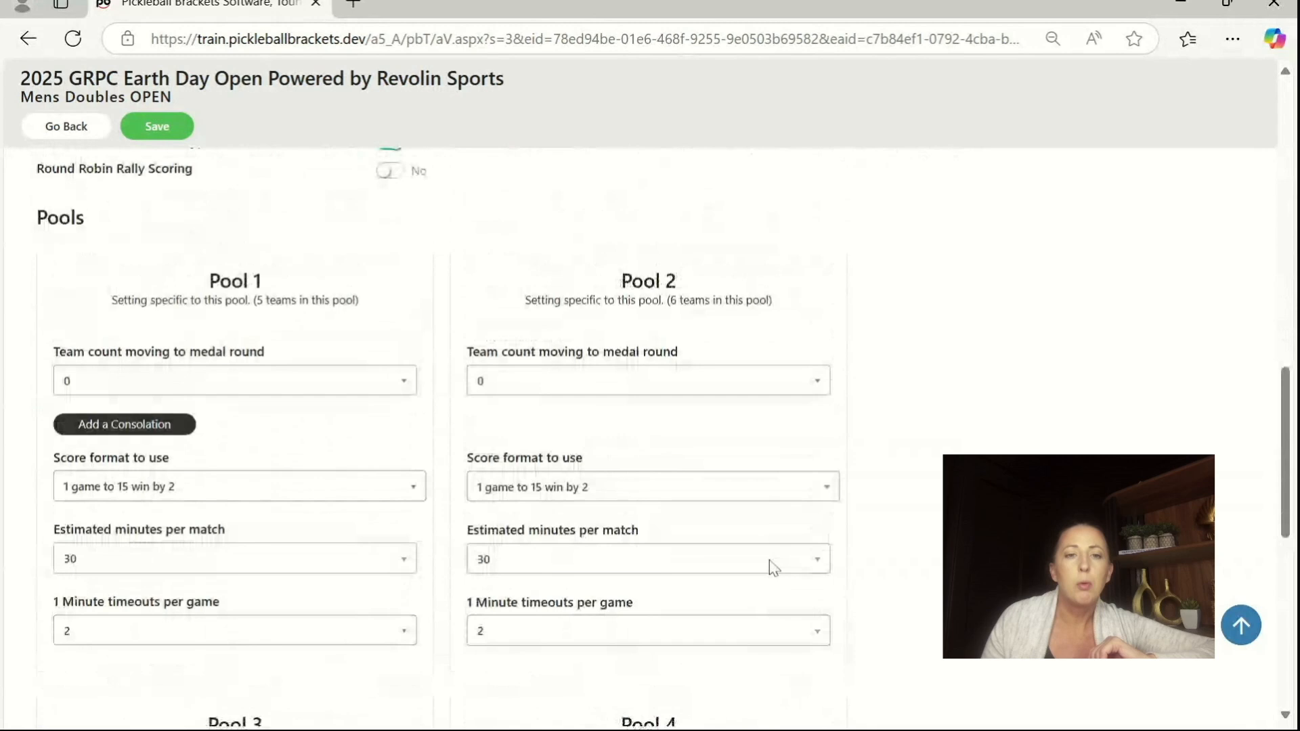
pyautogui.moveTo(1287, 414)
pyautogui.mouseDown()
pyautogui.moveTo(1288, 488)
pyautogui.moveTo(1288, 403)
pyautogui.mouseUp()
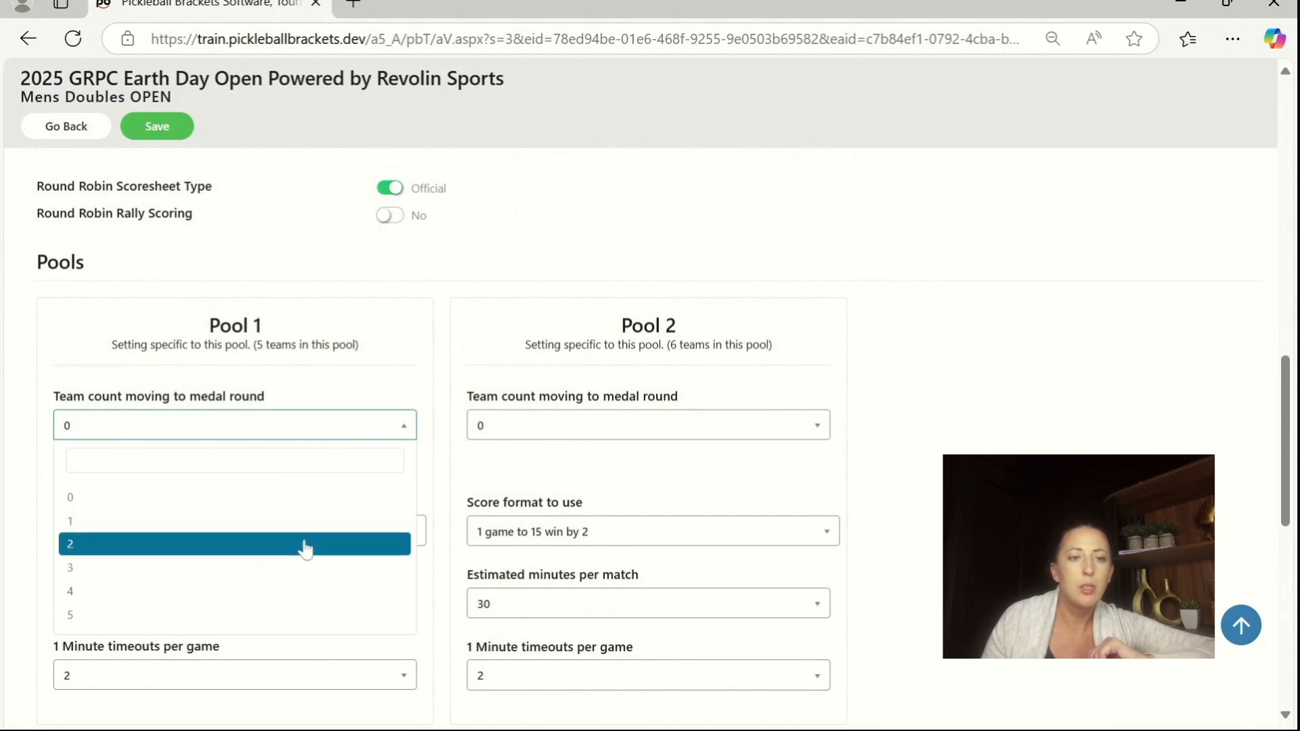
pyautogui.click(305, 544)
pyautogui.click(485, 429)
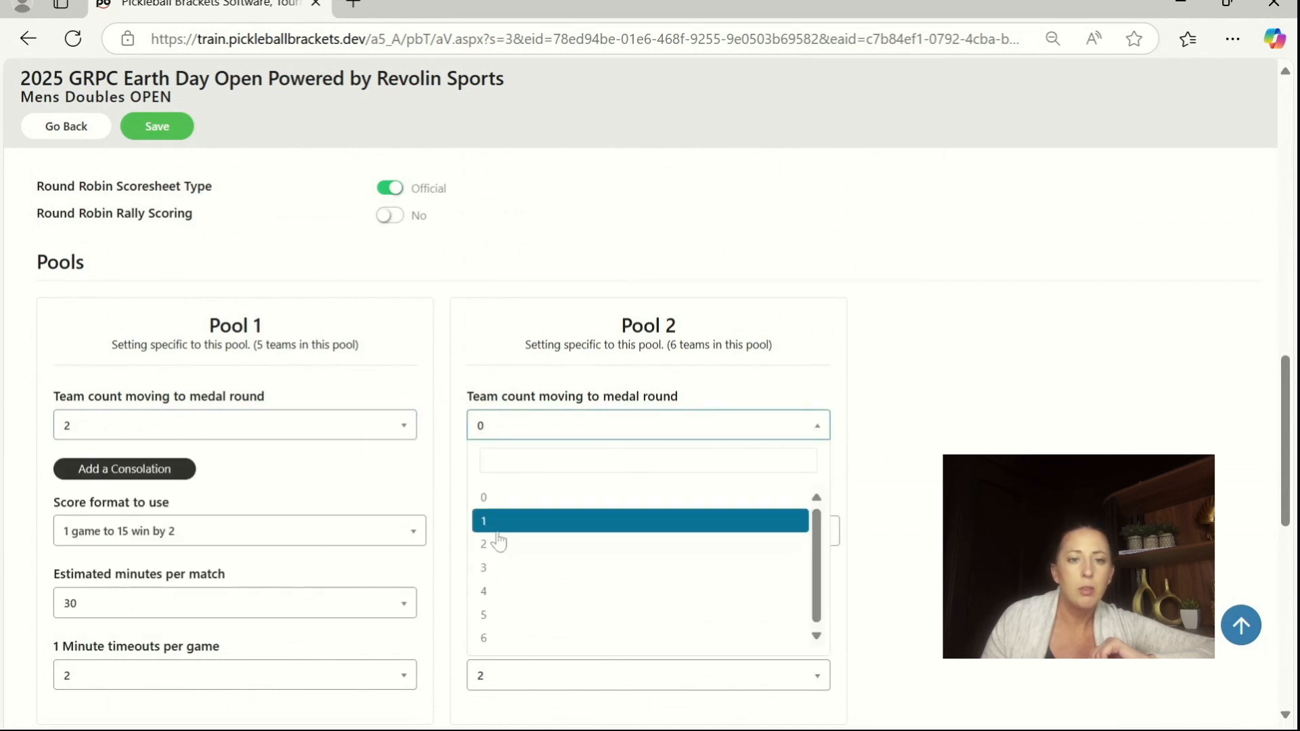
pyautogui.click(491, 544)
# Step: Set the team count moving to the medal round to 2 for Pool 3 and Pool 4
pyautogui.scroll(-2, 826, 459)
pyautogui.scroll(-3, 832, 457)
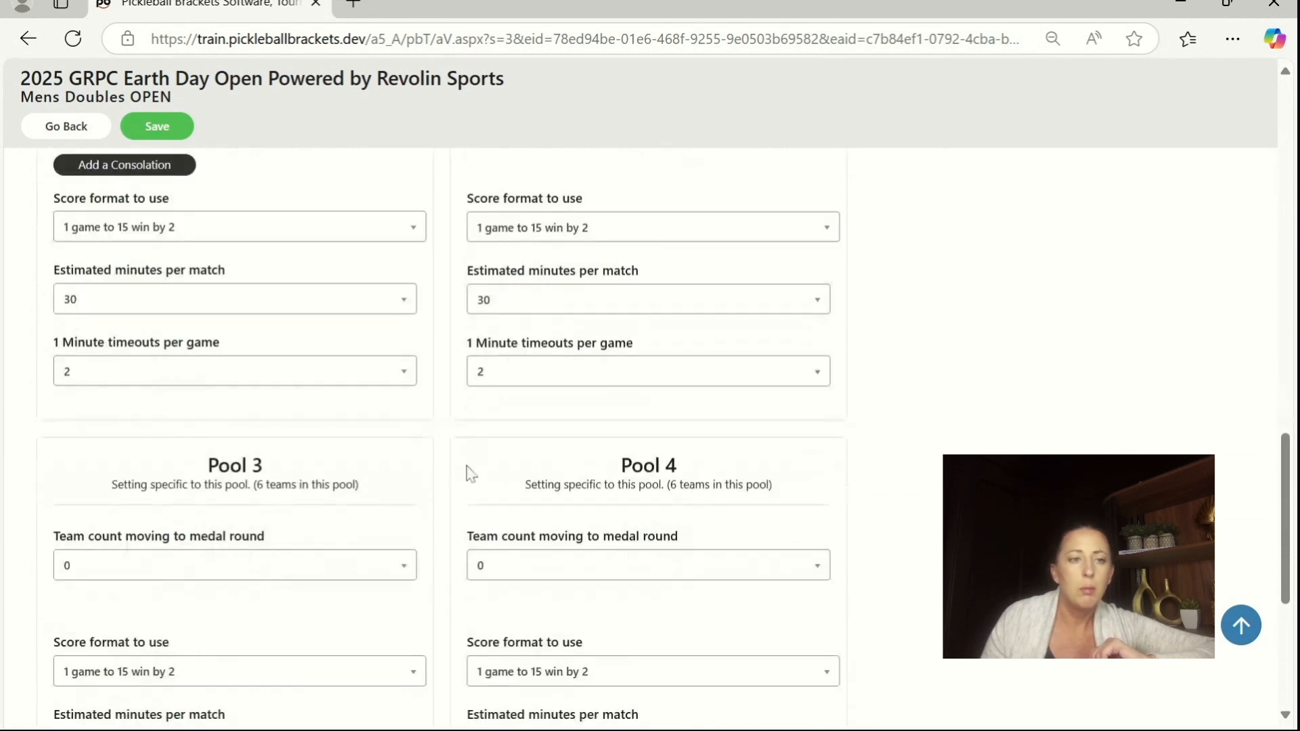
pyautogui.click(109, 565)
pyautogui.click(114, 439)
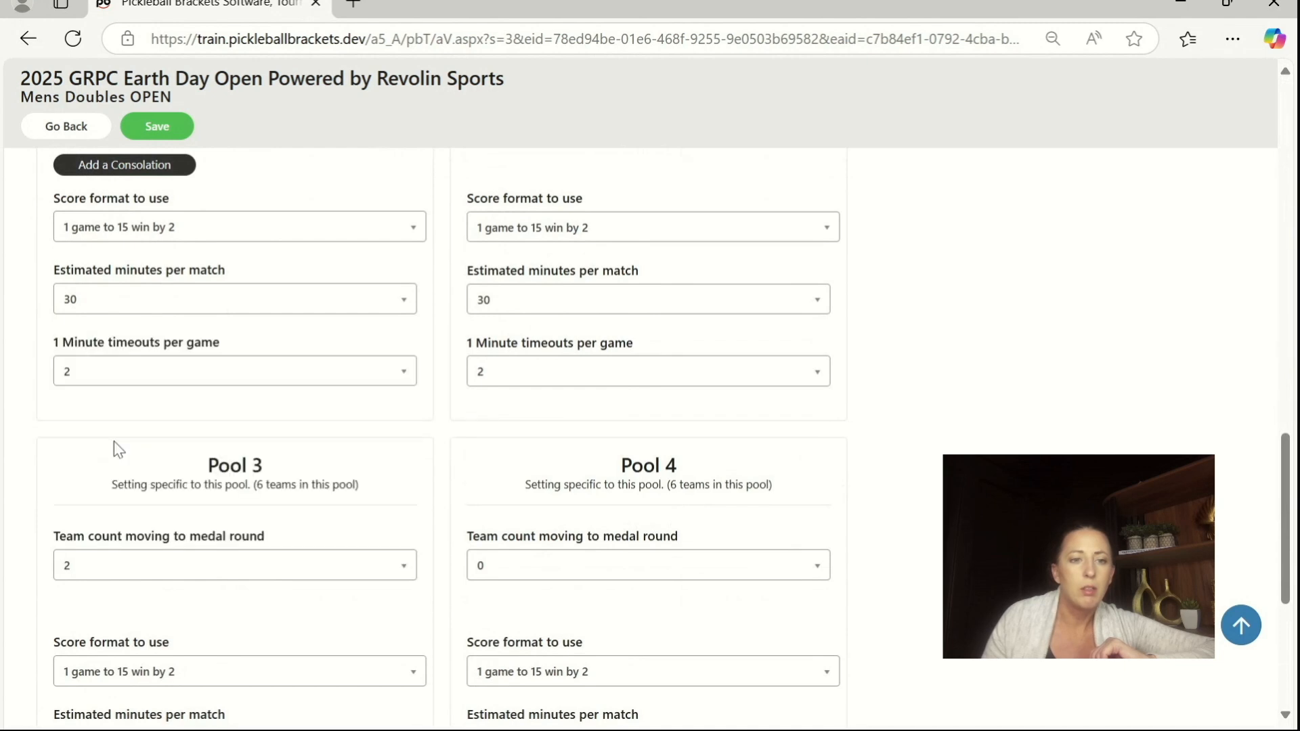
pyautogui.click(474, 569)
pyautogui.click(499, 442)
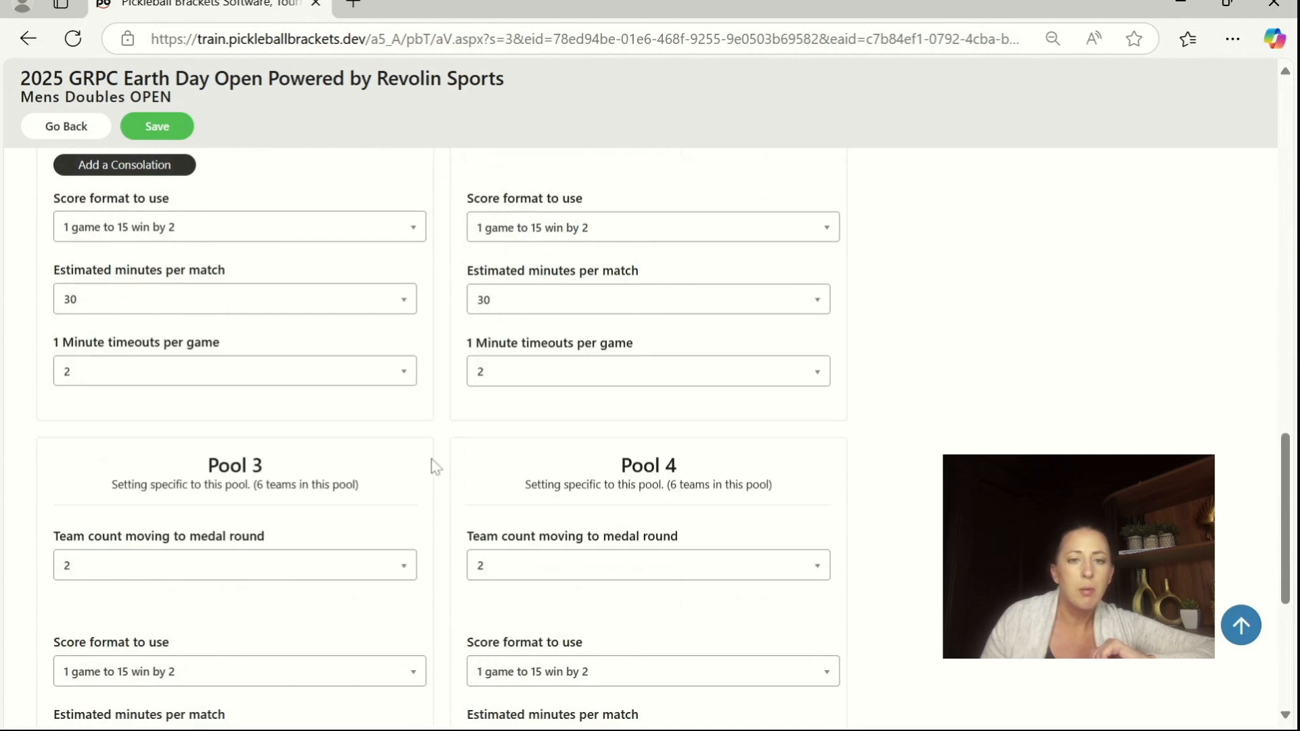
# Step: Check the four pools' settings, save and confirm them, and skip the seeding step of the Mens Doubles OPEN event
pyautogui.scroll(3, 988, 404)
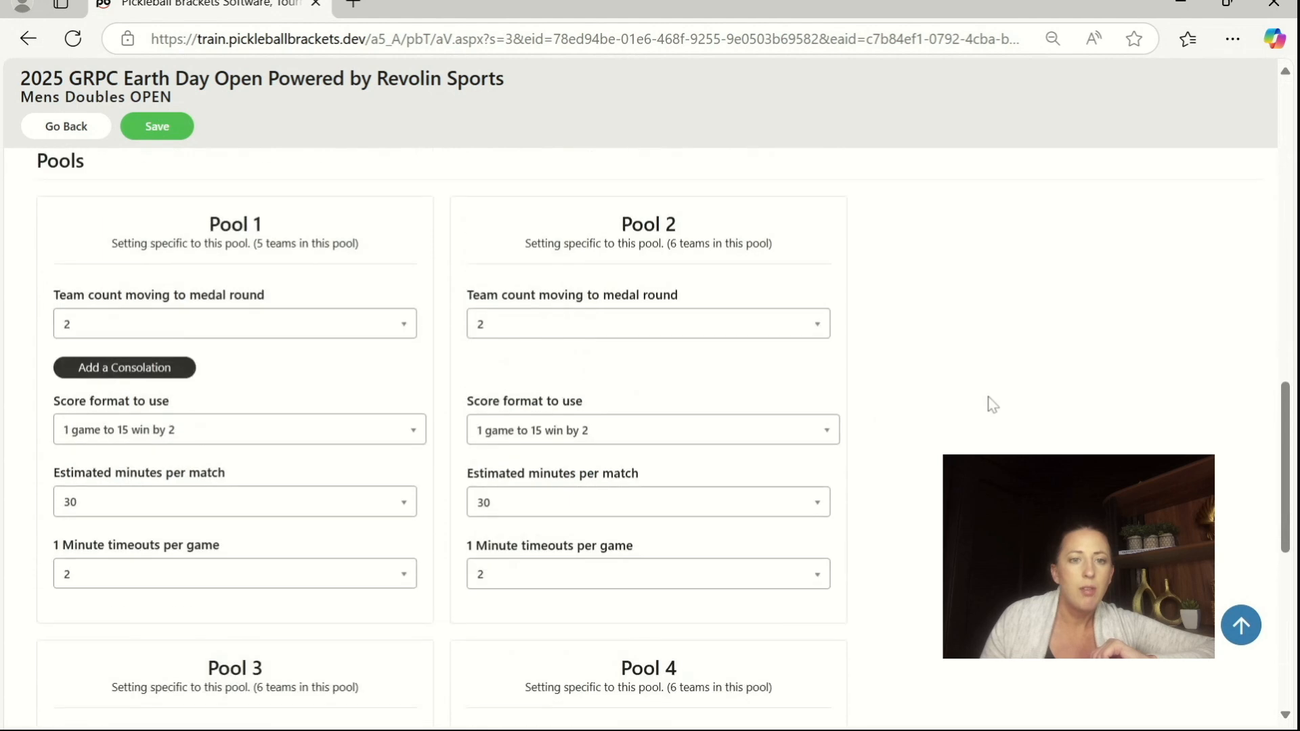
pyautogui.scroll(-3, 670, 444)
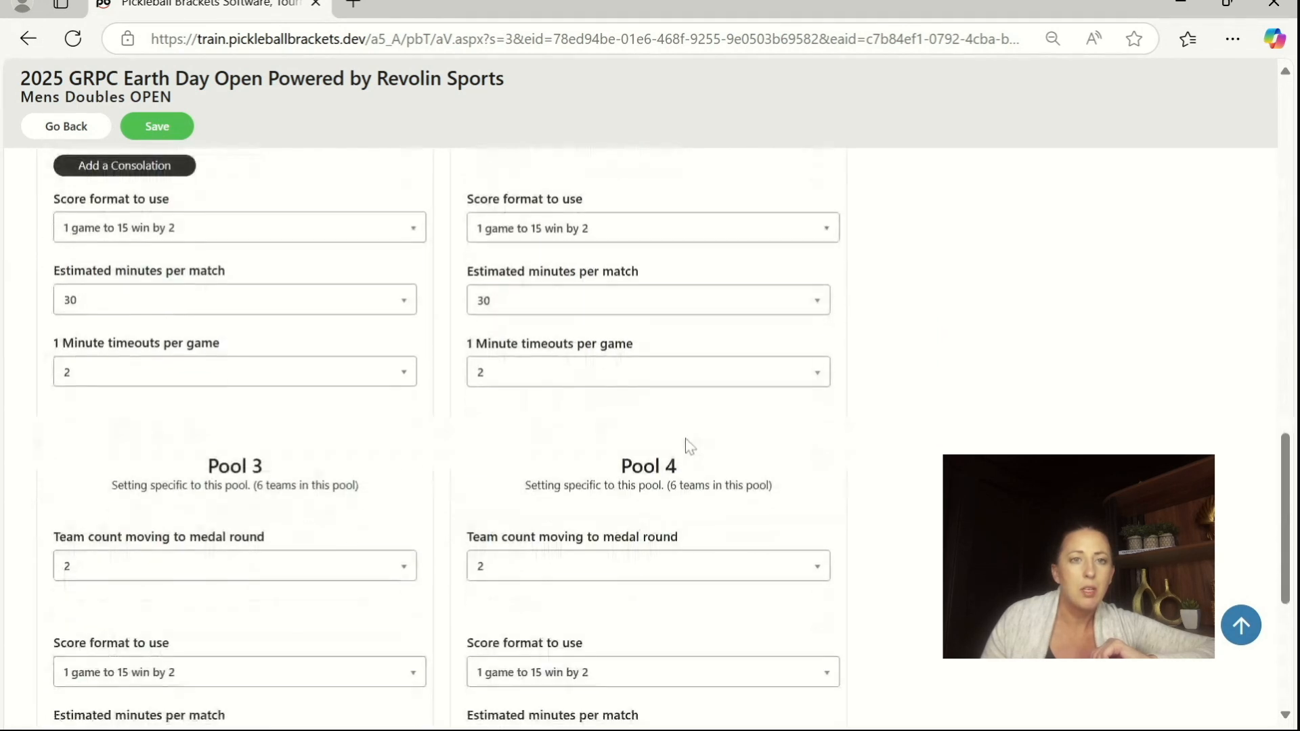
pyautogui.scroll(-3, 556, 255)
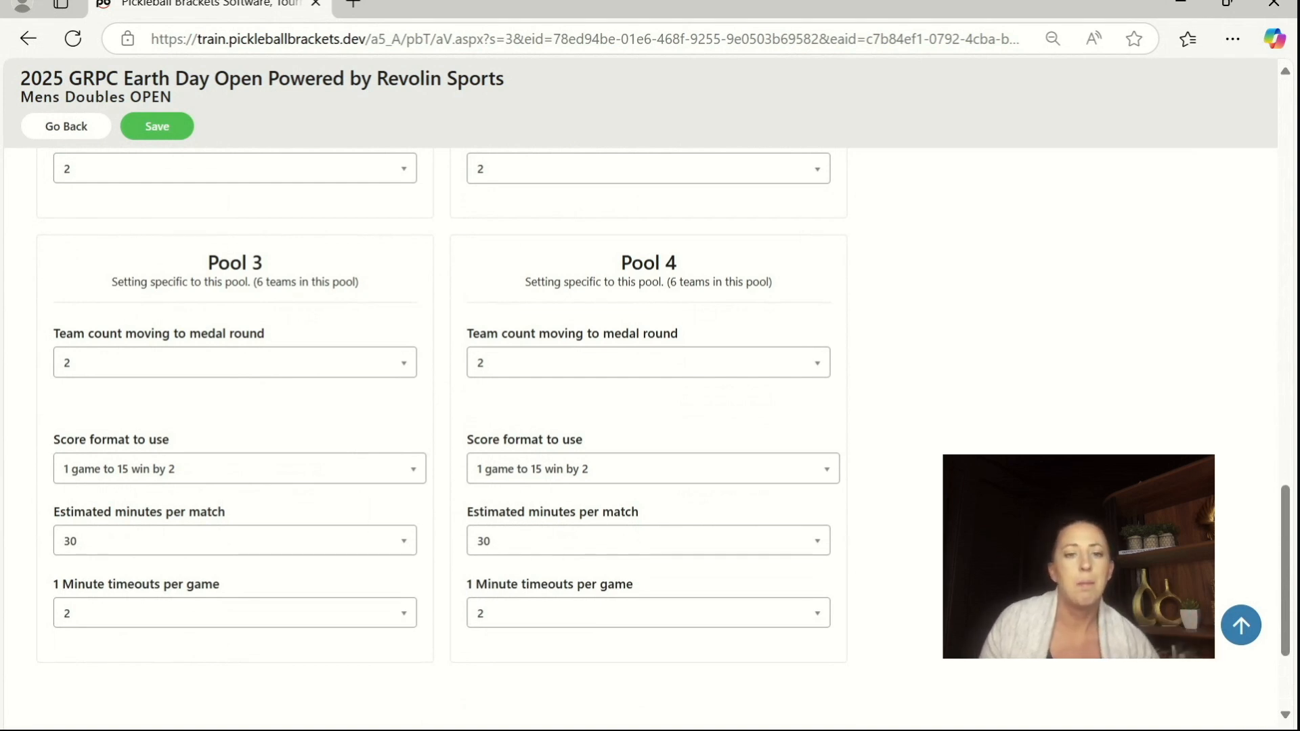
pyautogui.scroll(1, 664, 406)
pyautogui.scroll(7, 650, 434)
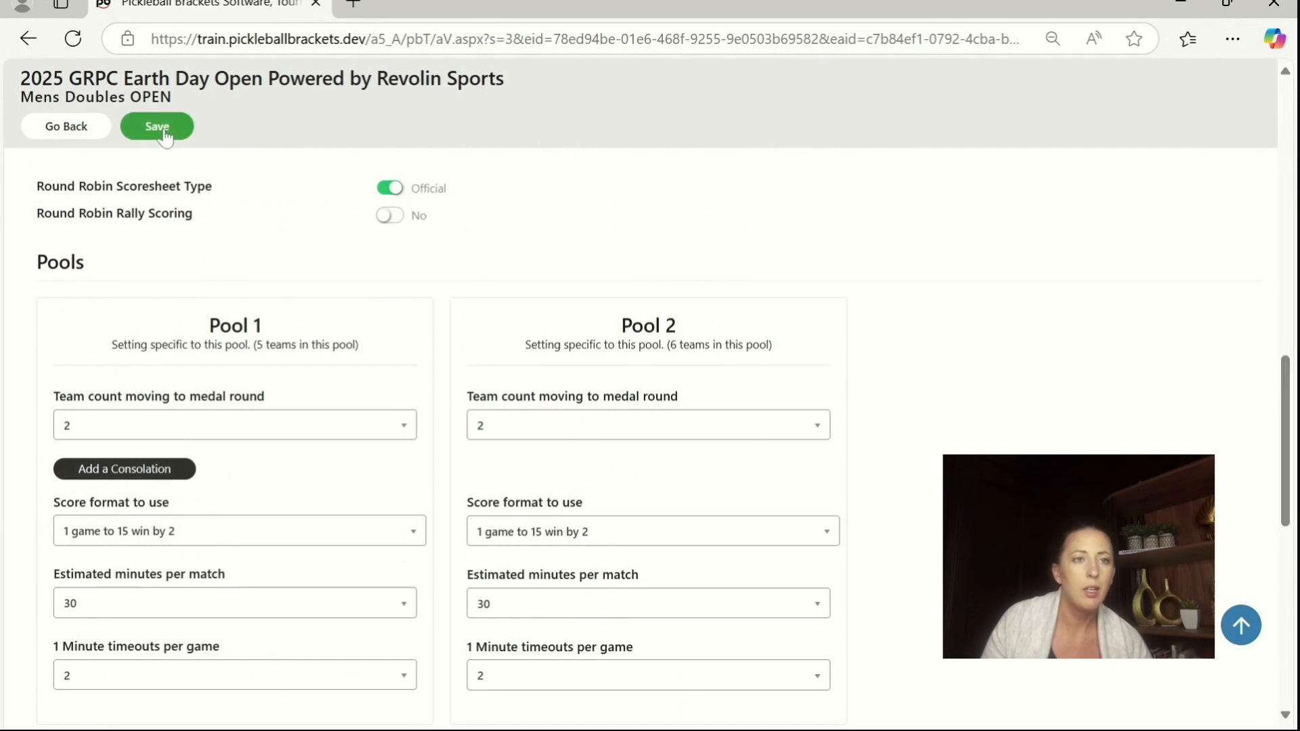
pyautogui.click(173, 133)
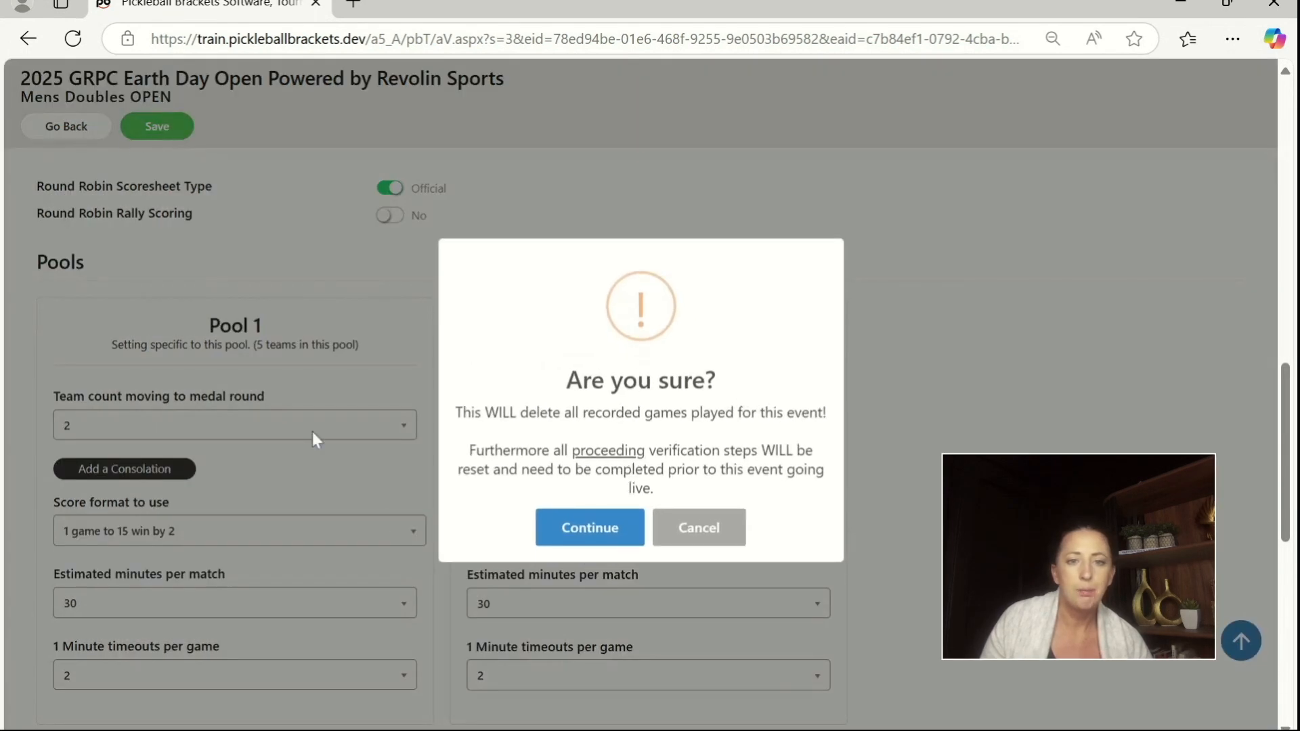
pyautogui.click(549, 533)
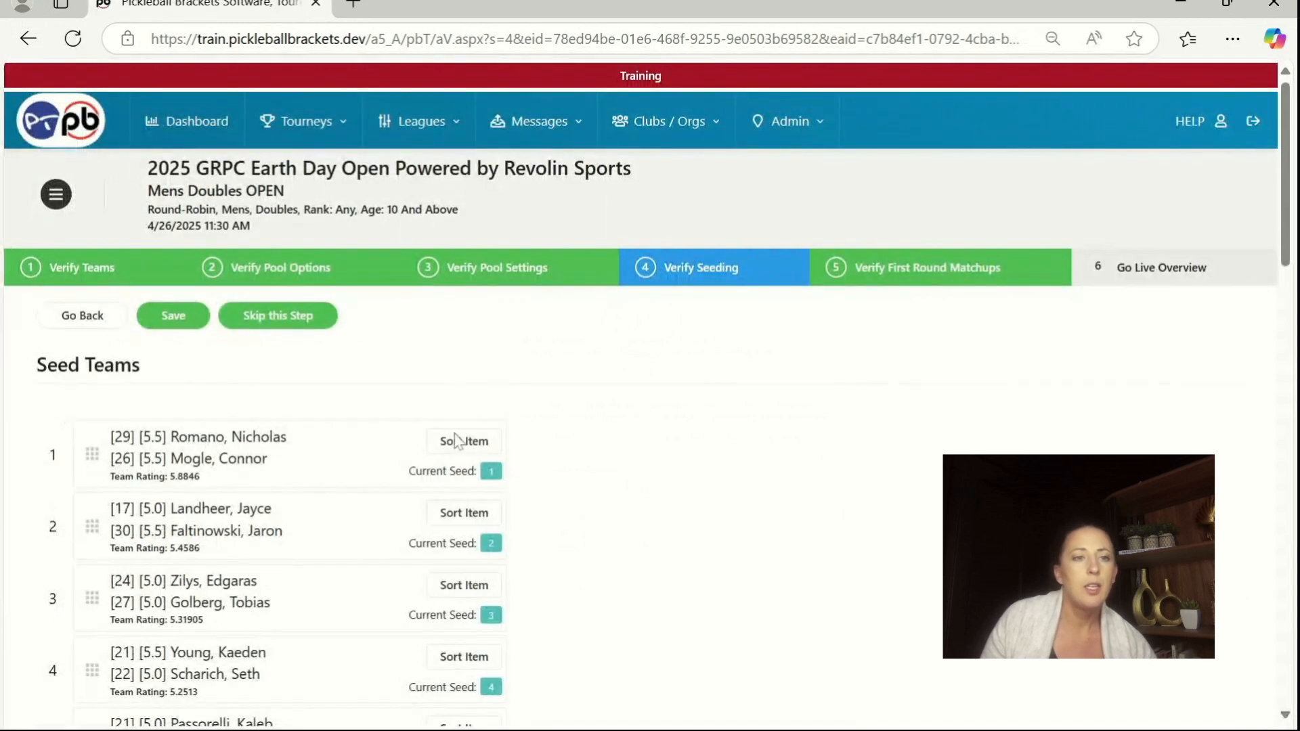
pyautogui.click(306, 320)
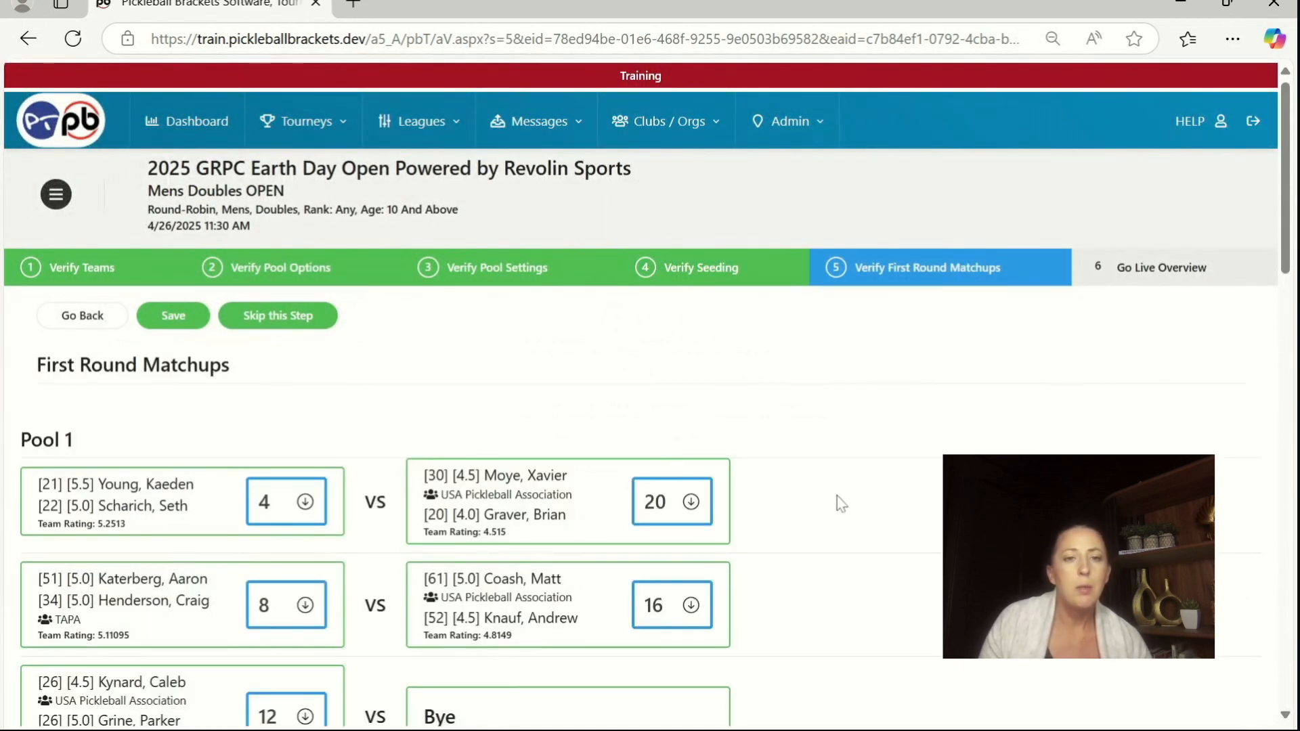
# Step: Examine the first-round matchups in Pools 1 through 4, including pairings flagged for opponents from the same club
pyautogui.scroll(-5, 836, 498)
pyautogui.scroll(-3, 842, 497)
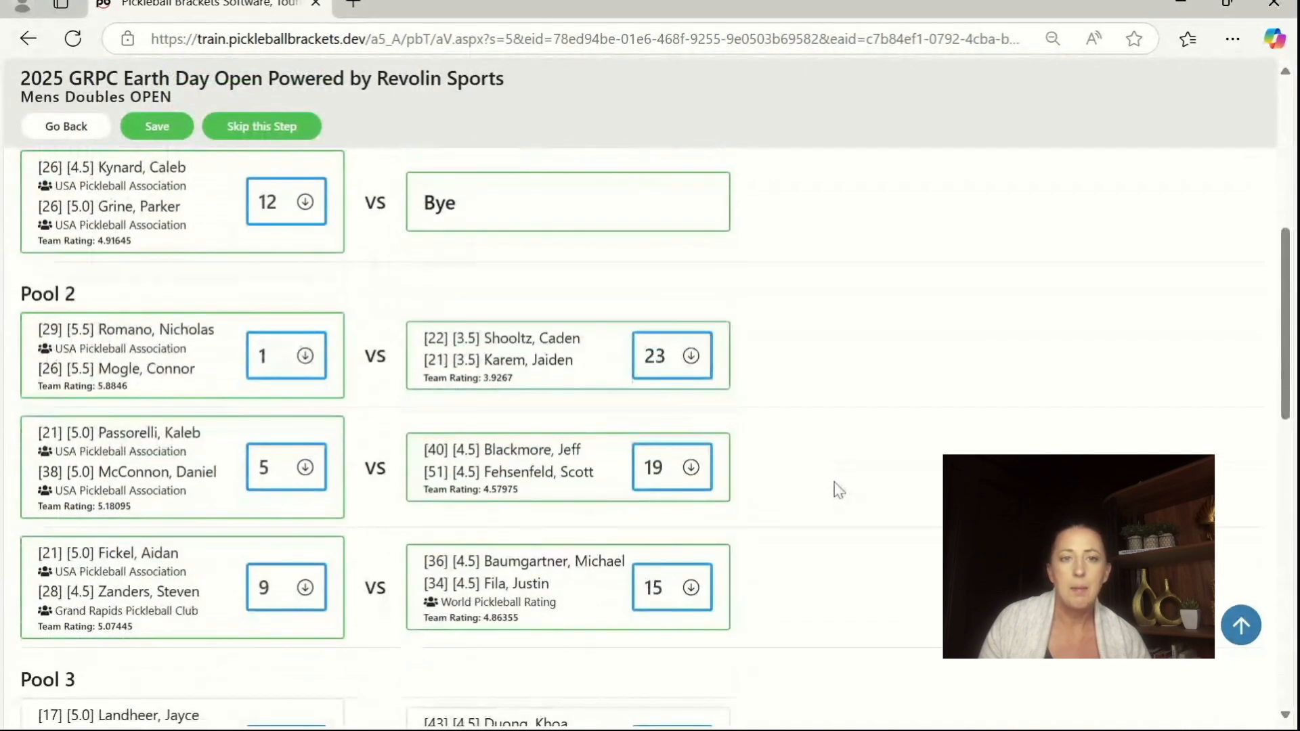
pyautogui.scroll(-5, 834, 482)
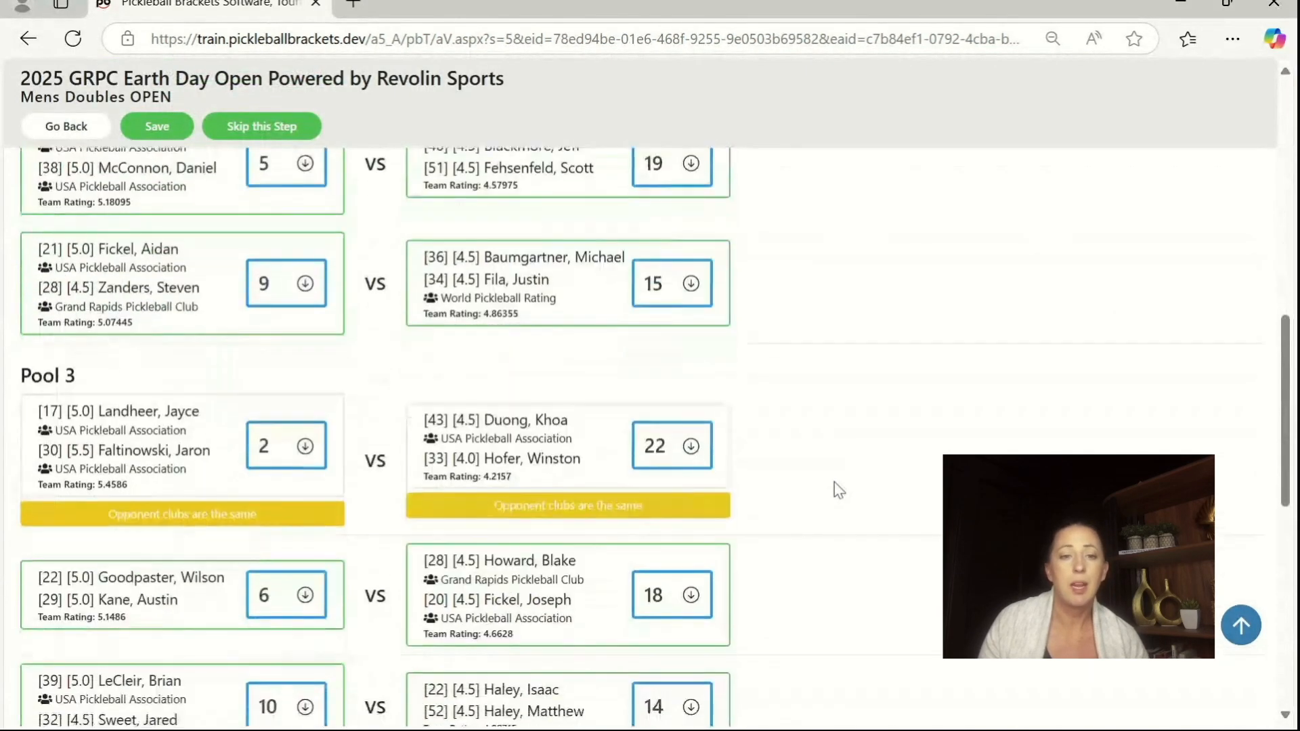
pyautogui.scroll(-3, 834, 482)
pyautogui.scroll(-2, 831, 480)
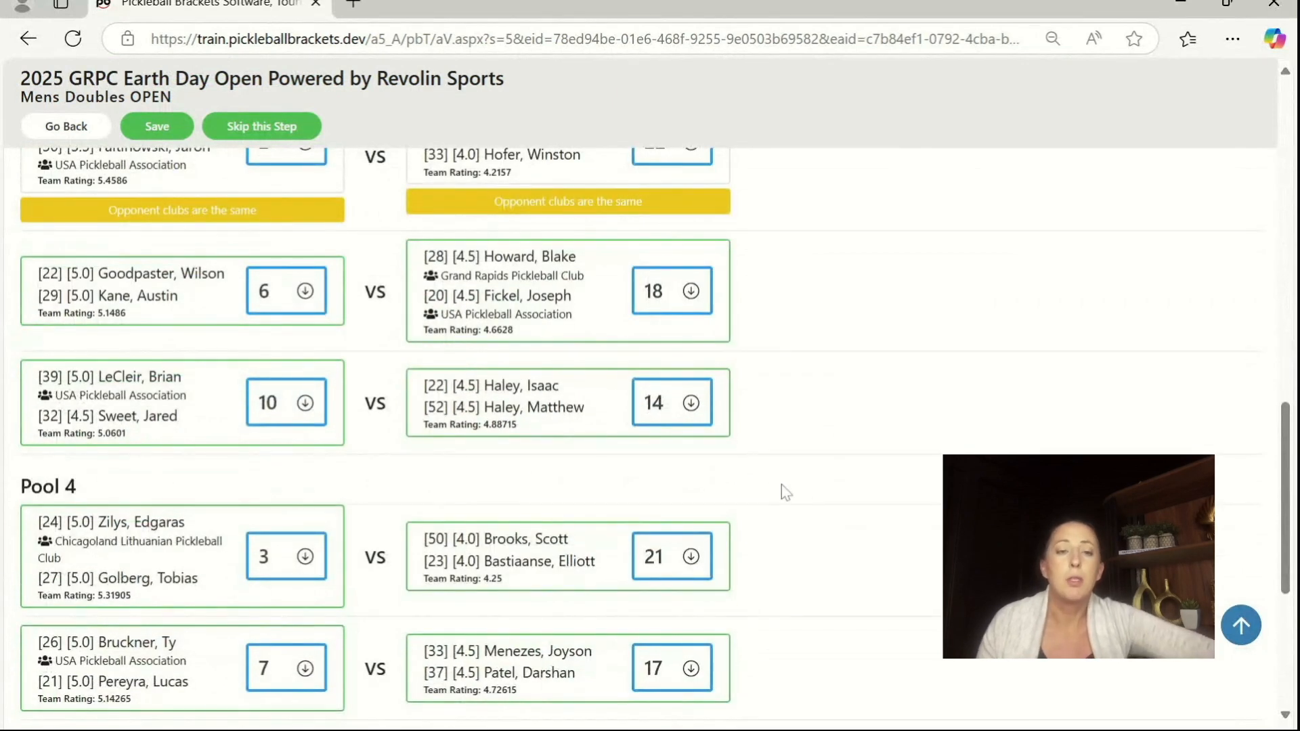
pyautogui.scroll(-2, 749, 485)
pyautogui.scroll(-2, 758, 483)
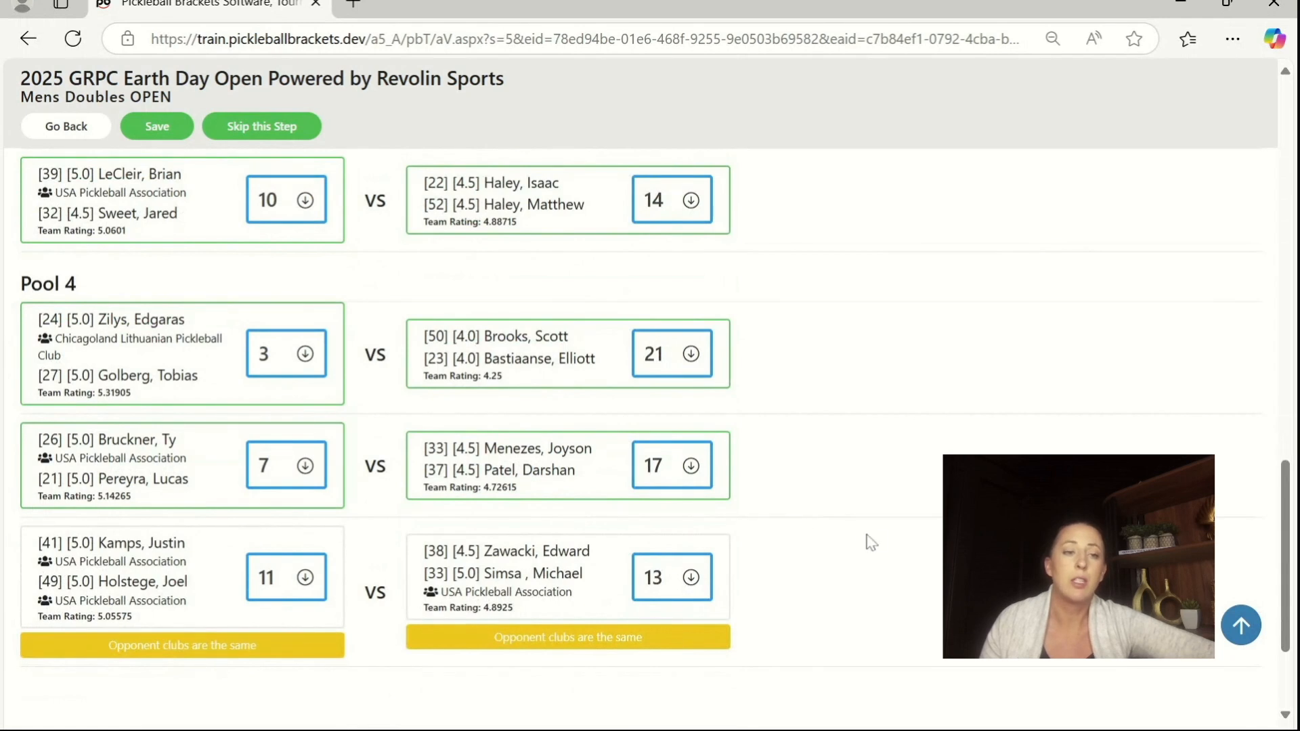
pyautogui.scroll(2, 880, 538)
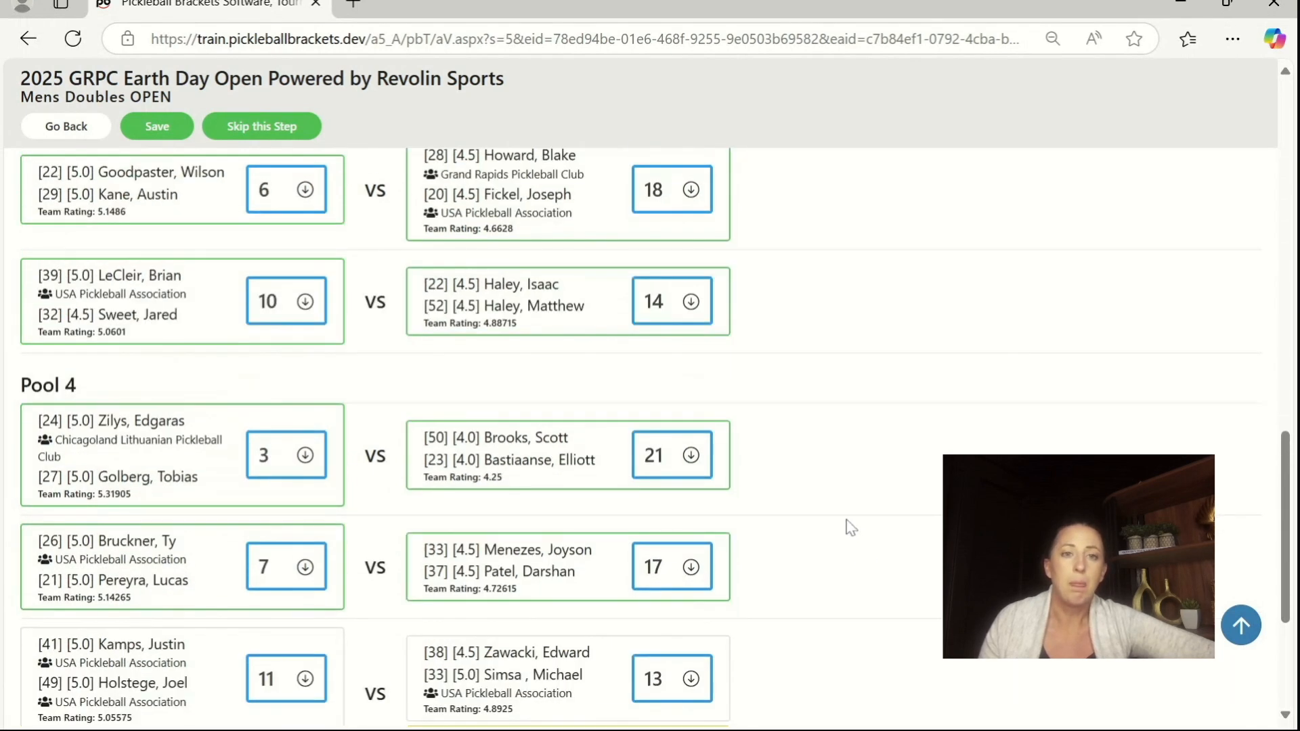
pyautogui.scroll(8, 846, 522)
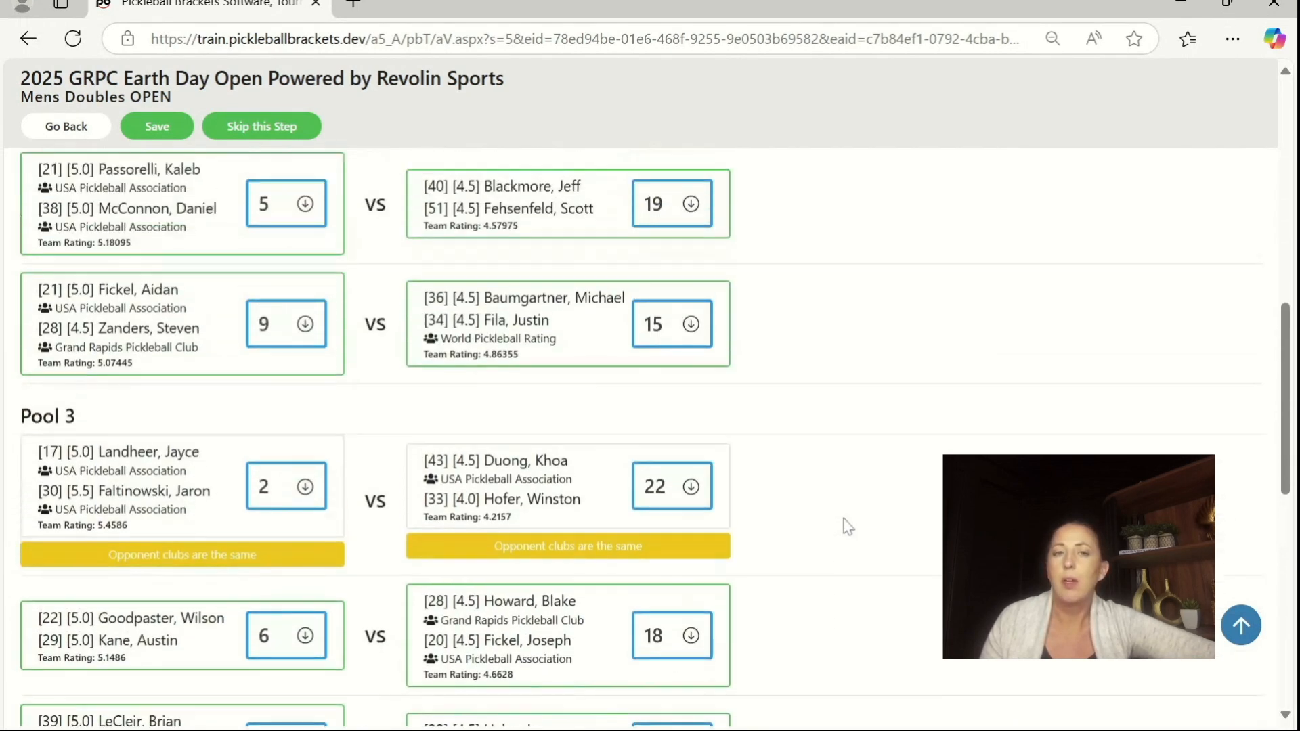
pyautogui.scroll(15, 846, 525)
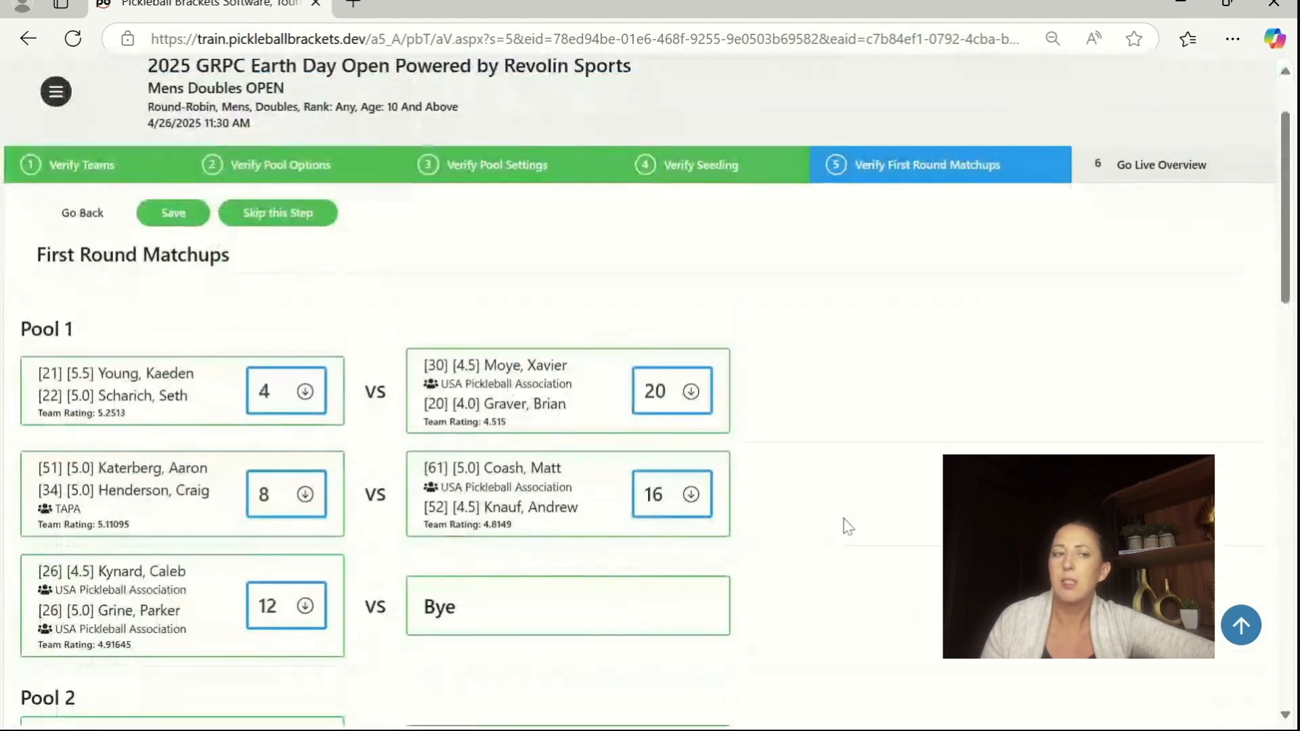
pyautogui.scroll(-2, 846, 526)
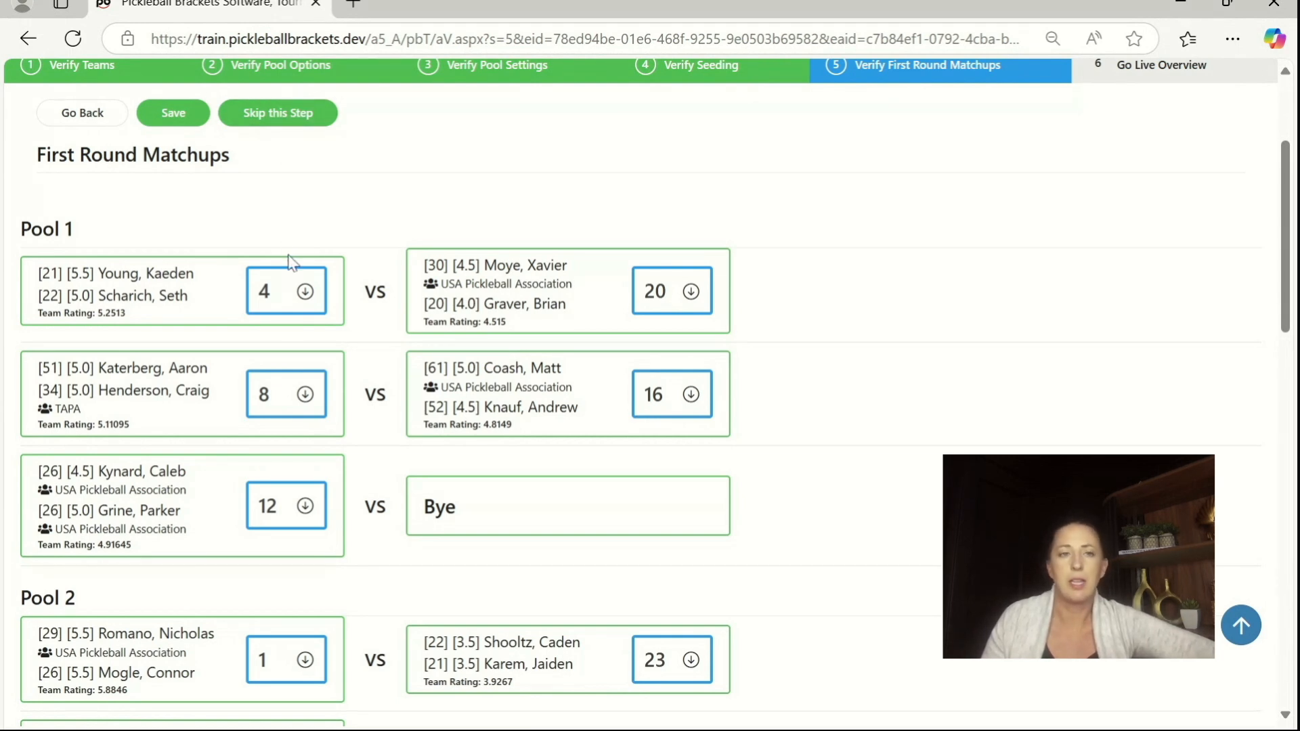
# Step: Skip the first-round matchups step of Mens Doubles OPEN, review its Go Live Overview, and complete and confirm the verification
pyautogui.click(263, 122)
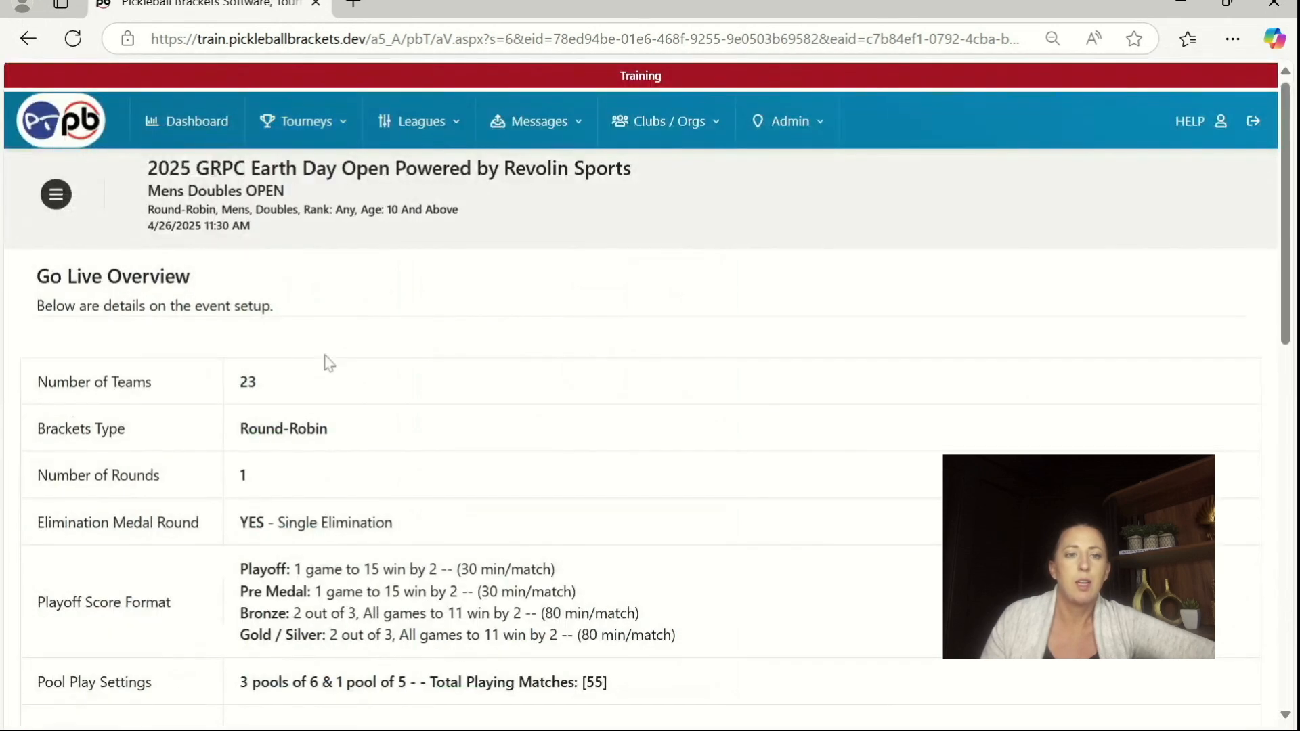
pyautogui.scroll(-1, 384, 407)
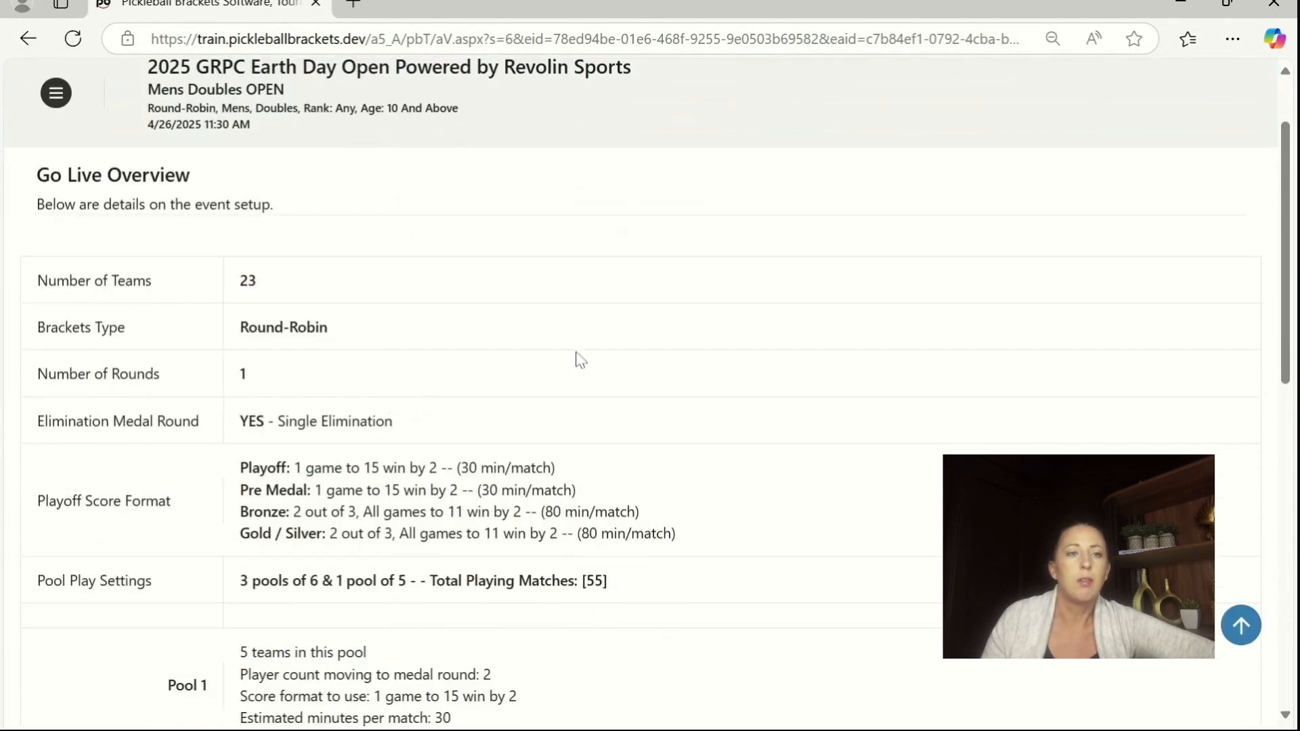
pyautogui.scroll(-2, 629, 546)
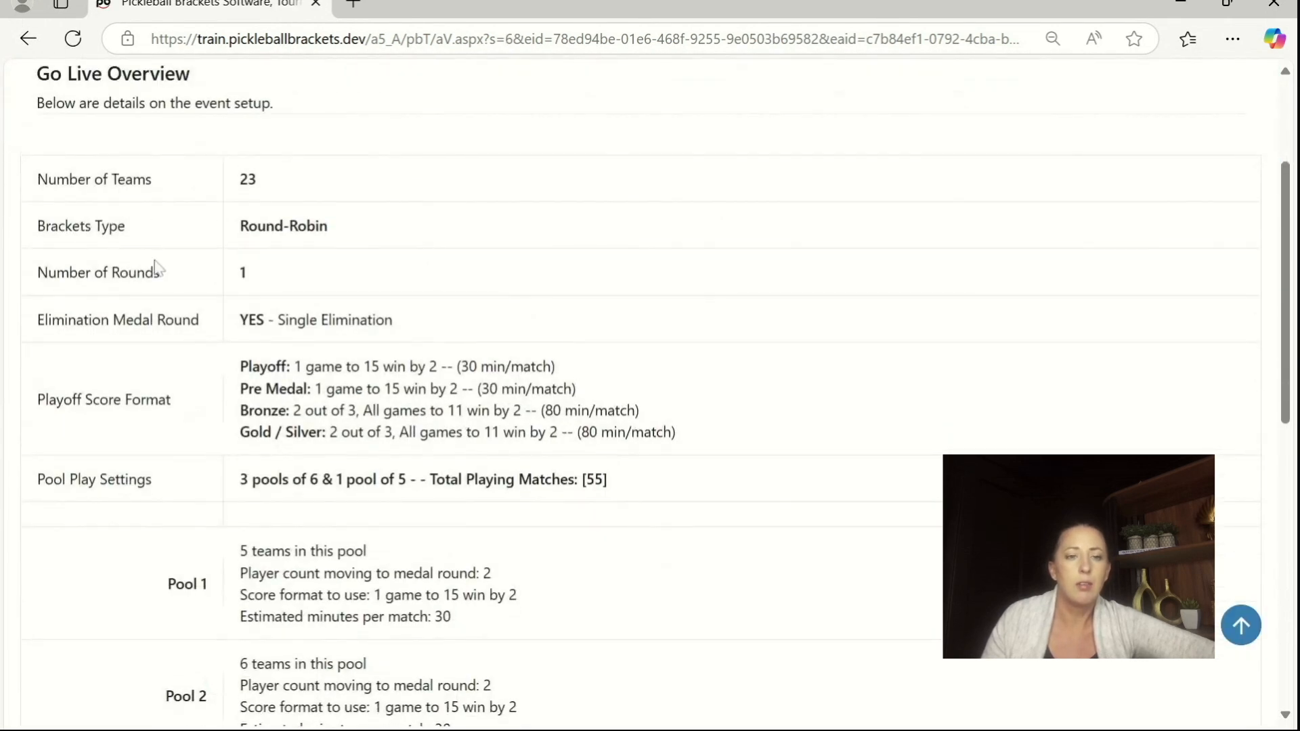
pyautogui.scroll(-4, 212, 449)
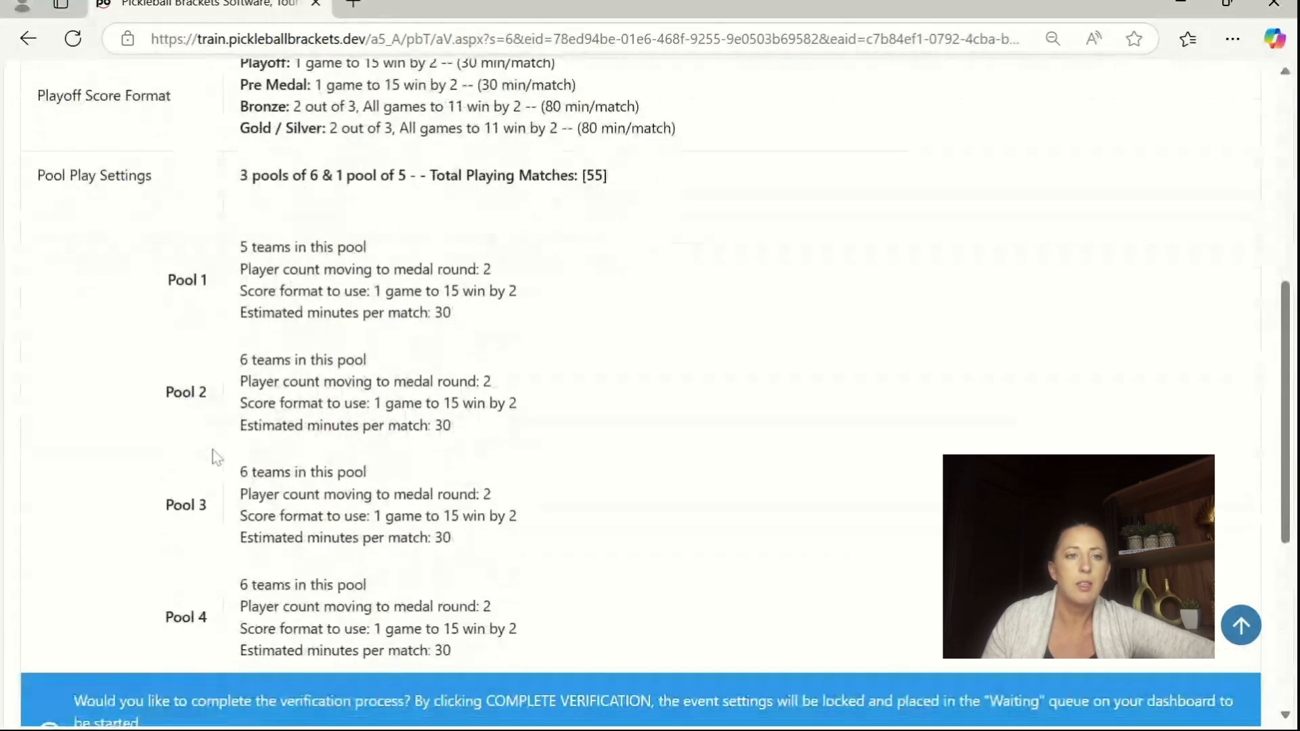
pyautogui.scroll(-3, 579, 512)
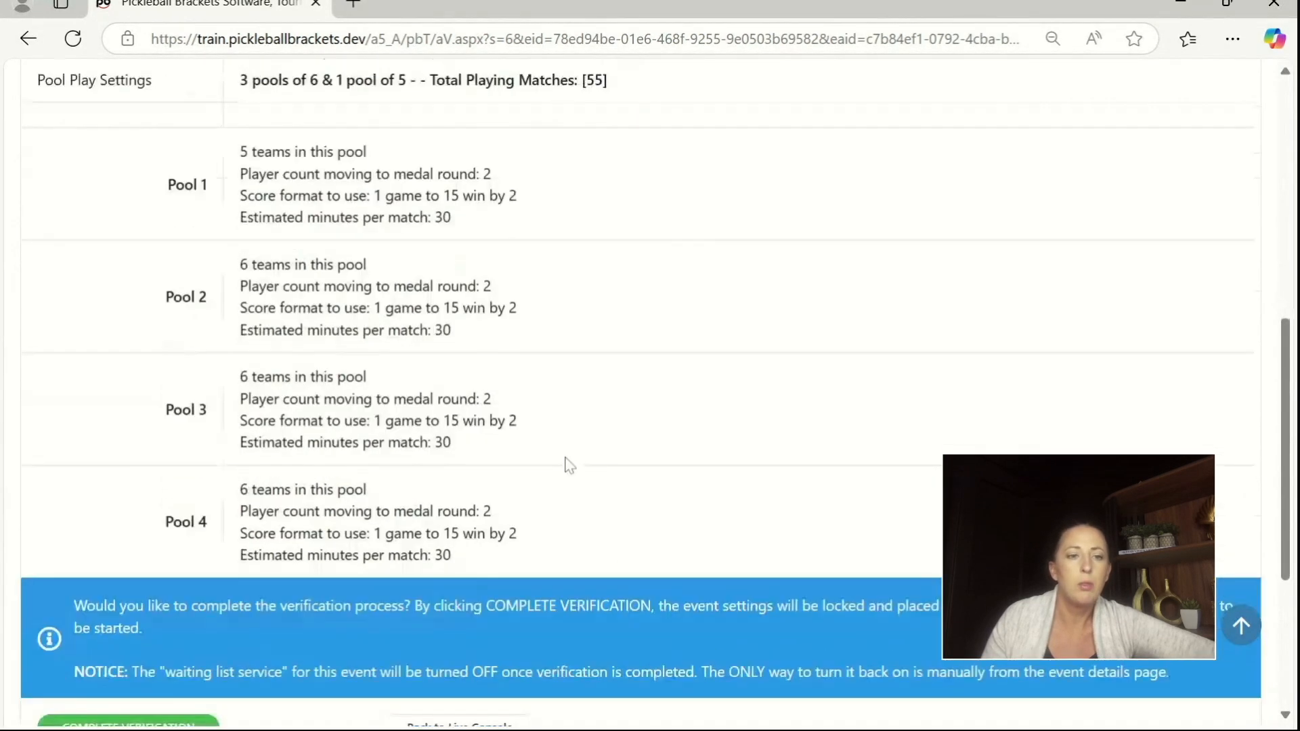
pyautogui.click(94, 620)
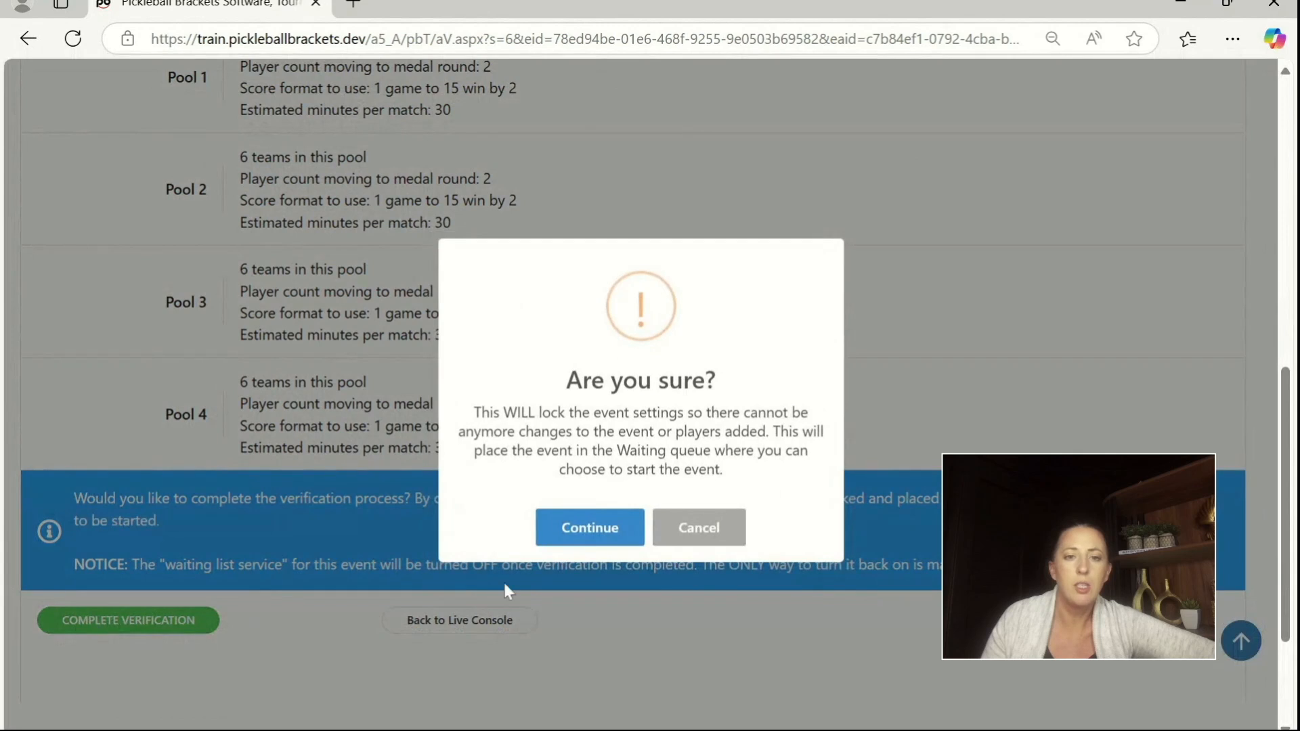
pyautogui.click(592, 523)
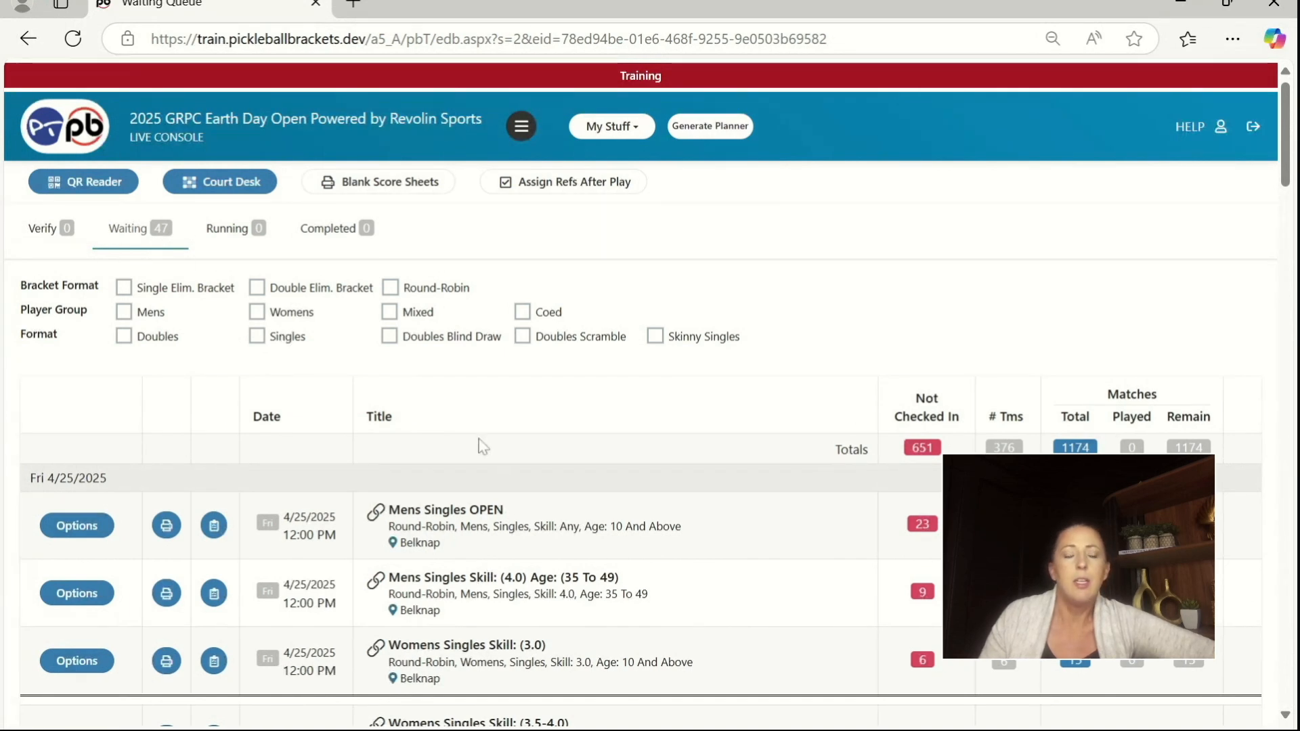
# Step: Review the waiting queue and view the options available for the Mens Singles OPEN event without starting it
pyautogui.scroll(-1, 639, 465)
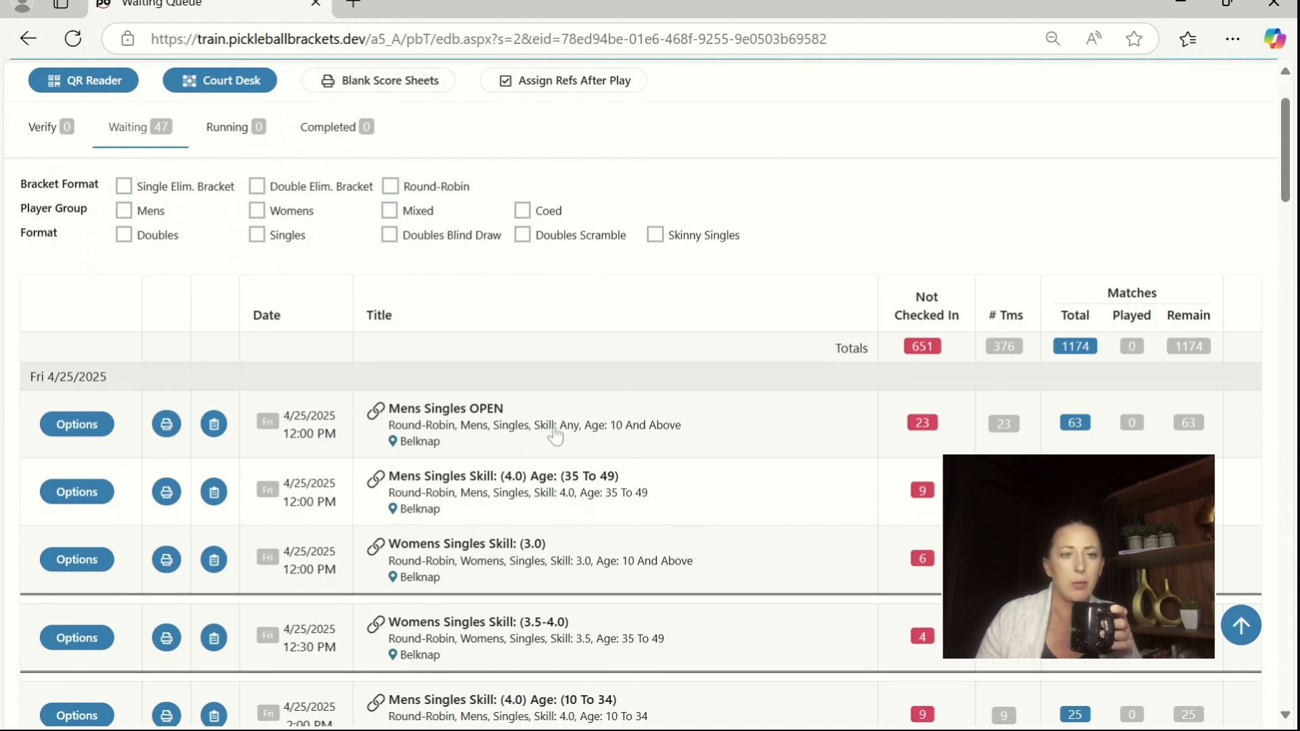
pyautogui.scroll(-1, 556, 435)
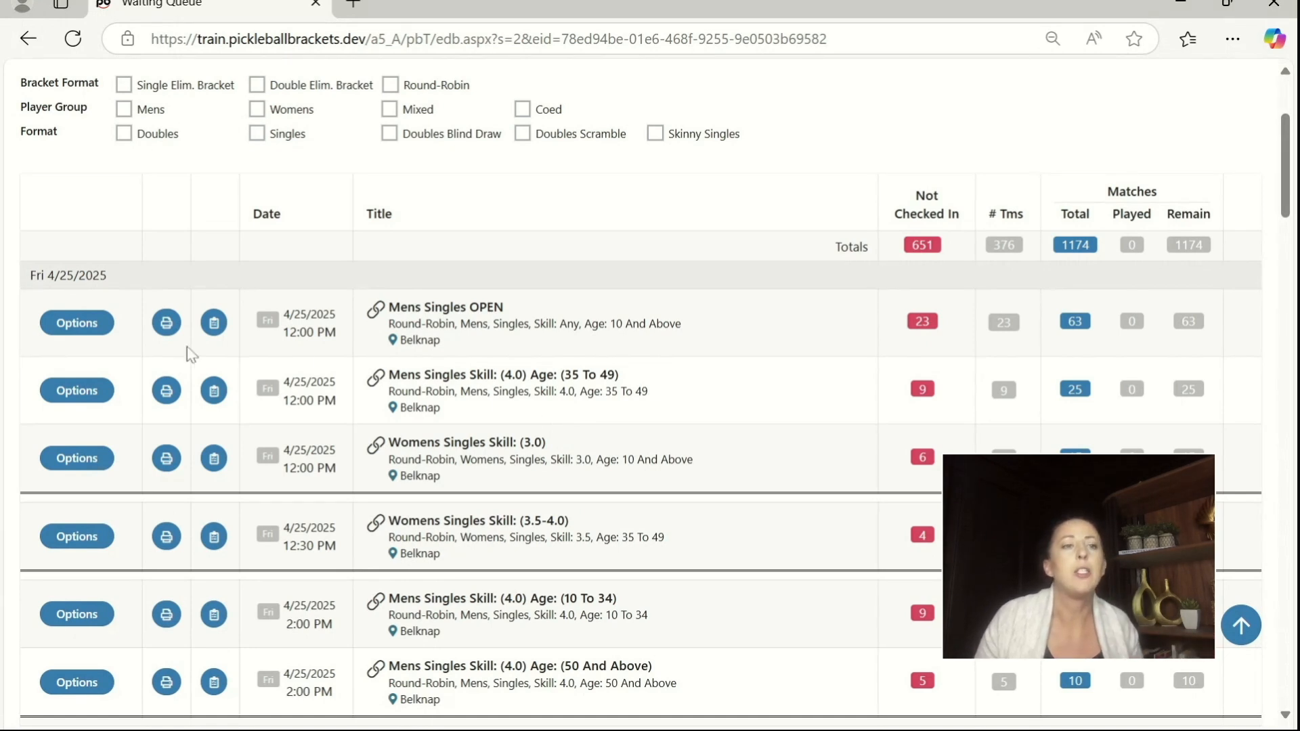
pyautogui.click(82, 329)
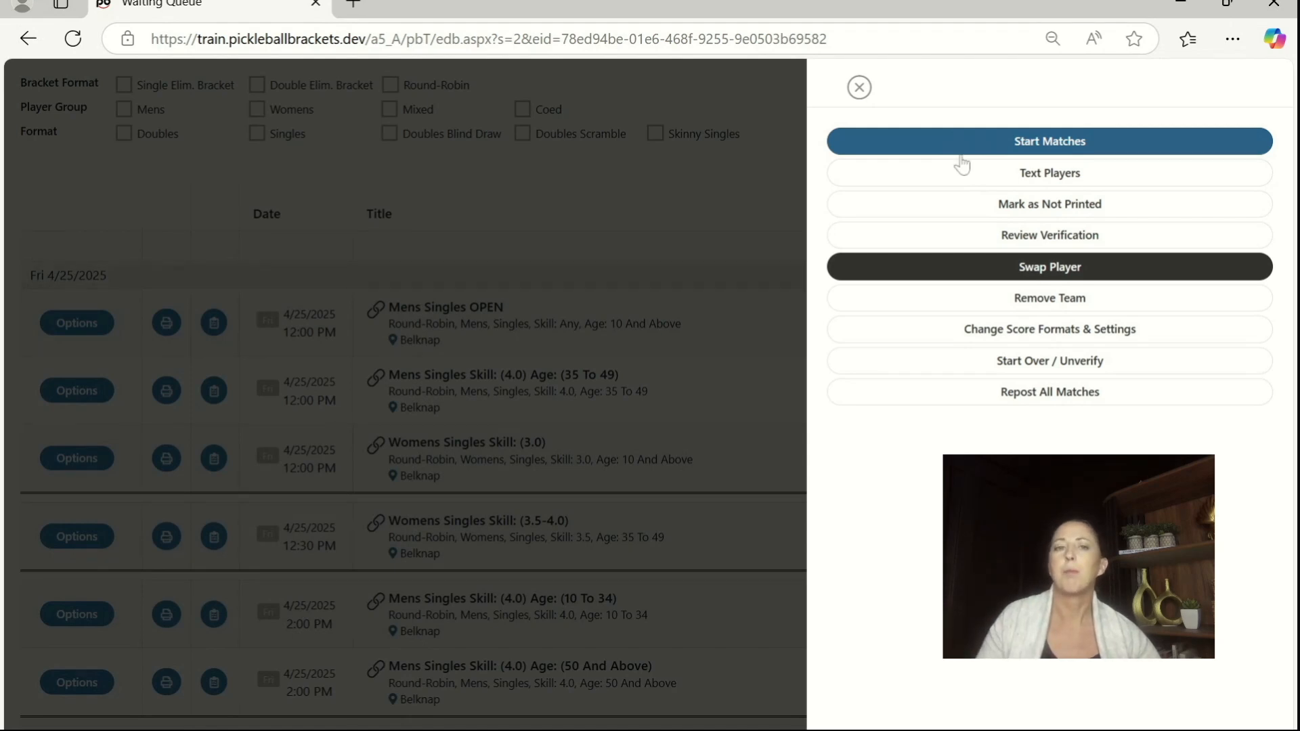
pyautogui.click(684, 205)
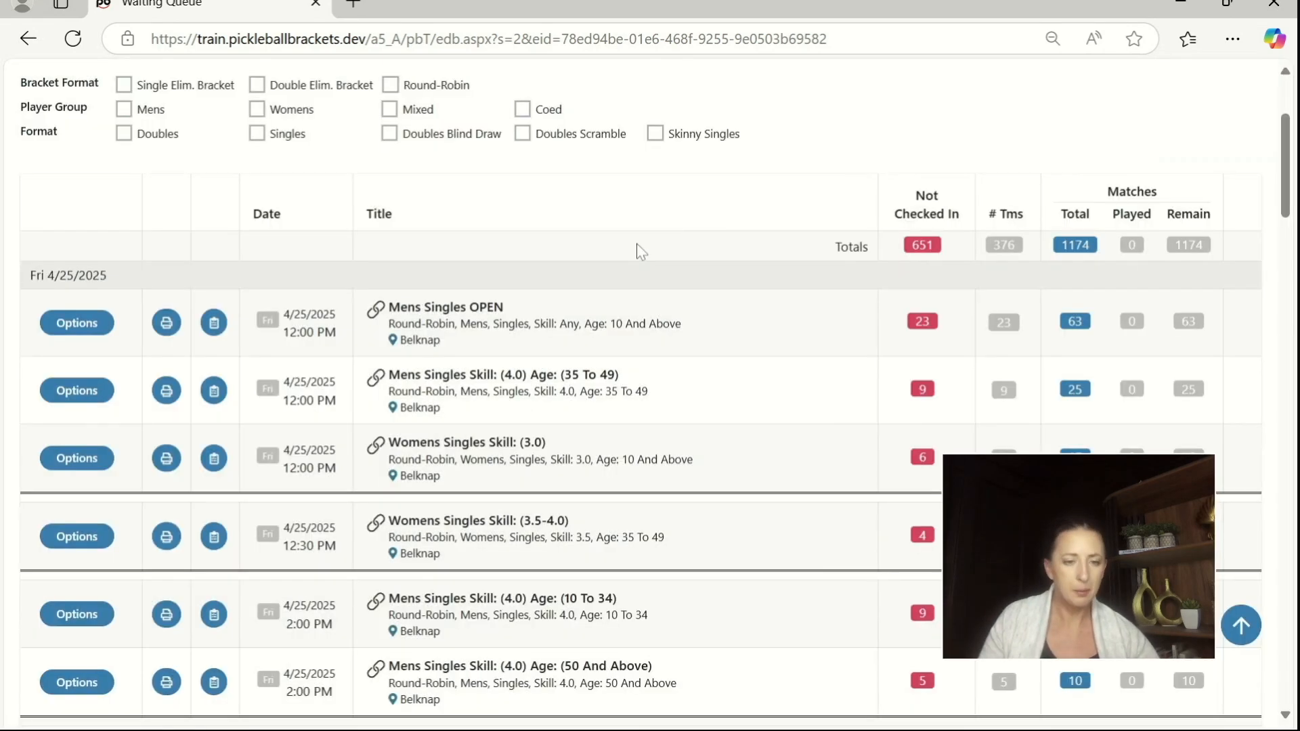
# Step: Find the Saturday 4/26/2025 8:00 AM events in the waiting queue and start the matches of Mens Doubles Skill: (3.0)
pyautogui.scroll(-1, 642, 256)
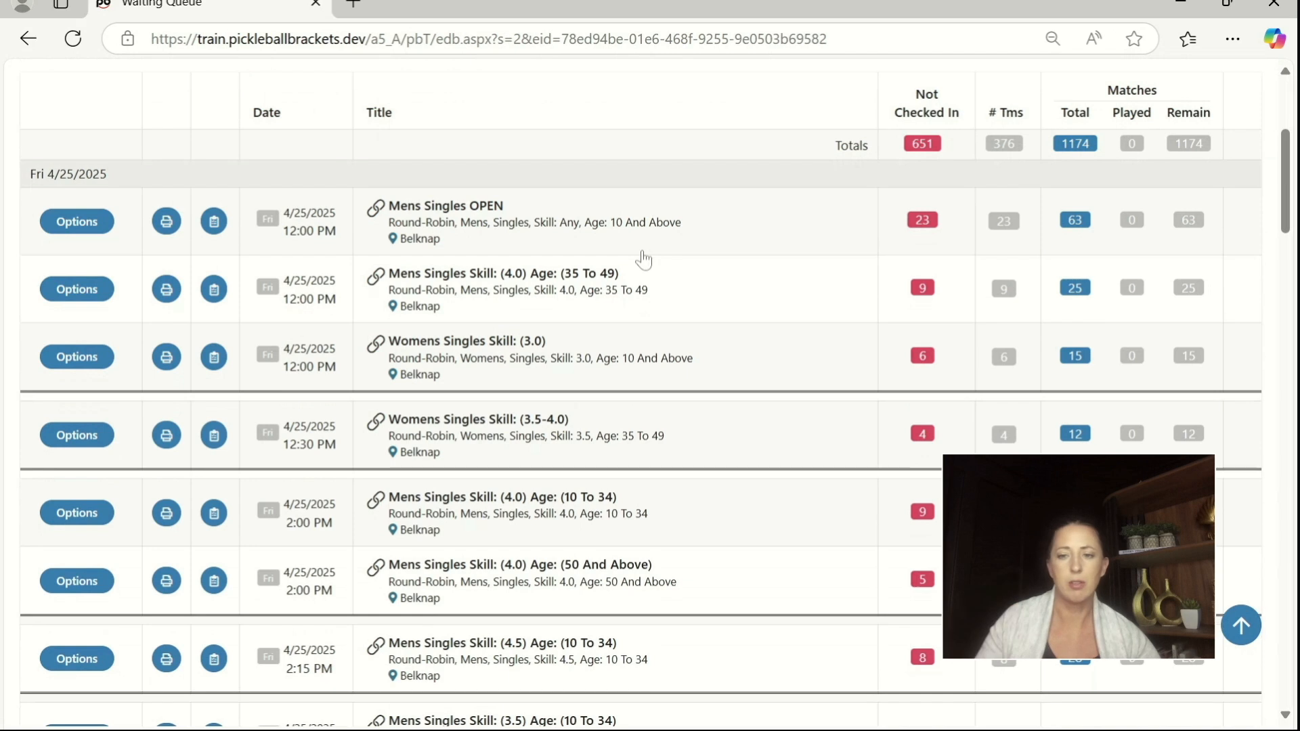
pyautogui.scroll(-1, 600, 369)
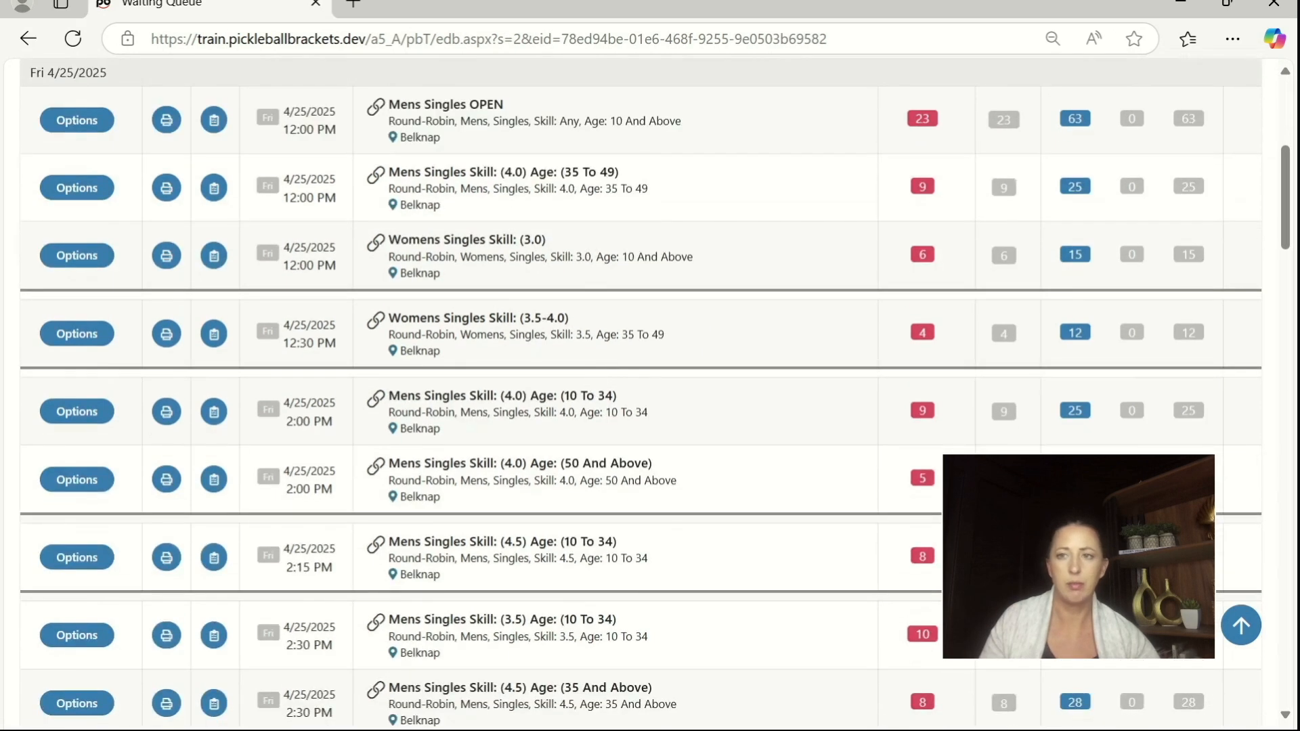
pyautogui.moveTo(1289, 213); pyautogui.dragTo(1288, 315)
pyautogui.scroll(-2, 501, 283)
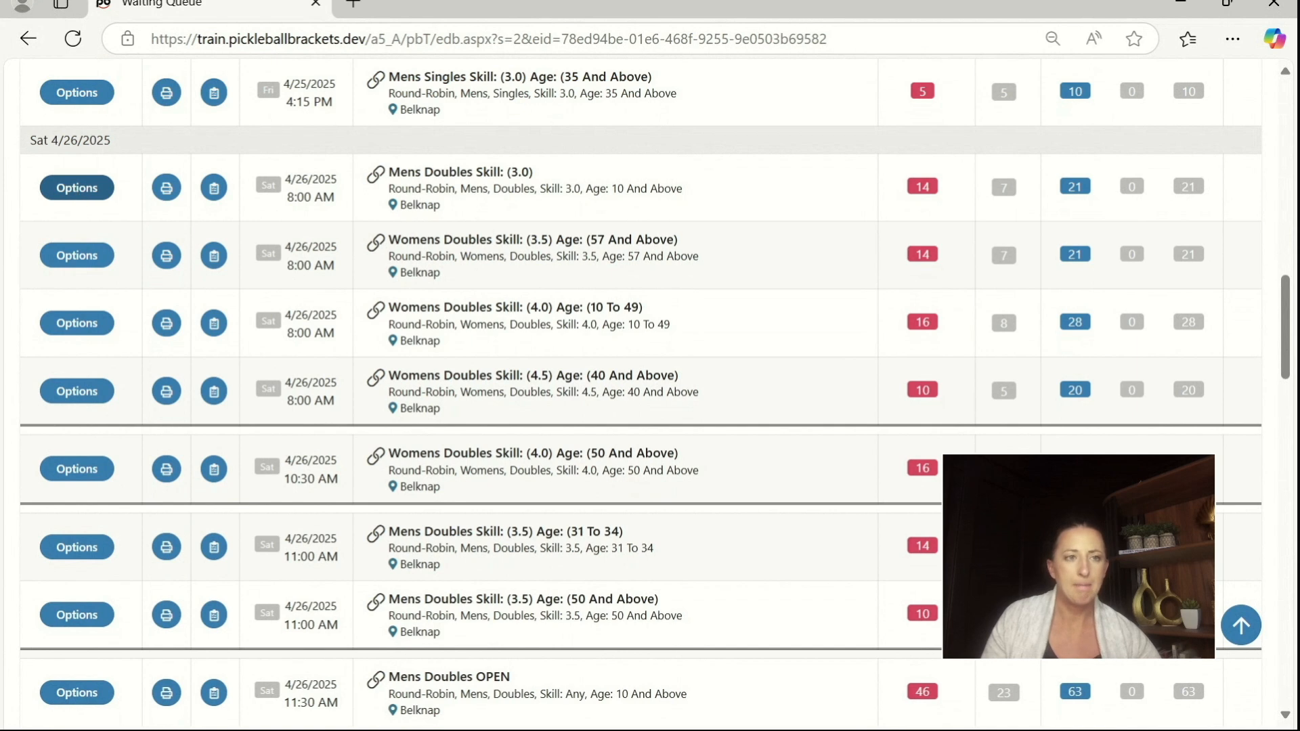
pyautogui.click(80, 193)
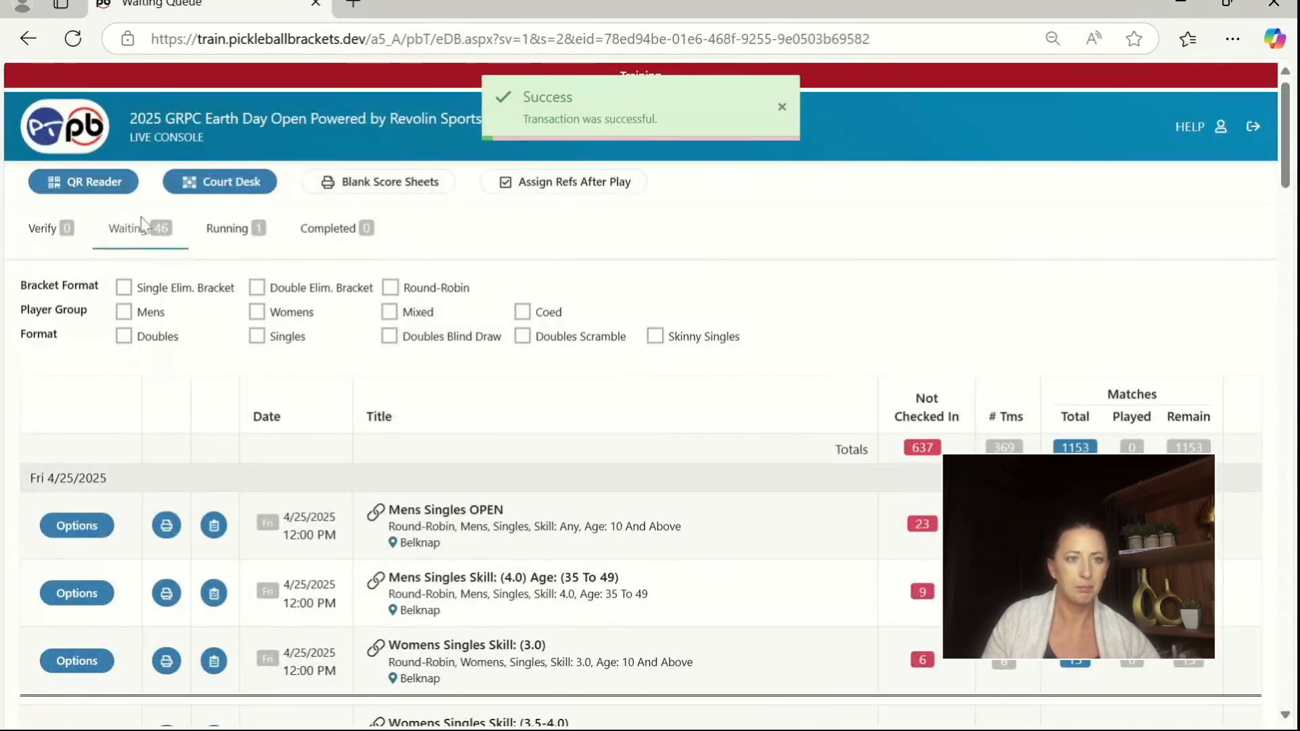
# Step: Start the matches of the Saturday 8:00 AM event Womens Doubles Skill: (3.5) Age: (57 And Above)
pyautogui.scroll(-1, 187, 332)
pyautogui.scroll(1, 192, 321)
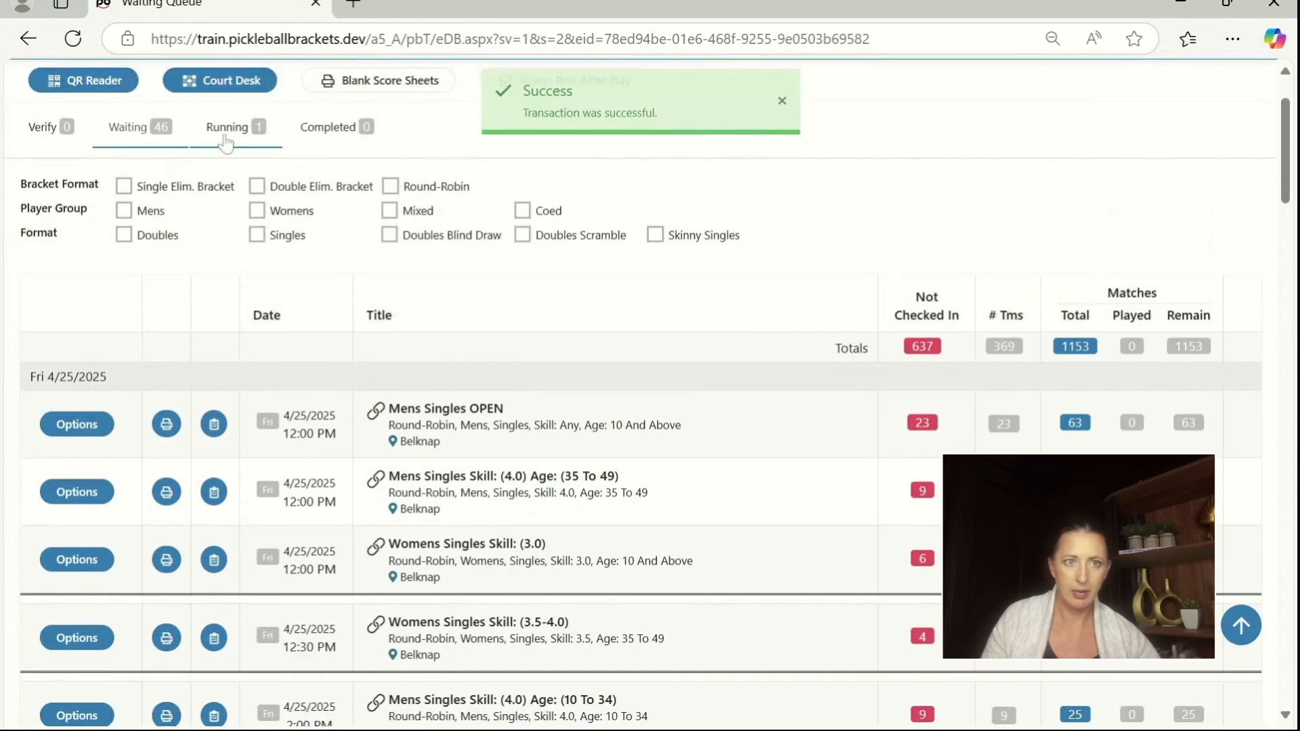
pyautogui.scroll(-10, 229, 405)
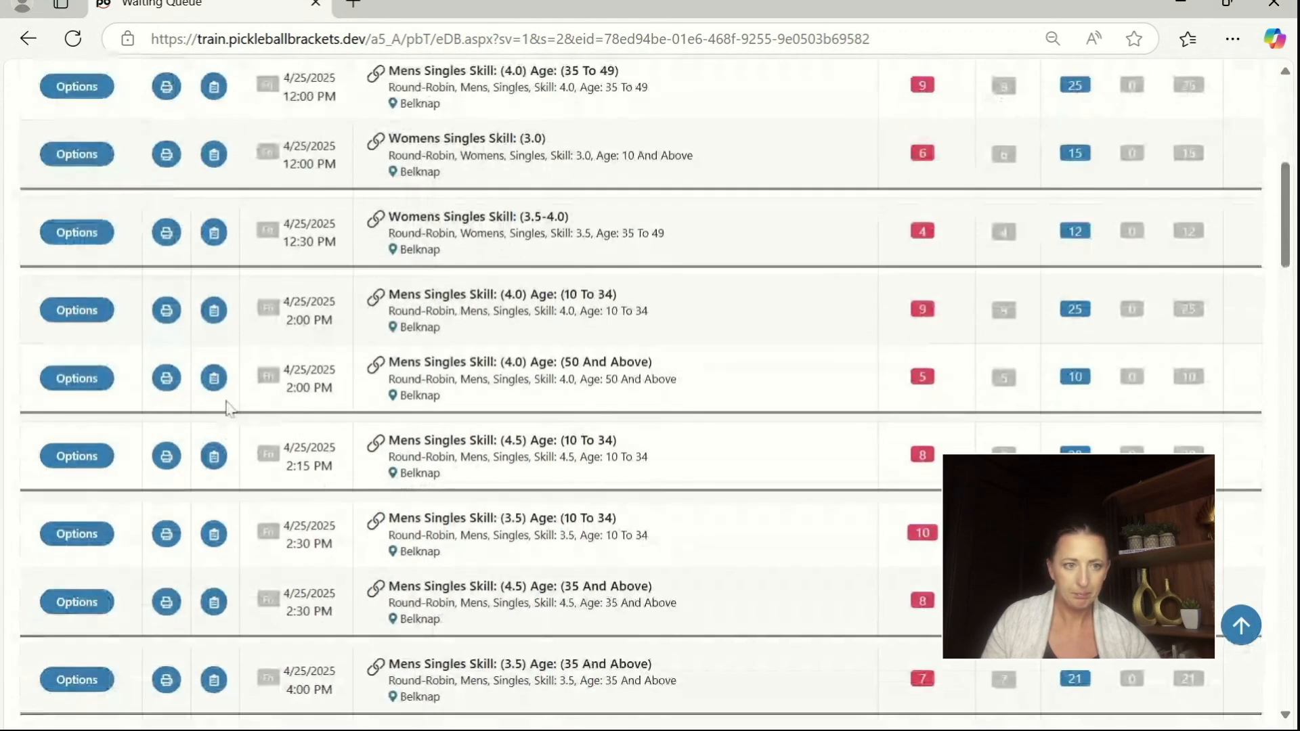
pyautogui.scroll(1, 229, 405)
pyautogui.click(97, 417)
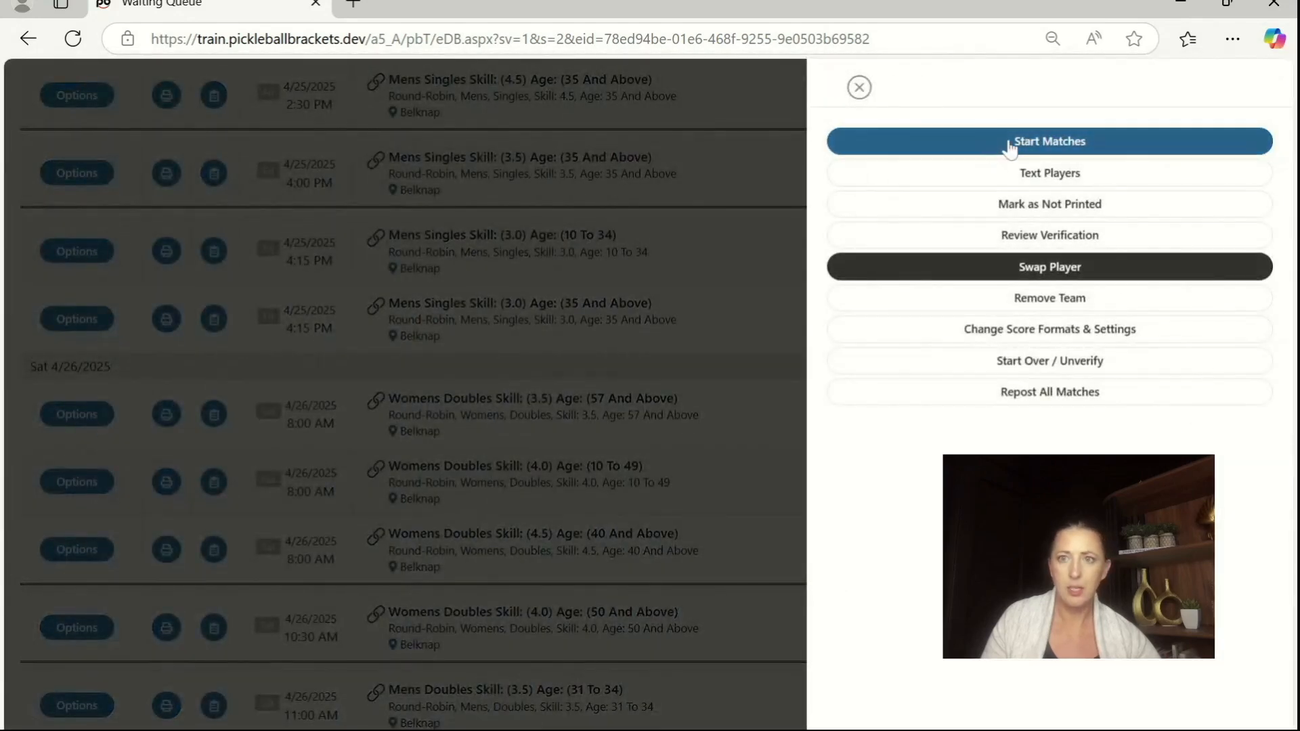
pyautogui.click(1012, 142)
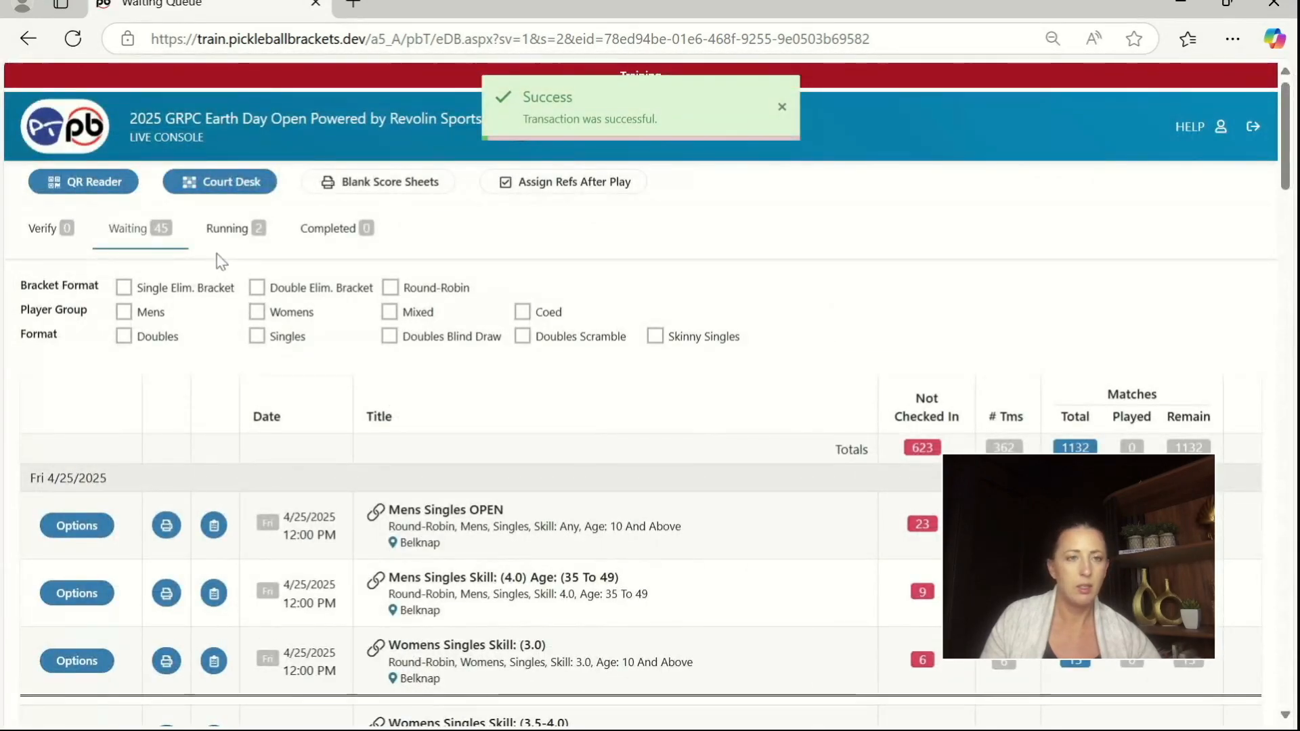
# Step: Start the matches of the Saturday 8:00 AM event Womens Doubles Skill: (4.0) Age: (10 To 49)
pyautogui.scroll(-12, 197, 247)
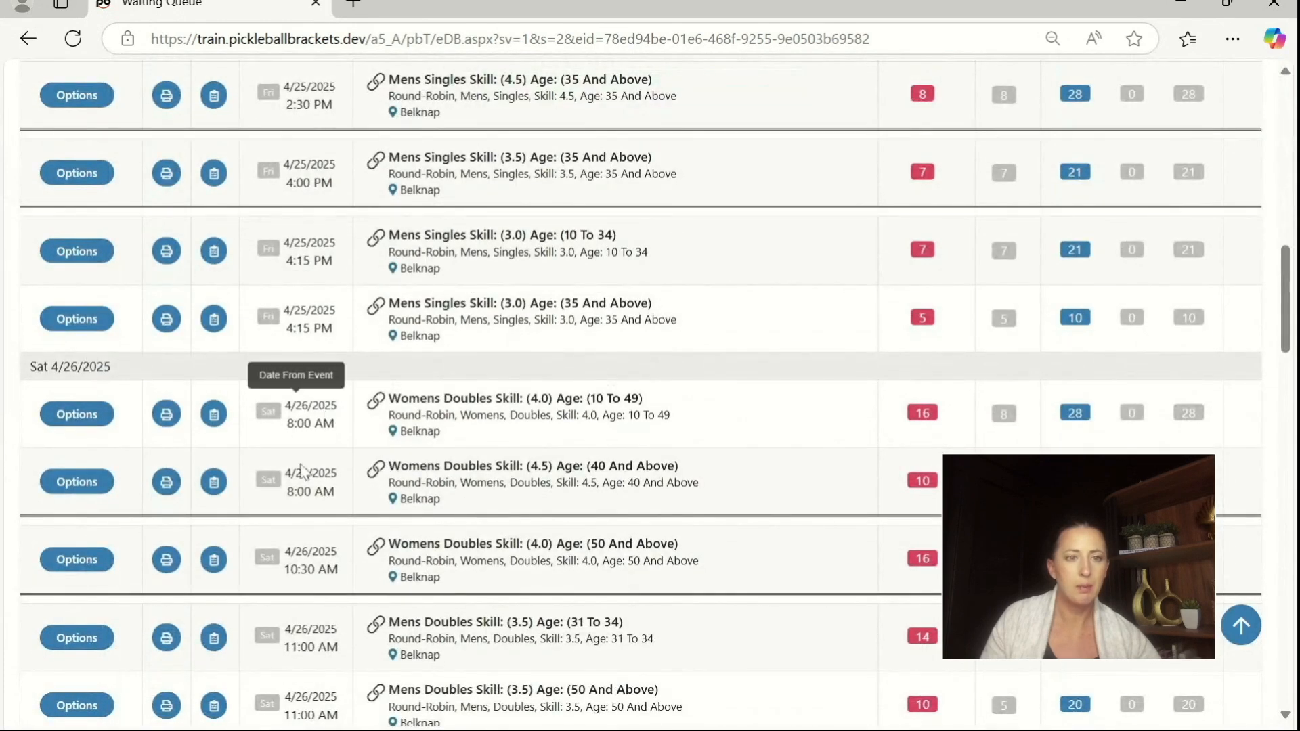
pyautogui.click(88, 416)
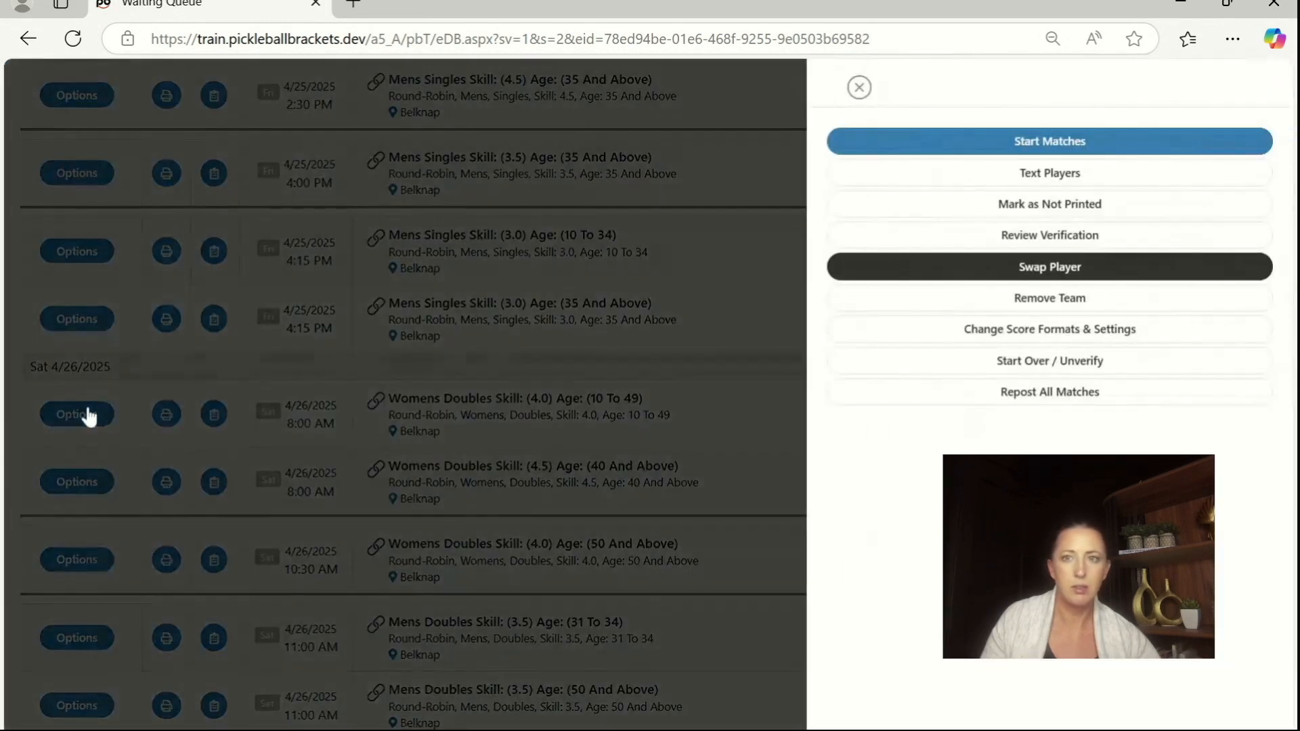
pyautogui.click(1037, 144)
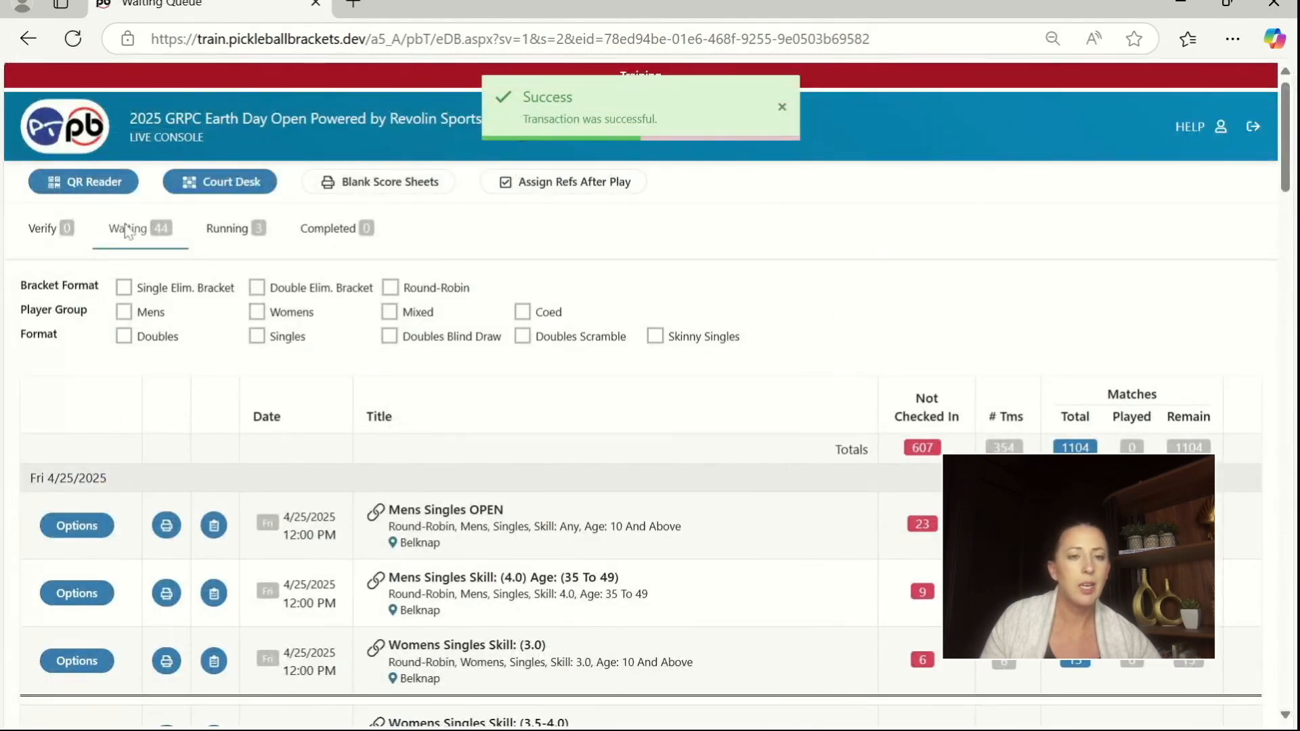
# Step: Start the matches of the Saturday 8:00 AM event Womens Doubles Skill: (4.5) Age: (40 And Above)
pyautogui.scroll(-12, 310, 325)
pyautogui.scroll(-3, 310, 325)
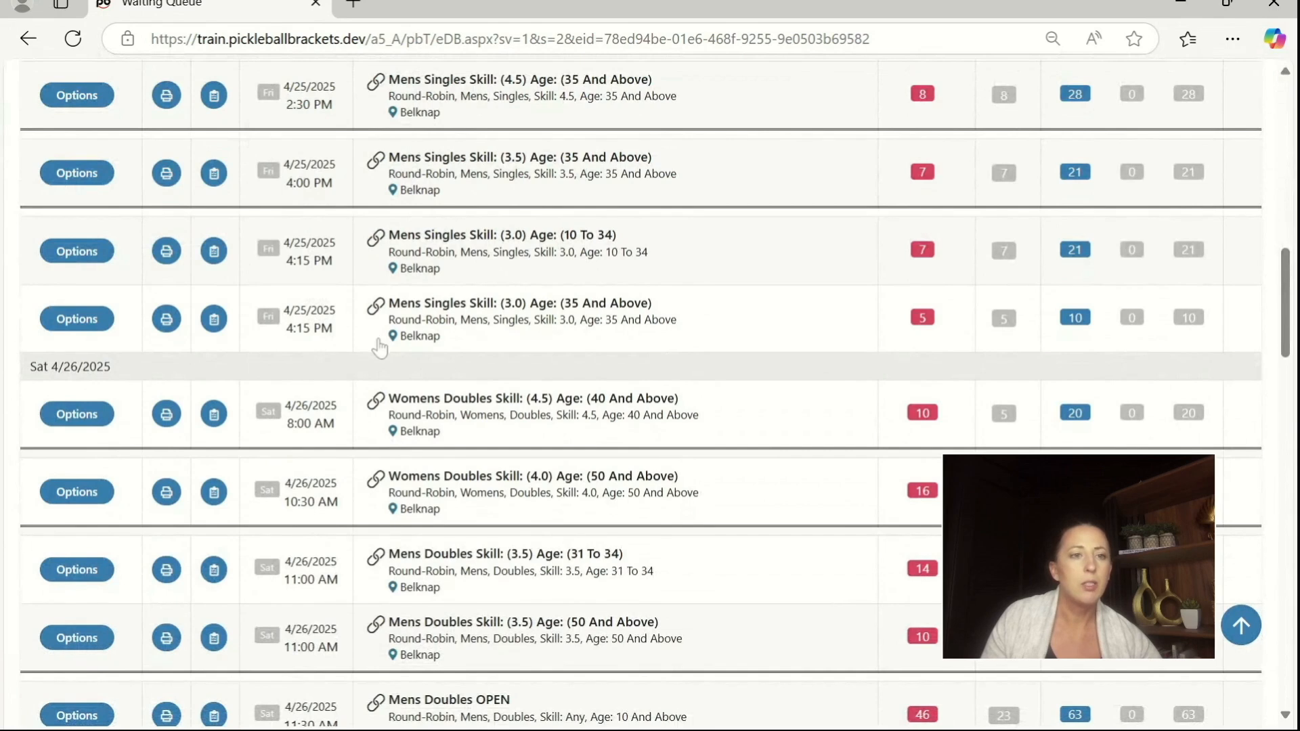
pyautogui.click(67, 416)
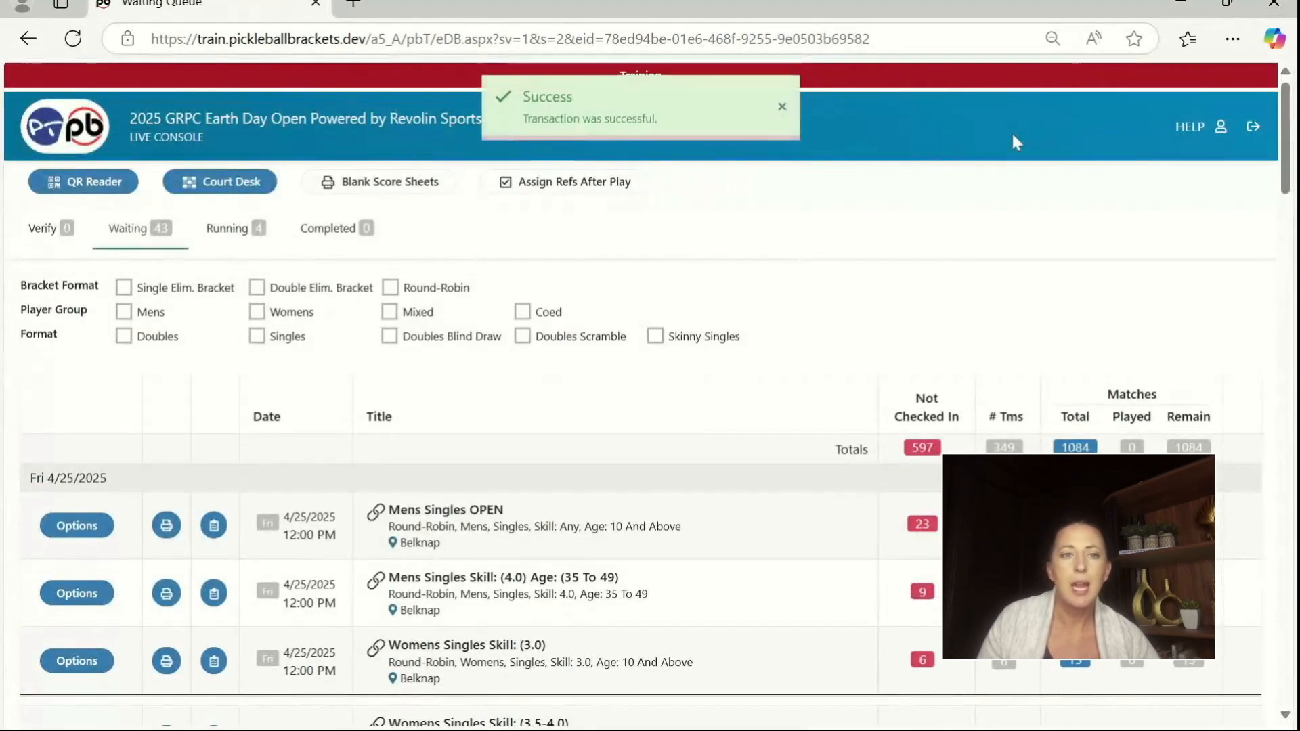
# Step: Open Mens Doubles Skill: (3.0) from the running queue and examine its Pool 1 standings table, tie-breaker rules and round-by-round matchups
pyautogui.click(242, 239)
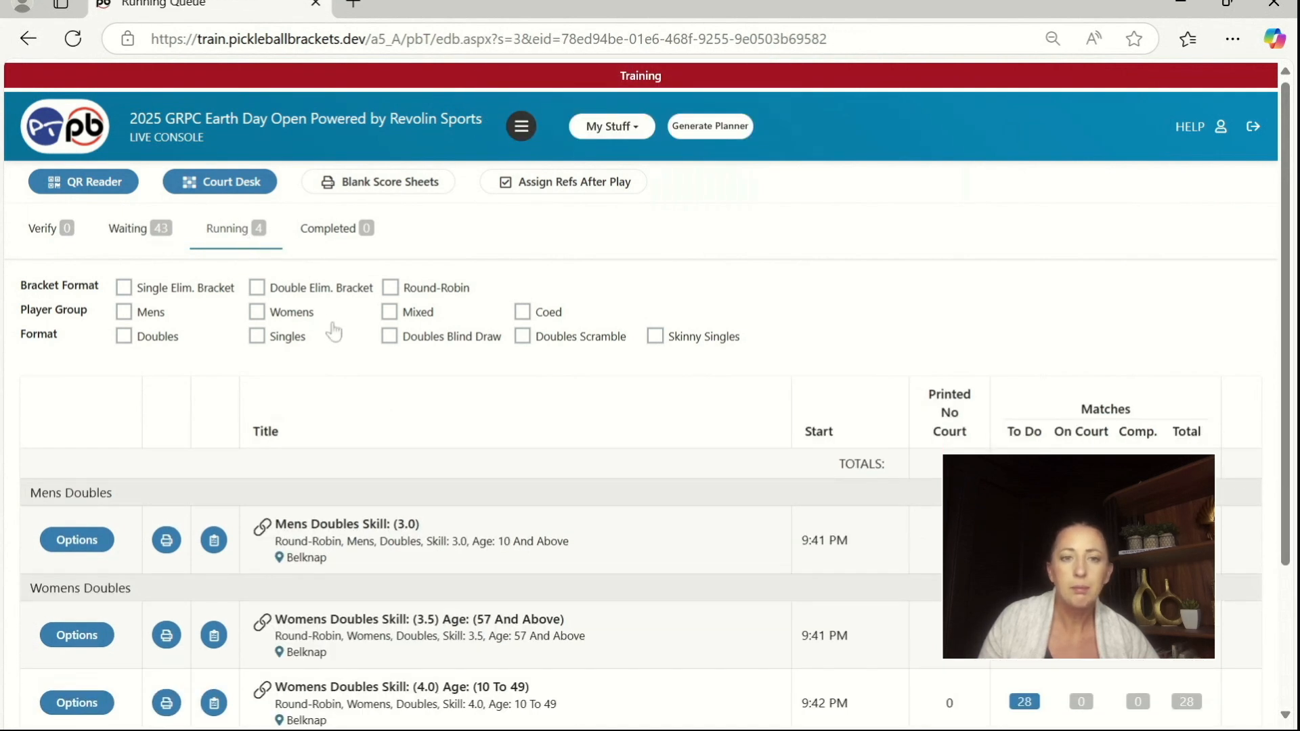
pyautogui.scroll(-1, 331, 332)
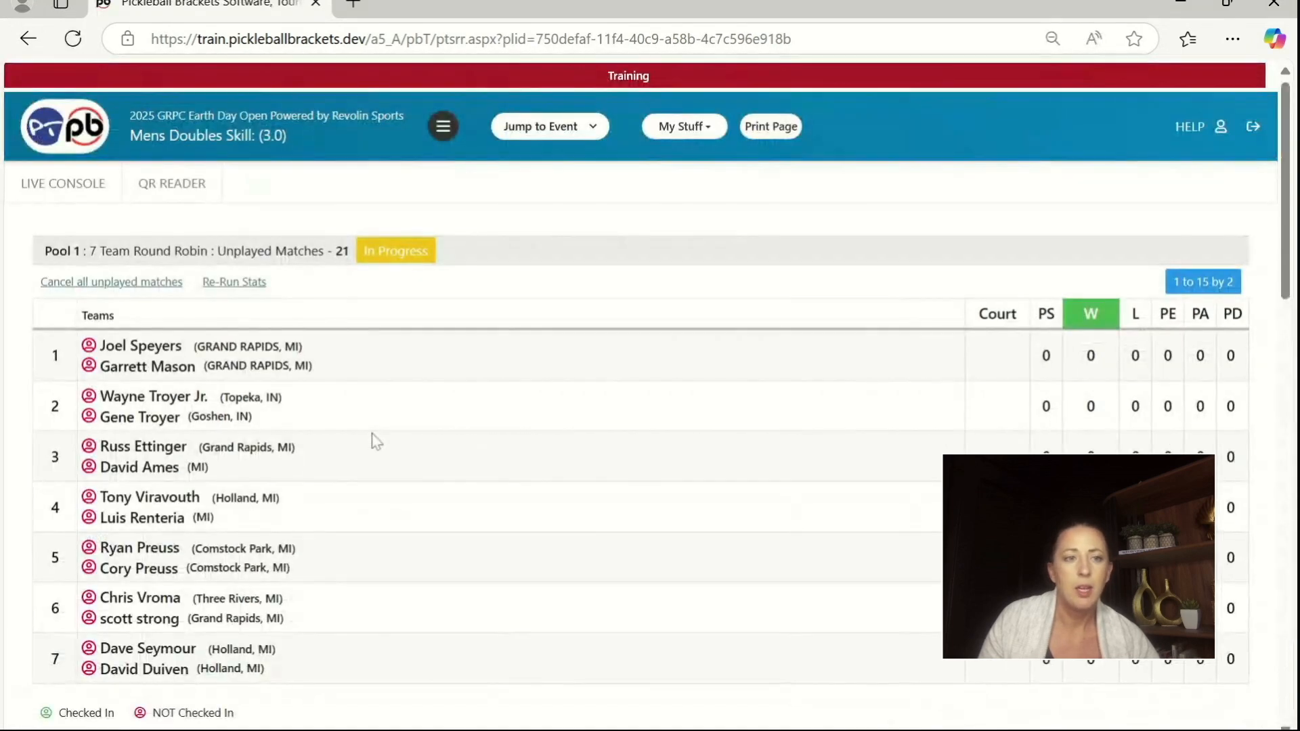
pyautogui.scroll(-2, 380, 429)
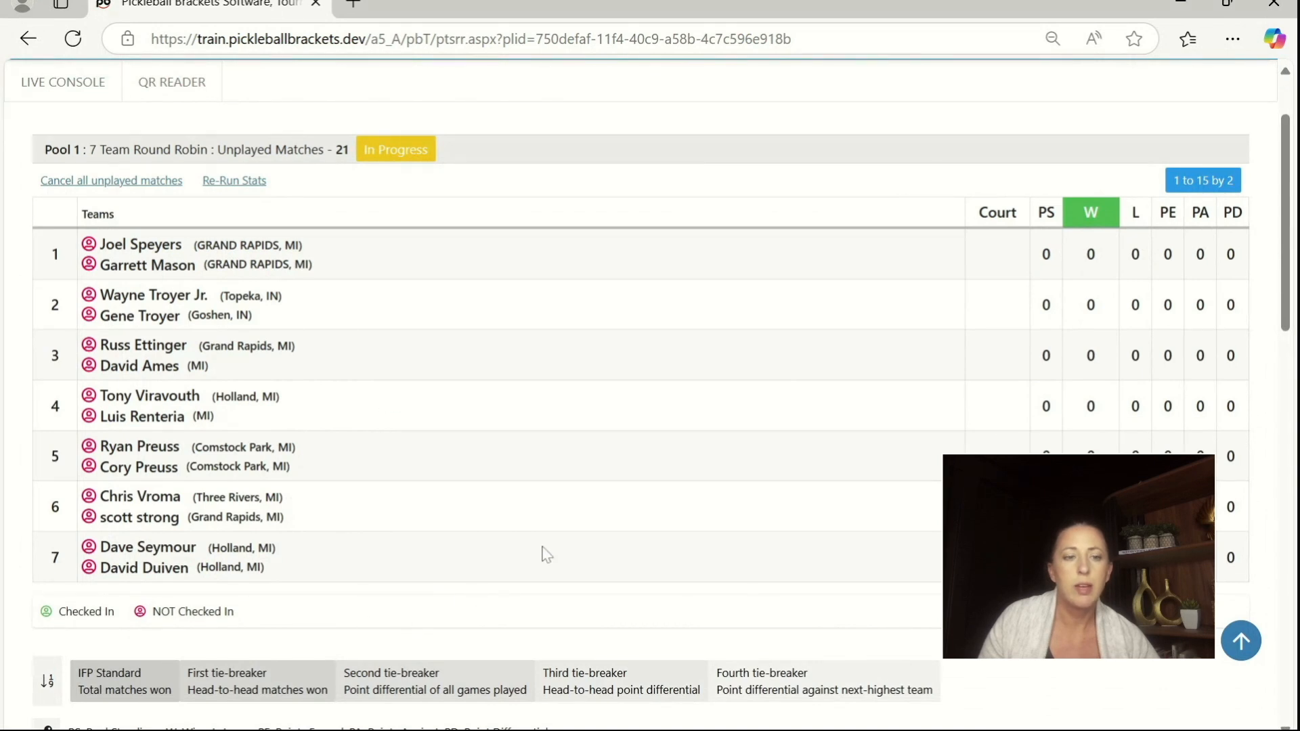
pyautogui.scroll(-7, 542, 552)
pyautogui.scroll(-2, 556, 542)
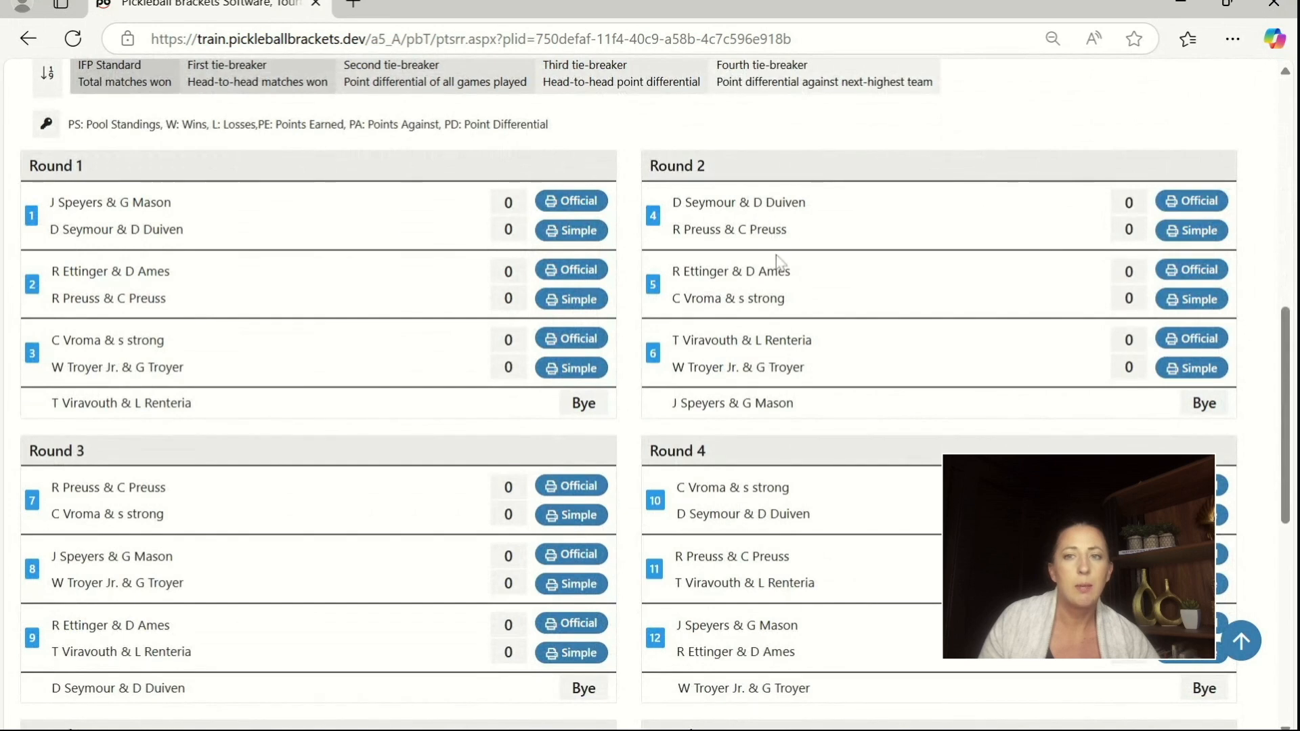
pyautogui.scroll(-2, 779, 266)
pyautogui.scroll(-8, 778, 266)
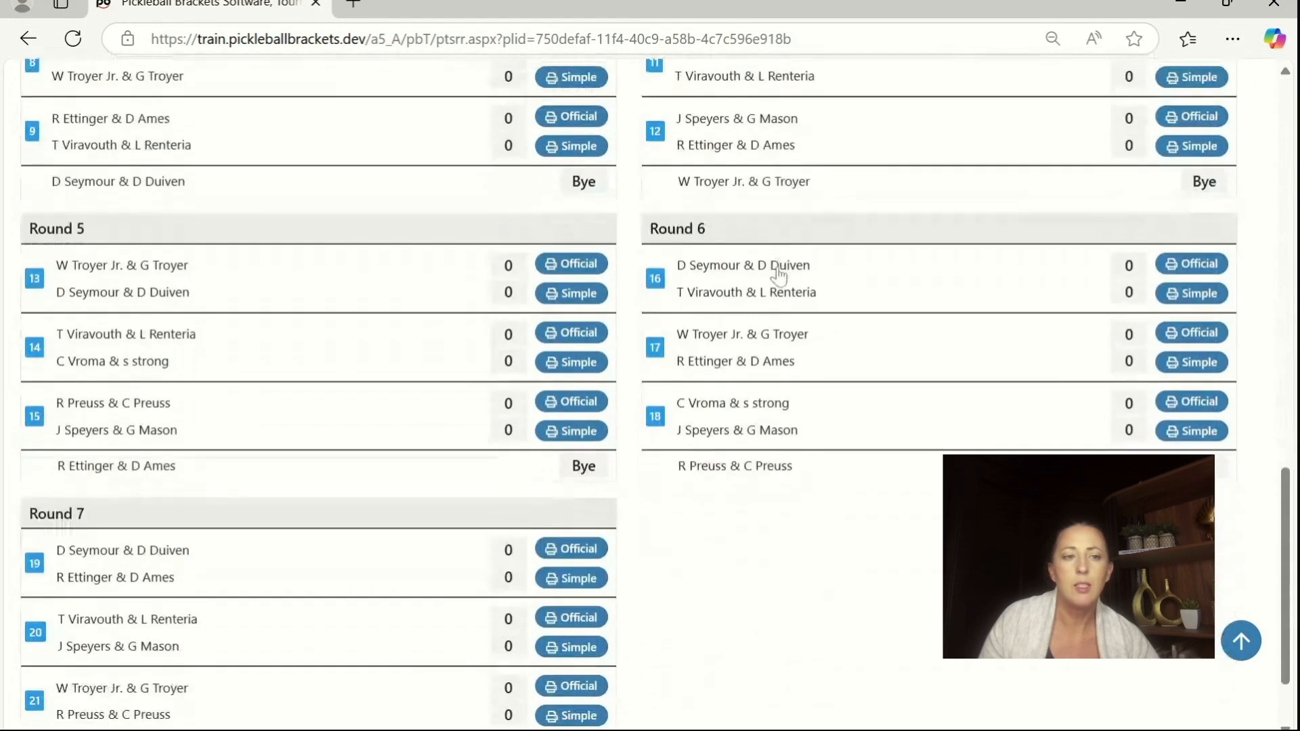
pyautogui.scroll(10, 765, 304)
pyautogui.scroll(15, 765, 304)
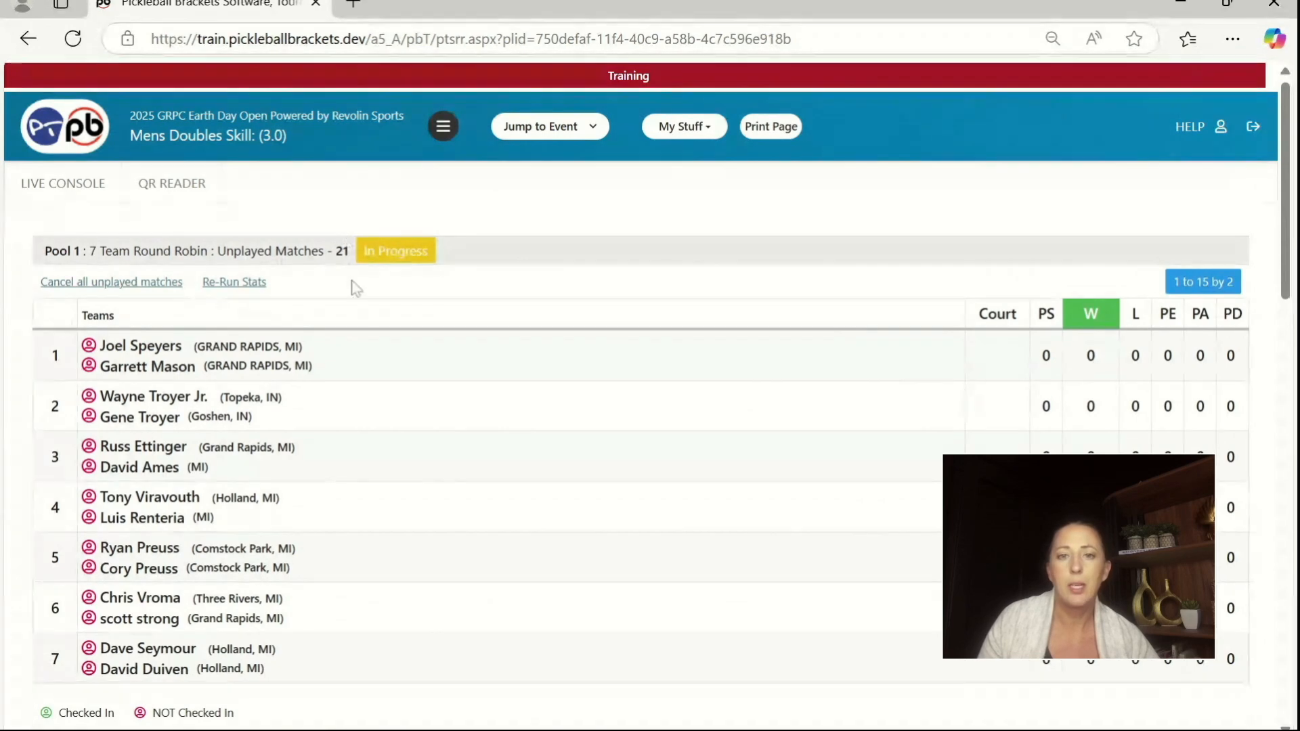
pyautogui.scroll(-4, 847, 293)
pyautogui.scroll(-4, 1275, 342)
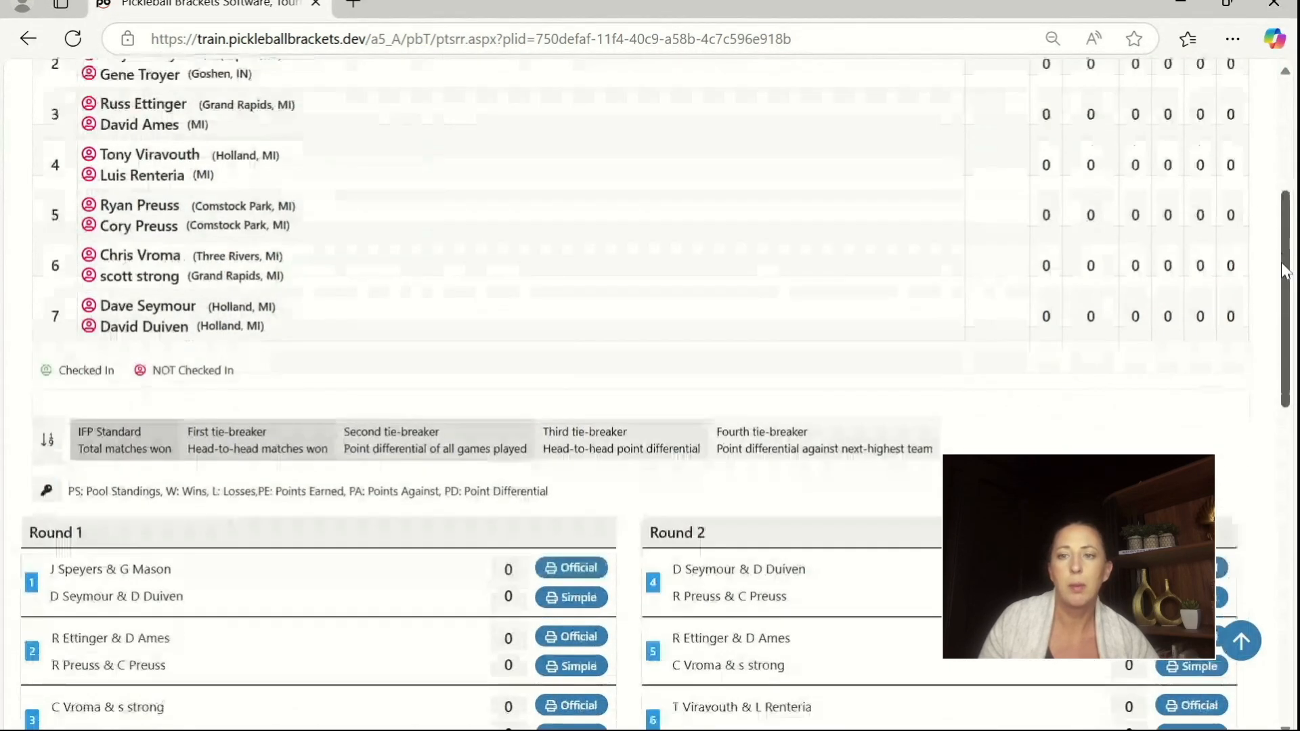
pyautogui.scroll(-8, 1276, 342)
pyautogui.scroll(16, 1250, 514)
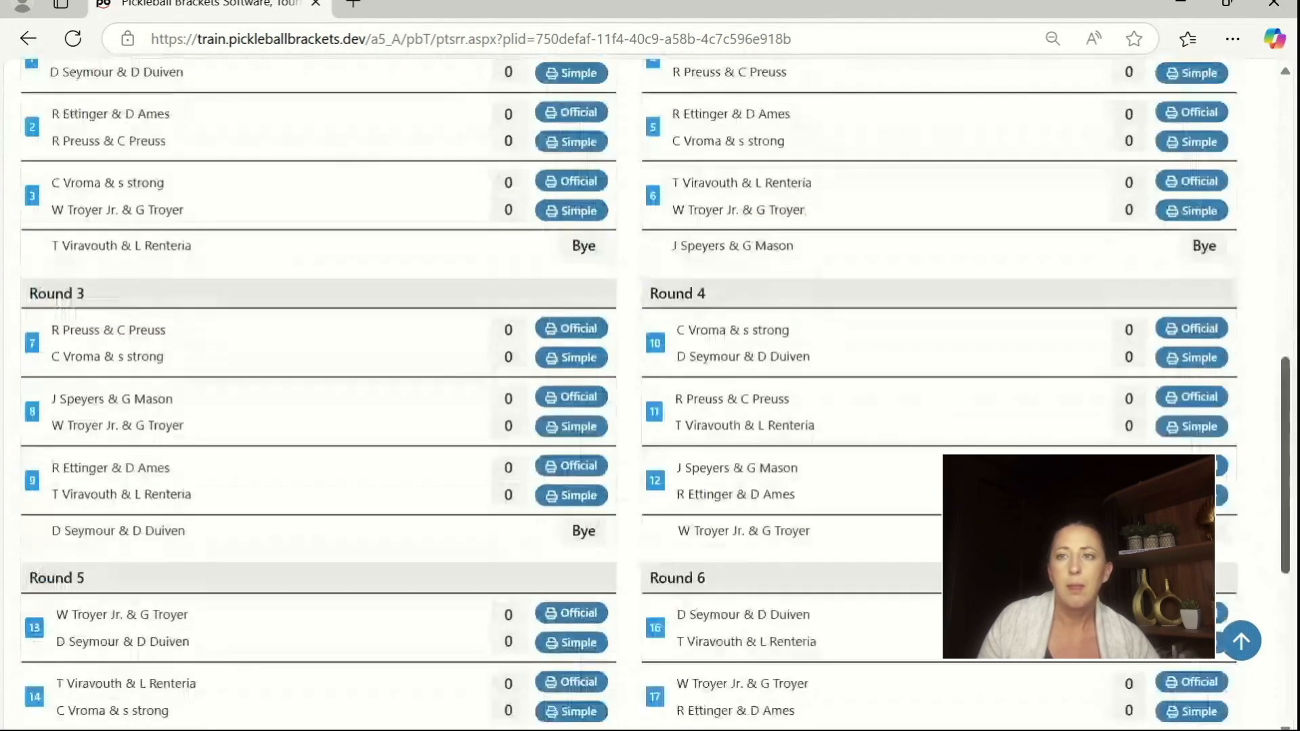
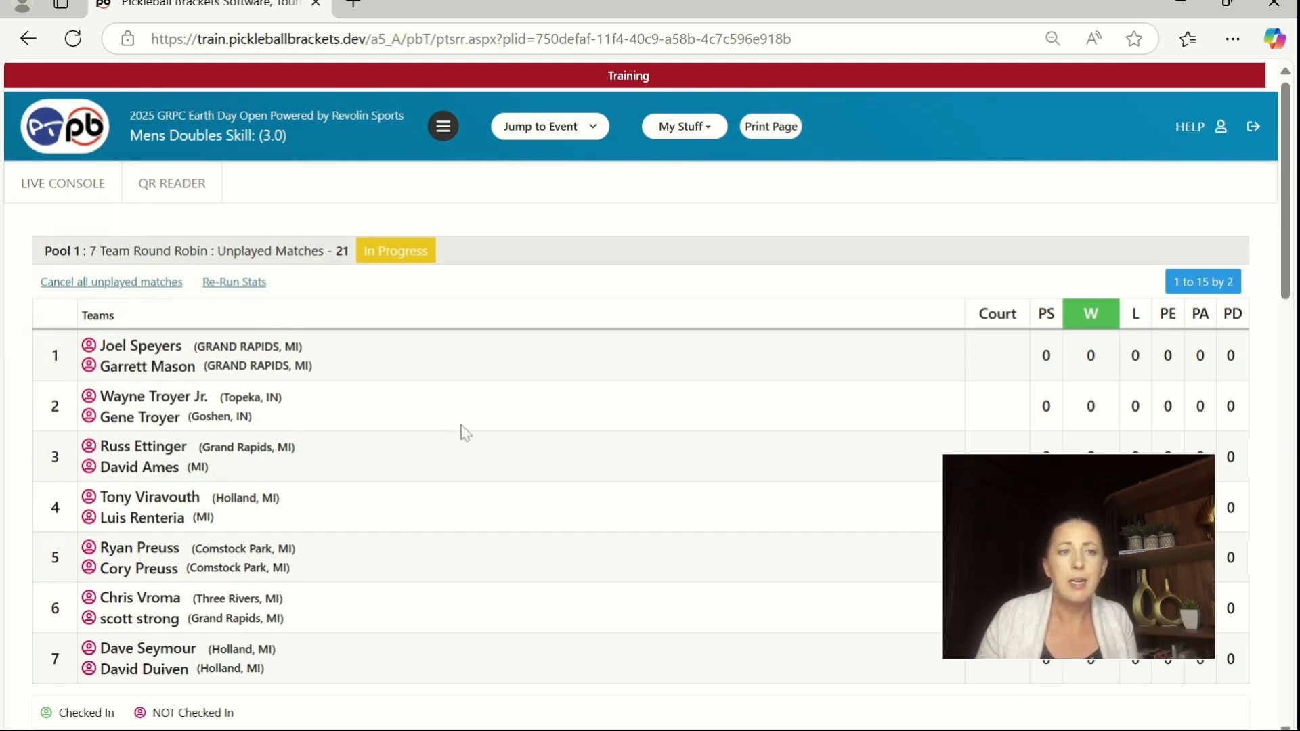
# Step: Record a 15 to 9 score for Match 1 in Round 1, save it, and check the updated Pool 1 standings
pyautogui.scroll(-1, 462, 437)
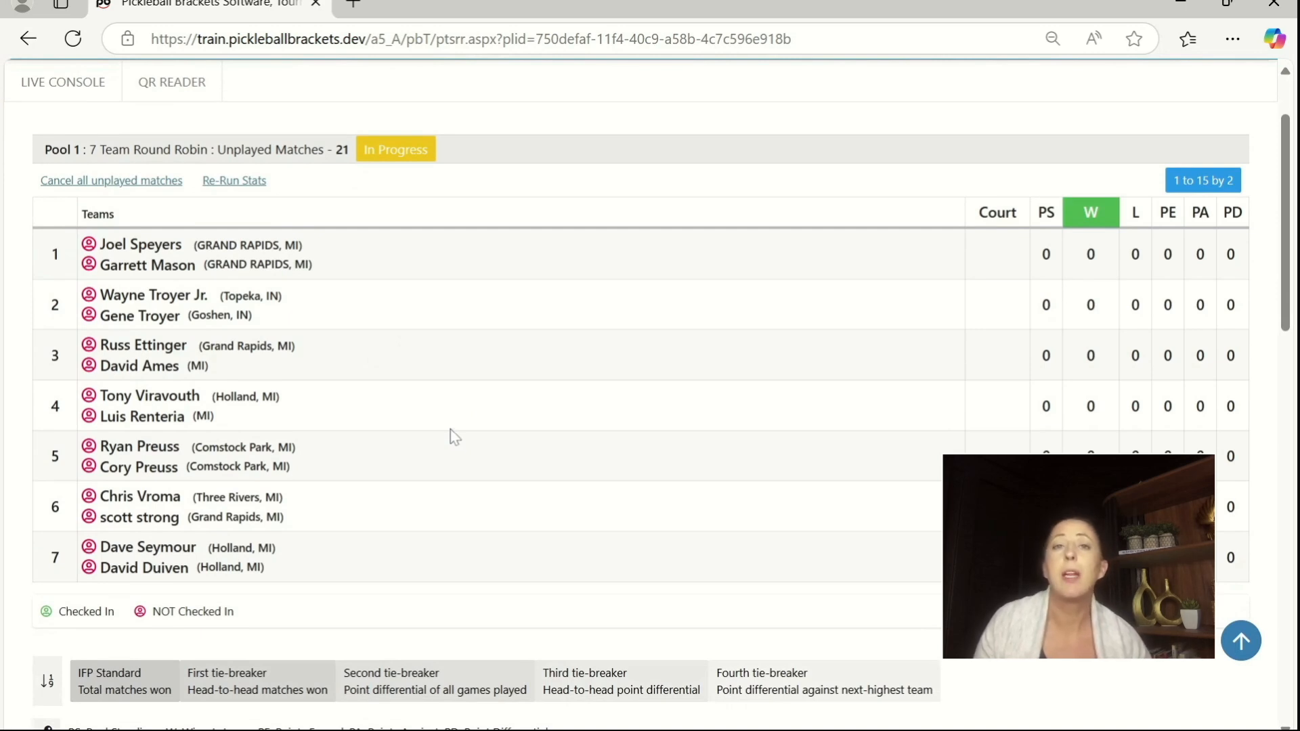
pyautogui.scroll(-1, 452, 435)
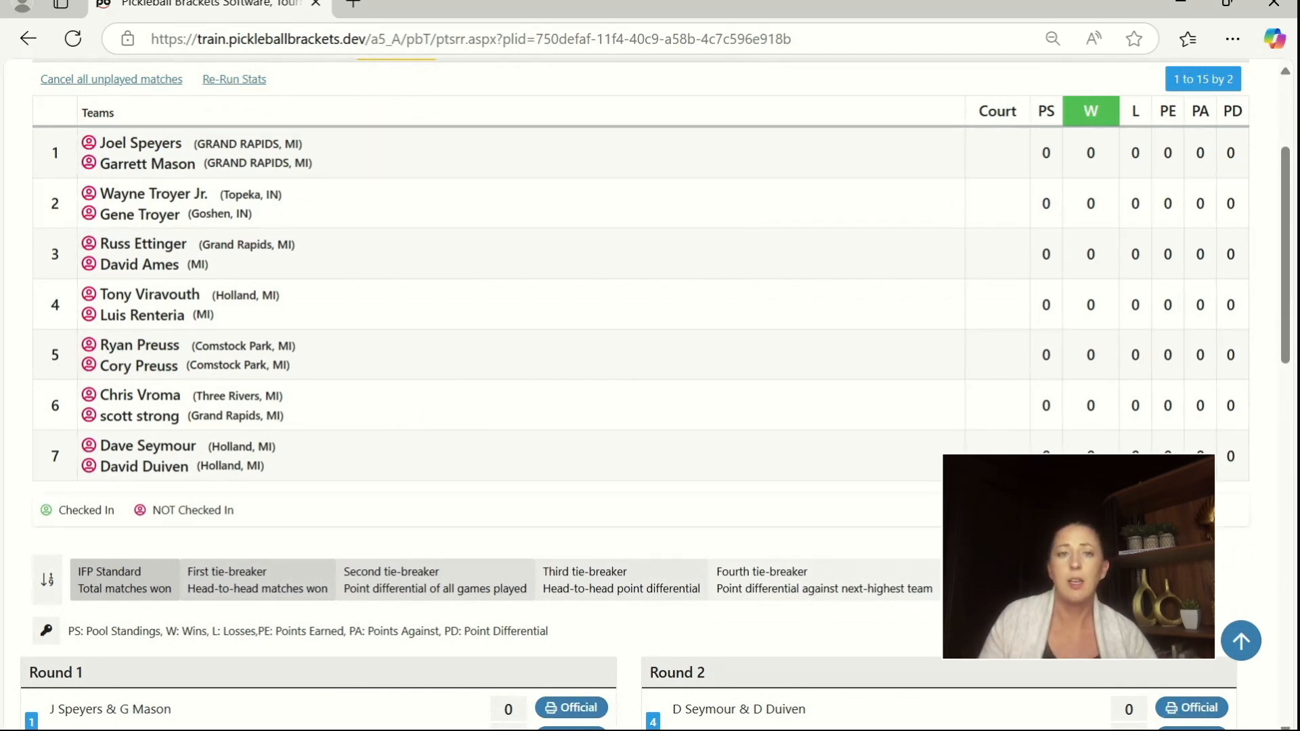
pyautogui.scroll(-1, 462, 315)
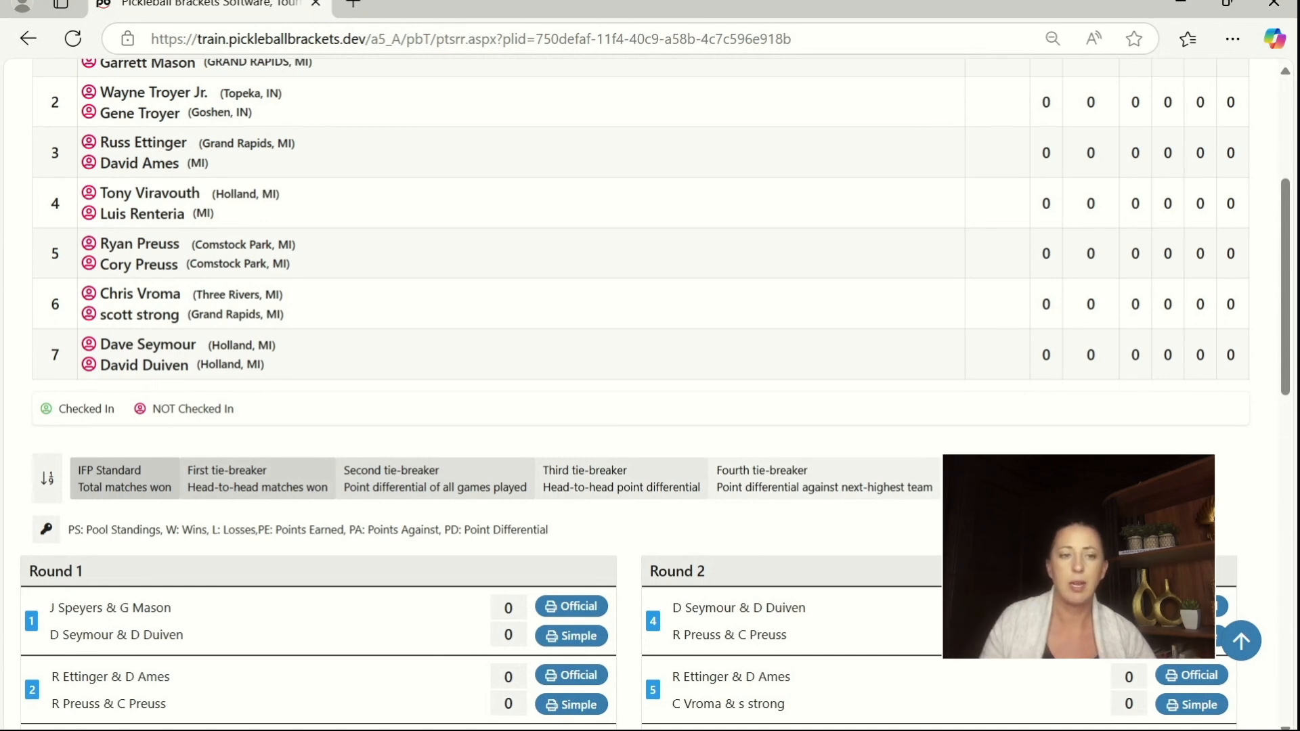
pyautogui.scroll(-4, 481, 615)
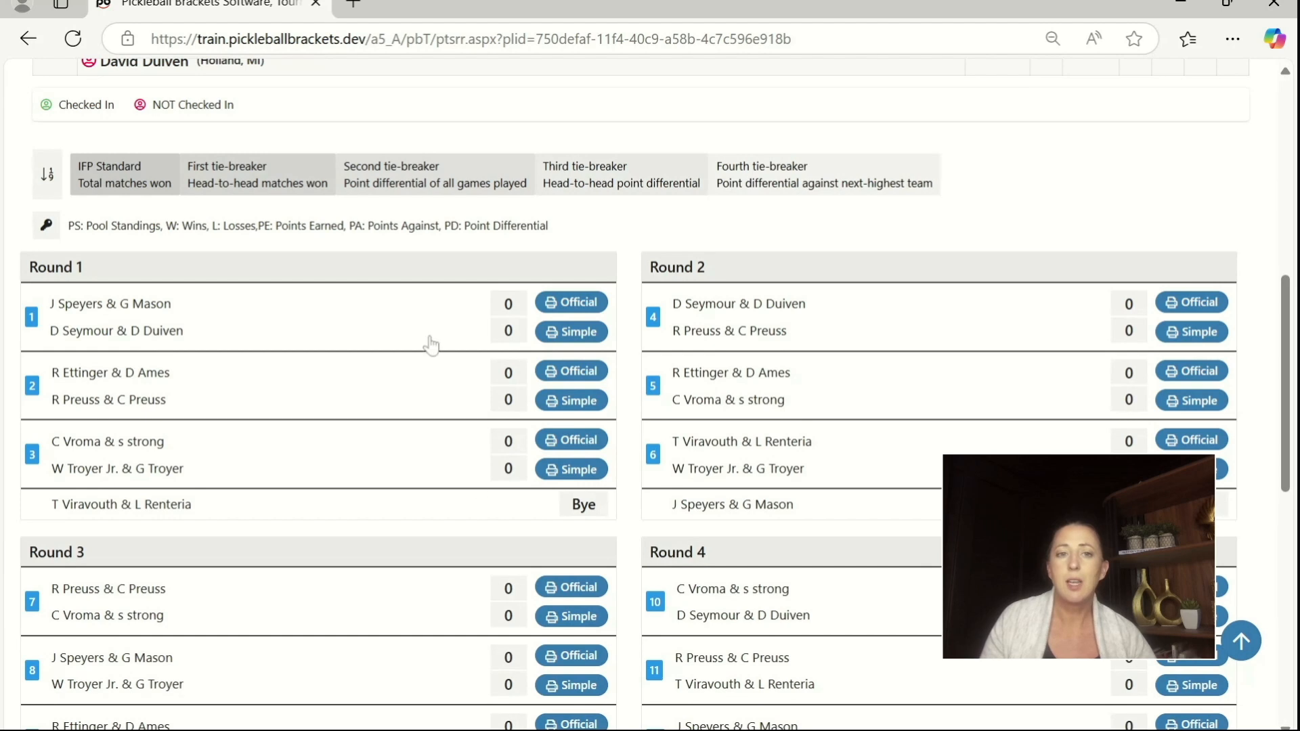
pyautogui.click(504, 306)
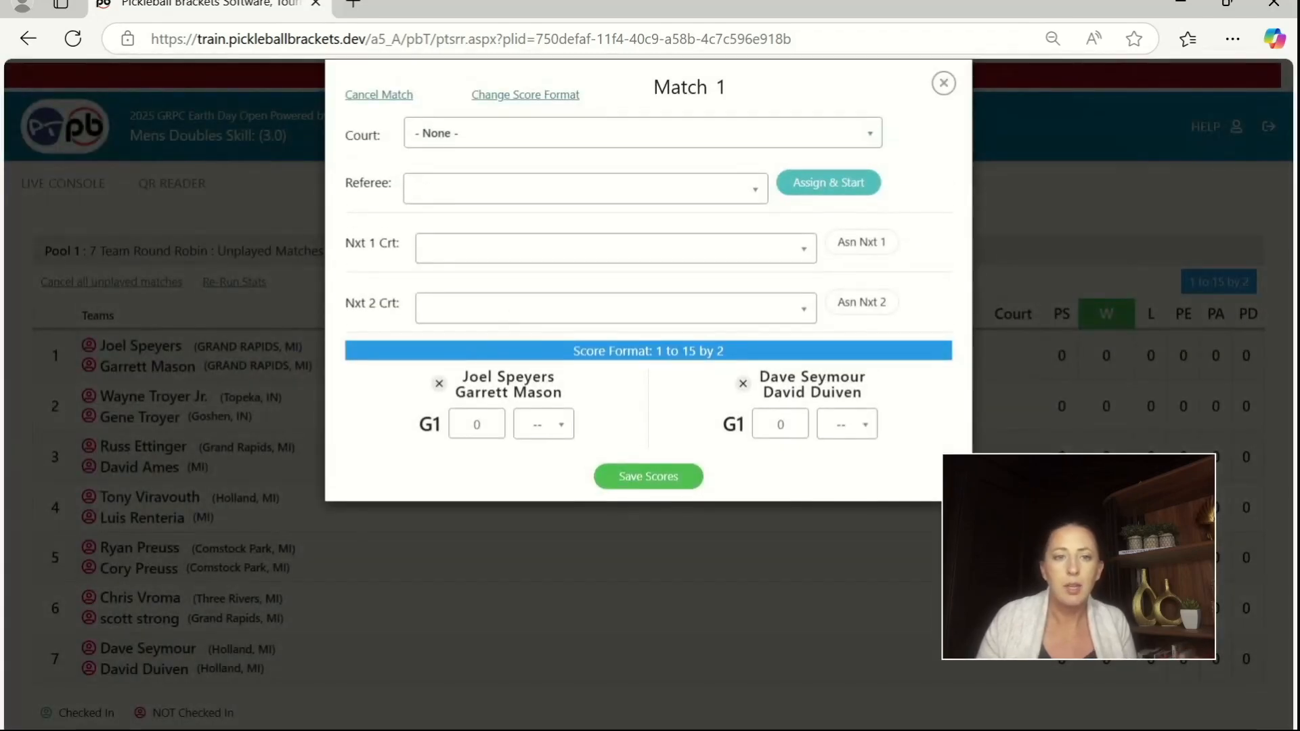
pyautogui.write('15')
pyautogui.press('Tab')
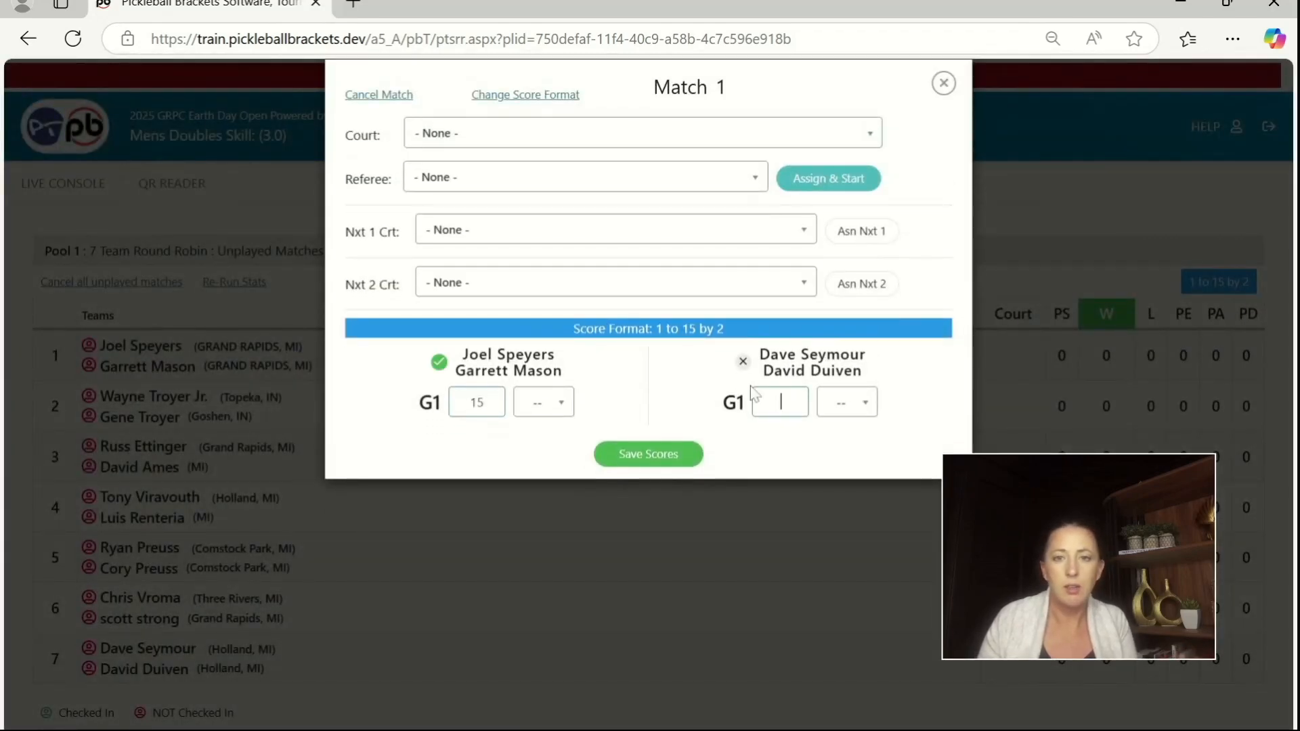
pyautogui.write('9')
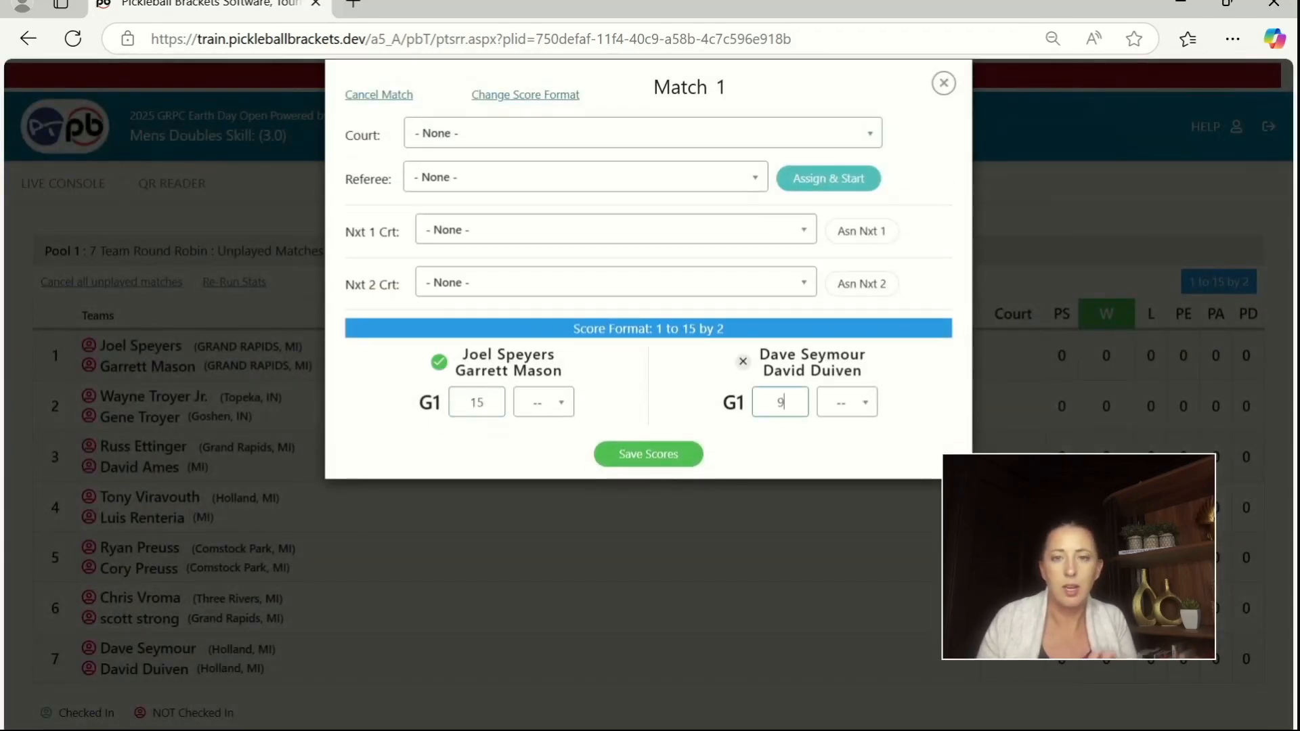
pyautogui.click(633, 456)
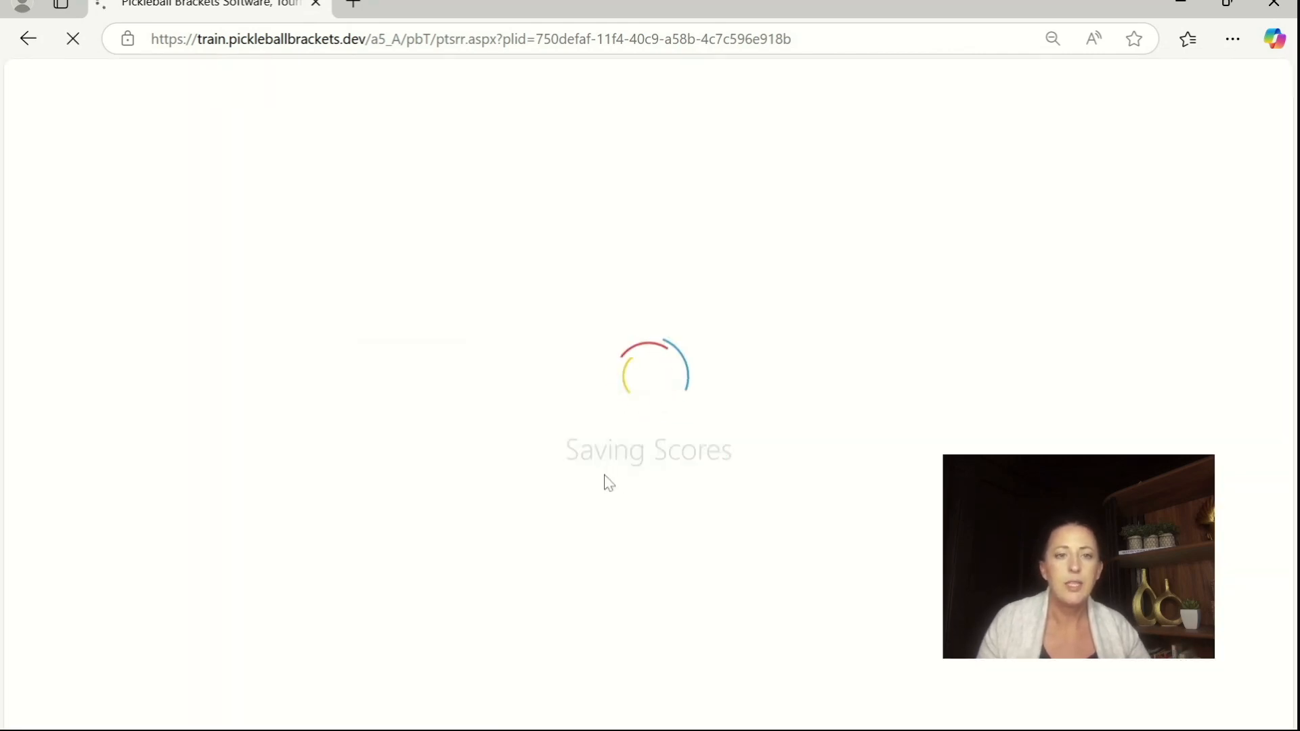
pyautogui.scroll(2, 478, 284)
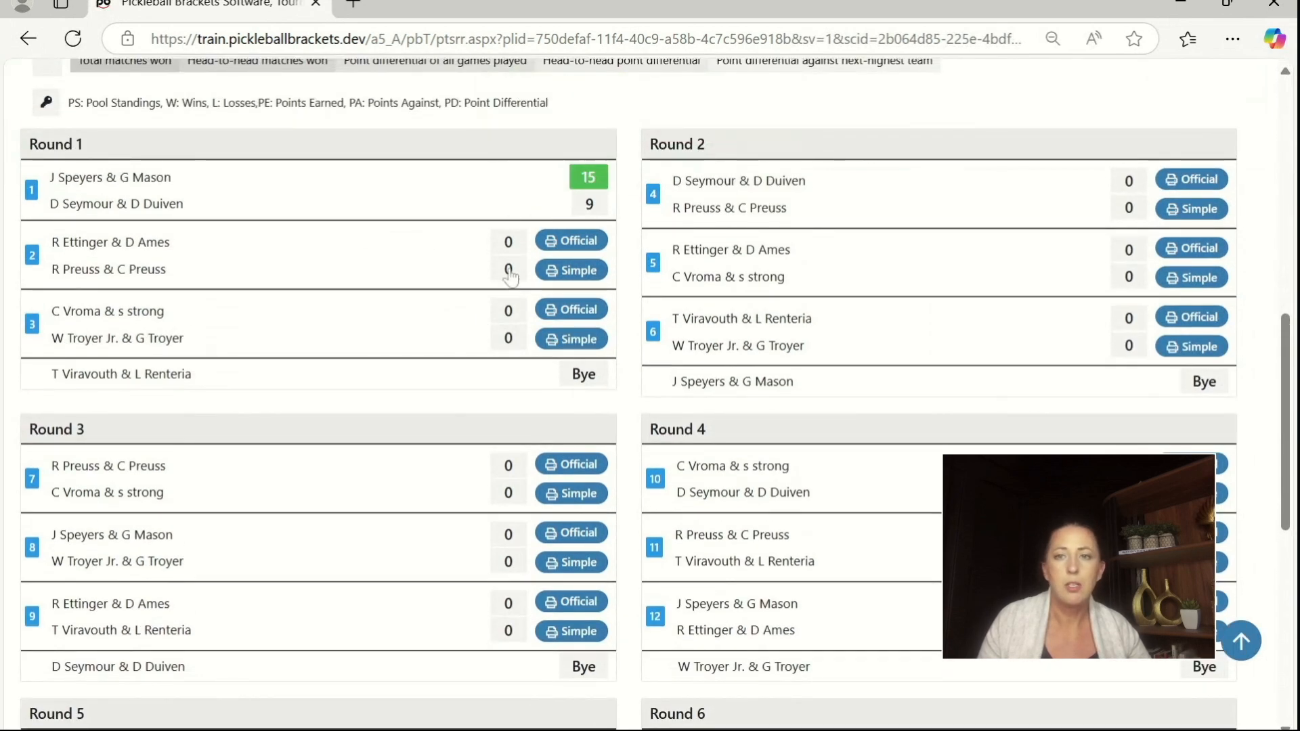
pyautogui.scroll(10, 557, 377)
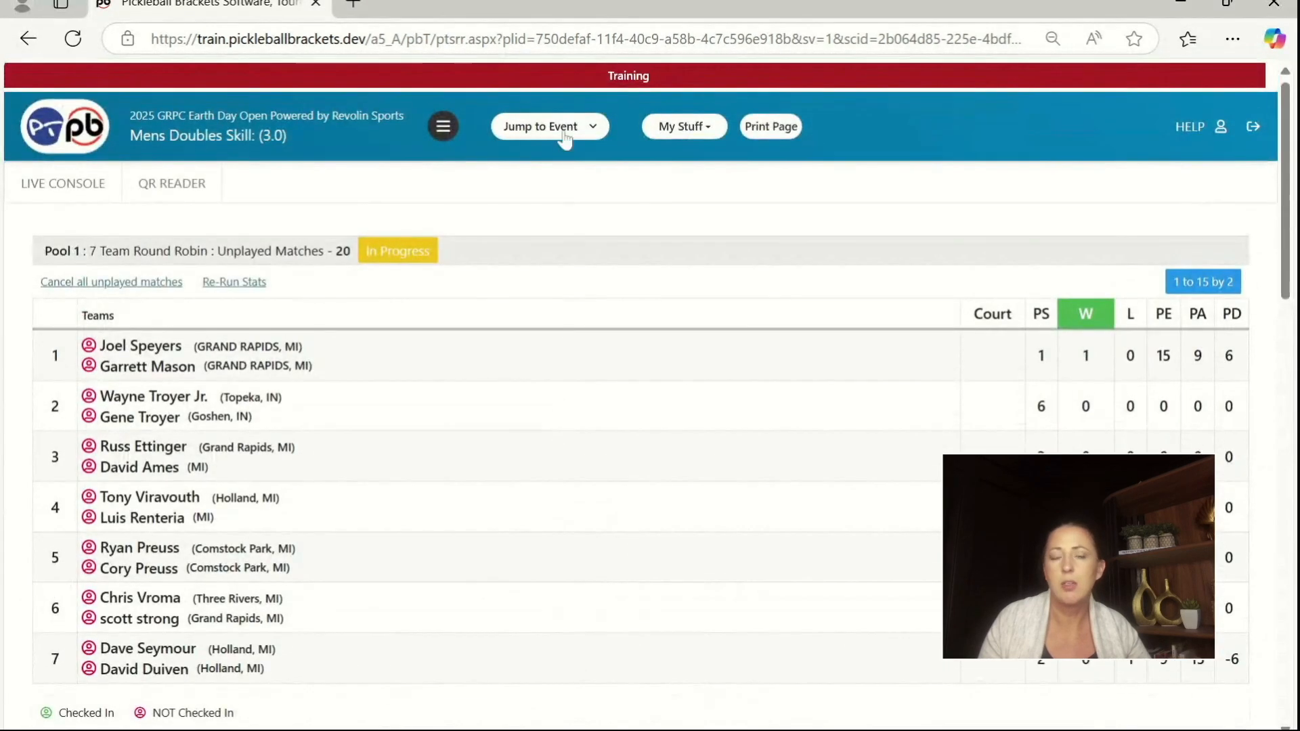
# Step: Jump to Womens Doubles Skill: (4.5) Age: (40 And Above), examine its pool and matchups, and recheck the list of started events
pyautogui.click(563, 133)
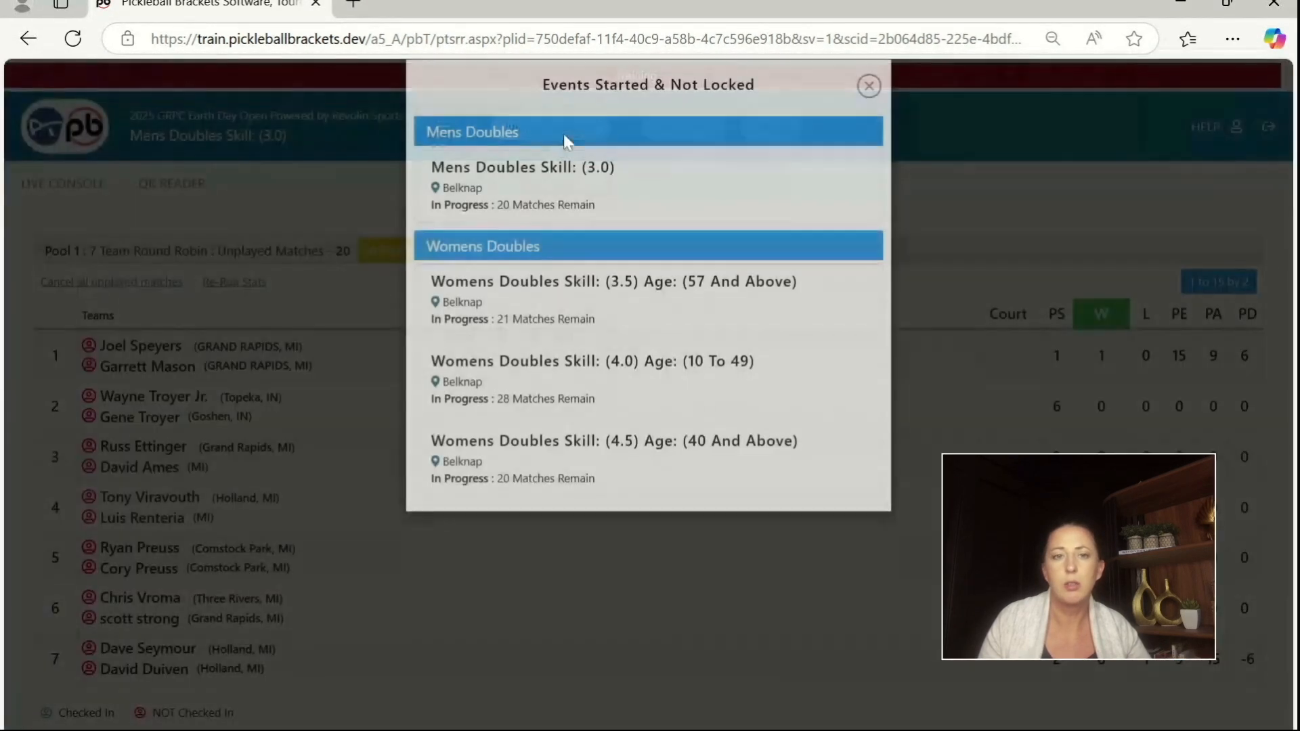
pyautogui.click(552, 474)
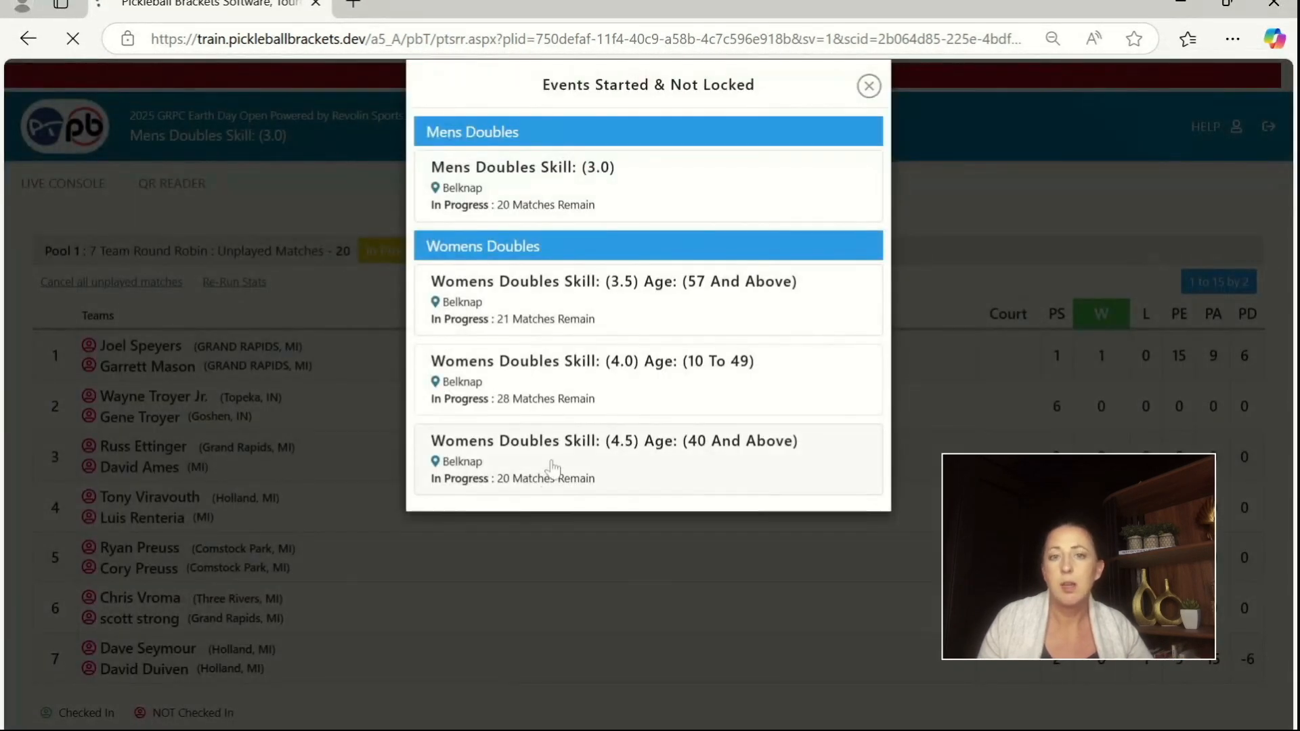
pyautogui.scroll(-5, 537, 495)
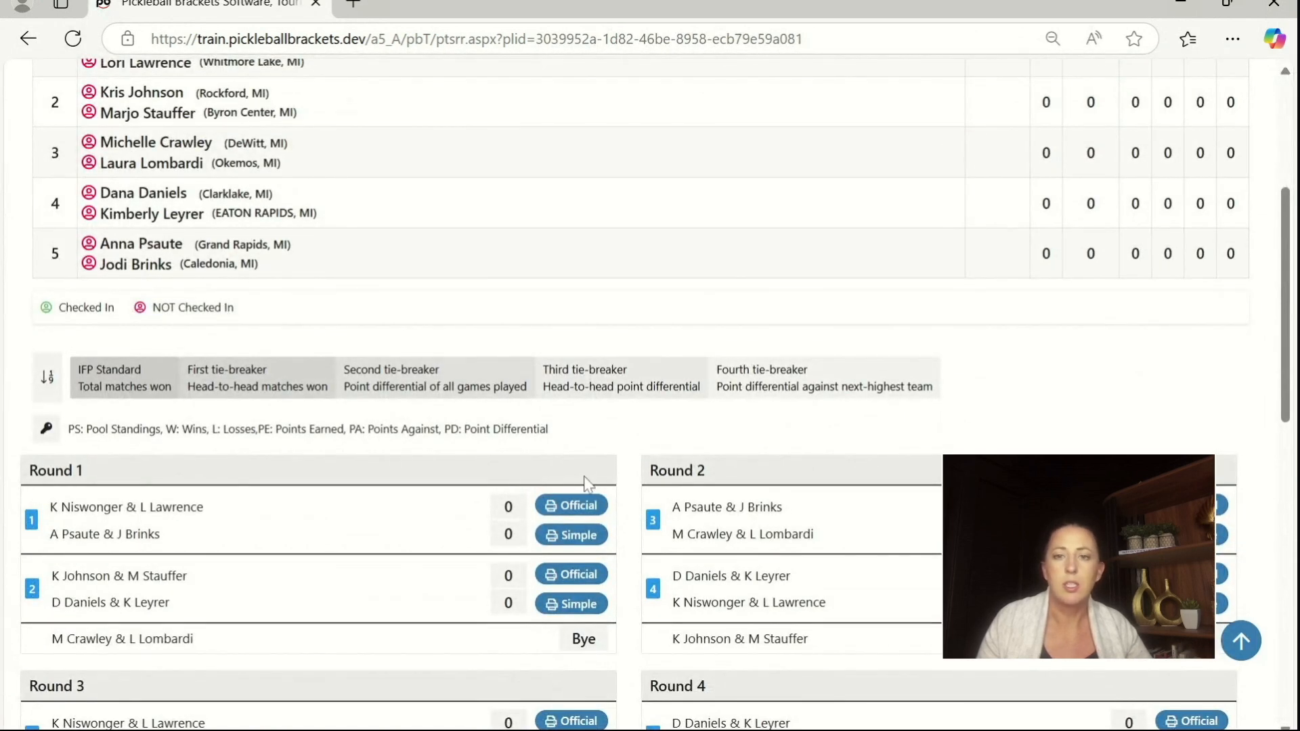
pyautogui.scroll(5, 603, 437)
pyautogui.click(603, 124)
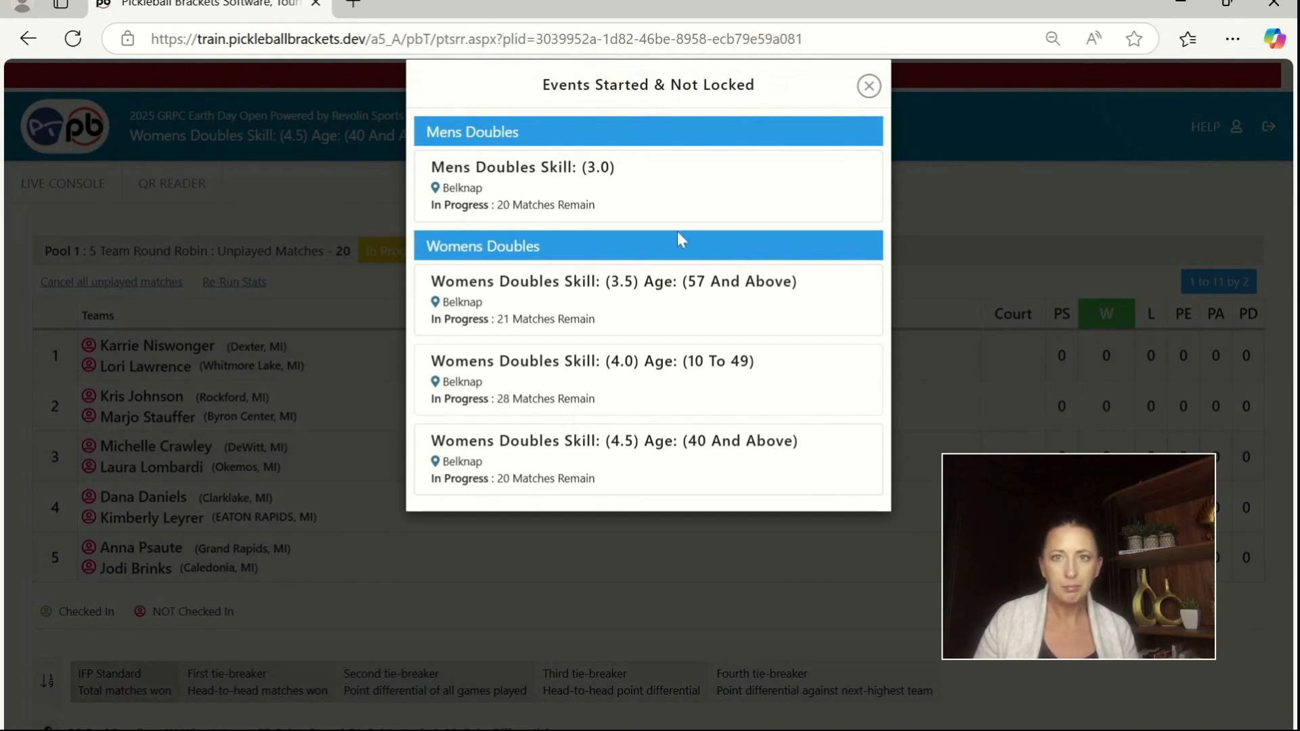
pyautogui.click(869, 85)
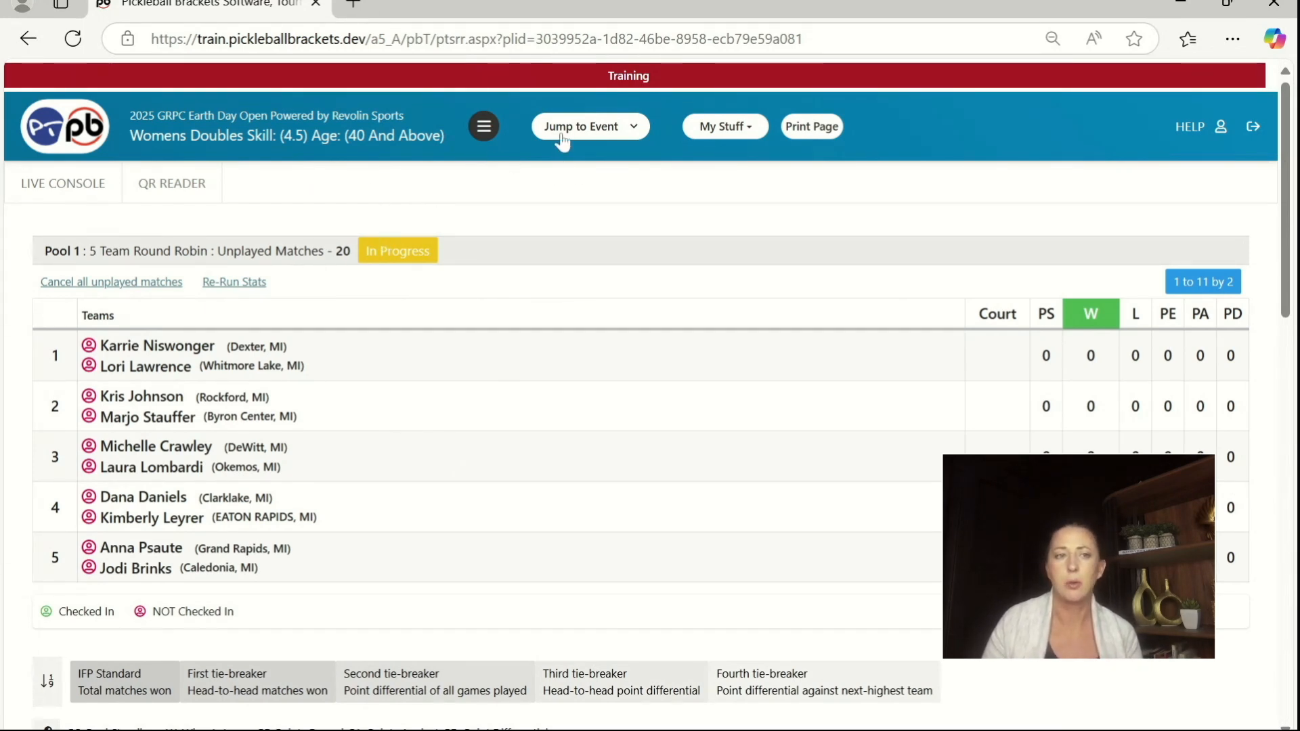
# Step: Return to the tournament's live console and show its running queue
pyautogui.click(485, 129)
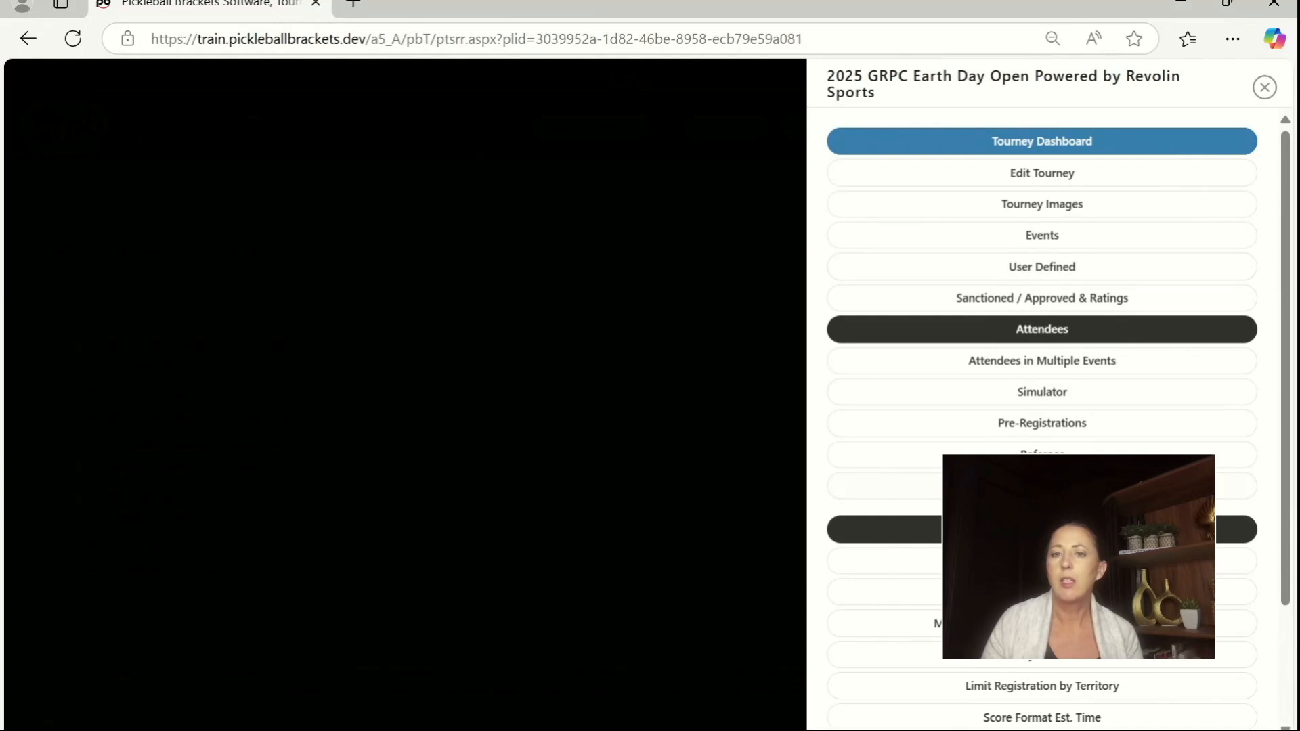
pyautogui.click(1036, 529)
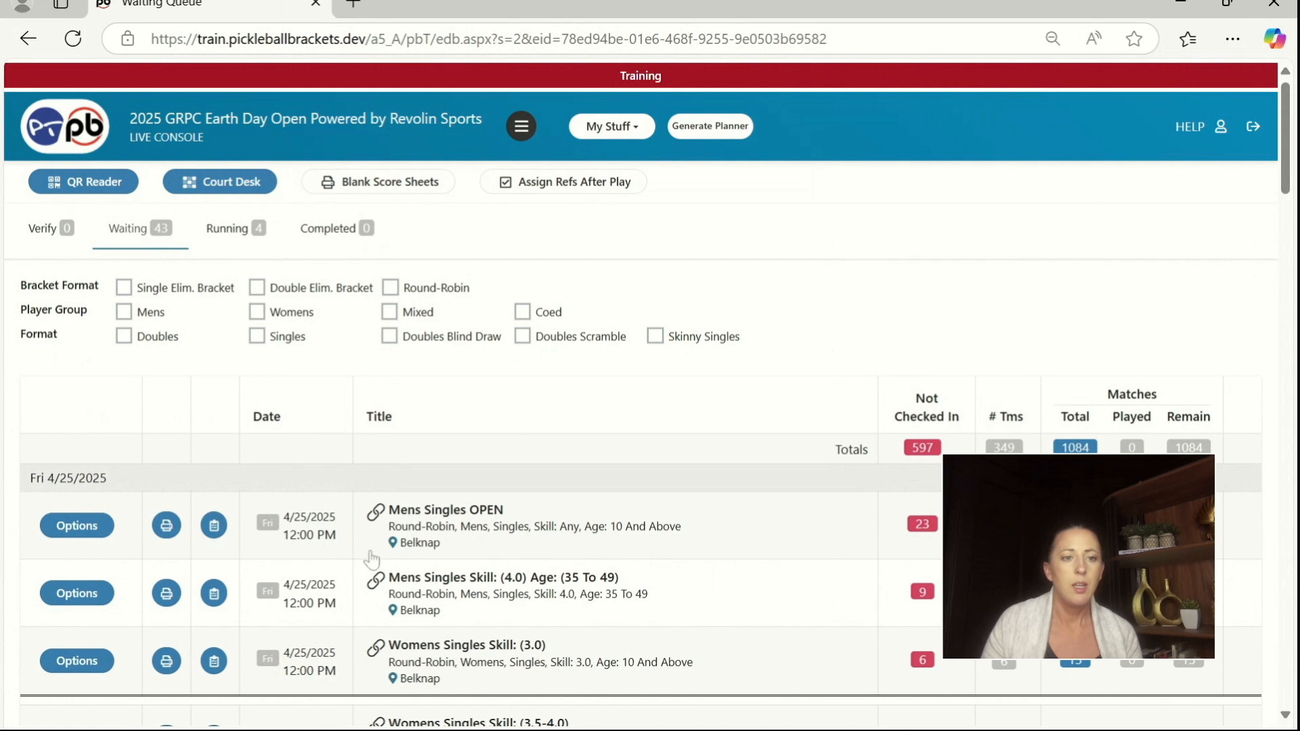
pyautogui.scroll(-1, 363, 565)
pyautogui.scroll(1, 386, 512)
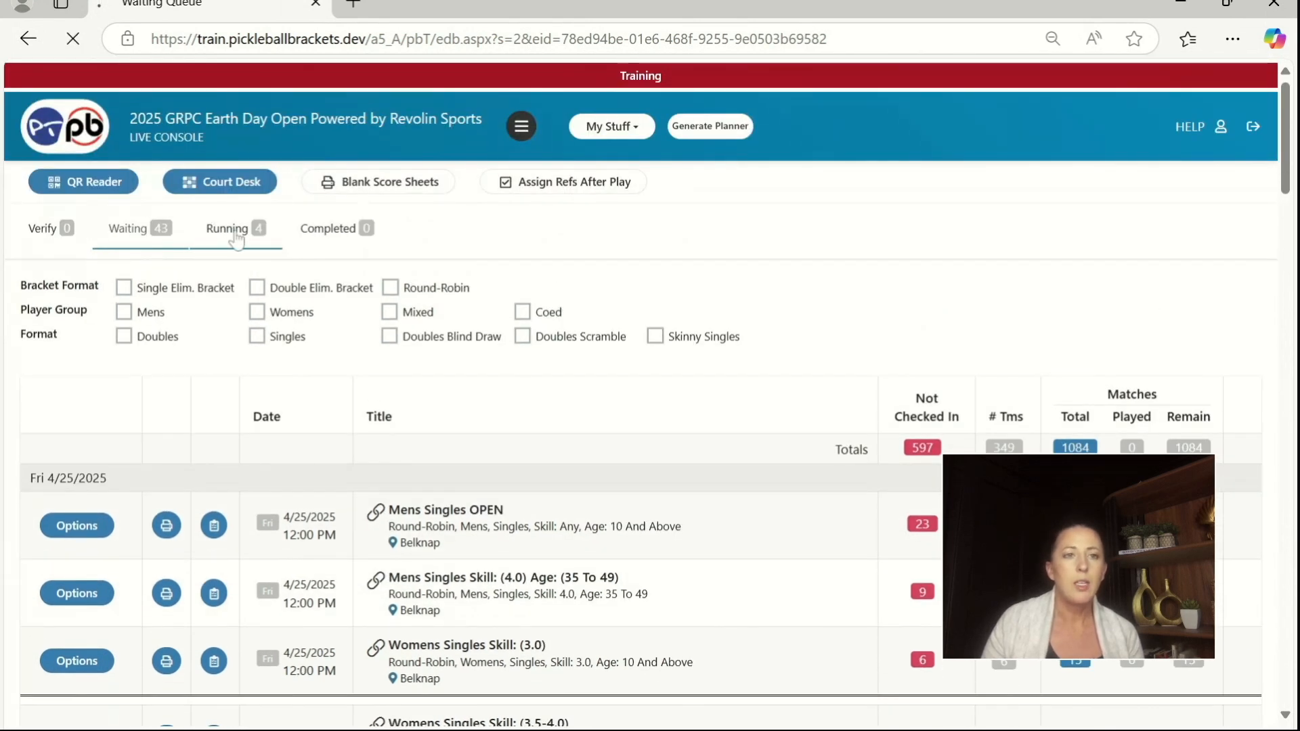
pyautogui.click(236, 232)
pyautogui.scroll(-1, 296, 490)
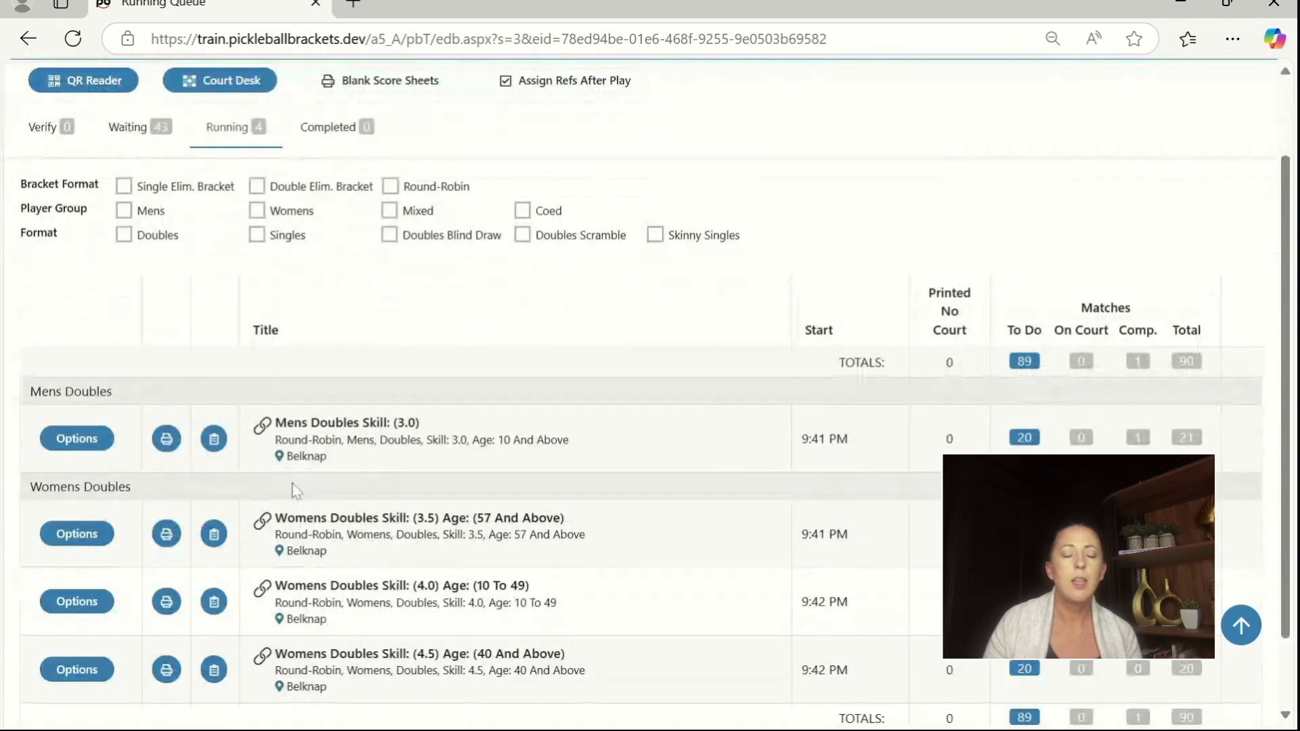
# Step: Print the first-round score sheets for Mens Doubles Skill: (3.0) as half sheets, without queue texts and marked as printed
pyautogui.click(166, 440)
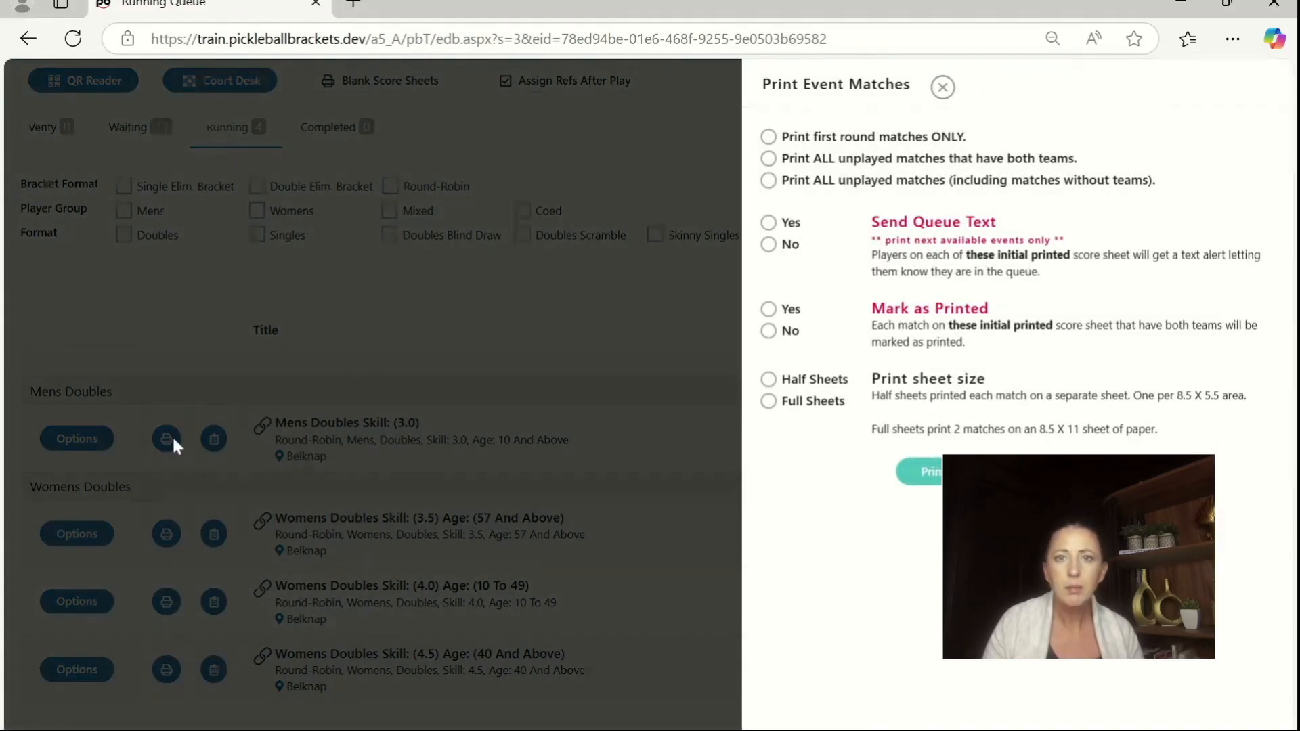
pyautogui.click(769, 137)
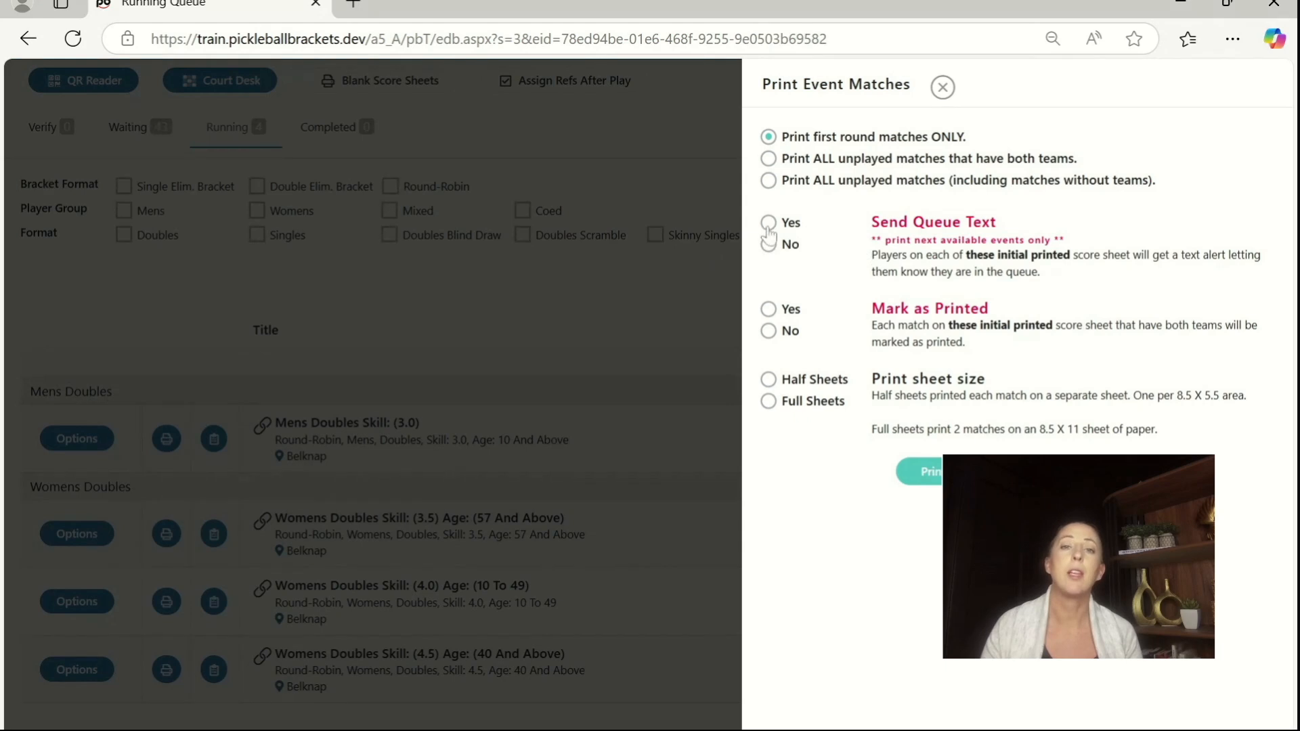
pyautogui.click(768, 246)
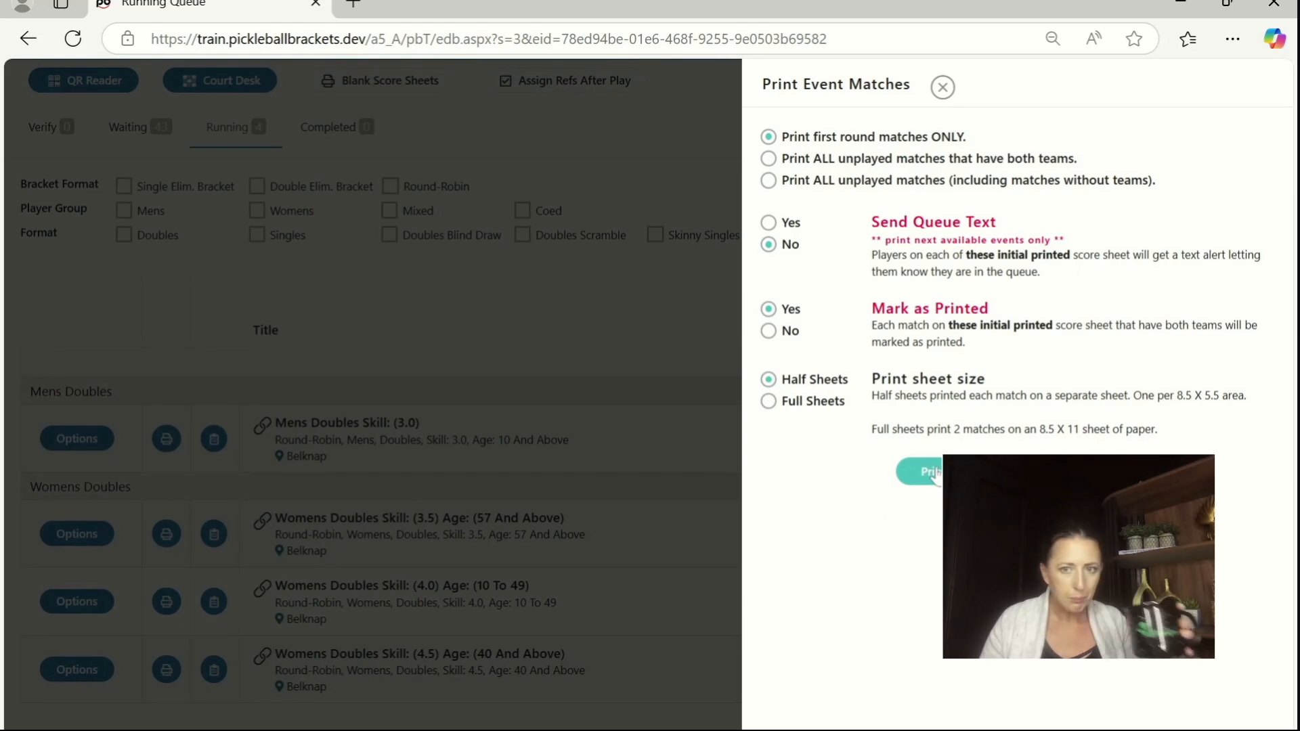
pyautogui.click(926, 473)
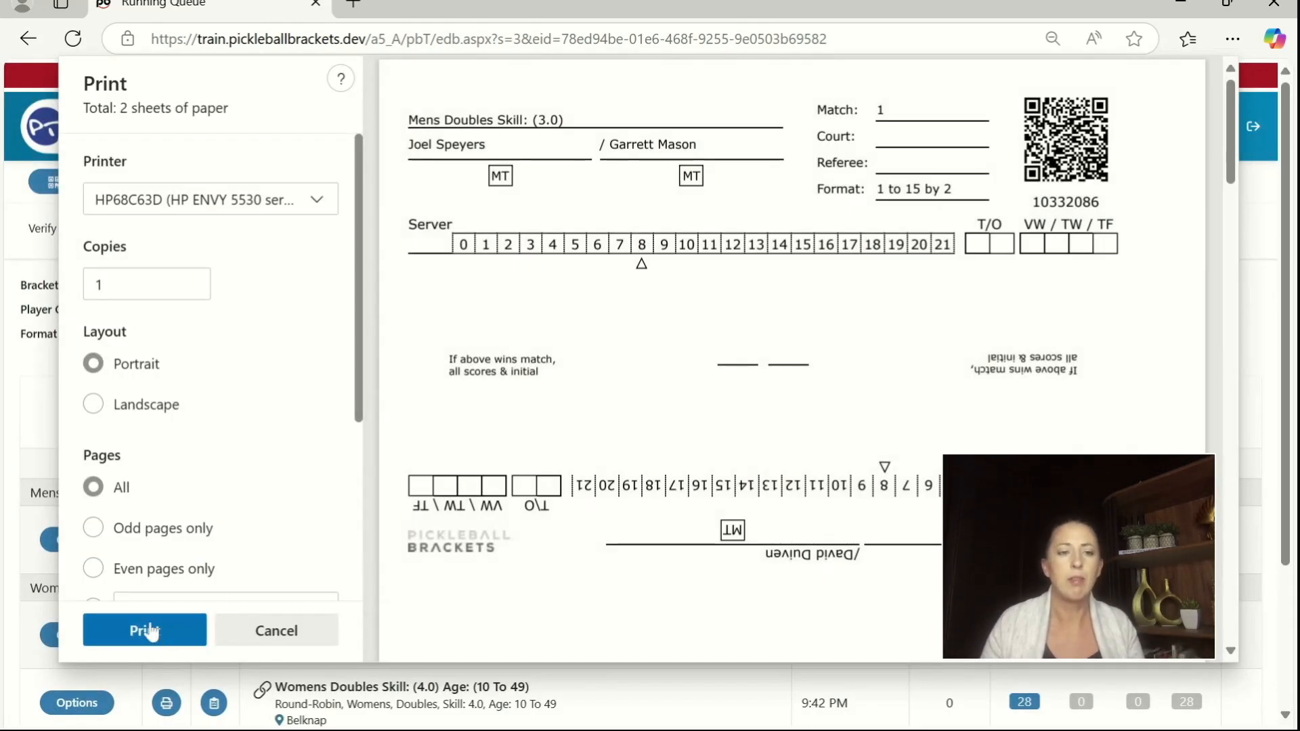
pyautogui.click(151, 631)
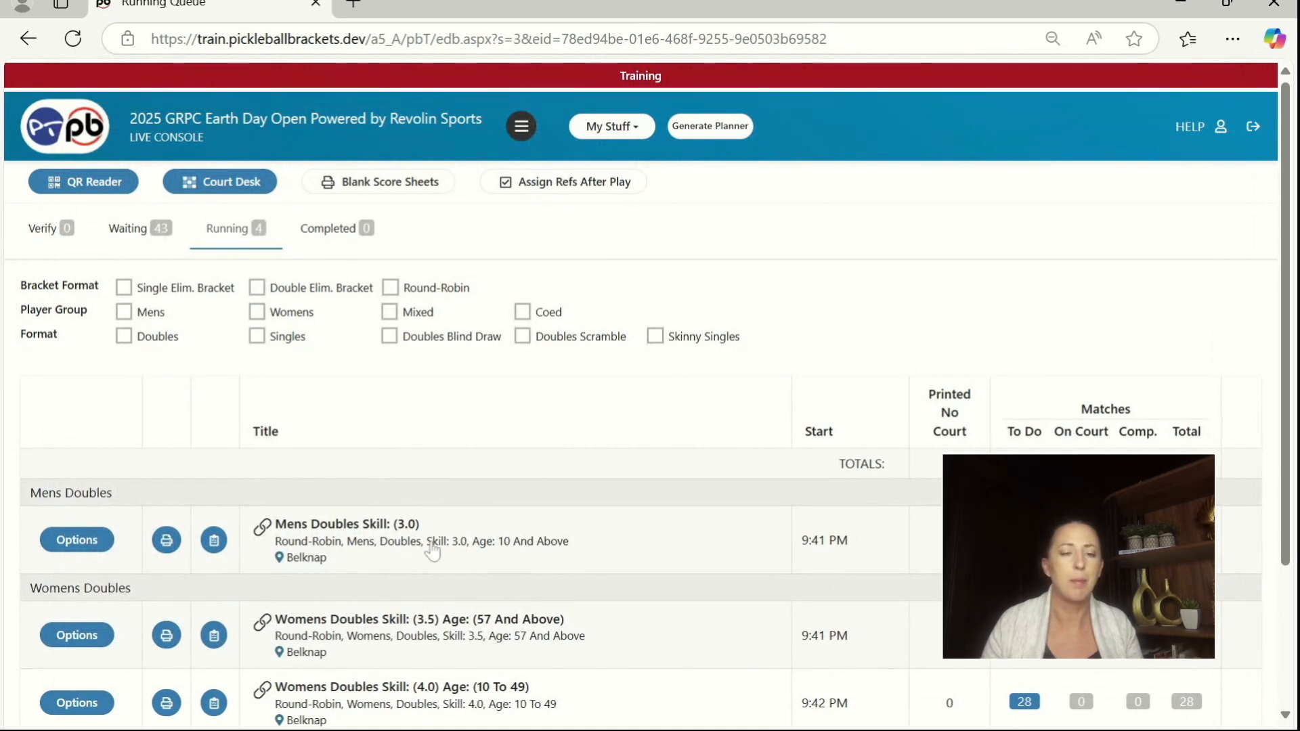
# Step: Print the first-round score sheets for Womens Doubles Skill: (3.5) Age: (57 And Above), marked as printed
pyautogui.scroll(-3, 335, 541)
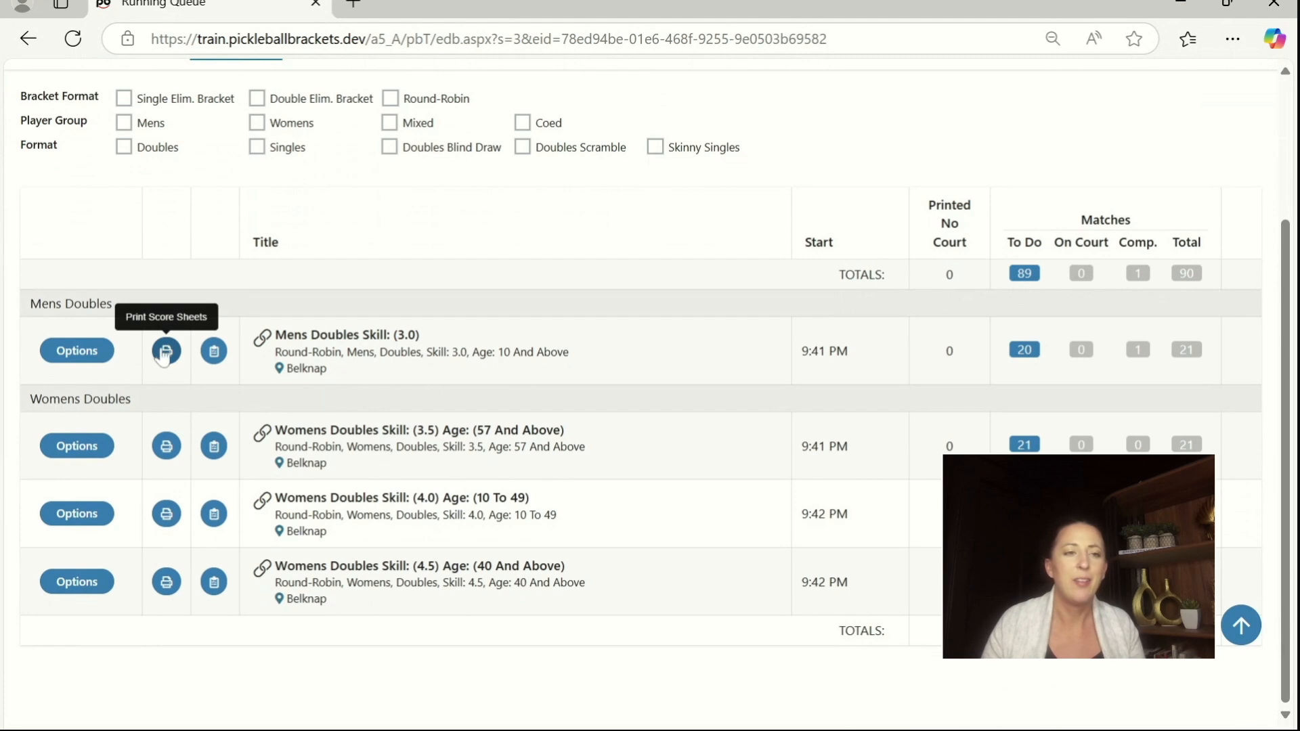
pyautogui.click(167, 446)
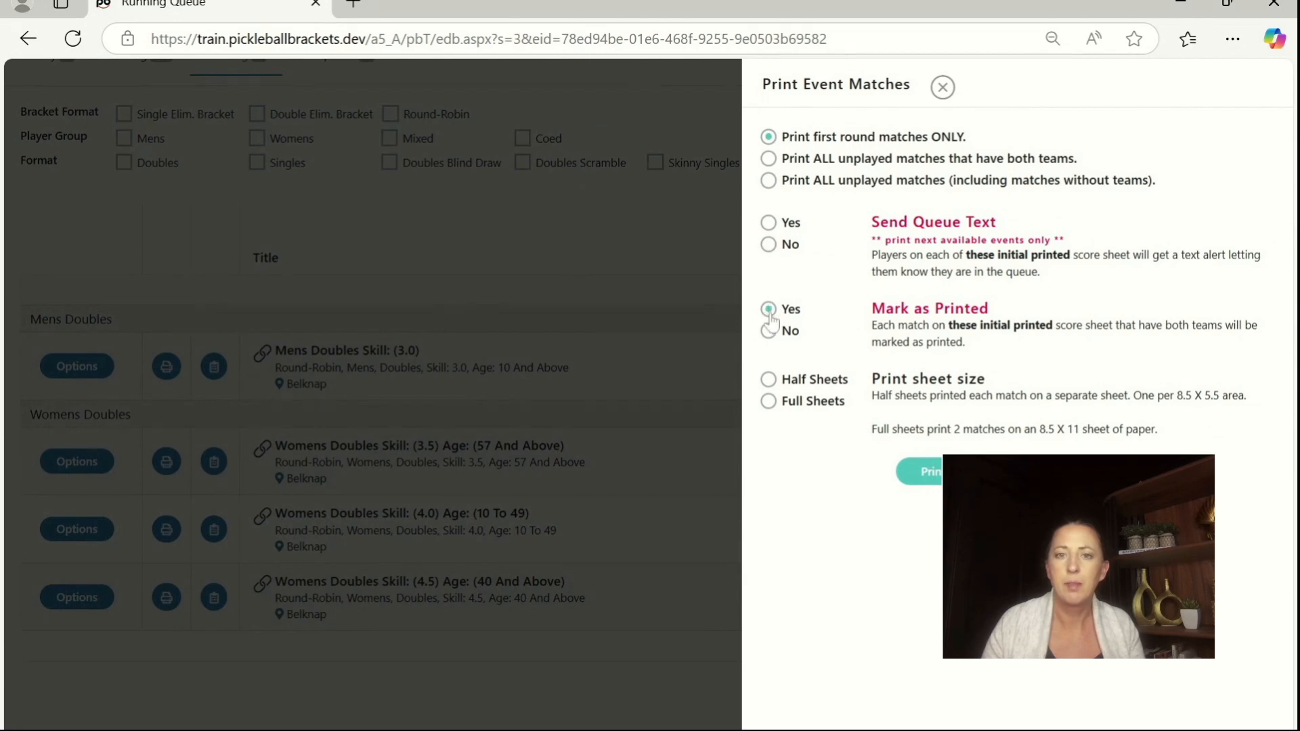
pyautogui.click(928, 474)
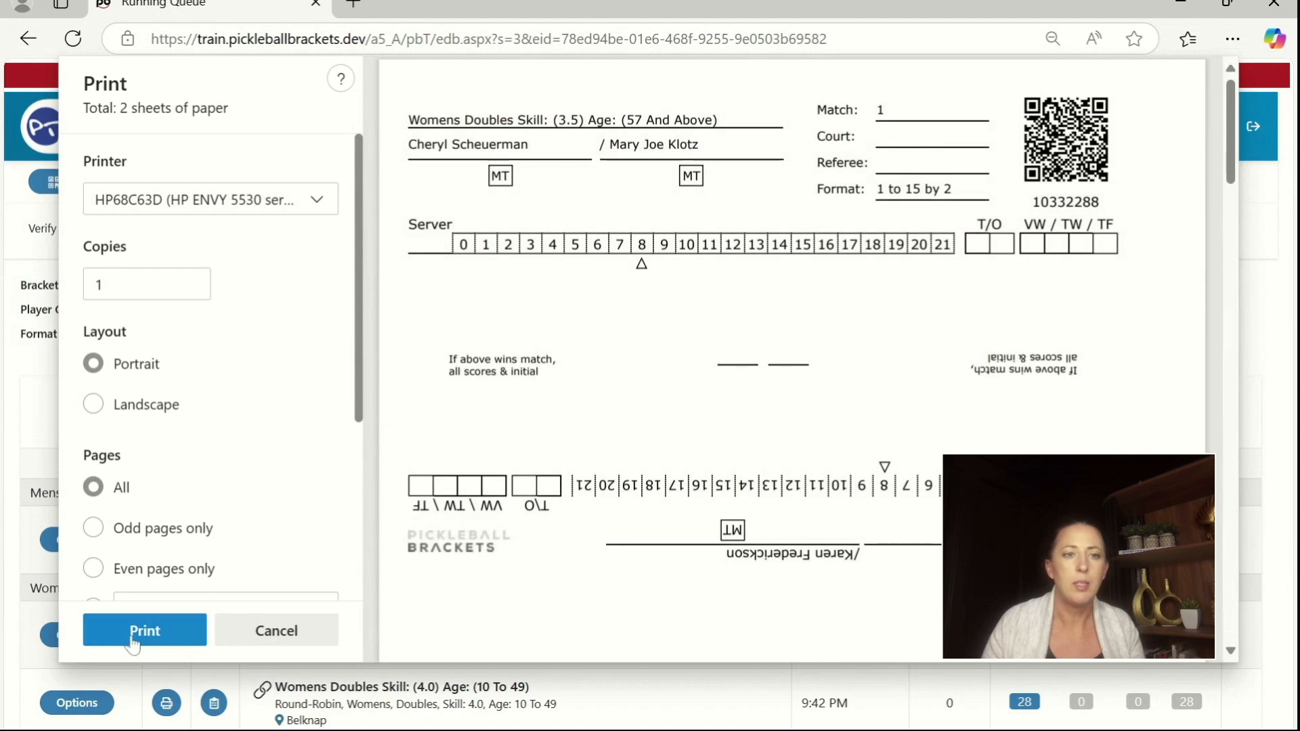
pyautogui.click(138, 633)
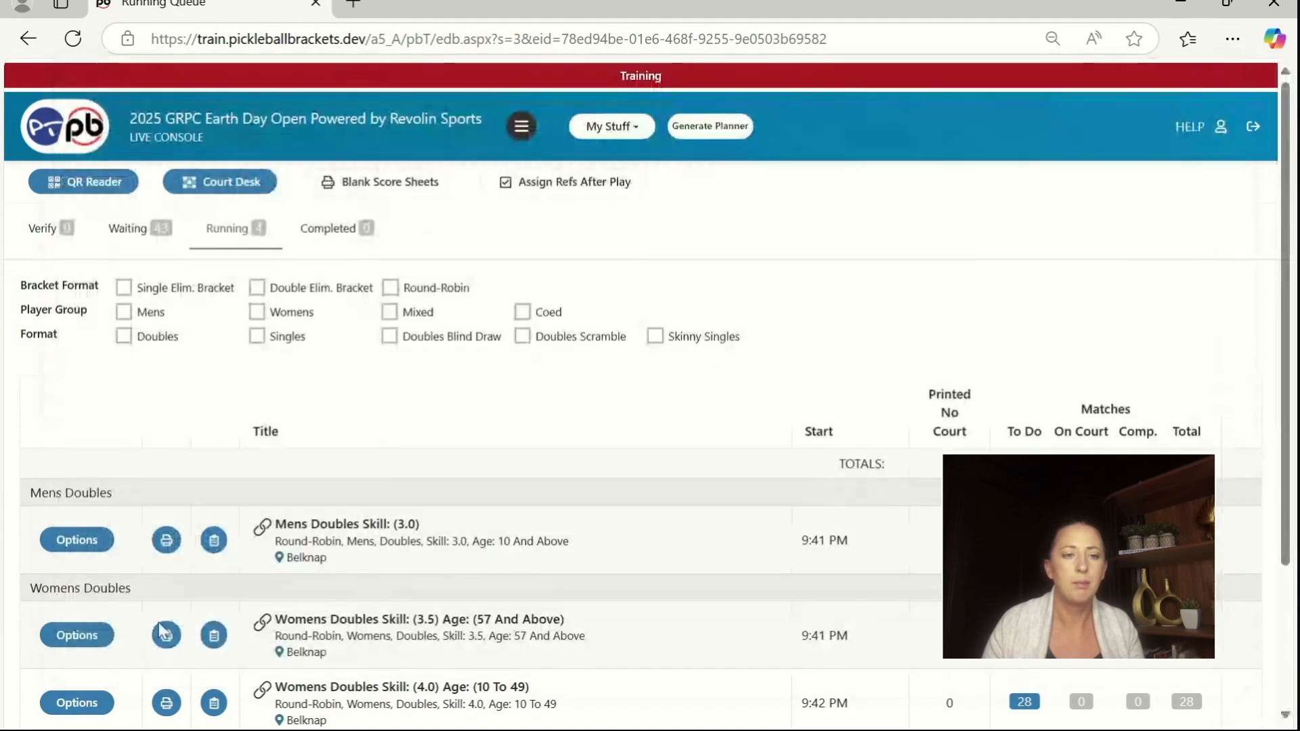
# Step: Refresh the running queue's print status by switching to the waiting queue and back
pyautogui.scroll(-1, 174, 621)
pyautogui.scroll(1, 174, 621)
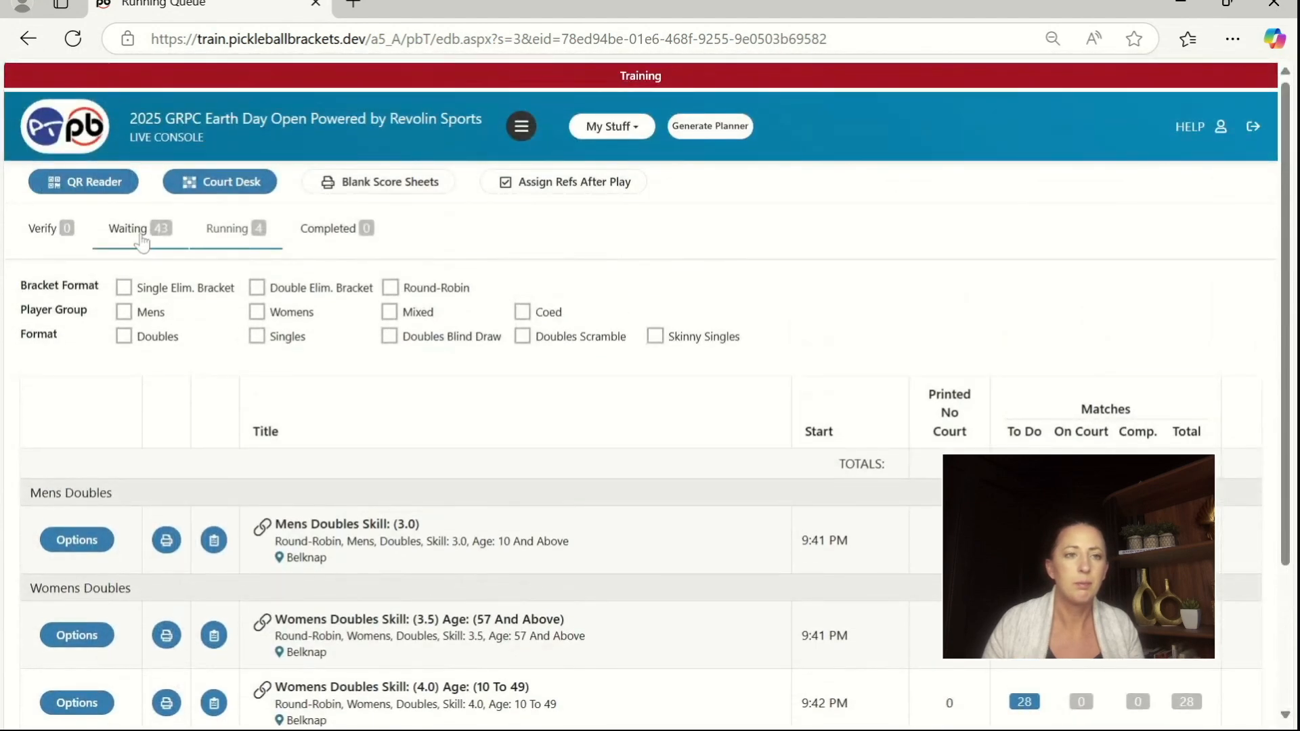
pyautogui.click(139, 230)
pyautogui.click(230, 231)
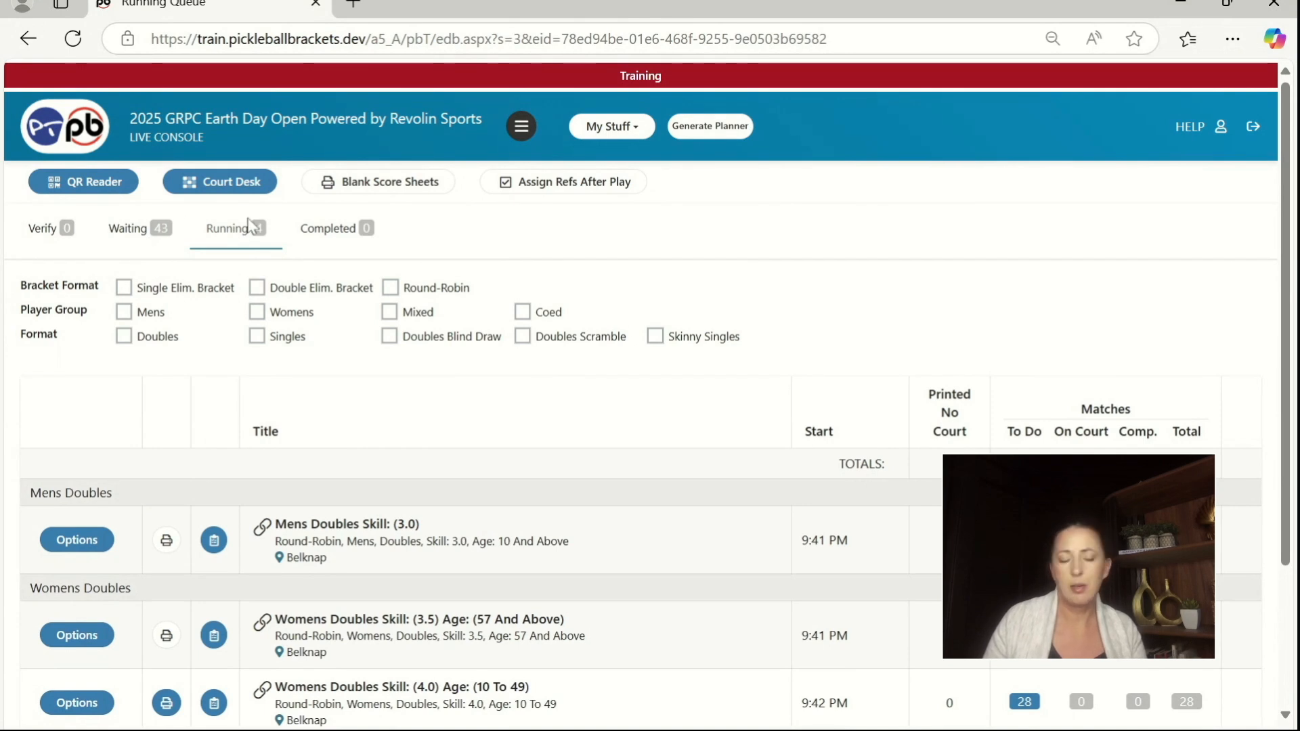
# Step: Print first-round half sheets for Womens Doubles Skill: (4.0) Age: (10 To 49), without queue texts and marked as printed
pyautogui.scroll(-1, 202, 463)
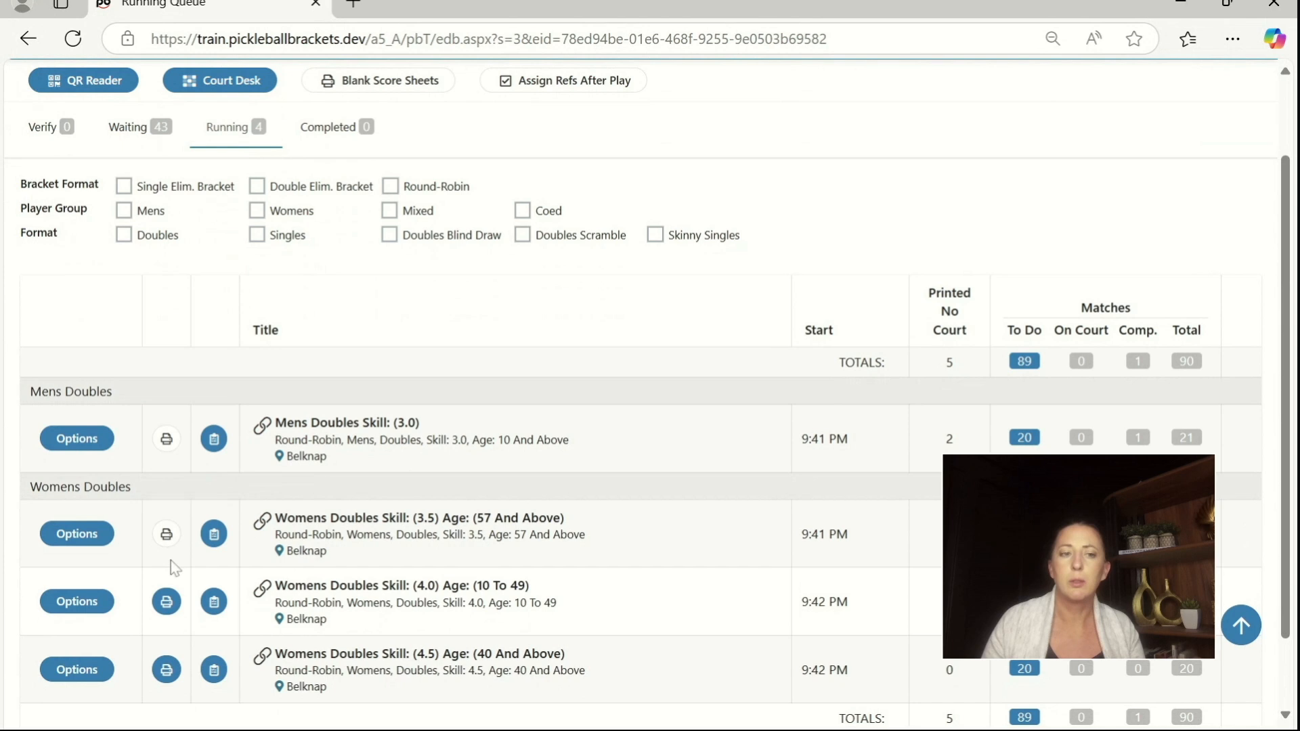
pyautogui.click(166, 605)
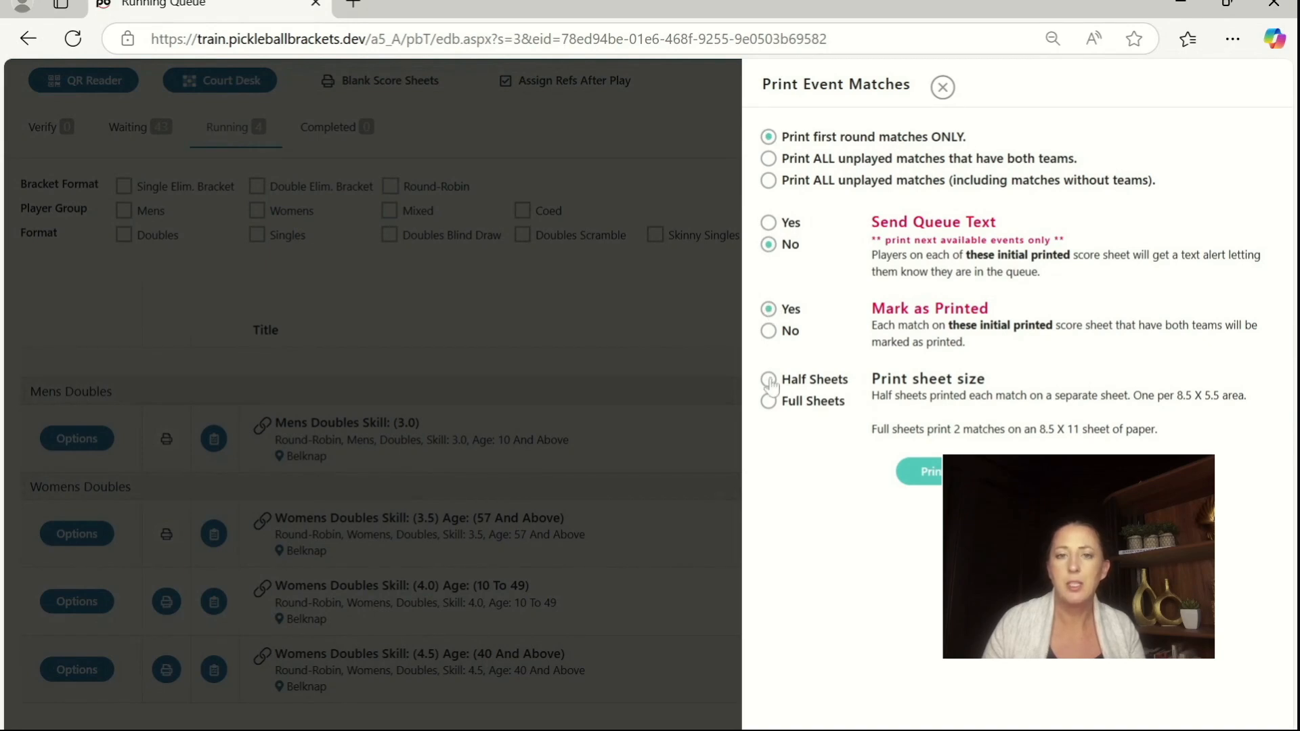
pyautogui.click(938, 473)
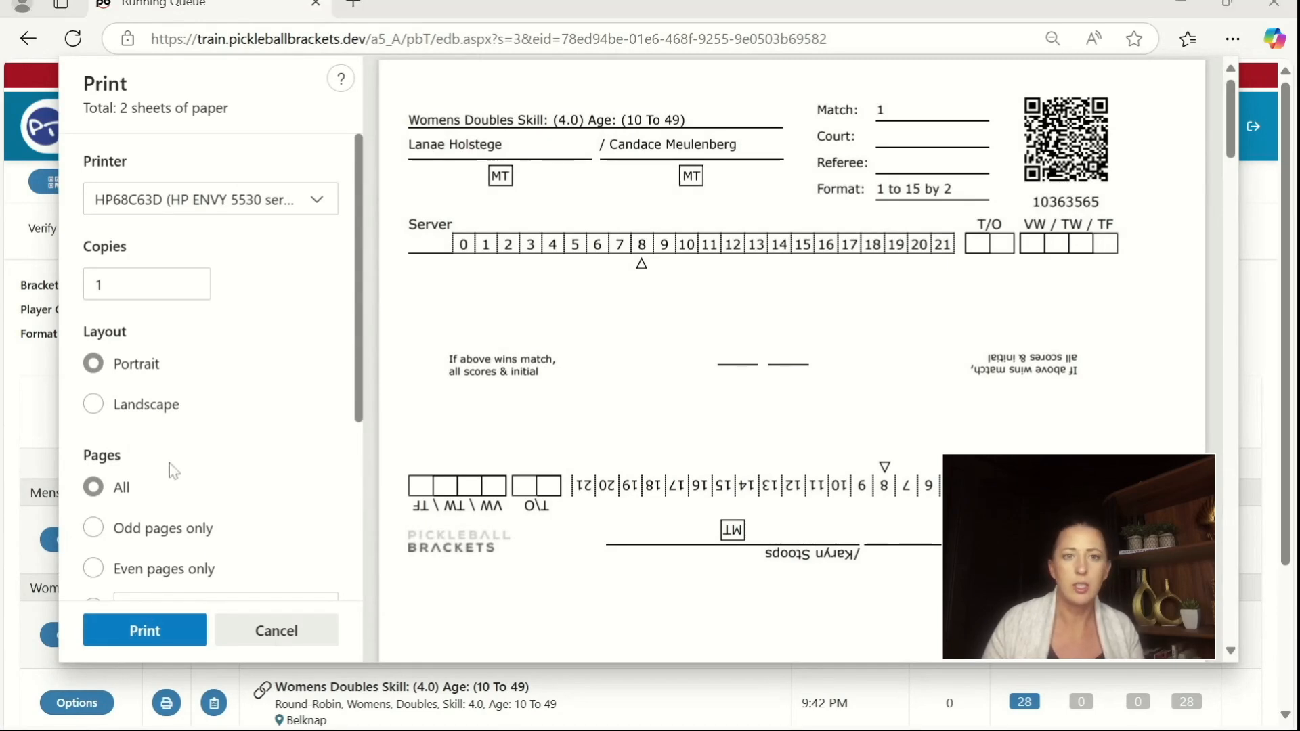
pyautogui.click(142, 635)
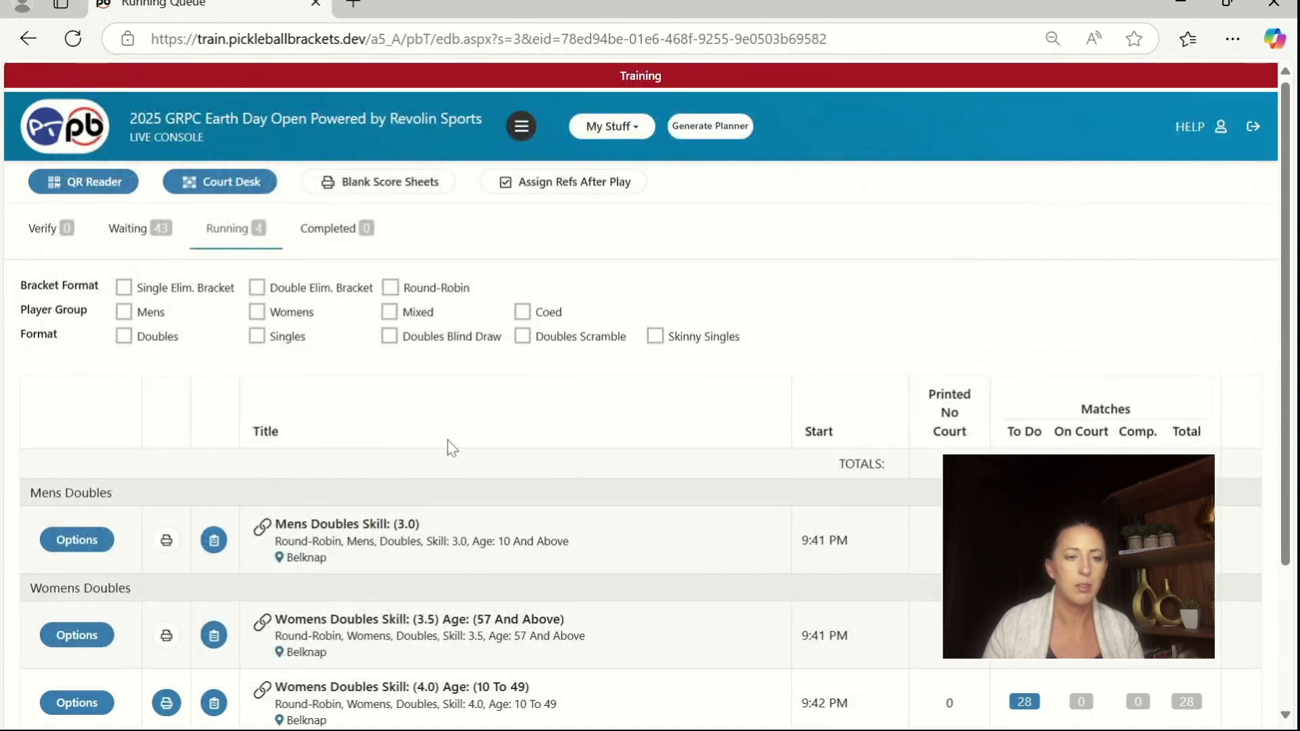
# Step: Print the first-round score sheets for Womens Doubles Skill: (4.5) Age: (40 And Above), without queue texts and marked as printed
pyautogui.scroll(-2, 450, 452)
pyautogui.click(166, 596)
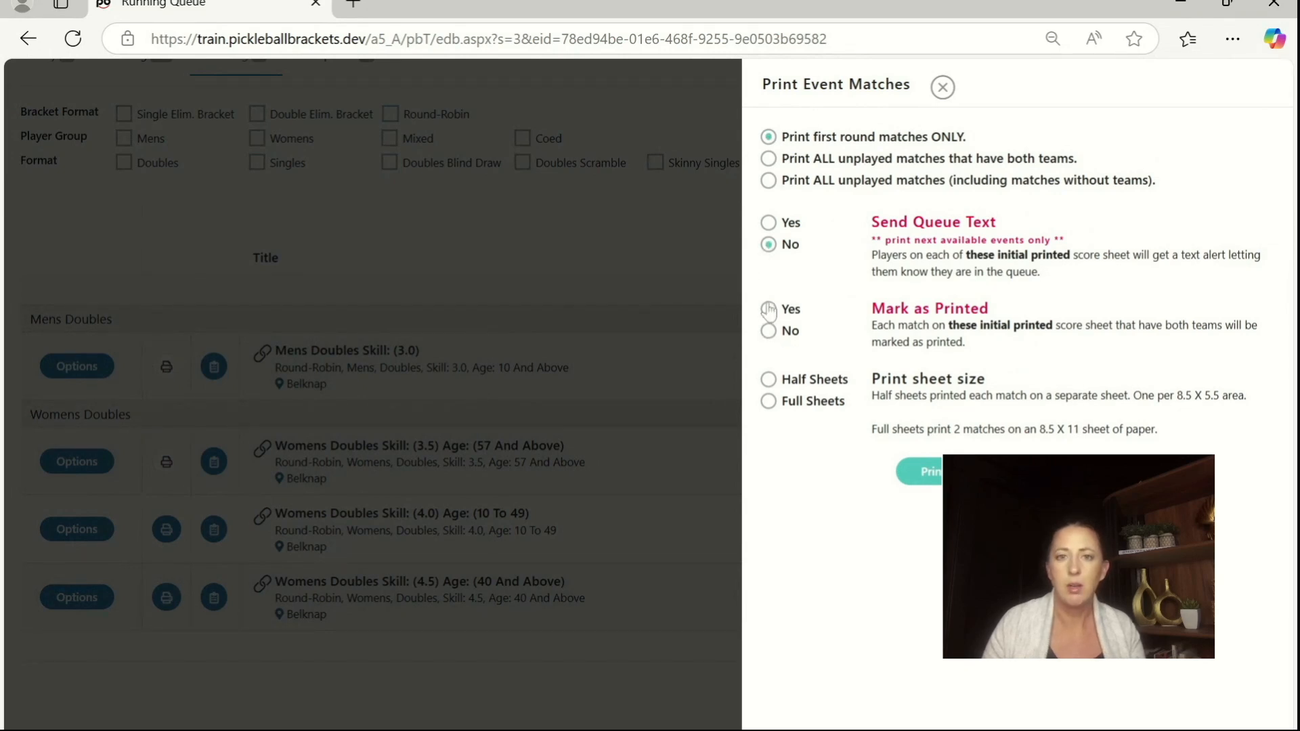
pyautogui.click(927, 474)
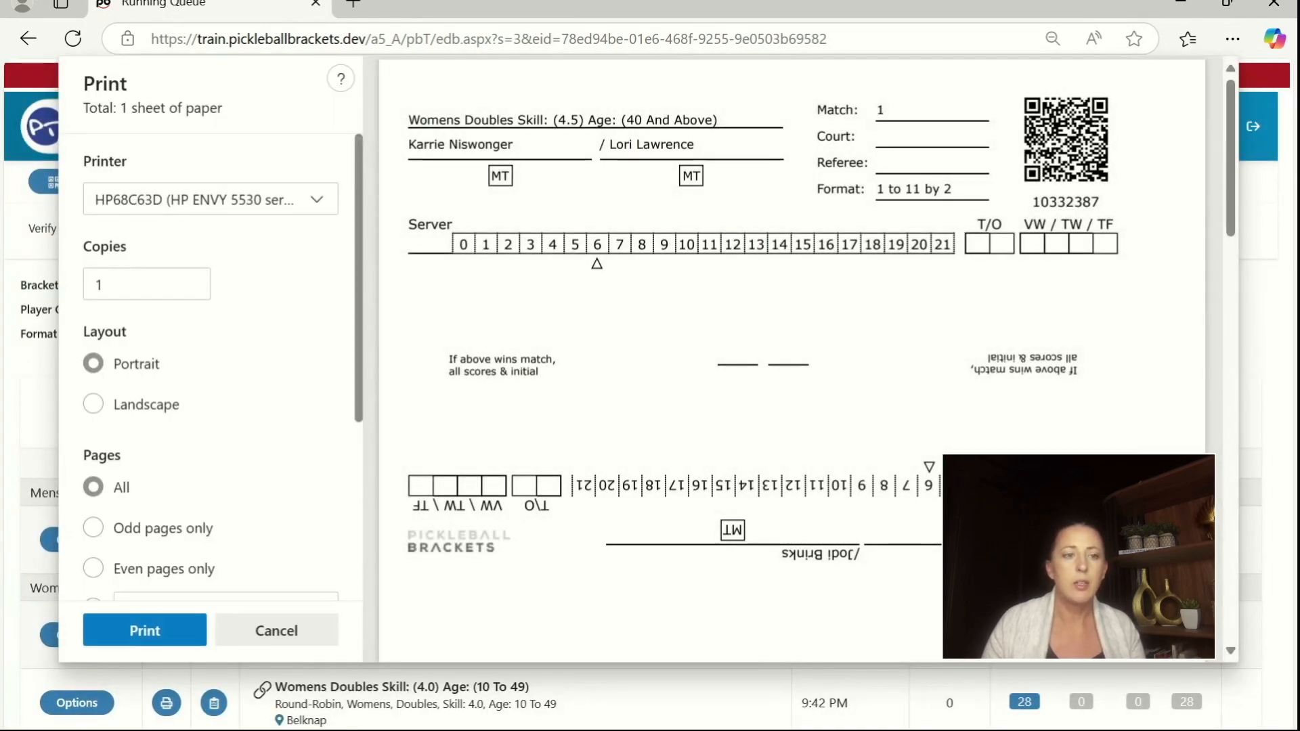
pyautogui.click(142, 626)
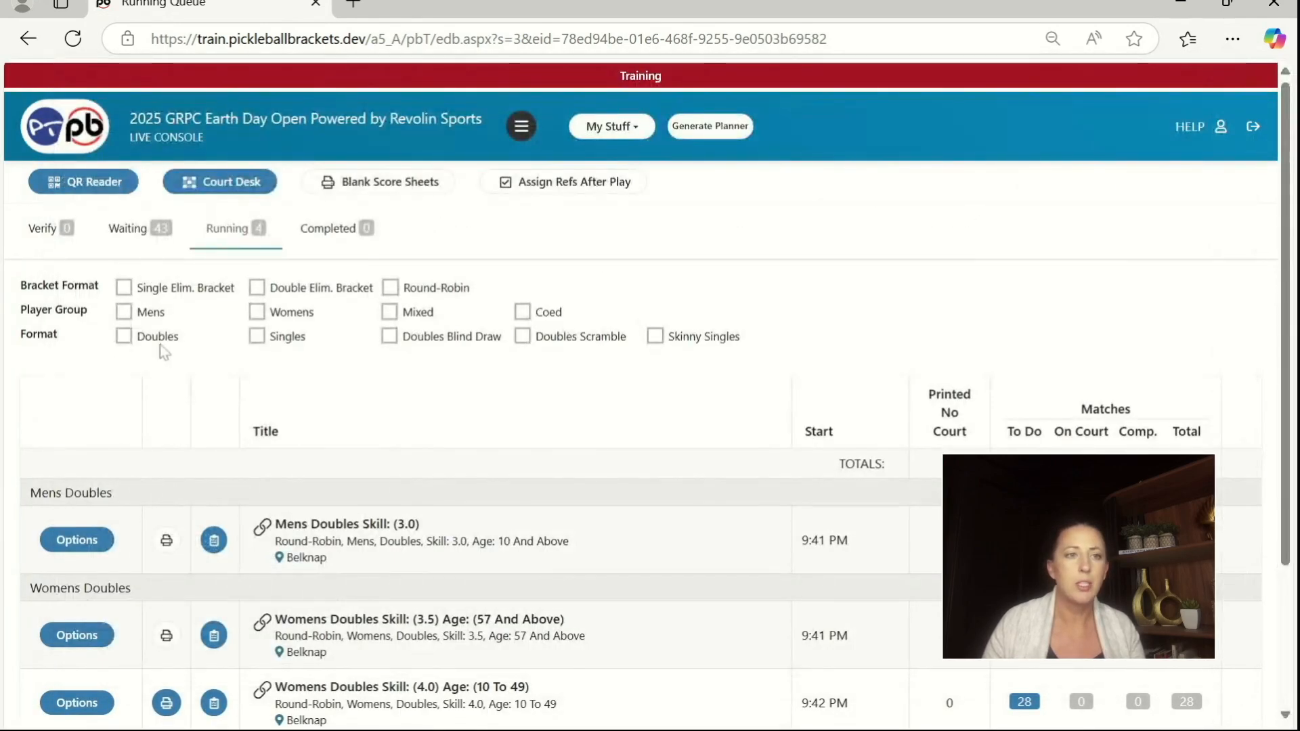
# Step: Reload the running queue by way of the waiting queue and check the print status of all four events
pyautogui.click(142, 244)
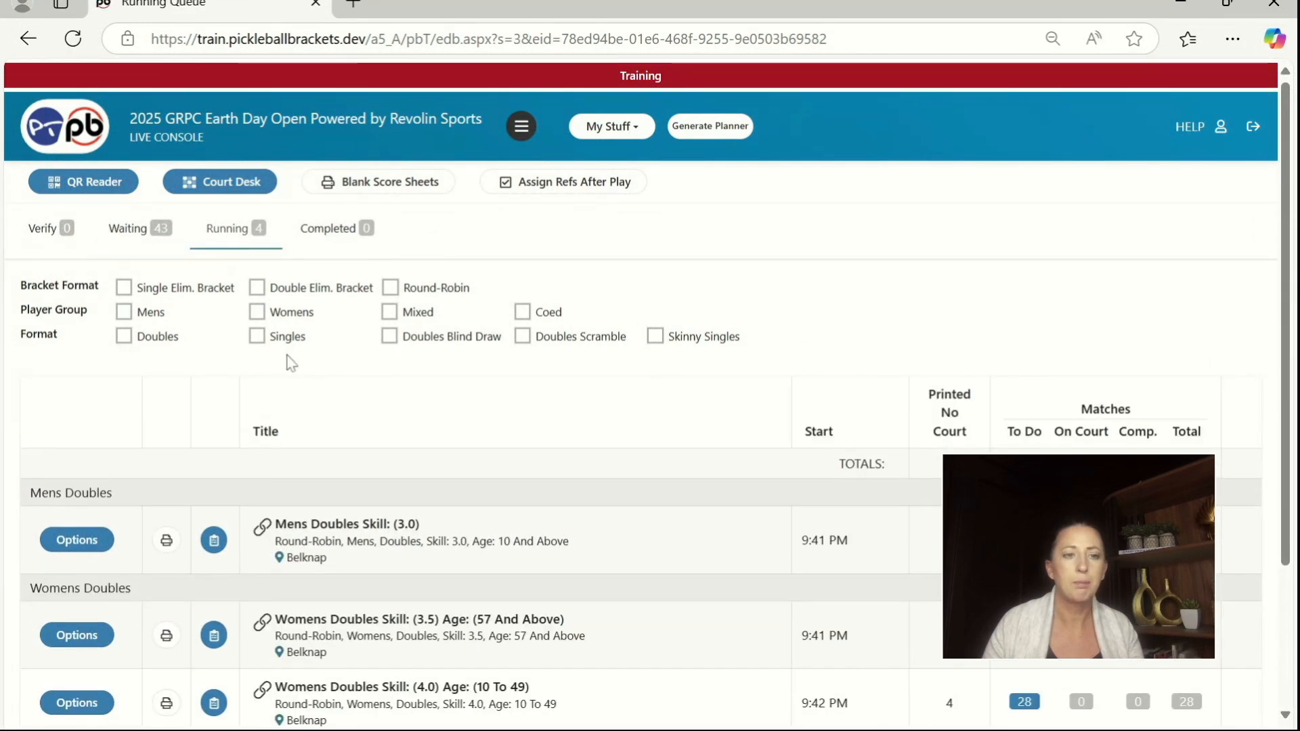
pyautogui.scroll(-3, 287, 360)
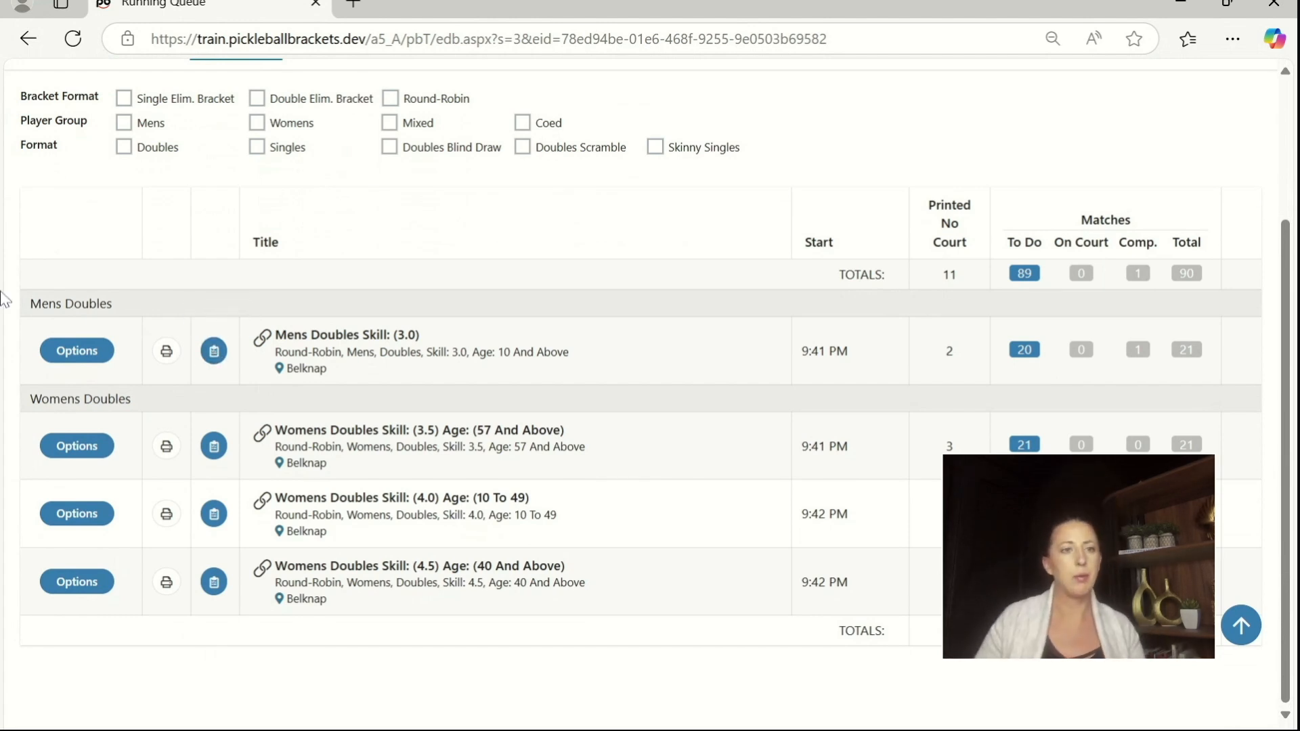
pyautogui.scroll(1, 298, 257)
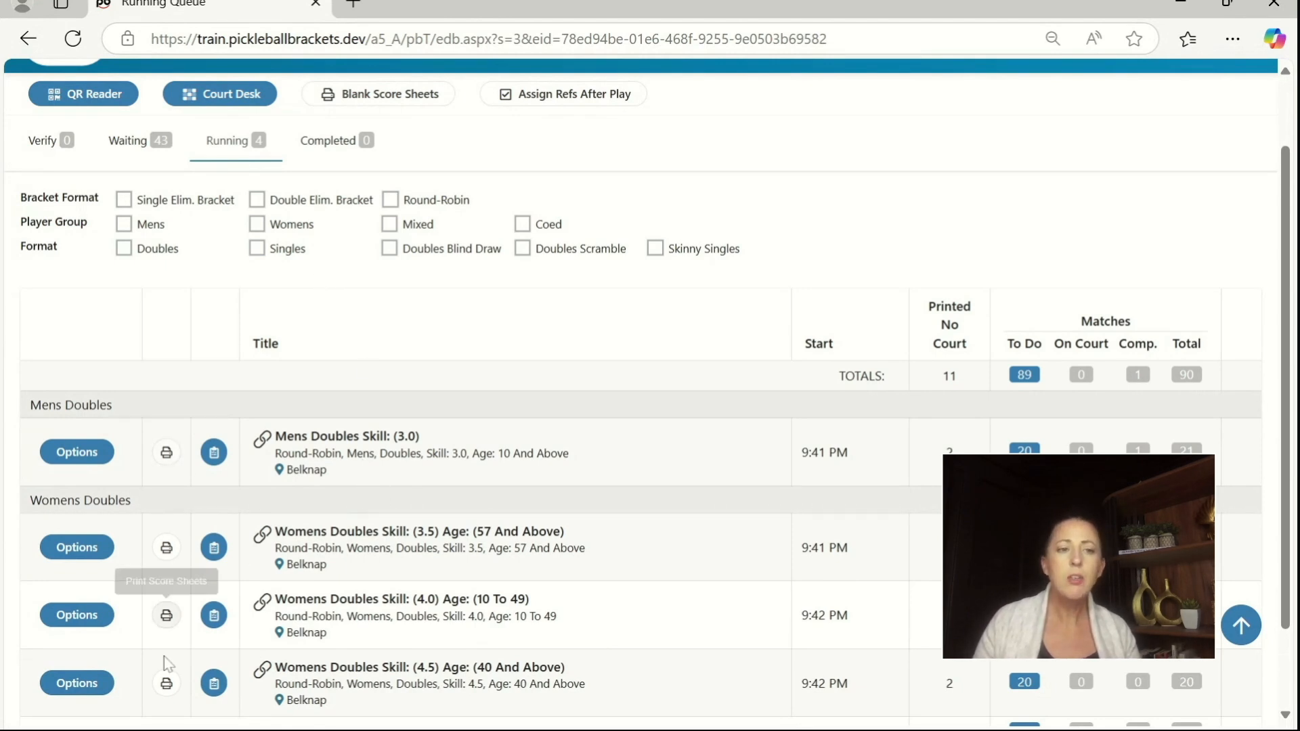
# Step: Open the Court Desk and examine its court grid and the list of matches in queue
pyautogui.click(231, 97)
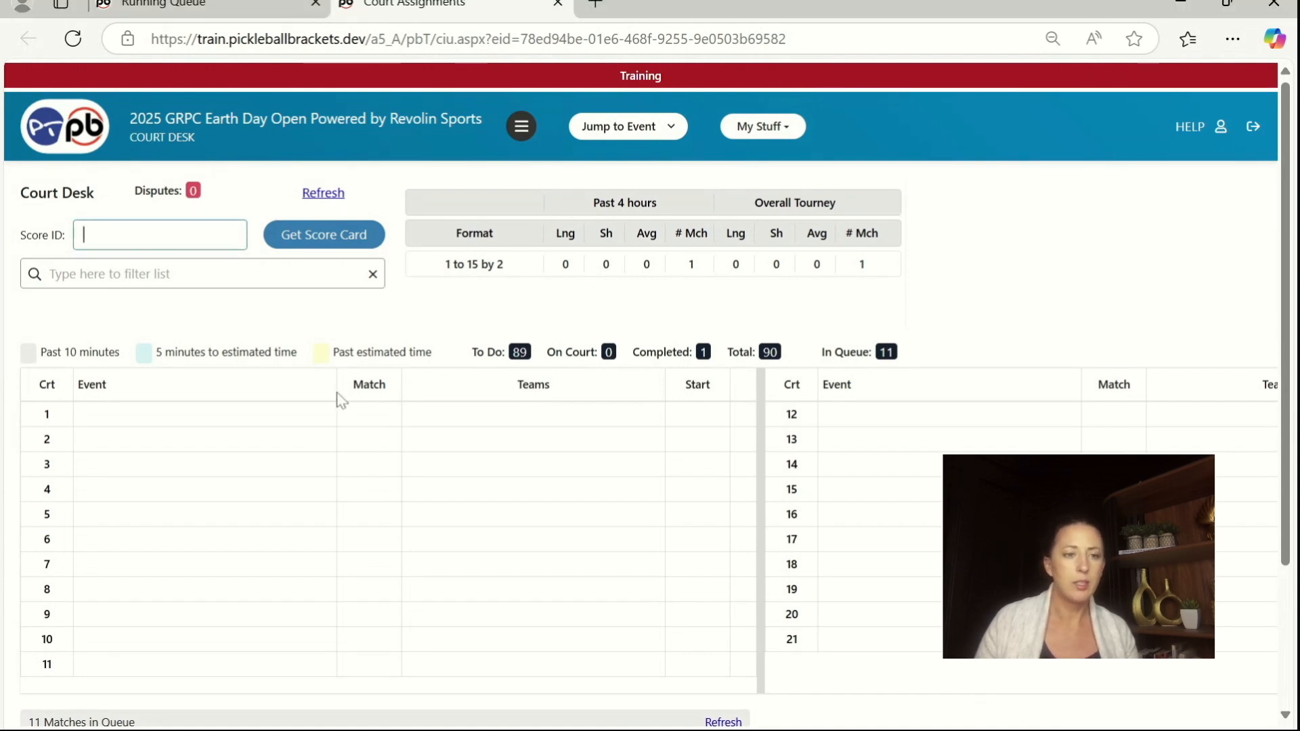
pyautogui.scroll(-3, 345, 406)
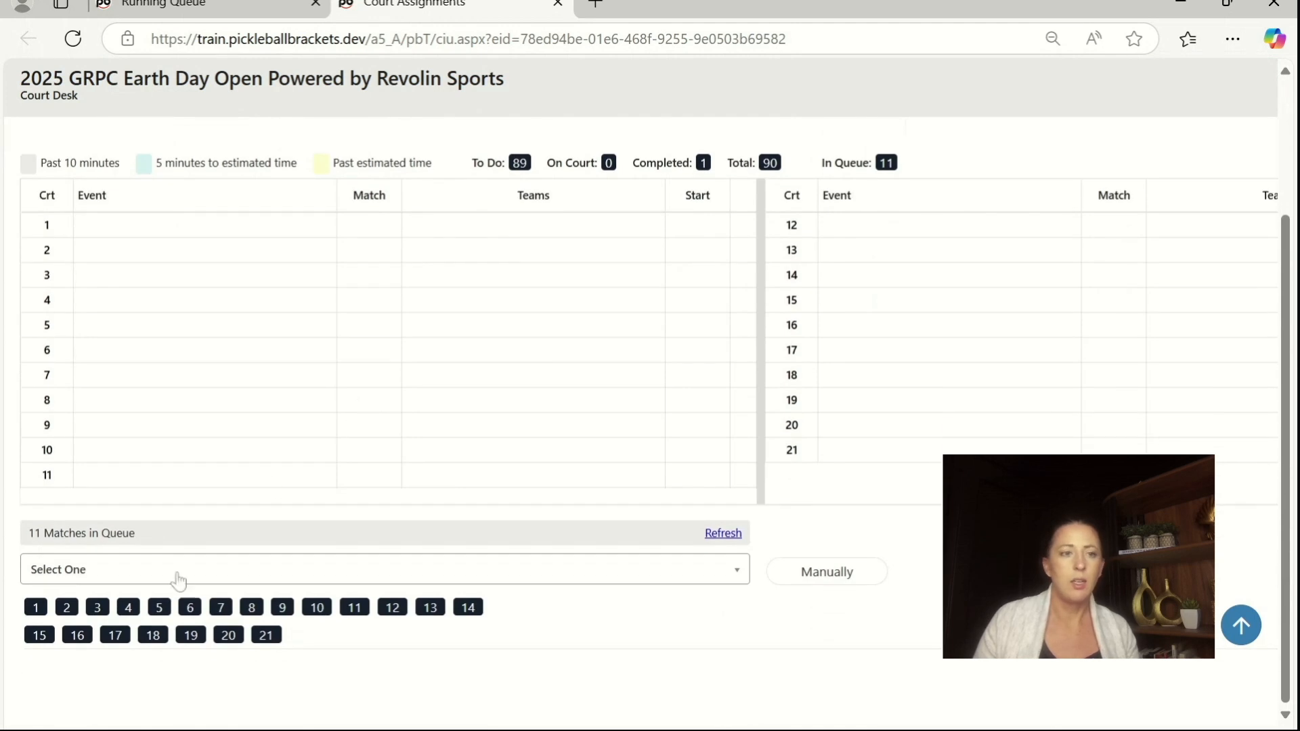
pyautogui.scroll(2, 177, 580)
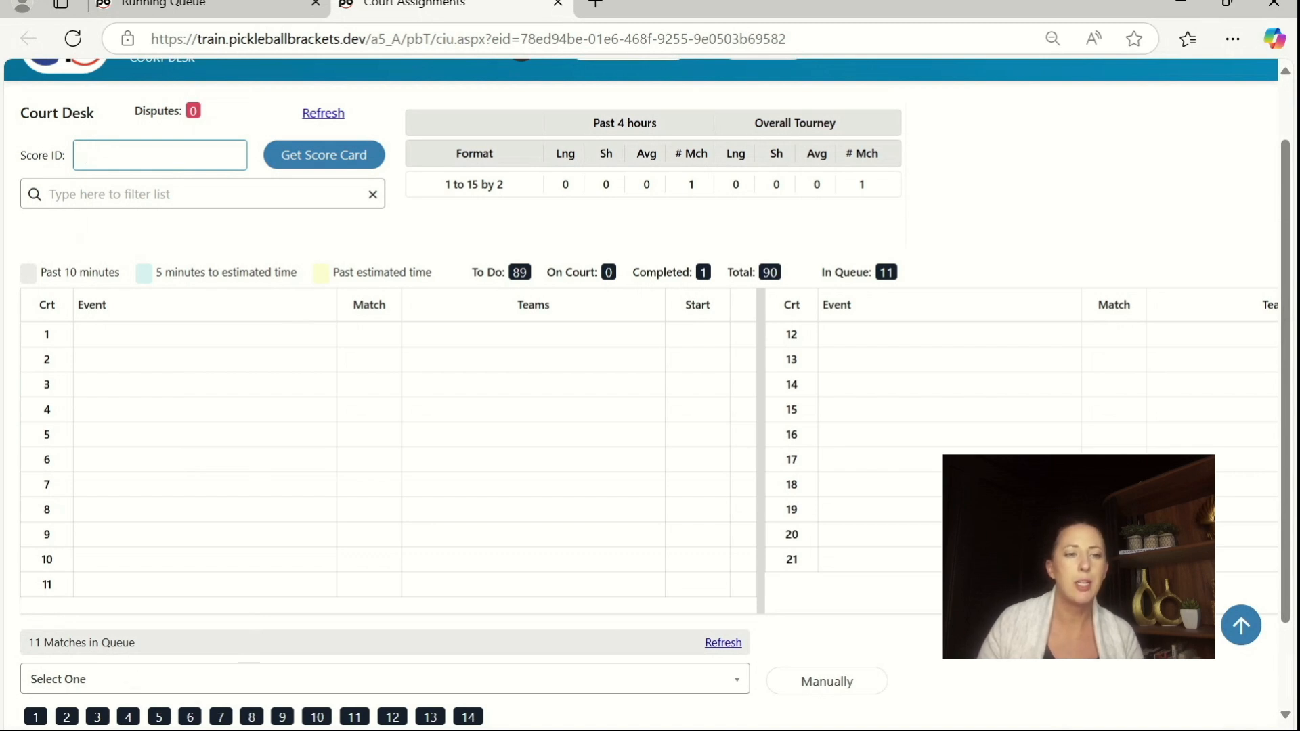
pyautogui.moveTo(156, 644); pyautogui.dragTo(27, 644)
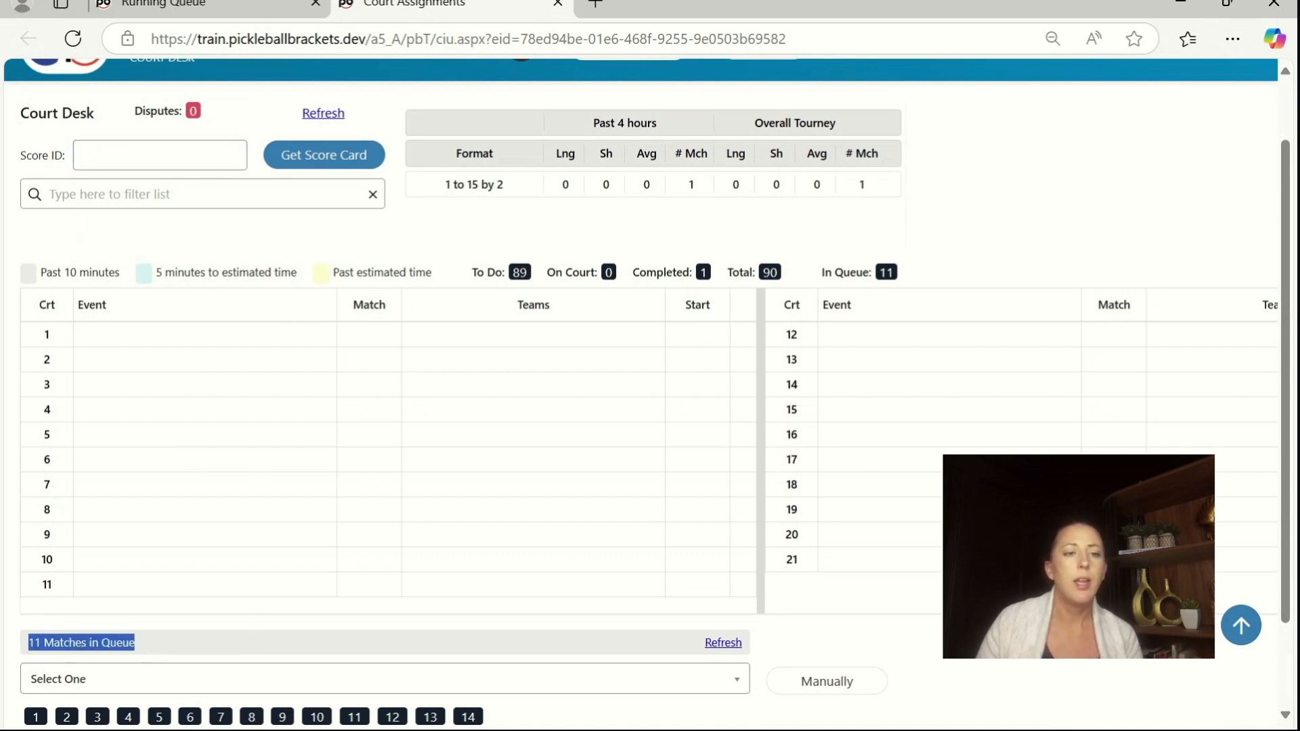
pyautogui.click(169, 645)
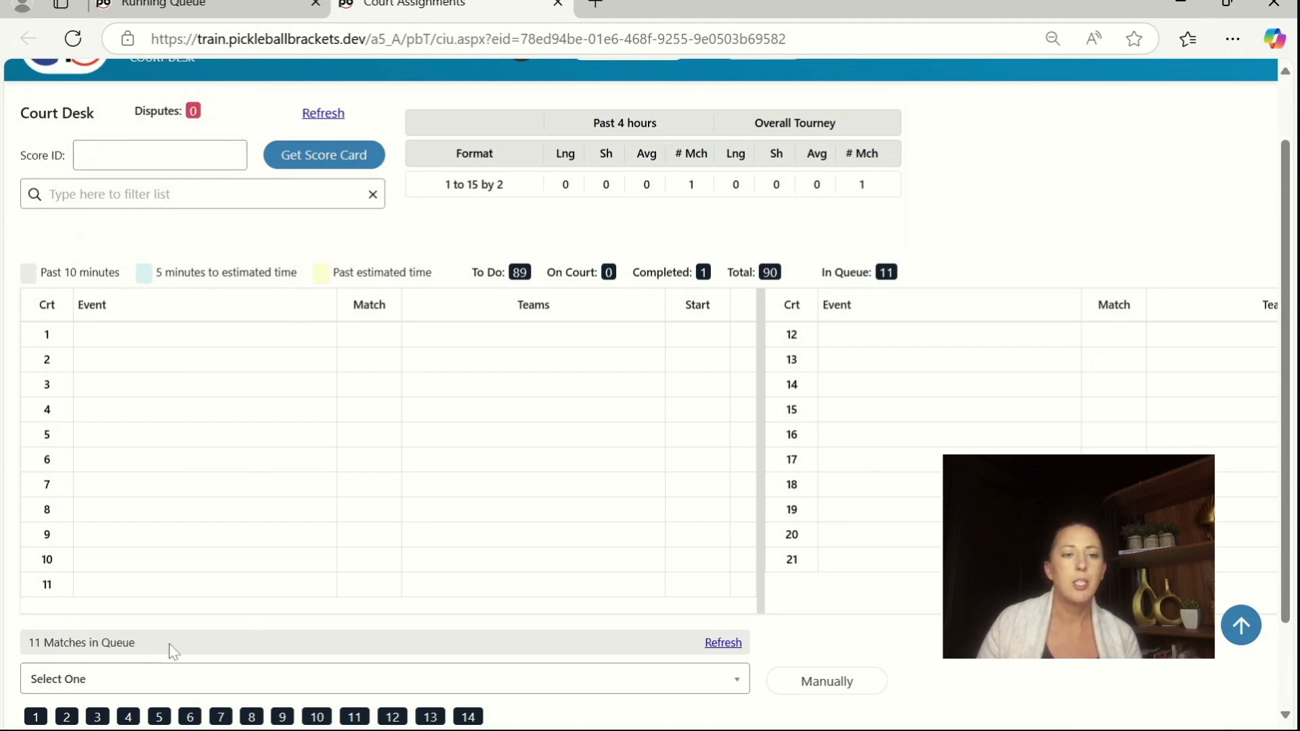
# Step: Assign Mens Doubles Skill: (3.0) match 2 to court 1 and match 3 to court 2 from the match queue
pyautogui.click(176, 682)
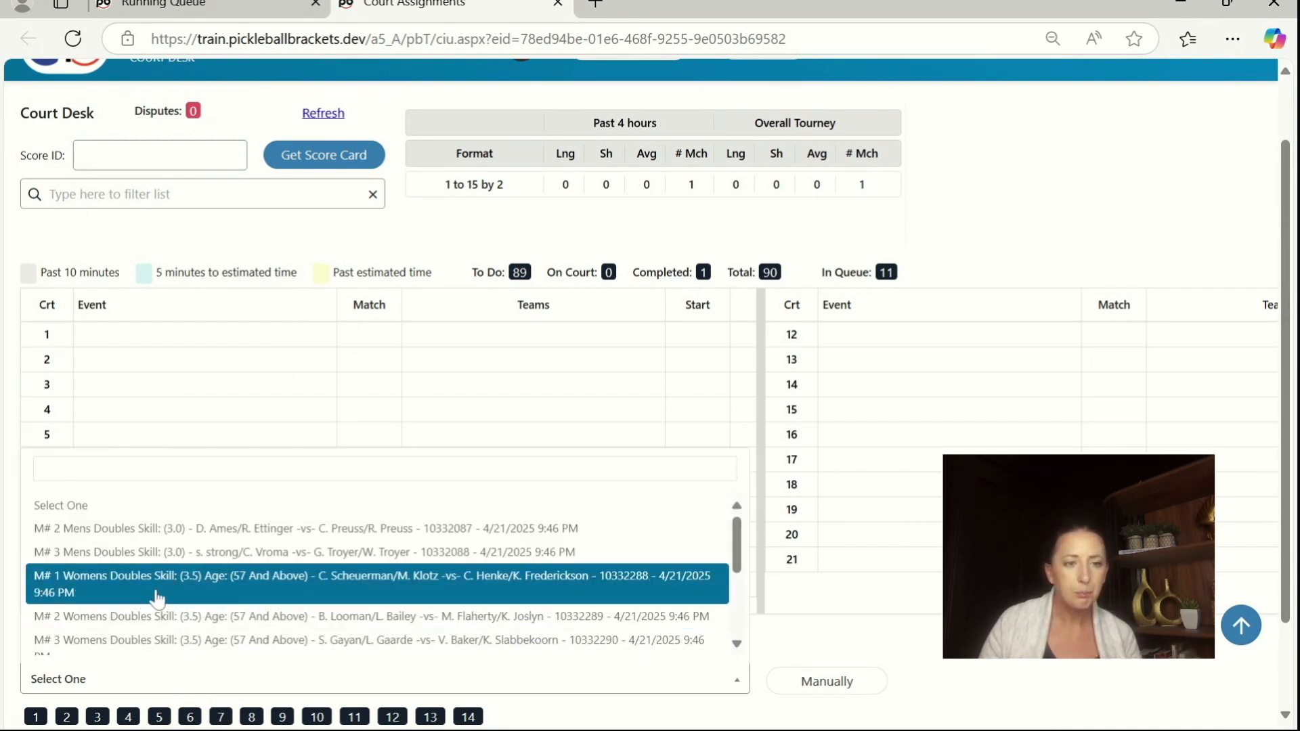
pyautogui.click(82, 529)
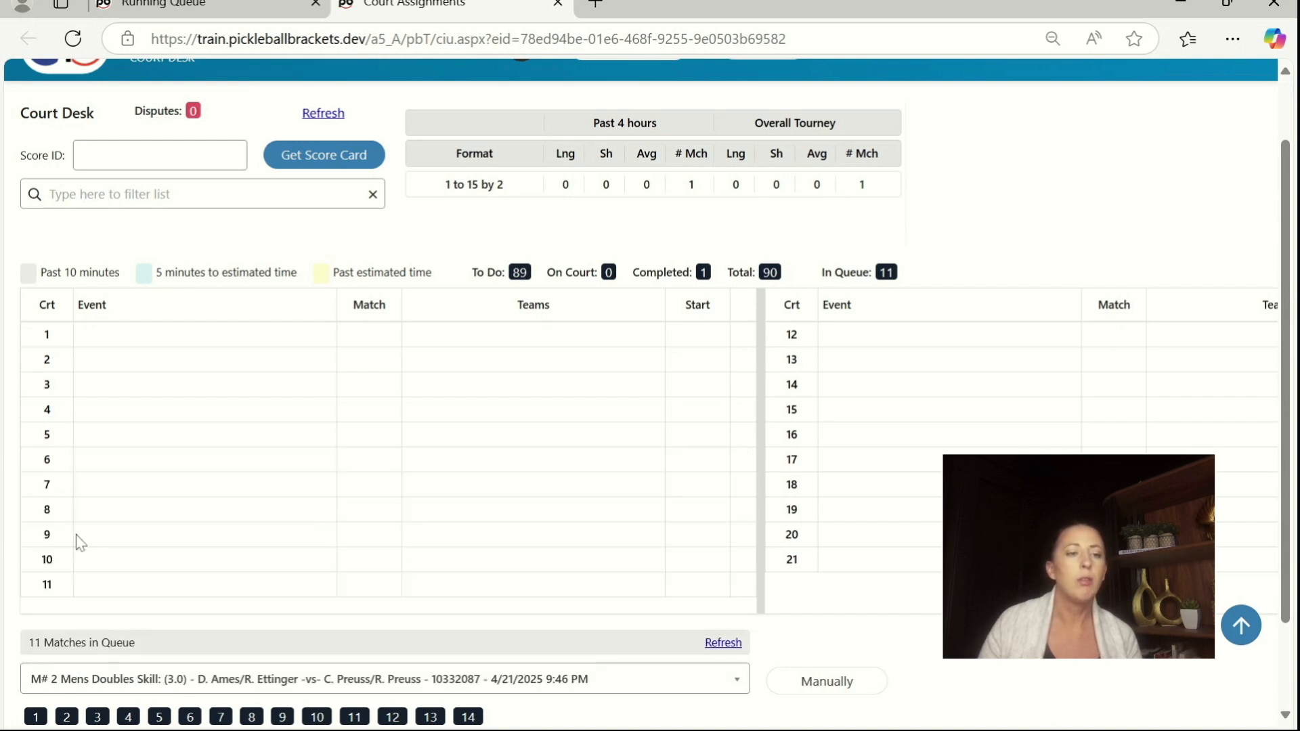
pyautogui.click(36, 716)
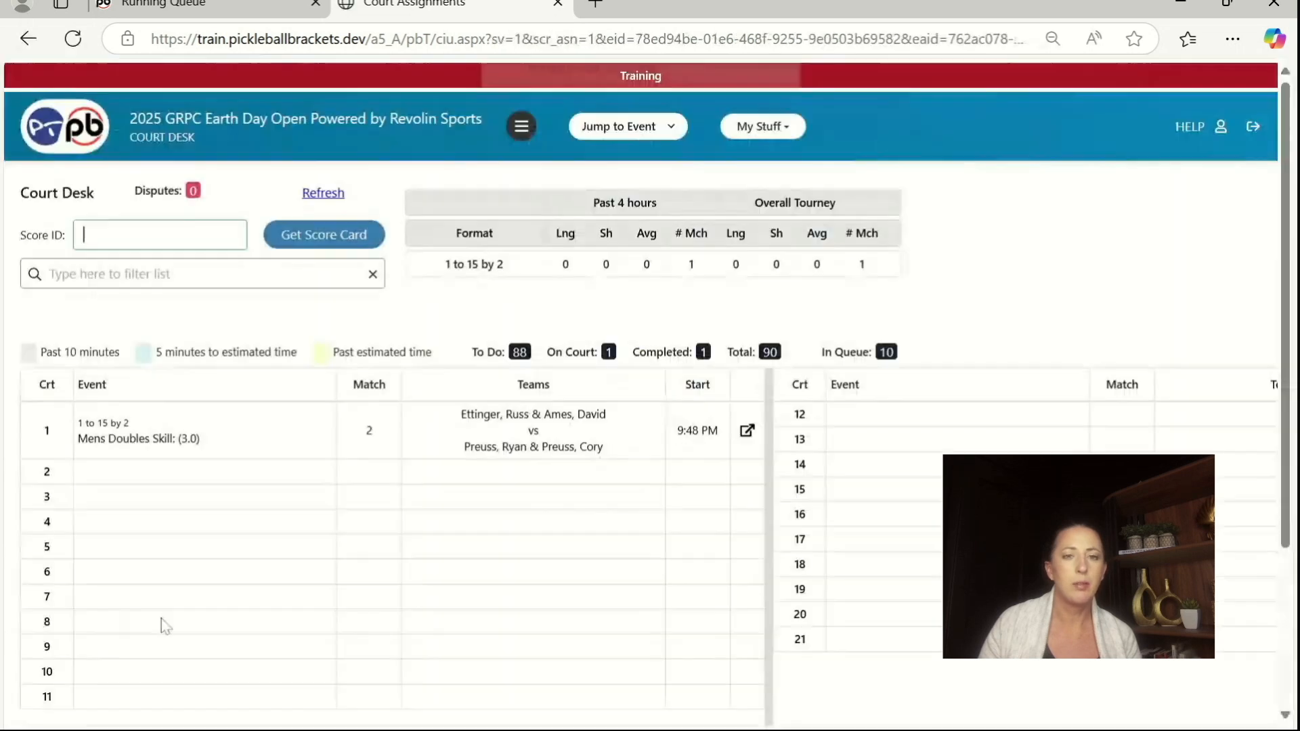
pyautogui.scroll(-3, 234, 565)
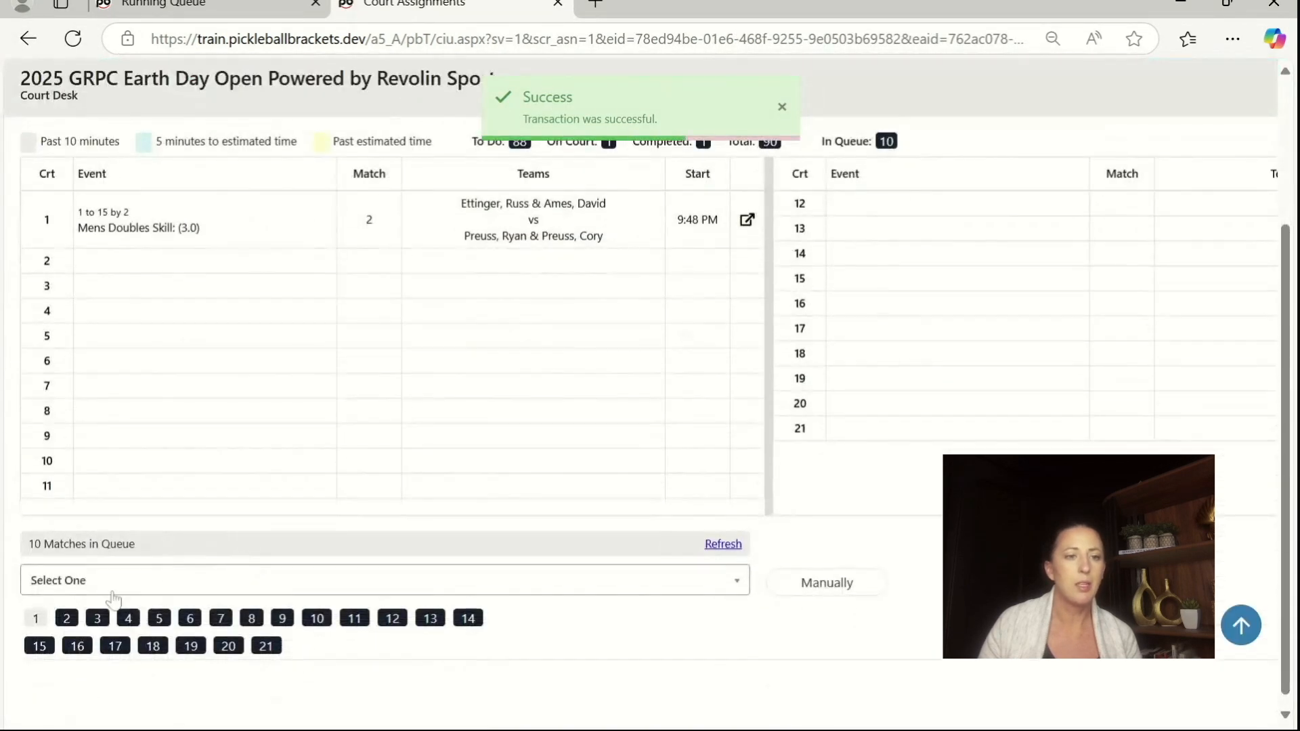
pyautogui.click(108, 587)
pyautogui.click(117, 434)
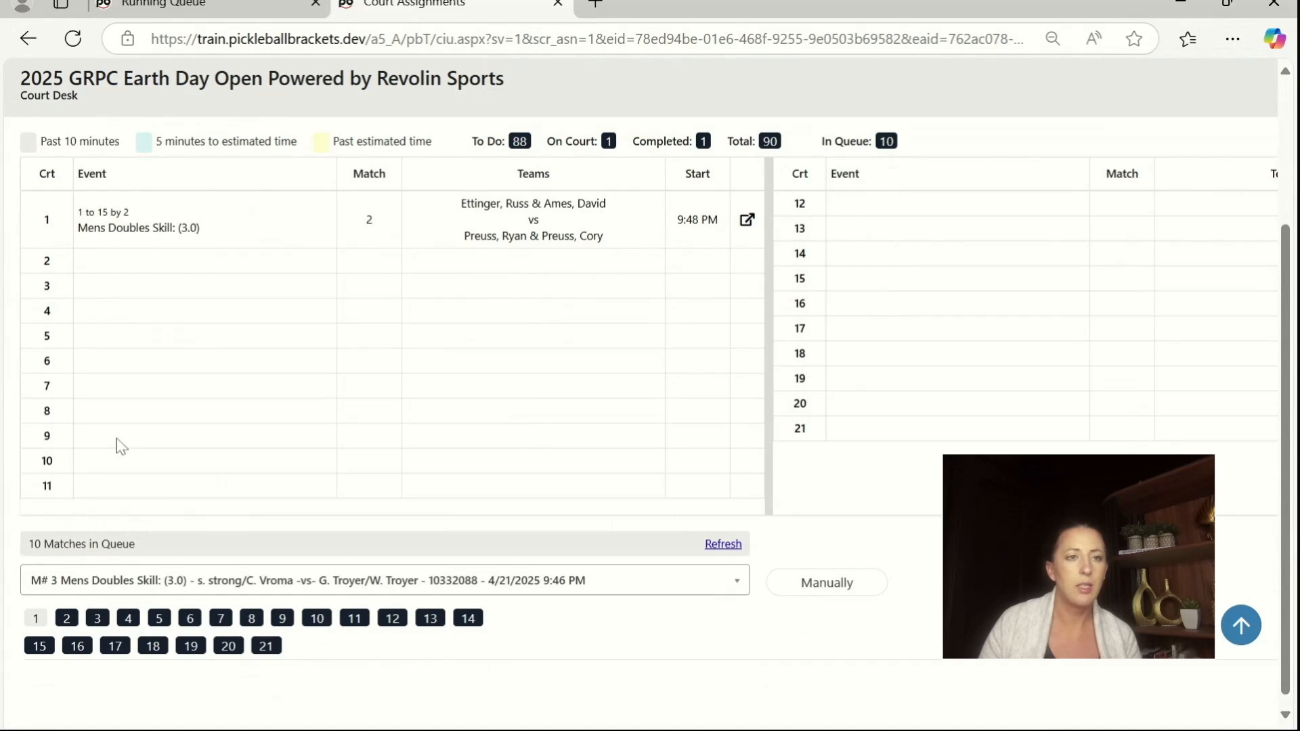
pyautogui.click(67, 620)
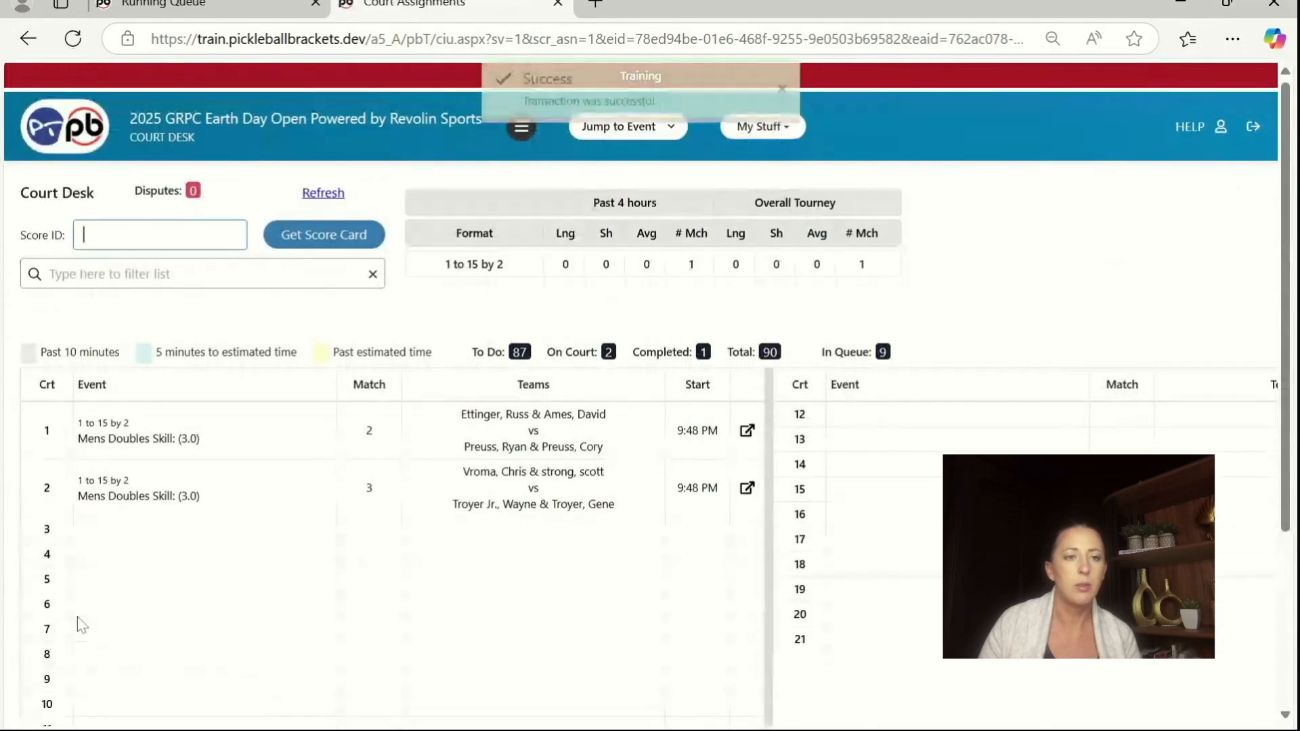
# Step: Assign Womens Doubles Skill: (4.0) Age: (10 To 49) match 1 to court 3 and match 2 to court 4
pyautogui.scroll(-3, 157, 564)
pyautogui.click(118, 613)
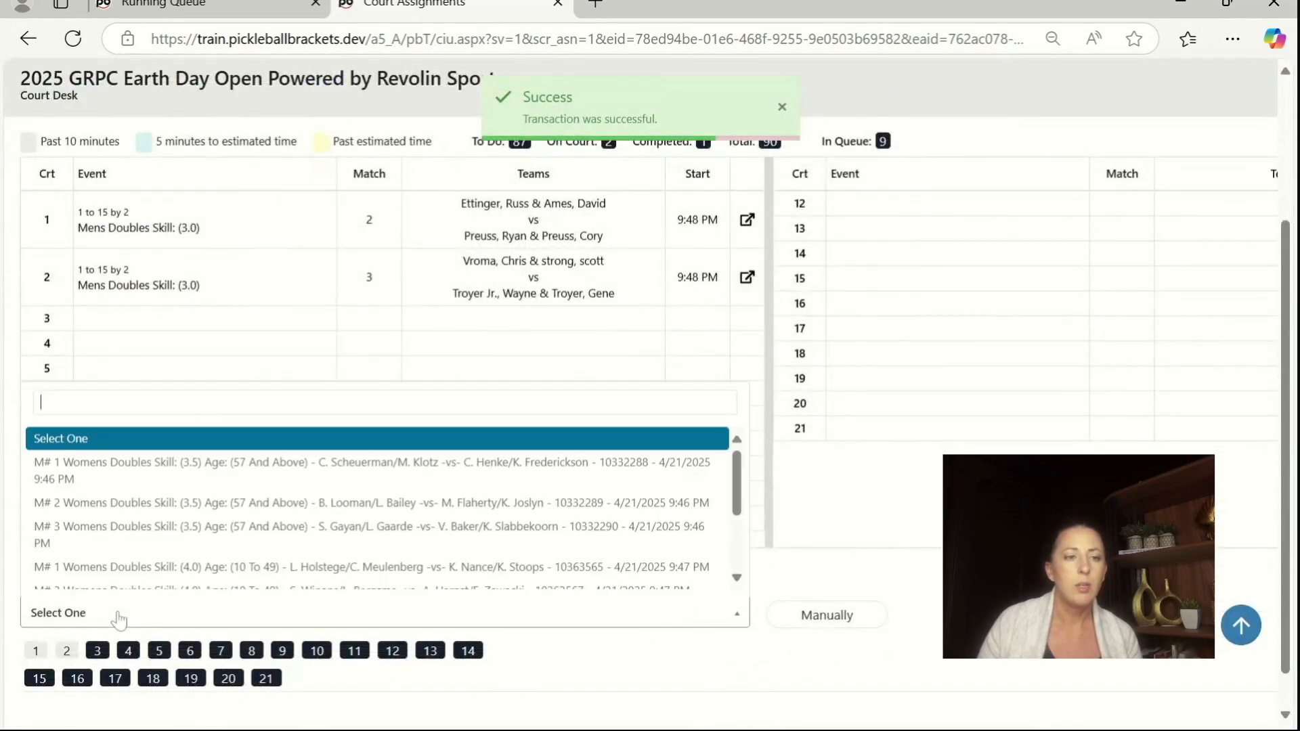
pyautogui.click(117, 567)
pyautogui.click(98, 651)
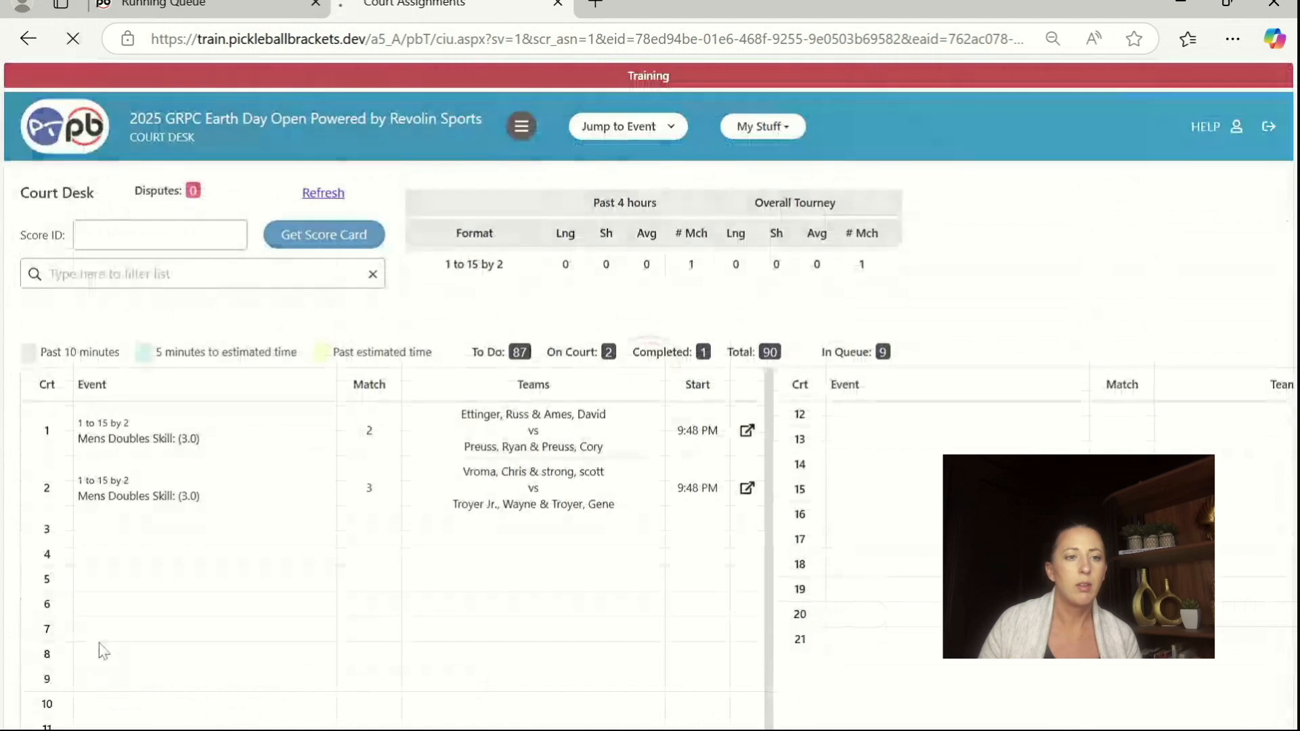
pyautogui.scroll(-3, 174, 519)
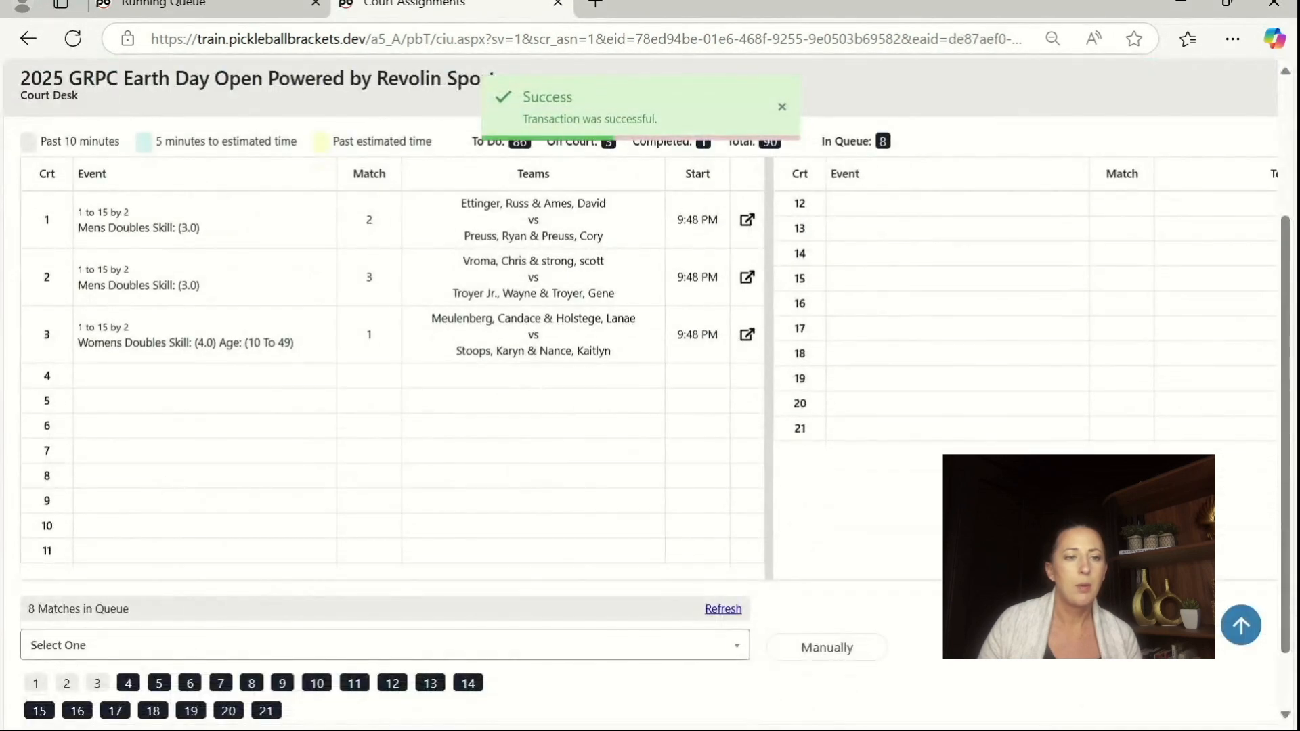
pyautogui.click(133, 647)
pyautogui.click(135, 601)
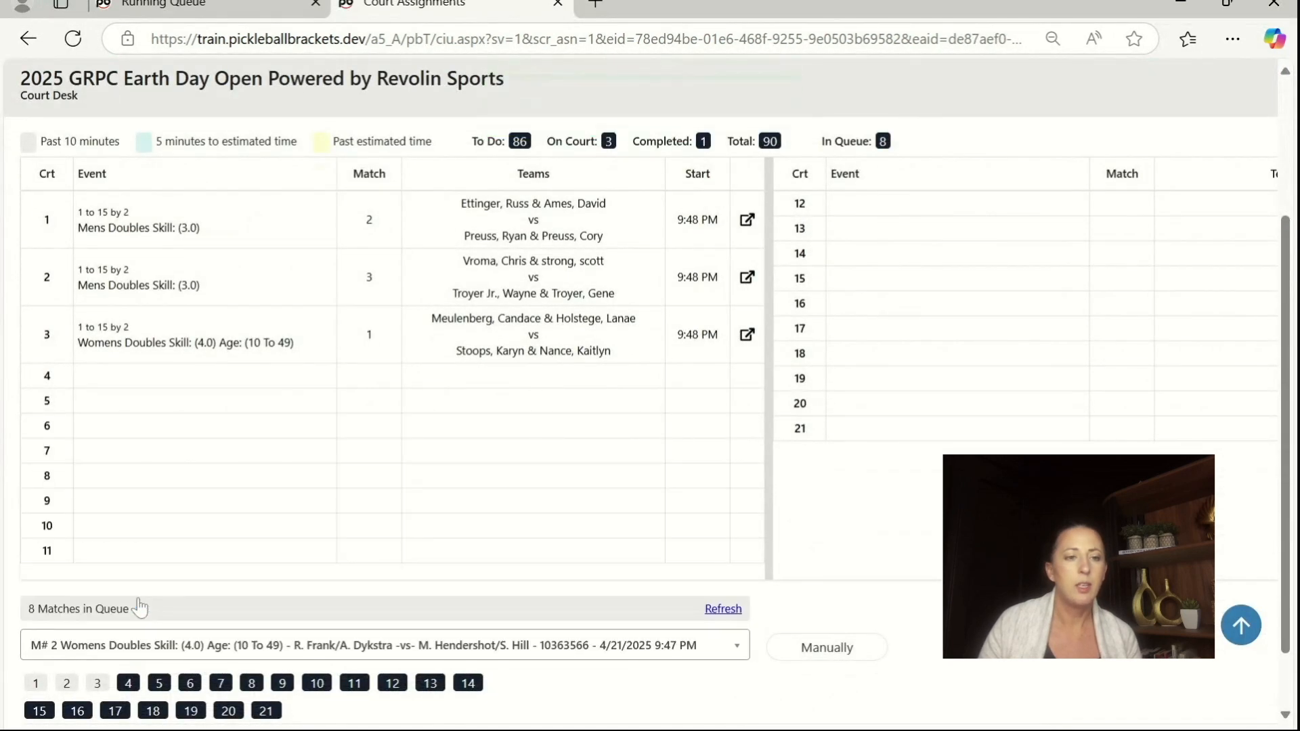
pyautogui.click(128, 685)
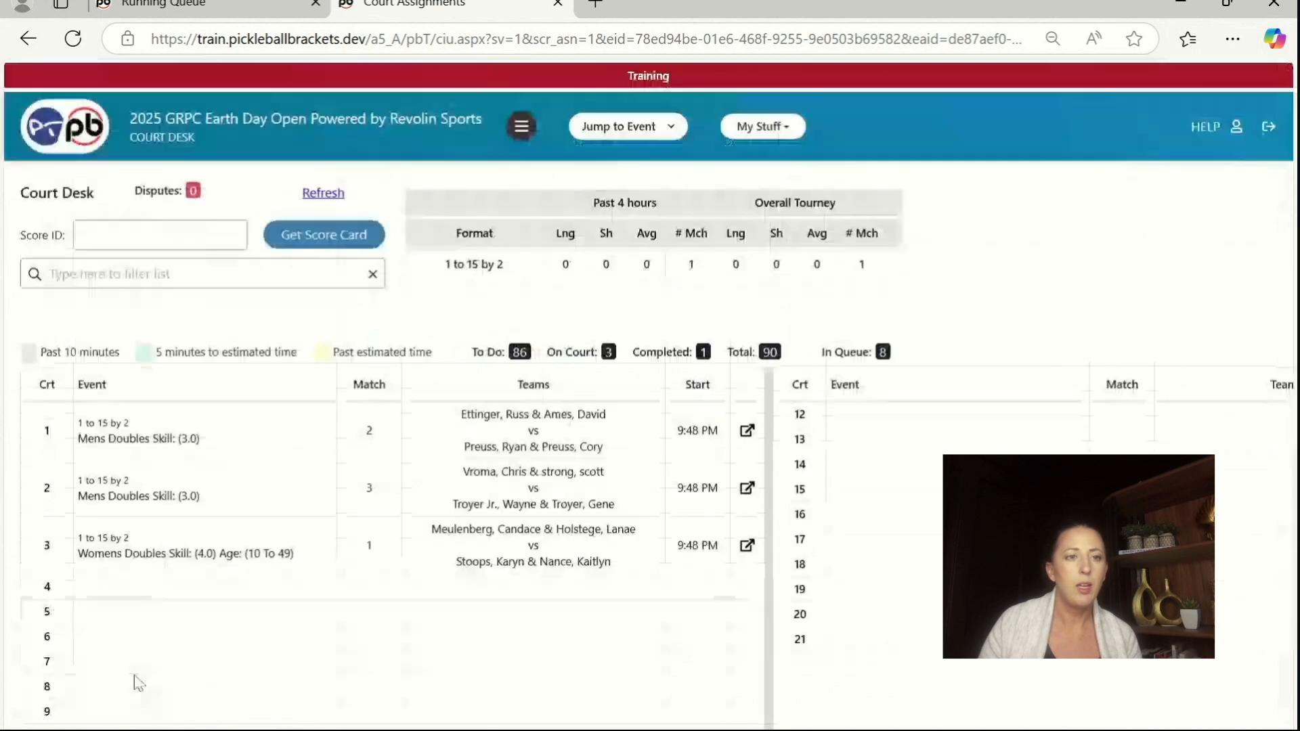
# Step: Assign Womens Doubles Skill: (4.0) Age: (10 To 49) match 3 to court 5 and match 4 to court 6
pyautogui.scroll(-3, 203, 643)
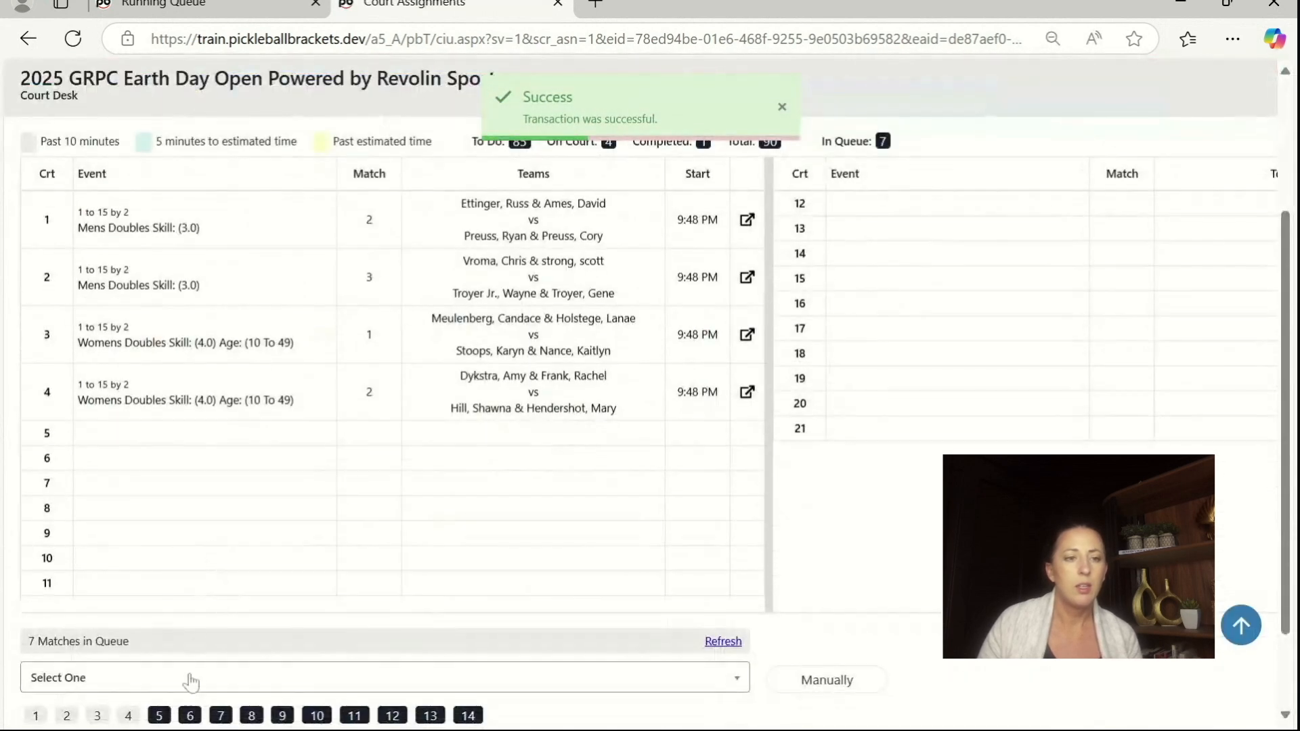
pyautogui.click(189, 677)
pyautogui.click(190, 708)
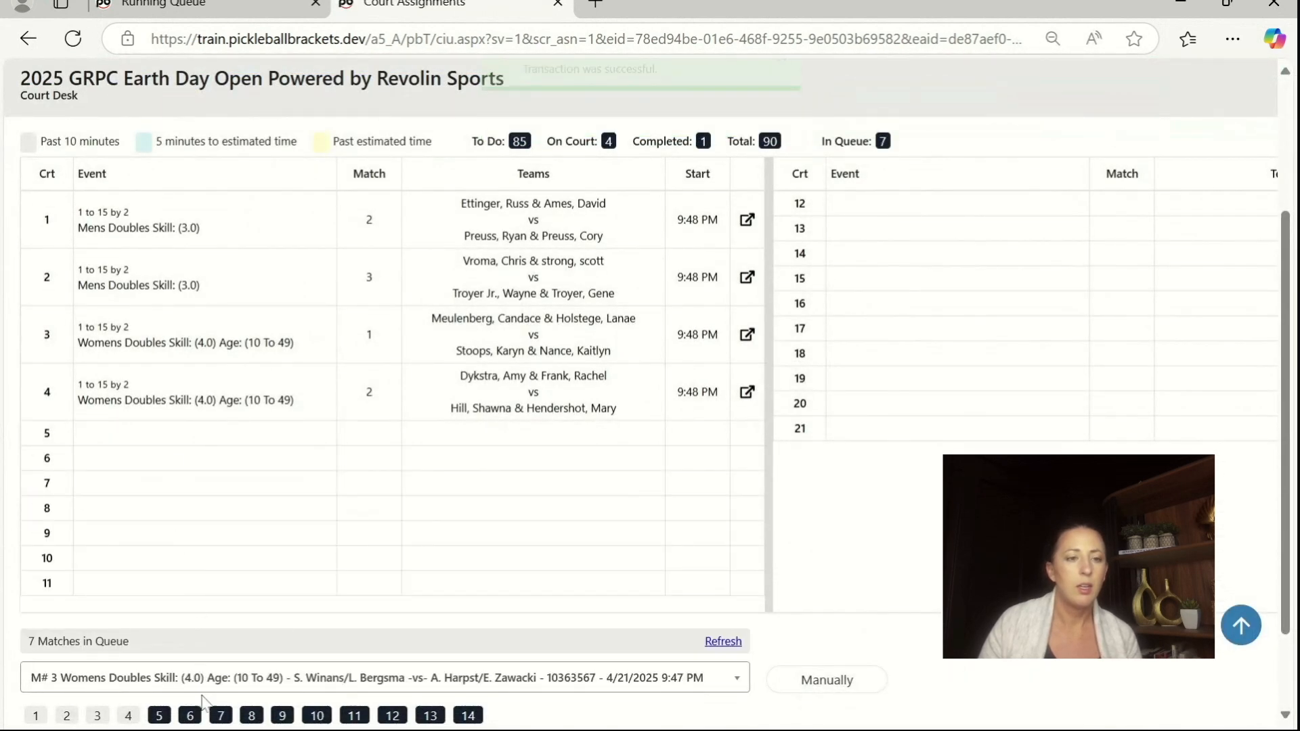
pyautogui.click(168, 716)
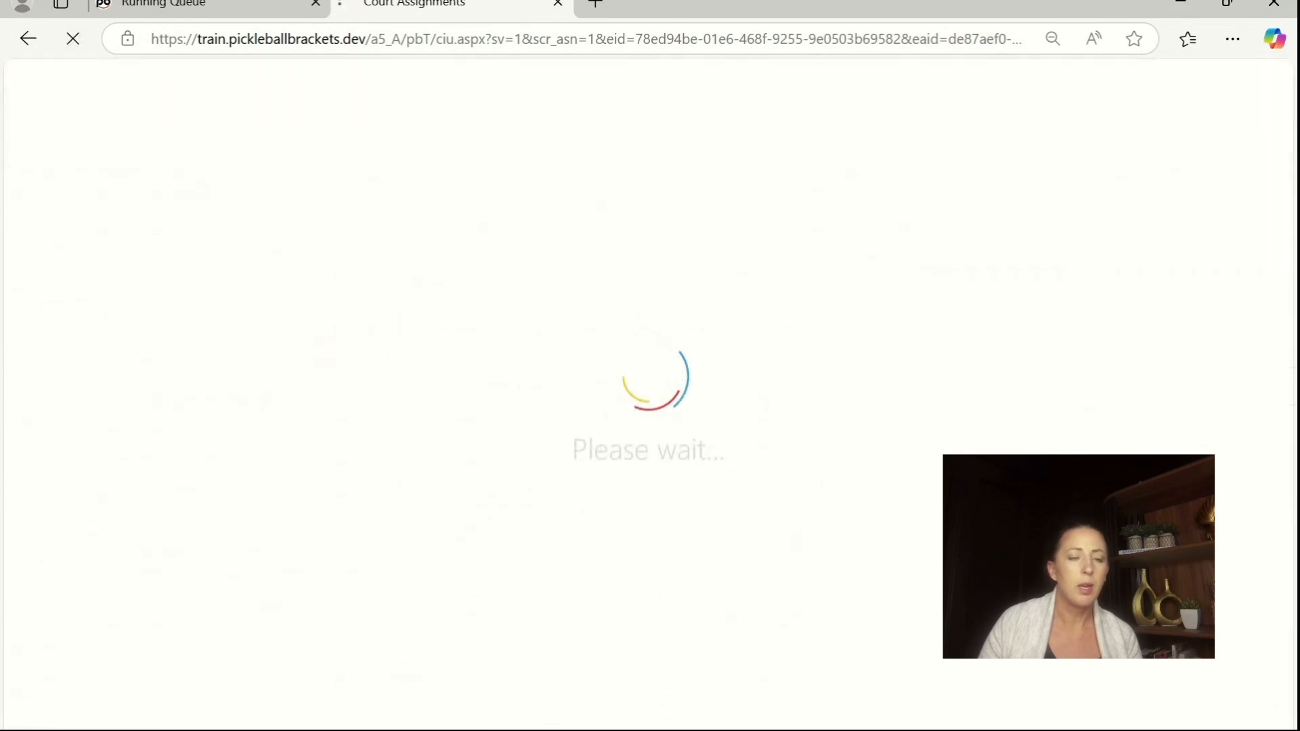
pyautogui.scroll(-2, 237, 610)
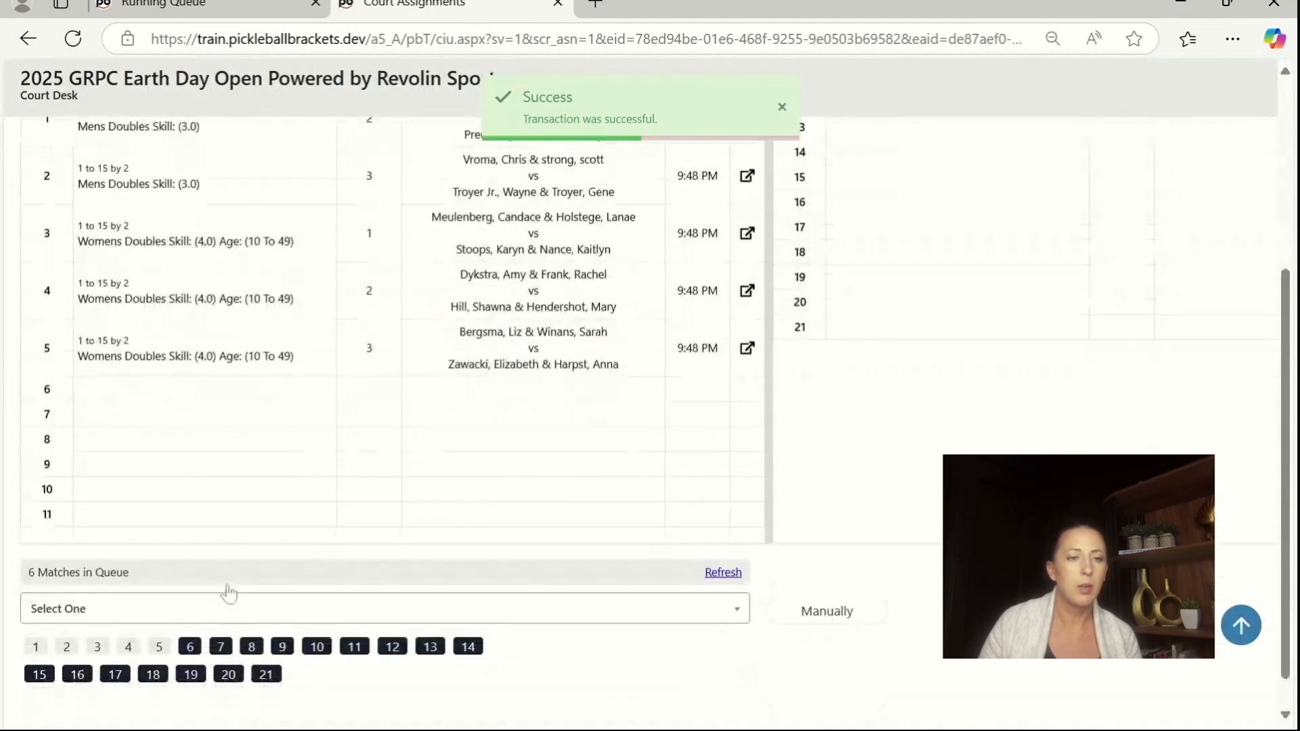
pyautogui.click(217, 611)
pyautogui.click(209, 564)
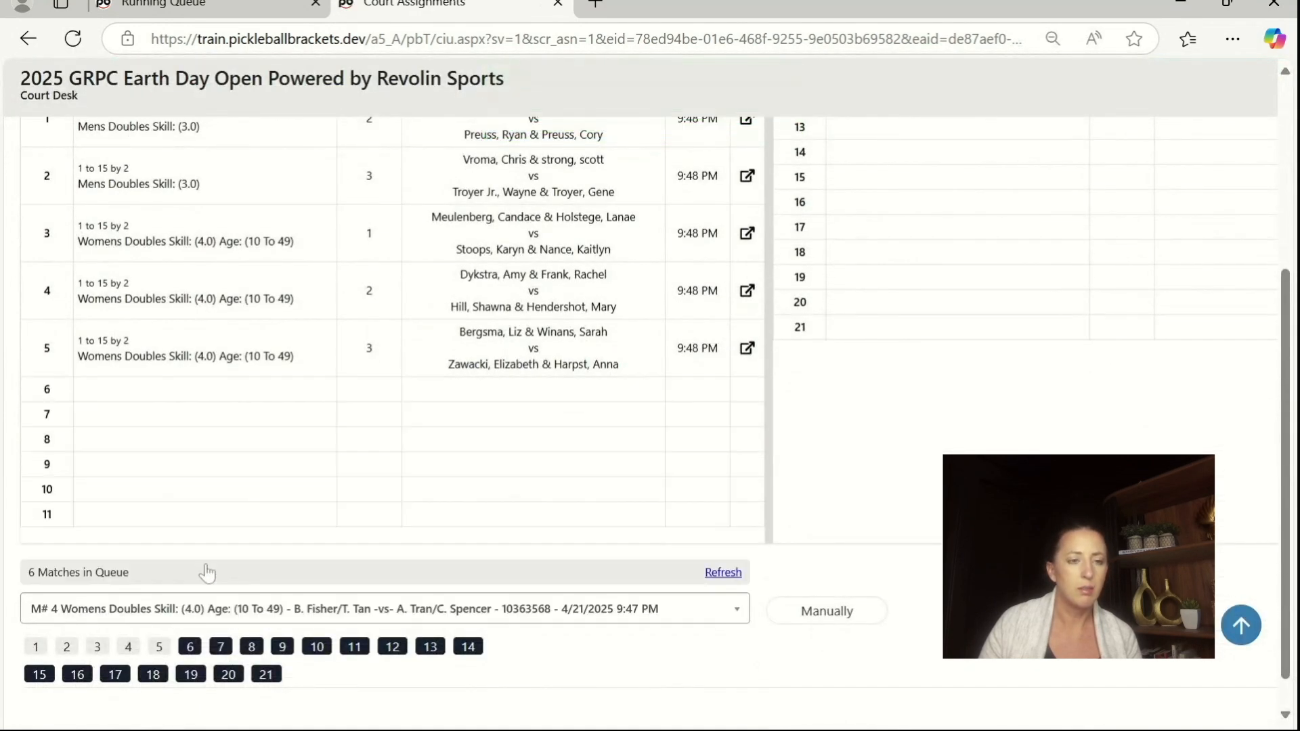
pyautogui.click(190, 647)
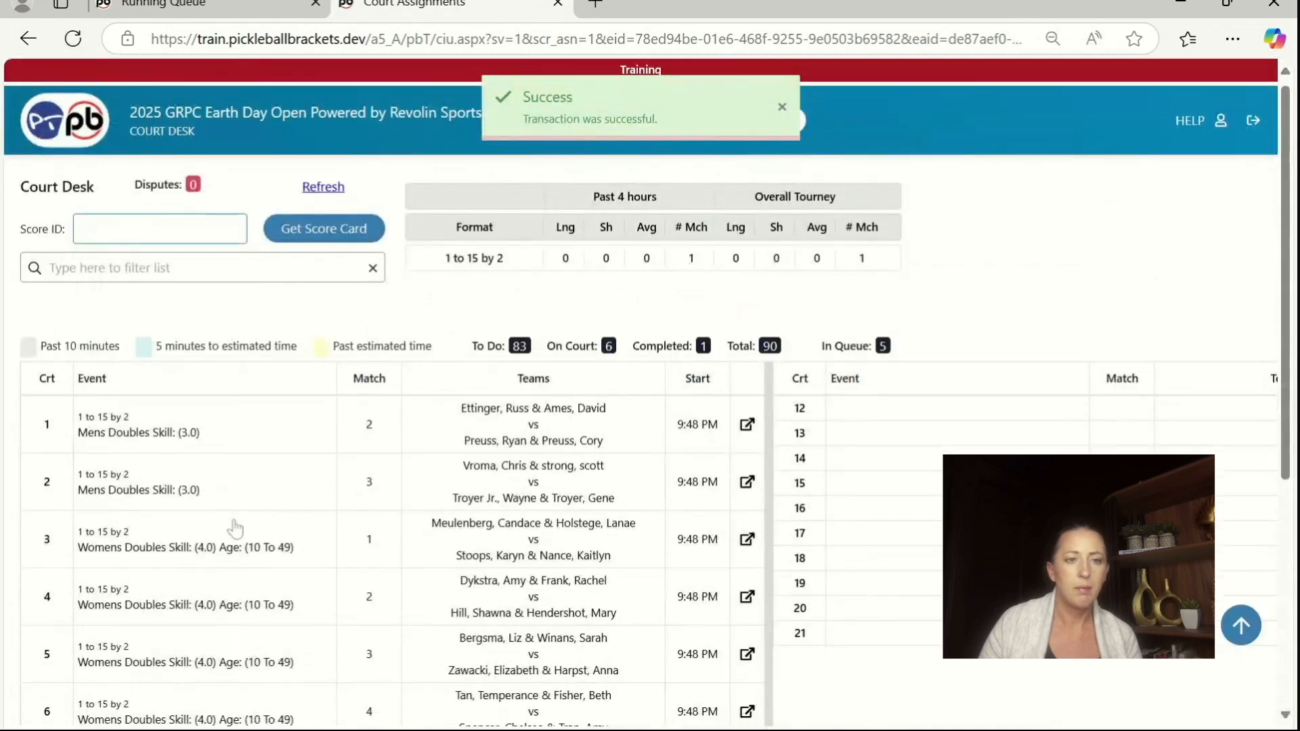
# Step: Assign Womens Doubles Skill: (3.5) Age: (57 And Above) match 1 to court 7
pyautogui.scroll(-4, 217, 525)
pyautogui.click(175, 649)
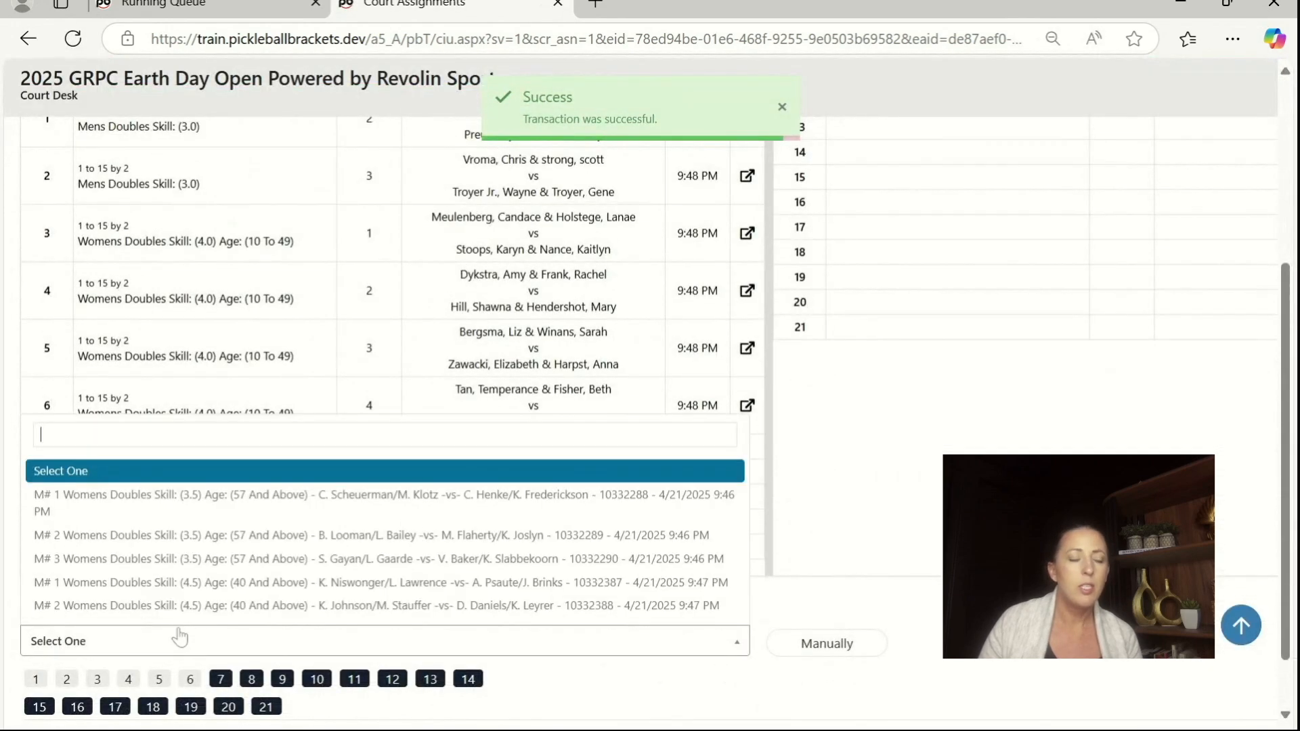
pyautogui.click(192, 505)
pyautogui.click(221, 679)
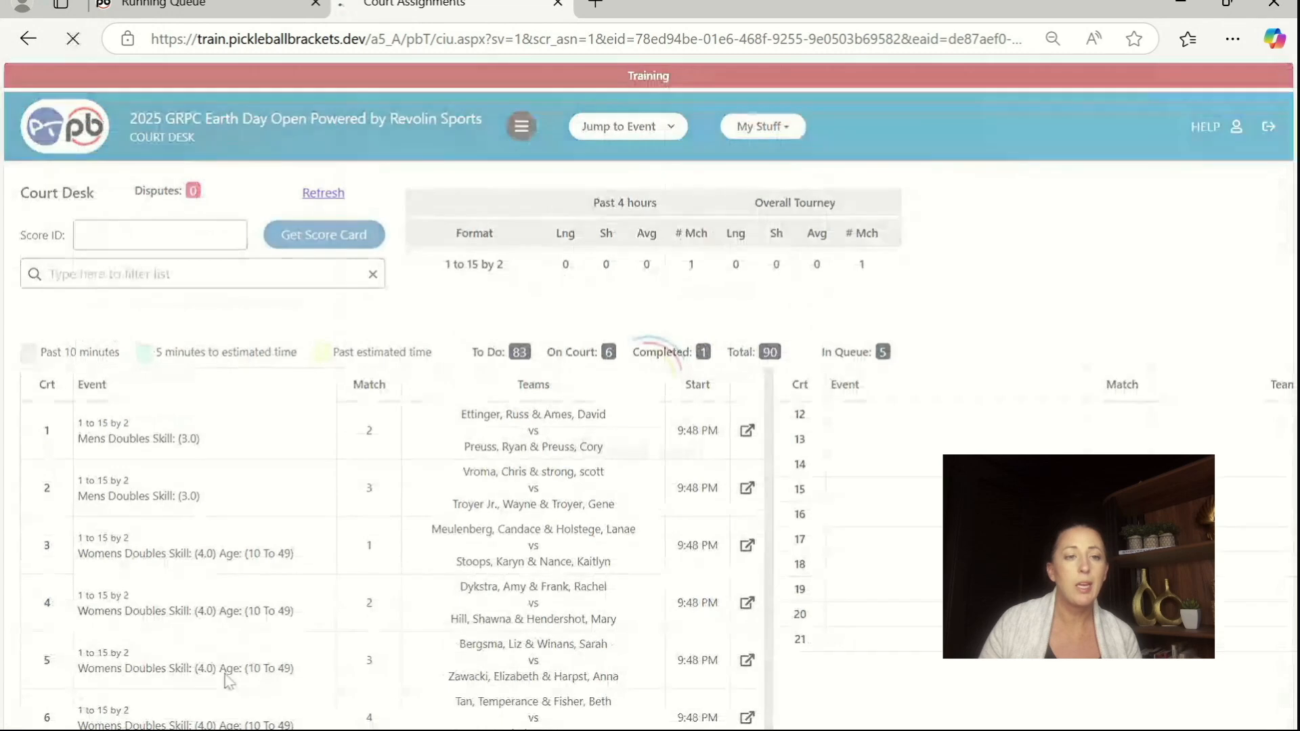
# Step: Assign Womens Doubles Skill: (4.5) Age: (40 And Above) match 2 from the queue to court 8
pyautogui.scroll(-3, 336, 584)
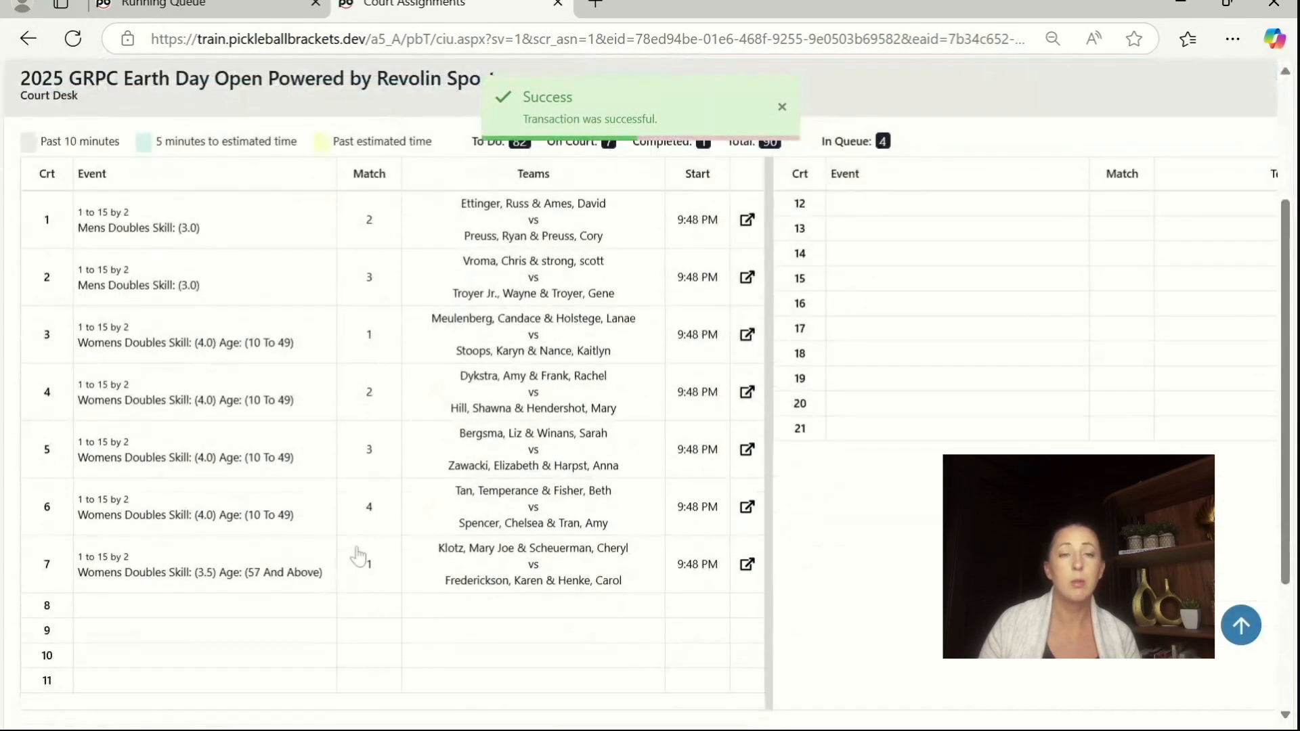
pyautogui.scroll(-3, 374, 549)
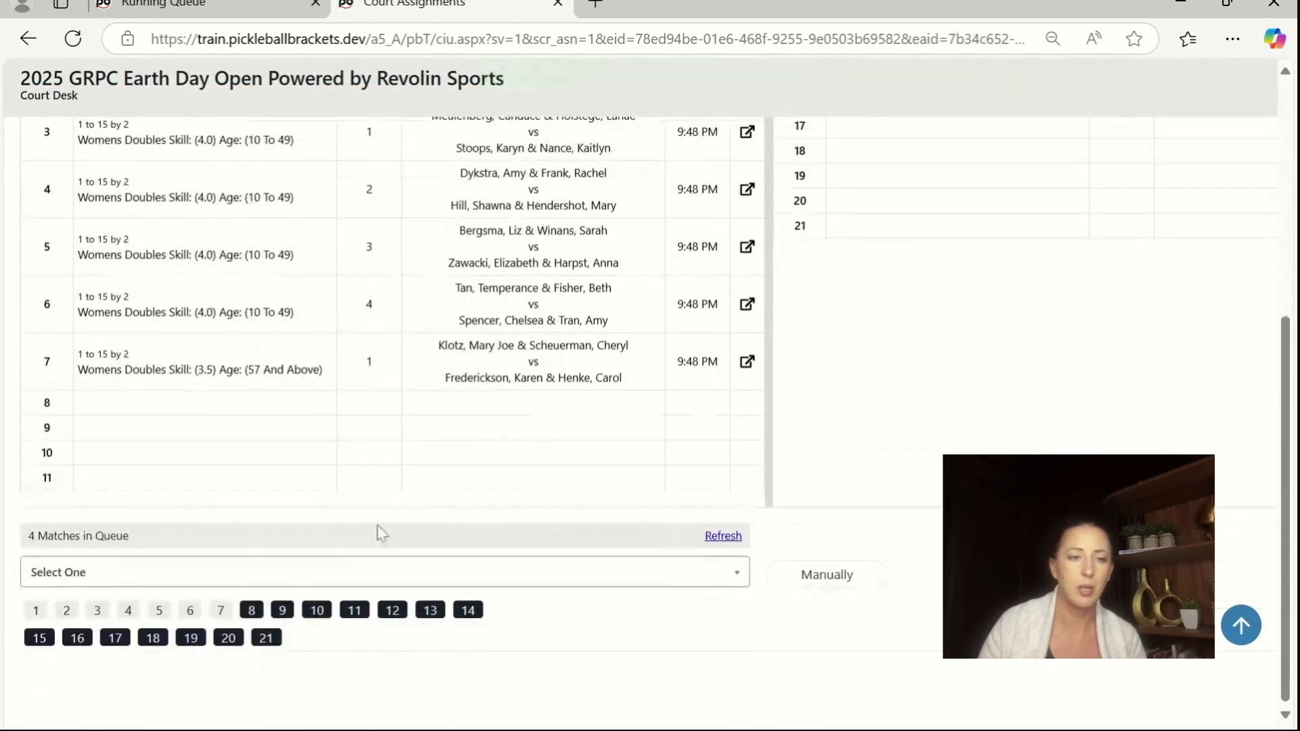
pyautogui.click(260, 573)
pyautogui.click(258, 538)
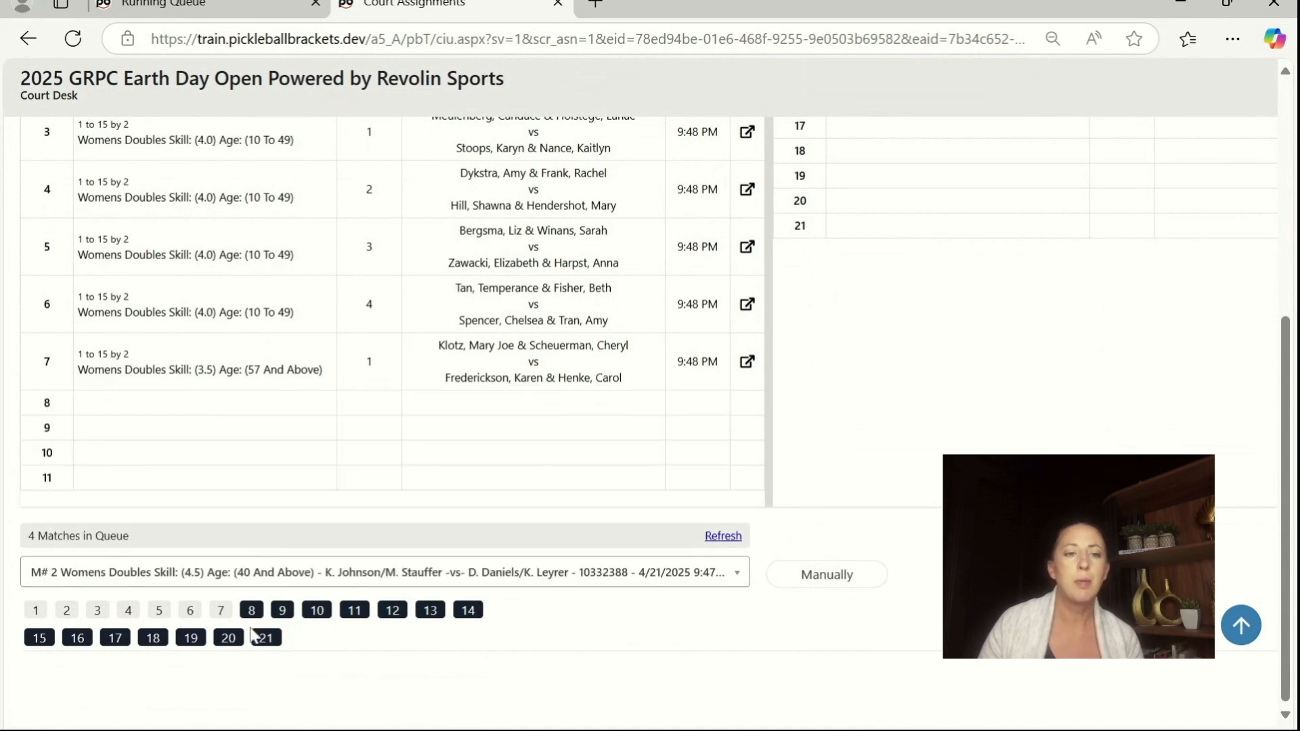
pyautogui.click(256, 610)
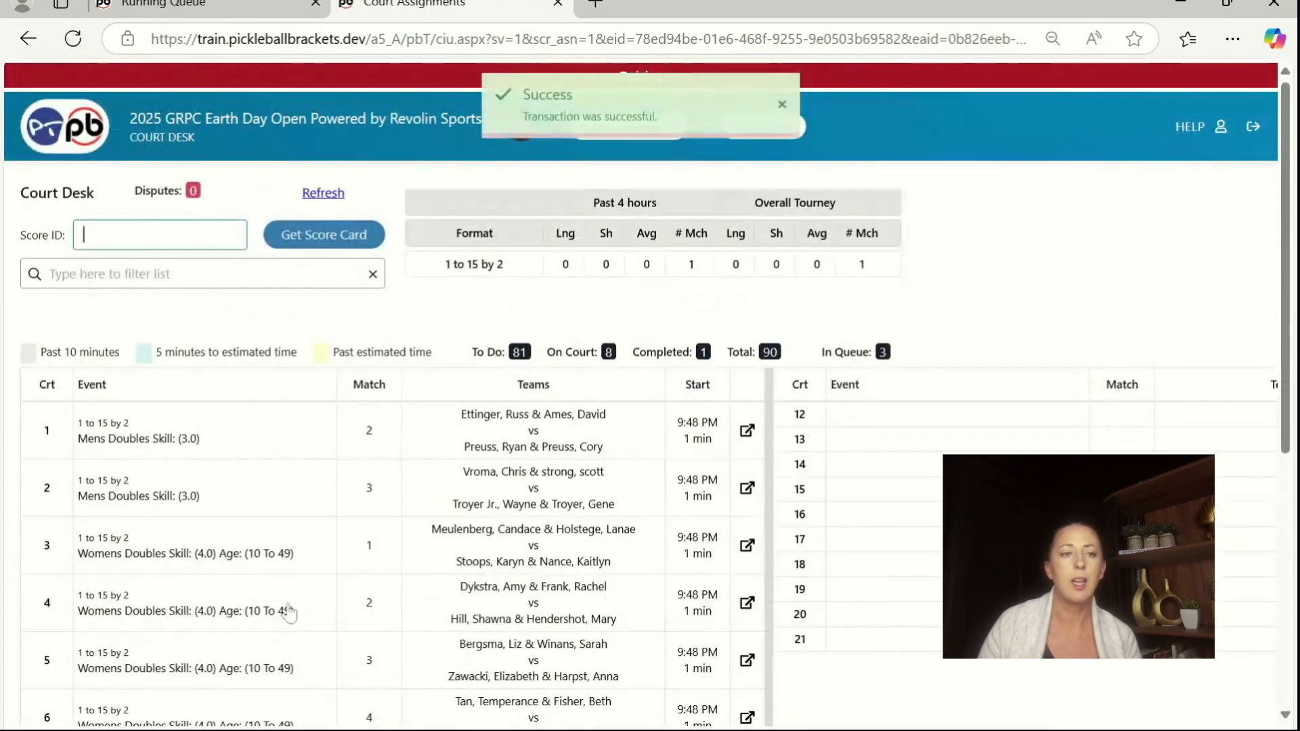
pyautogui.scroll(-6, 312, 616)
pyautogui.scroll(-1, 332, 637)
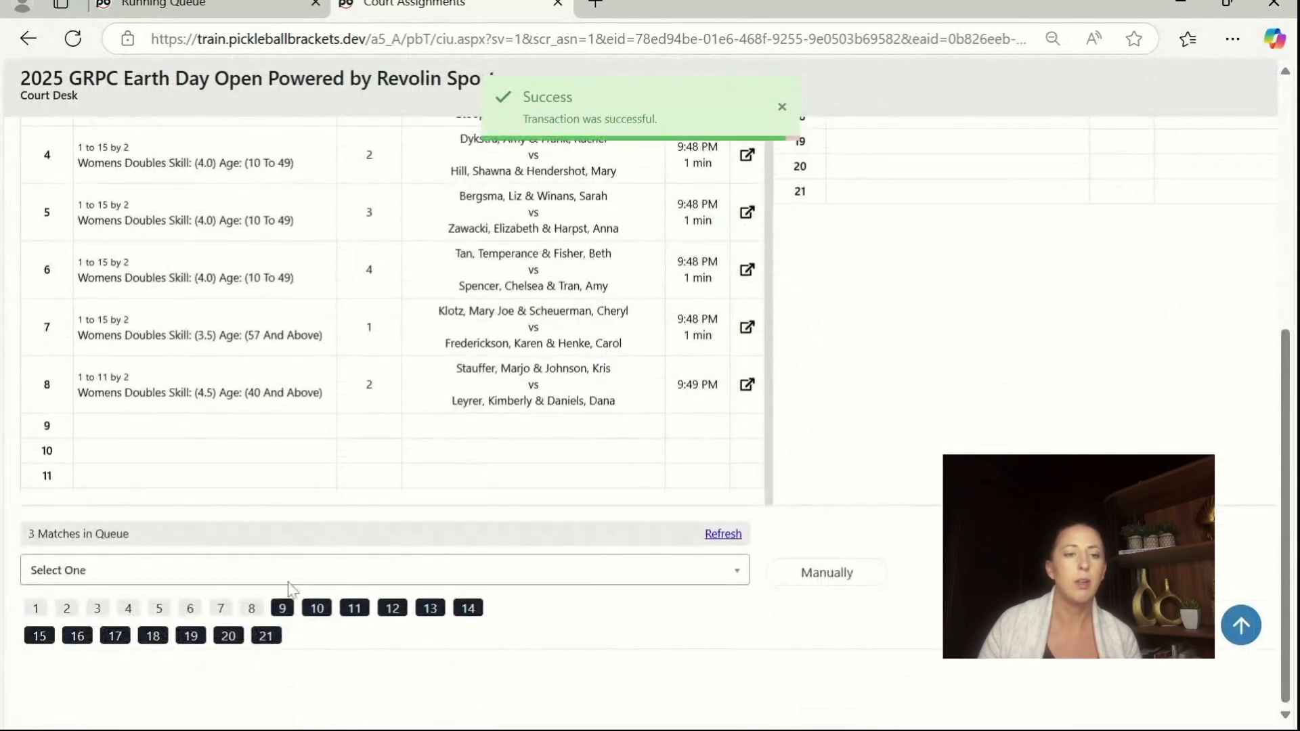
# Step: Assign Womens Doubles Skill: (4.5) Age: (40 And Above) match 1 from the queue to court 9
pyautogui.click(285, 571)
pyautogui.click(290, 536)
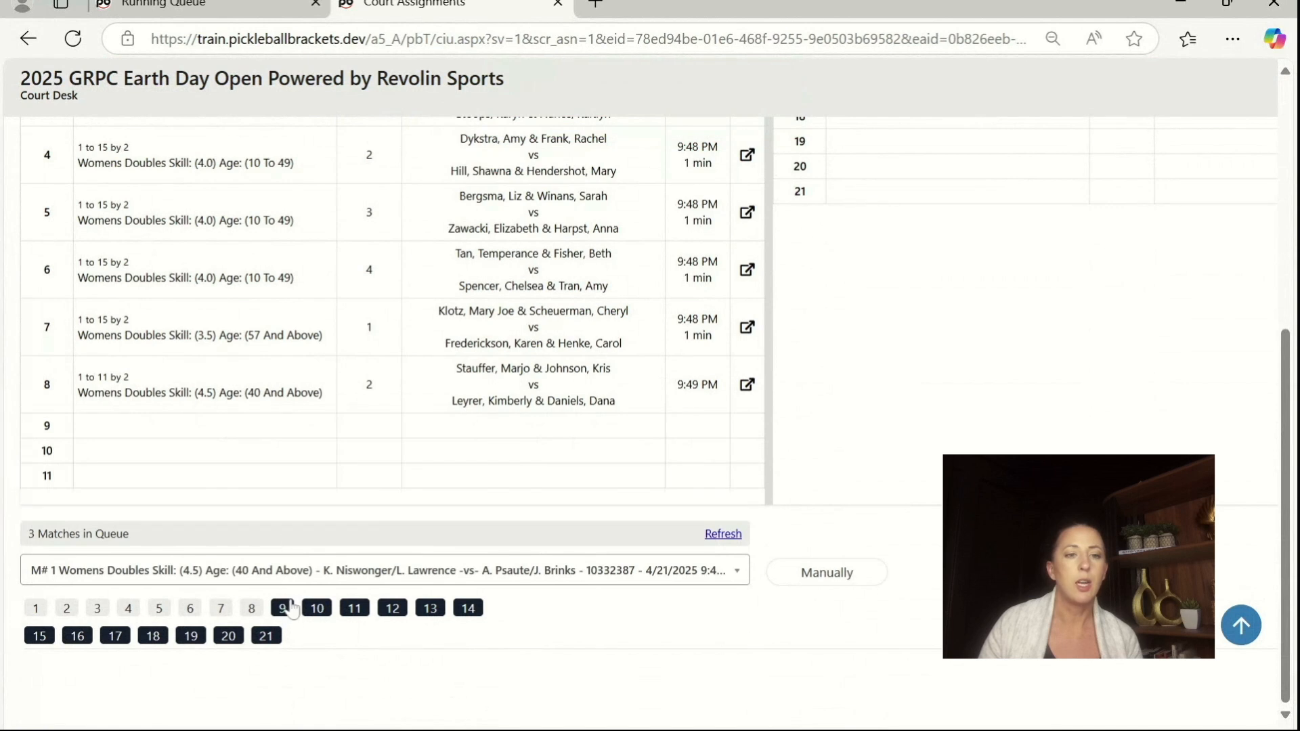
pyautogui.click(291, 607)
# Step: Assign Womens Doubles Skill: (3.5) Age: (57 And Above) match 3 from the queue to court 10
pyautogui.scroll(-6, 318, 640)
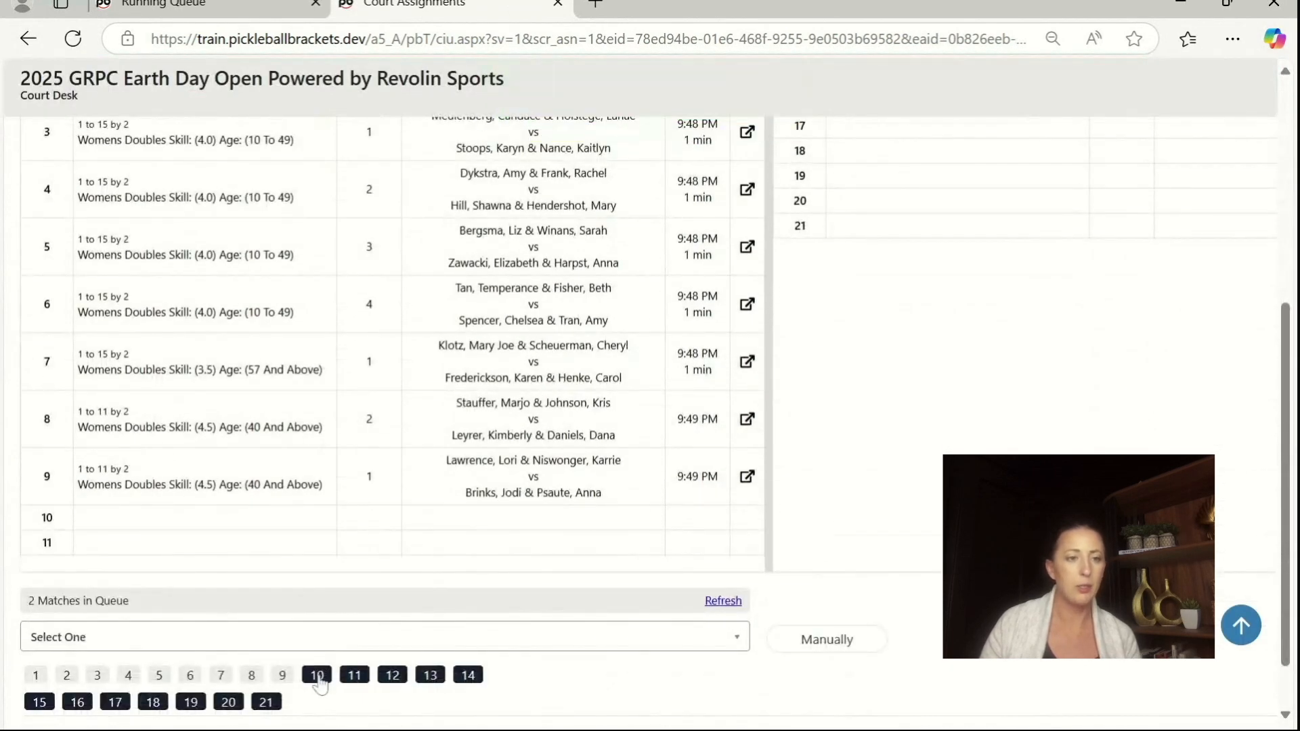
pyautogui.click(317, 676)
pyautogui.click(618, 487)
pyautogui.click(278, 630)
pyautogui.click(313, 609)
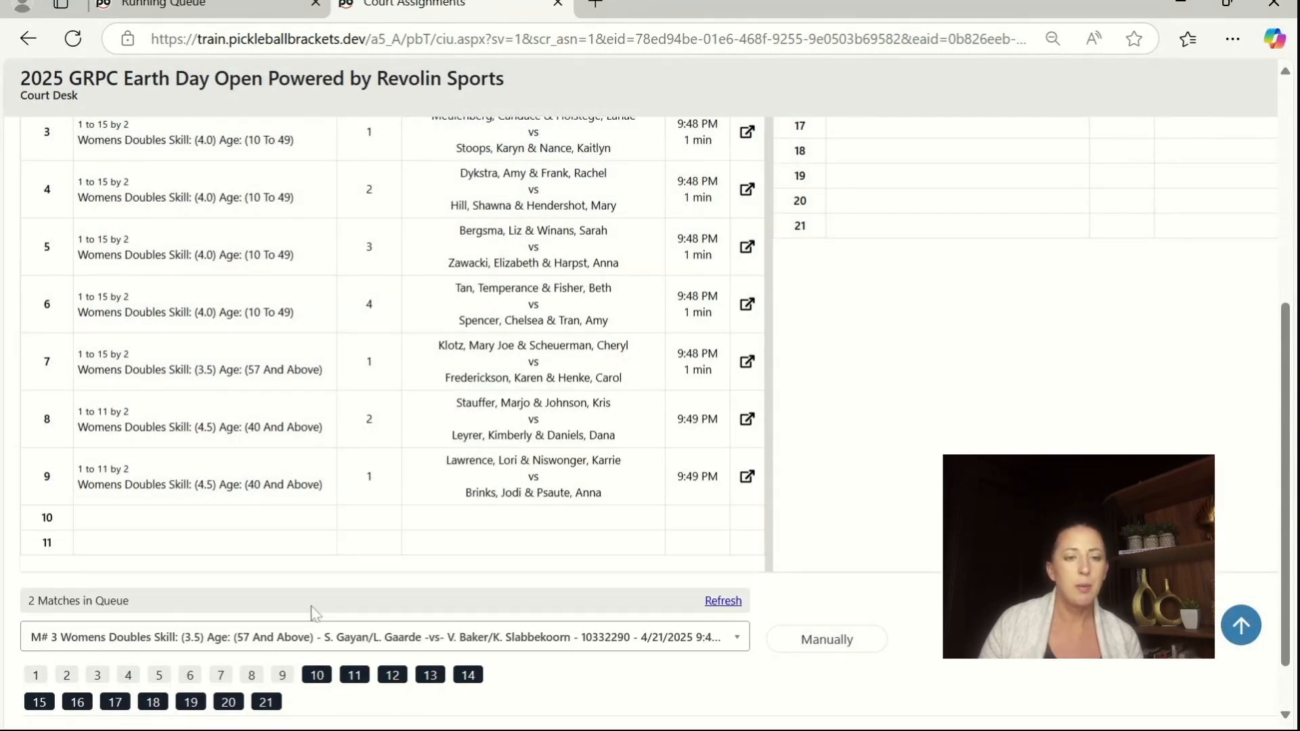
pyautogui.click(319, 676)
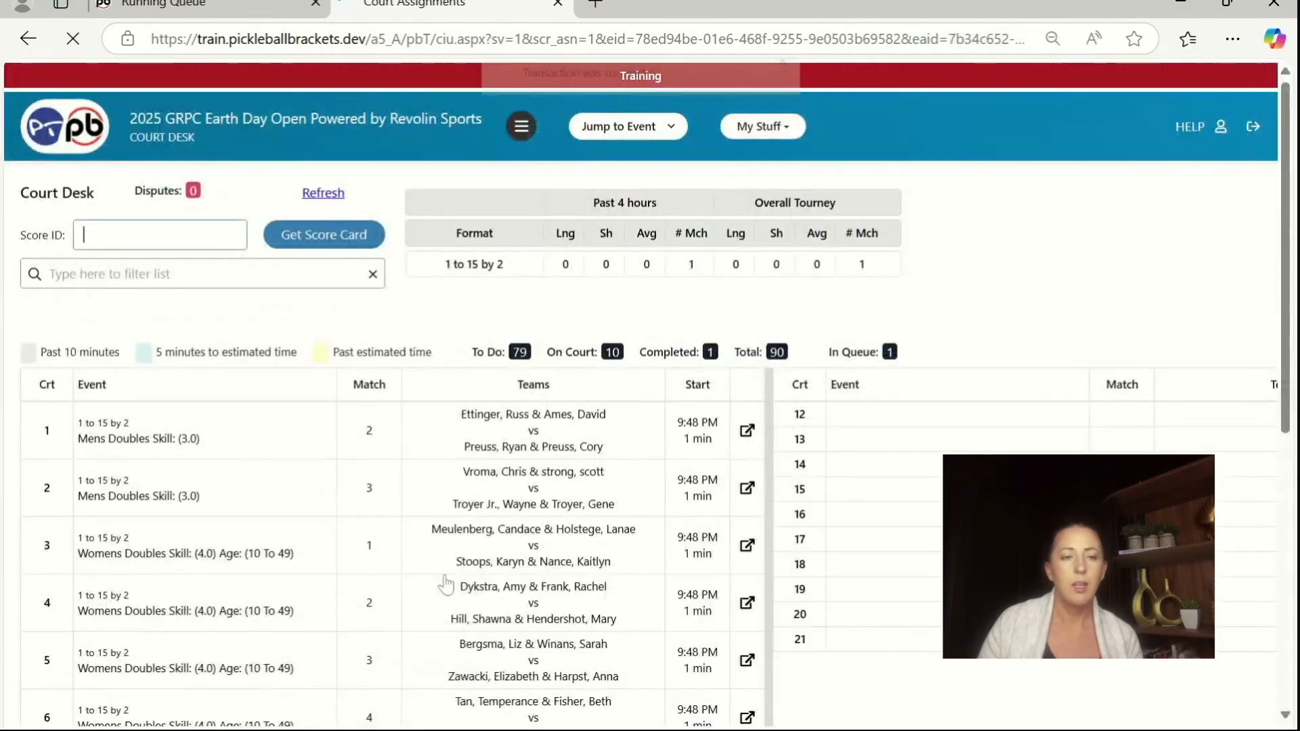
# Step: Assign Womens Doubles Skill: (3.5) Age: (57 And Above) match 2, the last queued match, to court 11
pyautogui.scroll(-8, 444, 577)
pyautogui.click(374, 573)
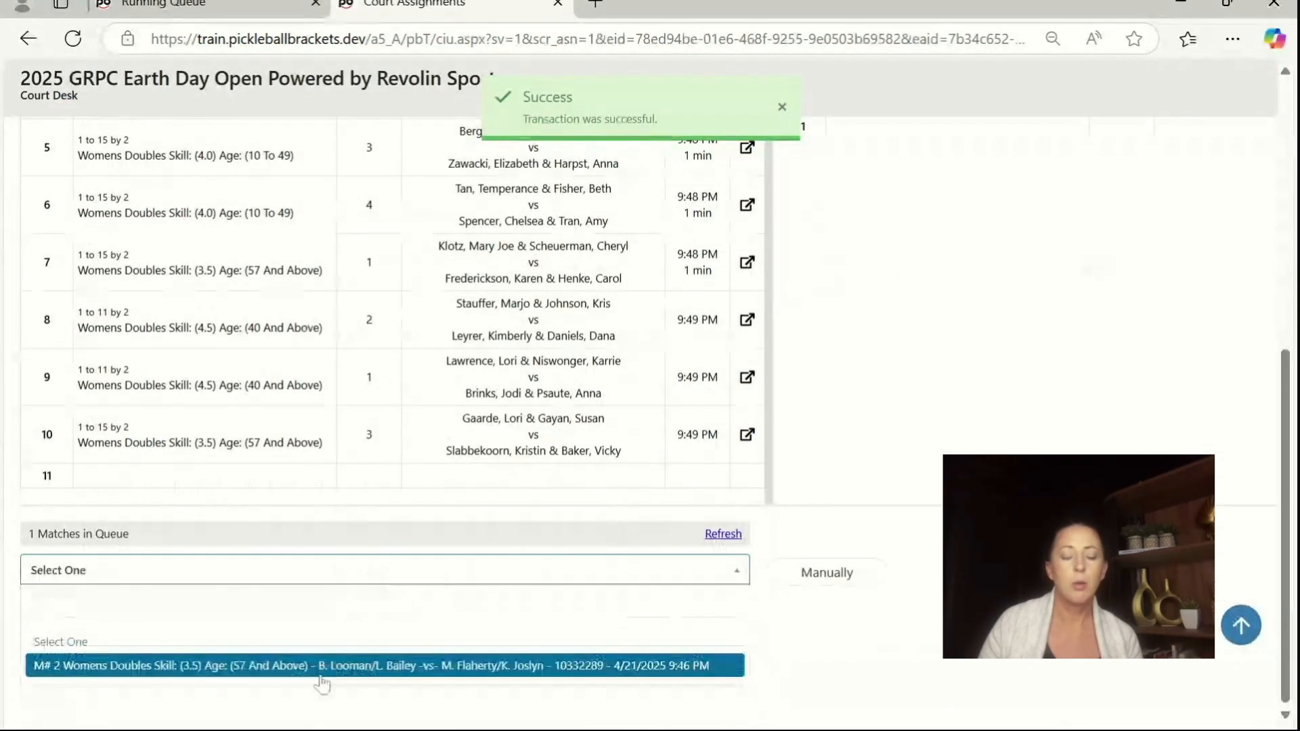
pyautogui.click(323, 667)
pyautogui.click(351, 607)
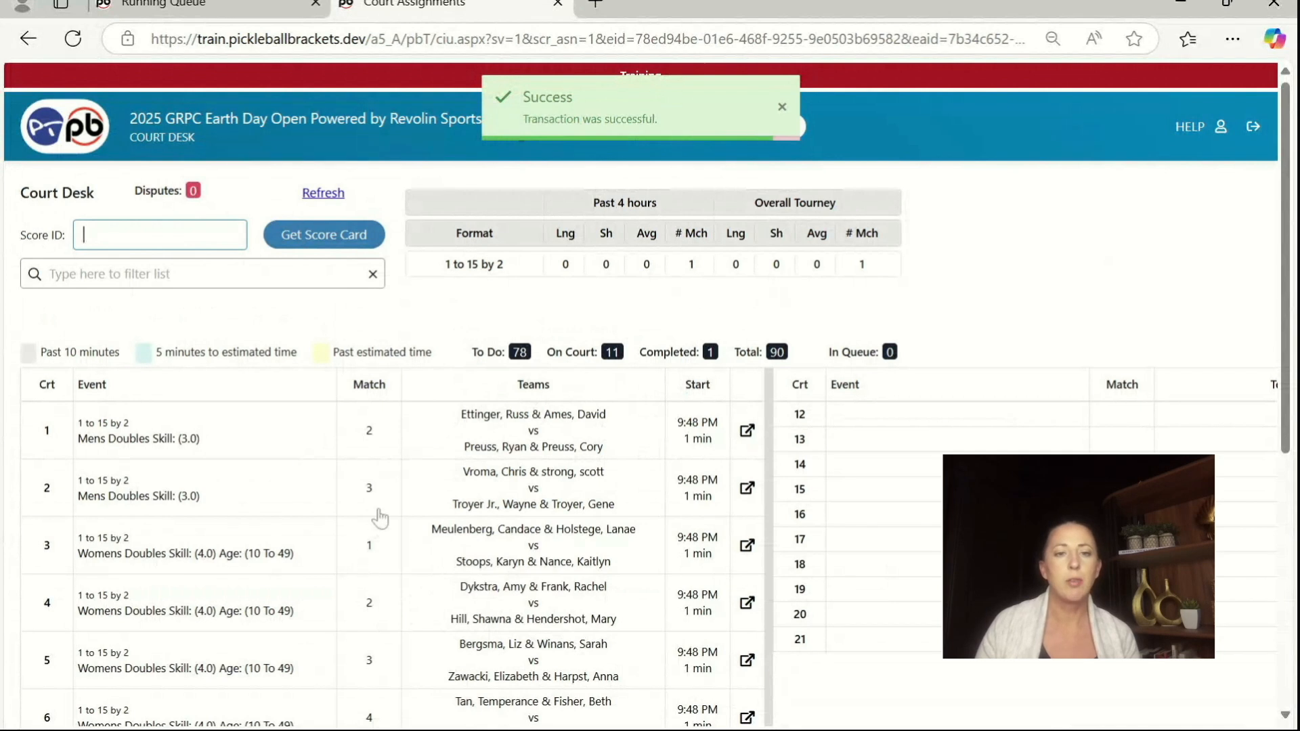
# Step: Record and save the court 3 score for Womens Doubles (4.0) match 1: 15 for the first-listed team, 12 for the second
pyautogui.scroll(-7, 395, 508)
pyautogui.scroll(4, 430, 500)
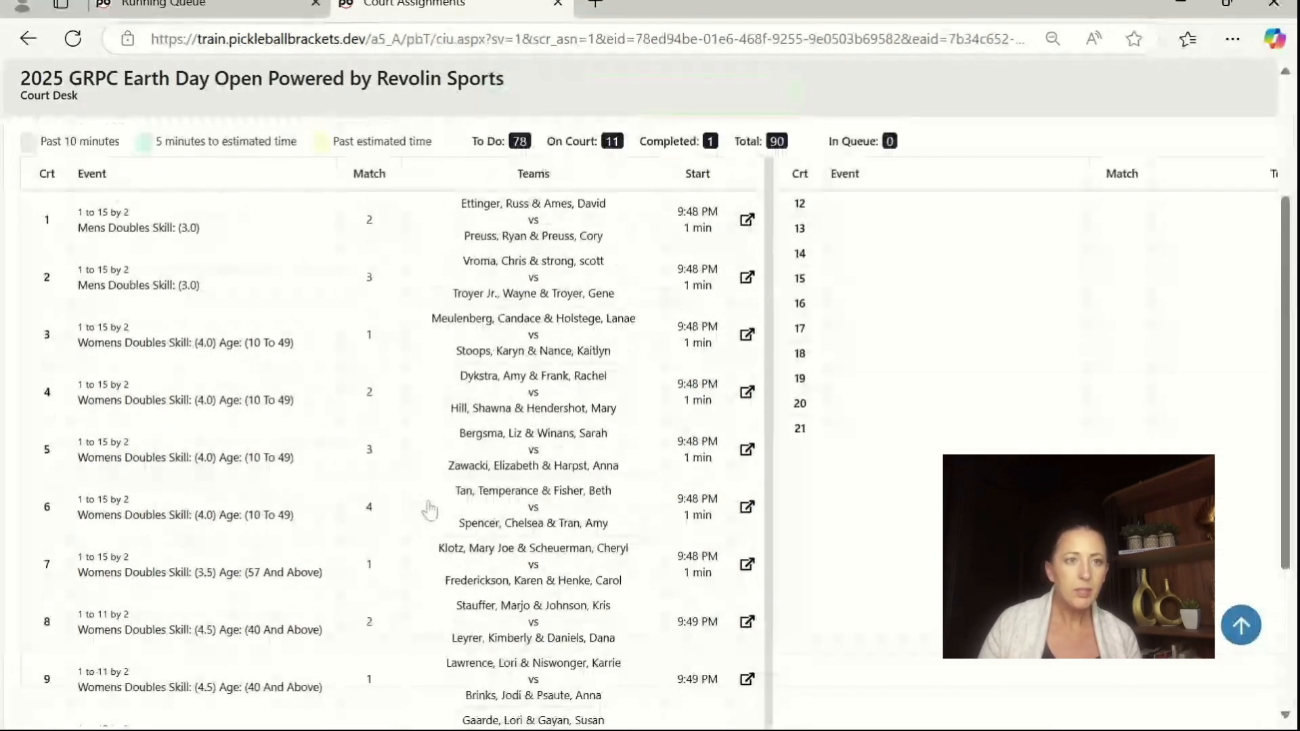
pyautogui.scroll(4, 429, 509)
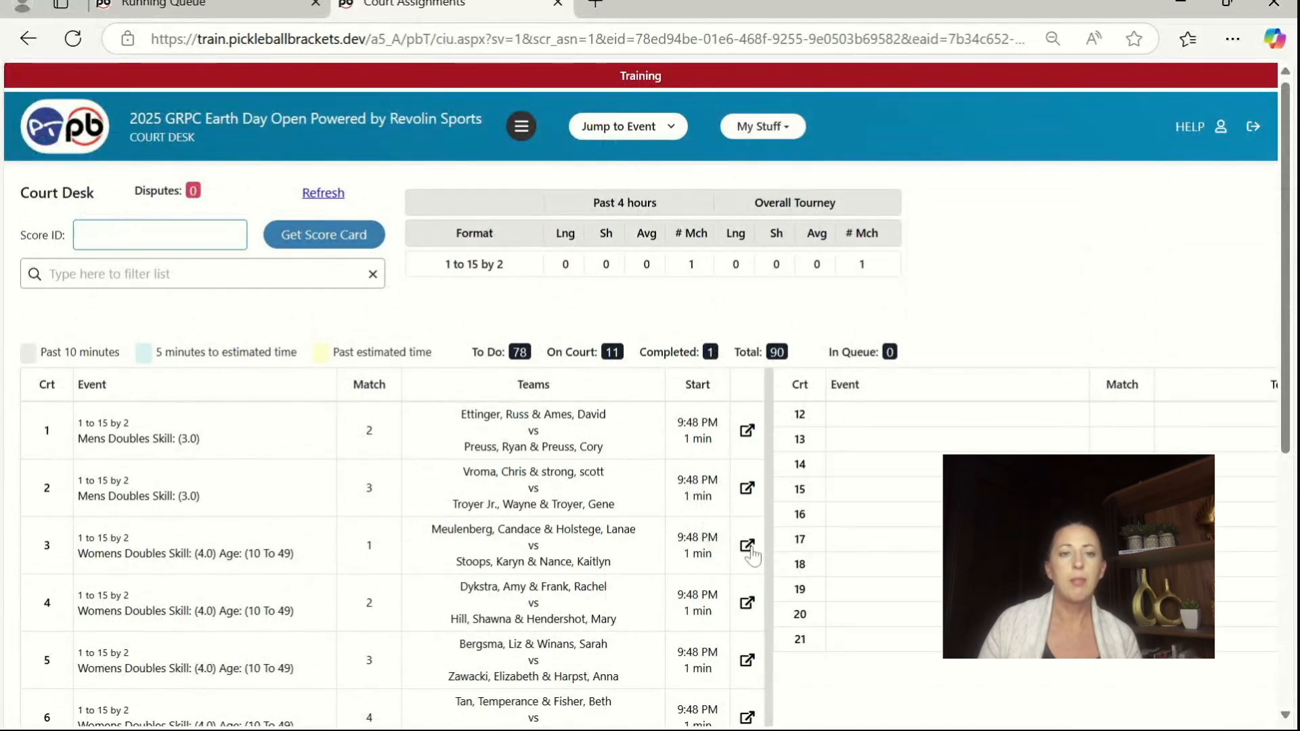
pyautogui.click(582, 560)
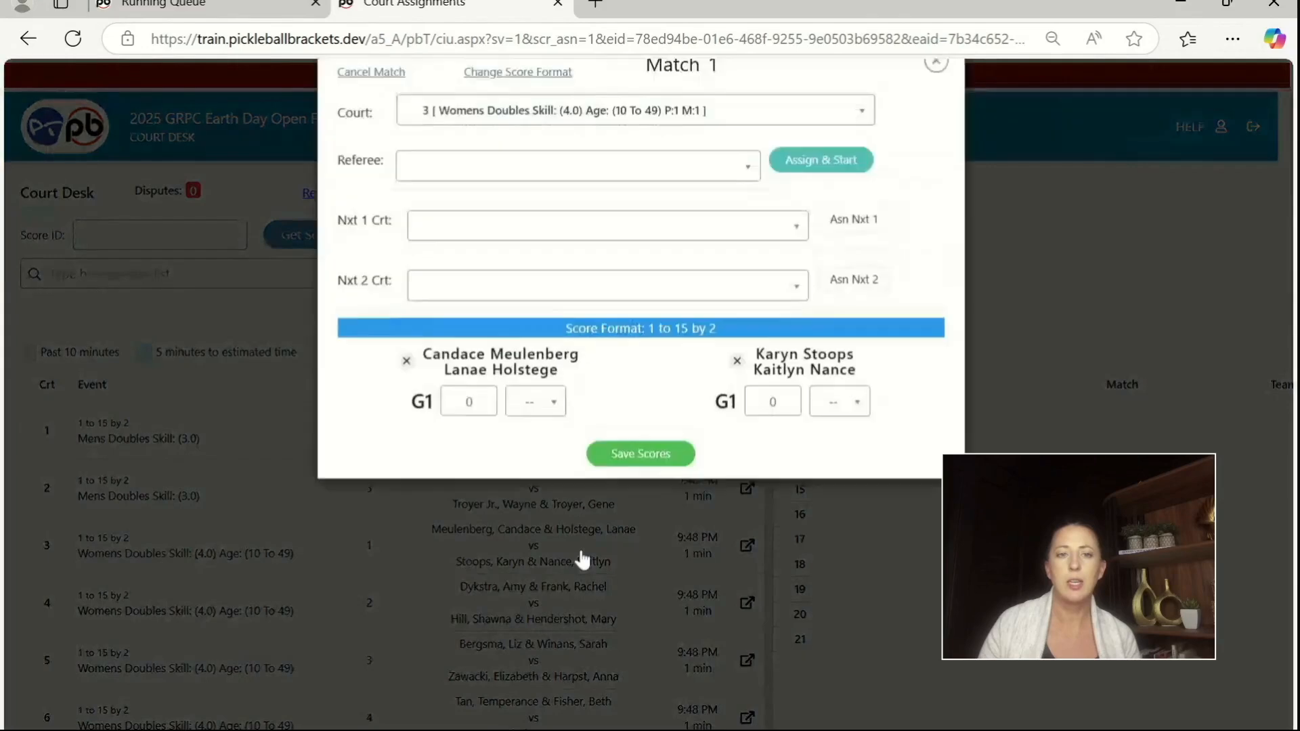
pyautogui.write('15')
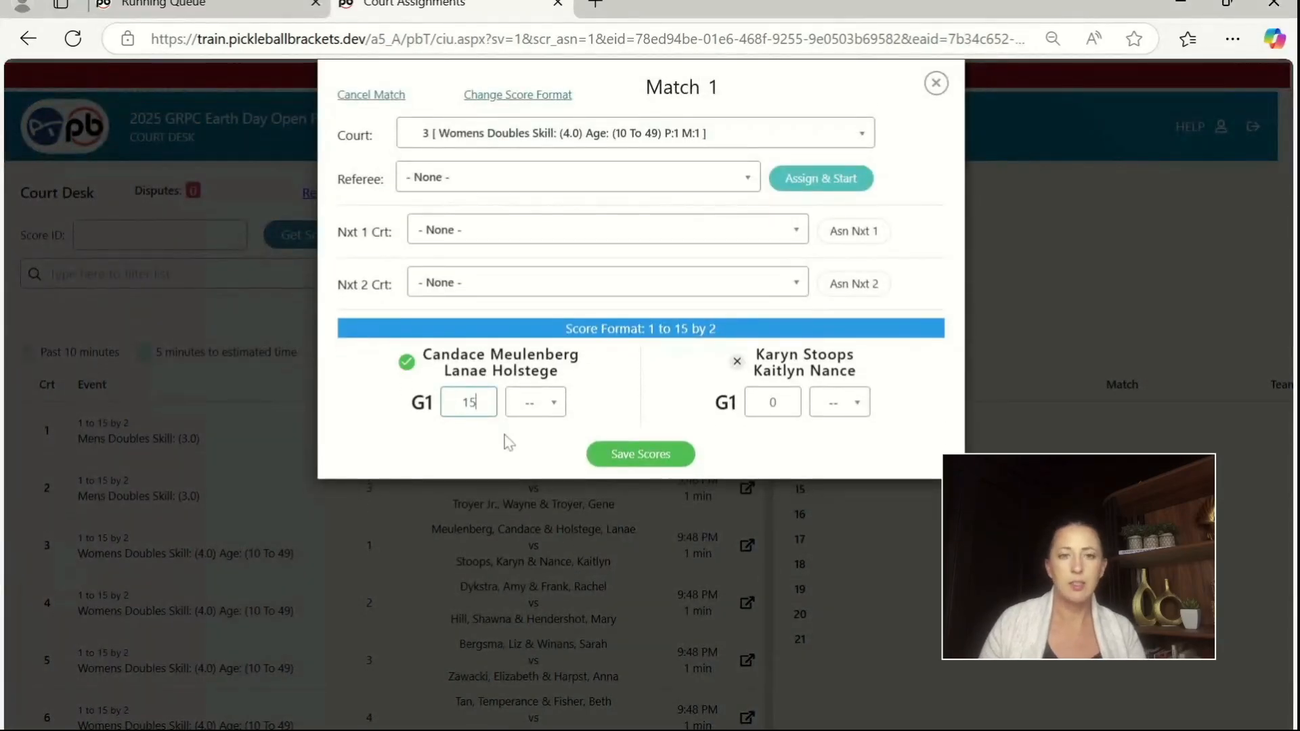
pyautogui.click(773, 402)
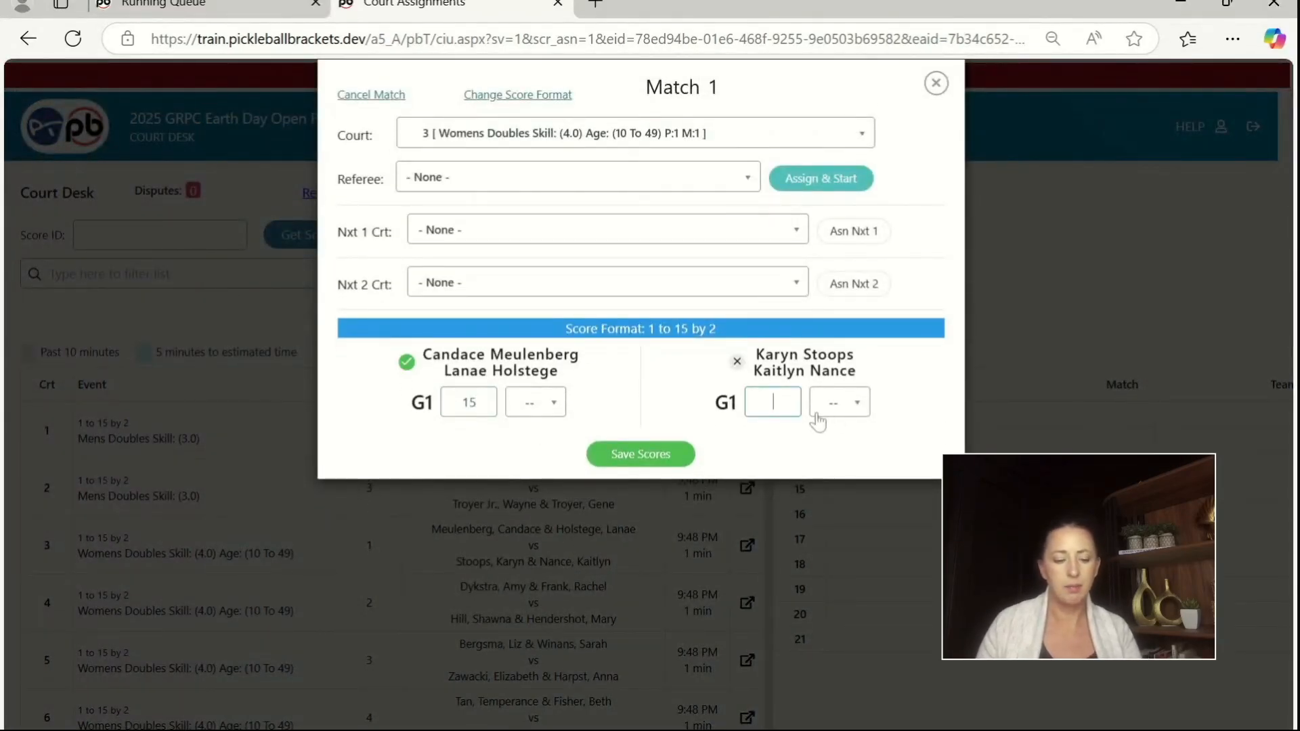
pyautogui.write('12')
pyautogui.click(665, 460)
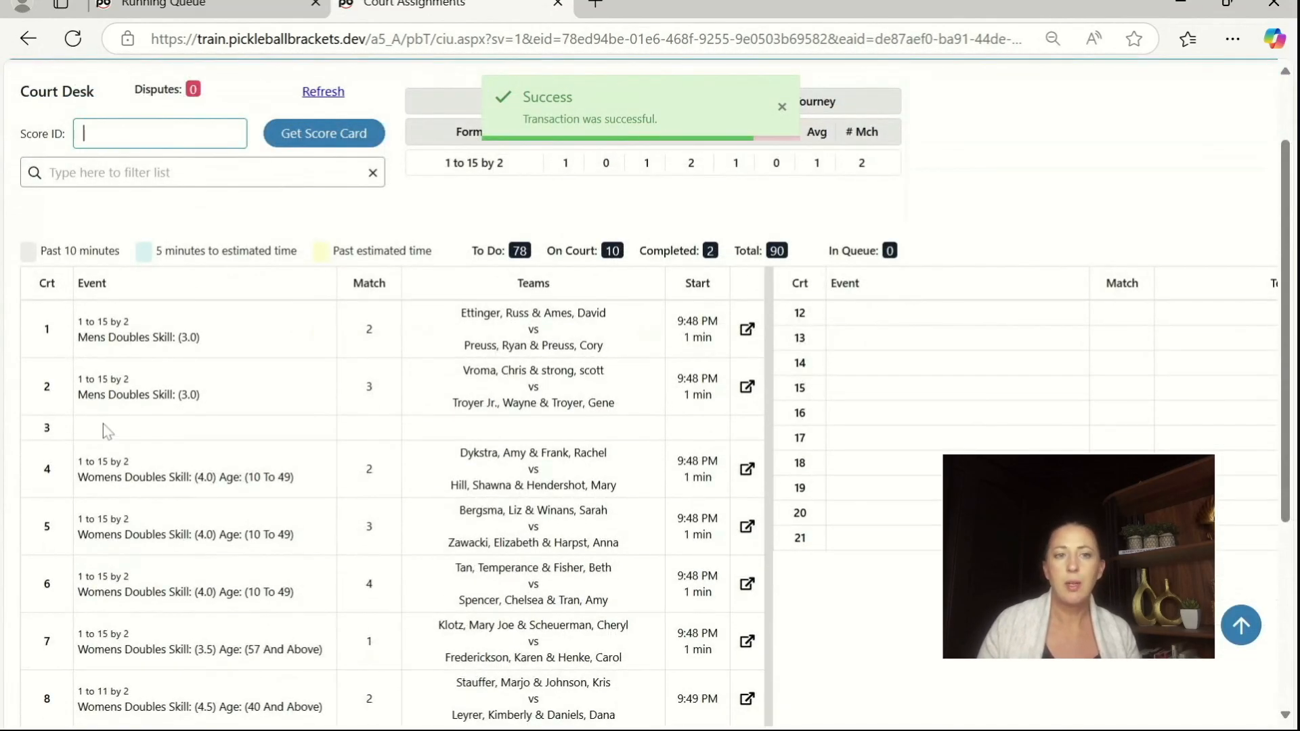
# Step: Record and save the court 5 score for Womens Doubles (4.0) match 3: 12 for the first-listed team, 15 for the second
pyautogui.click(248, 537)
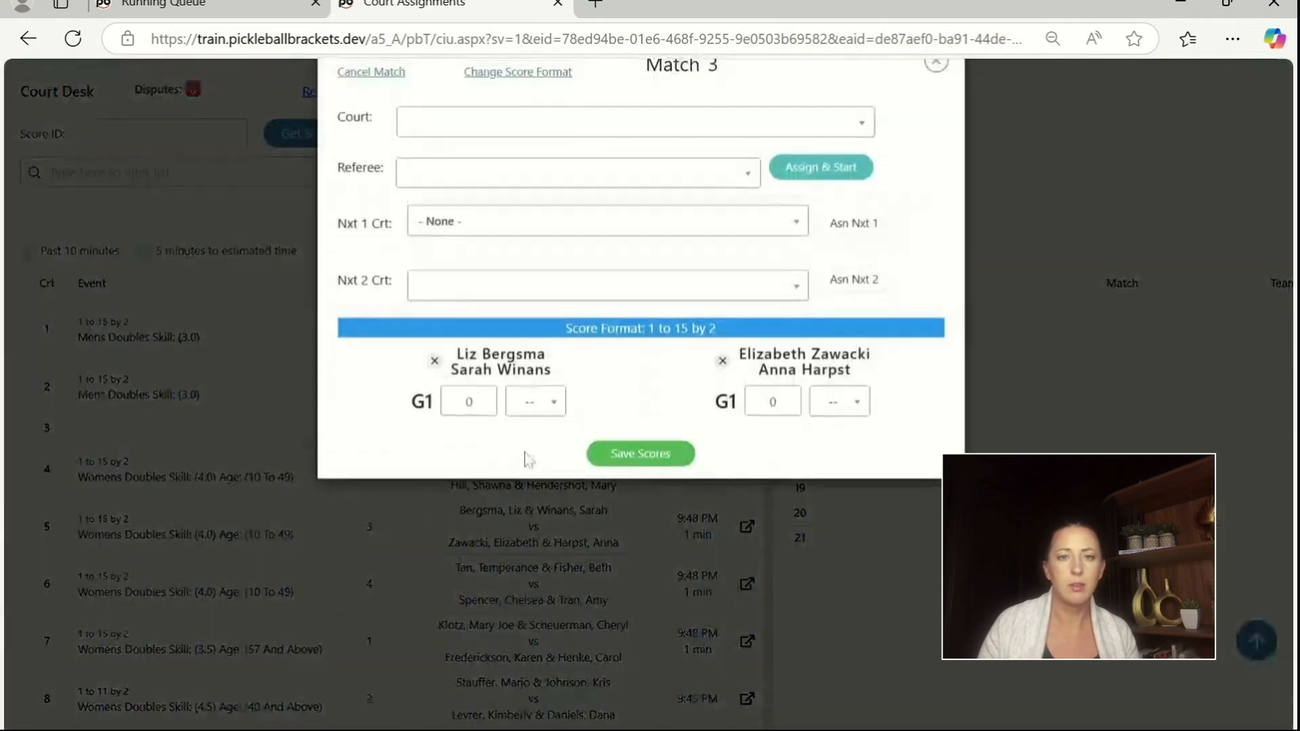
pyautogui.write('12')
pyautogui.press('Tab')
pyautogui.press('Tab')
pyautogui.write('15')
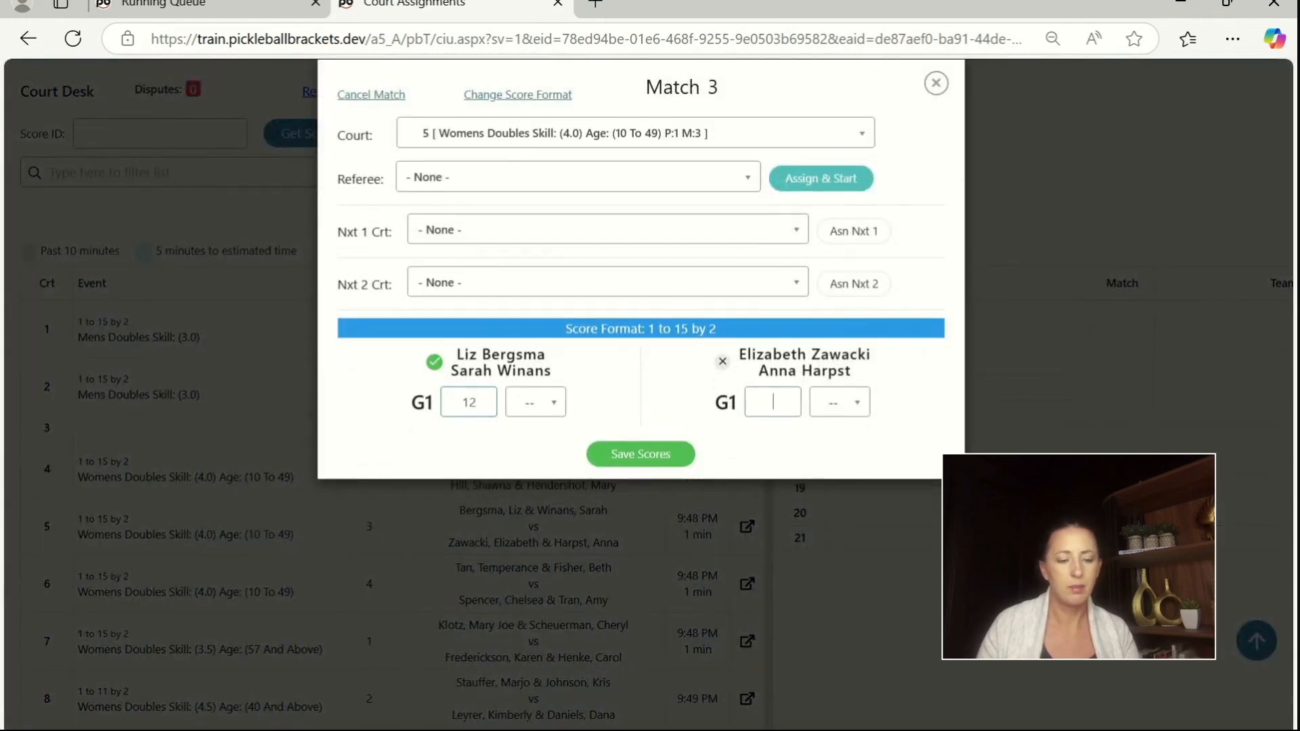
pyautogui.click(608, 467)
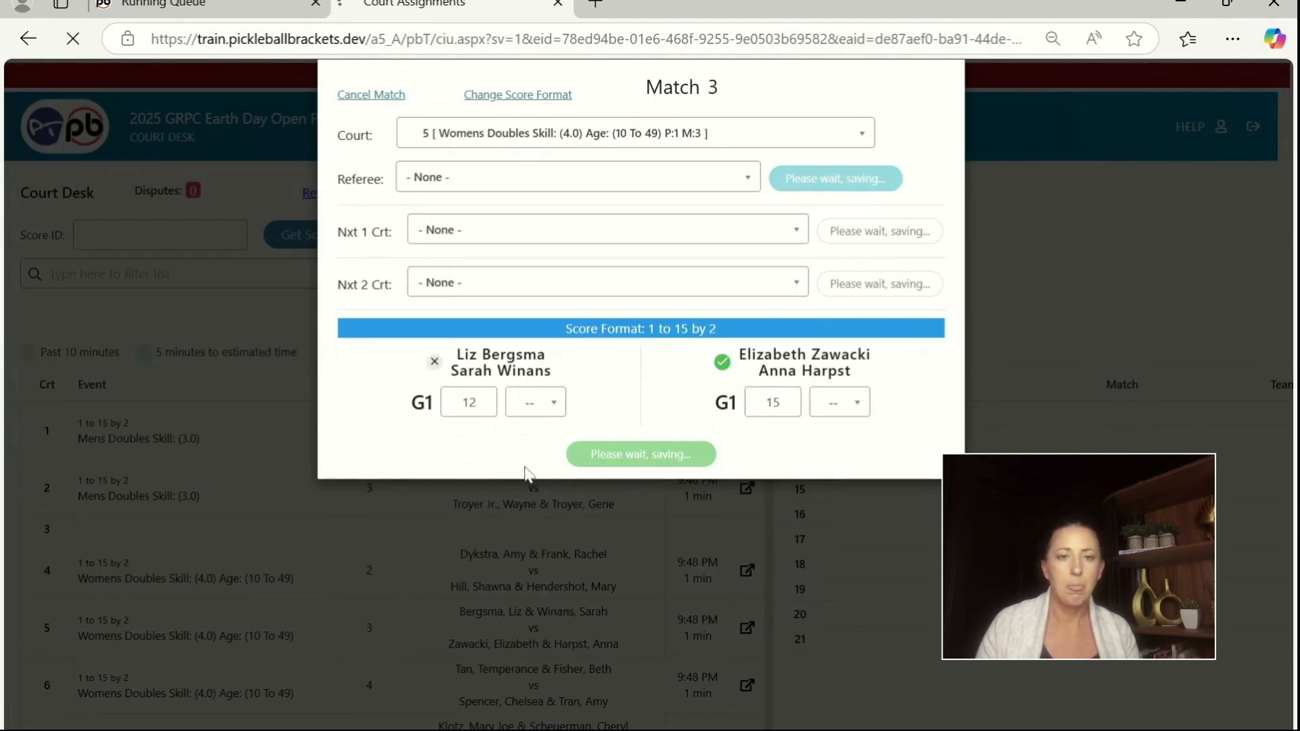
# Step: View the Womens Doubles Skill: (3.5) Age: (57 And Above) pool page linked from court 7 and return to the Court Desk
pyautogui.scroll(-3, 610, 528)
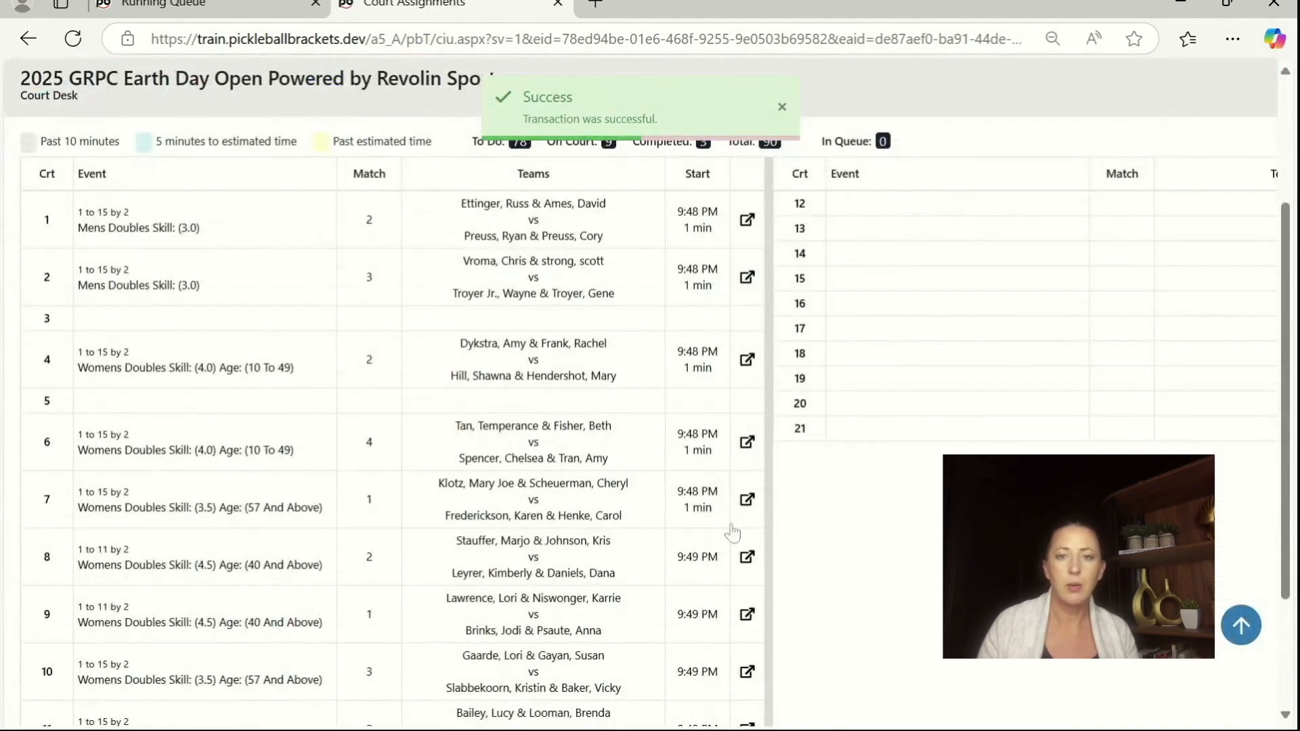
pyautogui.click(747, 501)
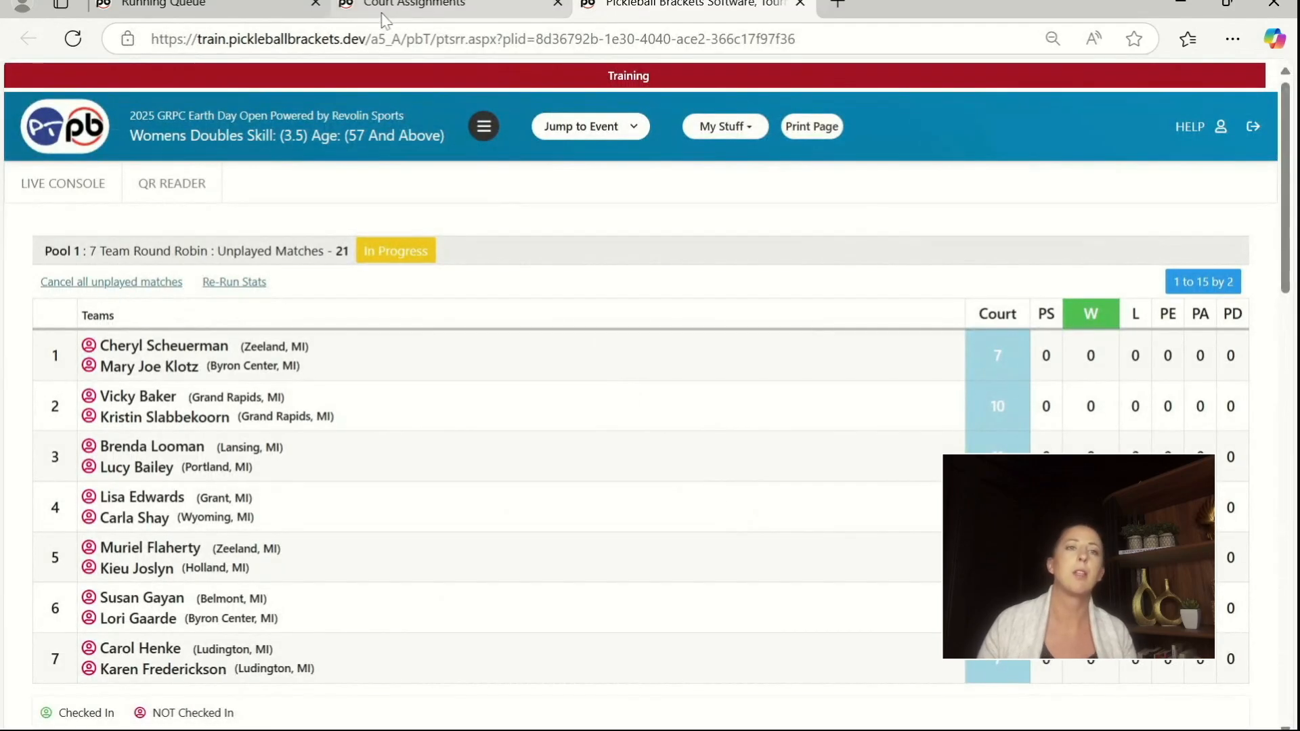
pyautogui.click(413, 10)
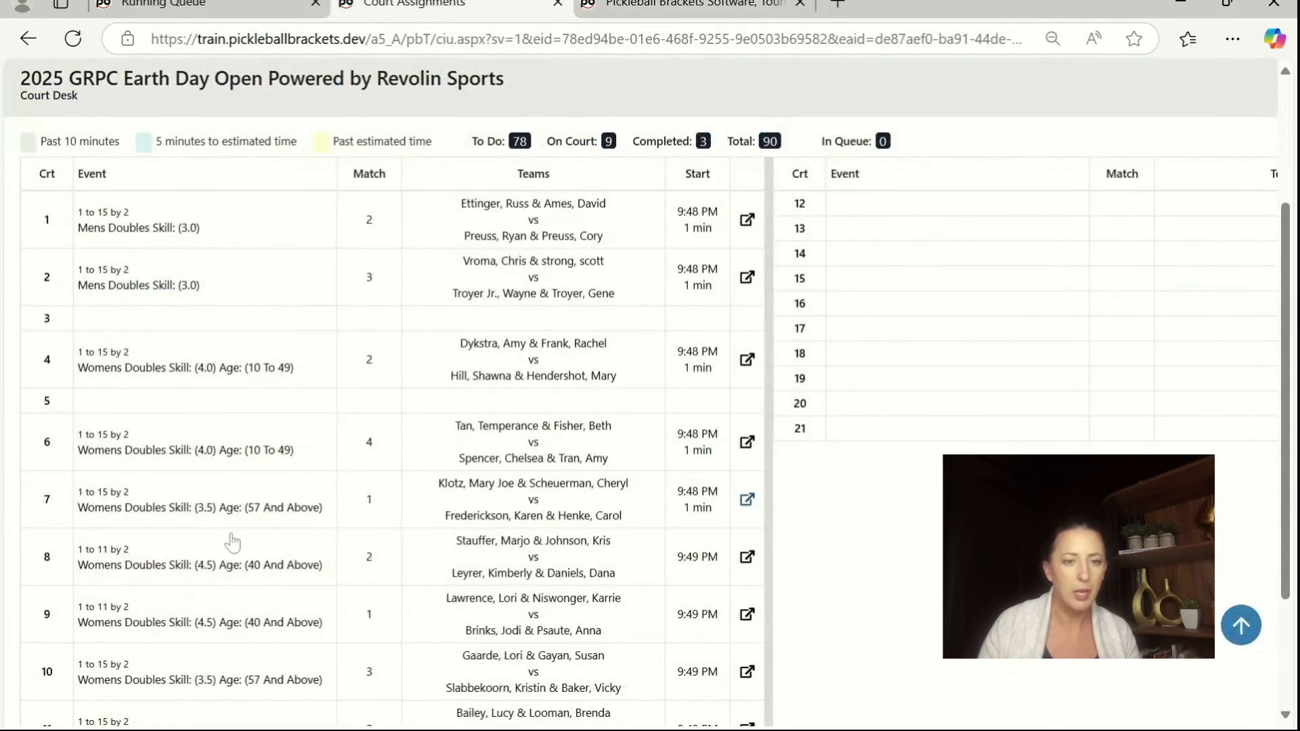
# Step: Record and save the court 8 score for Womens Doubles (4.5) match 2: 15 for the first-listed team, 13 for the second
pyautogui.scroll(-2, 244, 540)
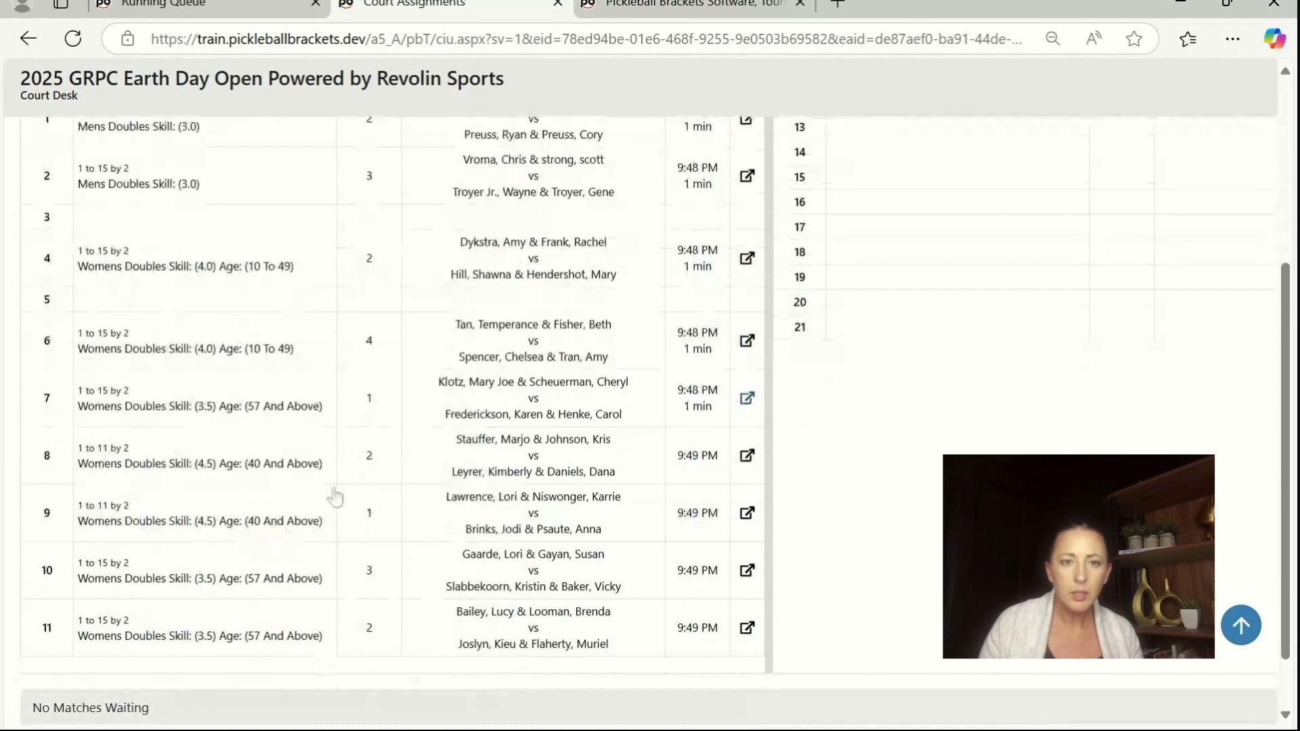
pyautogui.click(551, 450)
pyautogui.click(470, 417)
pyautogui.write('1')
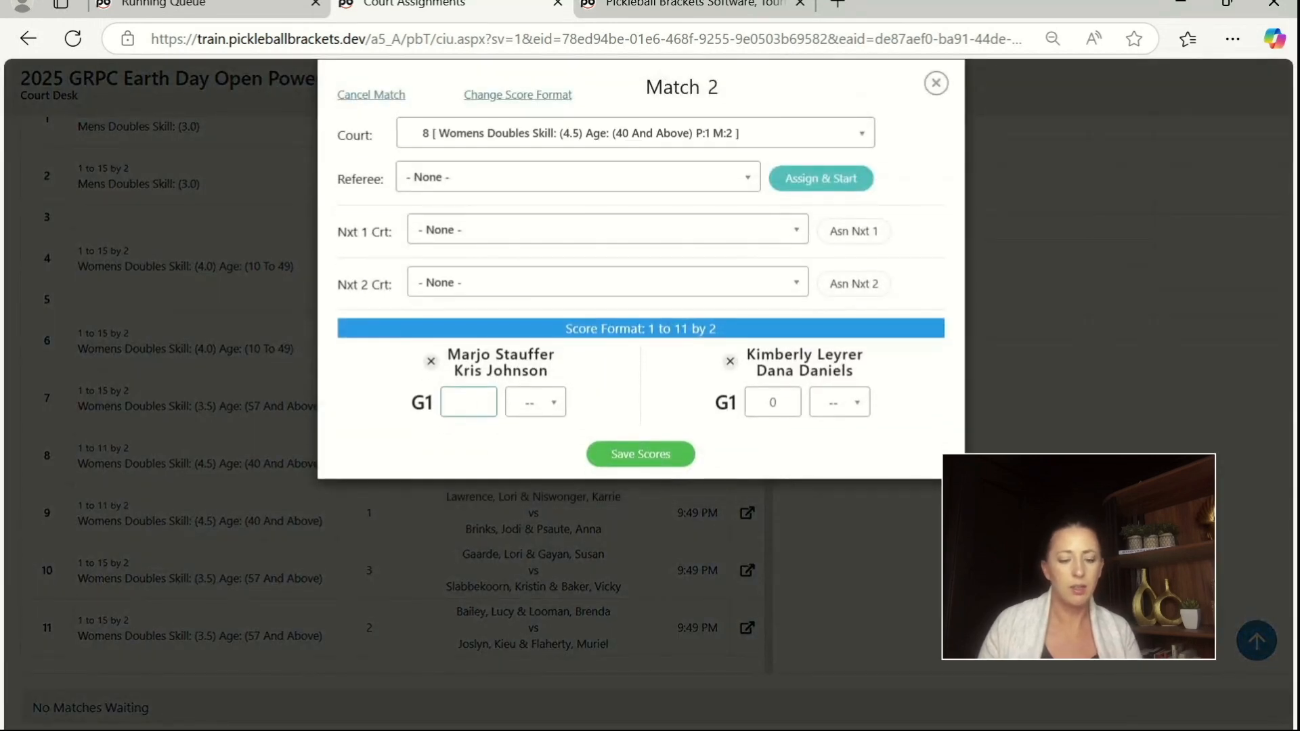
pyautogui.write('5')
pyautogui.press('Tab')
pyautogui.write('13')
pyautogui.click(639, 453)
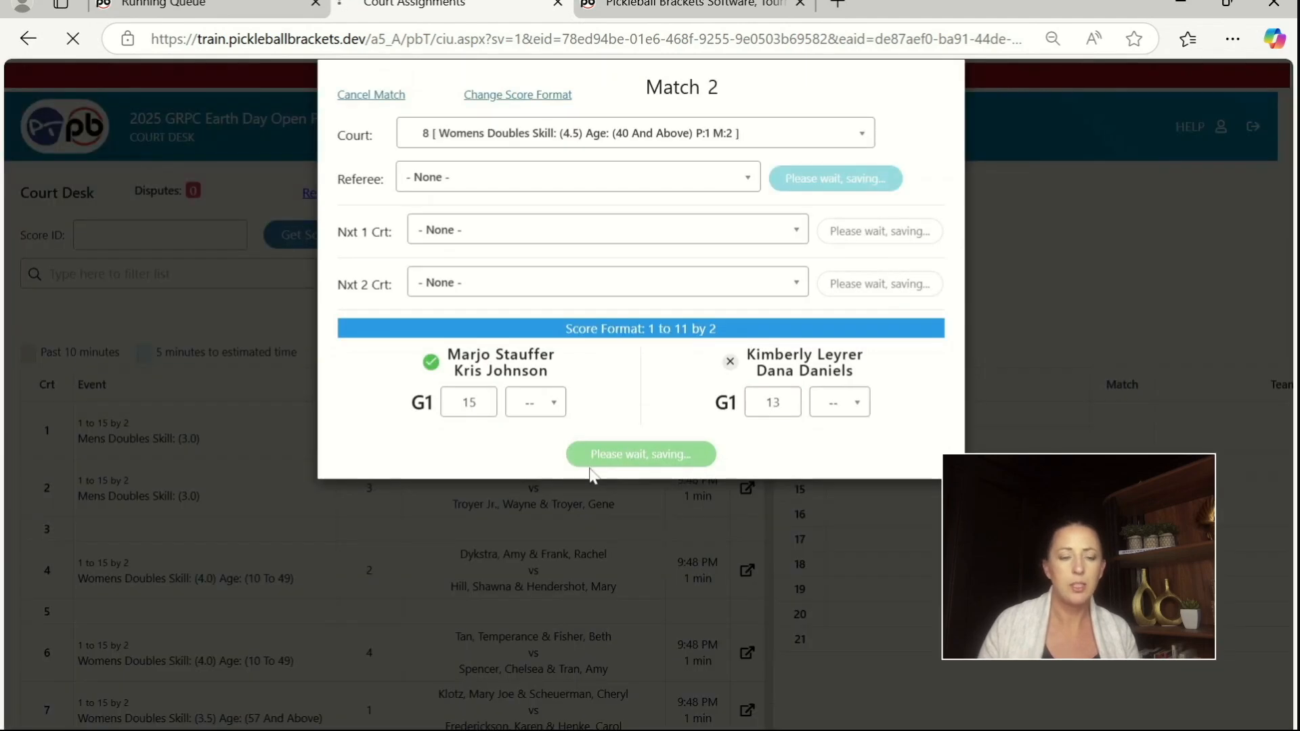
# Step: Record and save the court 7 score for Womens Doubles (3.5) match 1: 13 for the first-listed team, 15 for the second
pyautogui.scroll(-3, 366, 540)
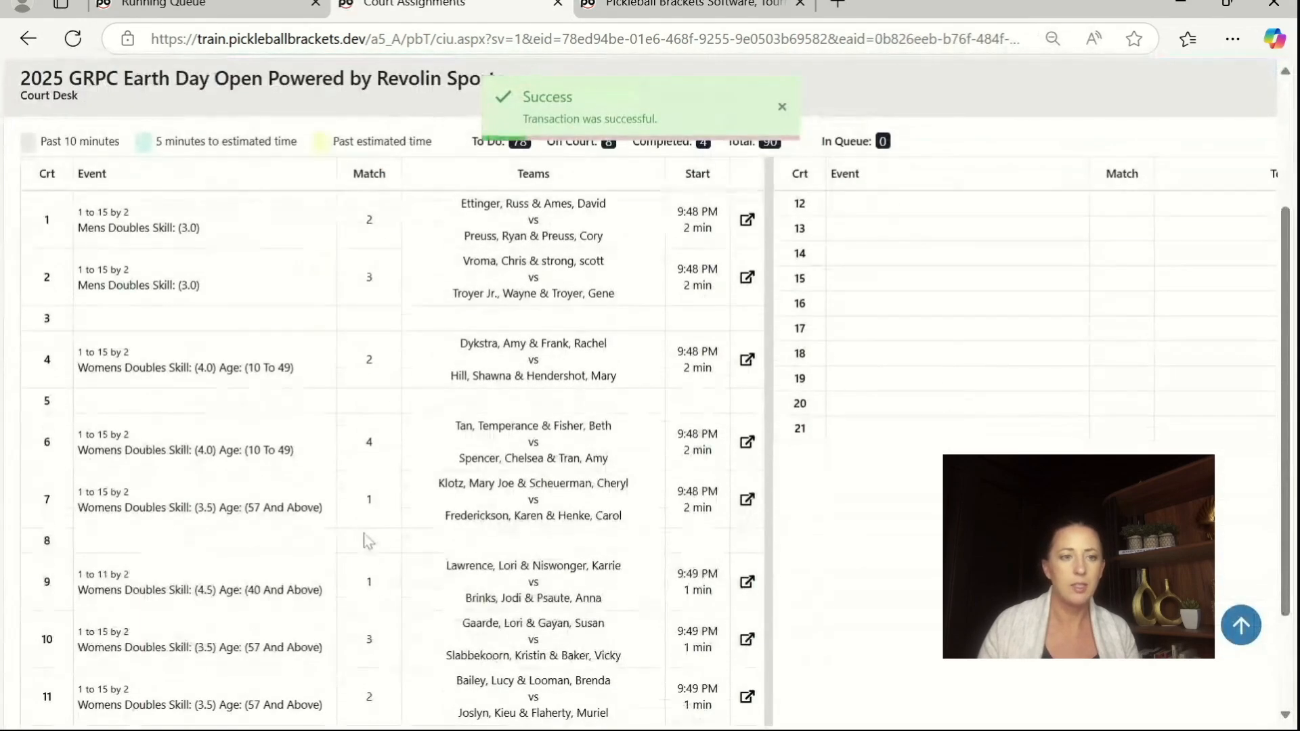
pyautogui.click(532, 513)
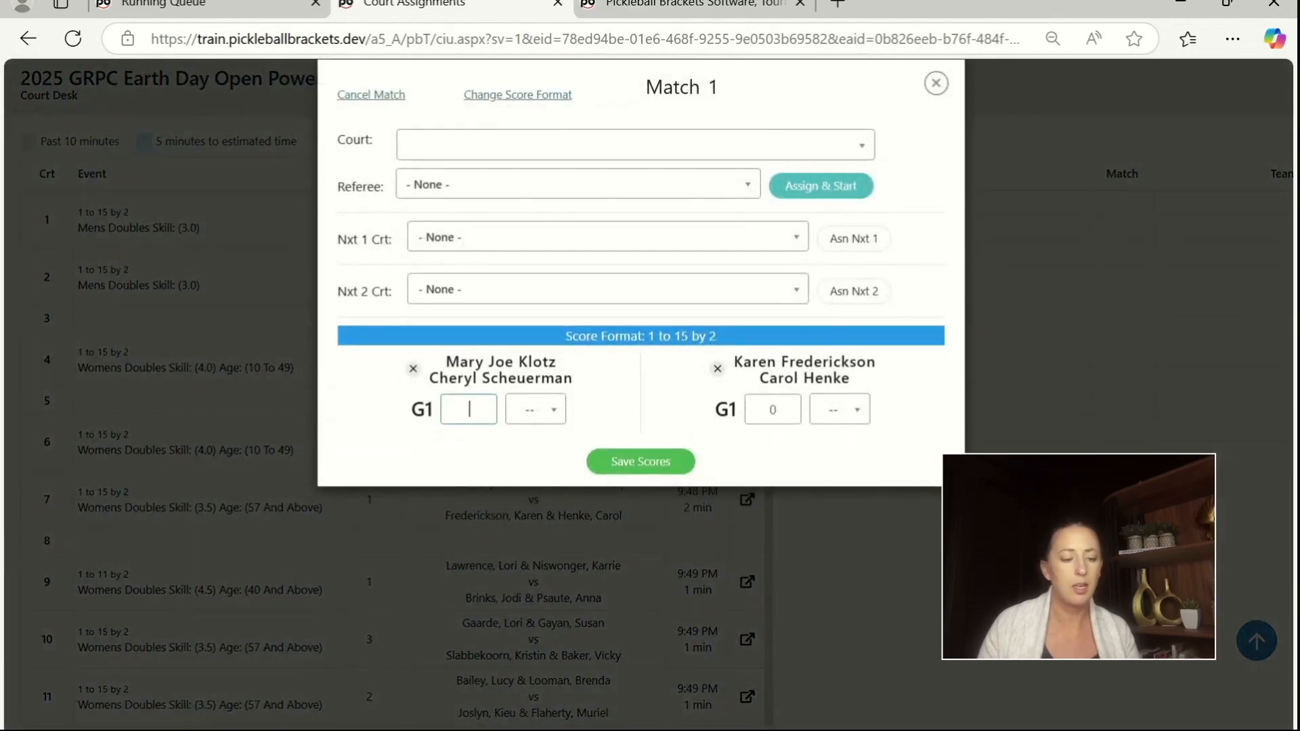
pyautogui.write('13')
pyautogui.press('Tab')
pyautogui.press('Tab')
pyautogui.write('15')
pyautogui.click(646, 460)
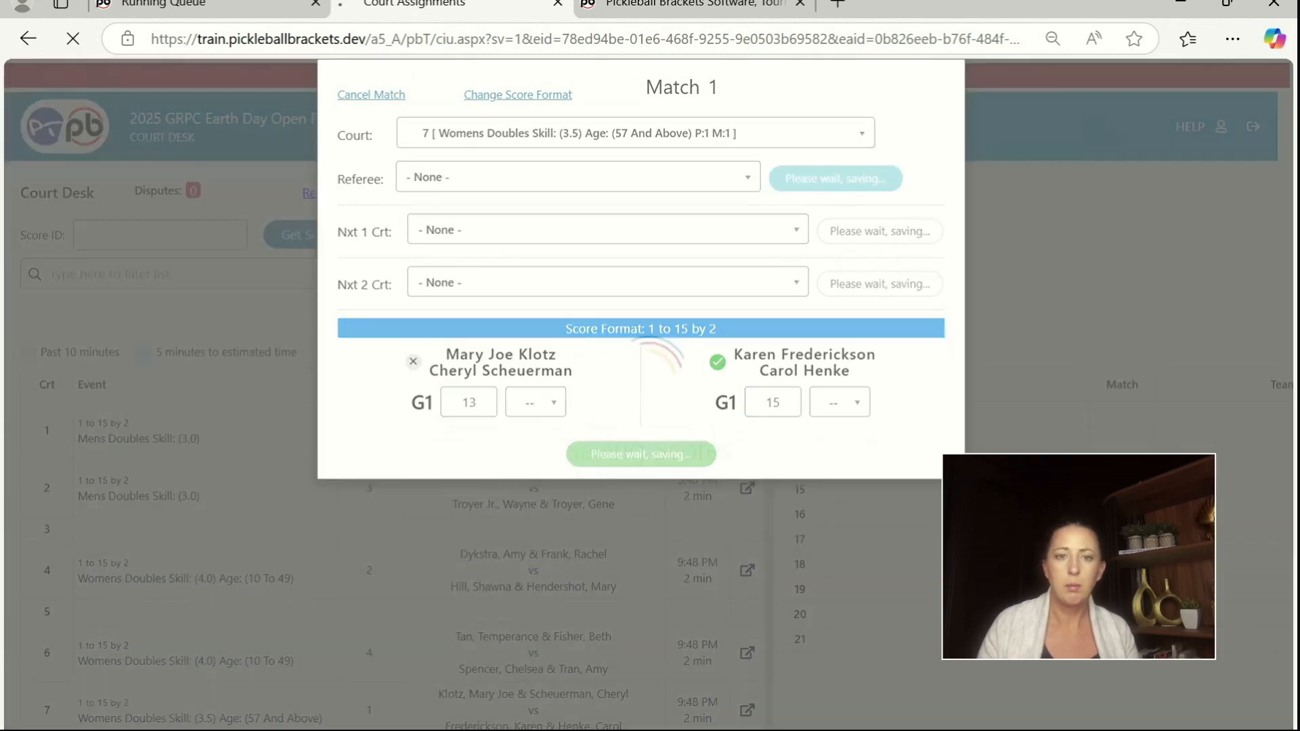
# Step: Review the Court Desk for free courts, matches still in play and matches waiting in the queue
pyautogui.scroll(-5, 338, 523)
pyautogui.scroll(5, 338, 524)
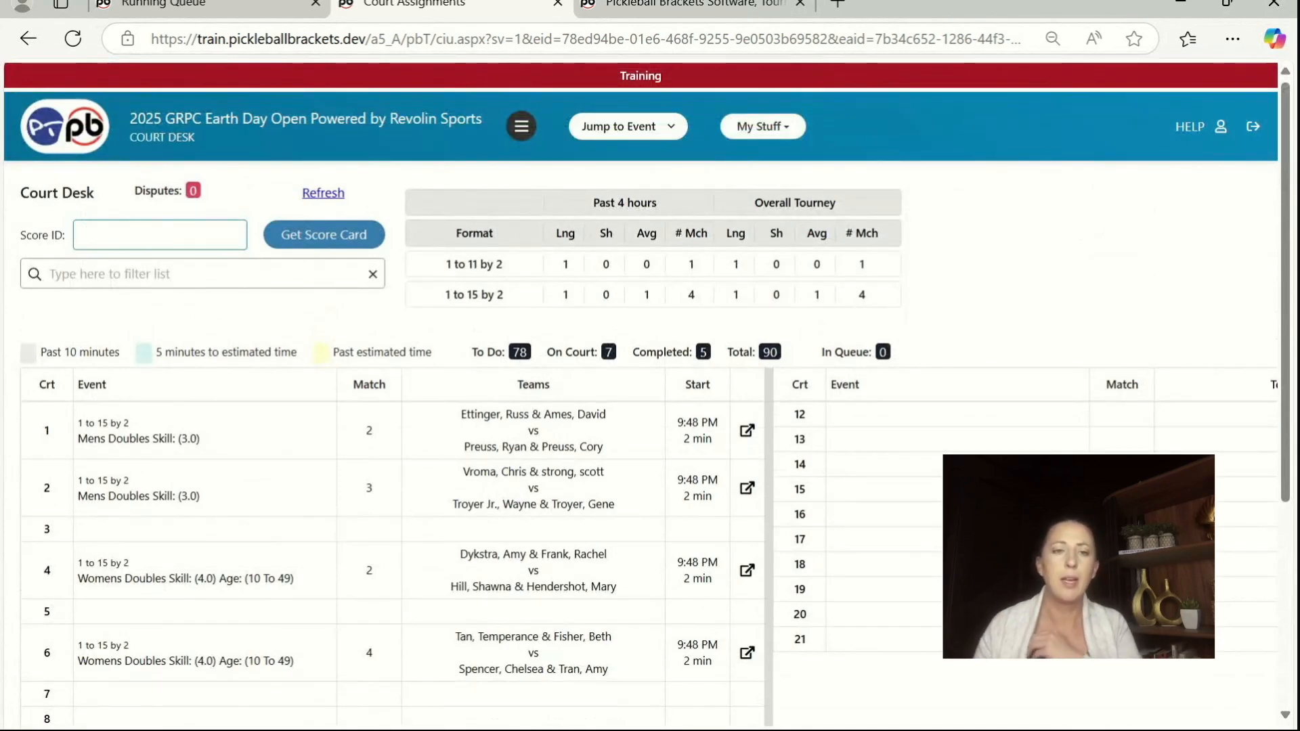
pyautogui.scroll(-1, 427, 542)
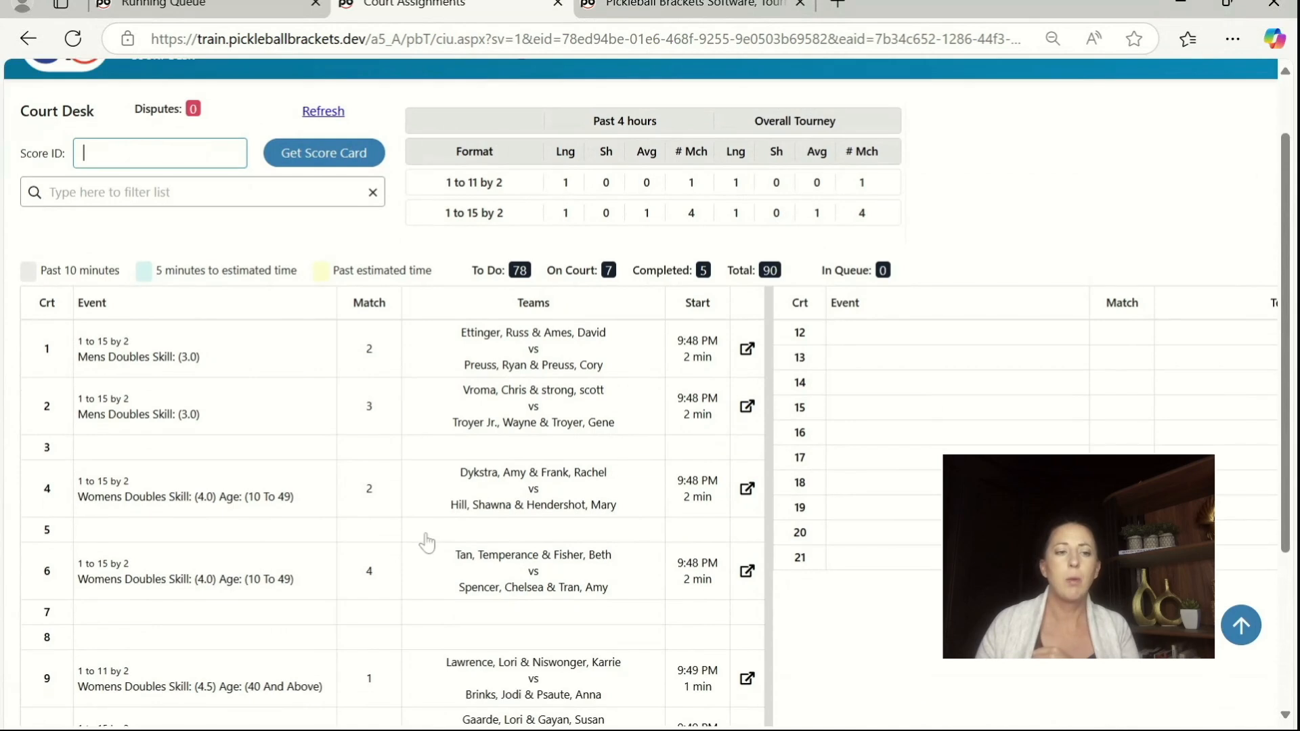
pyautogui.scroll(-3, 427, 542)
pyautogui.moveTo(163, 651); pyautogui.dragTo(27, 651)
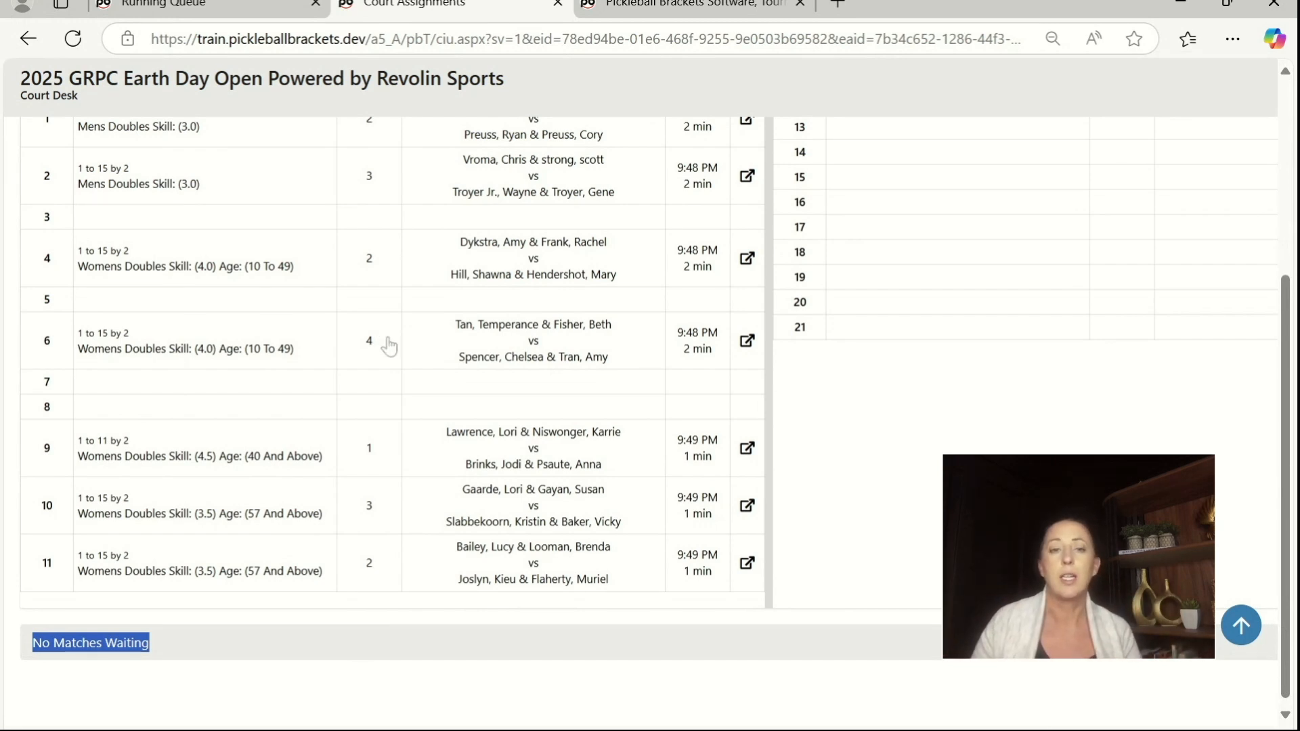
pyautogui.click(344, 672)
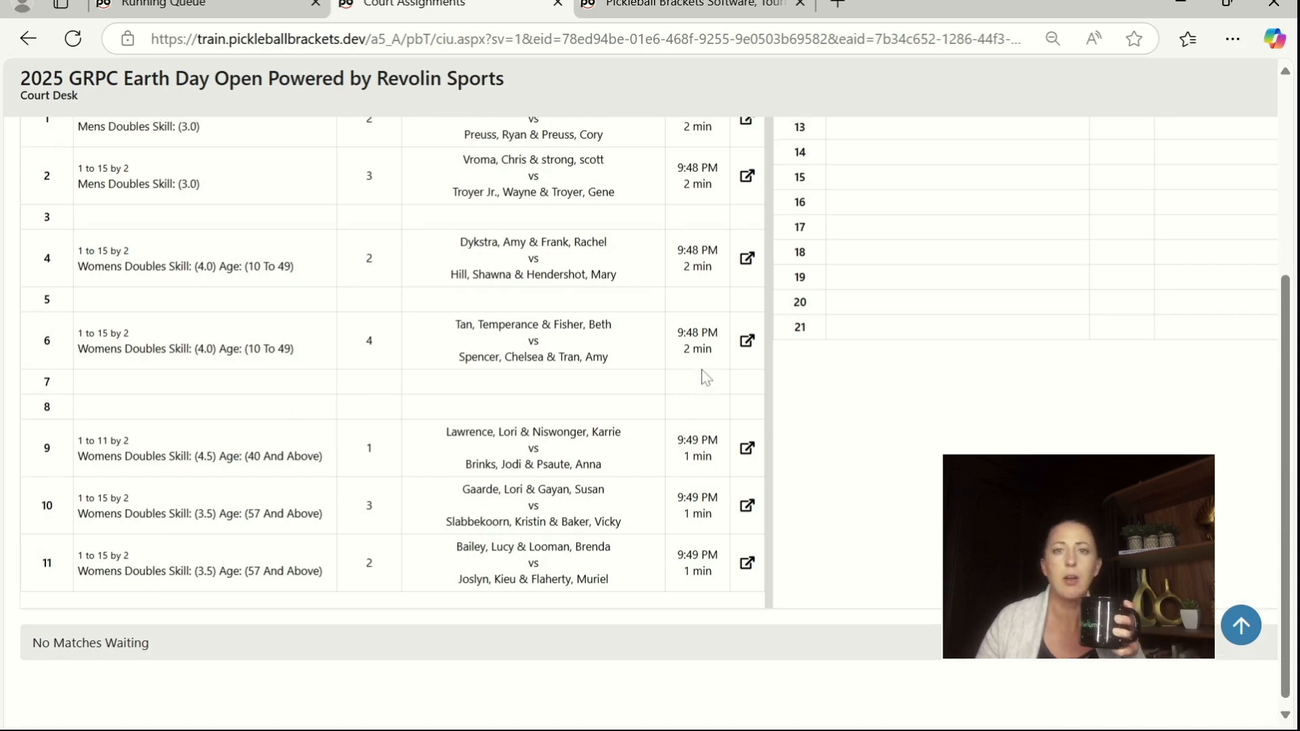
pyautogui.scroll(4, 705, 377)
pyautogui.scroll(1, 703, 382)
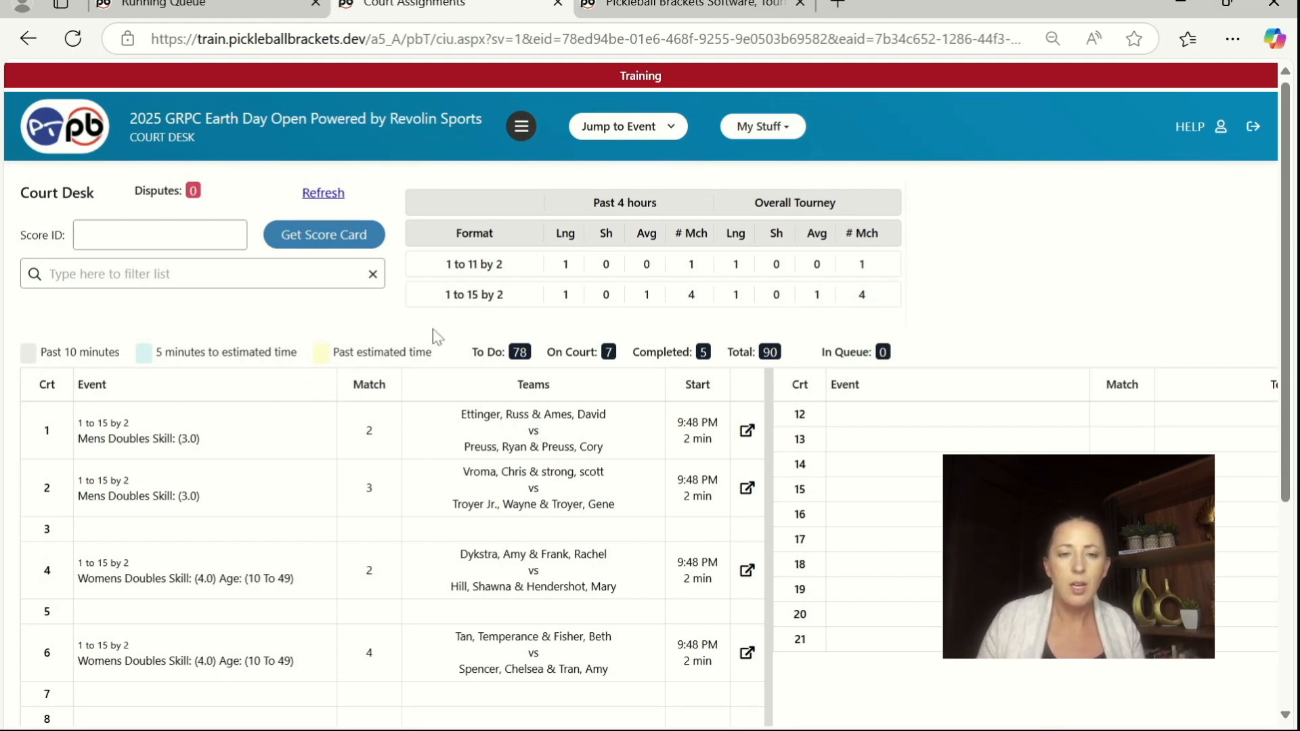
# Step: Close the Womens Doubles (3.5) pool page and the Court Desk page to return to the Running Queue
pyautogui.click(627, 9)
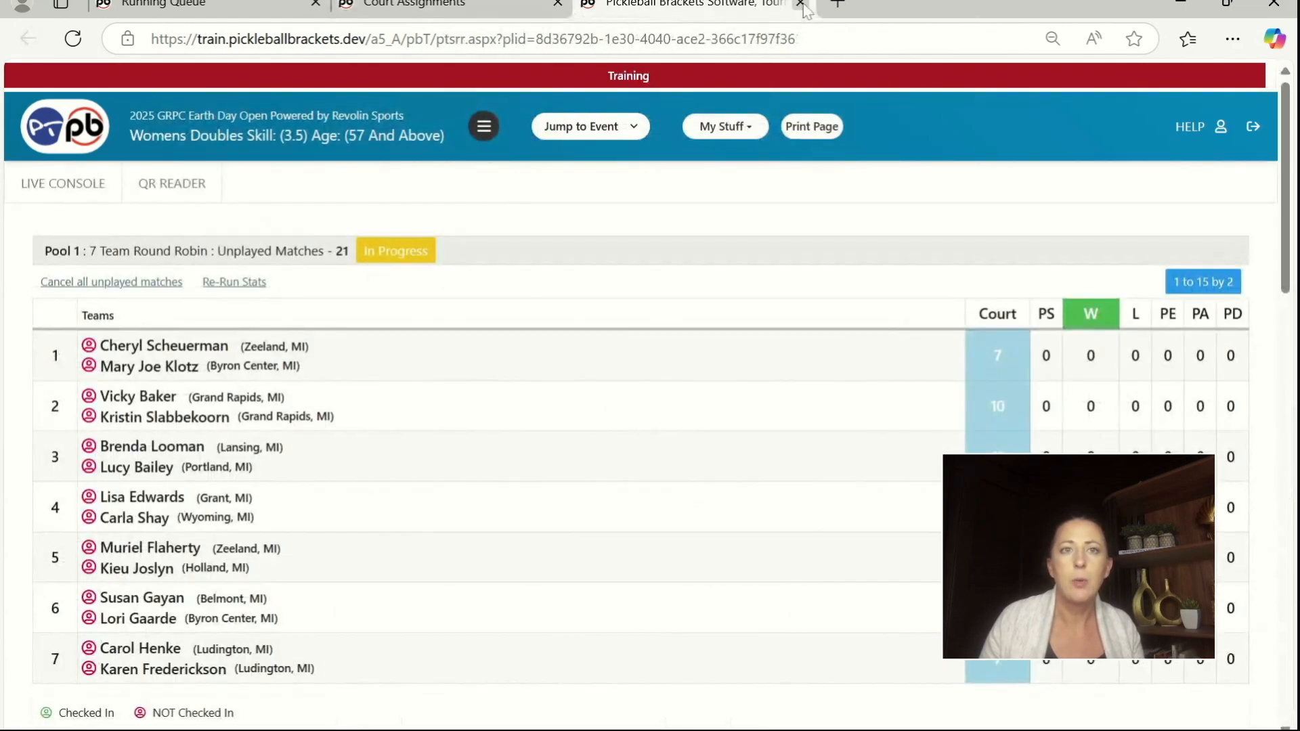
pyautogui.click(800, 4)
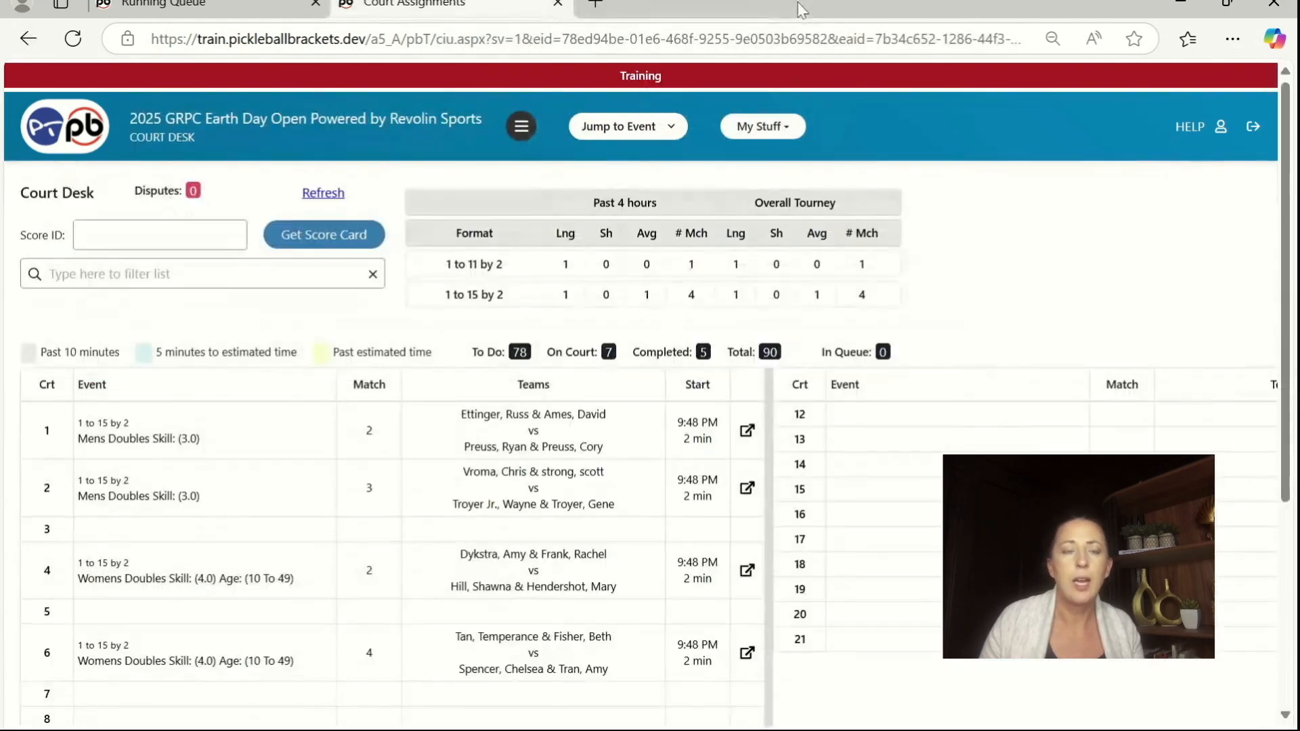
pyautogui.click(558, 4)
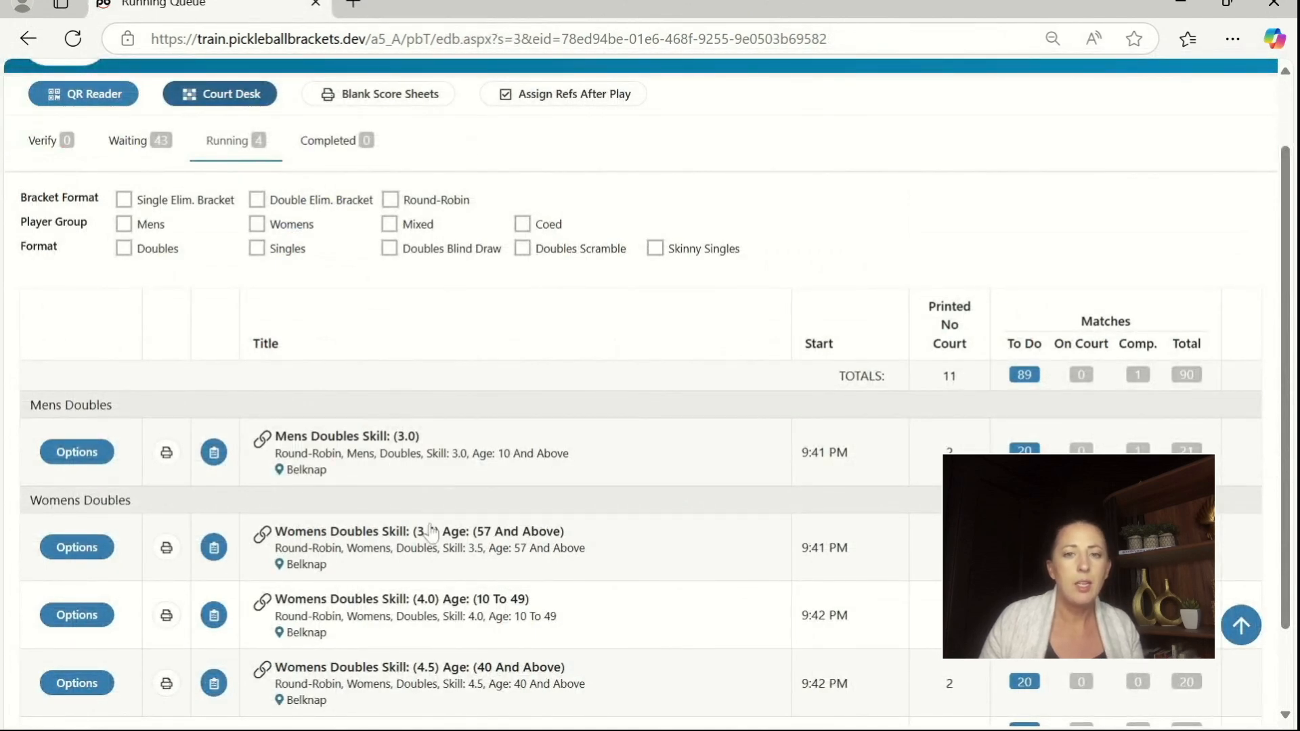
# Step: Open the running Mens Doubles Skill: (3.0) event and bring up its round-by-round match list
pyautogui.scroll(-2, 431, 533)
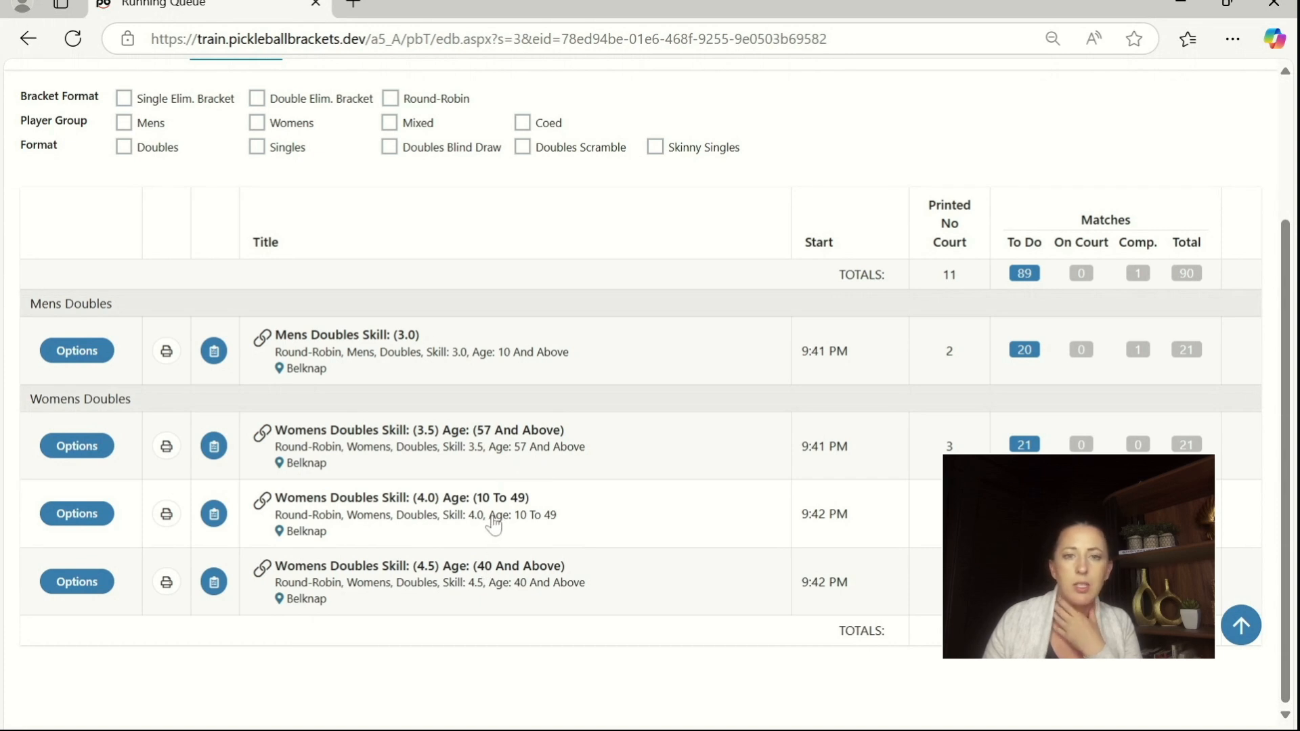
pyautogui.click(333, 347)
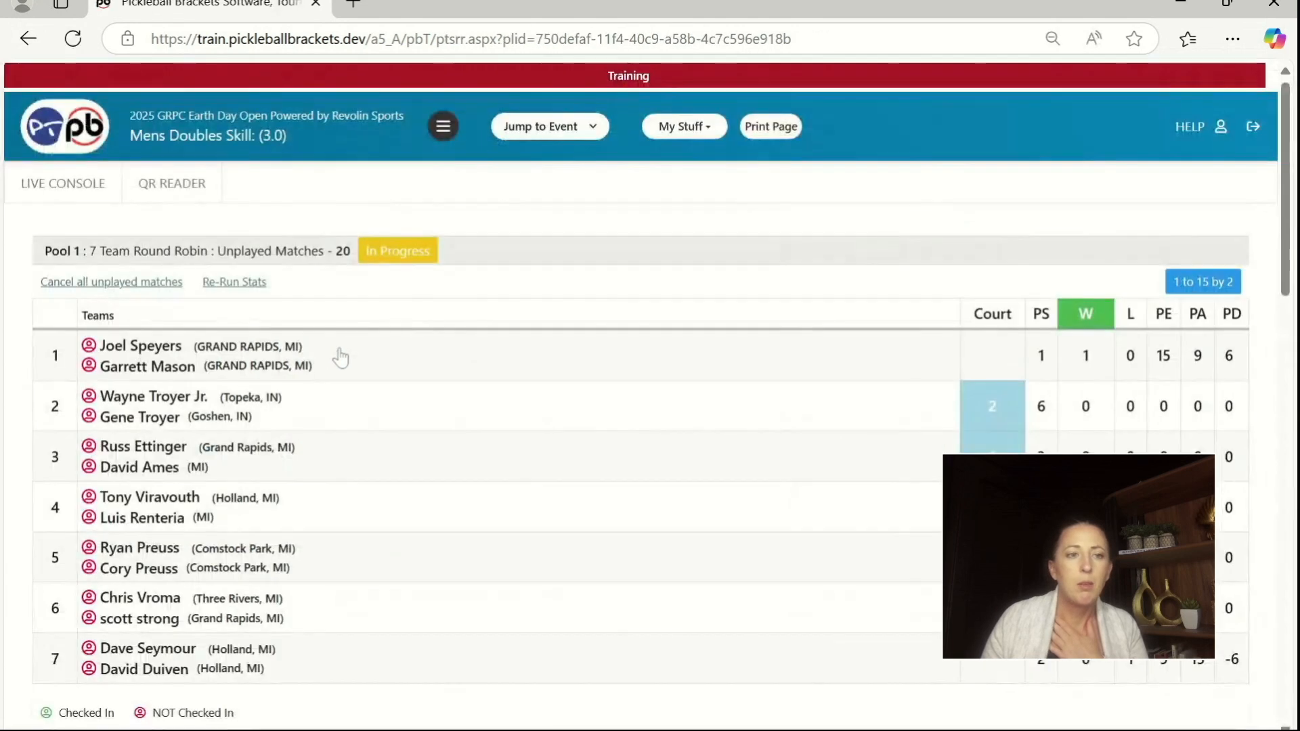
pyautogui.scroll(-7, 525, 465)
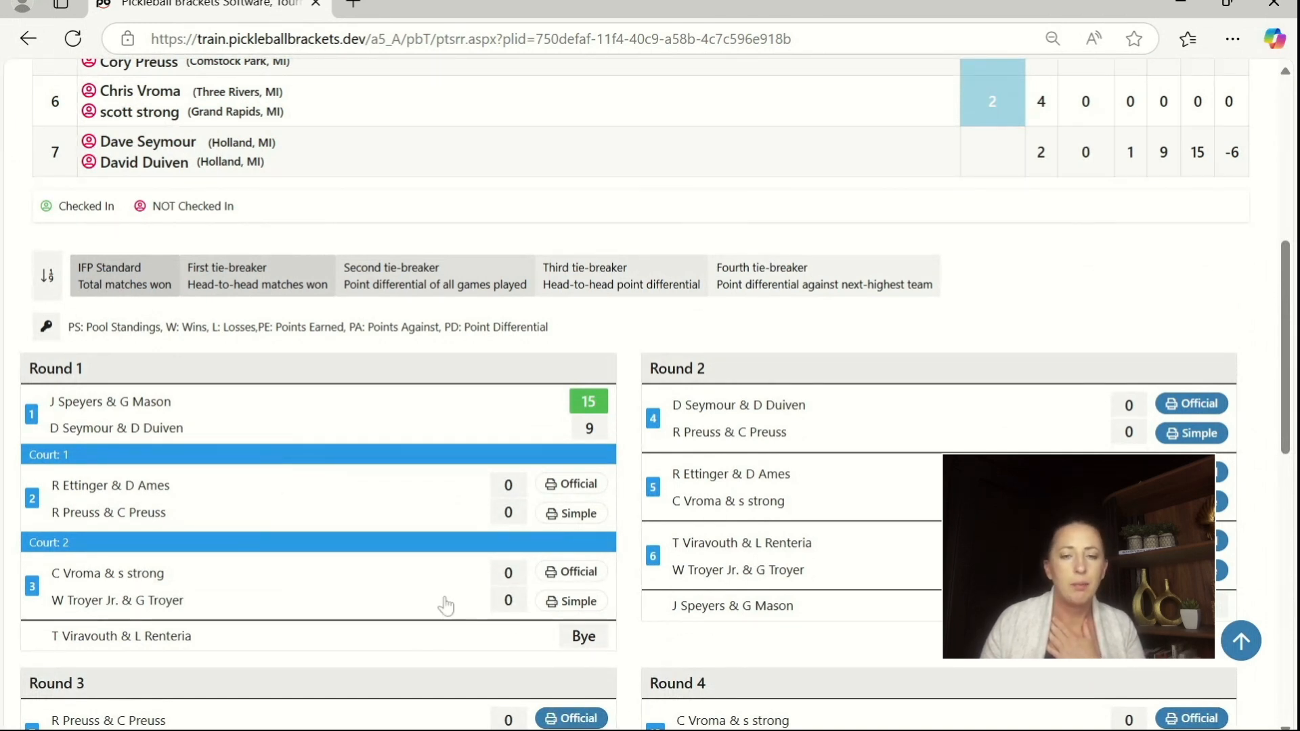
# Step: Look through the Mens Doubles Skill: (3.0) round-by-round match list, and return to the live console
pyautogui.scroll(-1, 444, 604)
pyautogui.scroll(-4, 448, 604)
pyautogui.scroll(10, 450, 604)
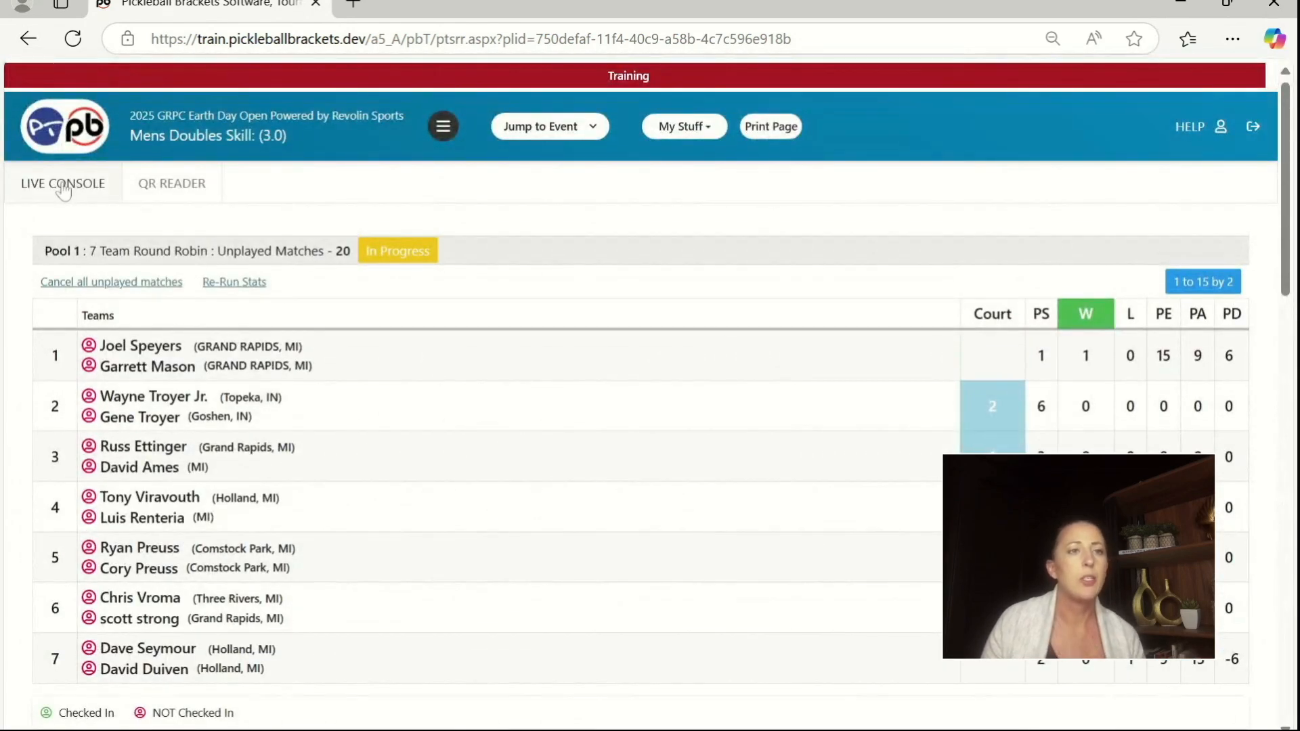
pyautogui.click(63, 187)
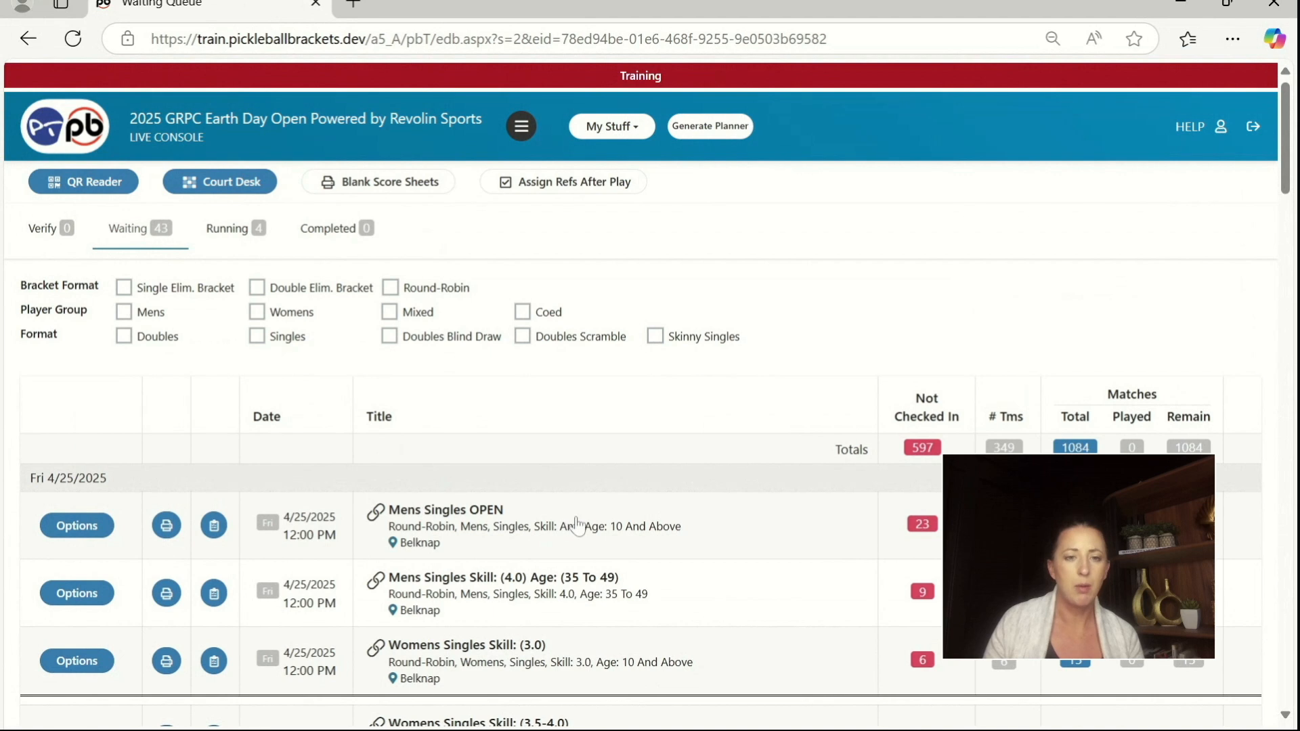
# Step: Start the matches of the waiting Womens Singles Skill: (3.5-4.0) event
pyautogui.scroll(-1, 567, 629)
pyautogui.scroll(-1, 567, 629)
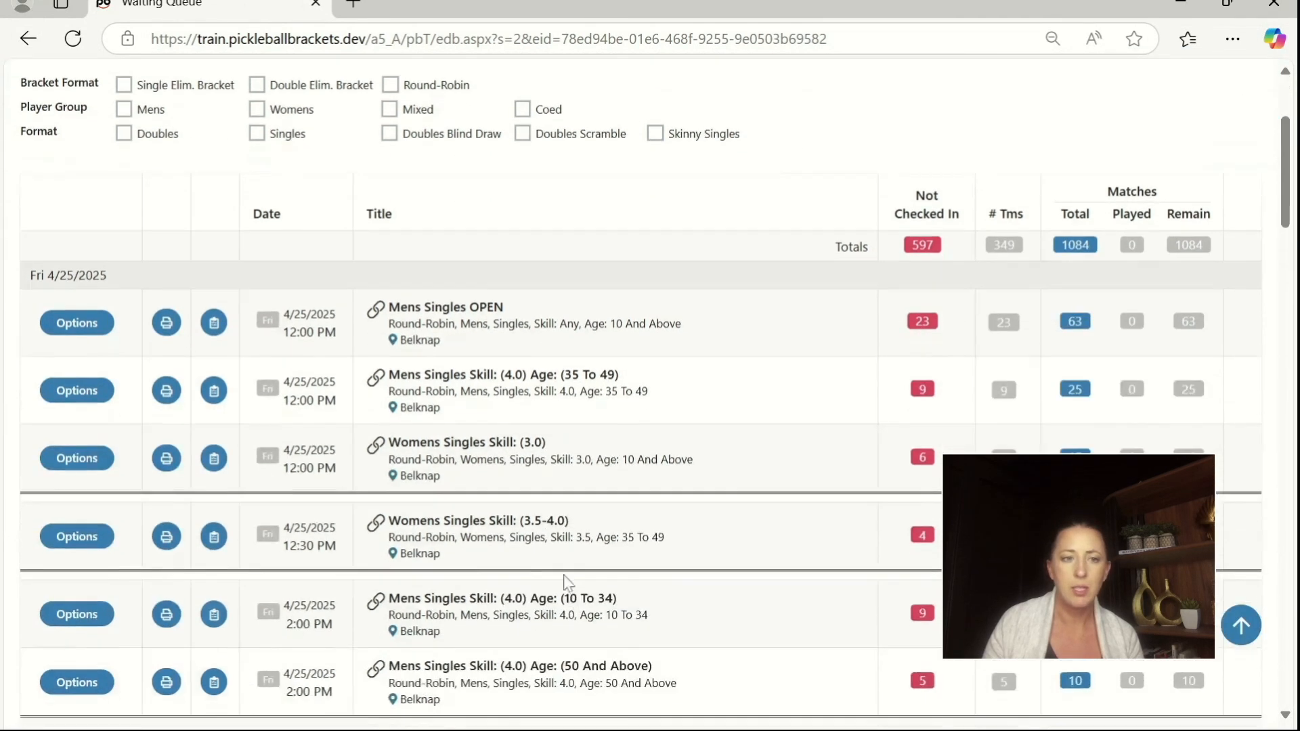
pyautogui.click(72, 537)
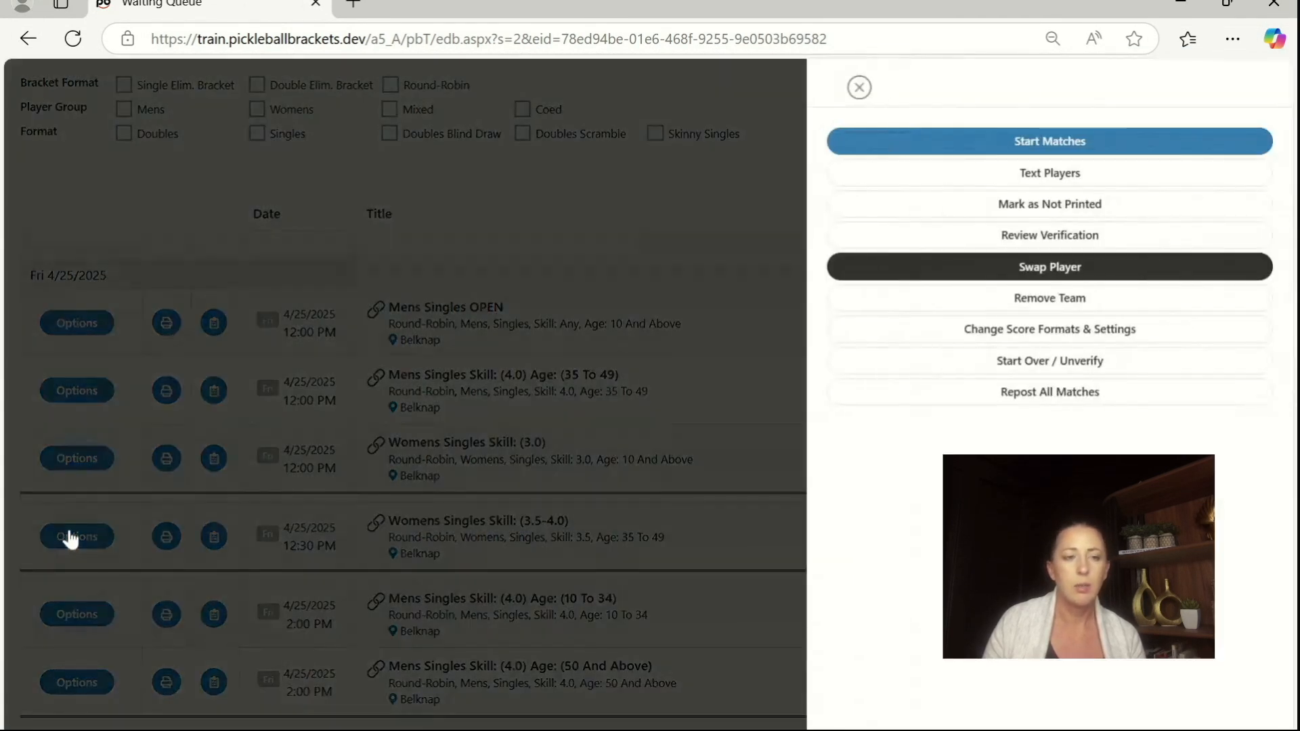
pyautogui.click(876, 142)
# Step: Open the Womens Singles Skill: (3.5-4.0) pool page from the Running queue
pyautogui.click(234, 239)
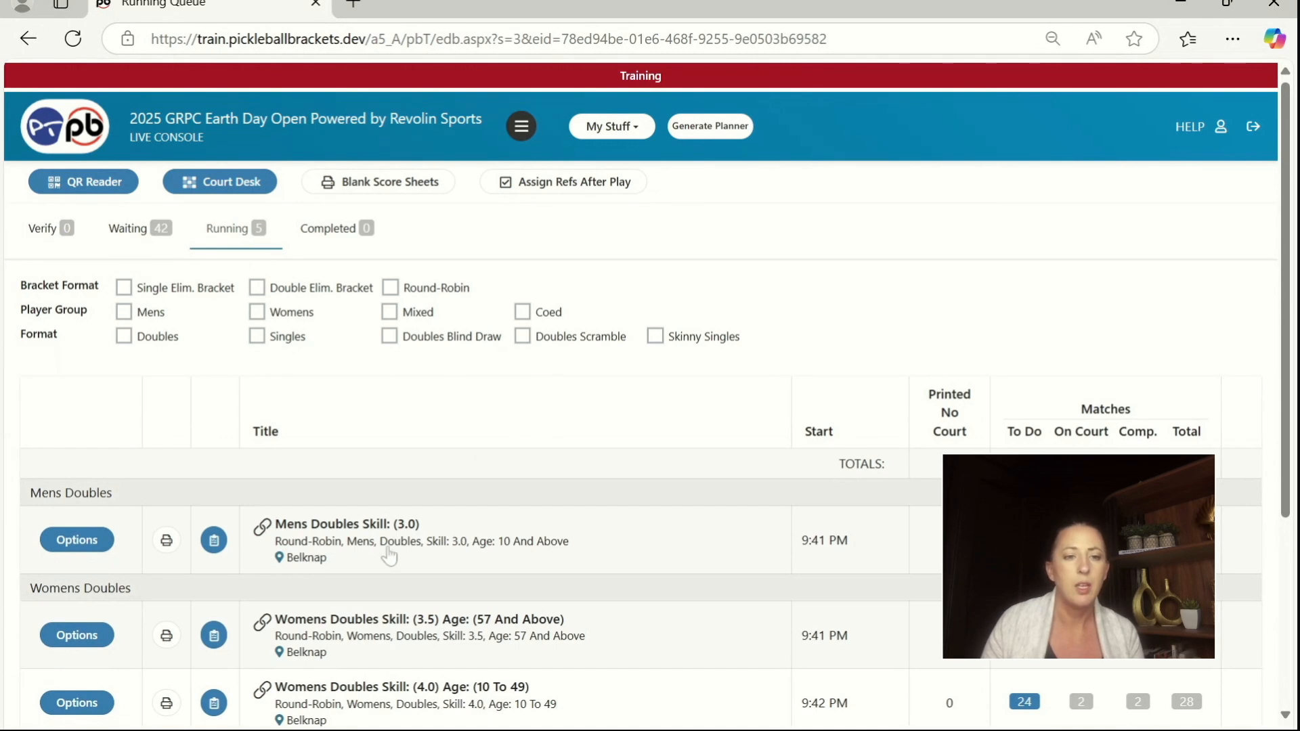
pyautogui.scroll(-4, 400, 535)
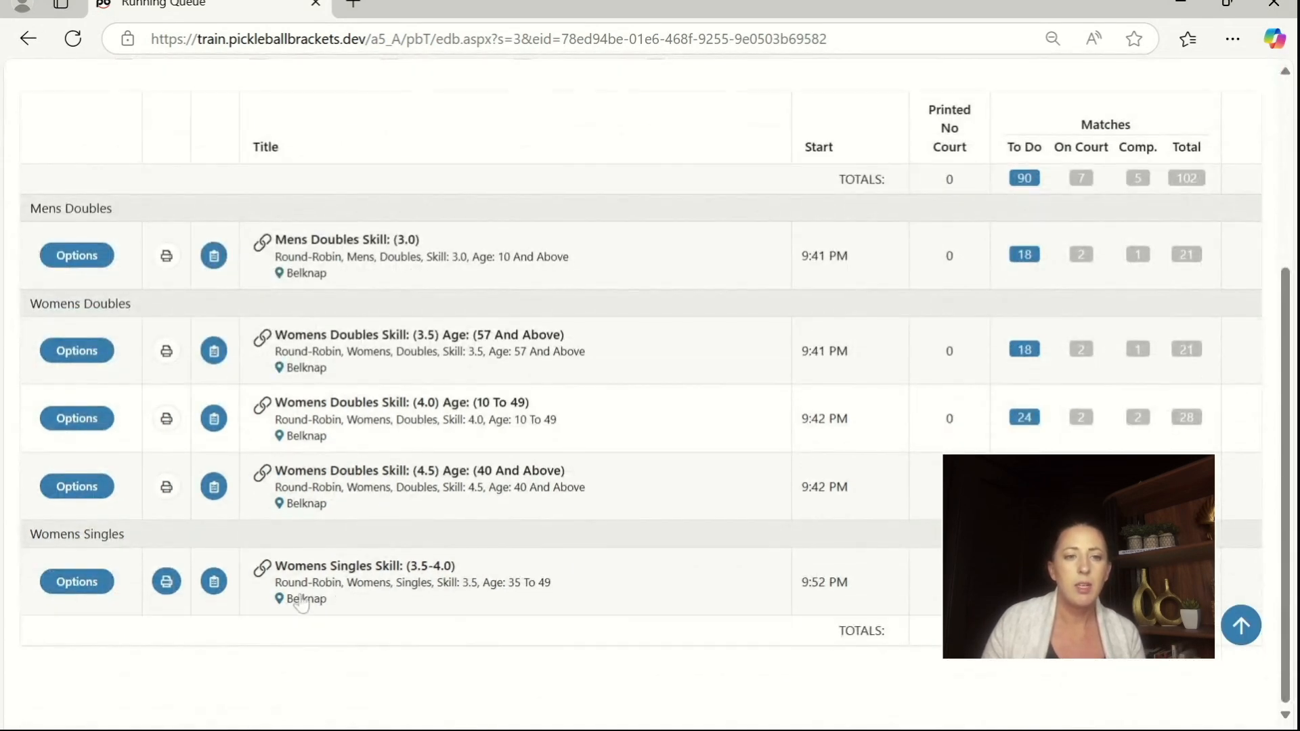
pyautogui.click(348, 584)
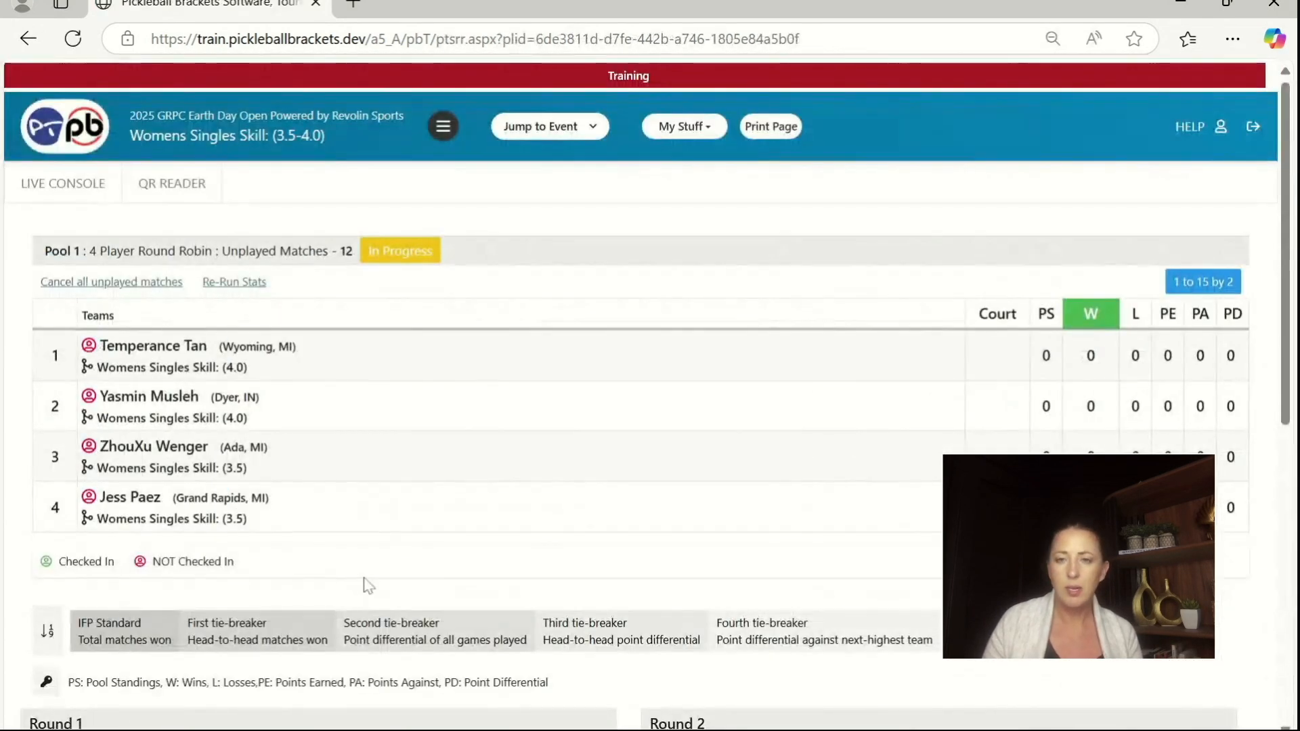
# Step: Record and save the Round 1 match 1 score: 15 for the first-listed player, 12 for the second
pyautogui.scroll(-4, 546, 476)
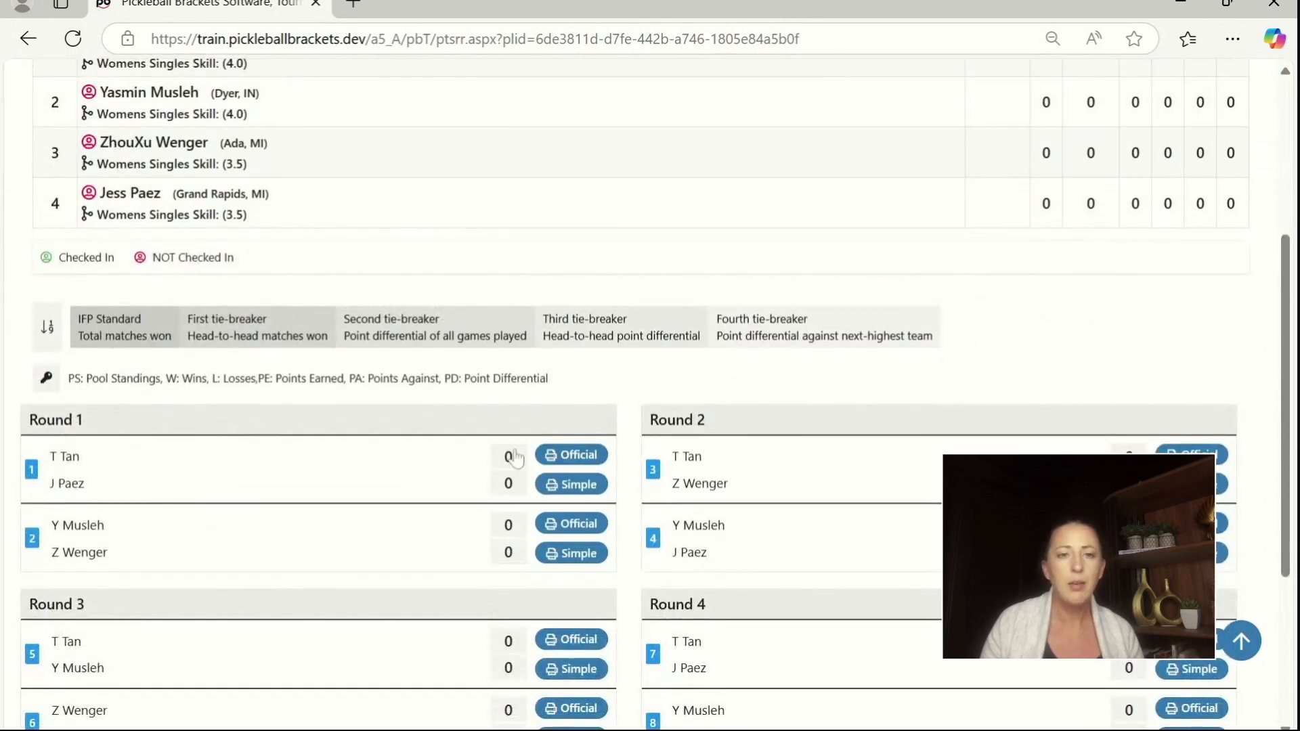
pyautogui.click(514, 463)
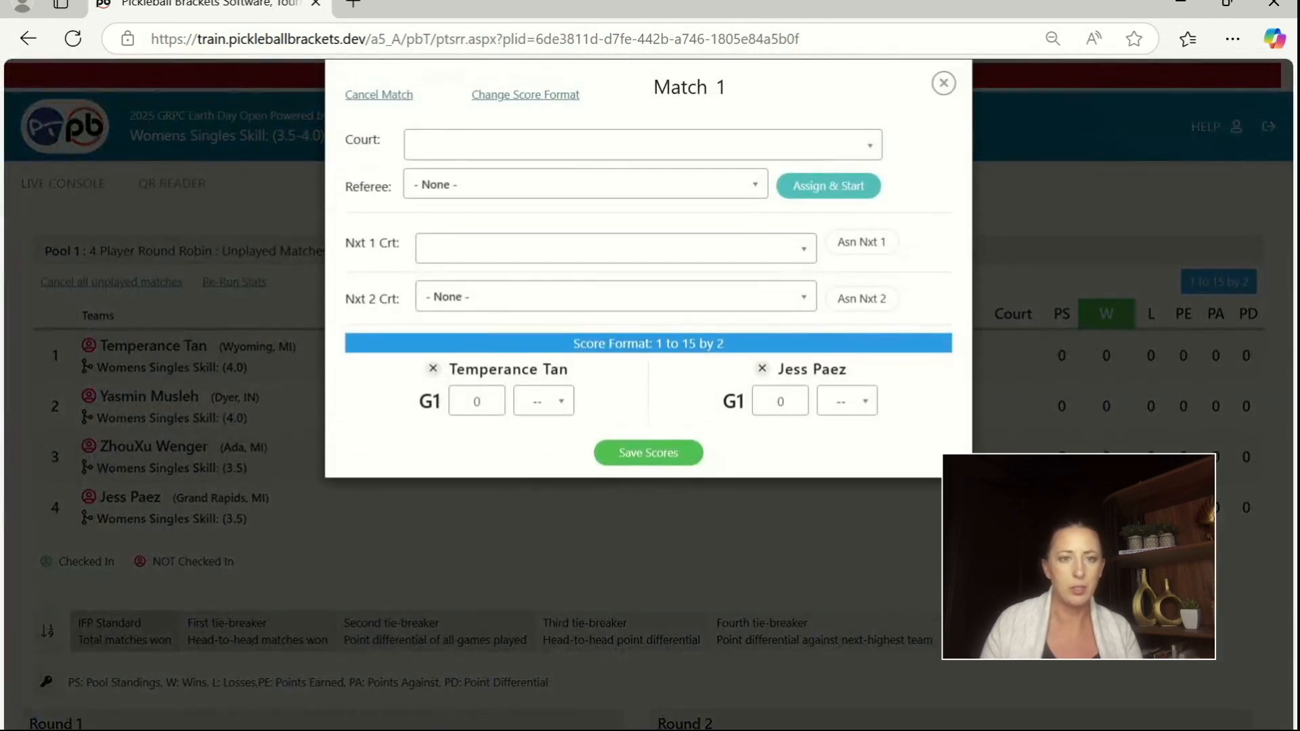
pyautogui.write('15')
pyautogui.press('Tab')
pyautogui.press('Tab')
pyautogui.write('12')
pyautogui.click(650, 438)
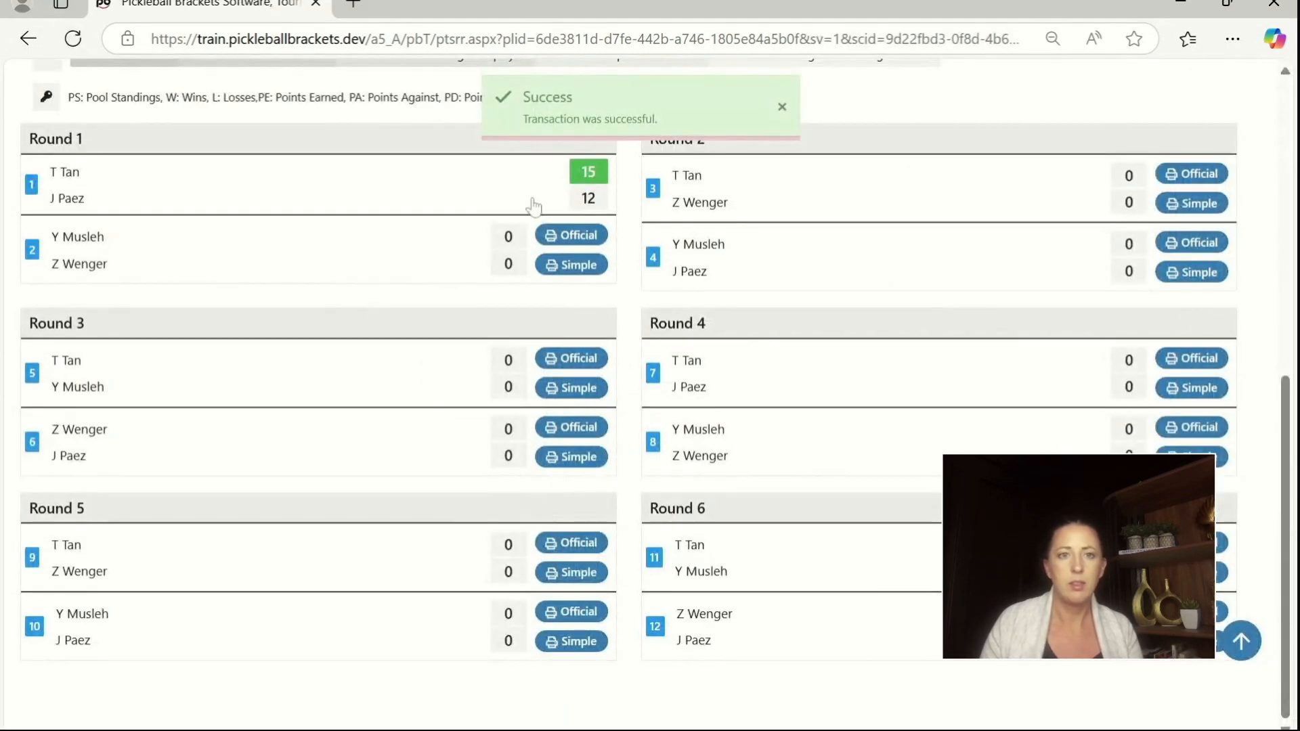
# Step: Record and save the Round 1 match 2 score: 10 for the first-listed player, 15 for the second
pyautogui.click(522, 263)
pyautogui.write('10')
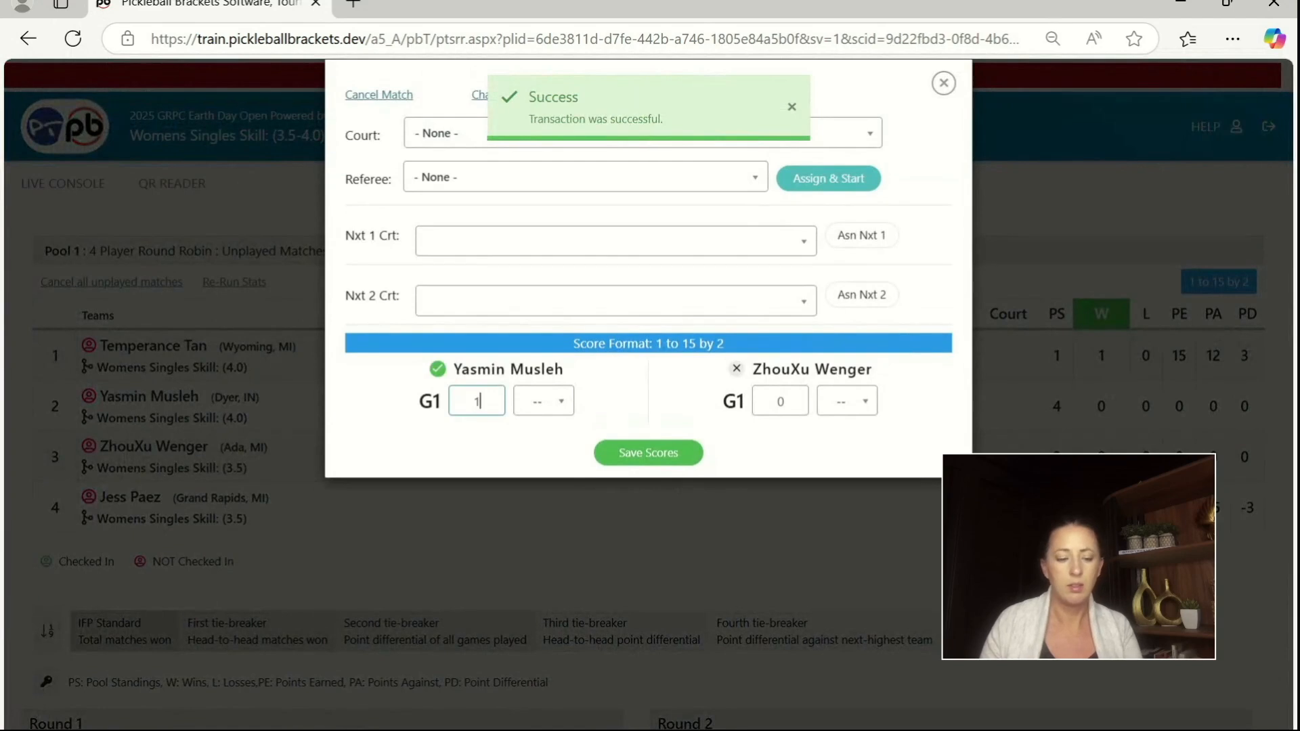
pyautogui.press('Tab')
pyautogui.write('15')
pyautogui.click(649, 438)
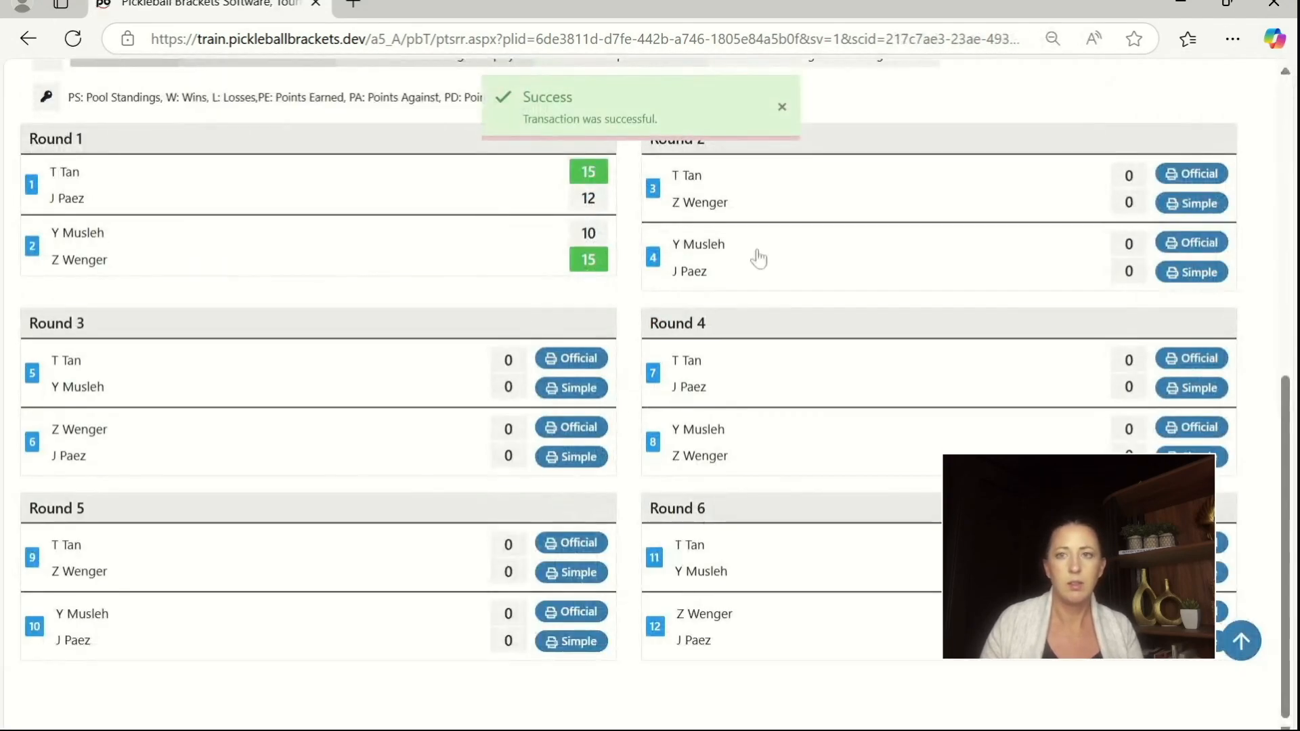
# Step: Record and save the Round 2 match 3 score: 8 for the first-listed player, 15 for the second
pyautogui.click(1127, 183)
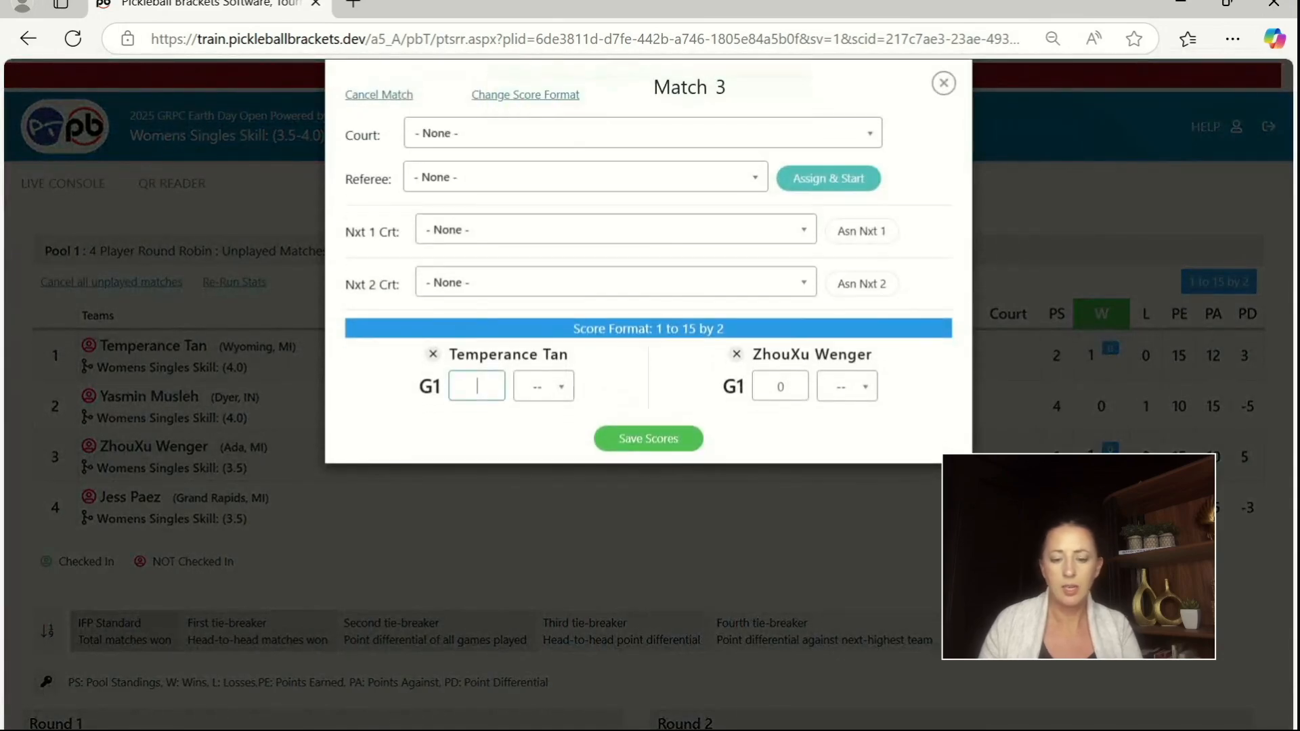
pyautogui.write('15')
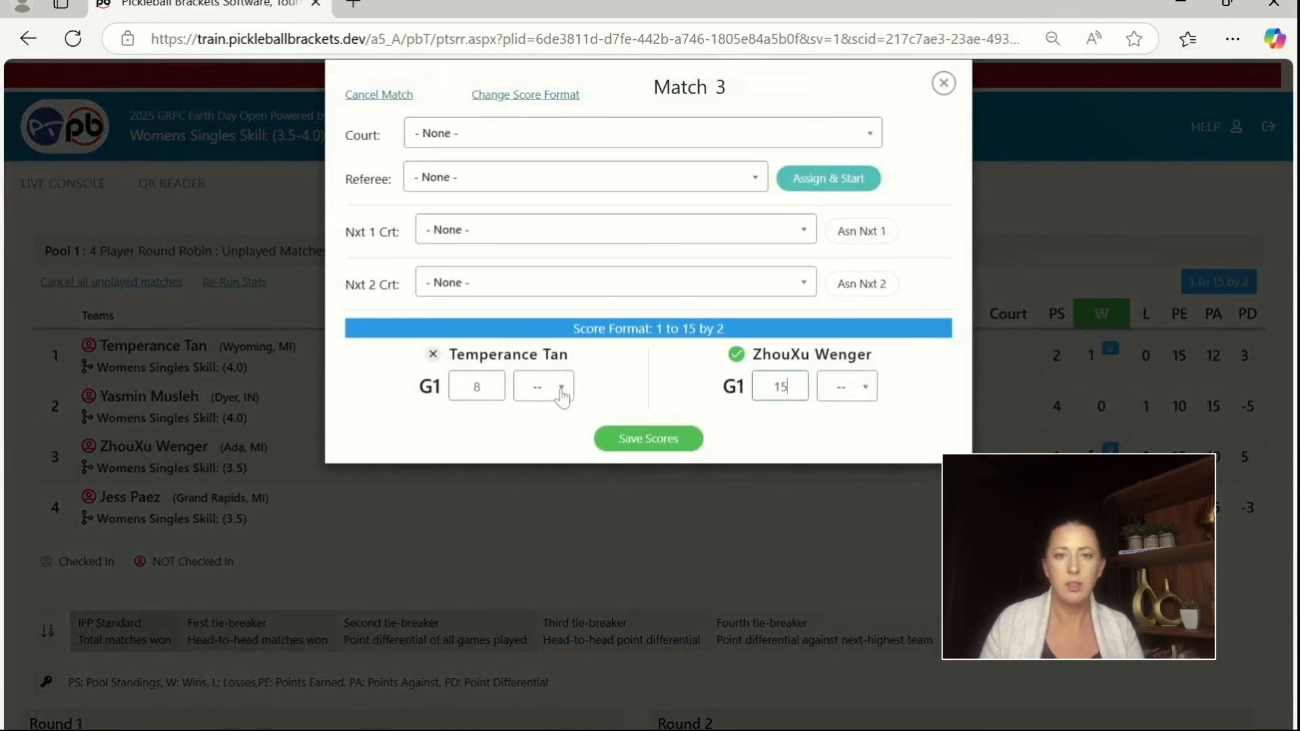
pyautogui.click(629, 439)
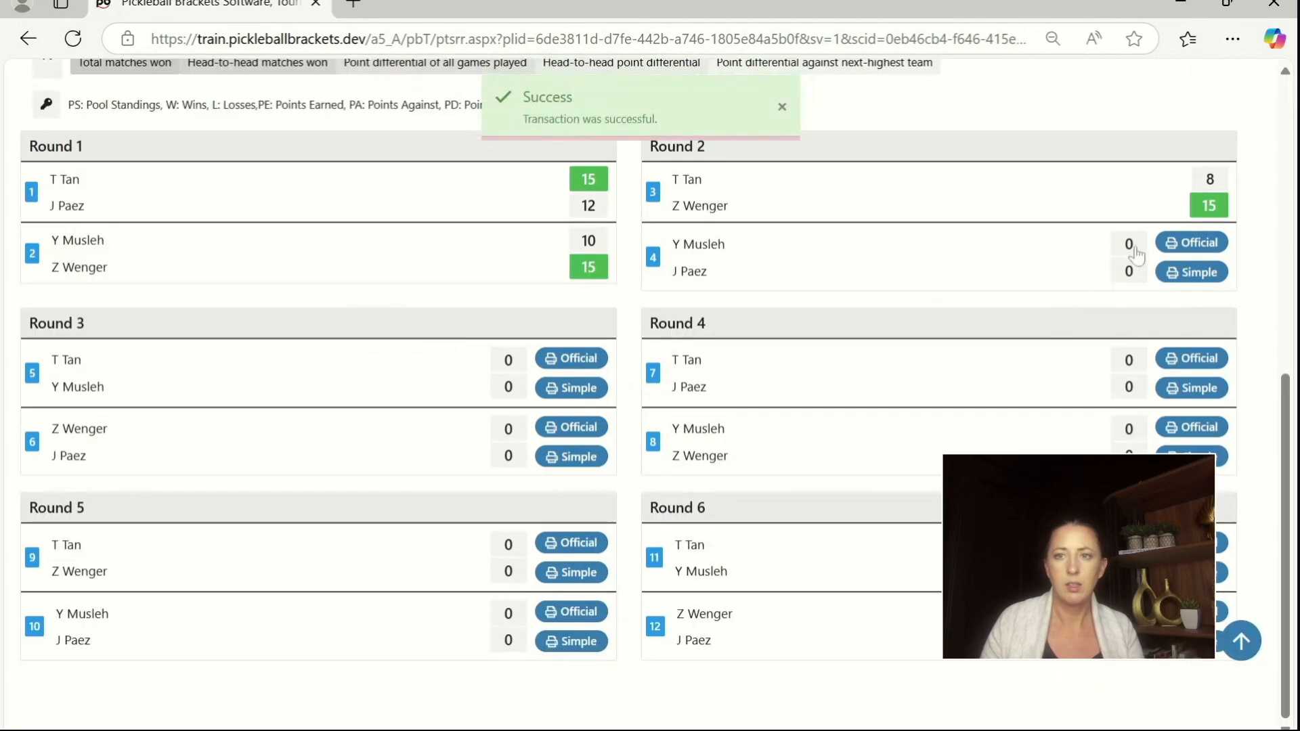
# Step: Record and save the Round 2 match 4 score: 16 for the first-listed player, 14 for the second
pyautogui.click(1139, 249)
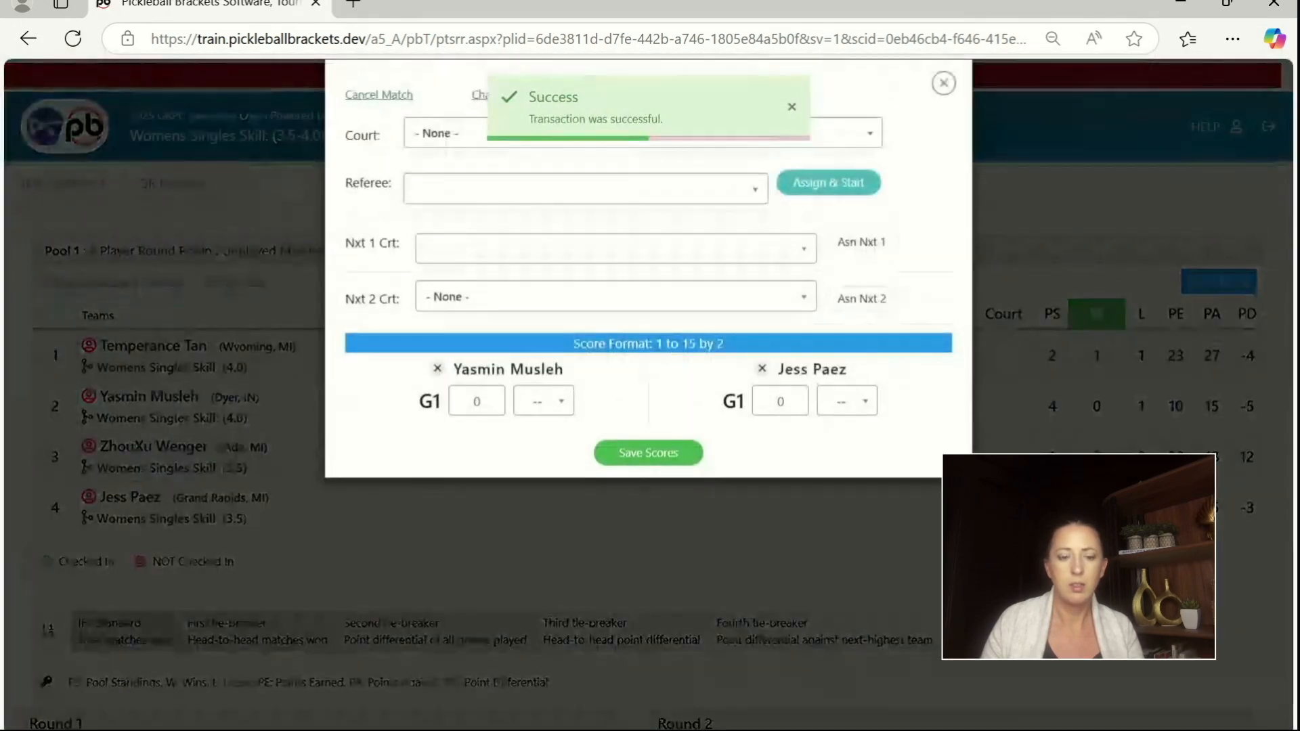
pyautogui.write('1')
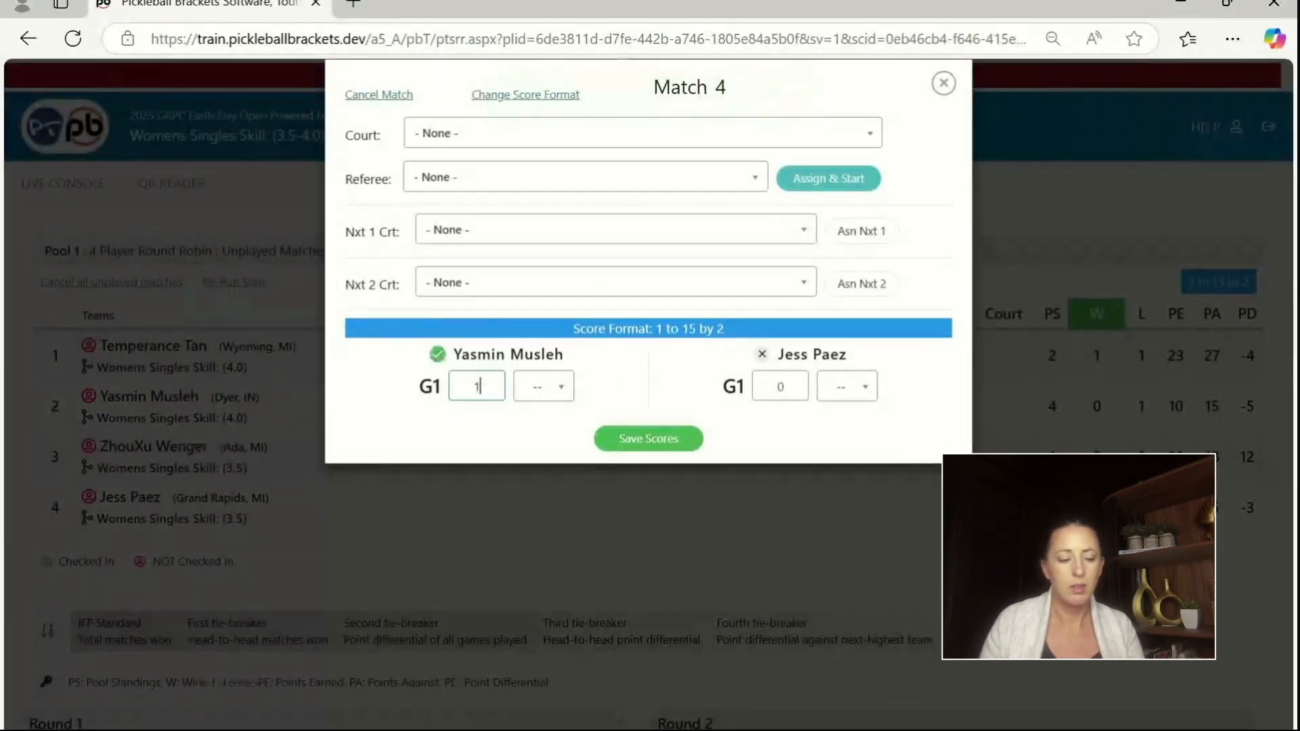
pyautogui.write('144')
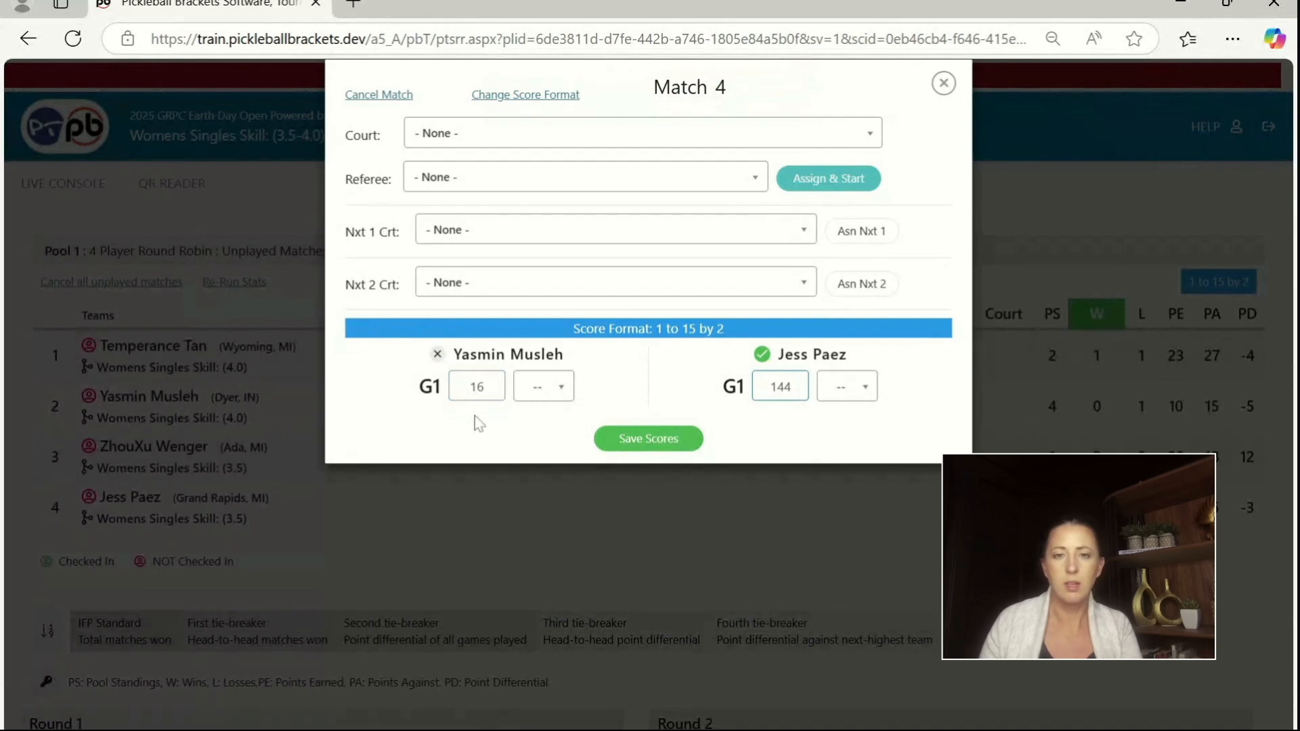
pyautogui.press('BackSpace')
pyautogui.click(645, 438)
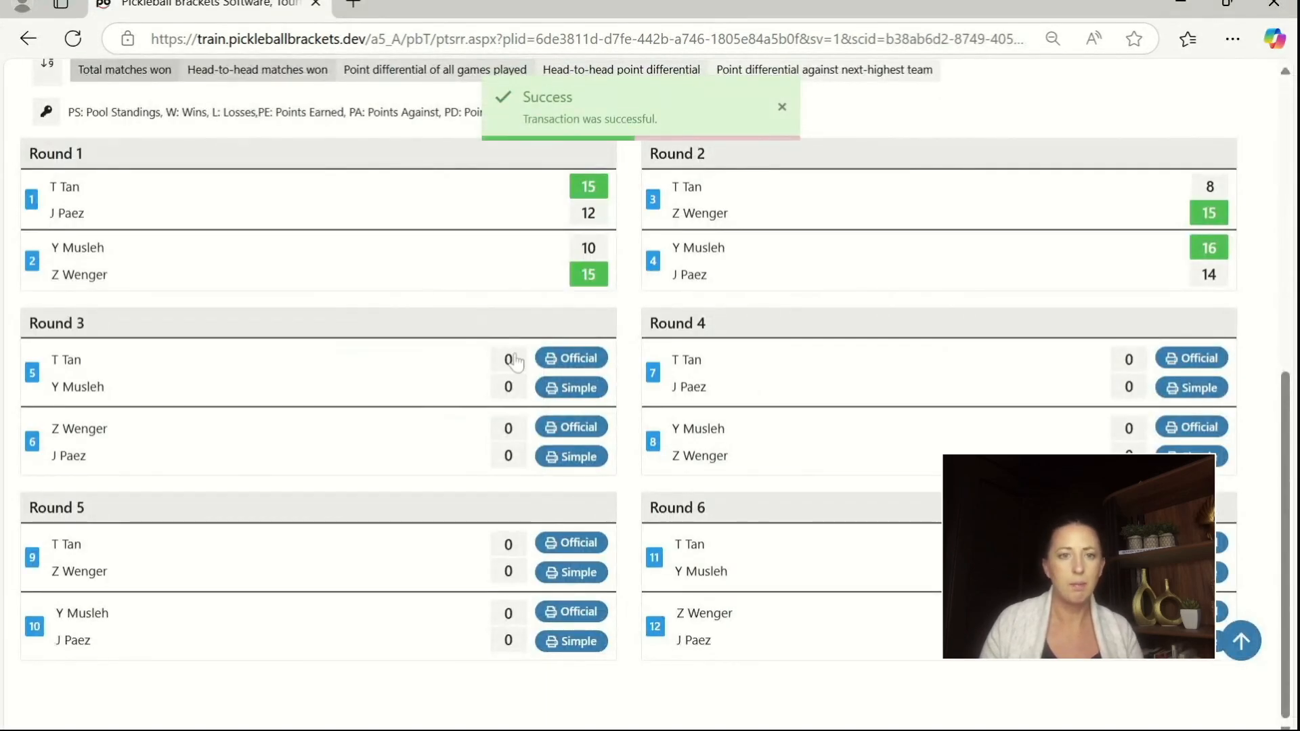
# Step: Record and save the Round 3 match 5 score: 9 for the first-listed player, 15 for the second
pyautogui.click(514, 361)
pyautogui.click(477, 394)
pyautogui.press('BackSpace')
pyautogui.write('1')
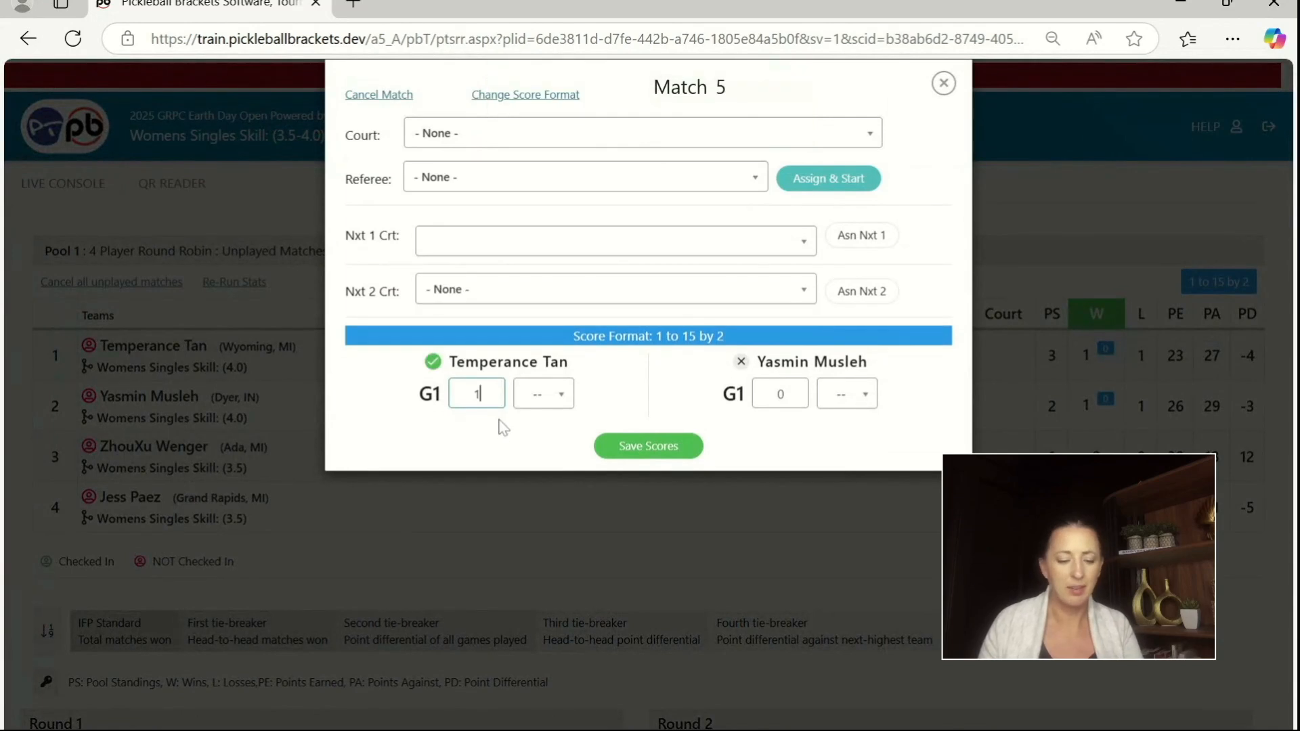
pyautogui.press('BackSpace')
pyautogui.write('9')
pyautogui.press('Tab')
pyautogui.write('15')
pyautogui.click(612, 440)
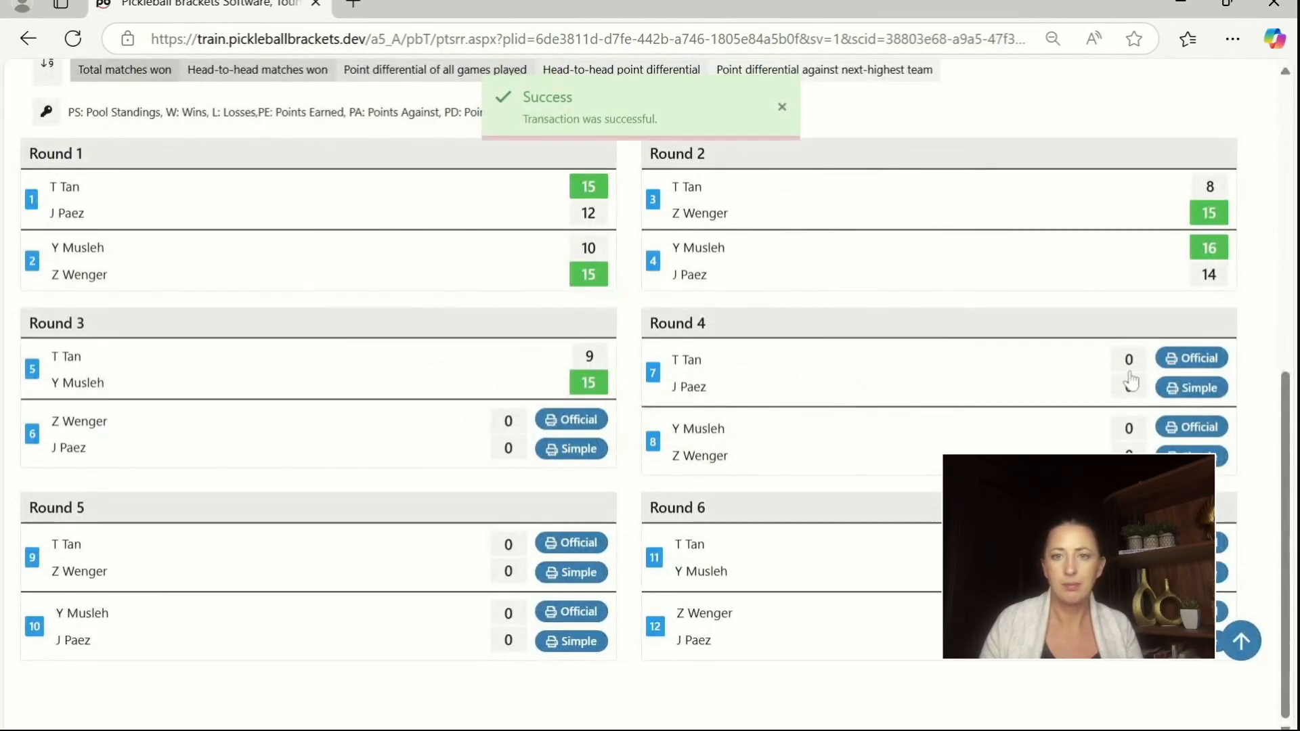
# Step: Record and save the Round 3 match 6 score: 4 for the first-listed player, 15 for the second
pyautogui.click(514, 432)
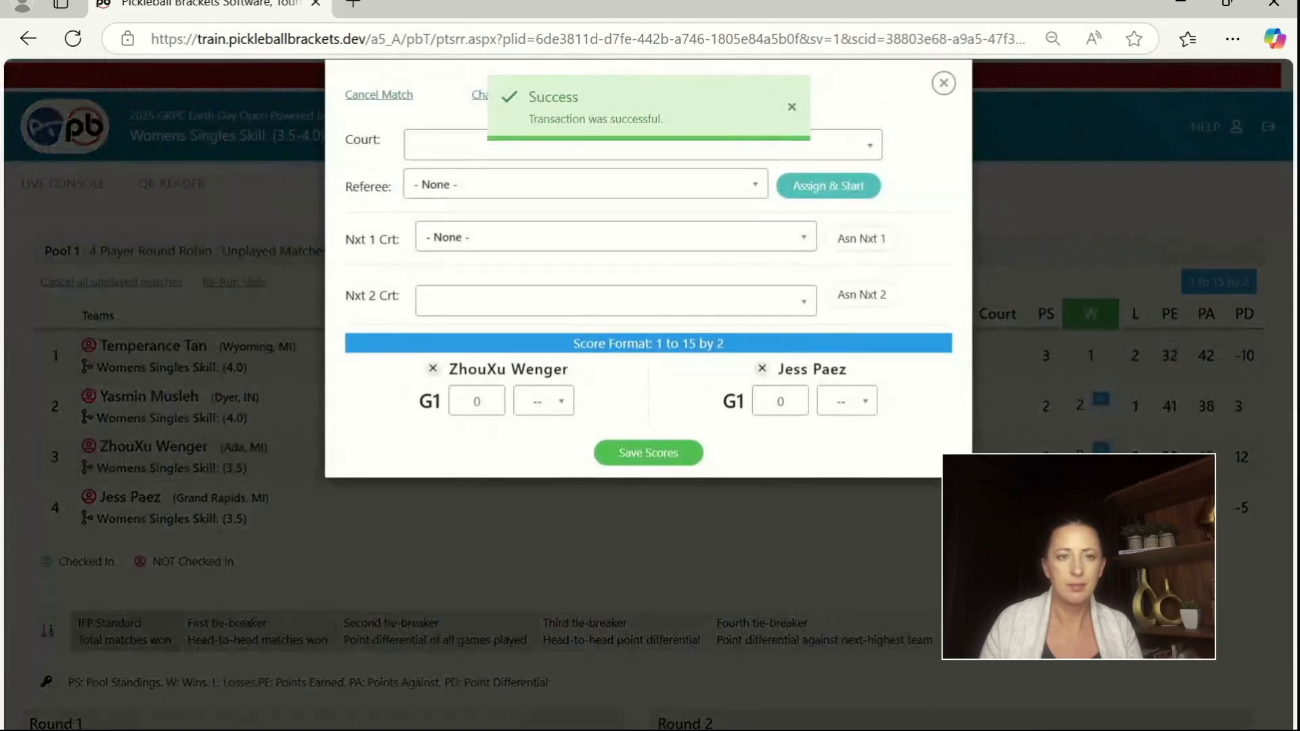
pyautogui.write('4')
pyautogui.write('15')
pyautogui.click(606, 439)
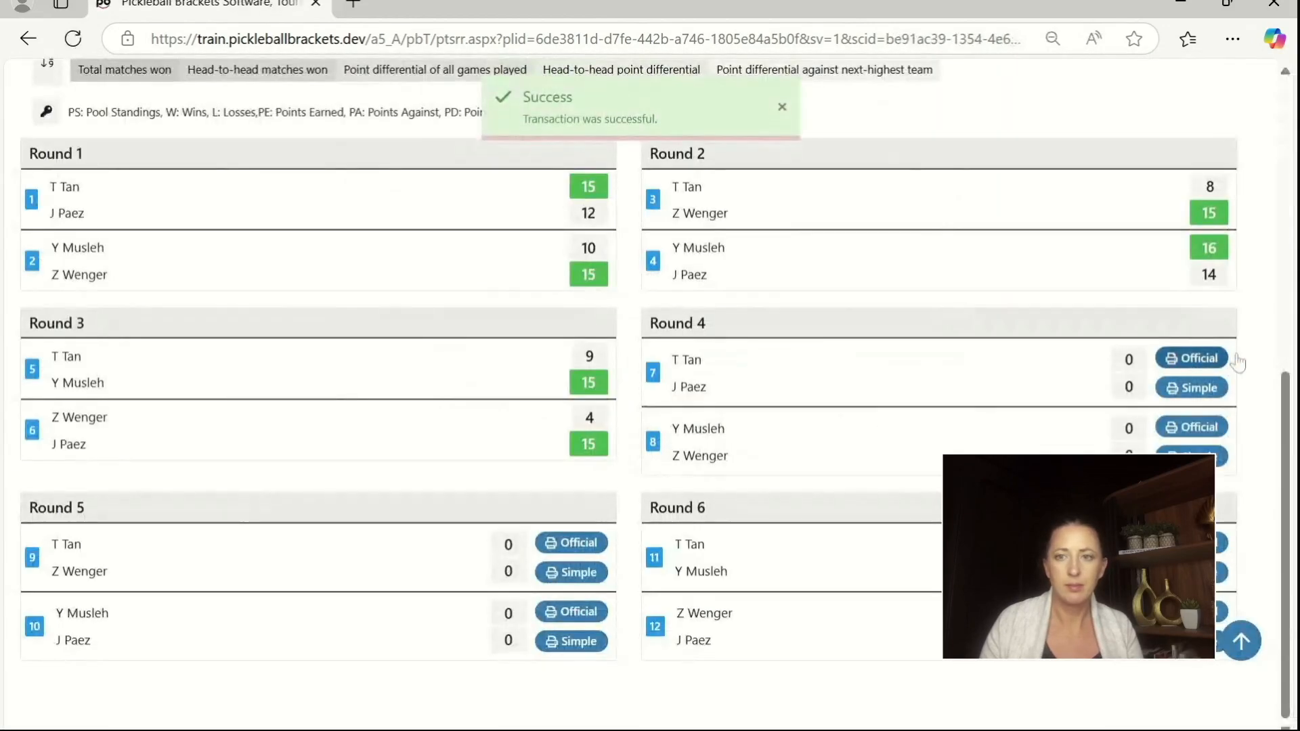
# Step: Record and save the Round 4 match 7 score: 15 for the first-listed player, 6 for the second
pyautogui.click(1132, 361)
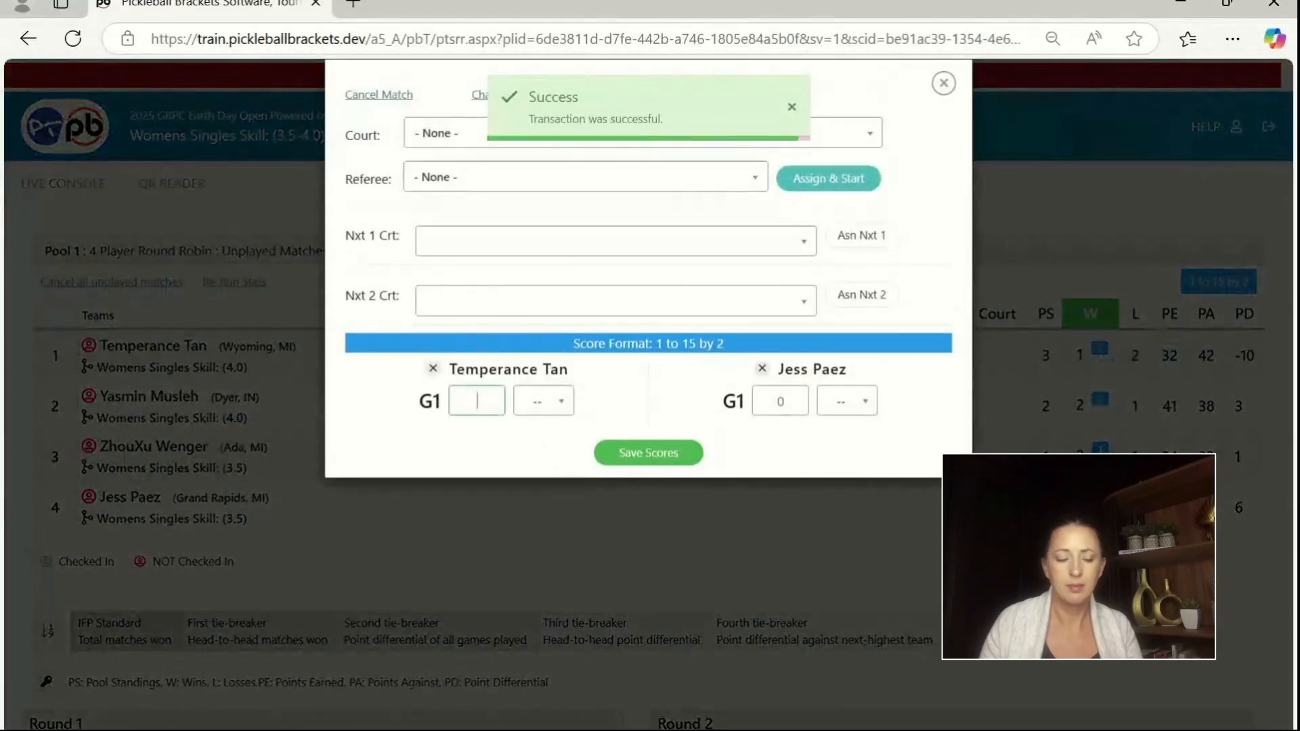
pyautogui.write('15')
pyautogui.press('Tab')
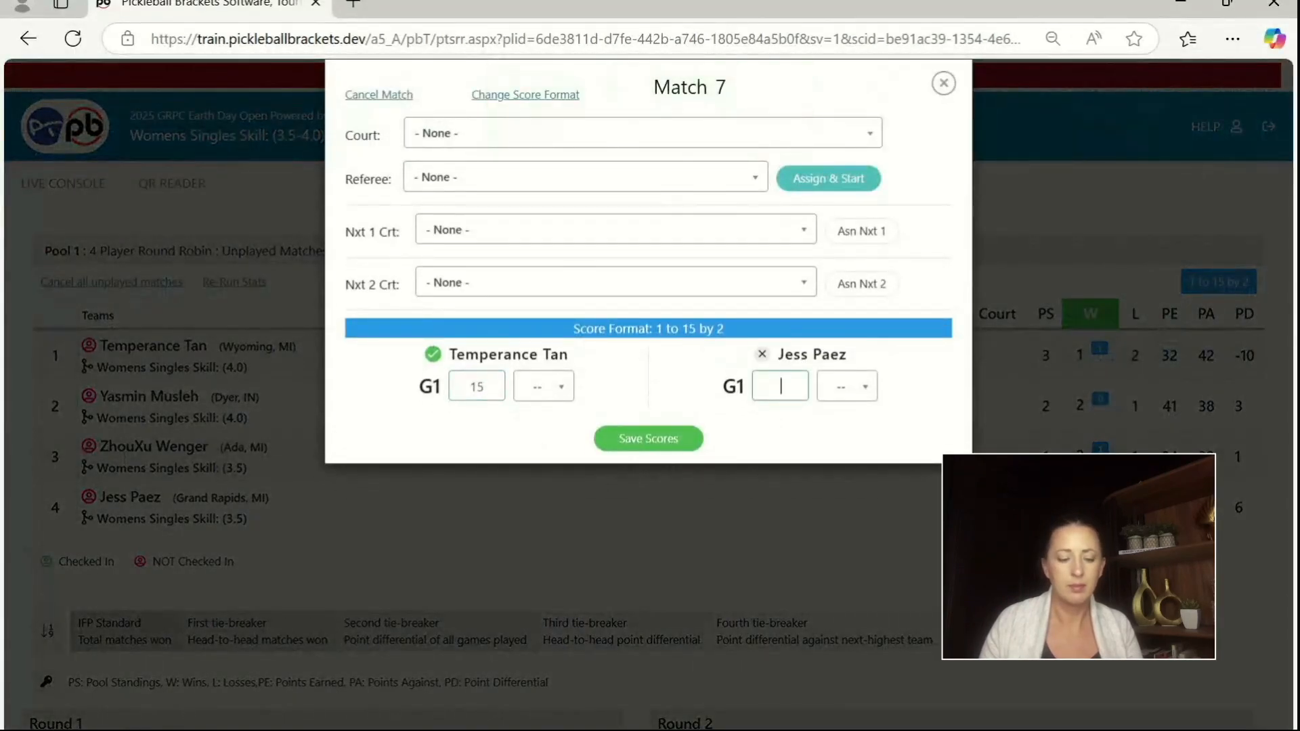
pyautogui.write('6')
pyautogui.click(643, 435)
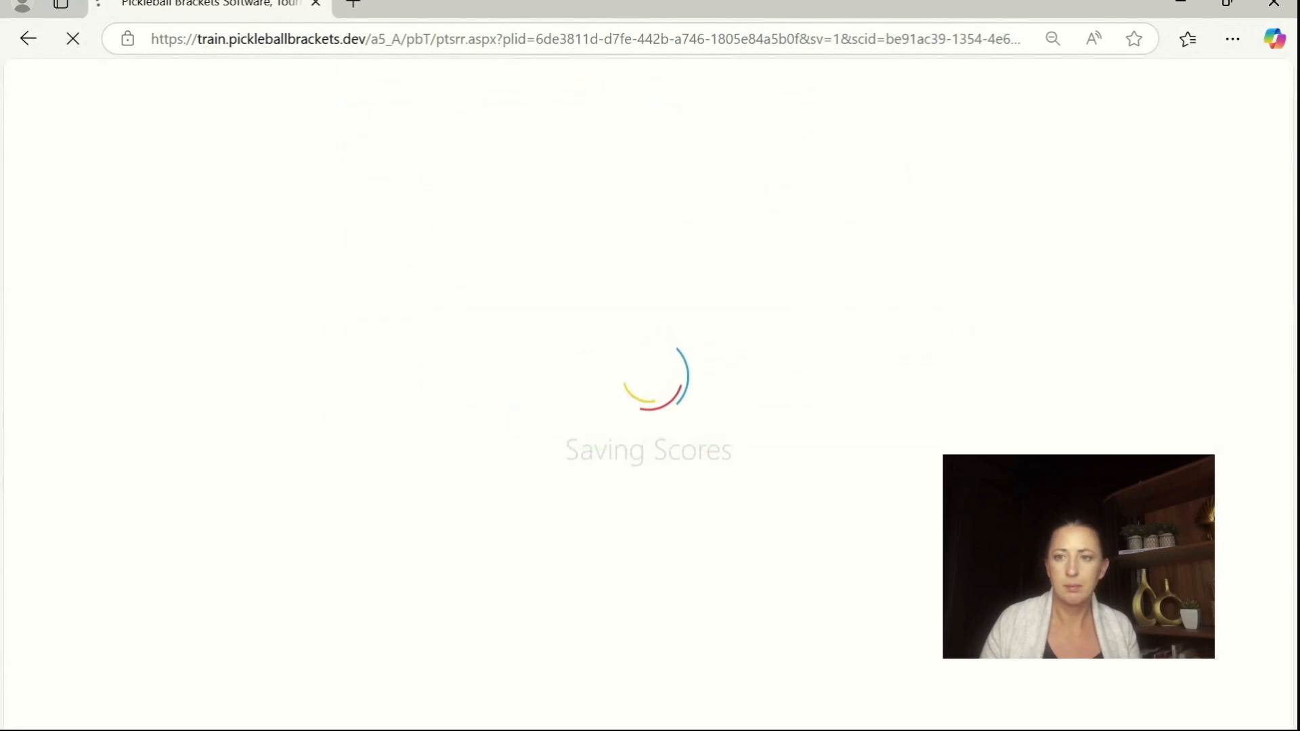
# Step: Record and save the Round 4 match 8 score: 12 for the first-listed player, 15 for the second
pyautogui.click(1127, 437)
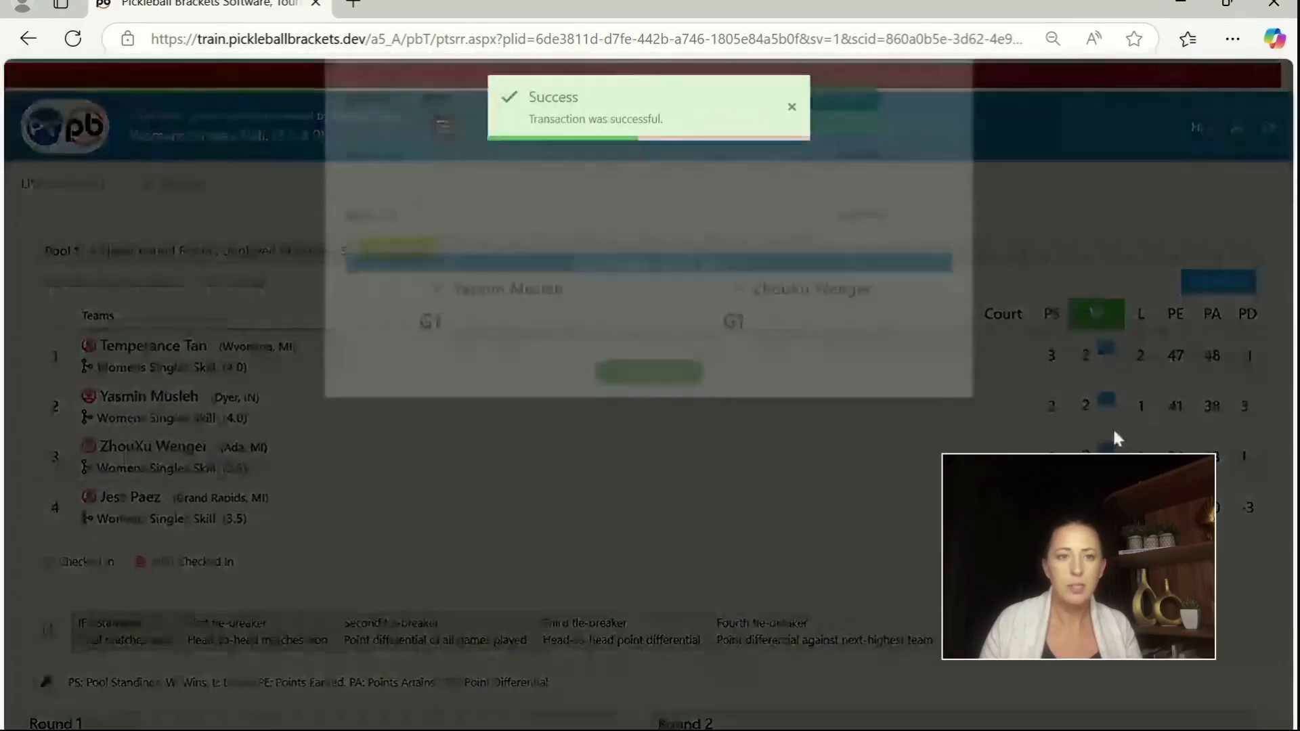
pyautogui.write('12')
pyautogui.press('Tab')
pyautogui.write('14')
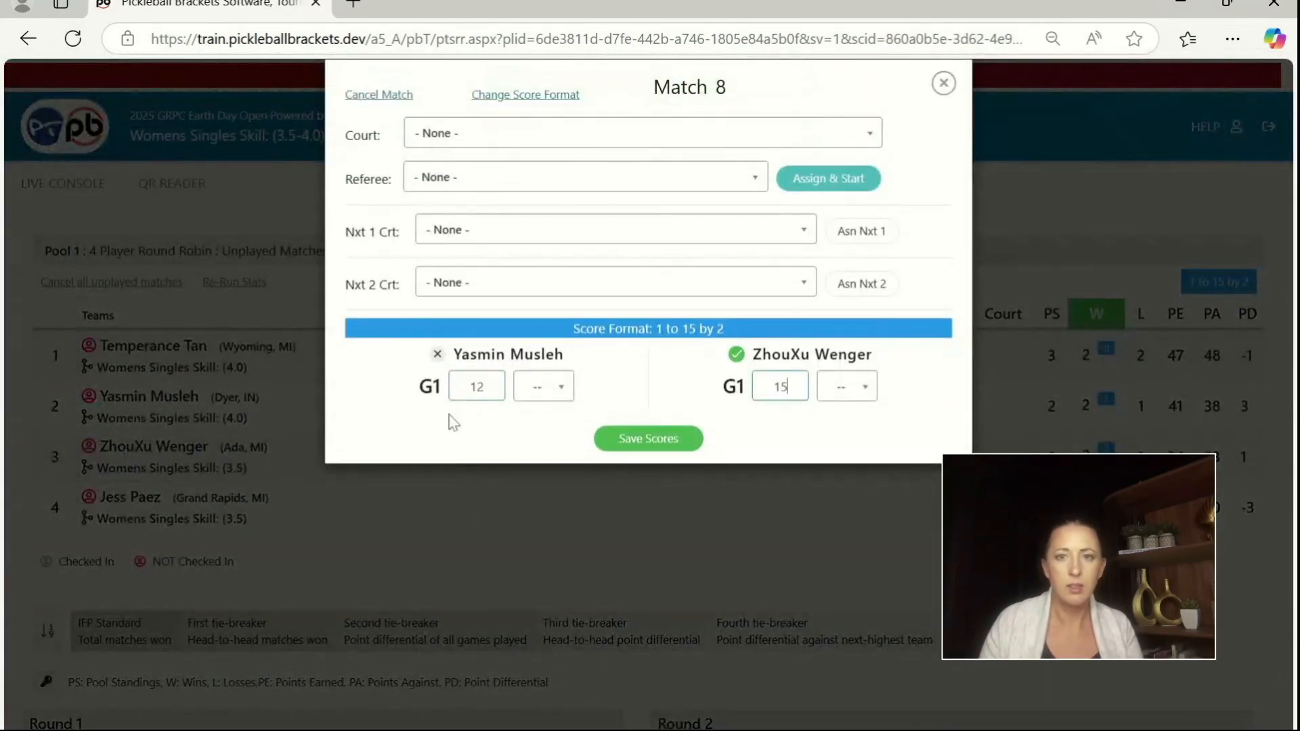
pyautogui.click(652, 442)
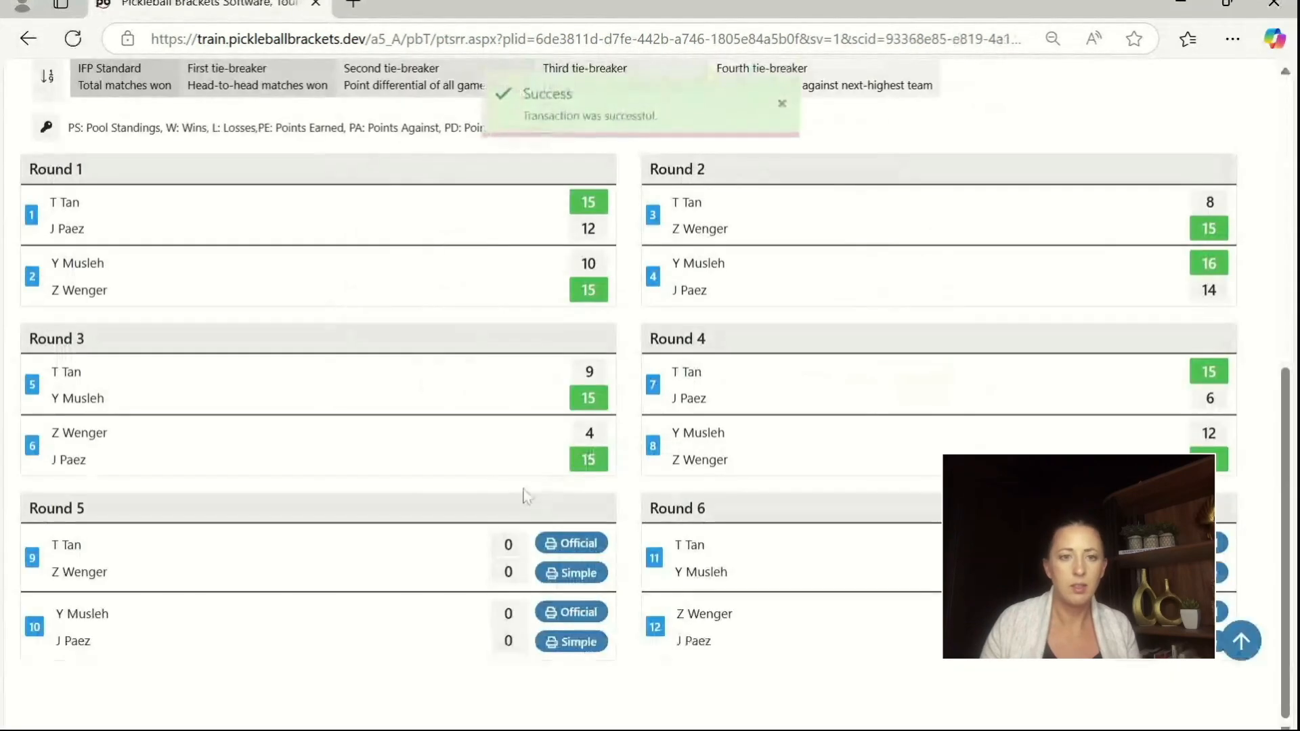
# Step: Record and save the Round 5 match 9 score: 15 for the first-listed player, 8 for the second
pyautogui.click(517, 551)
pyautogui.write('15')
pyautogui.press('Tab')
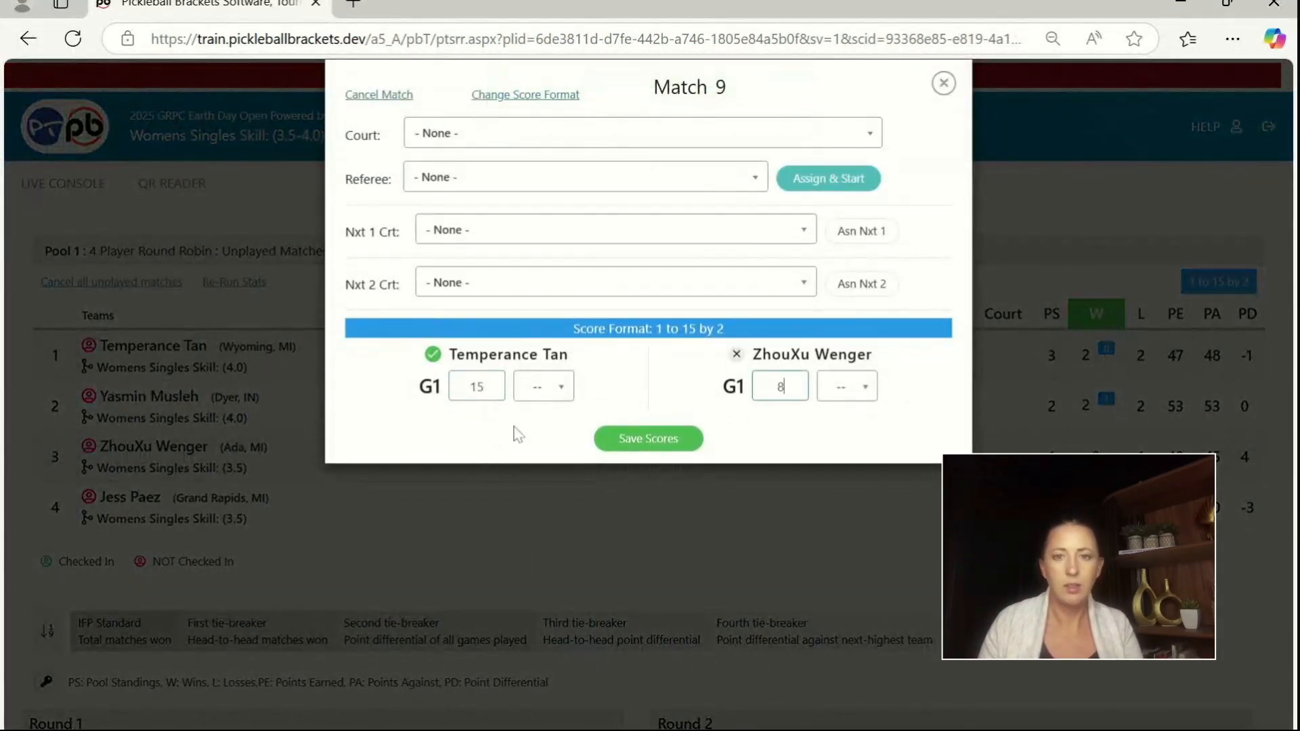
pyautogui.click(621, 441)
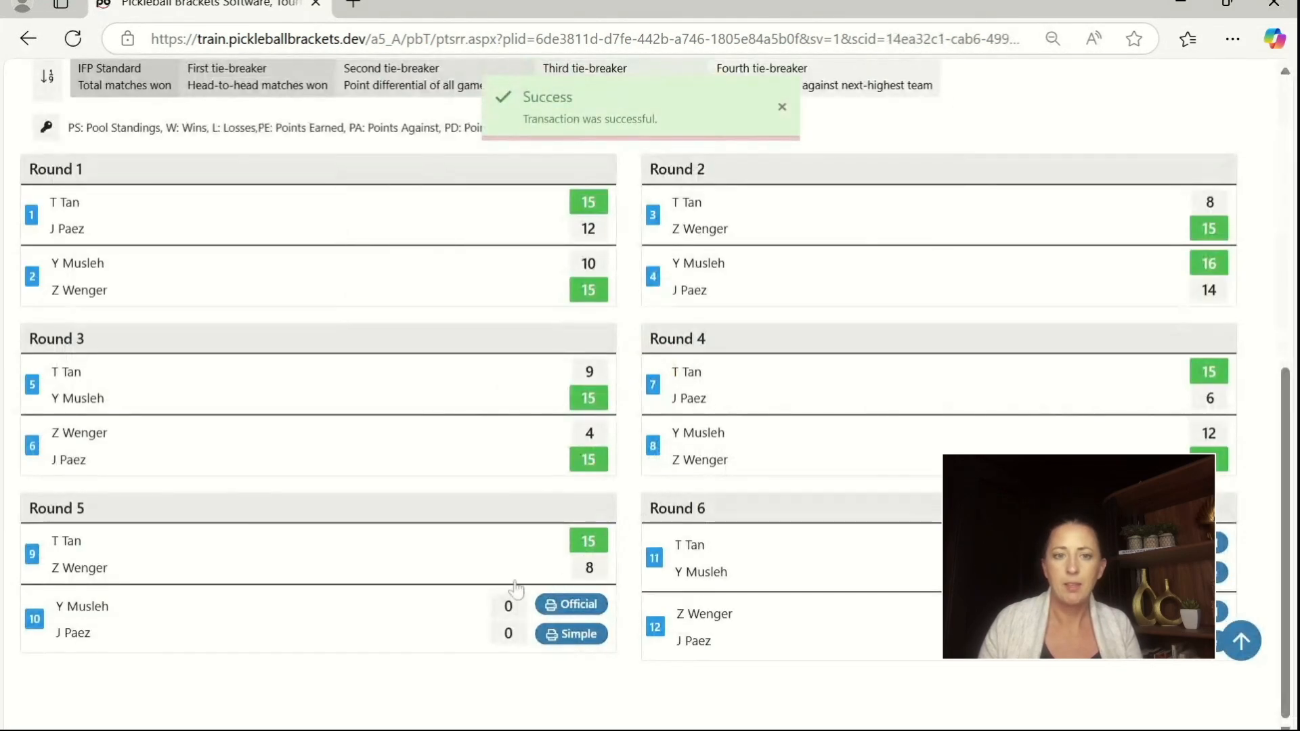
# Step: Record and save the Round 5 match 10 score: 11 for the first-listed player, 15 for the second
pyautogui.click(501, 606)
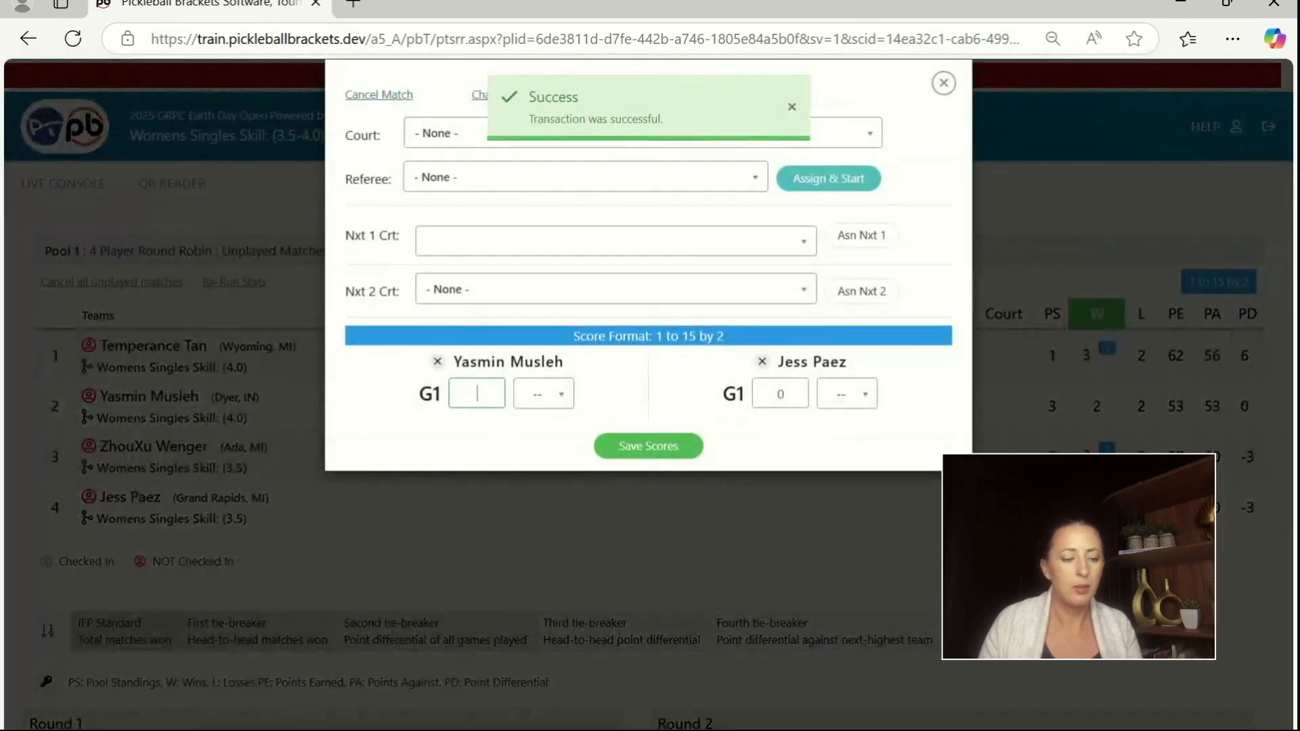
pyautogui.write('1115')
pyautogui.click(697, 445)
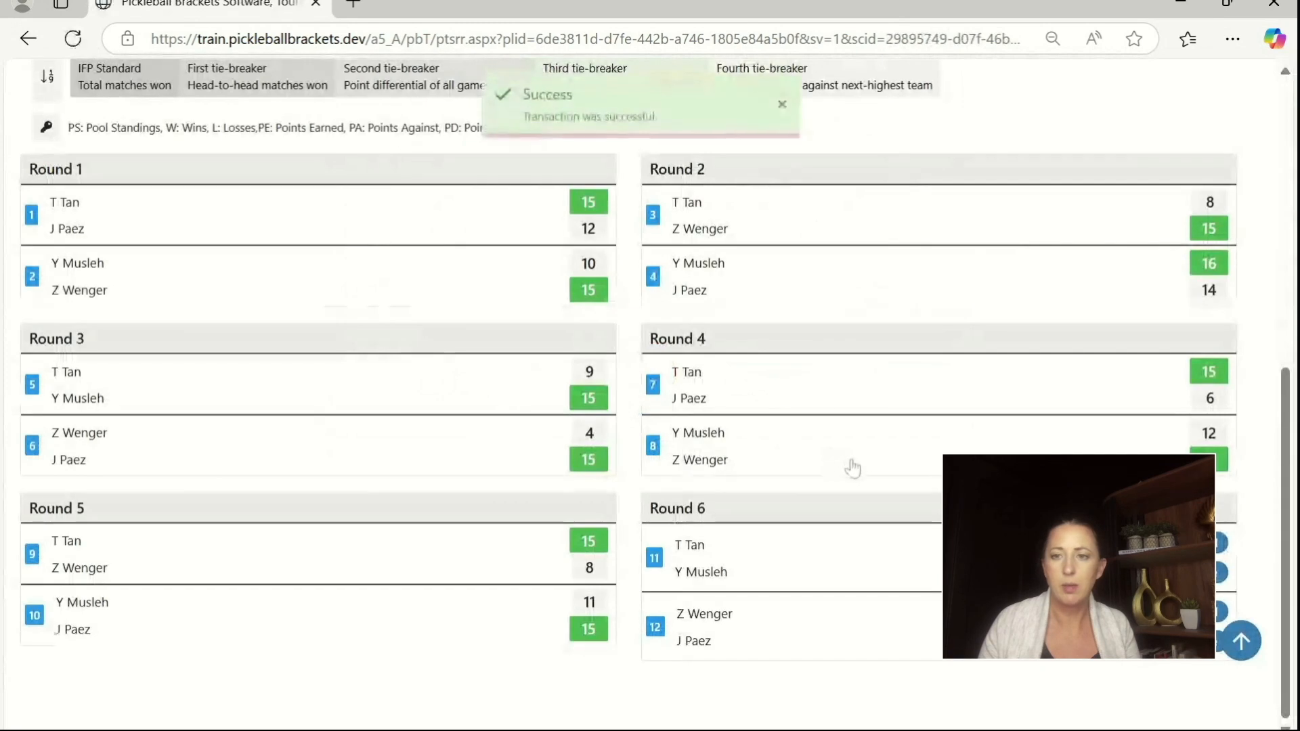
# Step: Record and save the Round 6 match 11 score: 16 for the first-listed player, 14 for the second
pyautogui.click(1016, 551)
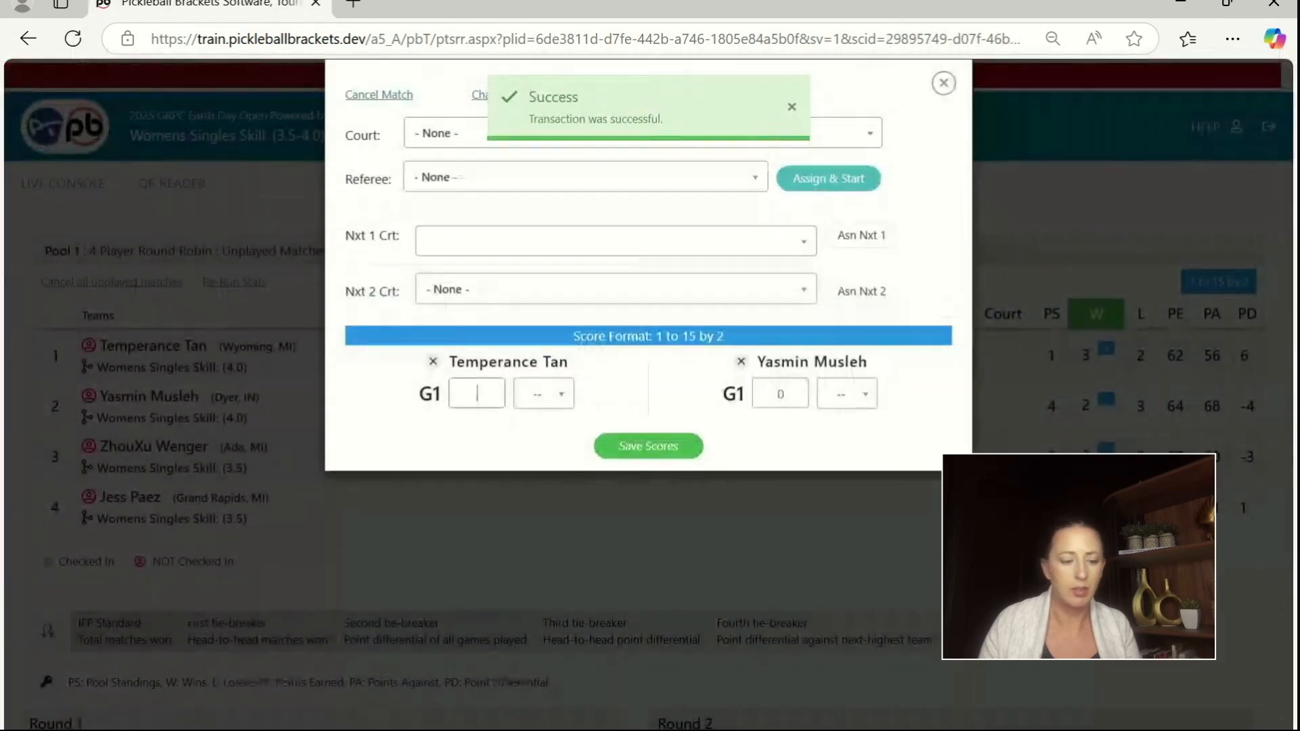
pyautogui.write('16')
pyautogui.press('Tab')
pyautogui.write('14')
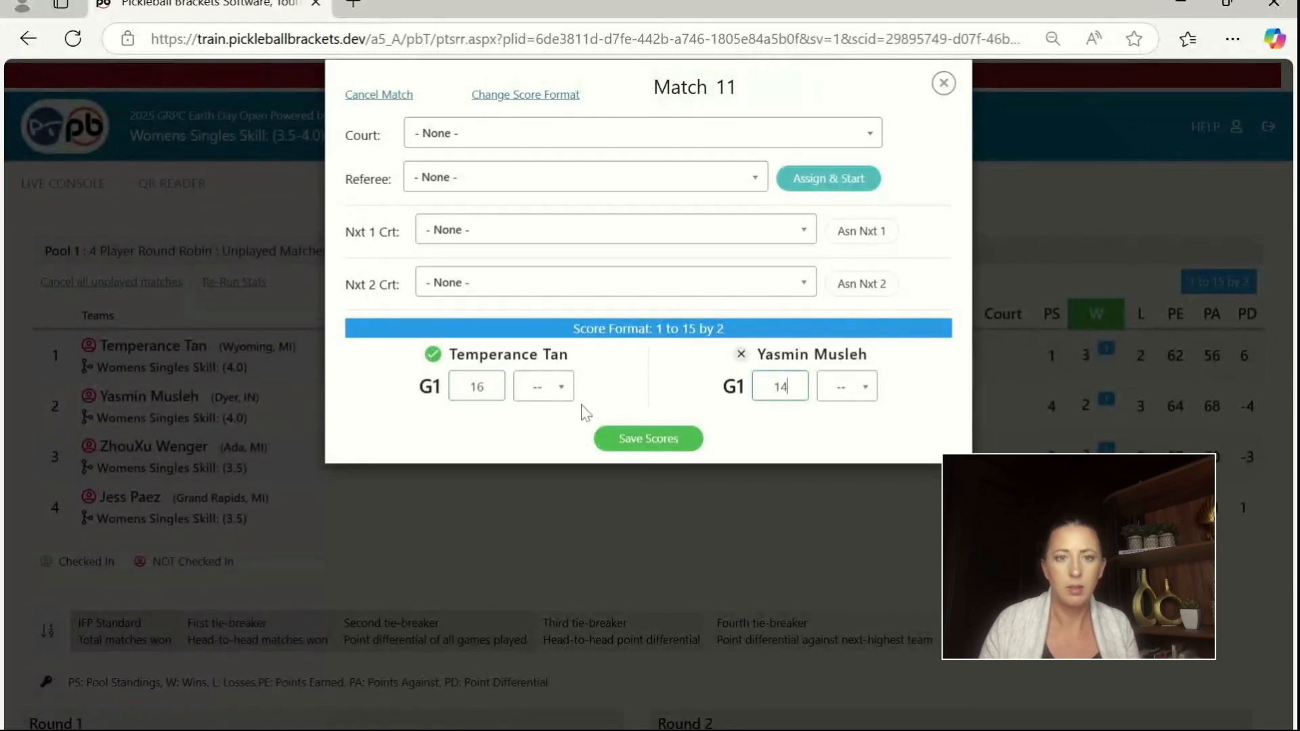
pyautogui.click(614, 433)
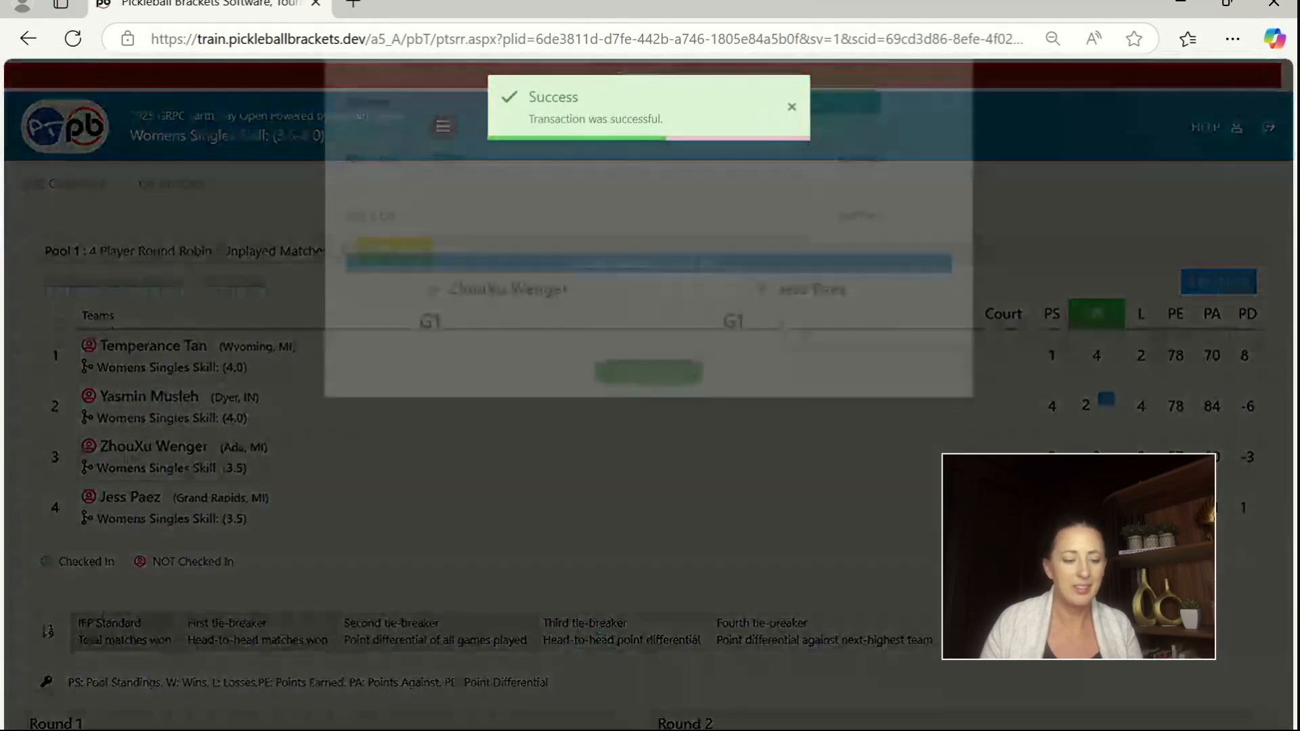
# Step: Record and save the Round 6 match 12 score: 3 for the first-listed player, 15 for the second
pyautogui.click(493, 410)
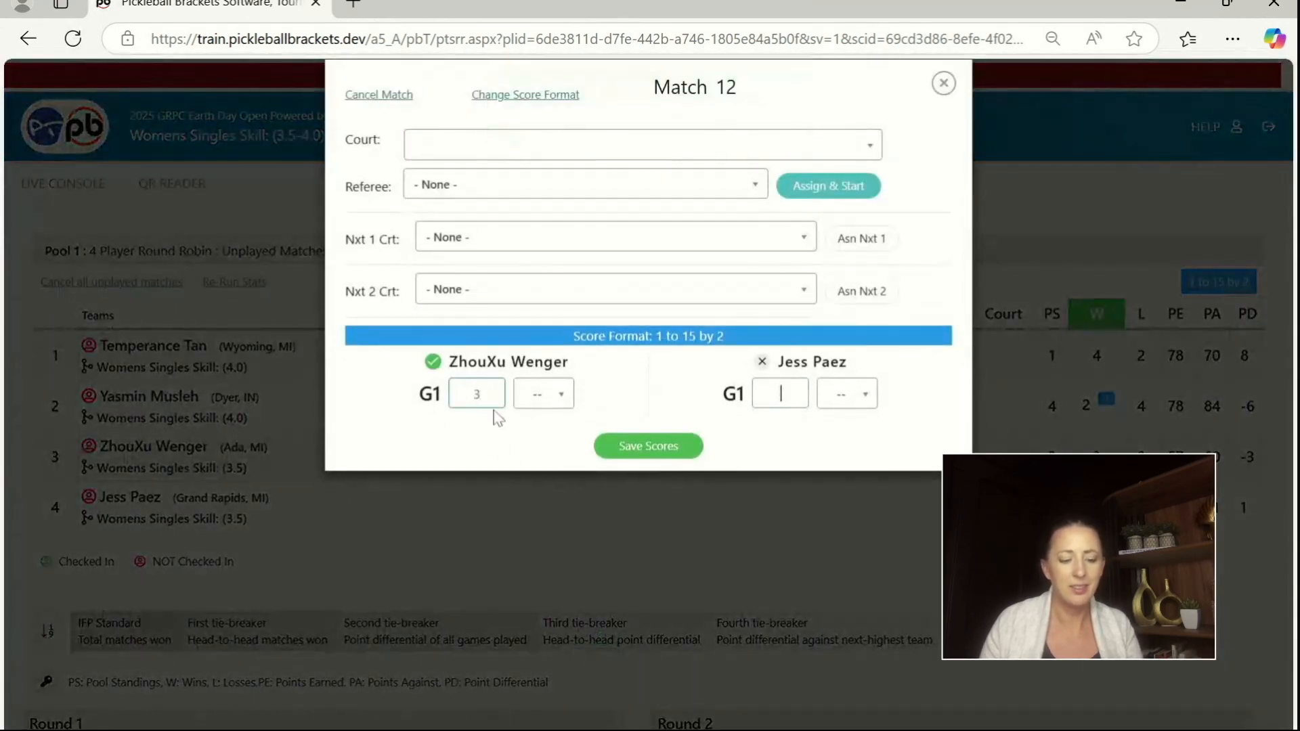
pyautogui.write('3')
pyautogui.press('Tab')
pyautogui.write('15')
pyautogui.click(600, 445)
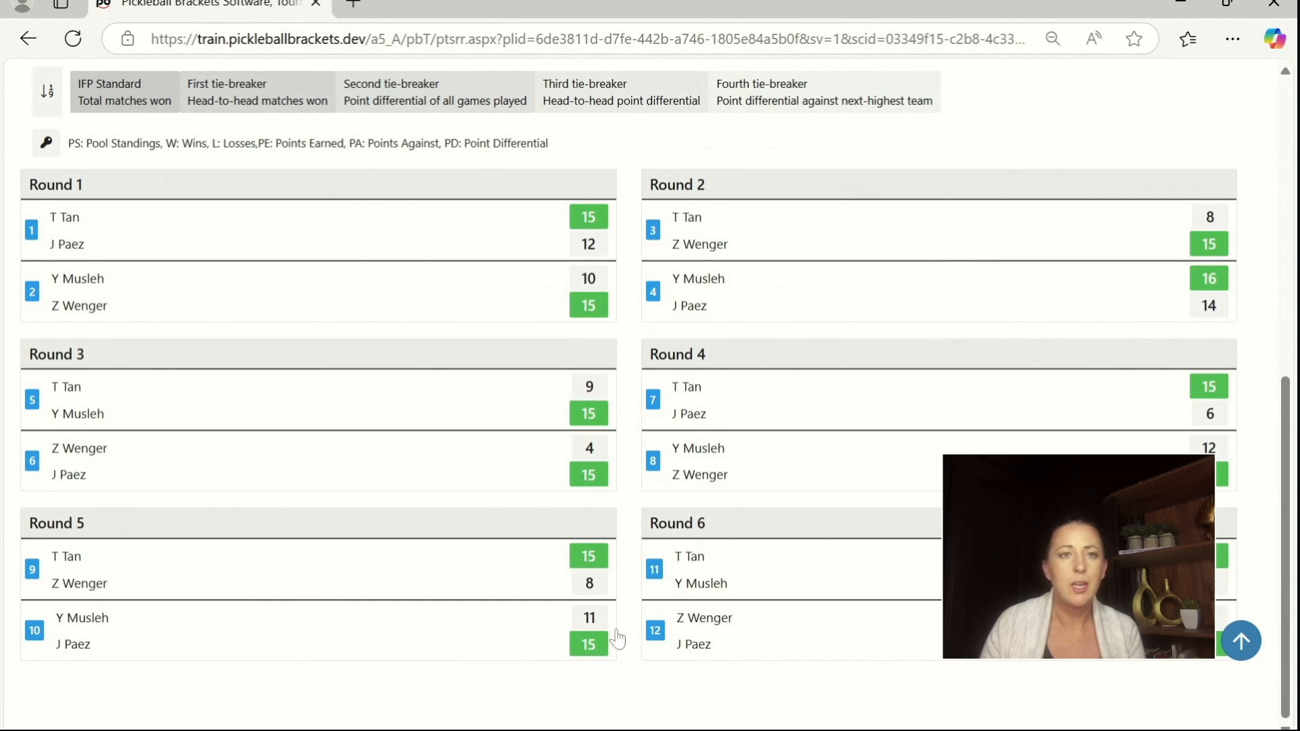
# Step: Check the pool standings and medal placements, save and complete the Womens Singles Skill: (3.5-4.0) event, and go to its final standings
pyautogui.scroll(5, 616, 638)
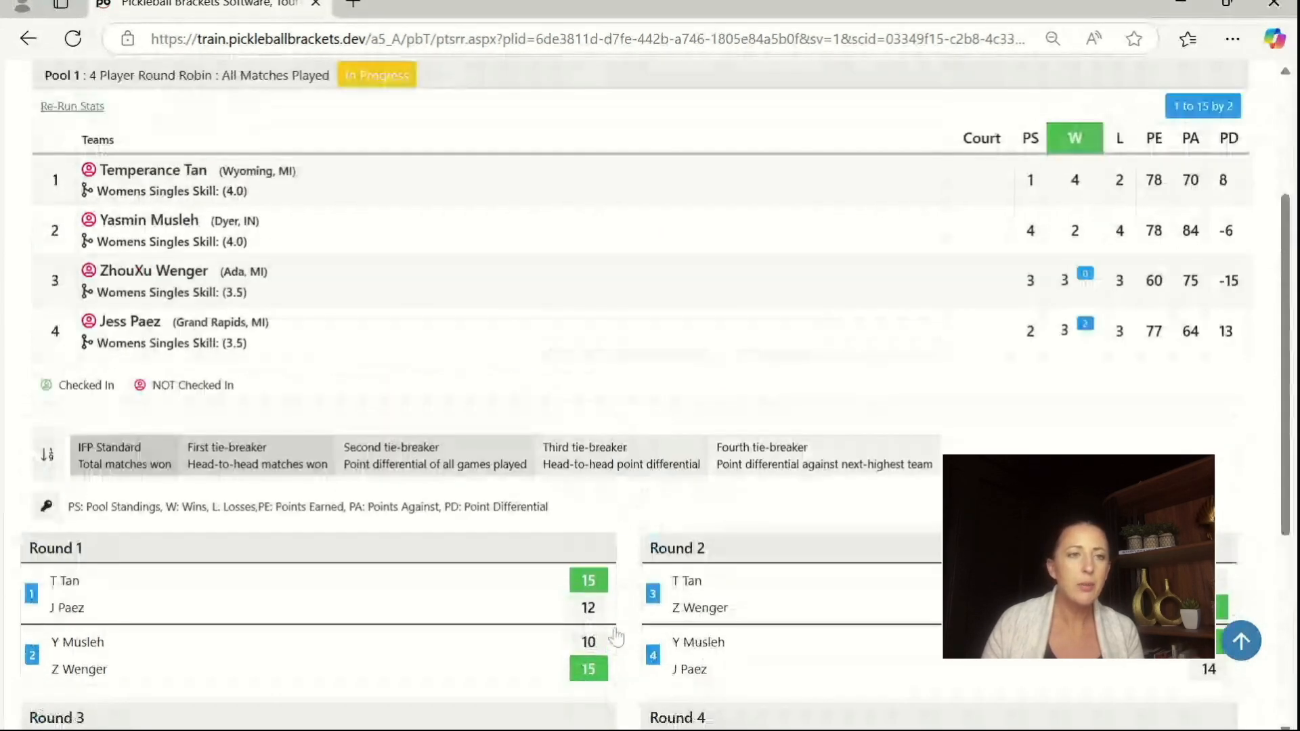
pyautogui.scroll(3, 616, 637)
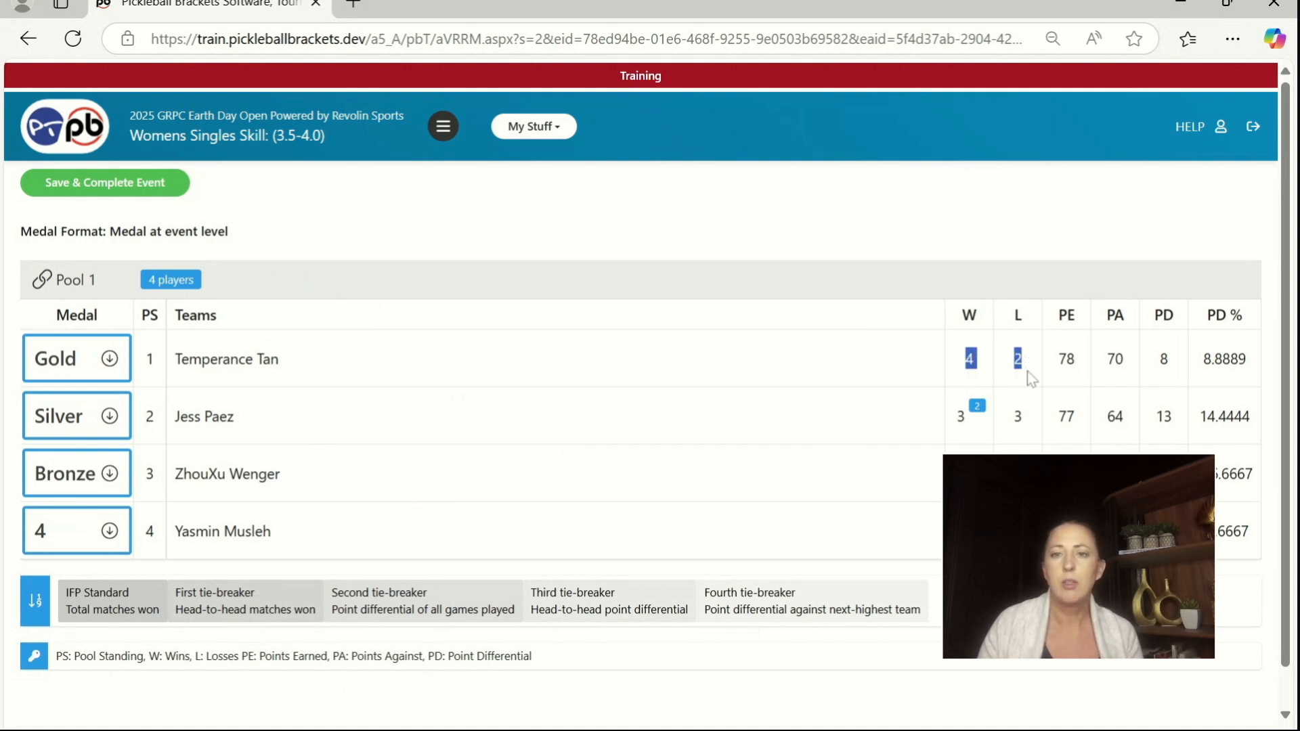
pyautogui.click(988, 443)
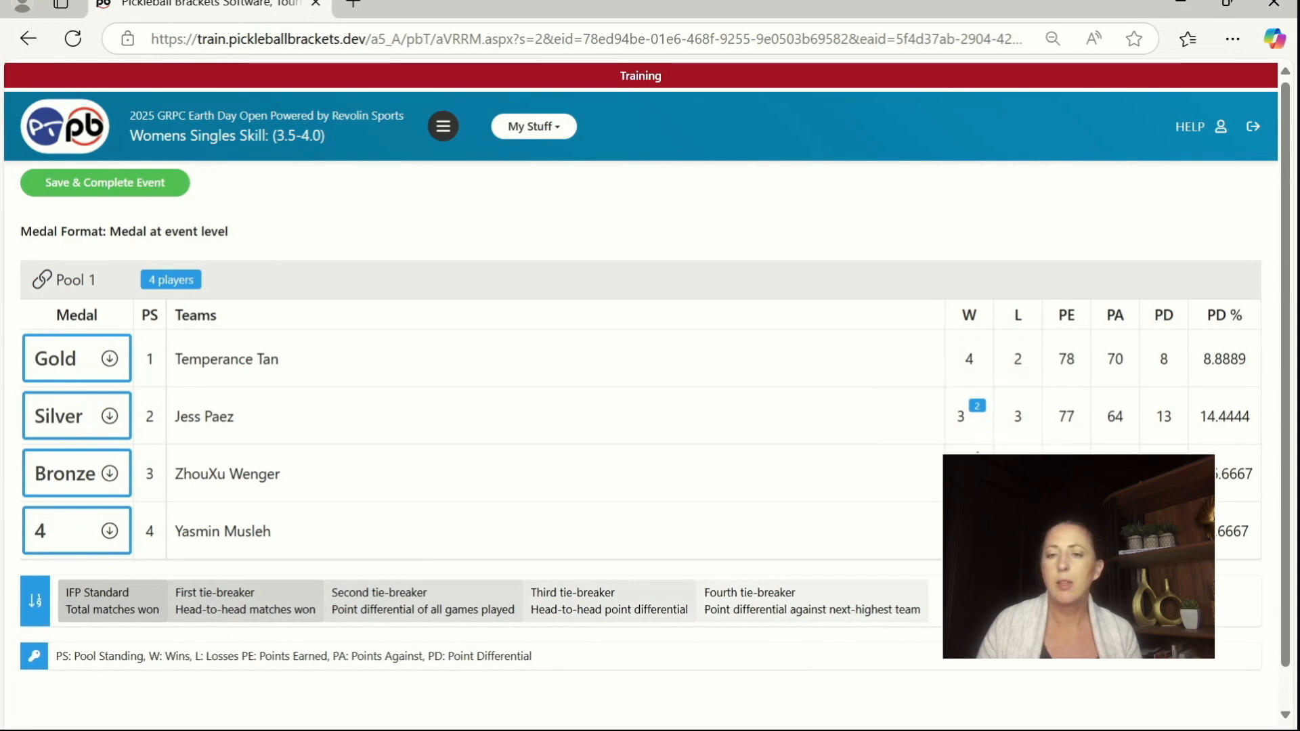
pyautogui.moveTo(978, 411)
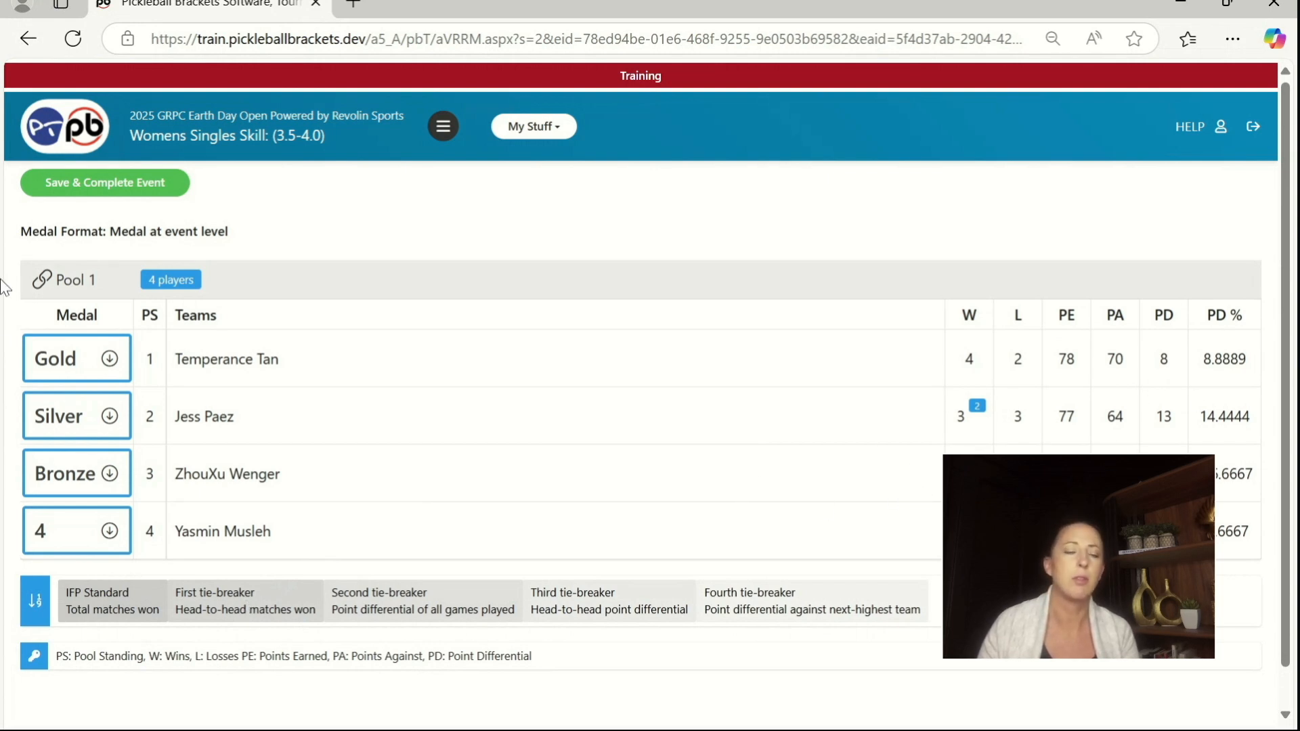
pyautogui.click(119, 188)
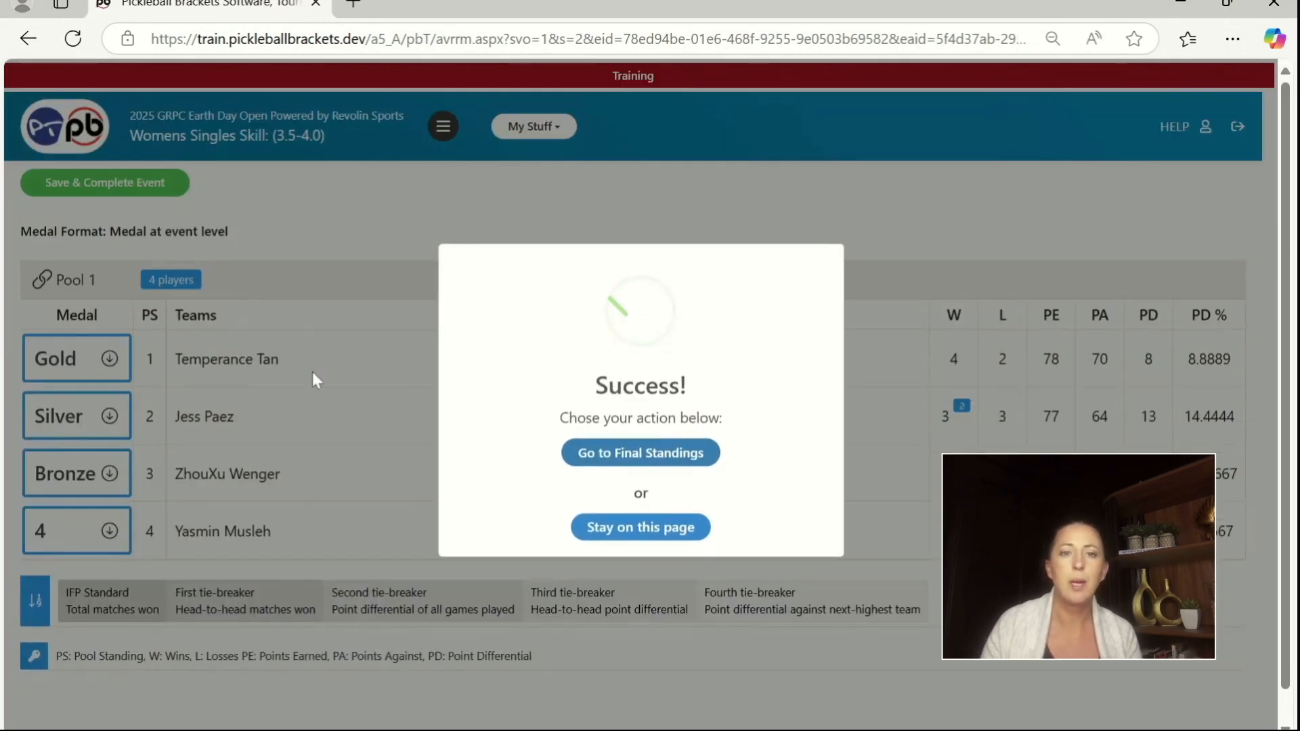
pyautogui.click(620, 461)
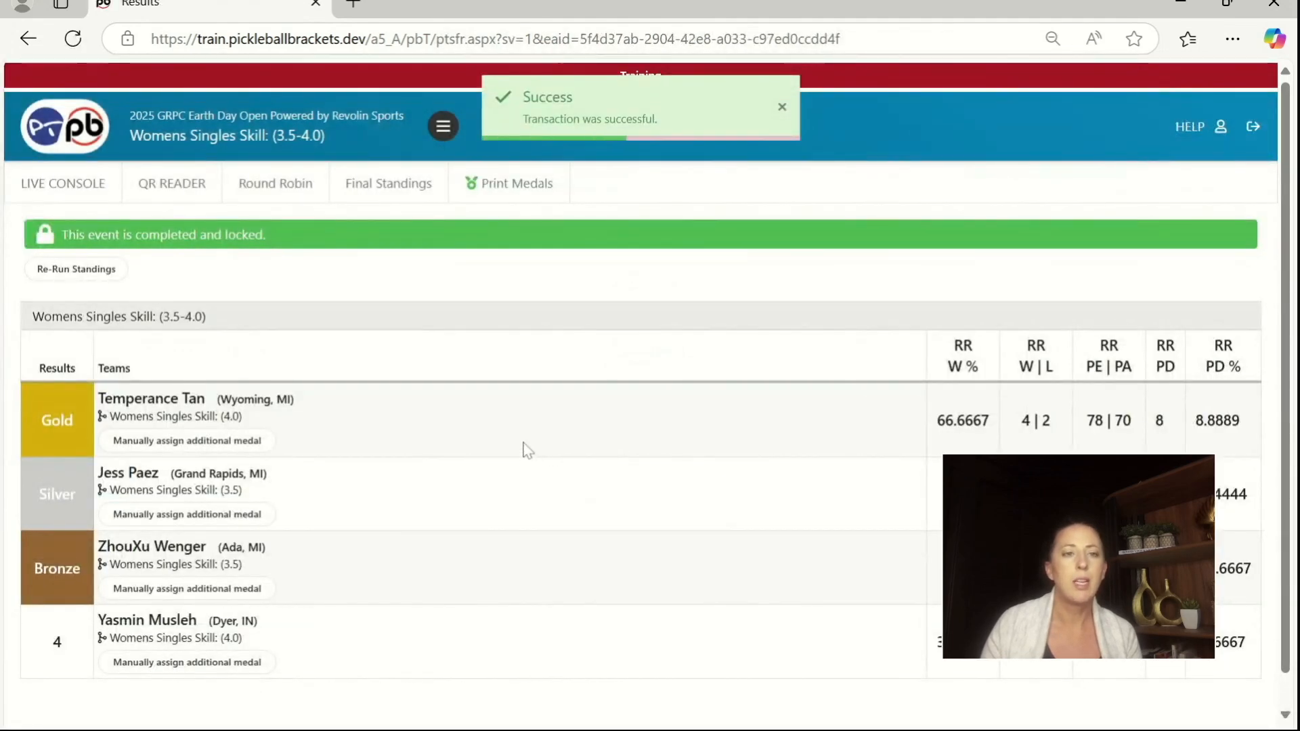
# Step: Assign additional merged-from event medals: gold in (4.0) to the first-placed player, gold and silver in (3.5) to the second- and third-placed players
pyautogui.click(135, 441)
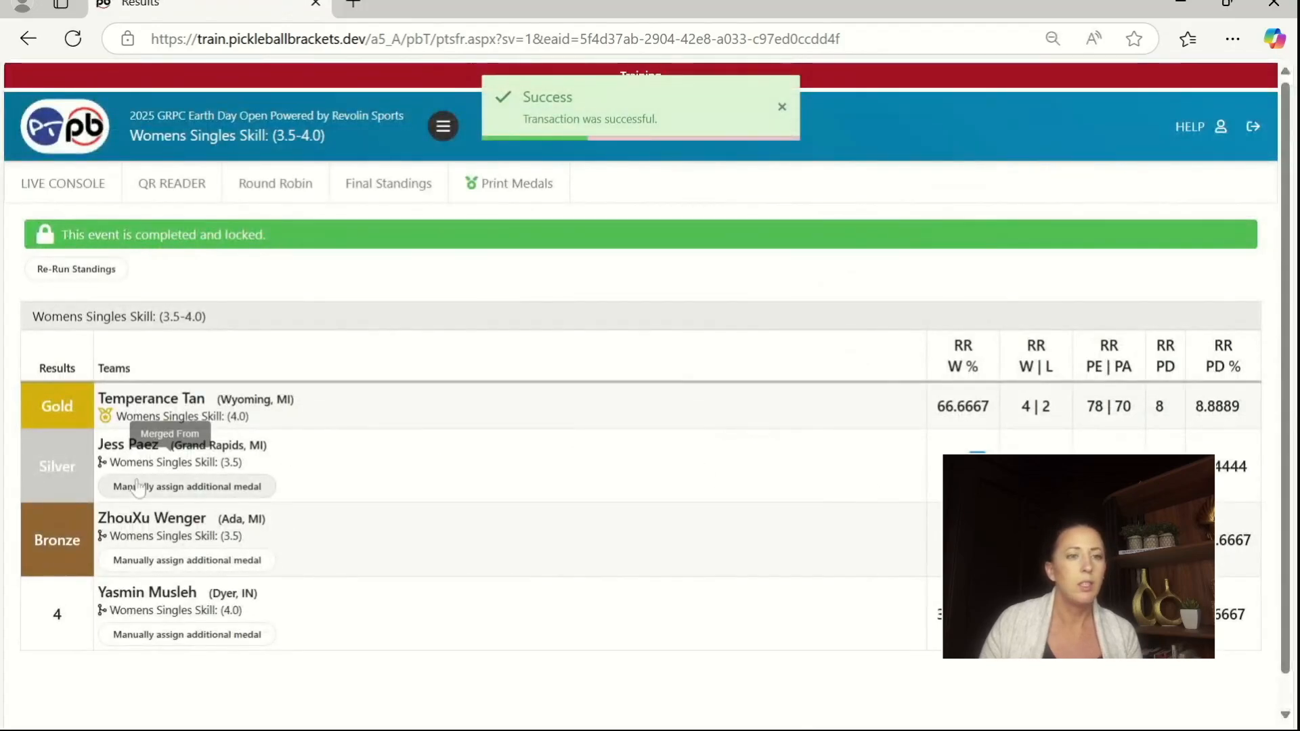
pyautogui.click(188, 495)
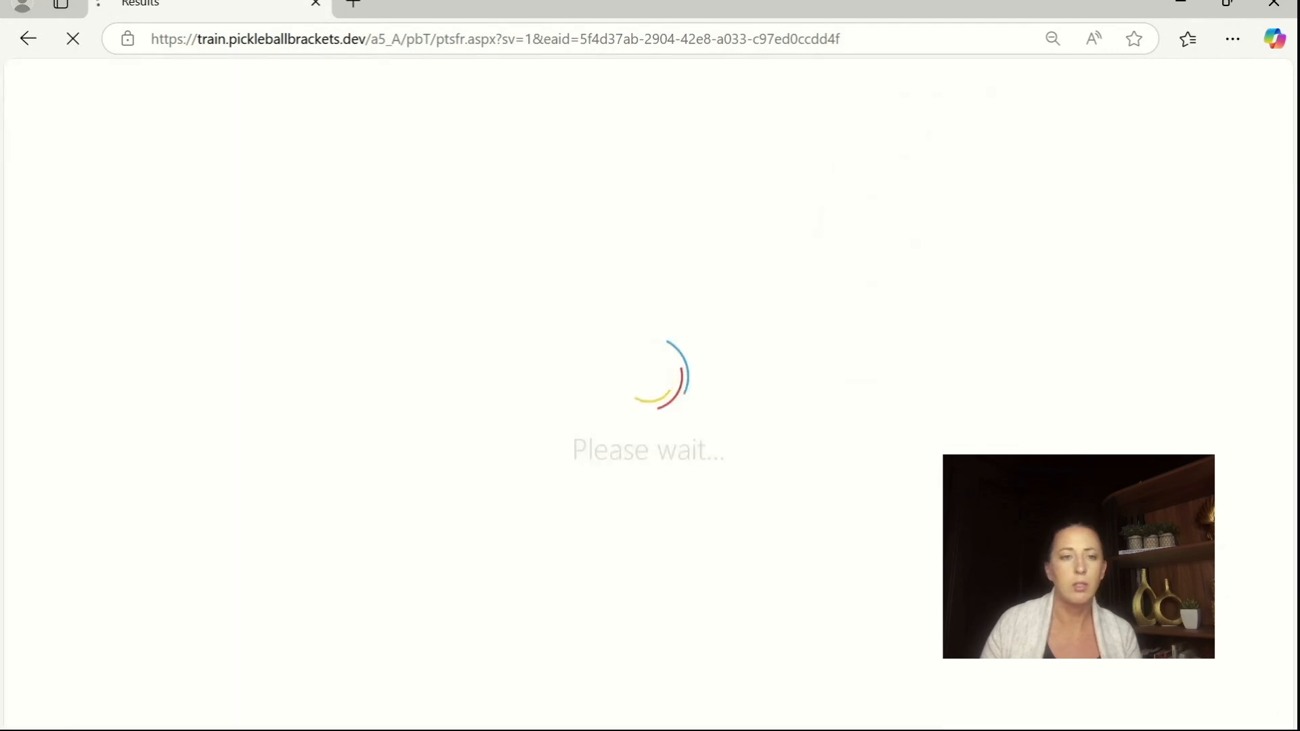
pyautogui.click(199, 531)
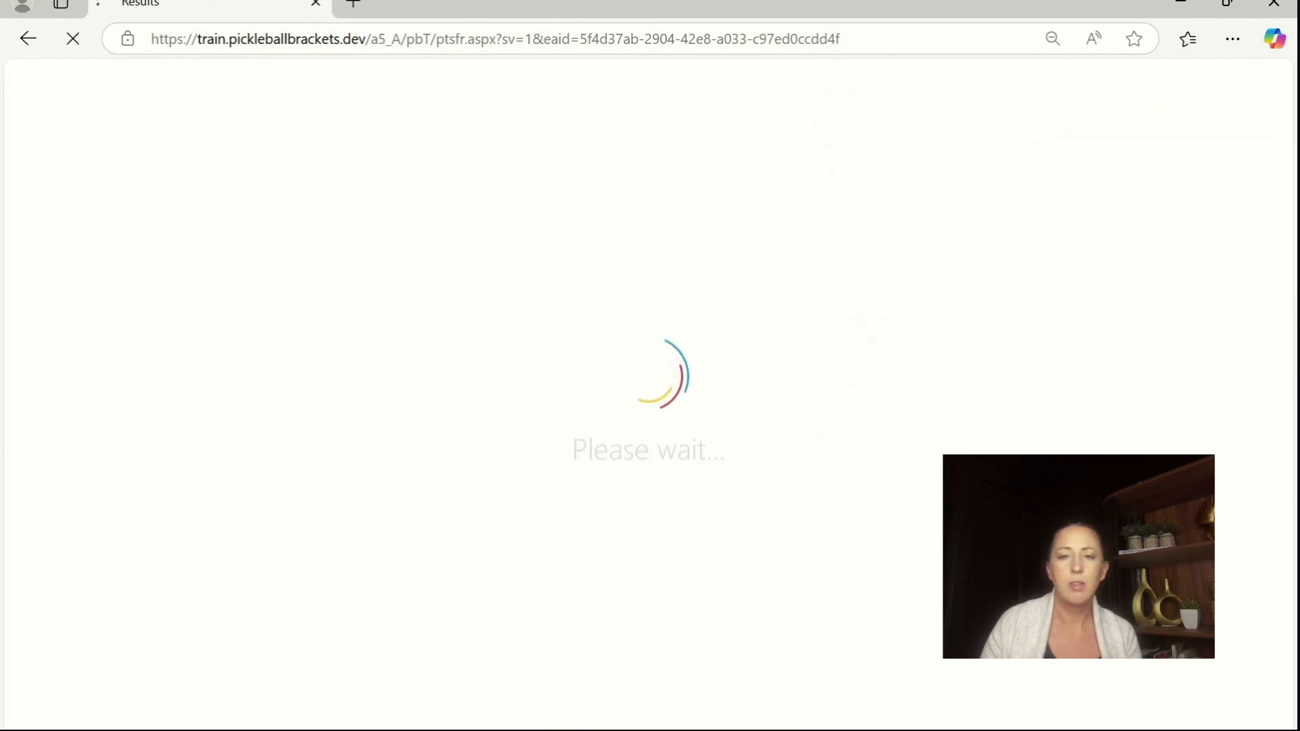
# Step: Assign the fourth-placed player an additional Silver medal in the merged-from event Womens Singles Skill: (4.0)
pyautogui.click(156, 579)
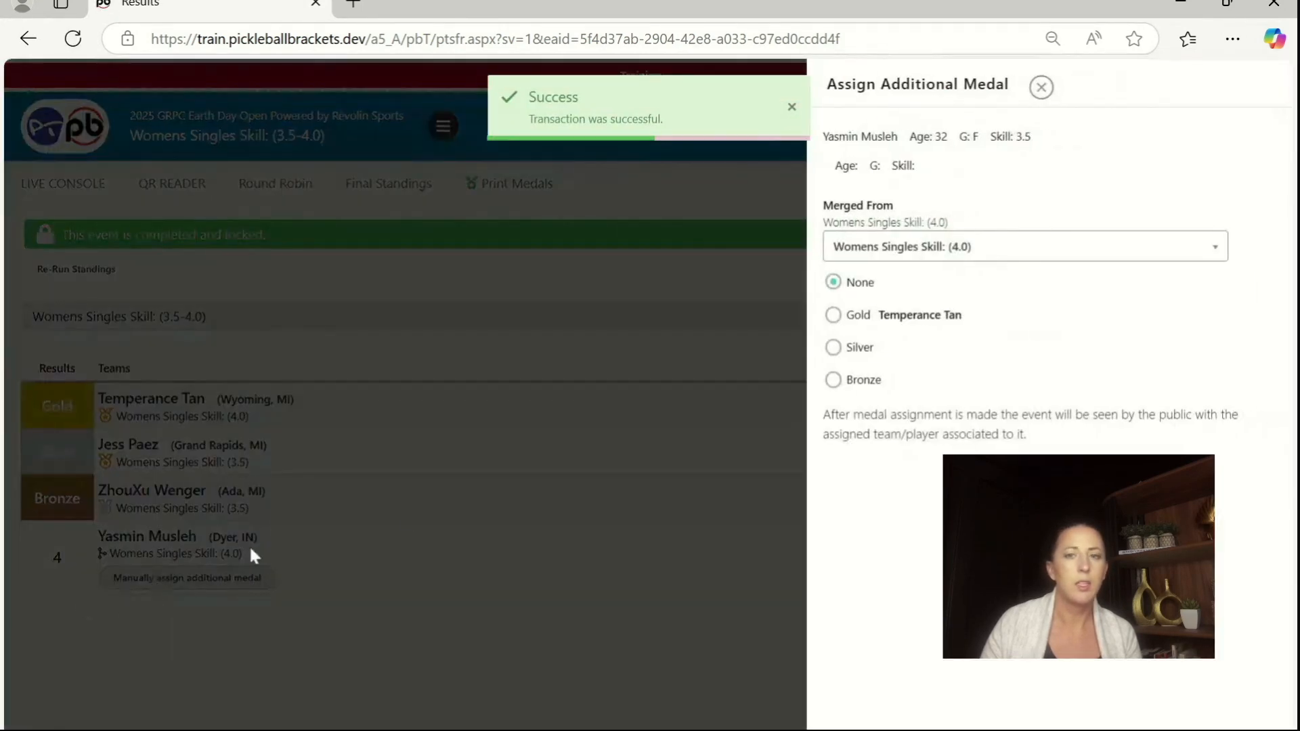
pyautogui.click(848, 350)
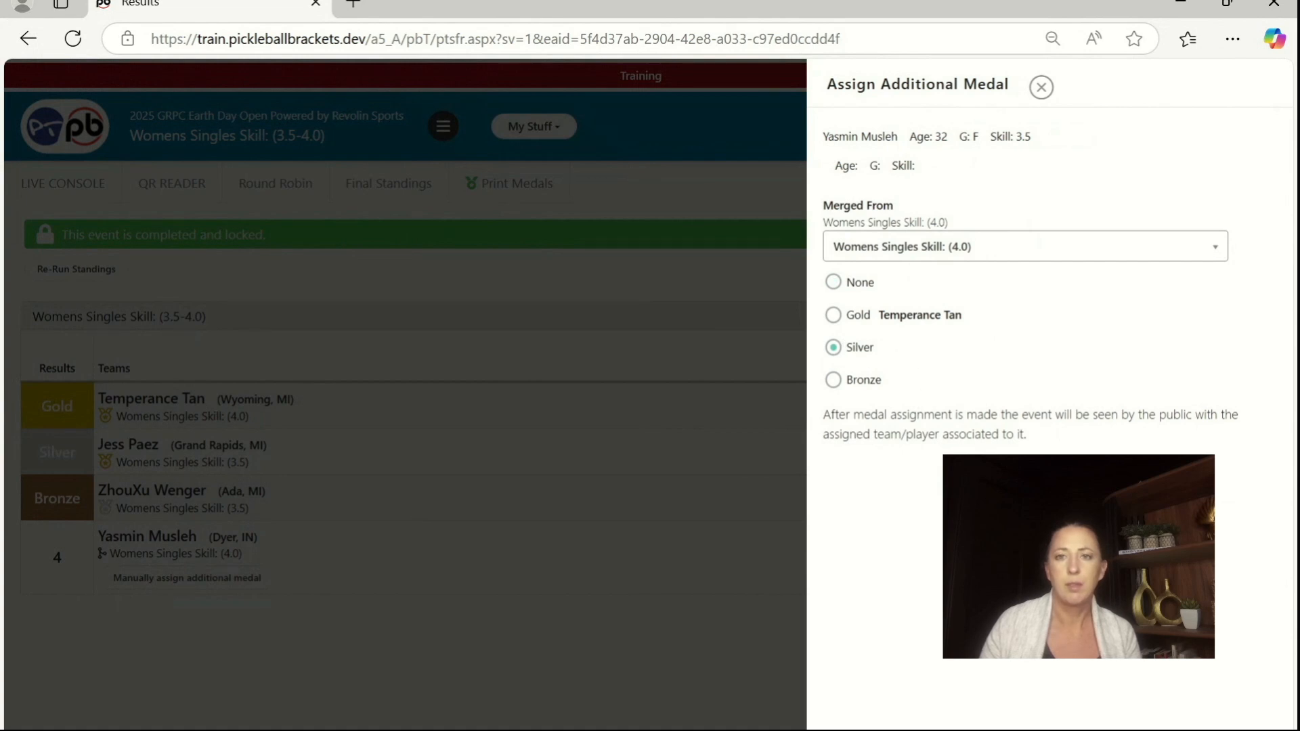
pyautogui.click(1025, 482)
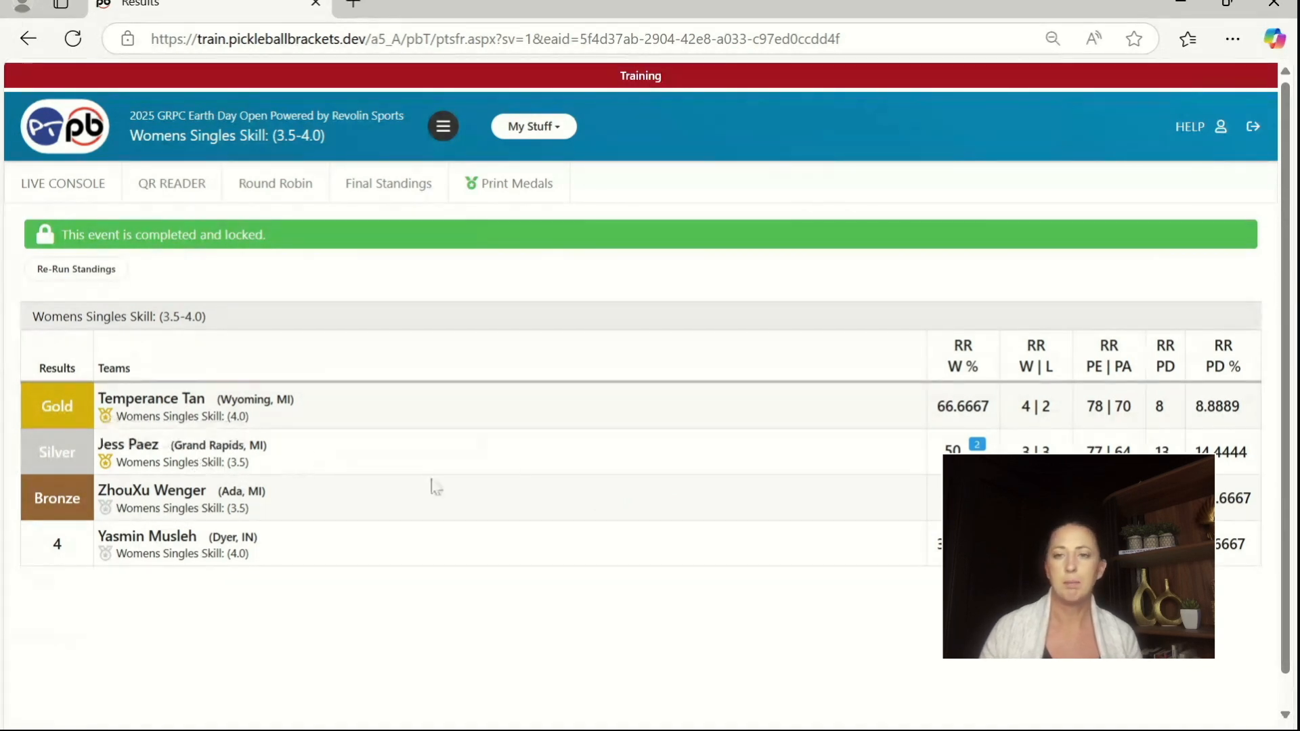
pyautogui.scroll(-1, 612, 498)
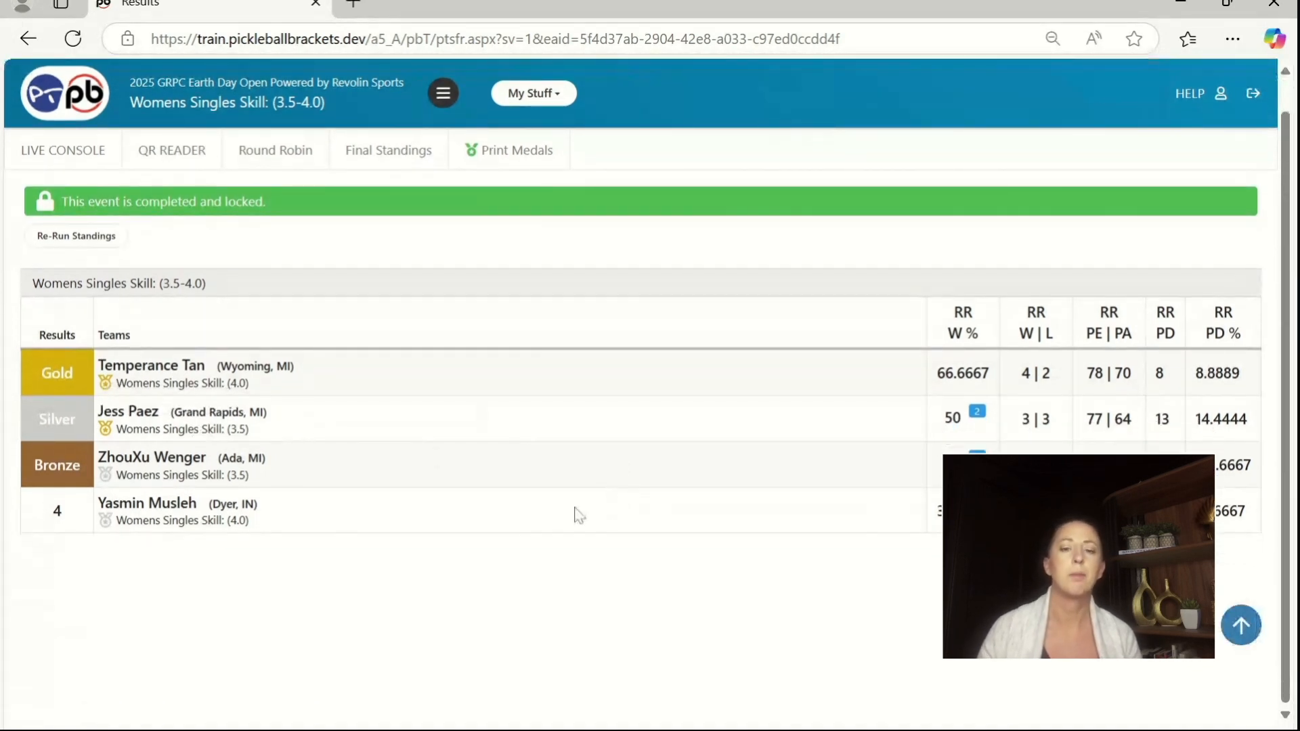